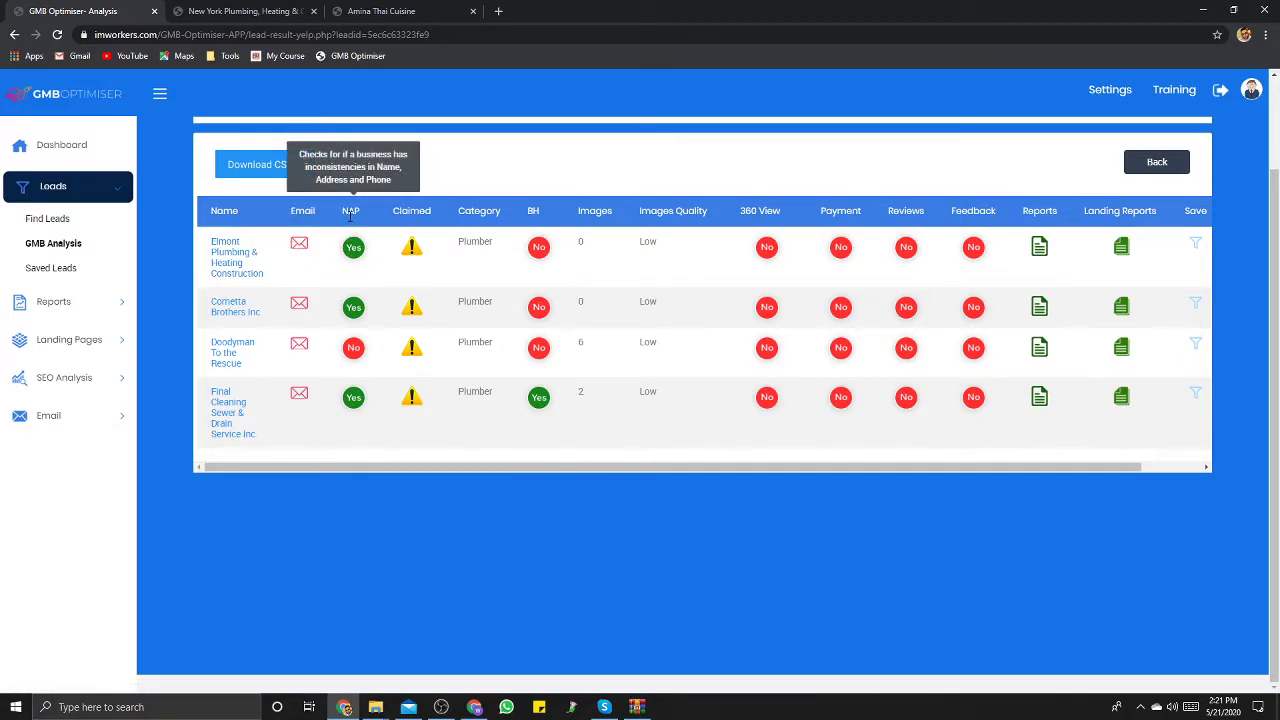
# Step: Read the explanations of the leads table's analysis columns, from Claimed through Images Quality, 360 View, Payment, Reviews and Feedback
pyautogui.moveTo(414, 252)
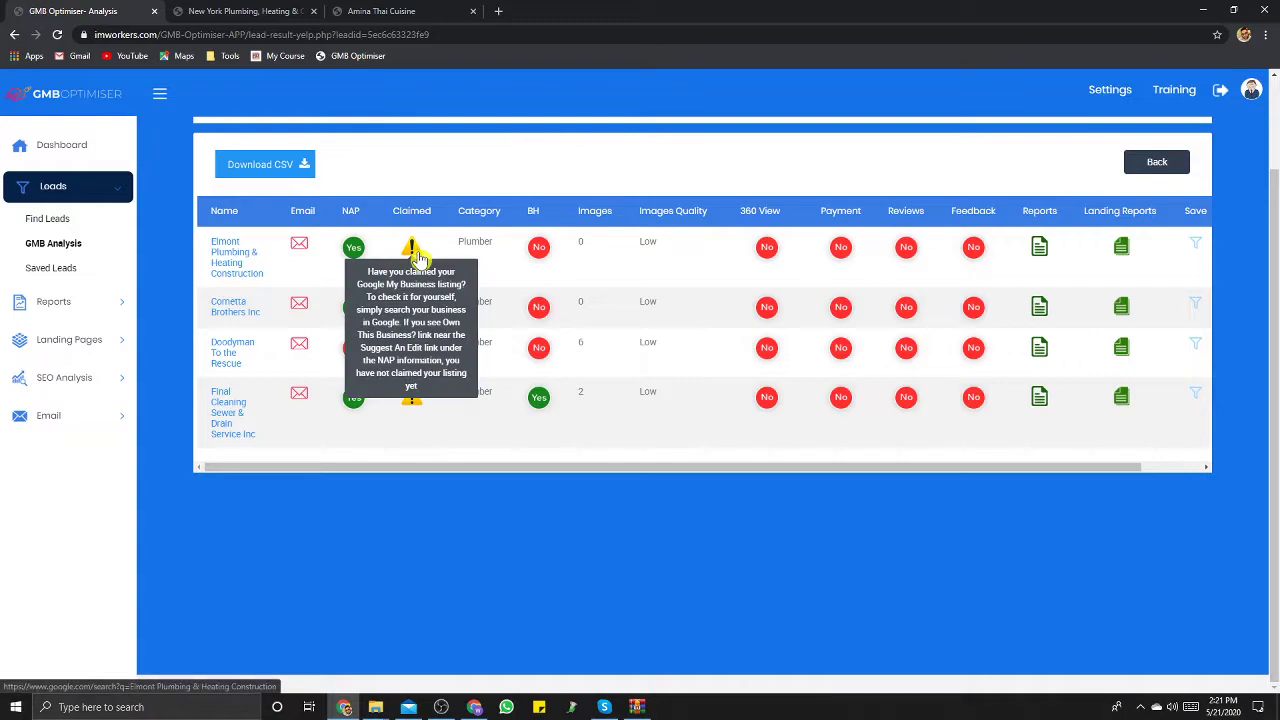
pyautogui.moveTo(534, 230)
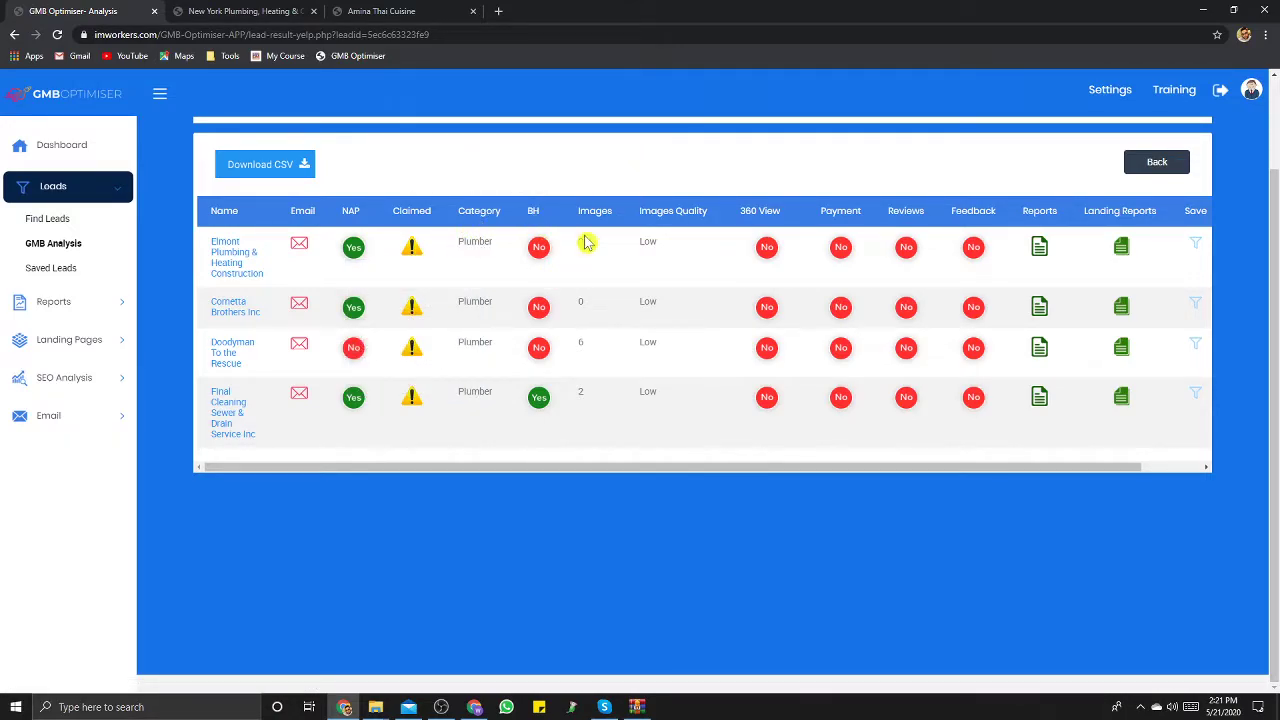
pyautogui.moveTo(676, 211)
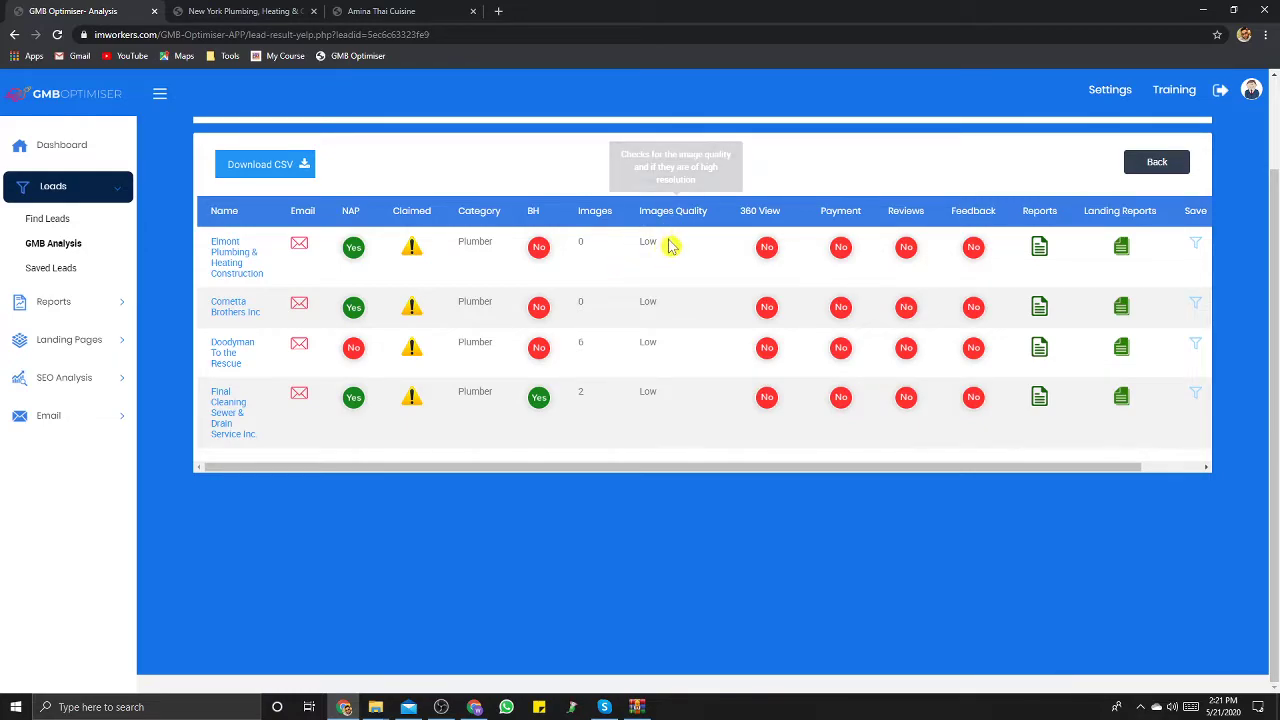
pyautogui.moveTo(771, 230)
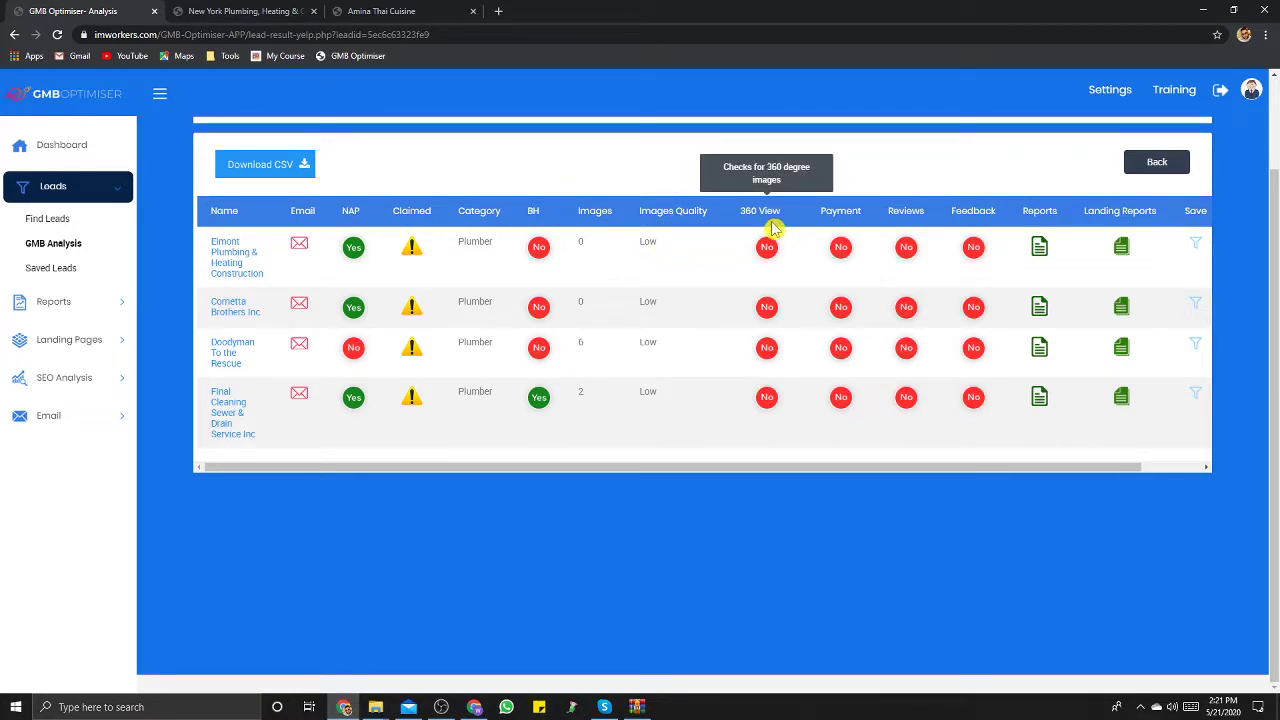
pyautogui.moveTo(833, 224)
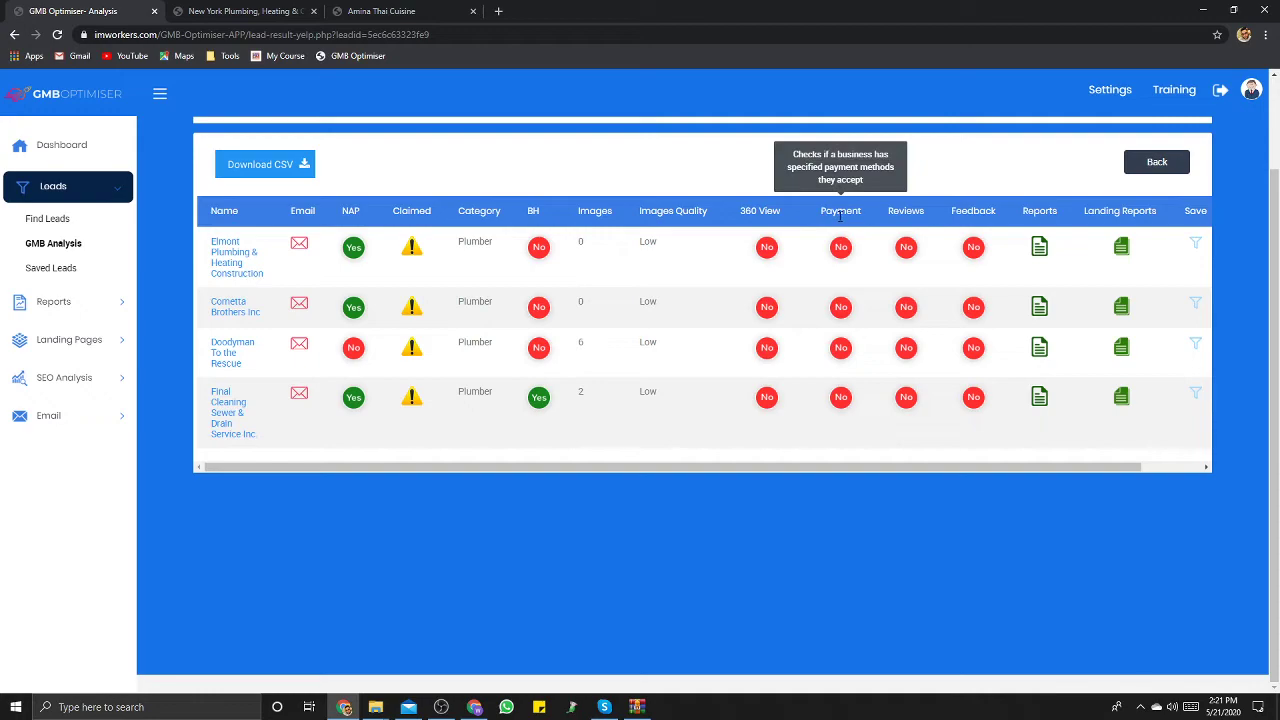
pyautogui.moveTo(920, 232)
pyautogui.moveTo(982, 228)
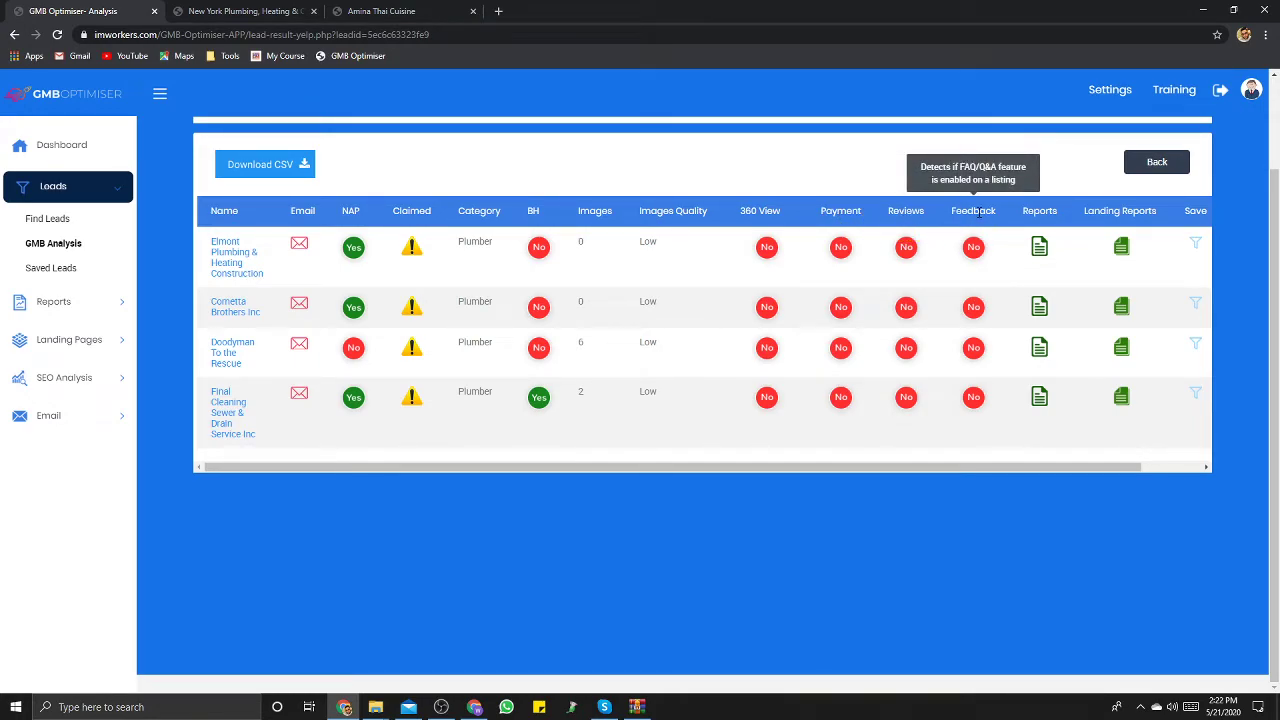
# Step: Open the Google My Business report for Elmont Plumbing & Heating Construction and read its NAP and Claimed sections
pyautogui.moveTo(1045, 228)
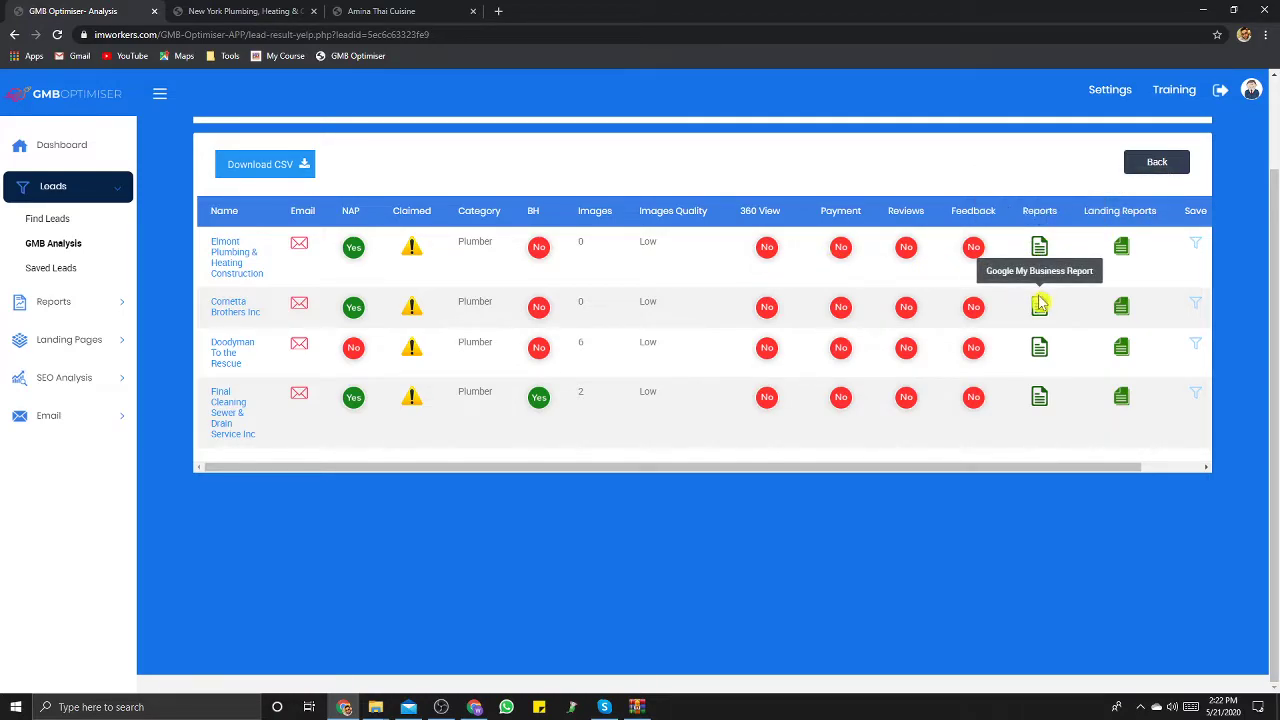
pyautogui.click(1040, 248)
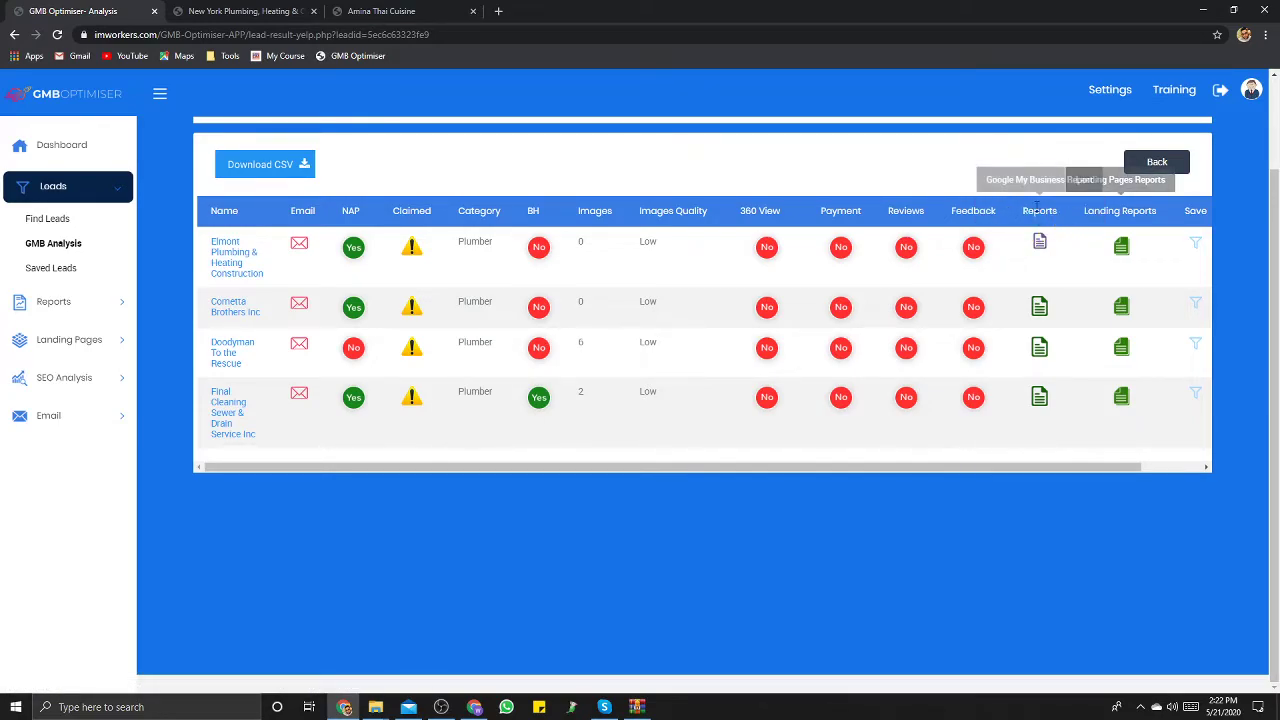
pyautogui.click(1040, 246)
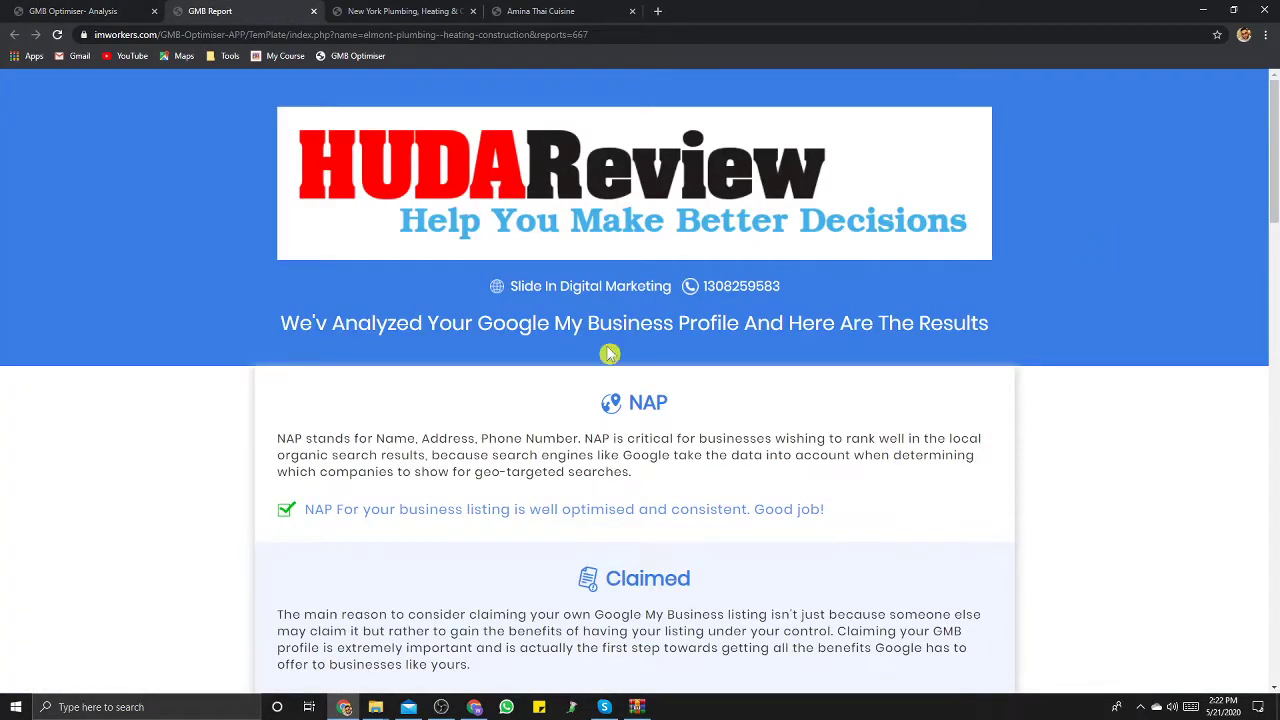
pyautogui.scroll(-1, 855, 341)
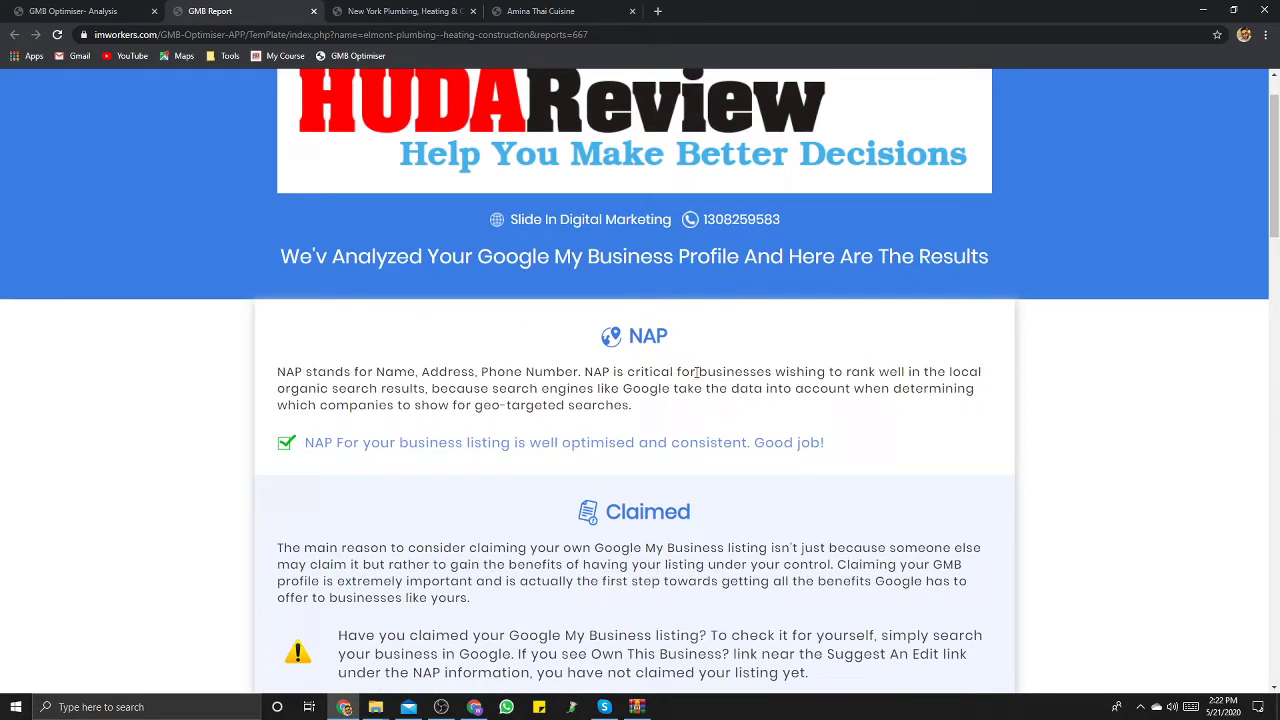
pyautogui.scroll(-2, 716, 380)
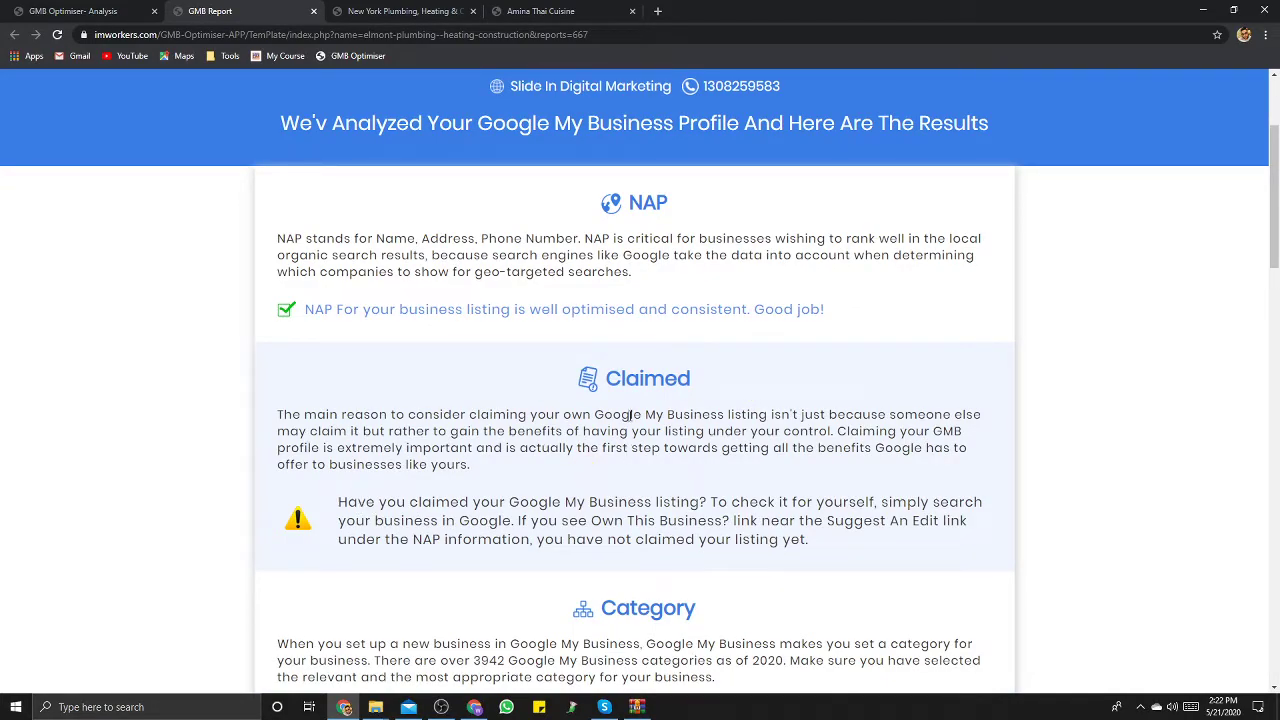
pyautogui.scroll(-1, 630, 418)
pyautogui.scroll(4, 586, 289)
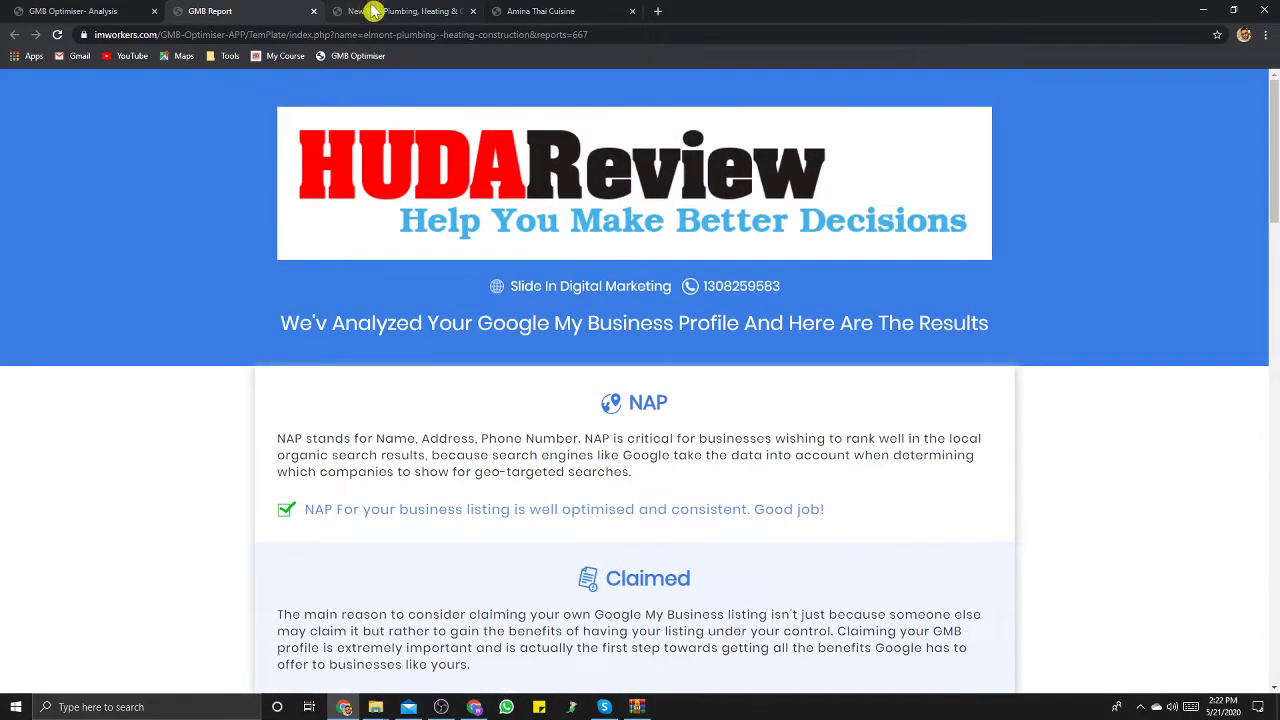
# Step: Close the open New York Plumbing, Heating page
pyautogui.click(372, 10)
pyautogui.click(243, 12)
pyautogui.click(472, 11)
# Step: Copy the business name Elmont Plumbing & Heating Construction from the GMB analysis table
pyautogui.click(112, 14)
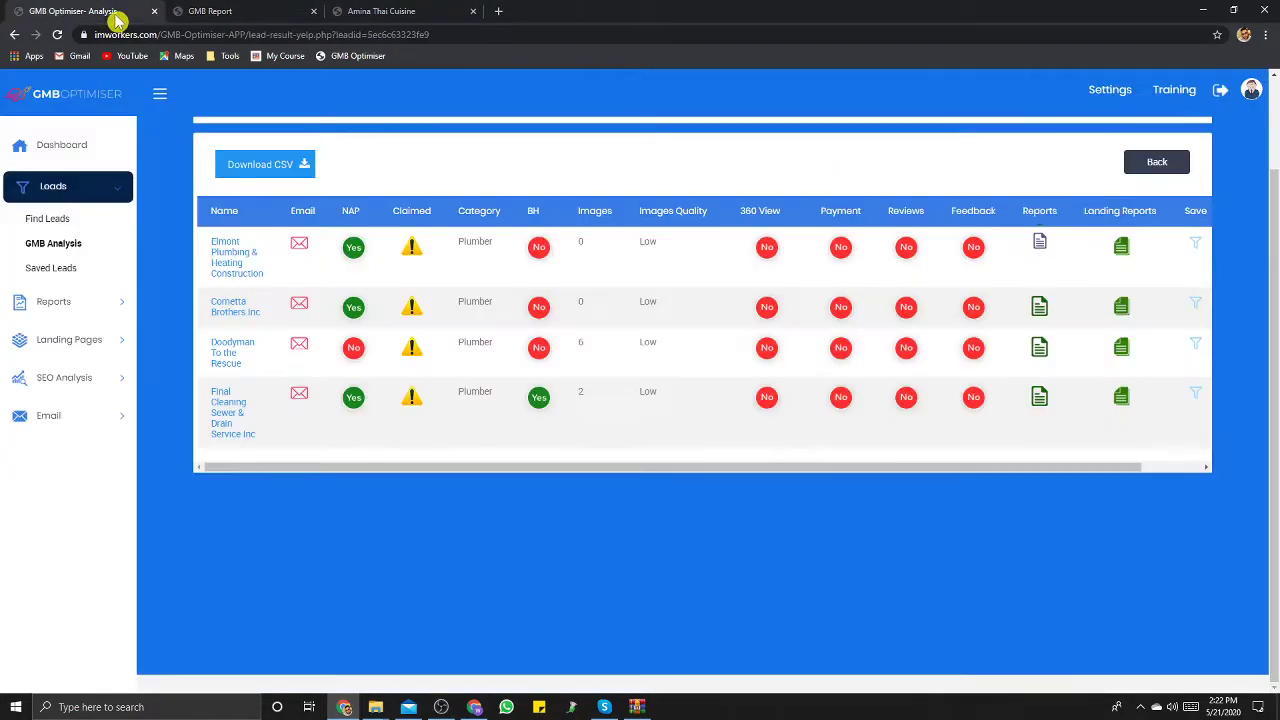
pyautogui.moveTo(268, 278); pyautogui.dragTo(212, 242)
pyautogui.hotkey('ctrl', 'c')
pyautogui.rightClick(230, 268)
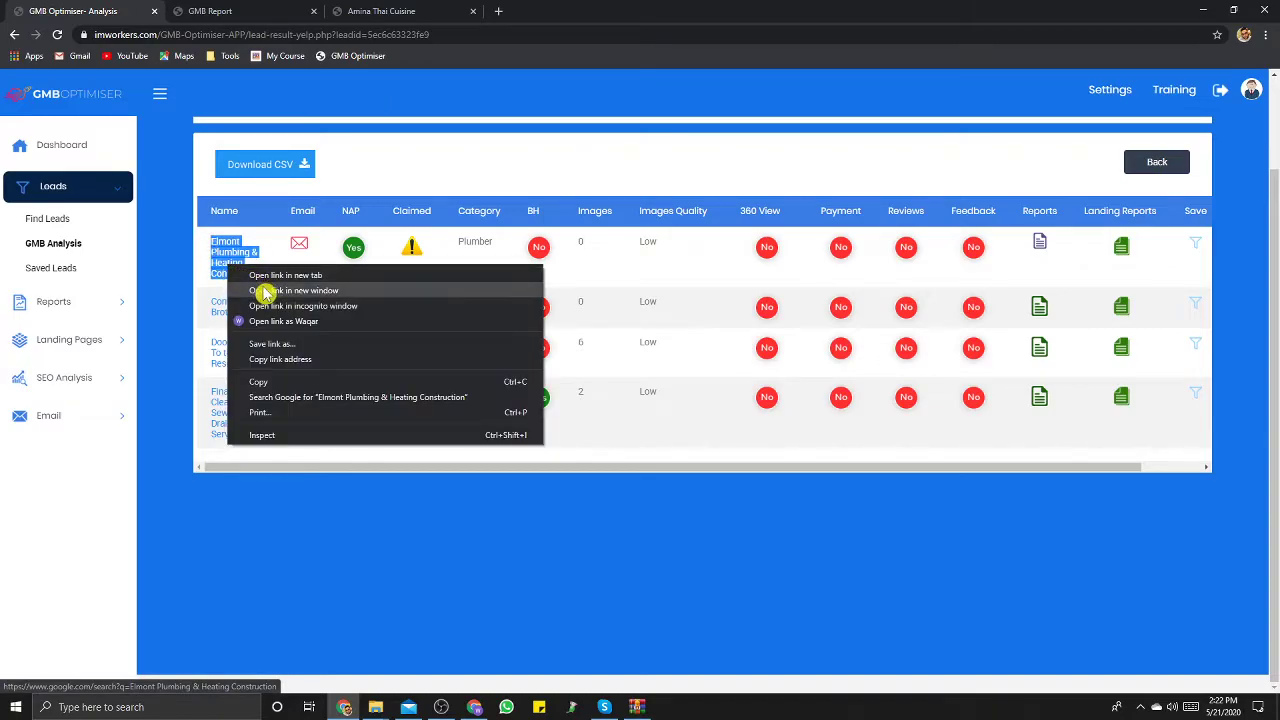
pyautogui.click(272, 384)
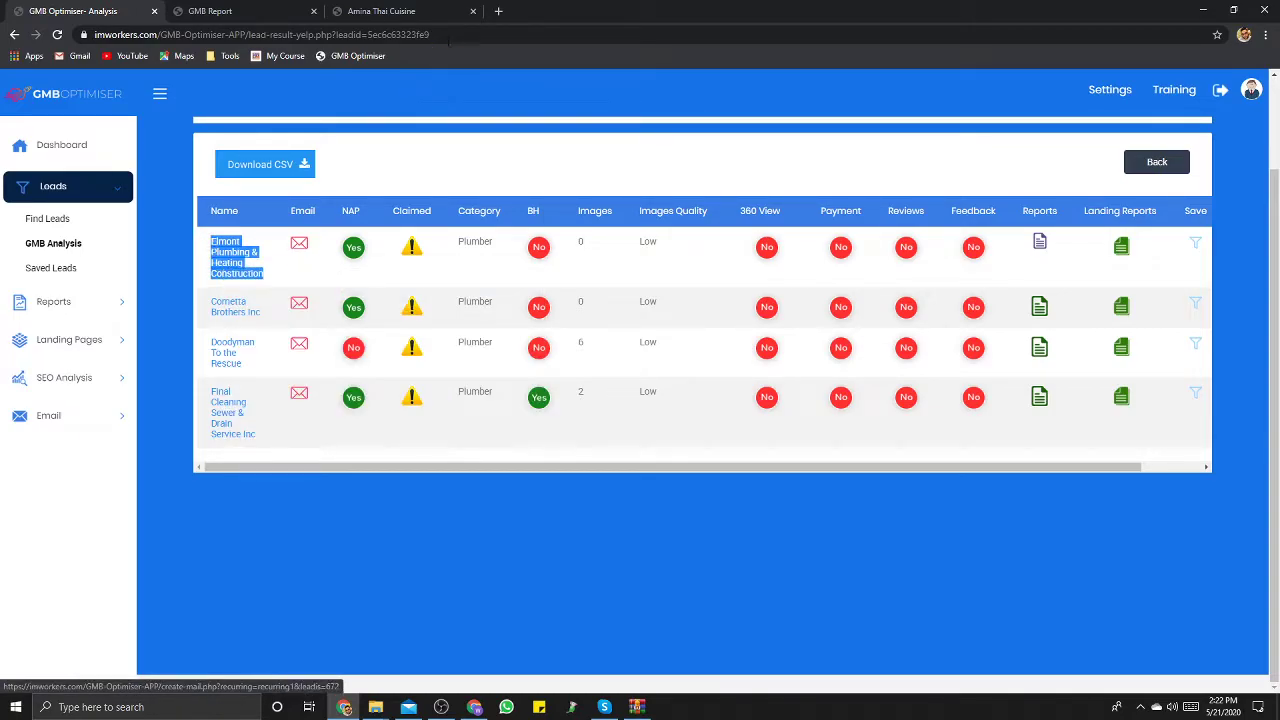
# Step: Search Google for the copied business name, Elmont Plumbing & Heating Construction, in a new page
pyautogui.click(500, 12)
pyautogui.write('go')
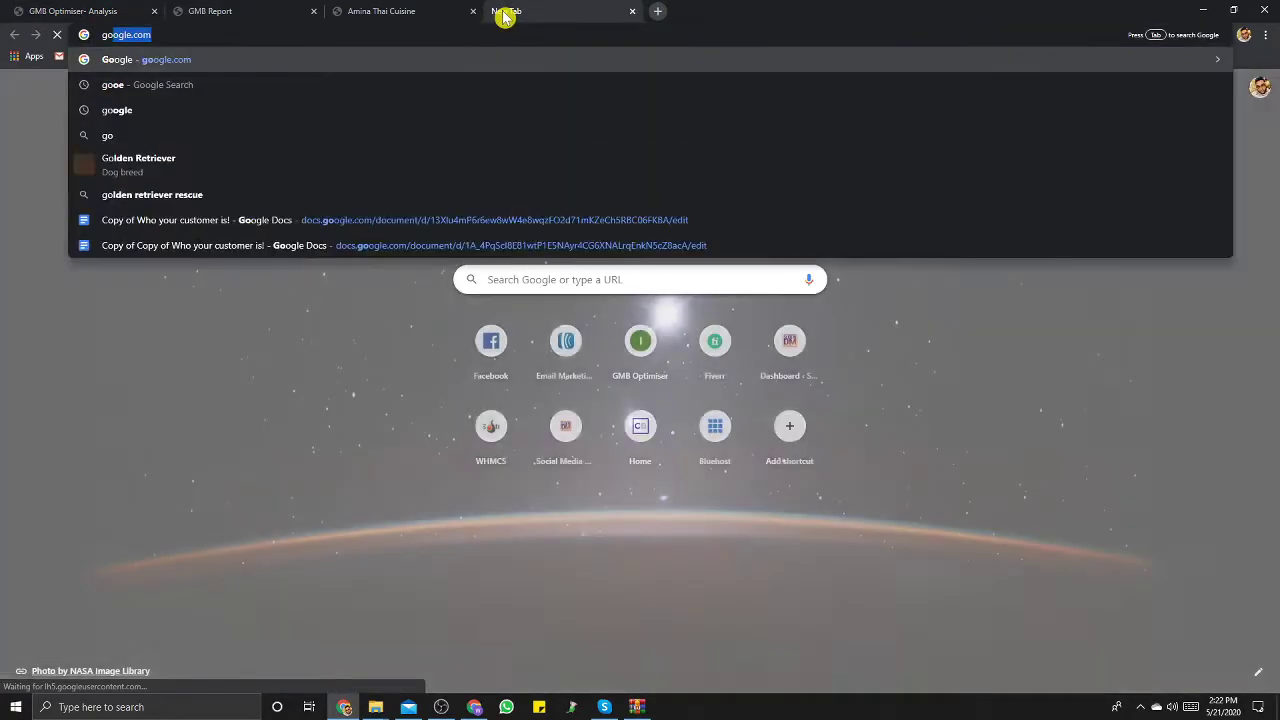
pyautogui.press('Return')
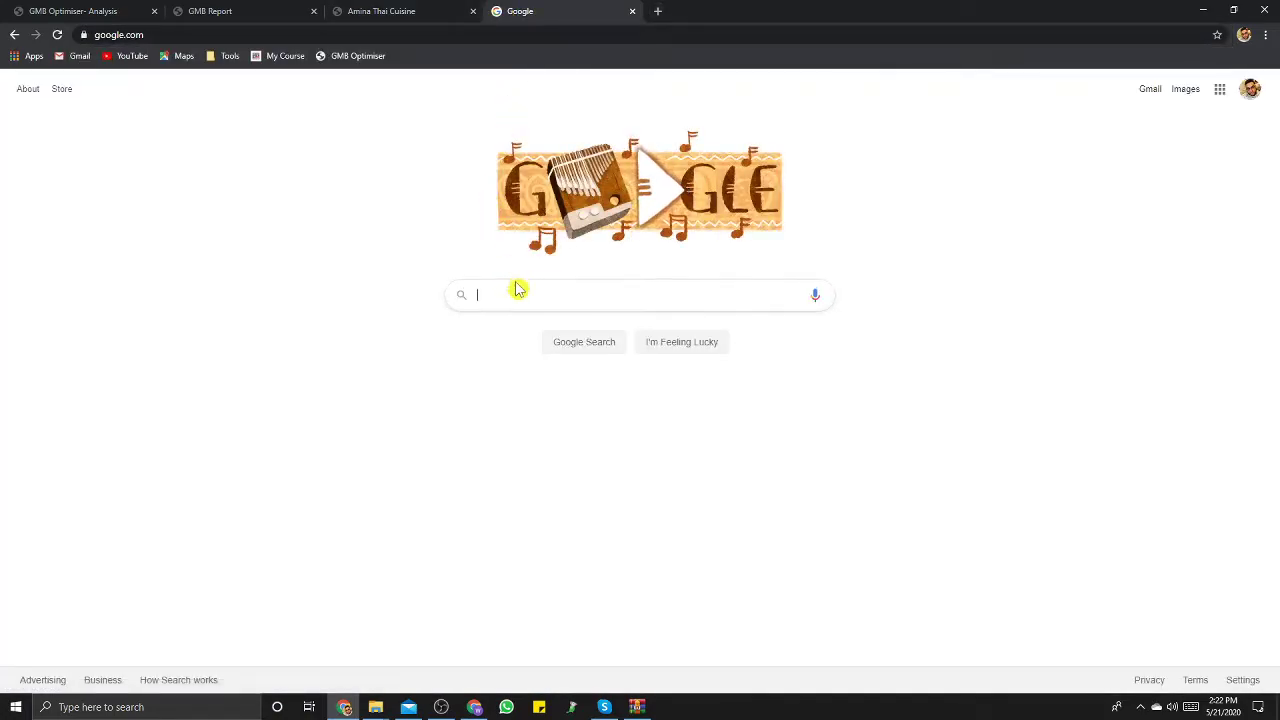
pyautogui.rightClick(518, 290)
pyautogui.click(560, 393)
pyautogui.press('Return')
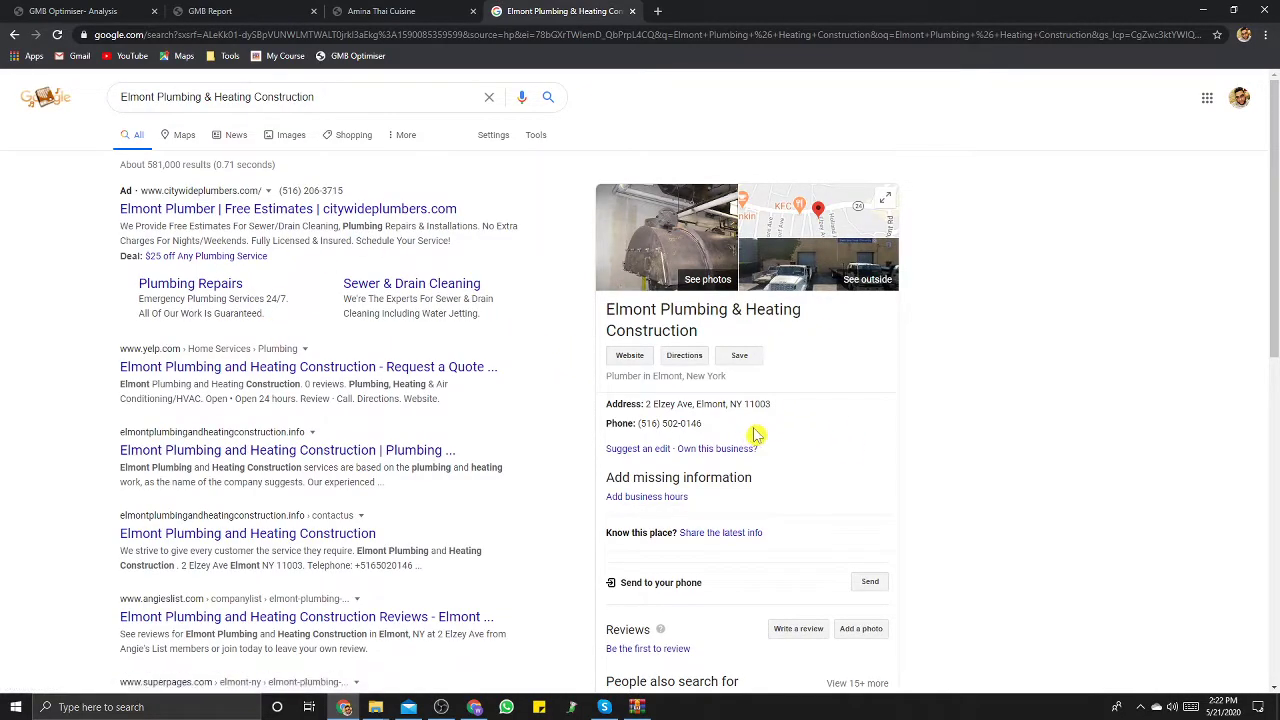
# Step: Claim the Elmont Plumbing & Heating Construction listing, request verification with a postcard by mail, and continue to its dashboard
pyautogui.scroll(-1, 949, 279)
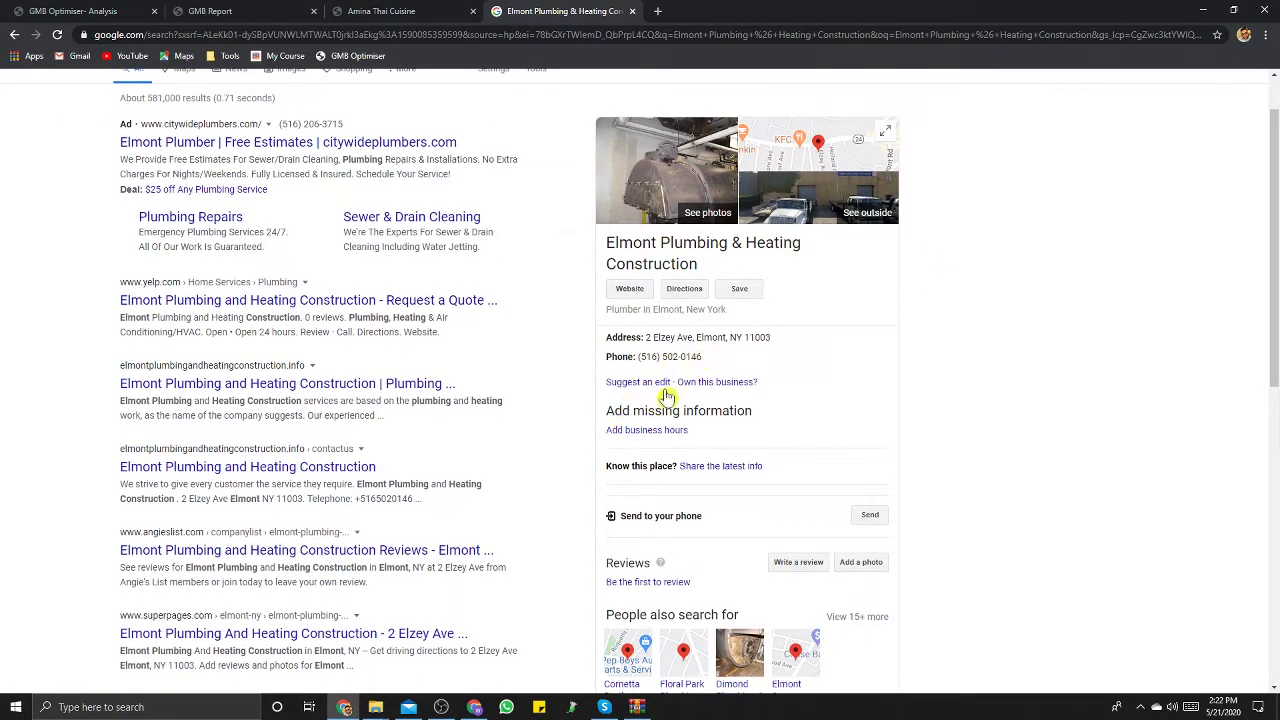
pyautogui.click(716, 386)
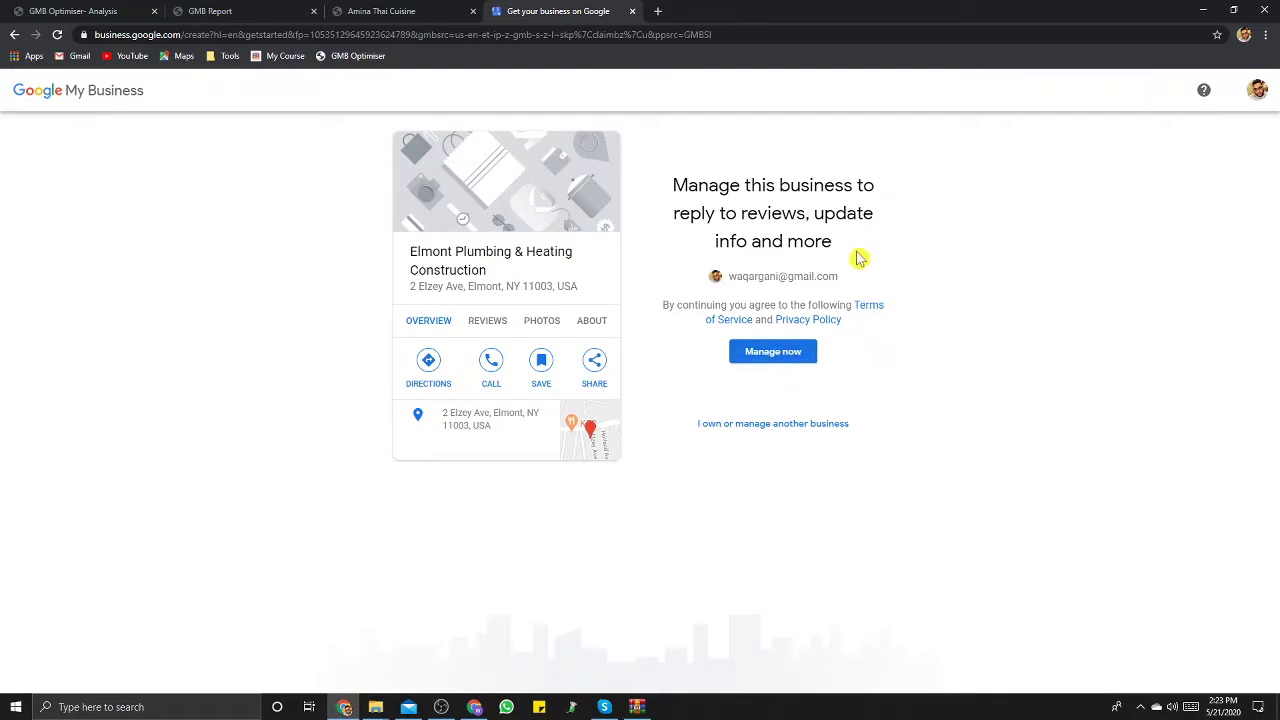
pyautogui.click(769, 356)
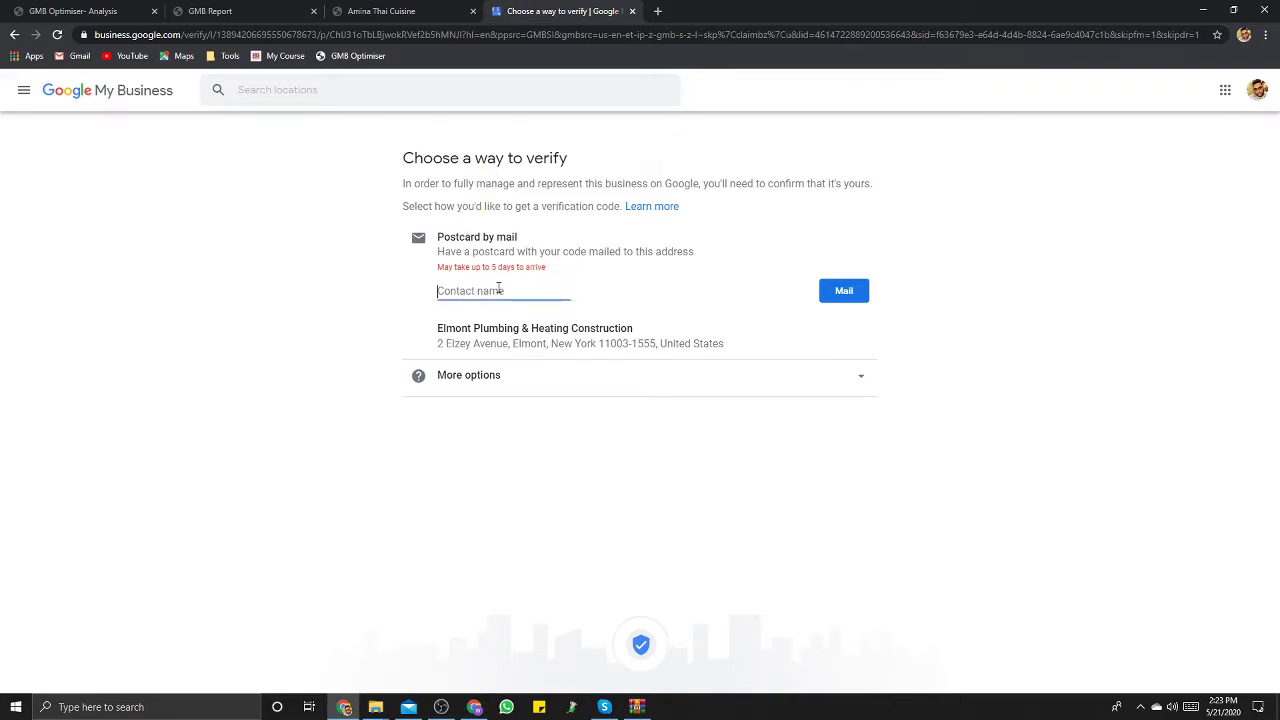
pyautogui.click(858, 300)
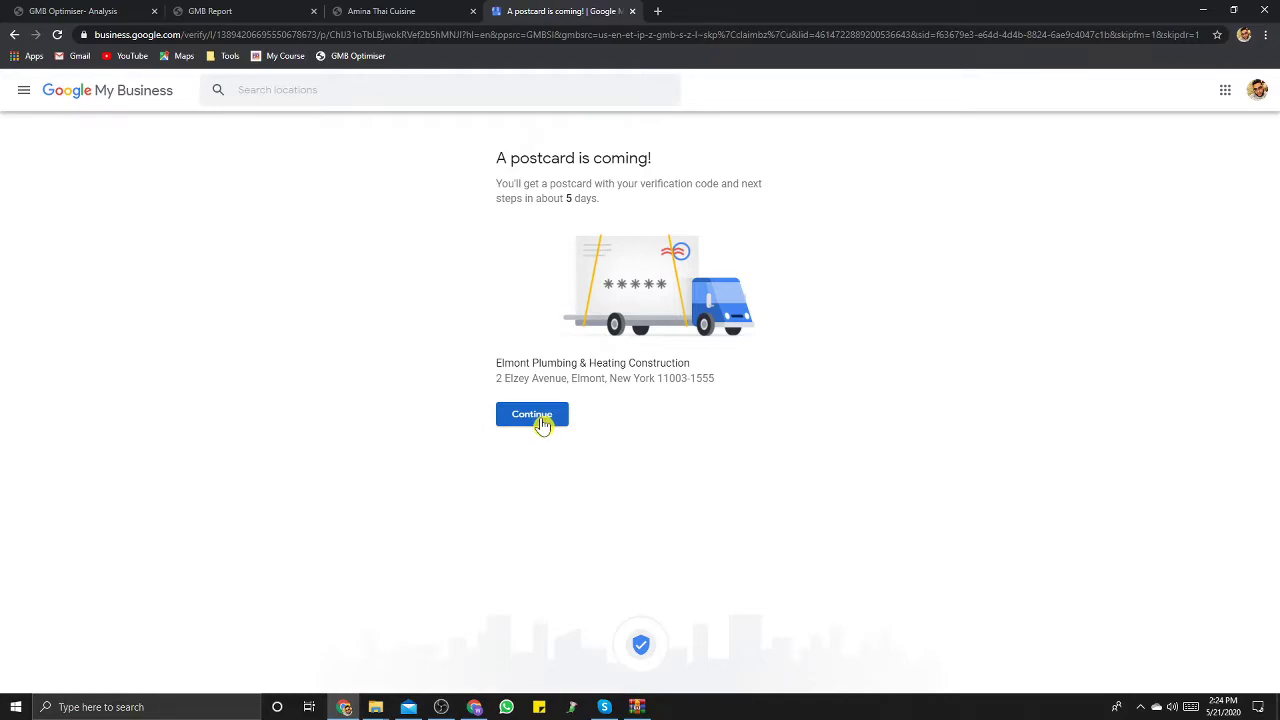
pyautogui.click(541, 425)
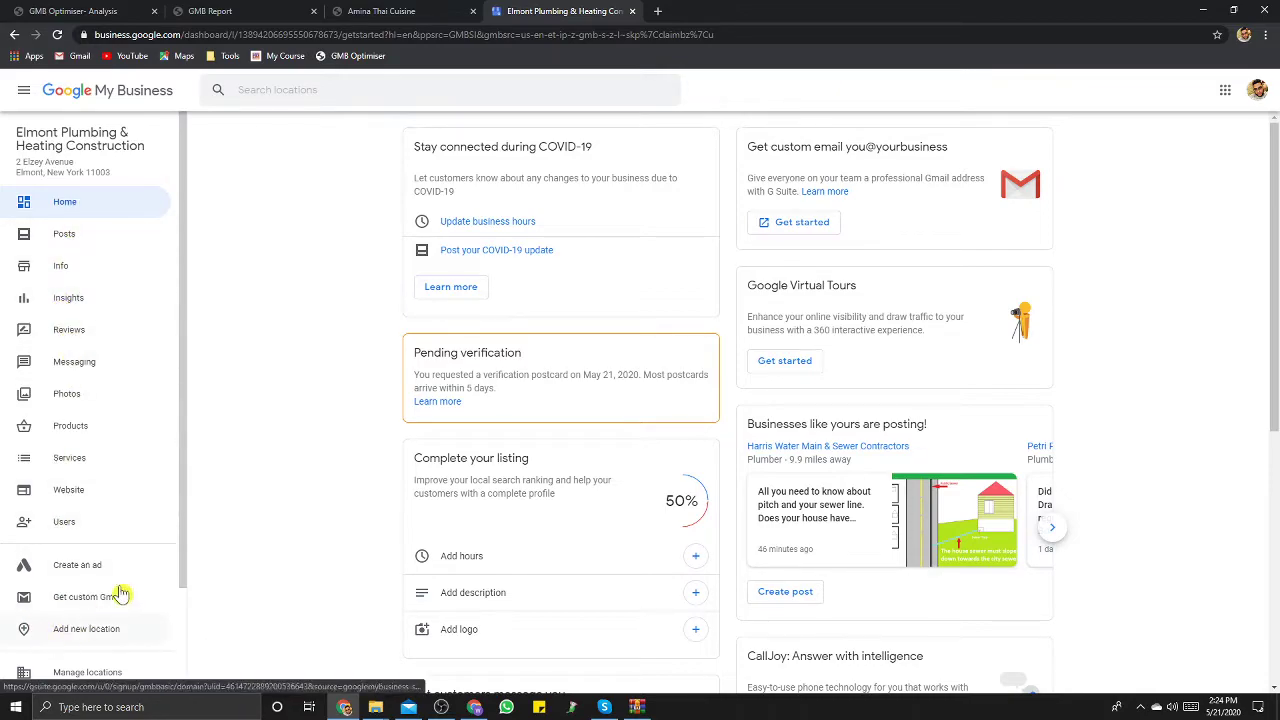
# Step: Look through the available sections of the business dashboard and go to its Home page
pyautogui.scroll(-2, 163, 436)
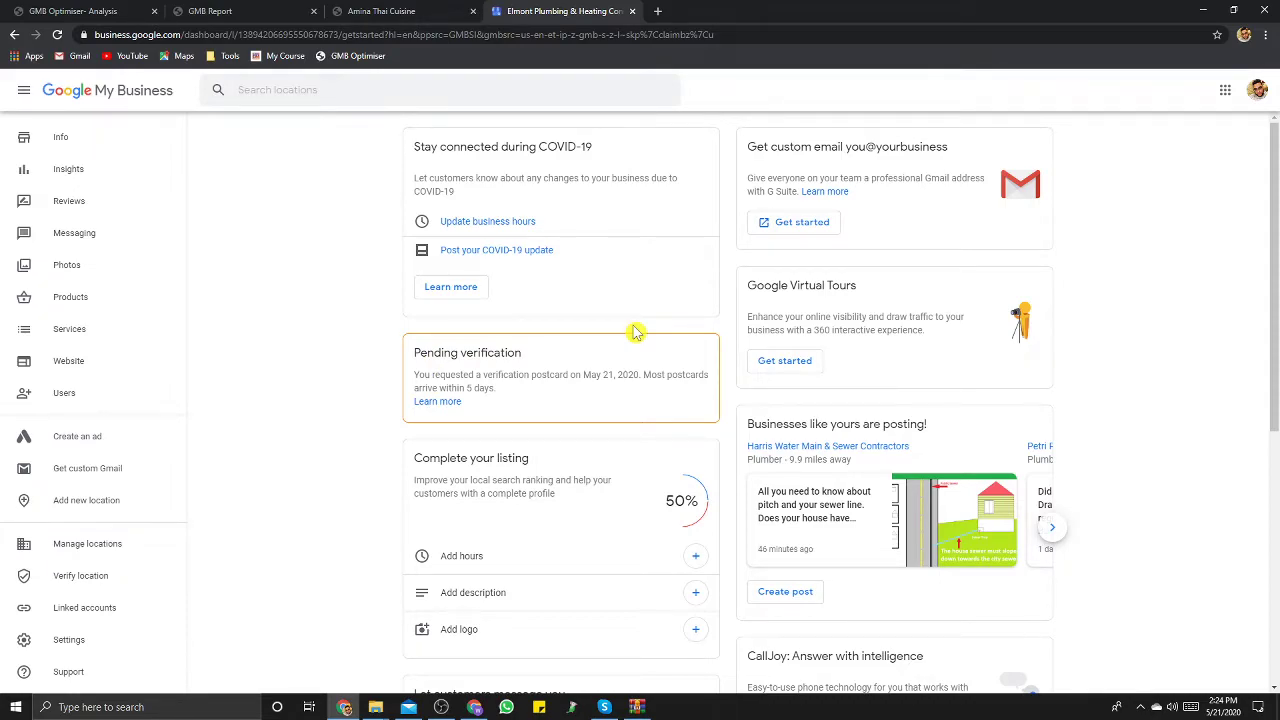
pyautogui.scroll(2, 100, 200)
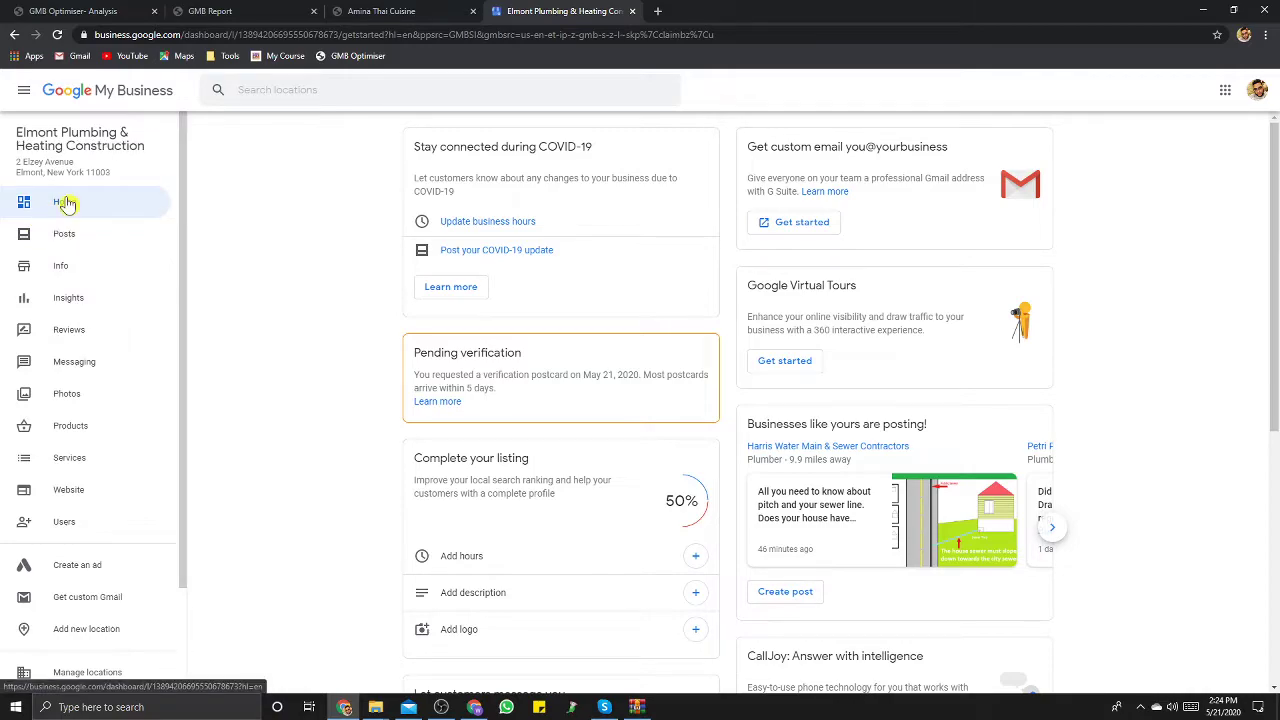
pyautogui.click(65, 203)
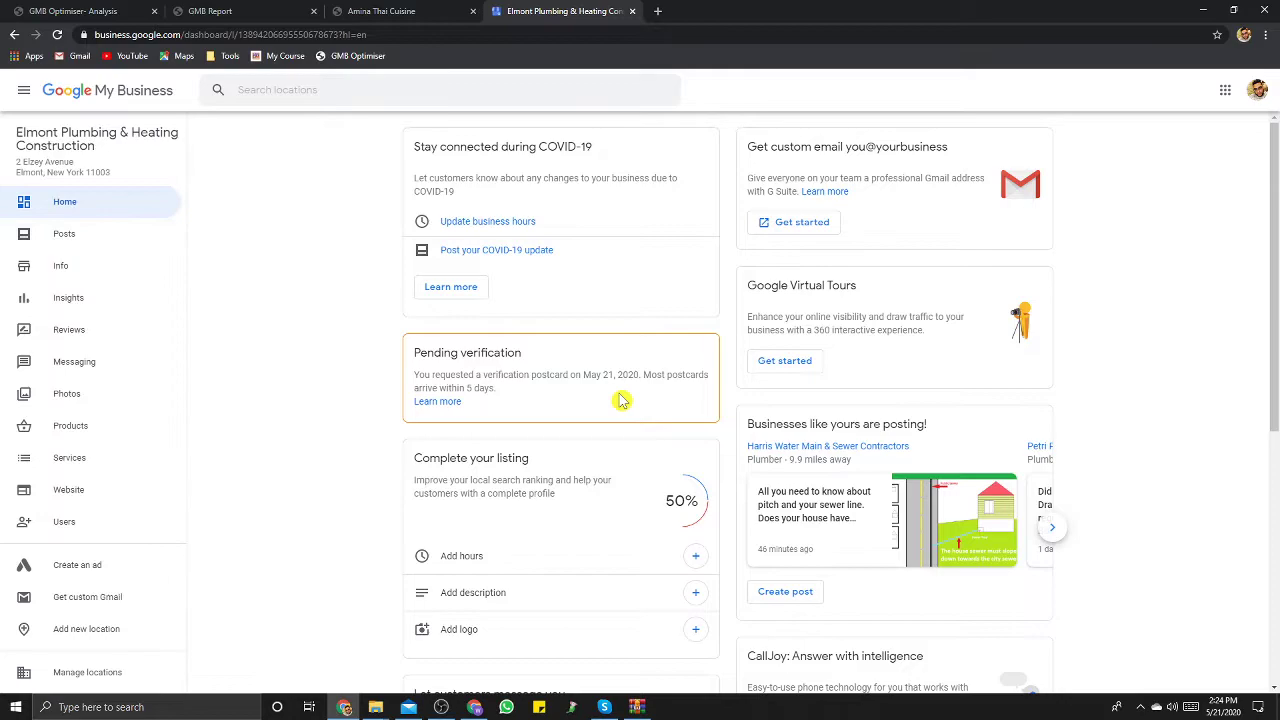
# Step: Add business hours to the listing, marking every day from Sunday to Saturday as open
pyautogui.scroll(-1, 620, 400)
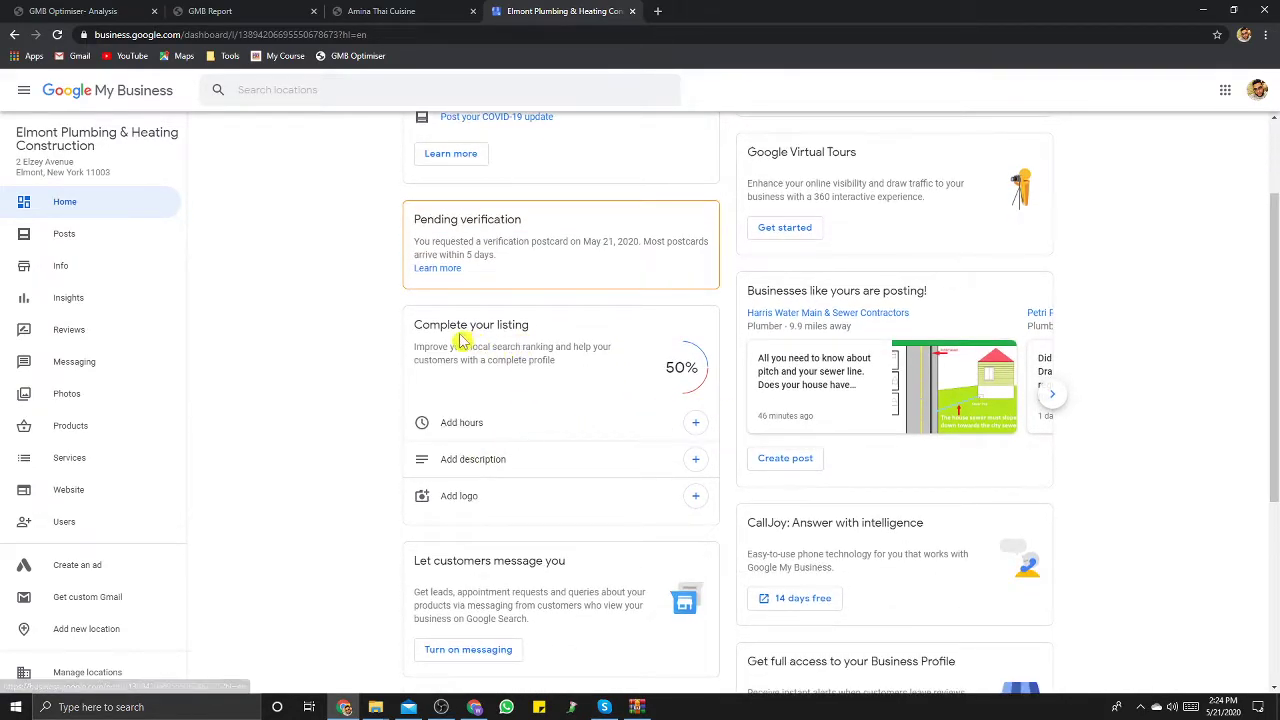
pyautogui.click(700, 425)
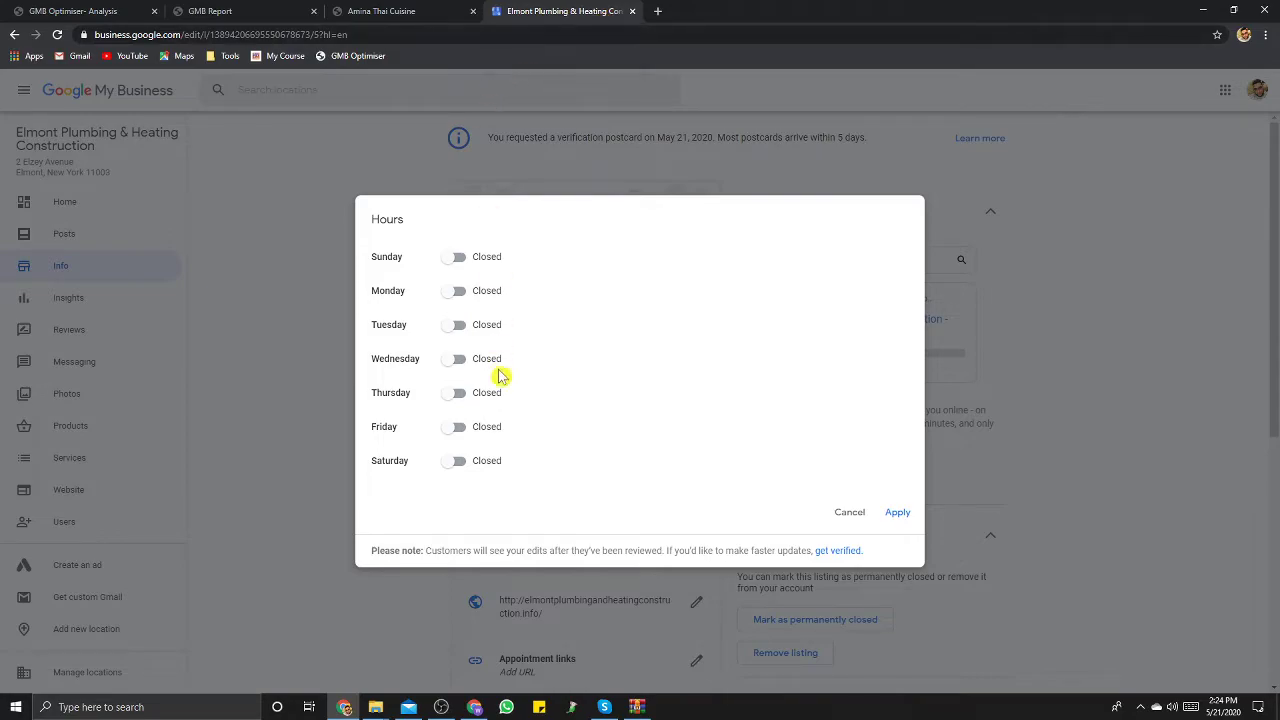
pyautogui.click(465, 262)
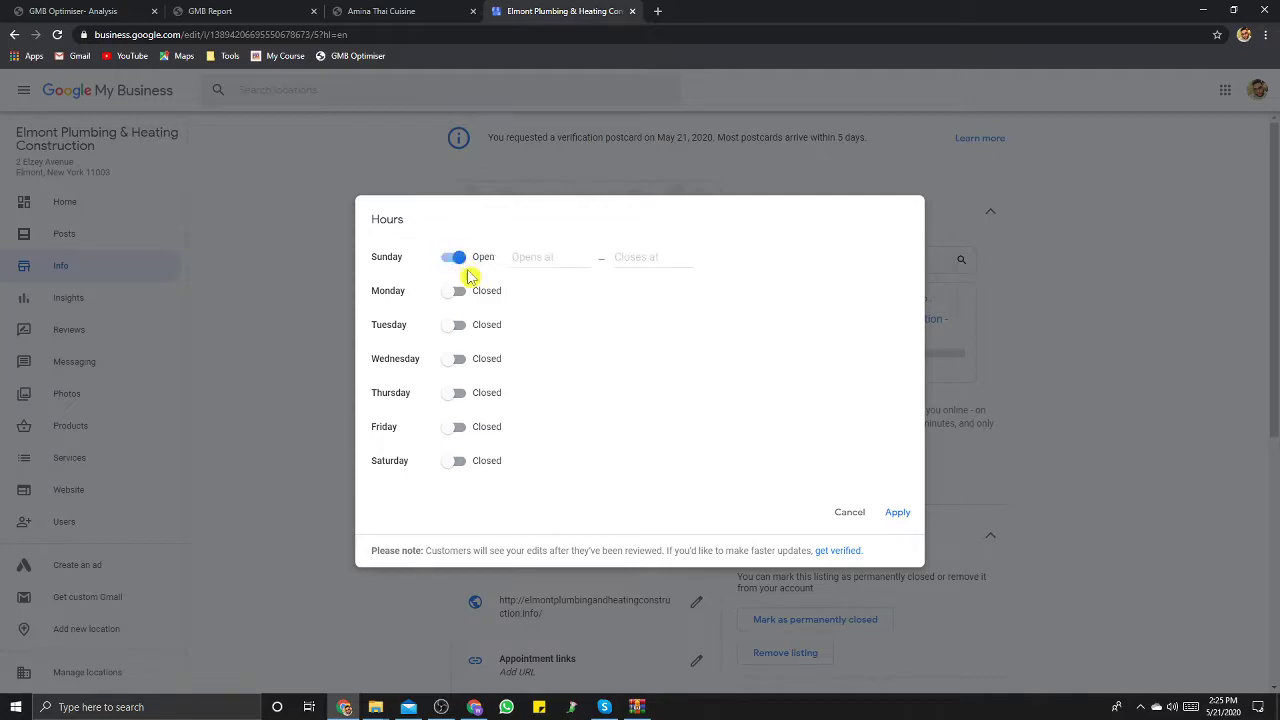
pyautogui.click(458, 292)
pyautogui.click(458, 325)
pyautogui.click(458, 359)
pyautogui.click(456, 394)
pyautogui.click(457, 428)
pyautogui.click(458, 461)
# Step: Set Sunday's business hours to 24 hours
pyautogui.click(545, 260)
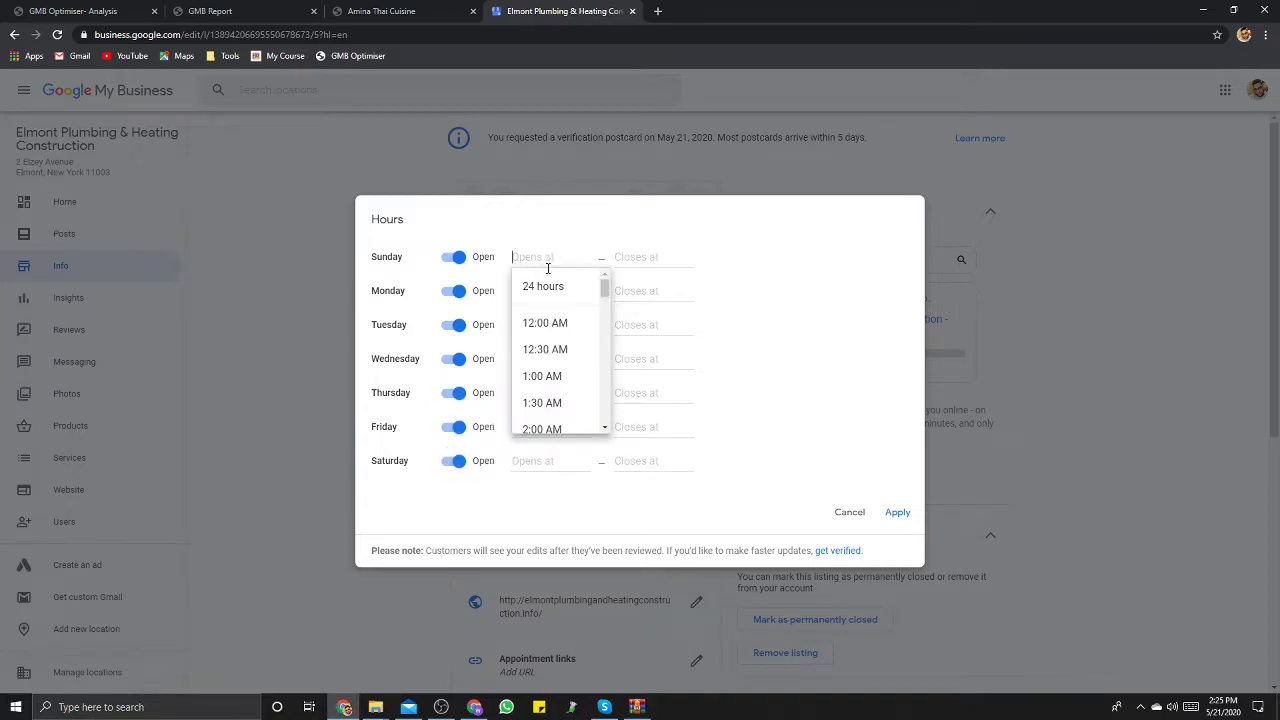
pyautogui.click(551, 323)
pyautogui.click(636, 257)
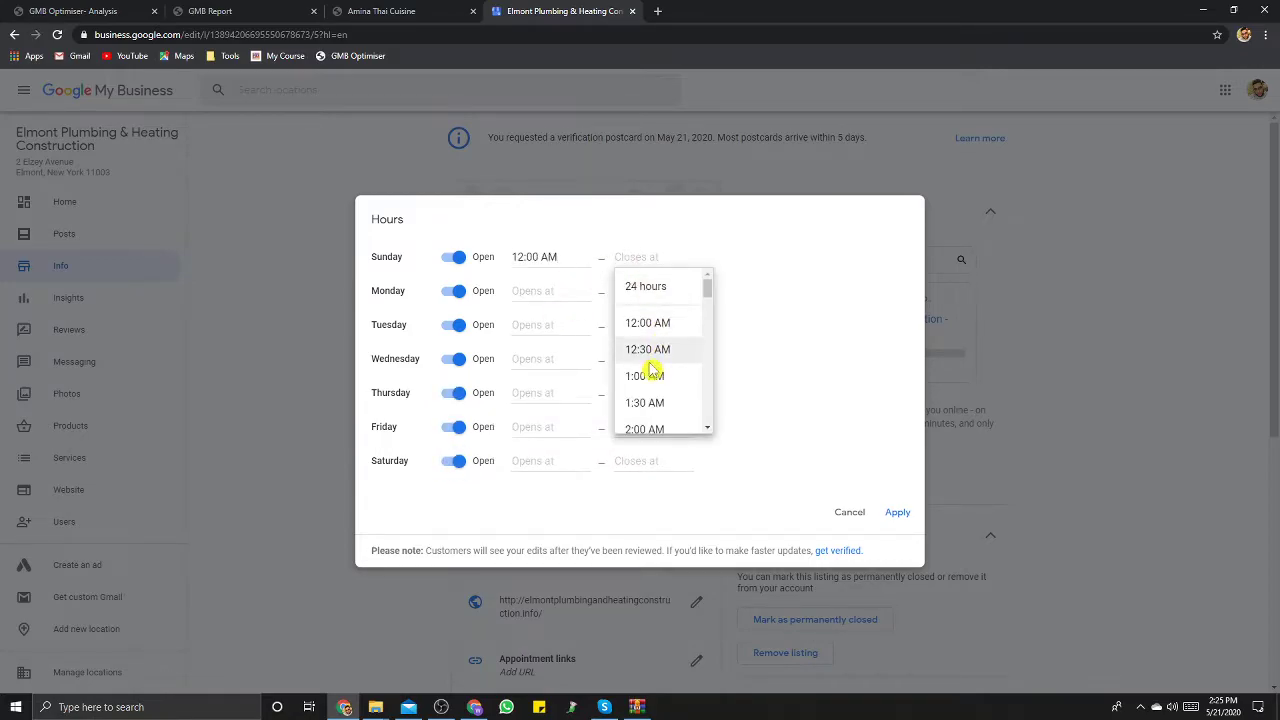
pyautogui.click(660, 290)
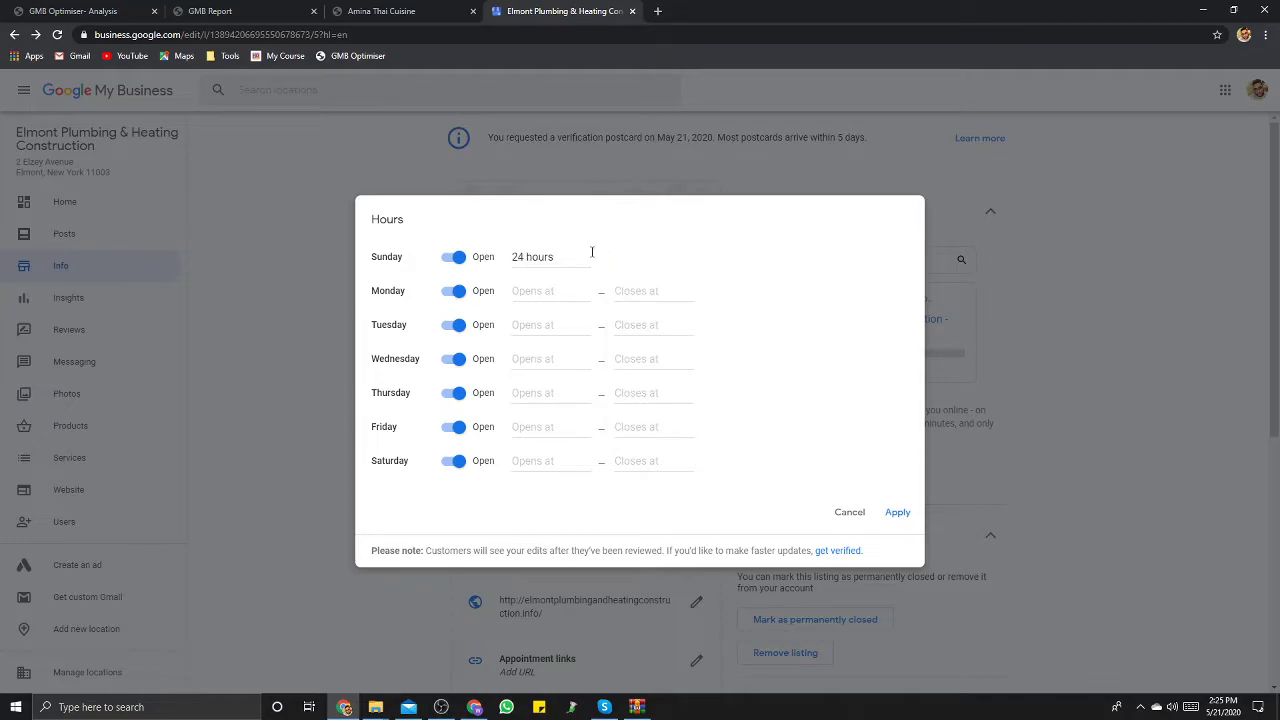
# Step: Set the business hours for Monday through Saturday to 24 hours each and apply the schedule
pyautogui.click(567, 290)
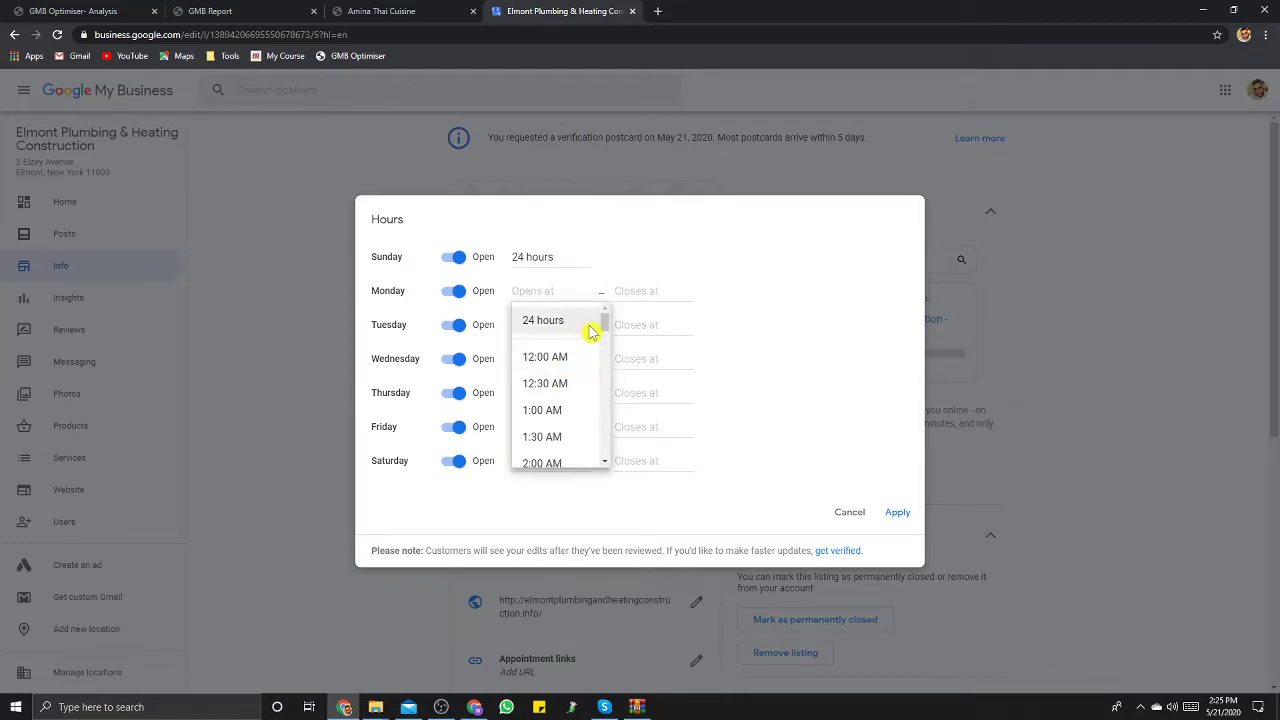
pyautogui.click(588, 324)
pyautogui.click(558, 324)
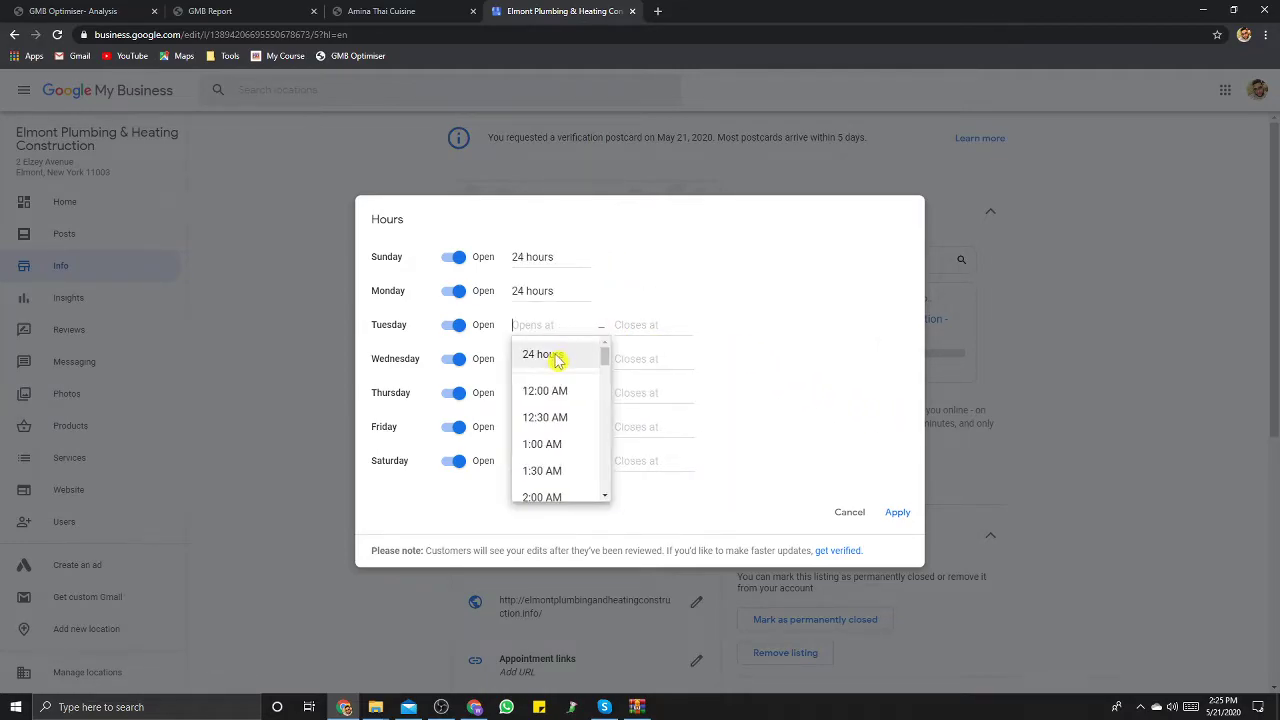
pyautogui.click(554, 355)
pyautogui.click(555, 359)
pyautogui.click(552, 389)
pyautogui.click(563, 392)
pyautogui.click(563, 423)
pyautogui.click(563, 426)
pyautogui.click(550, 456)
pyautogui.click(550, 460)
pyautogui.click(556, 490)
pyautogui.click(898, 514)
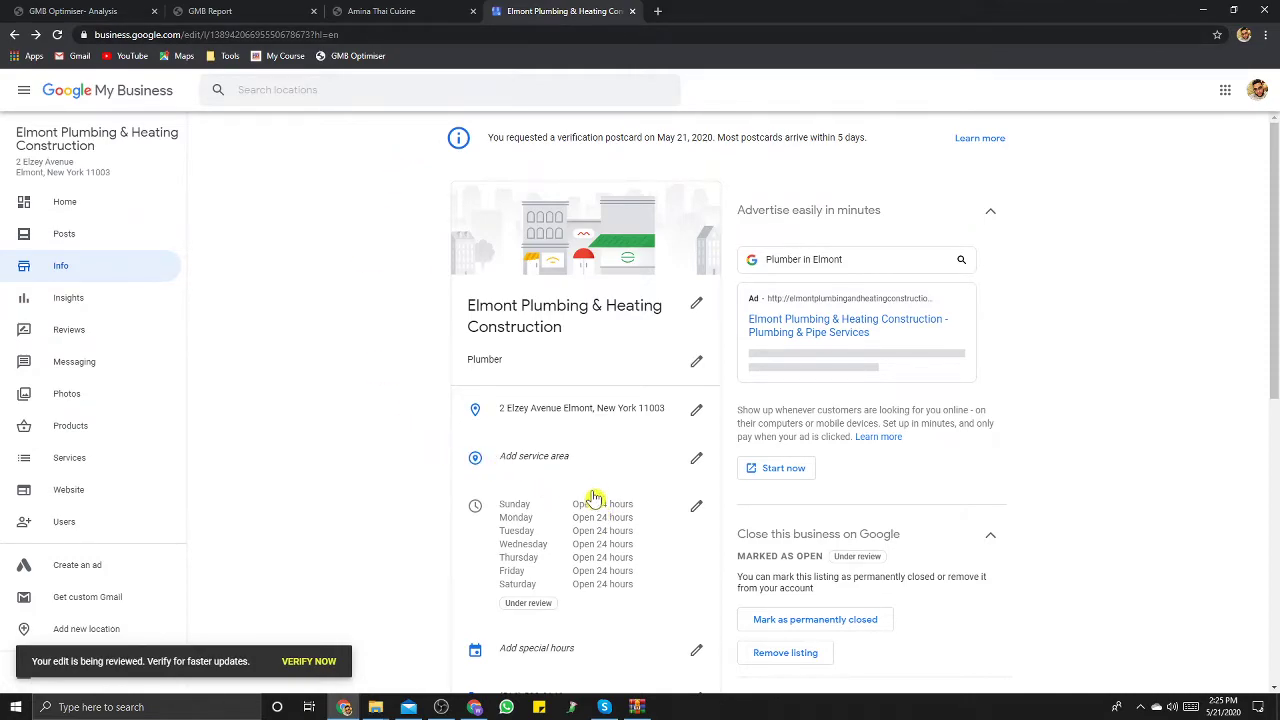
# Step: Check the listing's business name in its edit dialog and close it without changes
pyautogui.click(700, 305)
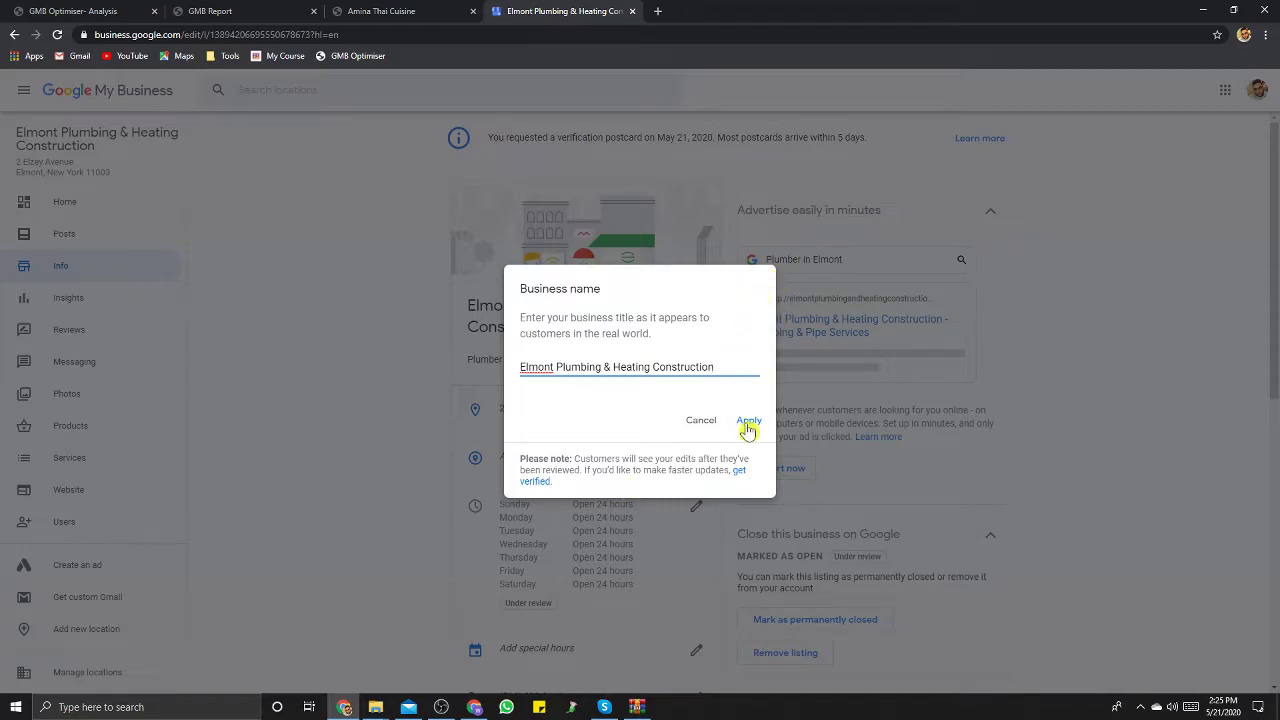
pyautogui.click(701, 420)
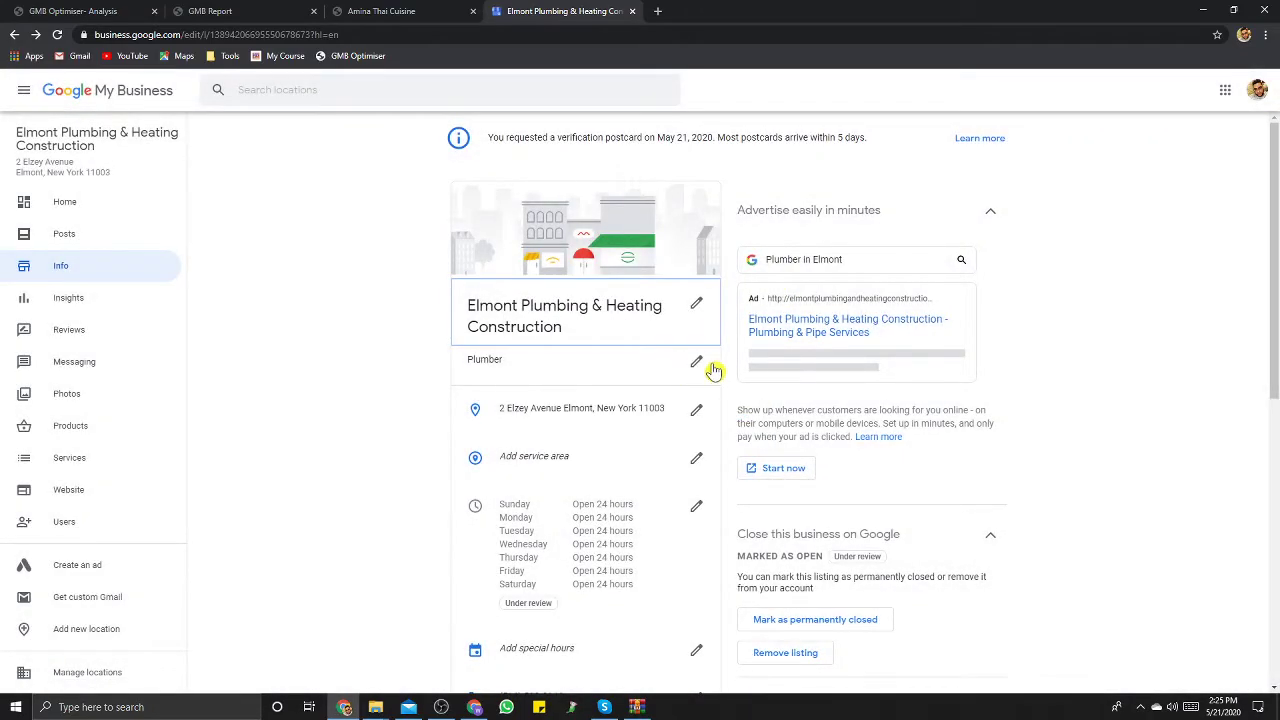
# Step: Try to add an additional category to the listing by searching for Aircon, keeping Plumber as the primary category
pyautogui.click(700, 360)
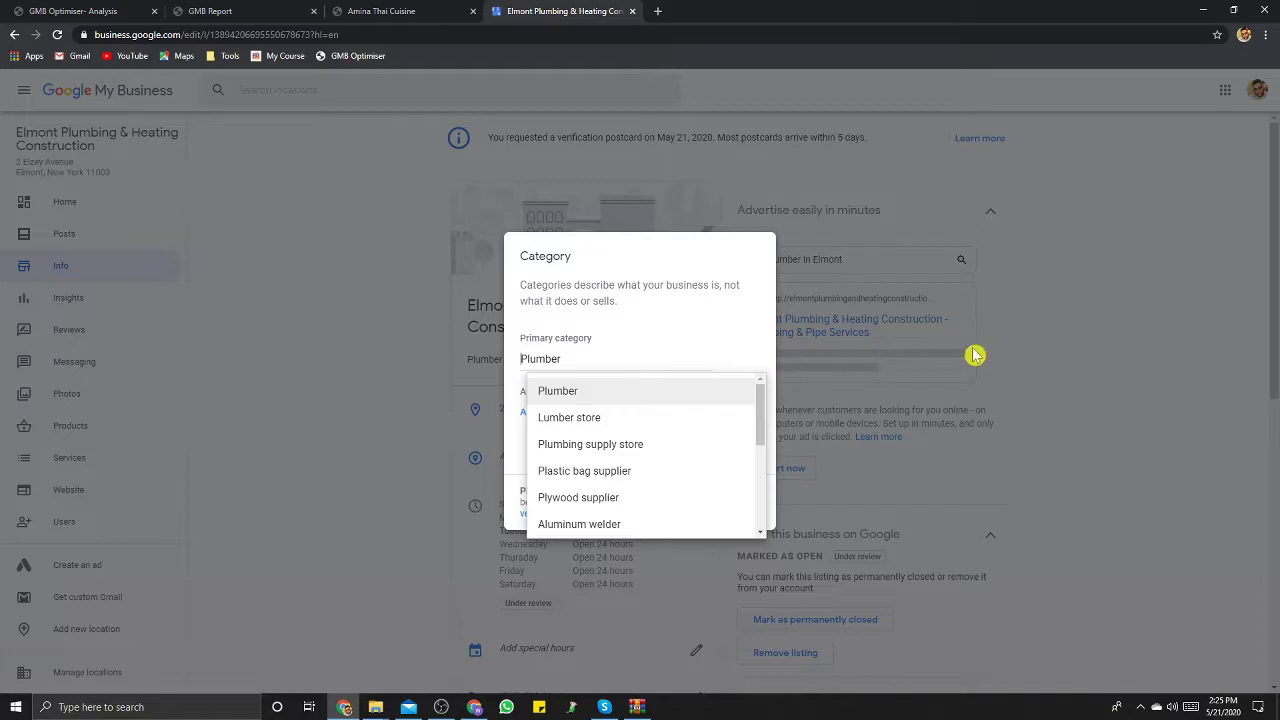
pyautogui.click(607, 359)
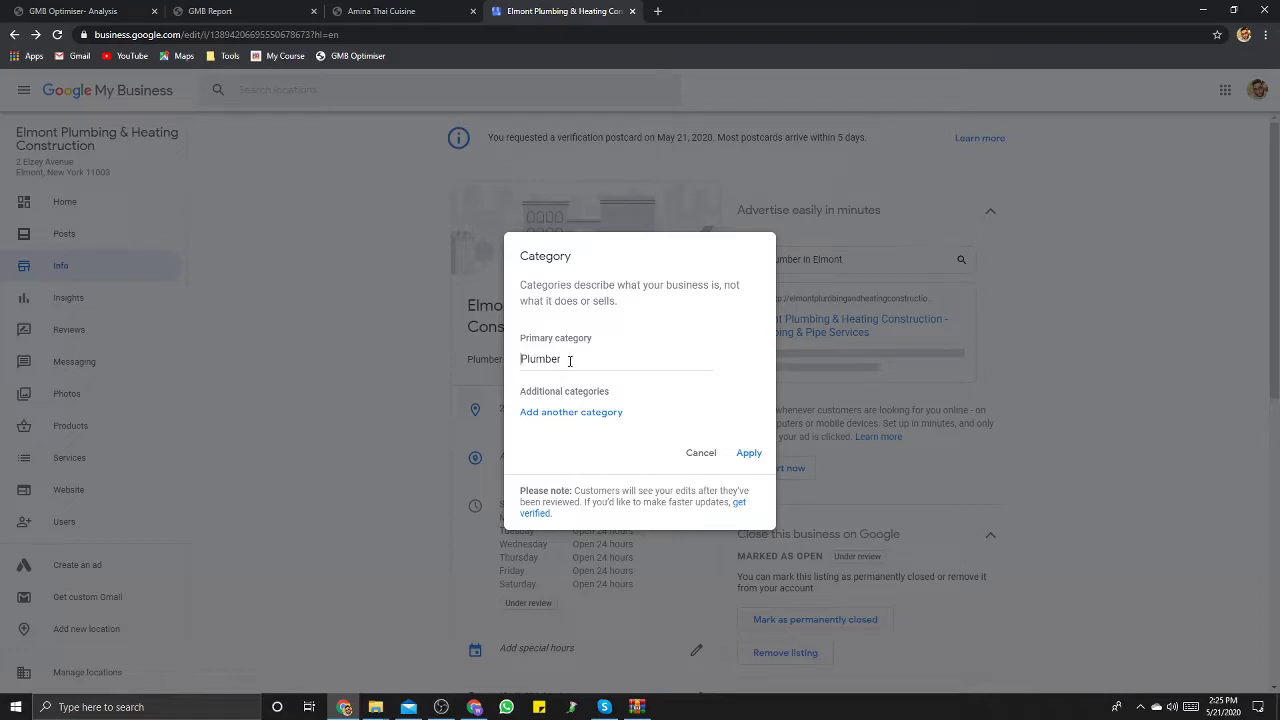
pyautogui.click(565, 420)
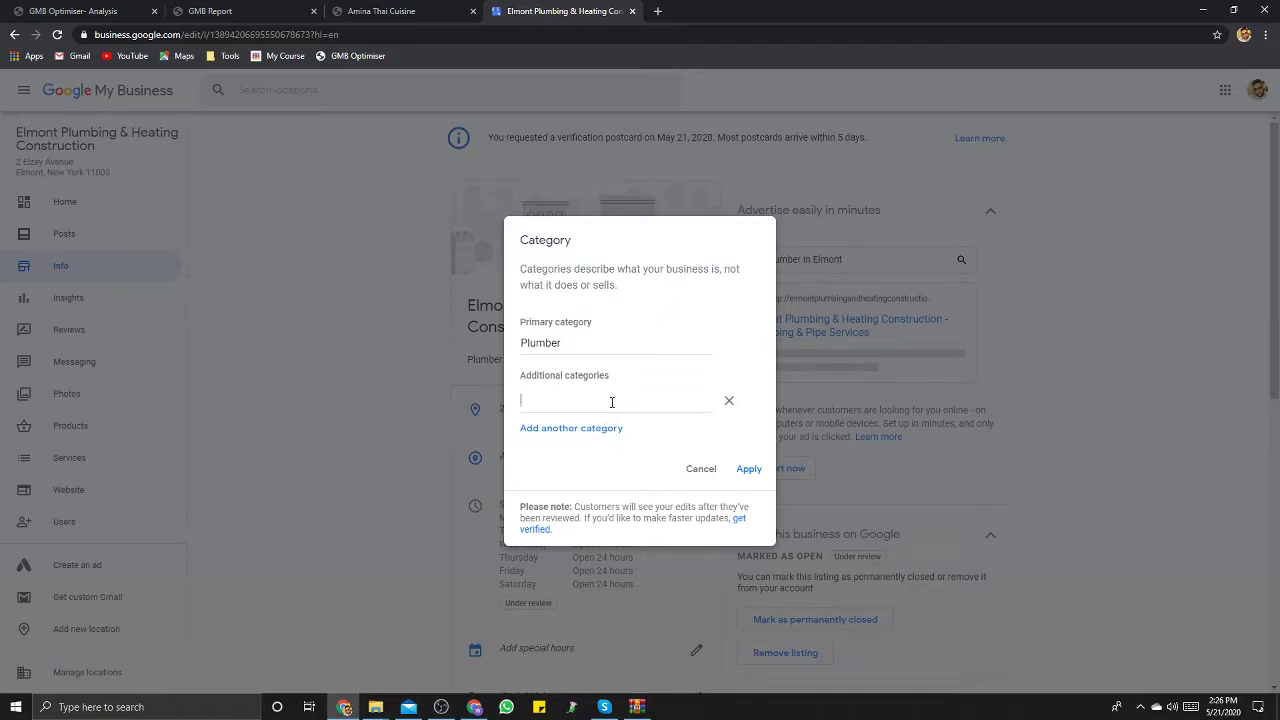
pyautogui.write('Aircon')
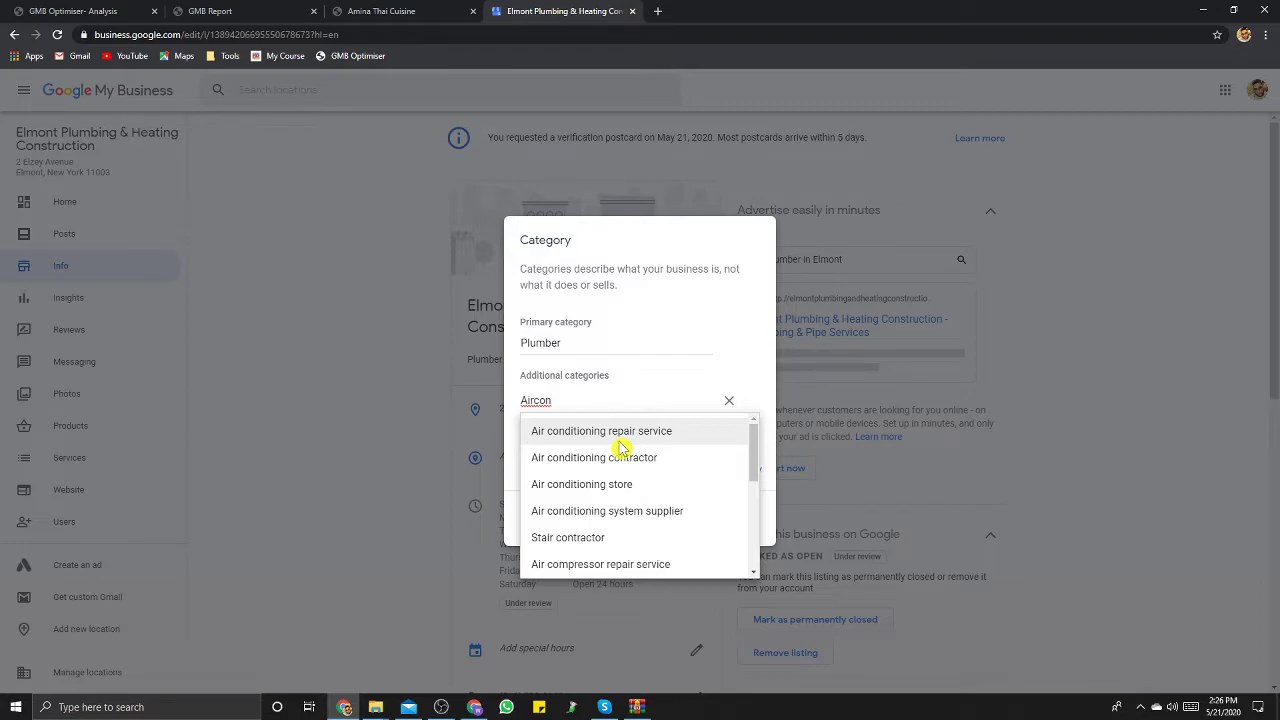
pyautogui.click(729, 401)
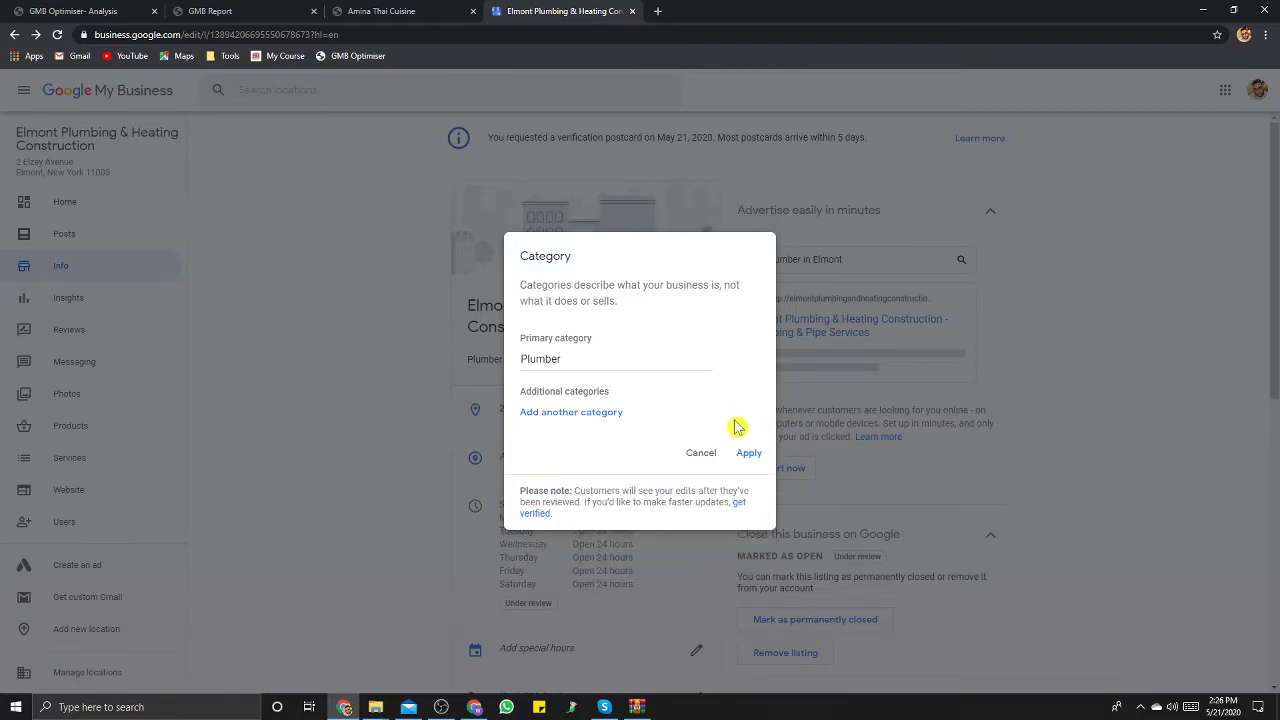
pyautogui.click(748, 455)
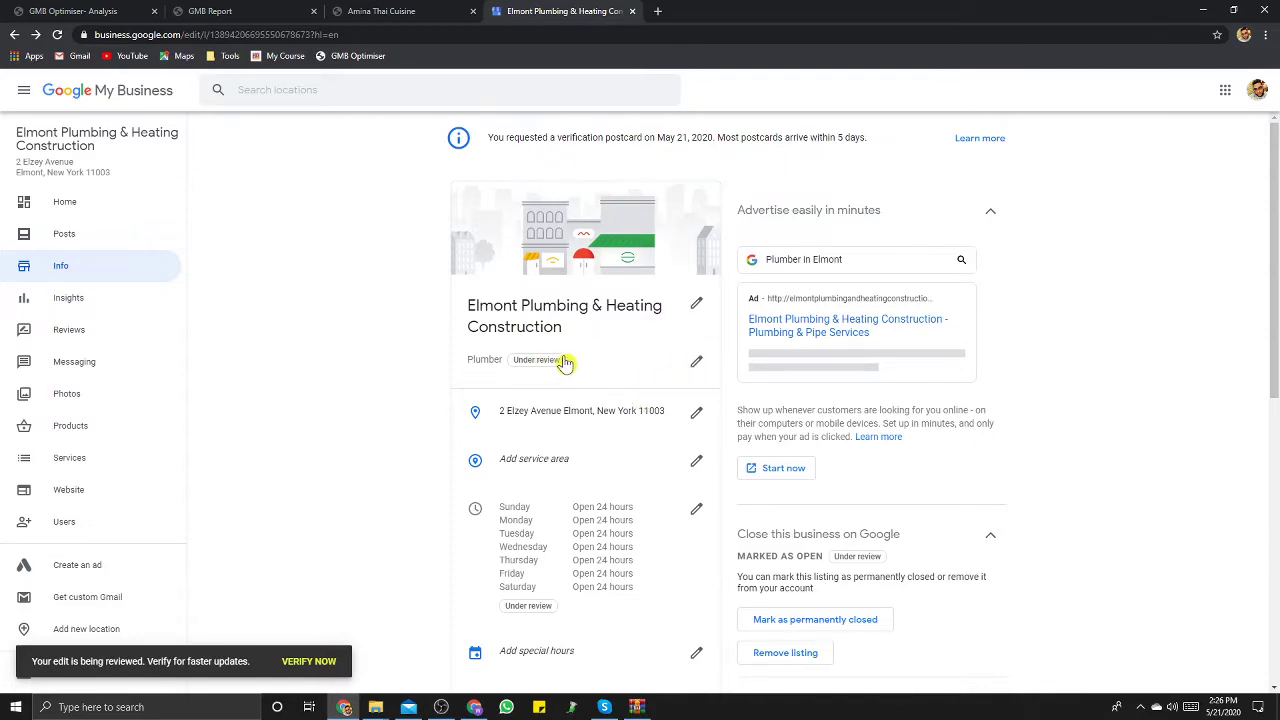
# Step: Add Air conditioning repair service as an additional category next to Plumber and apply it
pyautogui.click(696, 362)
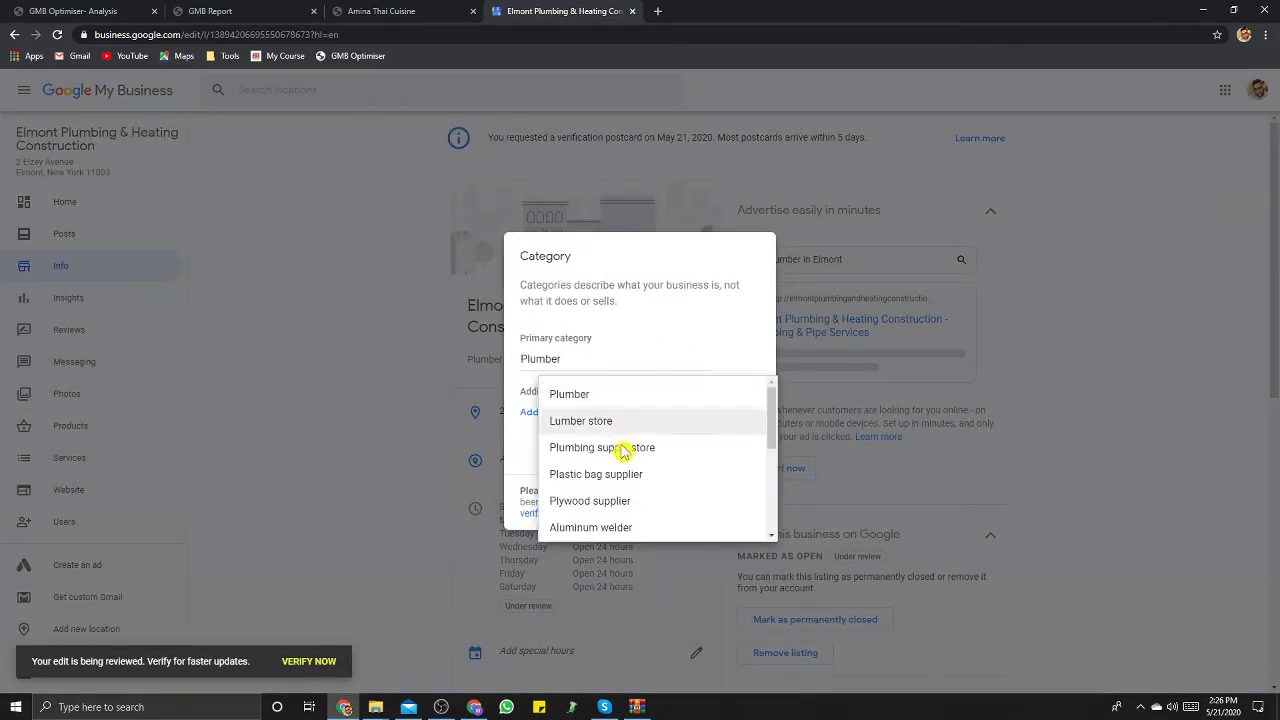
pyautogui.click(811, 457)
pyautogui.click(565, 426)
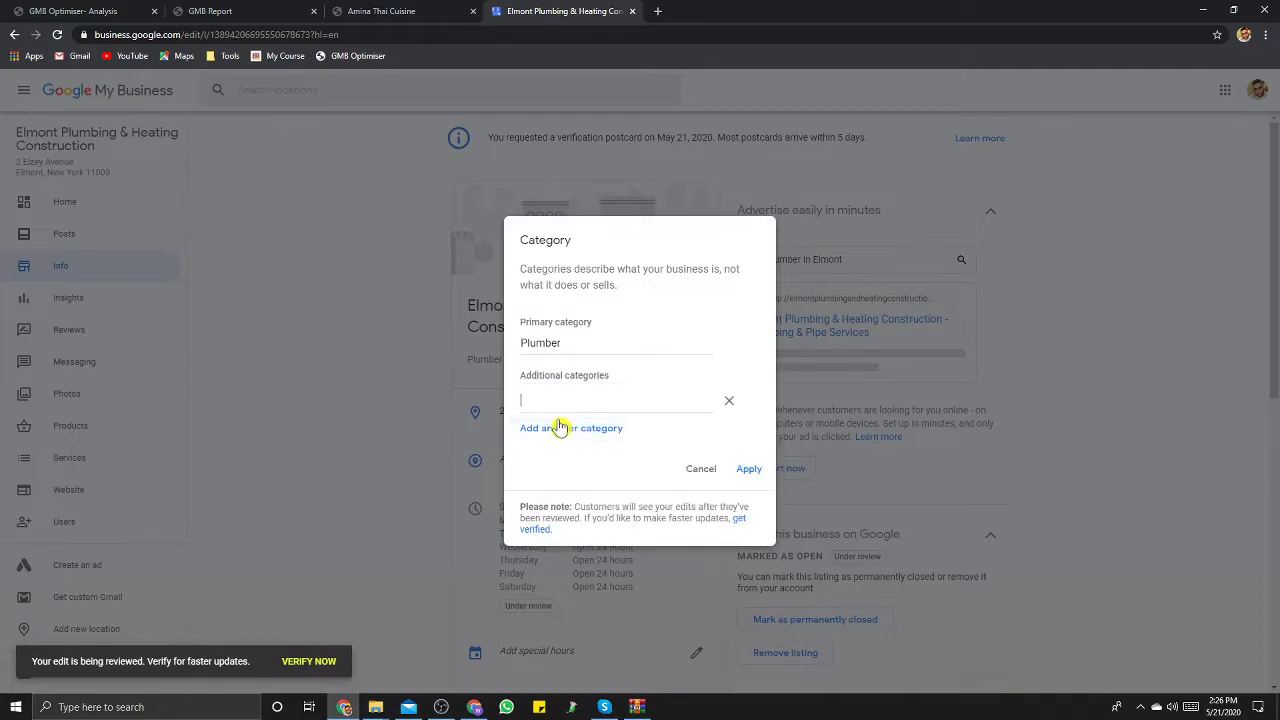
pyautogui.write('A')
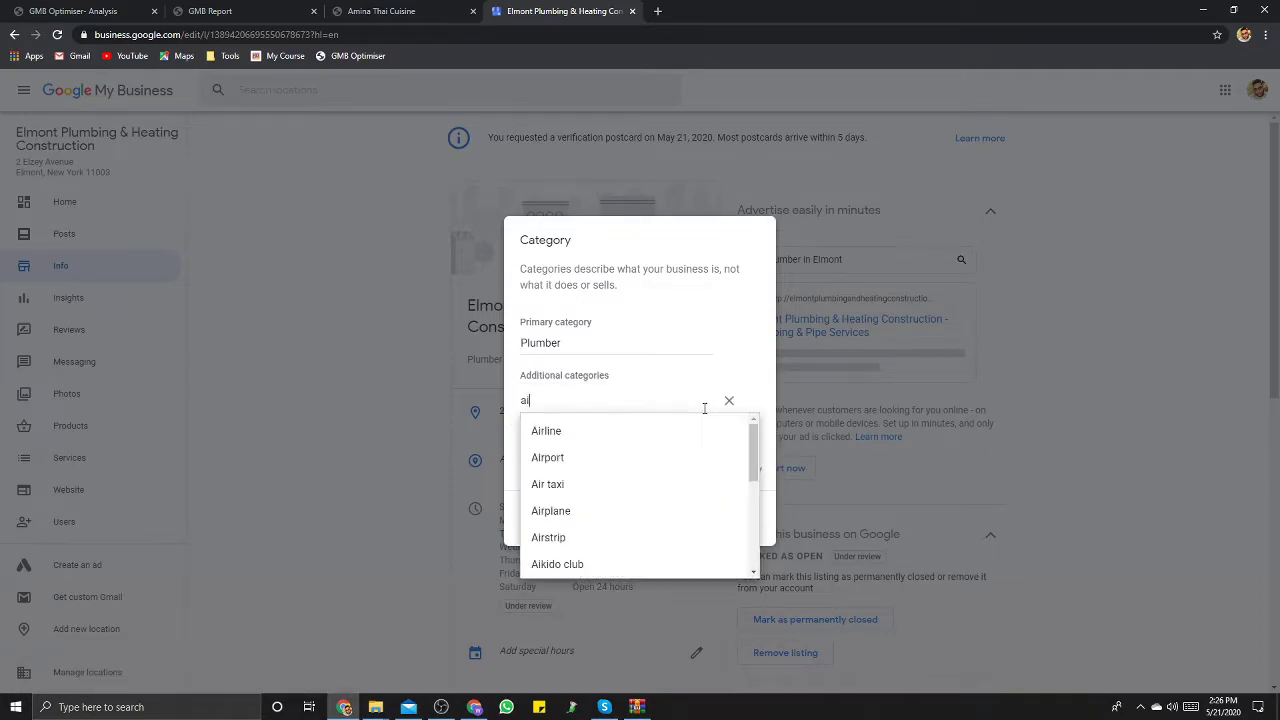
pyautogui.write('ir Con')
pyautogui.press('Down')
pyautogui.press('Down')
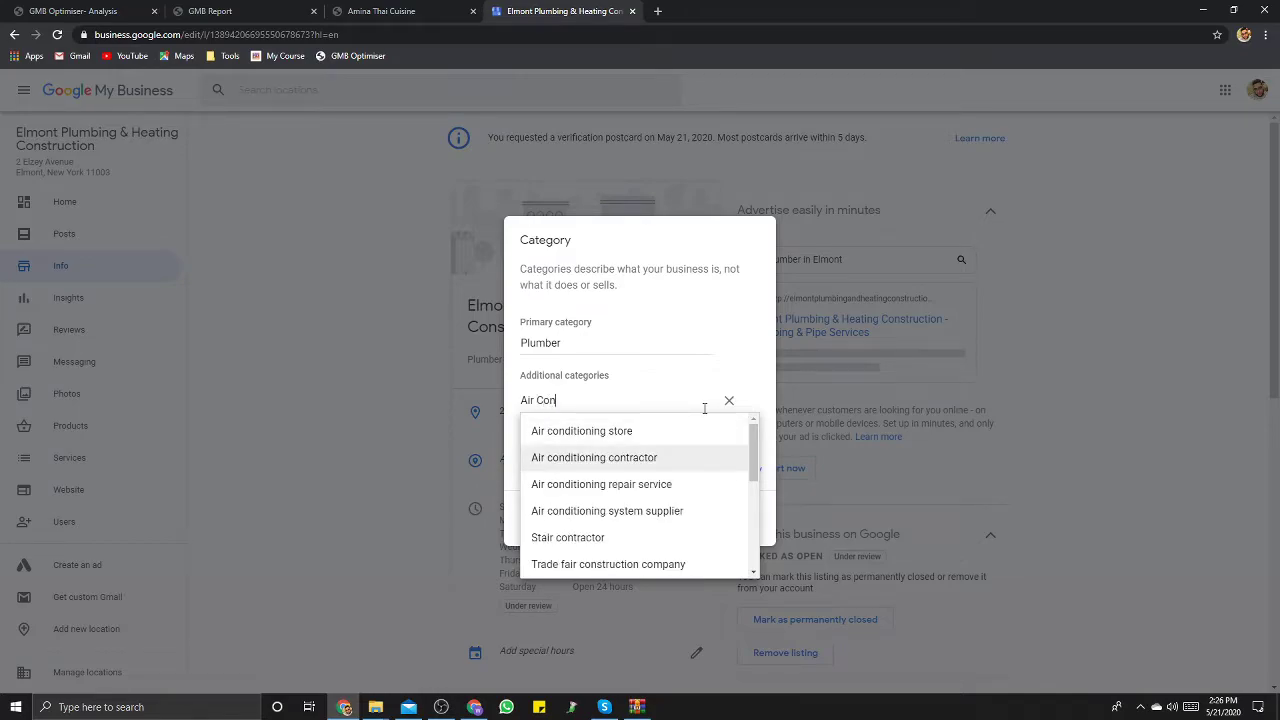
pyautogui.press('Return')
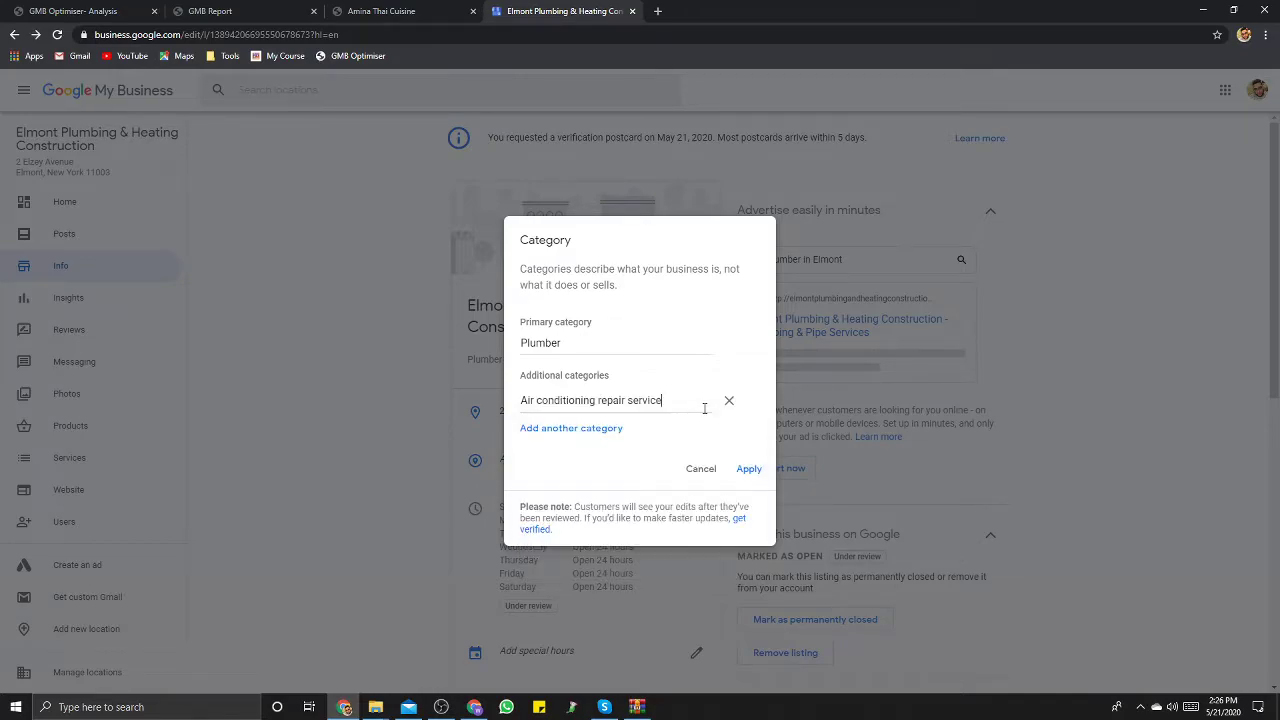
pyautogui.click(758, 472)
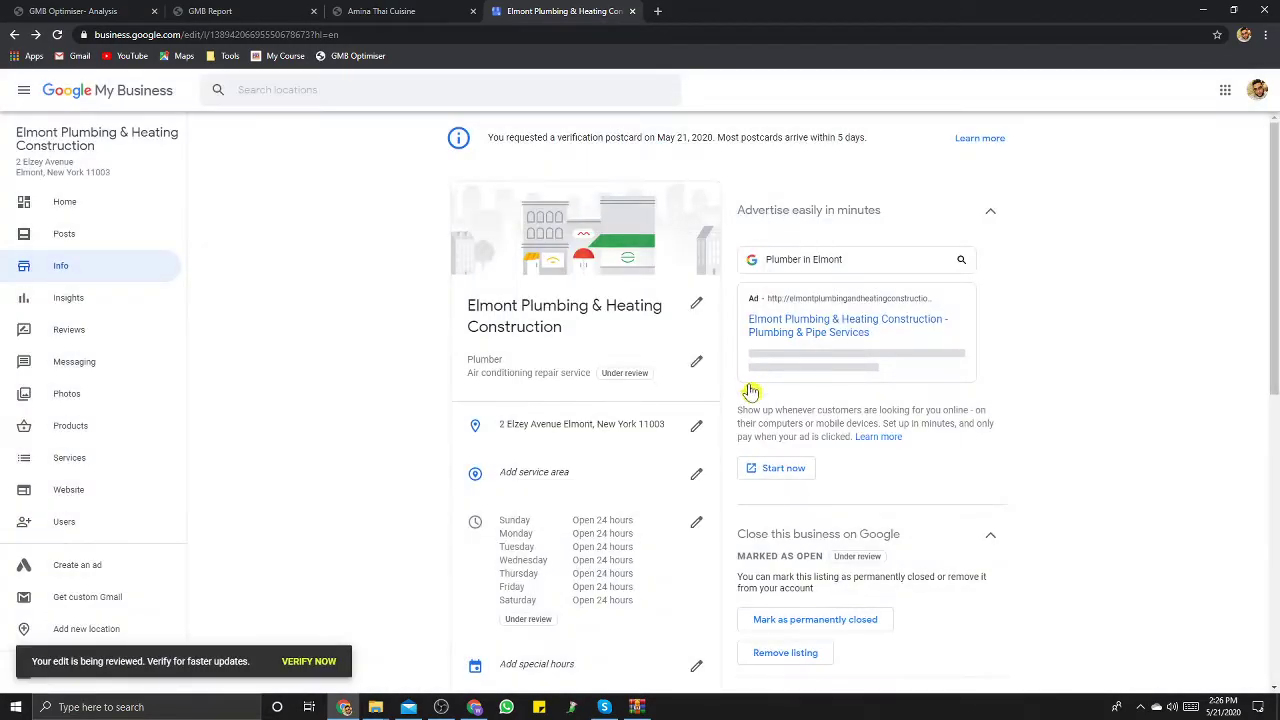
# Step: Open the listing's primary website for editing and copy its full URL
pyautogui.scroll(-1, 611, 556)
pyautogui.scroll(-1, 611, 556)
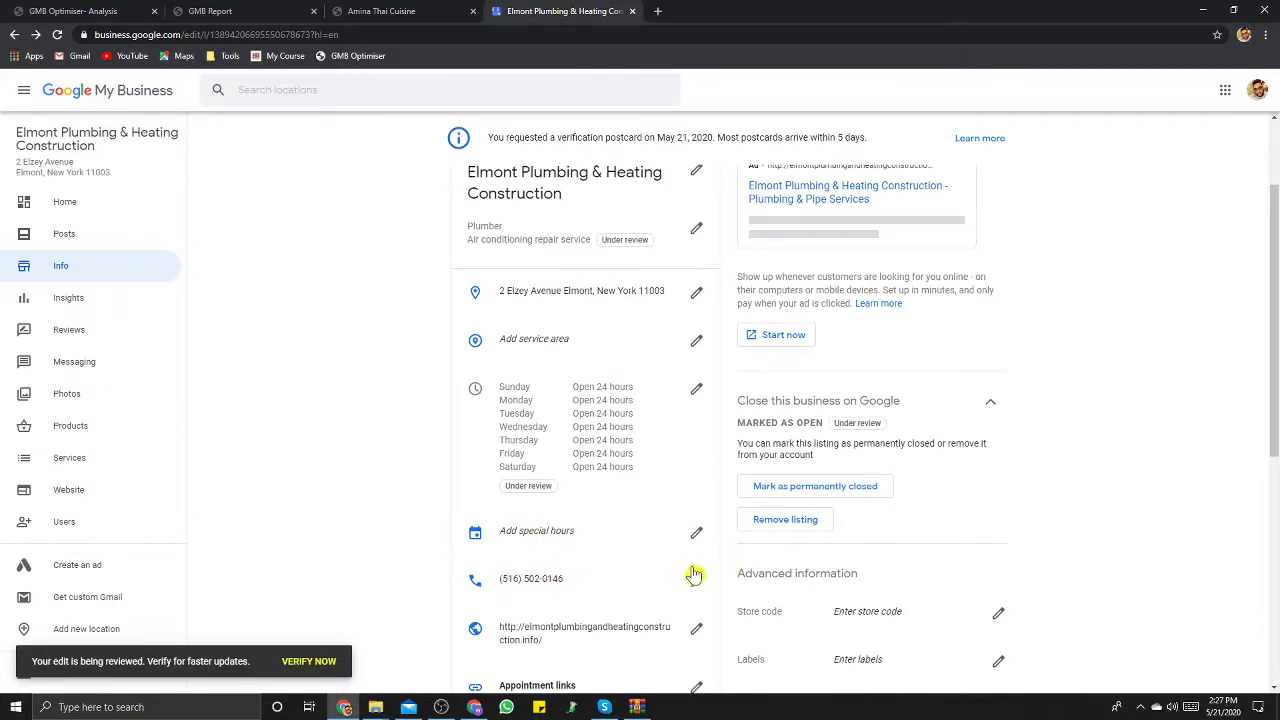
pyautogui.scroll(-1, 600, 596)
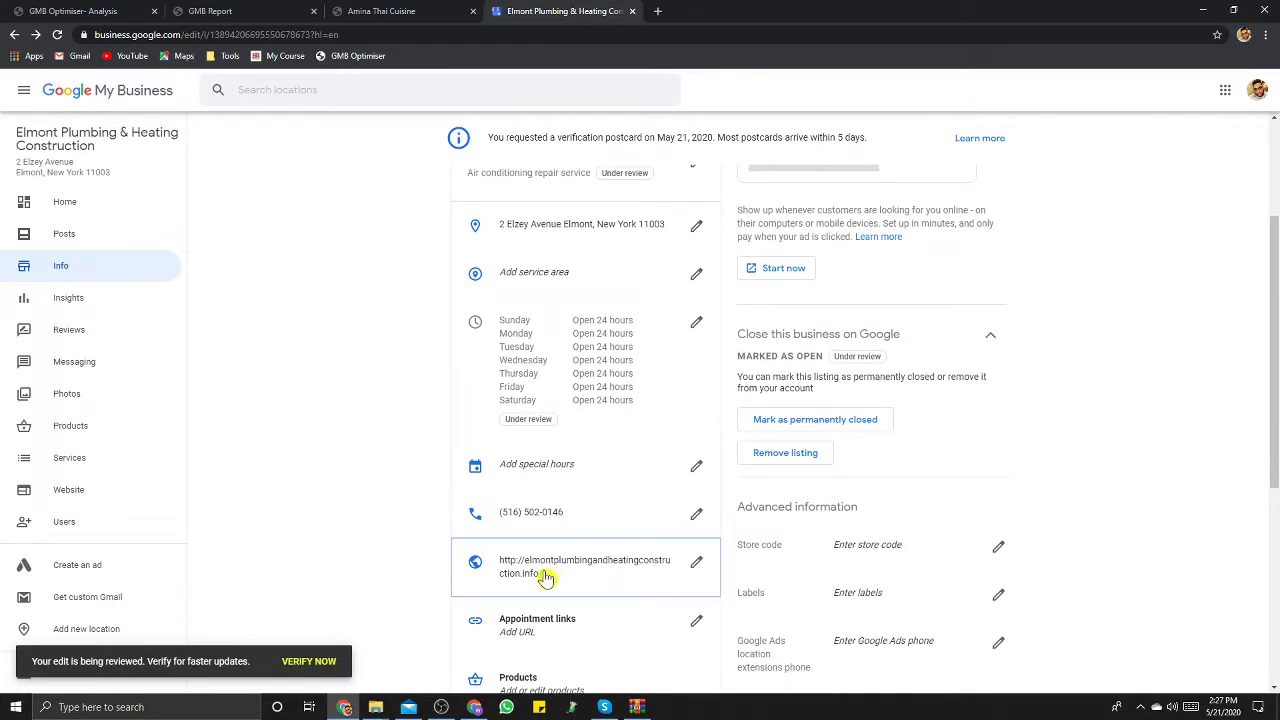
pyautogui.click(598, 568)
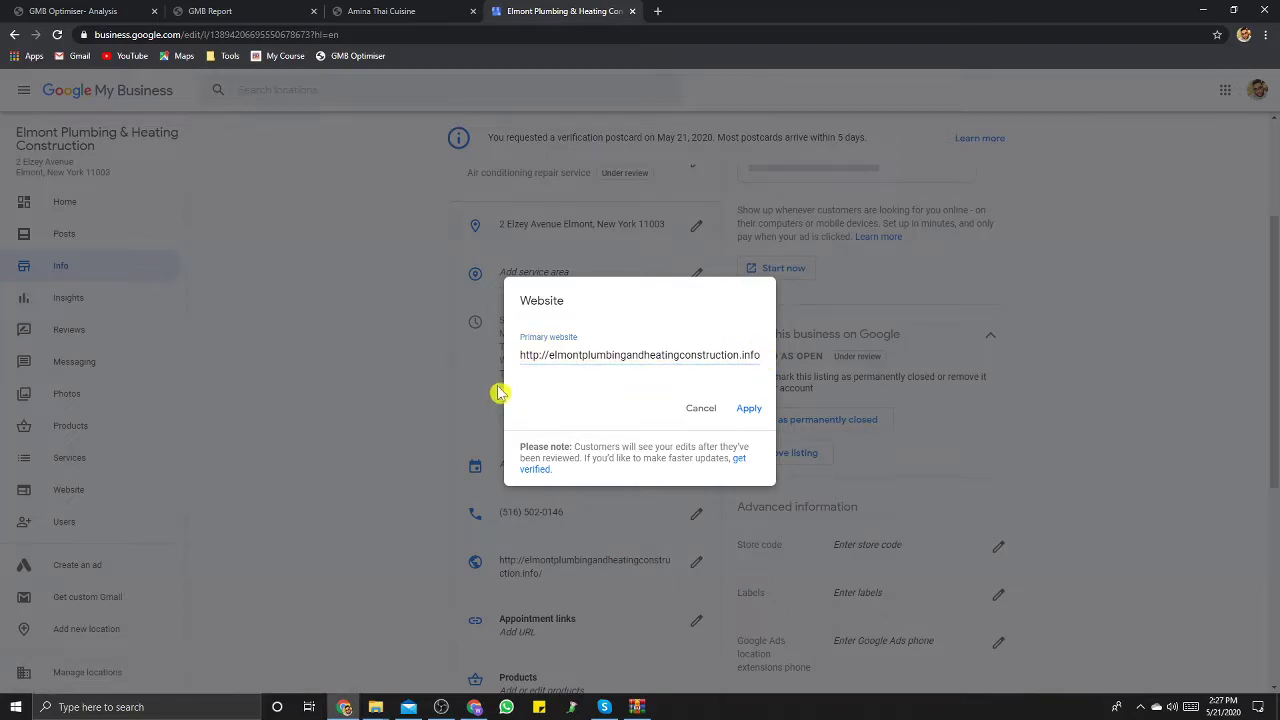
pyautogui.doubleClick(578, 355)
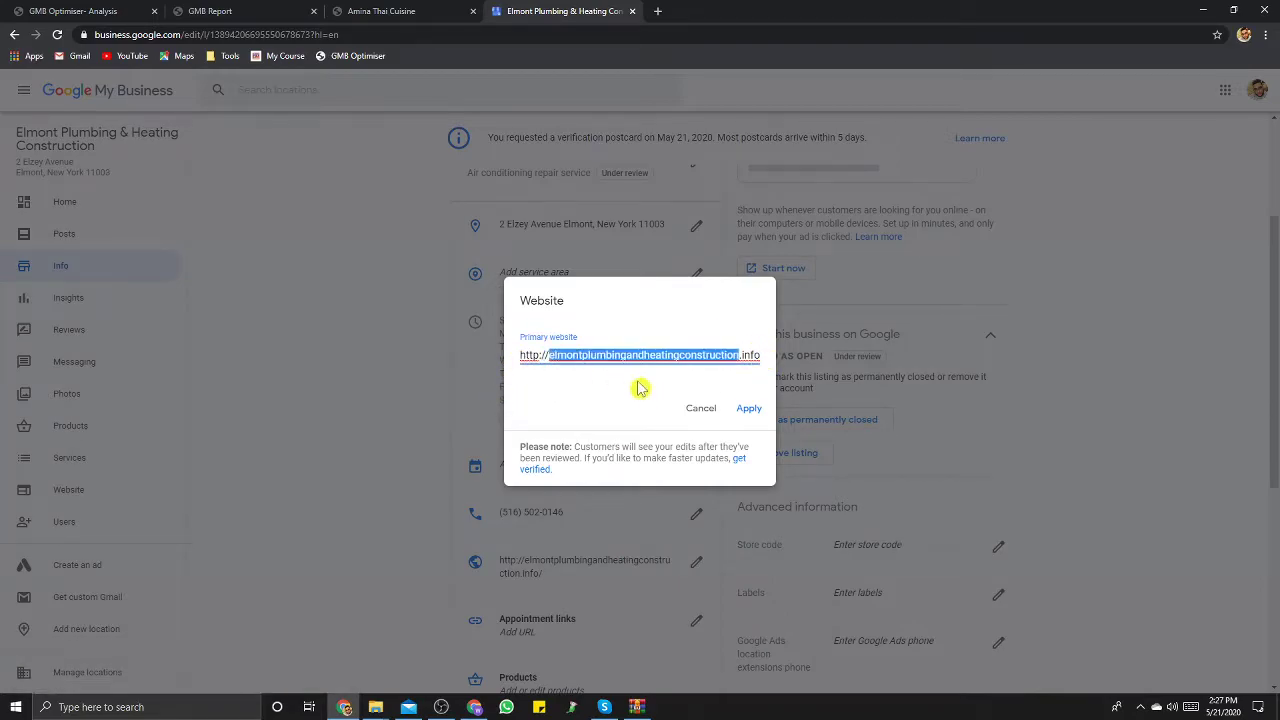
pyautogui.moveTo(516, 358); pyautogui.dragTo(757, 353)
pyautogui.rightClick(745, 352)
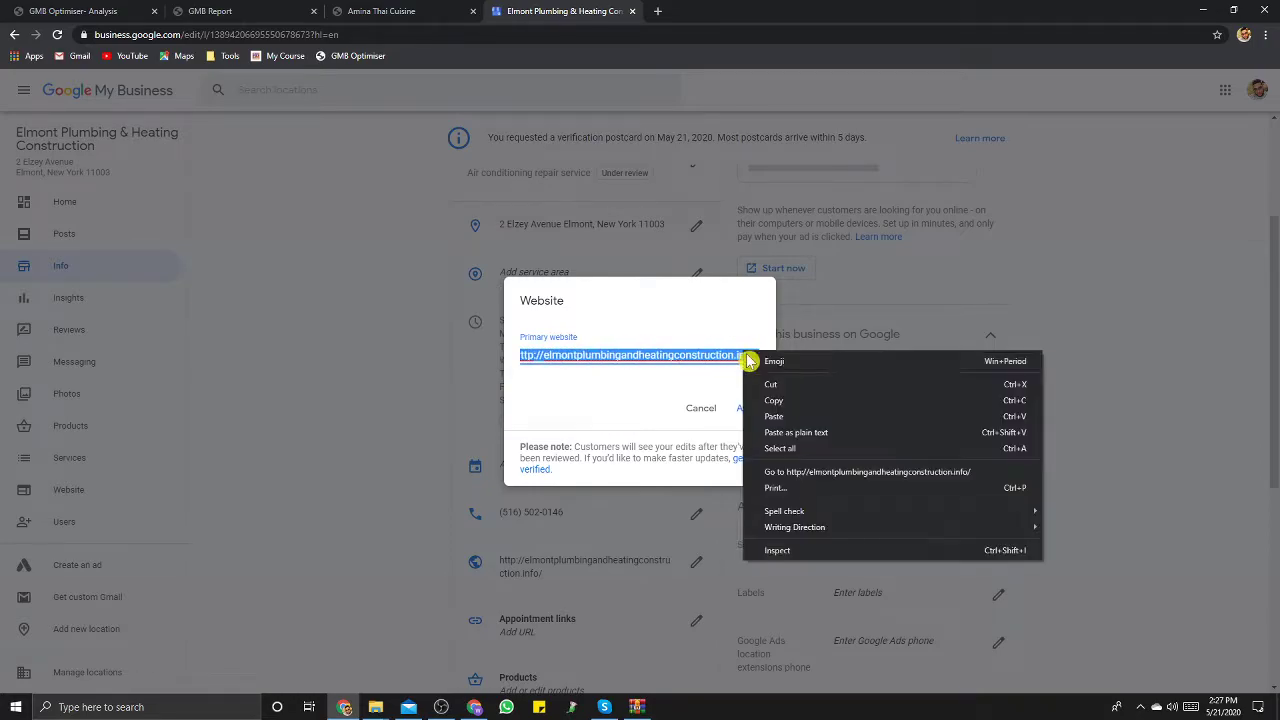
pyautogui.click(777, 400)
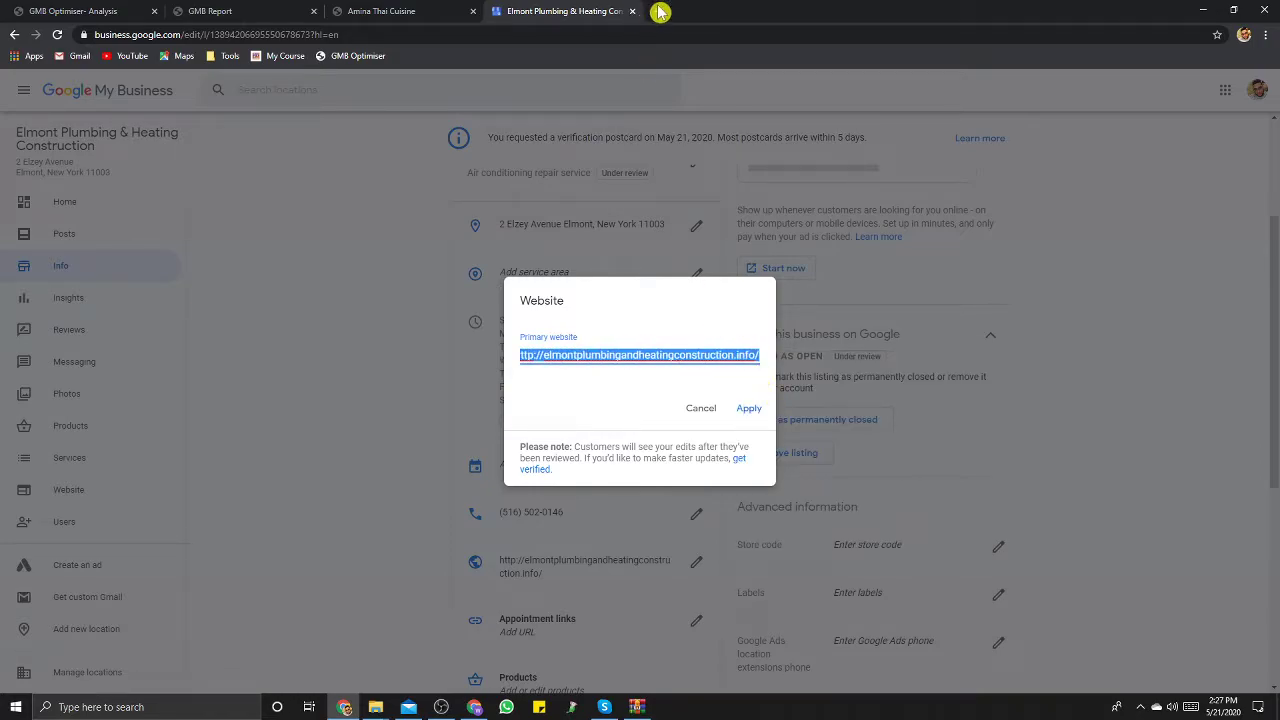
# Step: Load the copied URL in a new browser tab to check the business site, and apply the primary website in the listing
pyautogui.click(657, 11)
pyautogui.rightClick(587, 48)
pyautogui.click(629, 112)
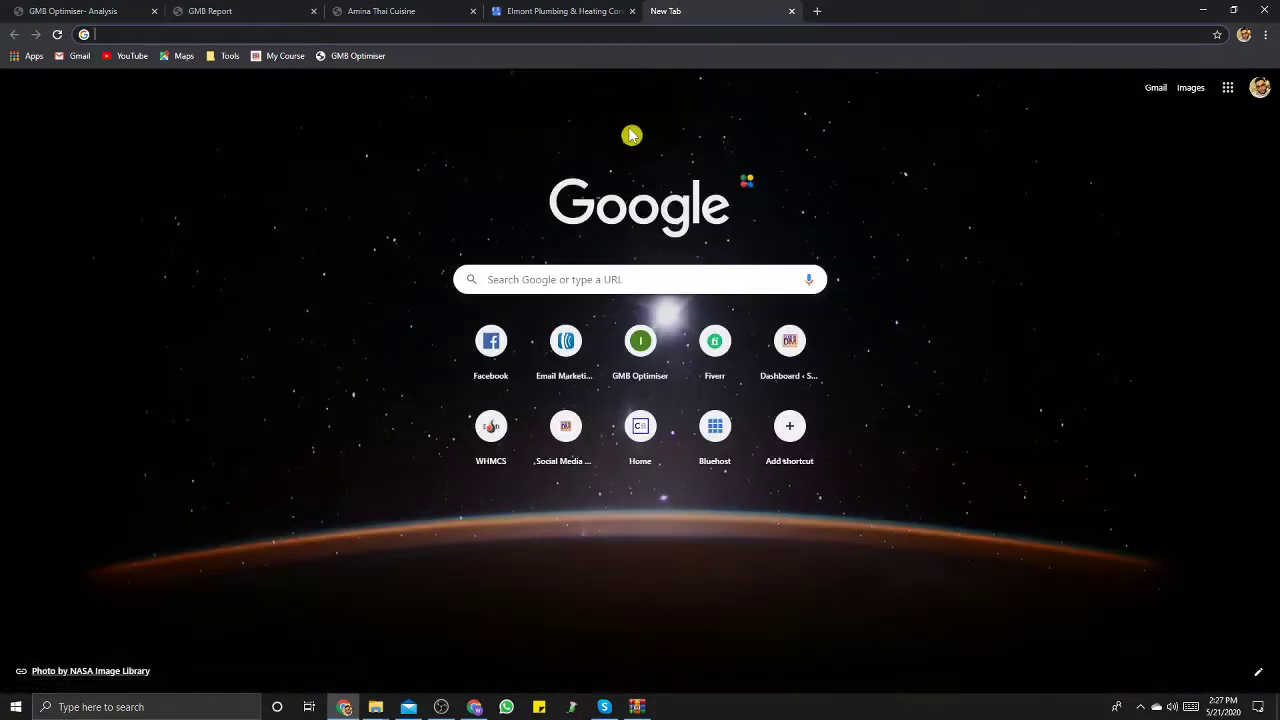
pyautogui.press('Return')
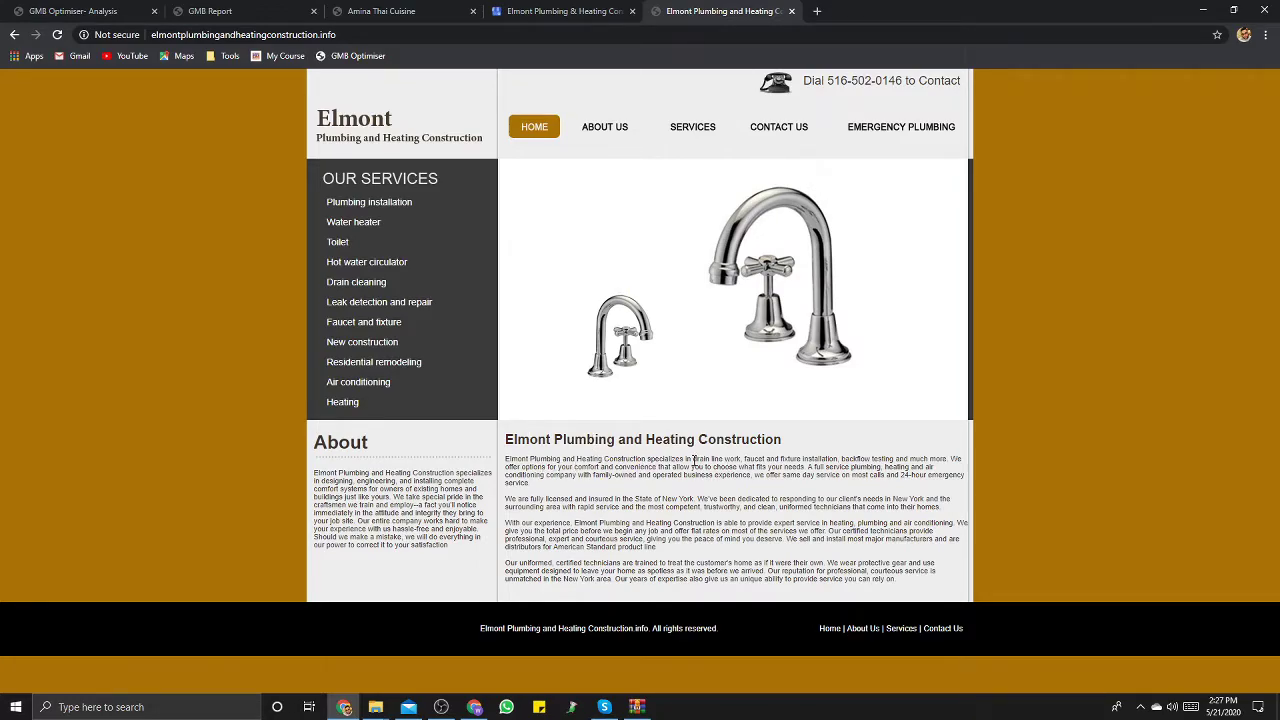
pyautogui.click(560, 14)
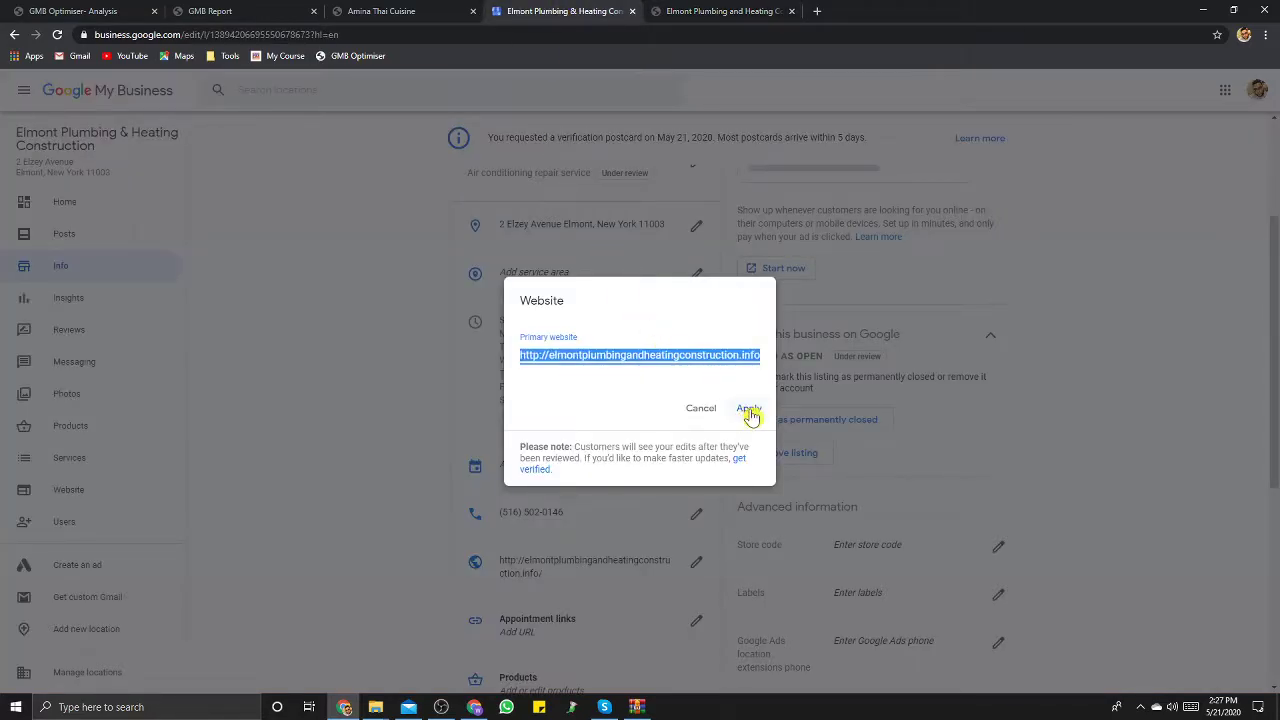
pyautogui.click(749, 410)
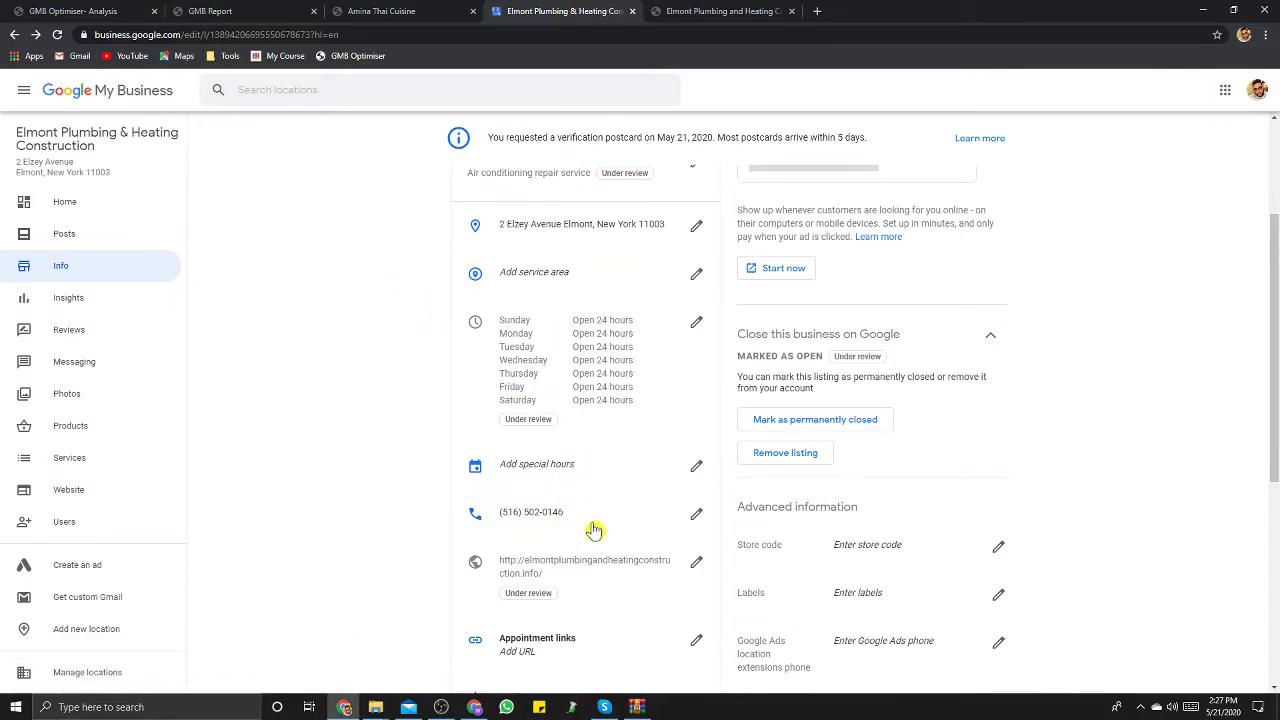
# Step: Look at the listing's appointment links and special hours settings, closing each without changes
pyautogui.scroll(-1, 628, 445)
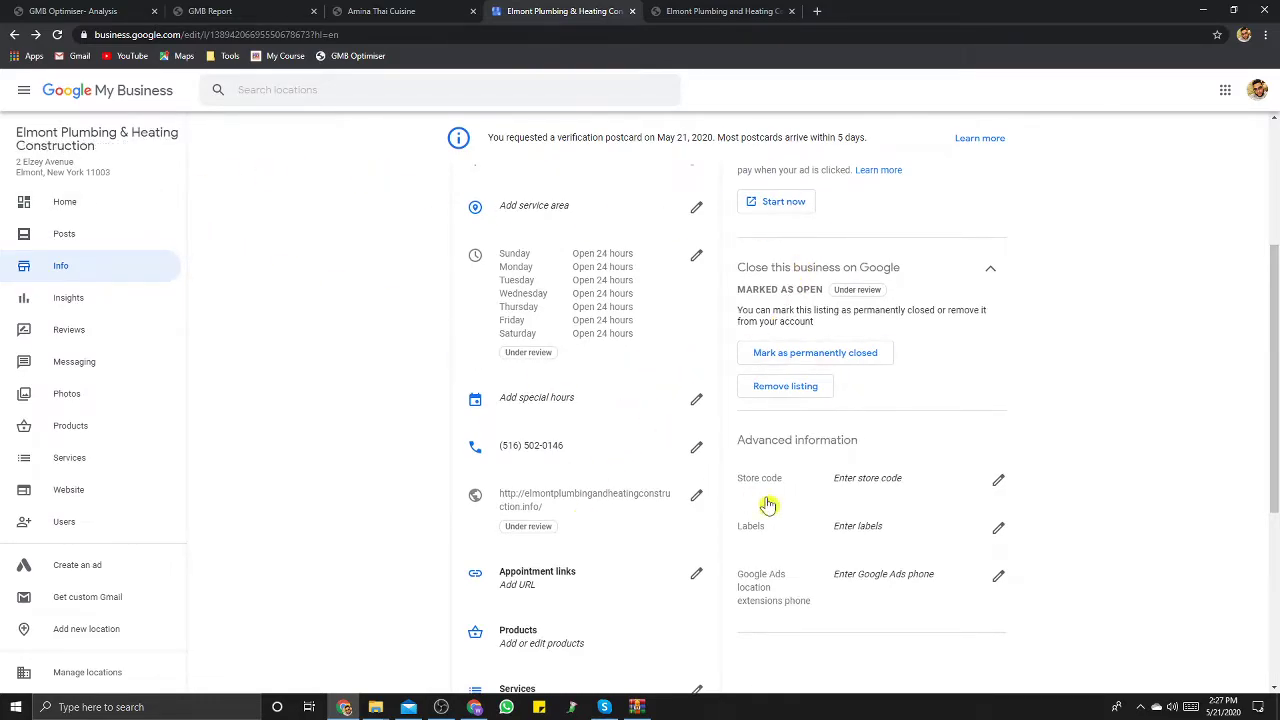
pyautogui.click(530, 582)
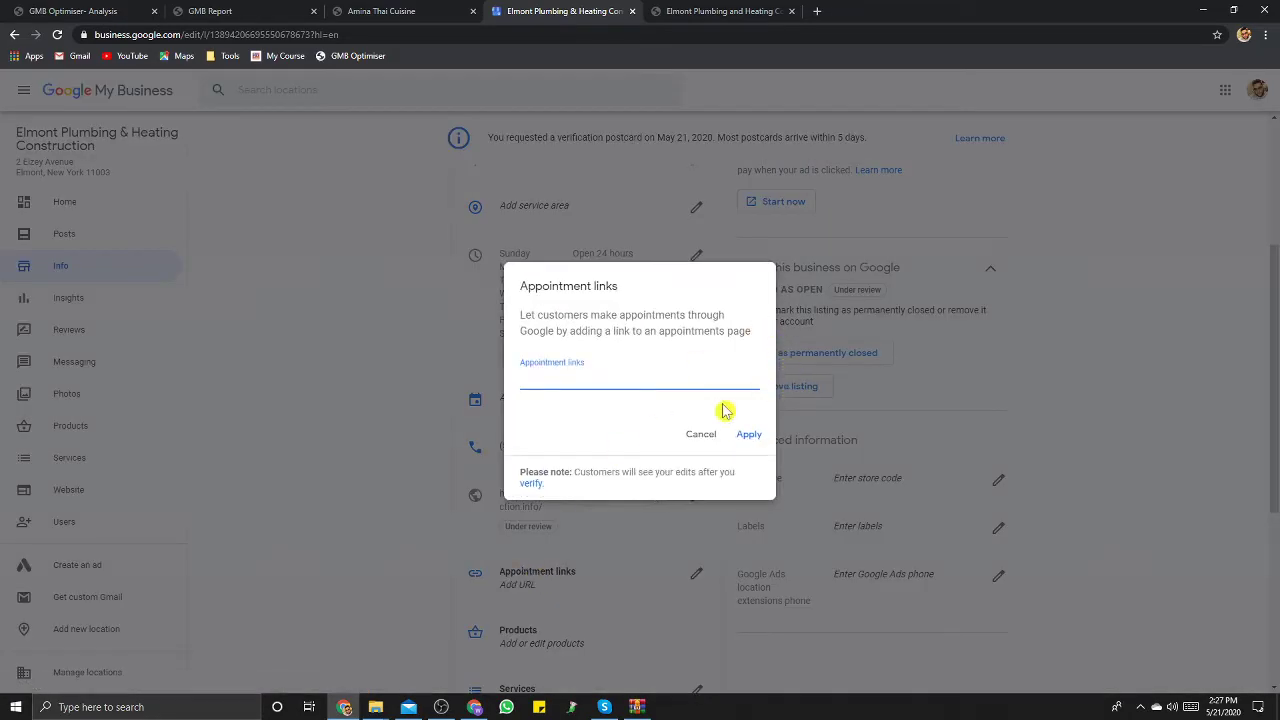
pyautogui.click(700, 431)
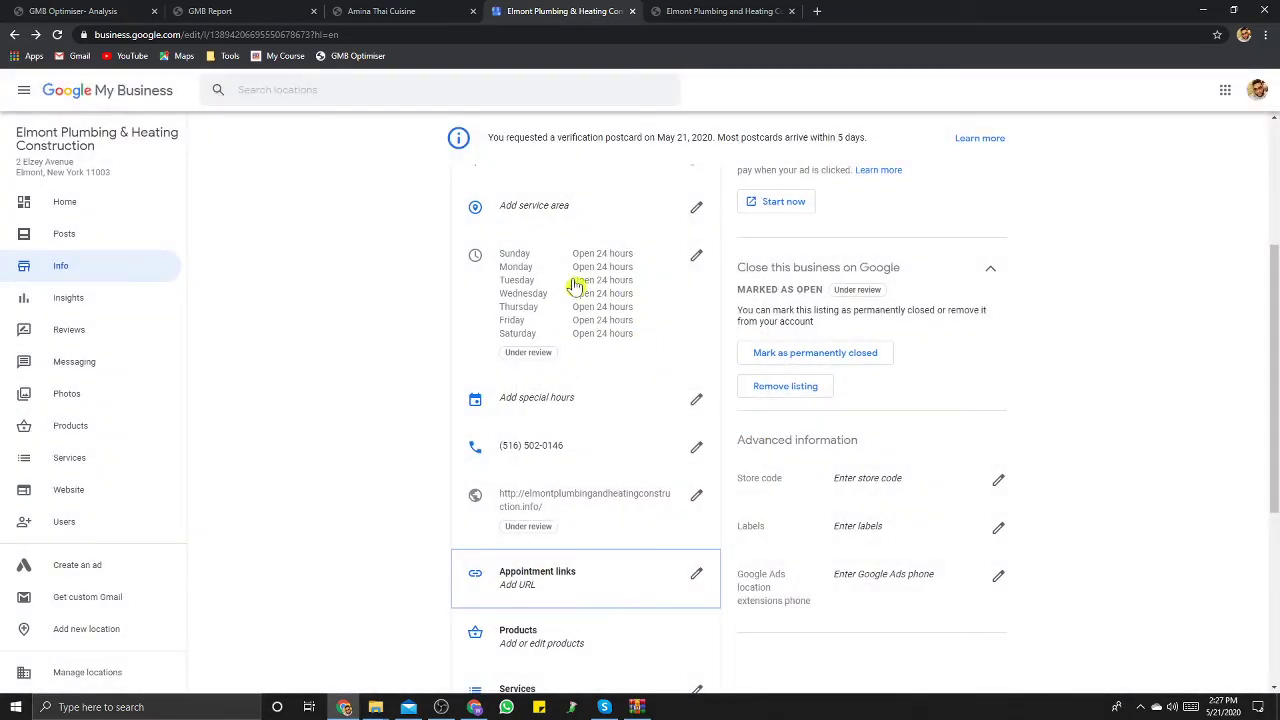
pyautogui.click(557, 400)
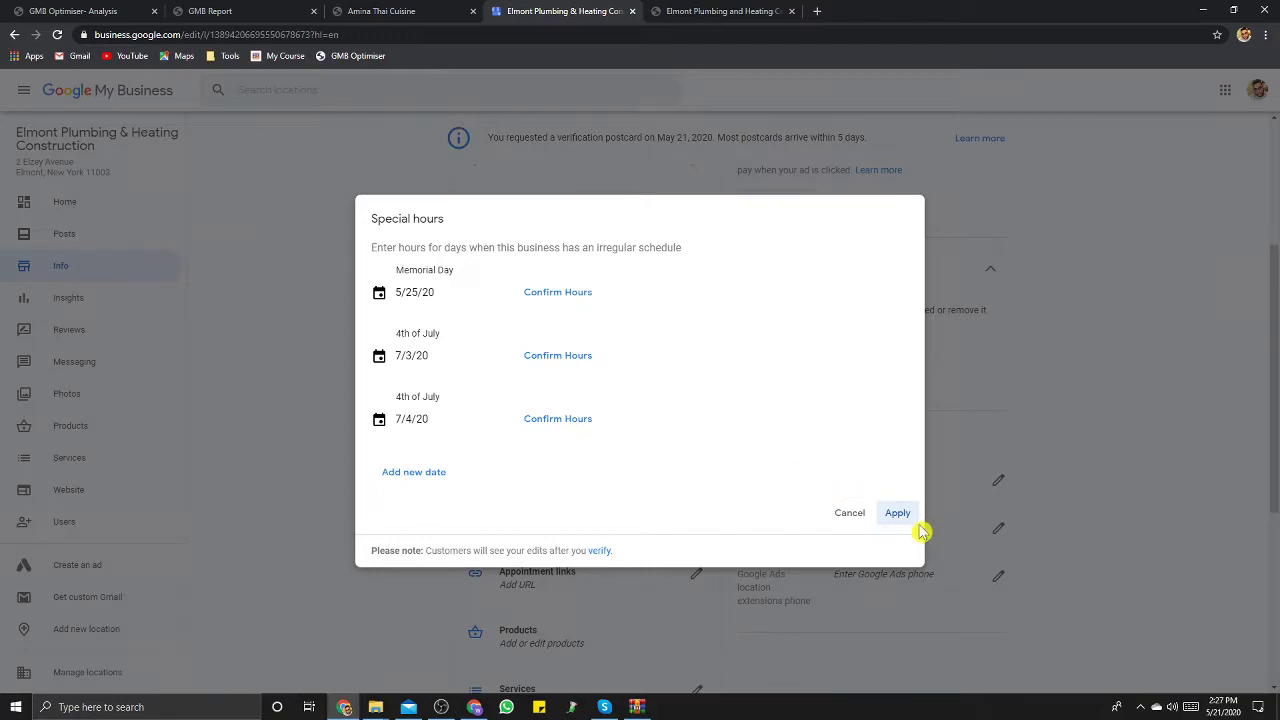
pyautogui.click(849, 513)
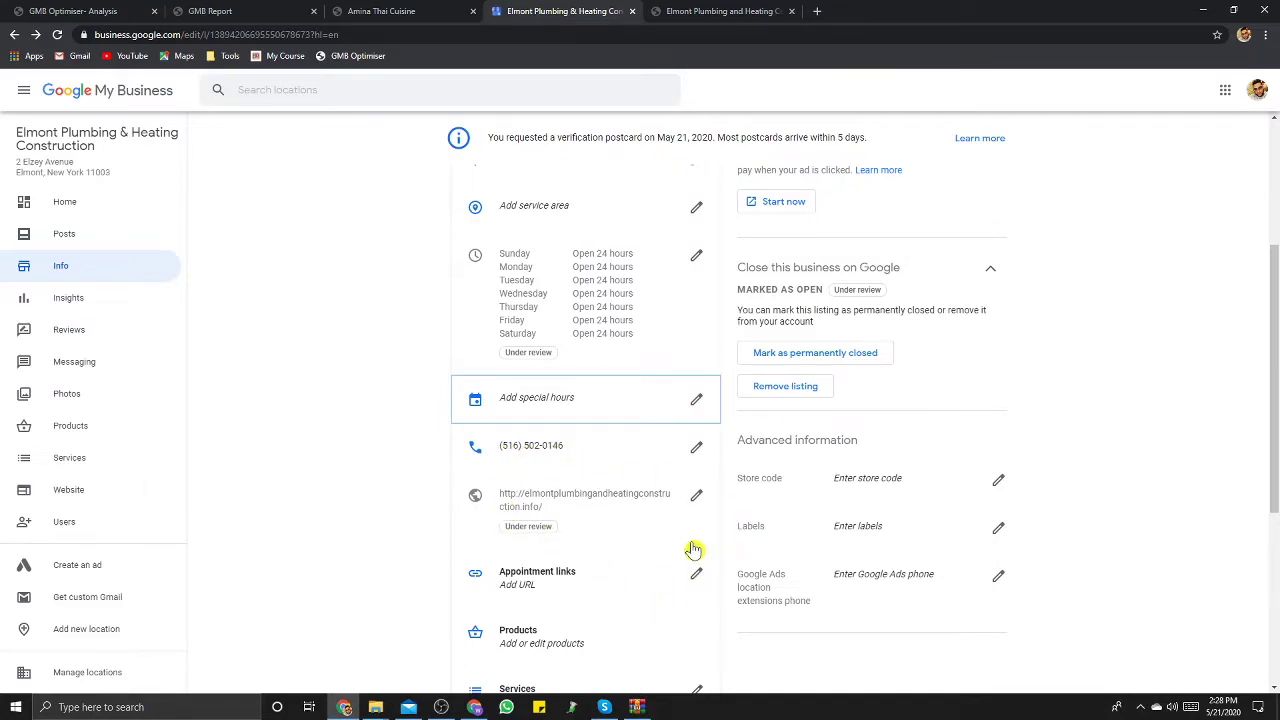
# Step: Start adding a product to the listing and enter a product name for emergency drain cleaning
pyautogui.scroll(-1, 558, 597)
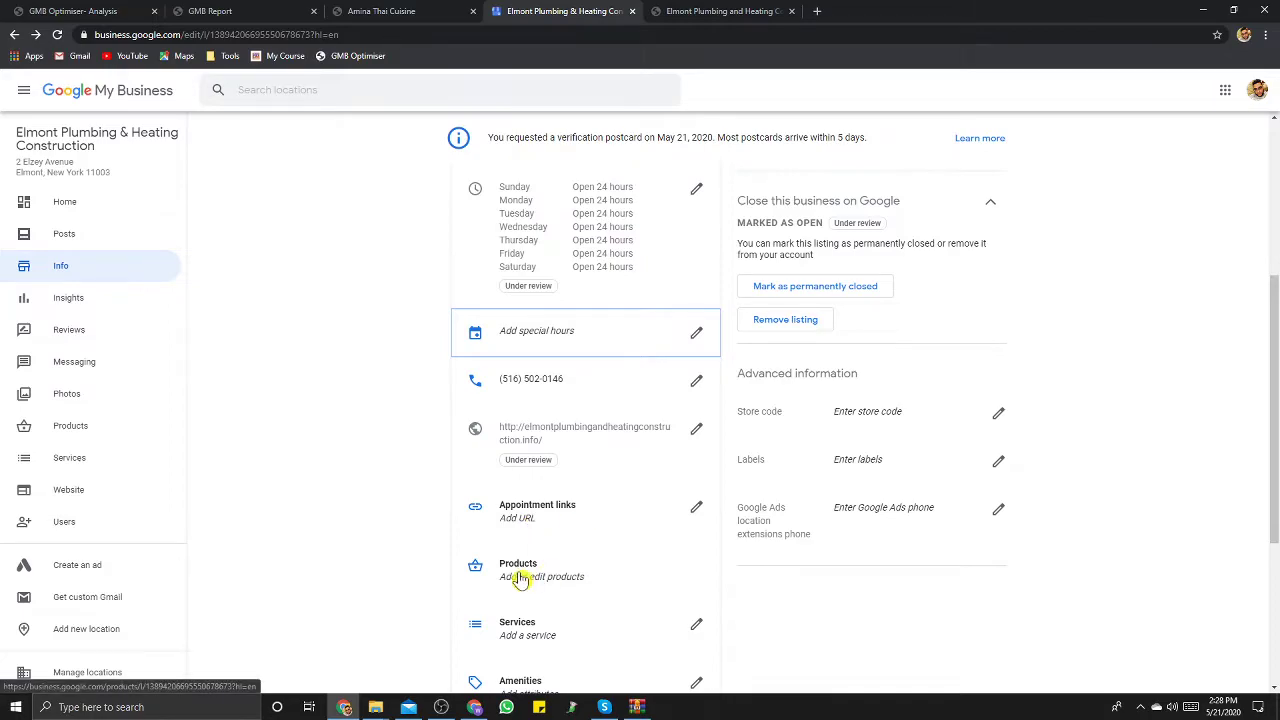
pyautogui.click(535, 572)
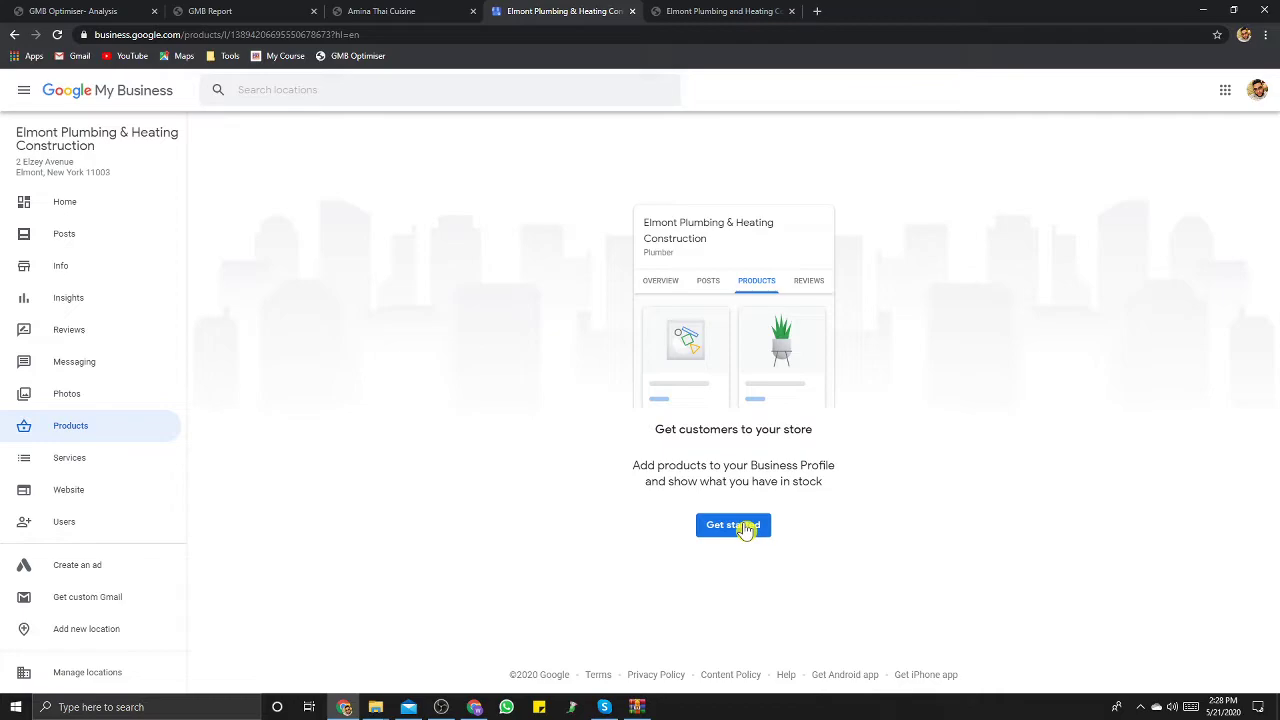
pyautogui.click(740, 526)
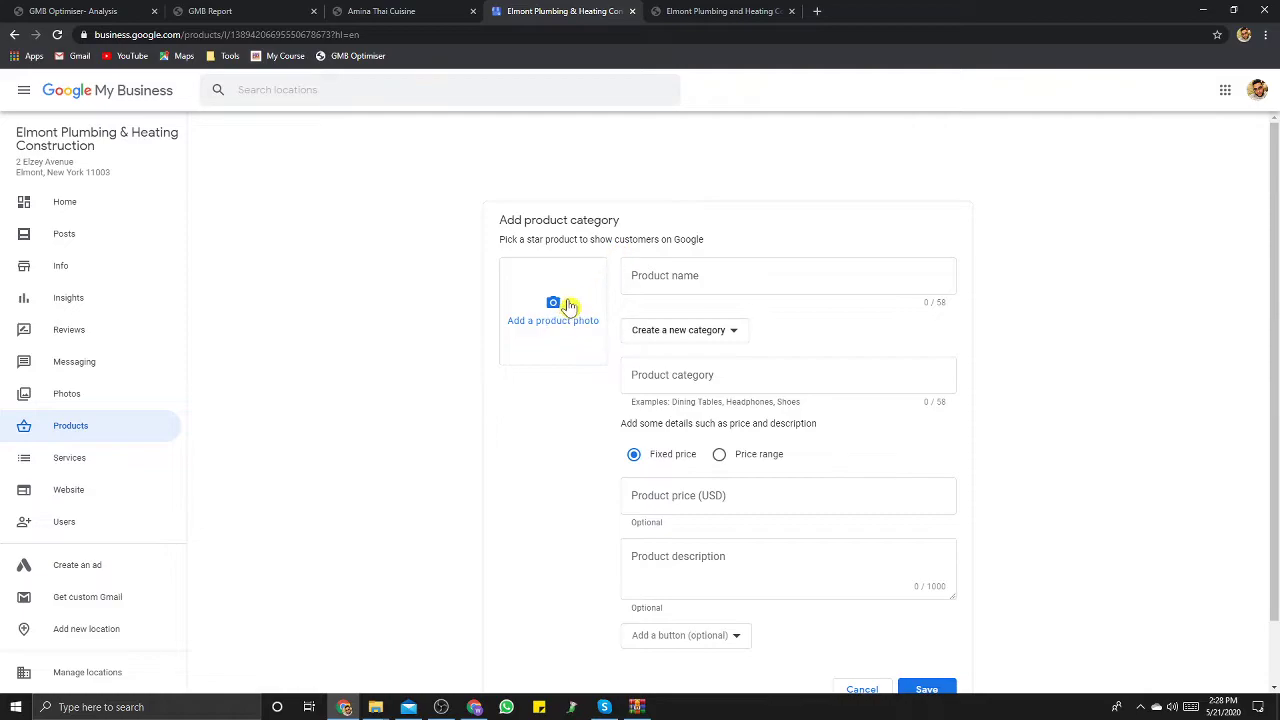
pyautogui.click(691, 281)
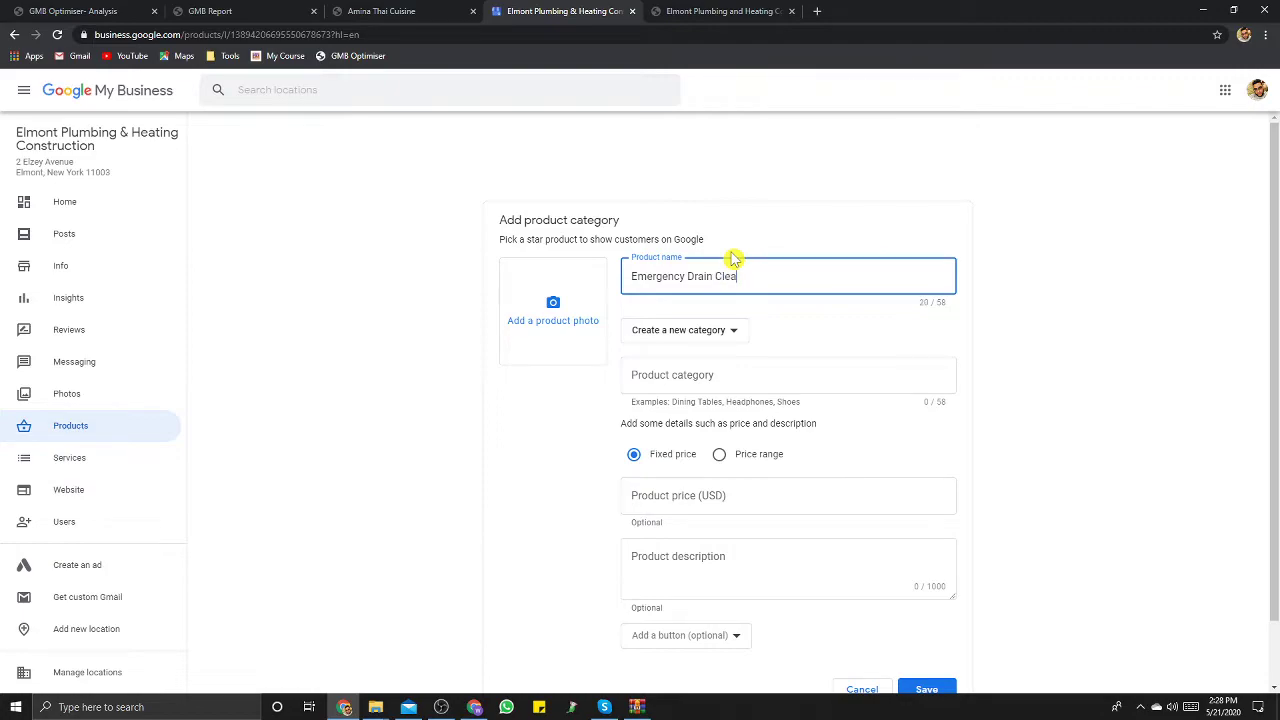
# Step: Open the photo upload for the new product and load pexels.com in a new browser tab
pyautogui.click(569, 308)
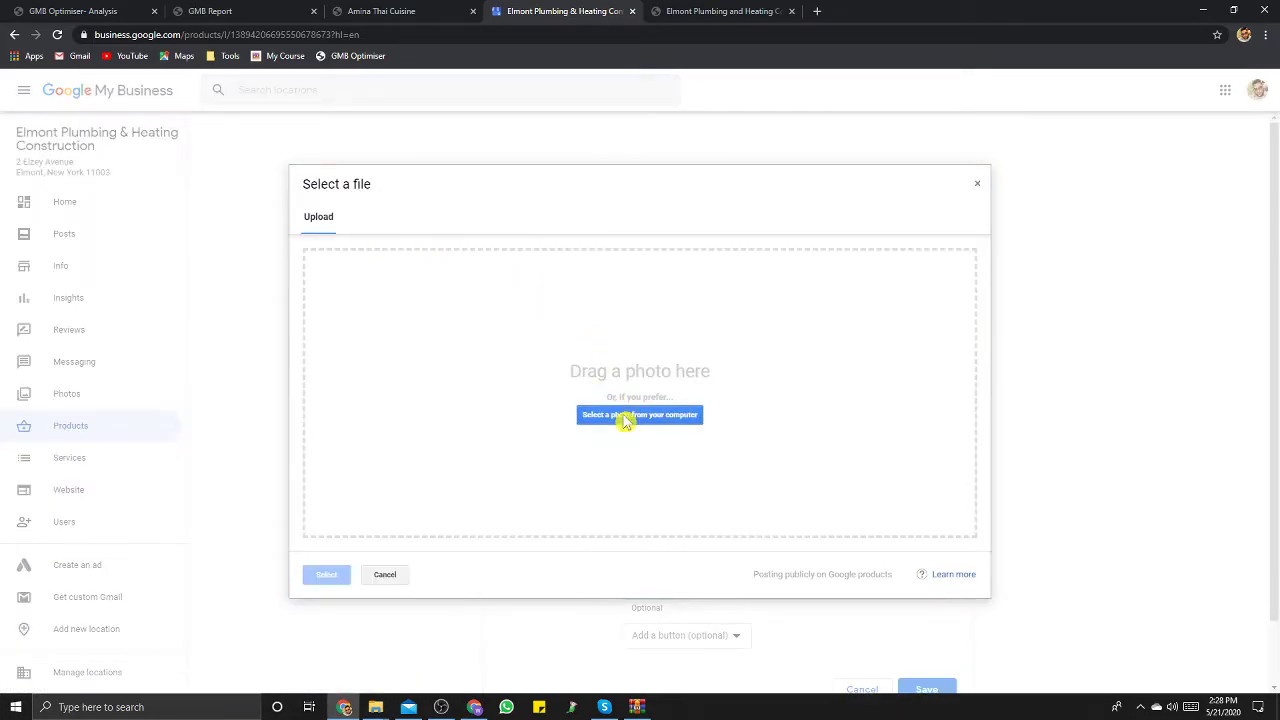
pyautogui.click(820, 11)
pyautogui.write('pexed')
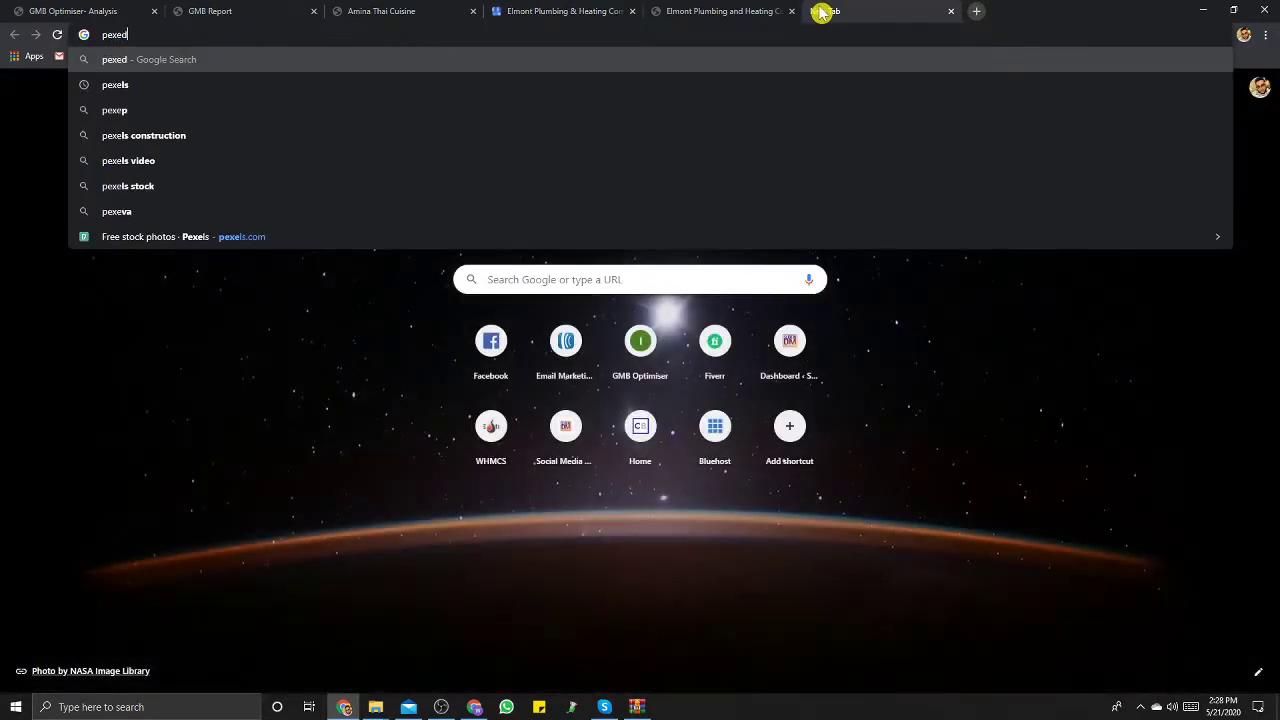
pyautogui.press('BackSpace')
pyautogui.write('ls.com')
pyautogui.press('Return')
# Step: Search Pexels for "drain" and browse the free and sponsored photos
pyautogui.click(540, 265)
pyautogui.write('d')
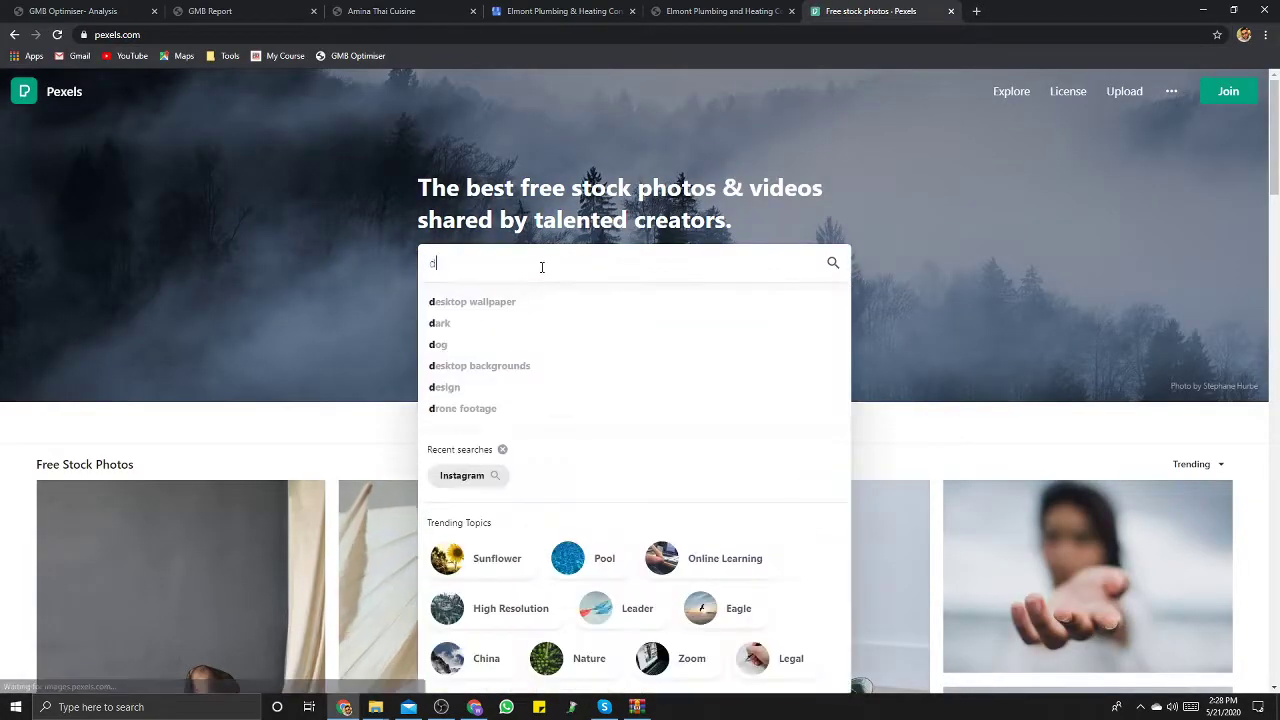
pyautogui.write('rain')
pyautogui.press('Return')
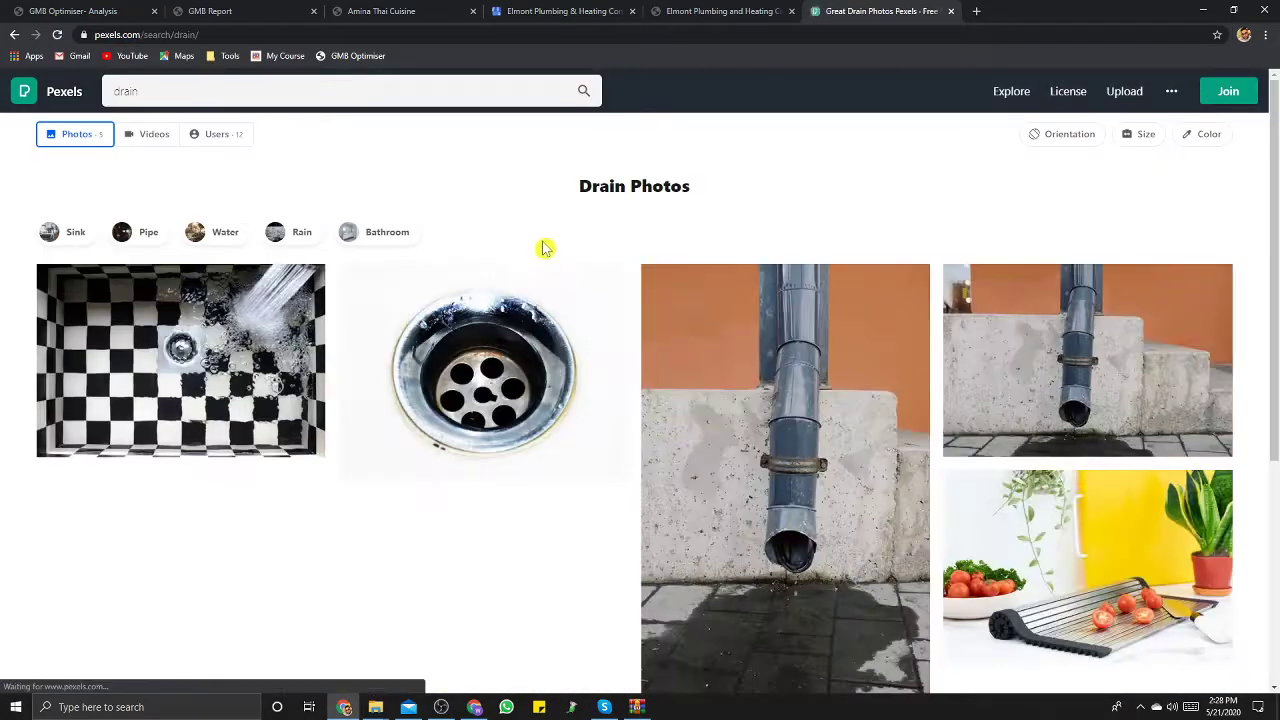
pyautogui.scroll(-5, 868, 436)
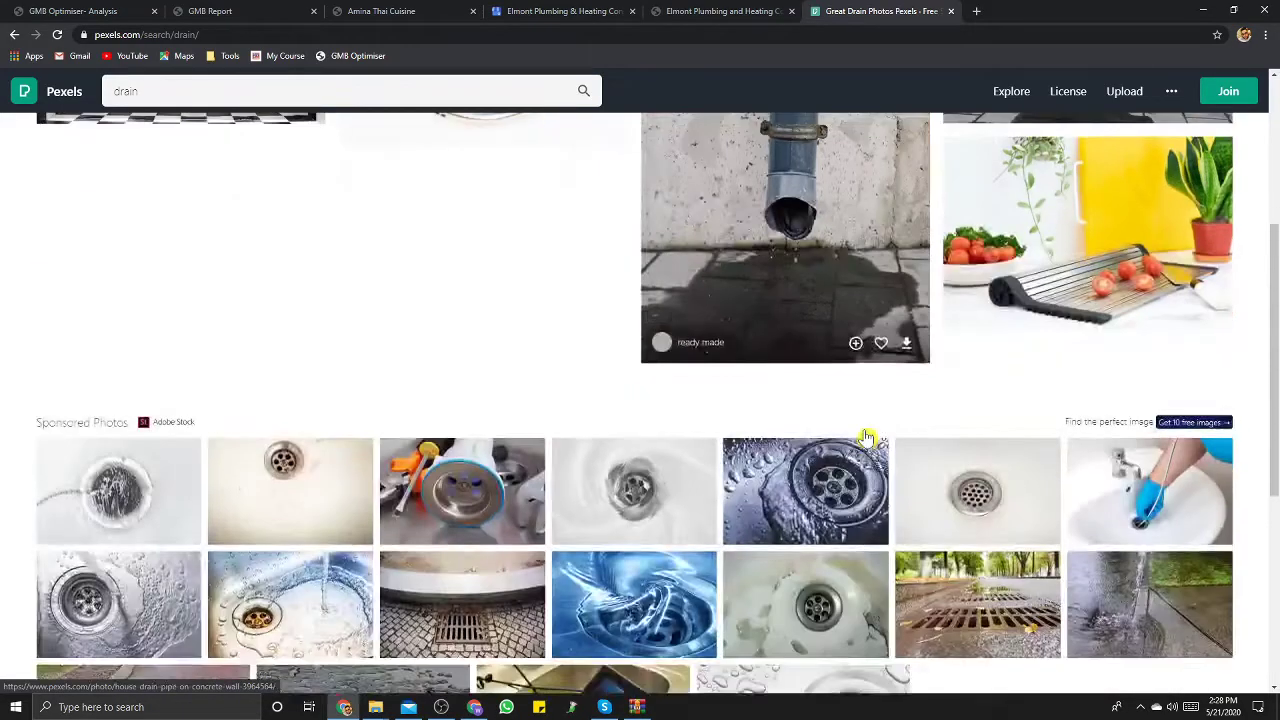
pyautogui.scroll(-2, 866, 437)
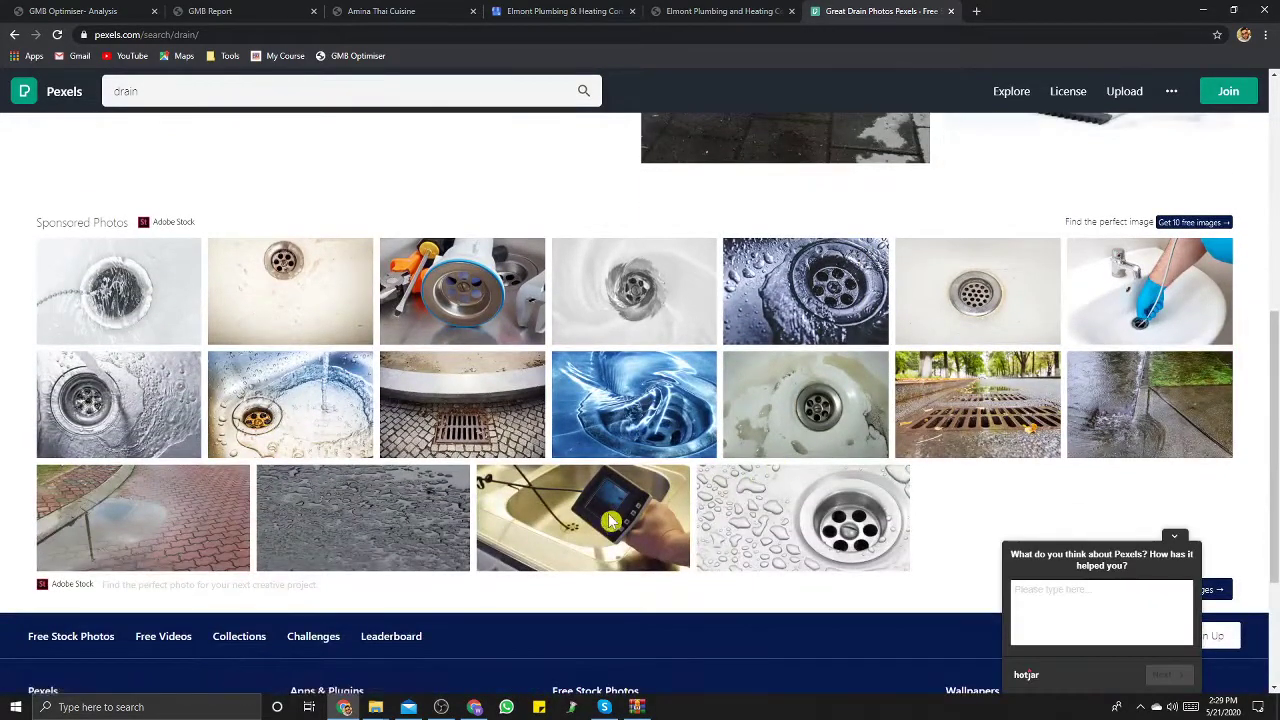
# Step: Check the sponsored photo of a drain inspection camera on Adobe Stock, close it and return to the drain results
pyautogui.click(612, 522)
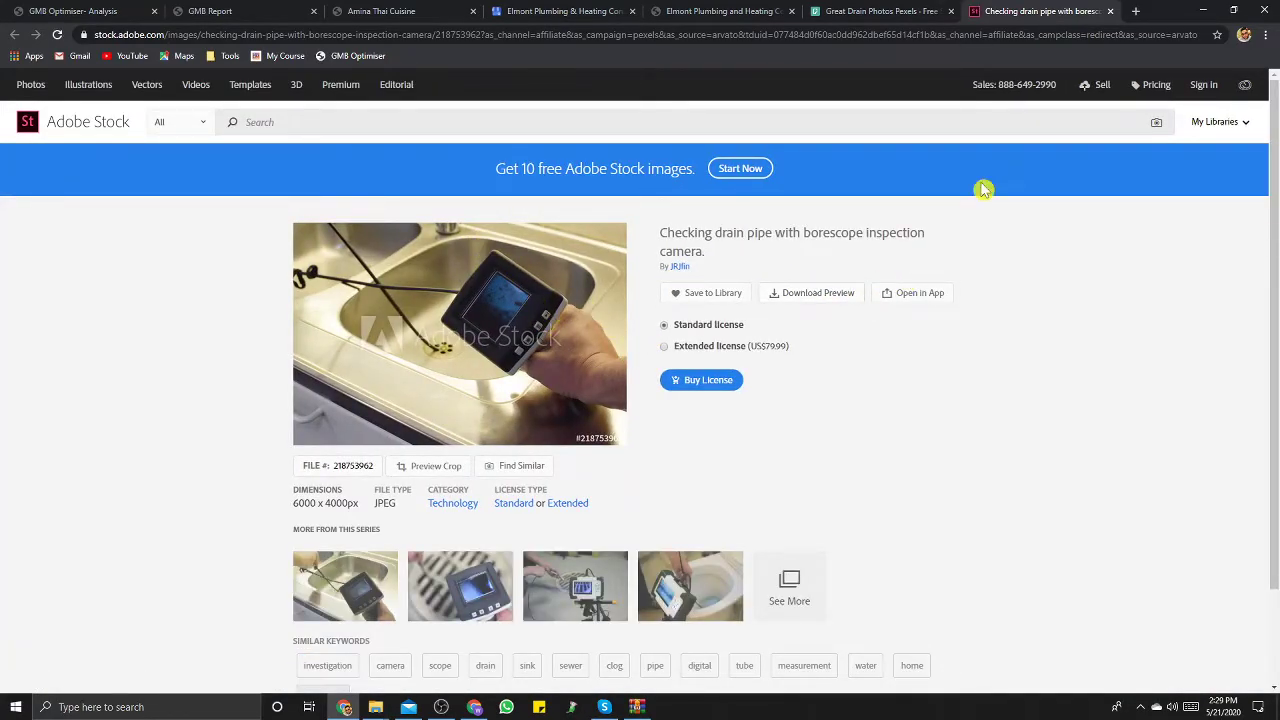
pyautogui.click(1101, 11)
pyautogui.scroll(1, 745, 428)
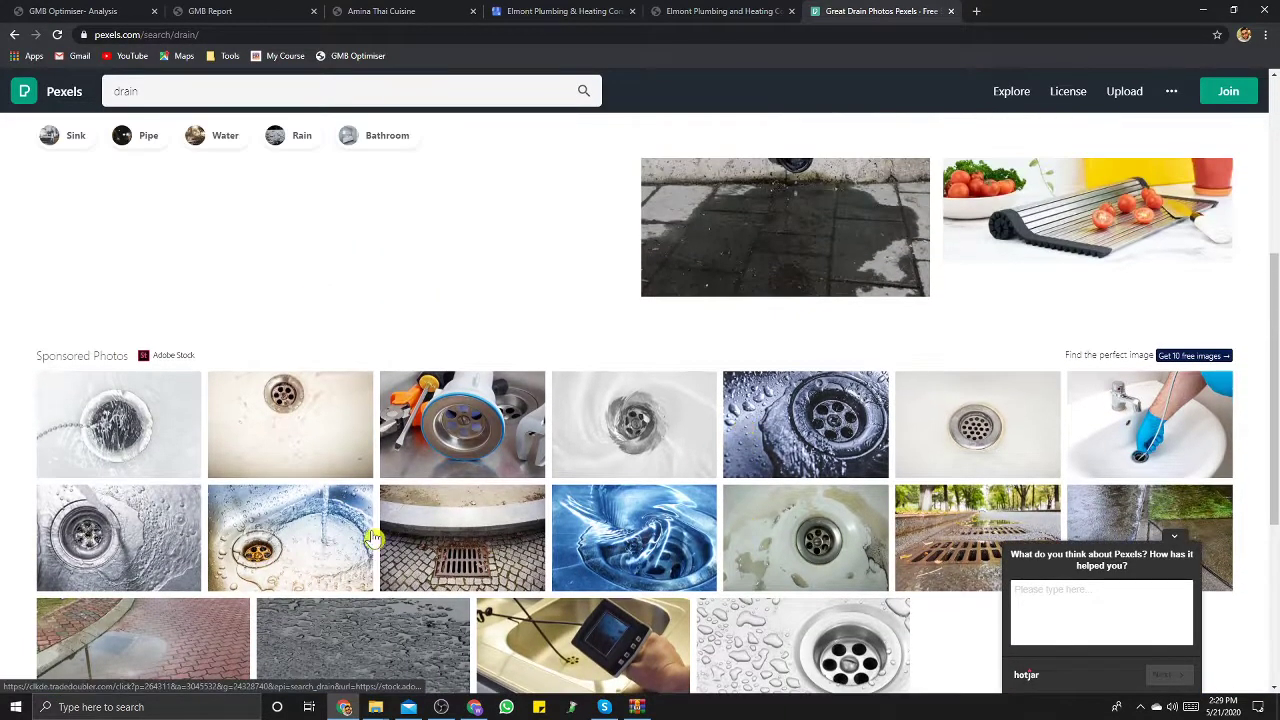
pyautogui.scroll(4, 726, 527)
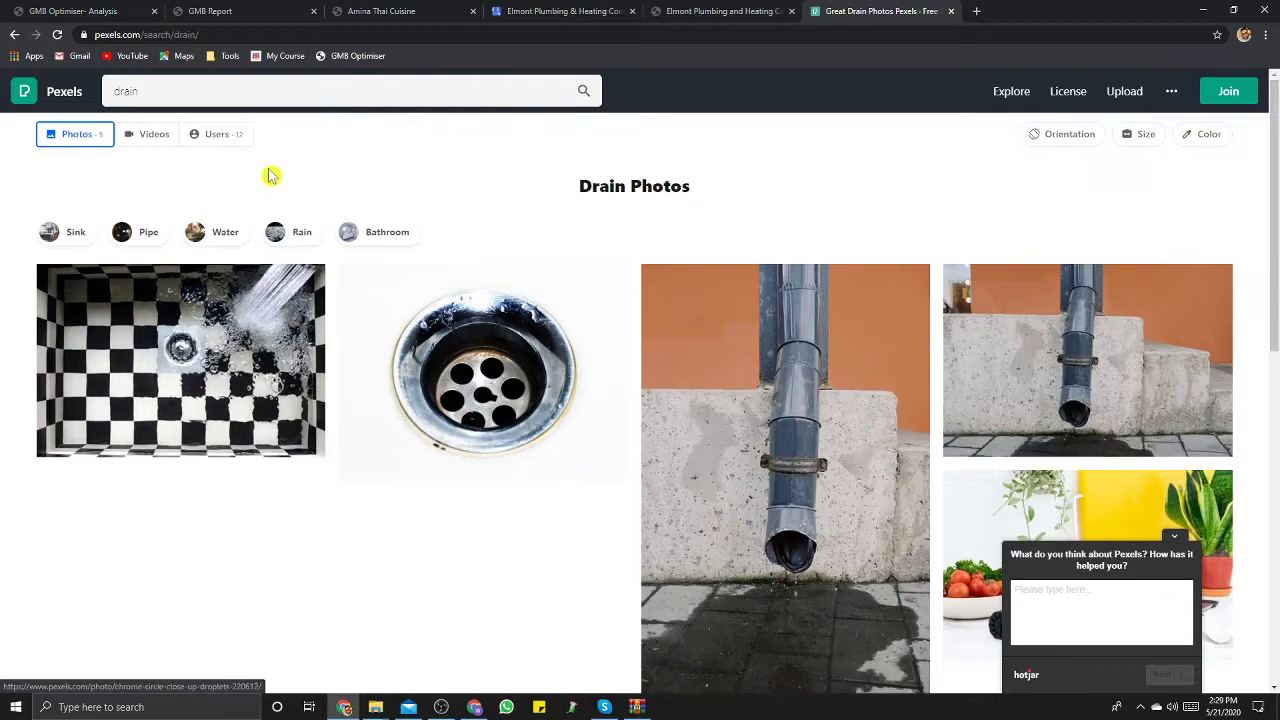
# Step: Refine the photo search to "drain cleaning" and browse the results for a suitable product image
pyautogui.click(253, 89)
pyautogui.write('cleaning')
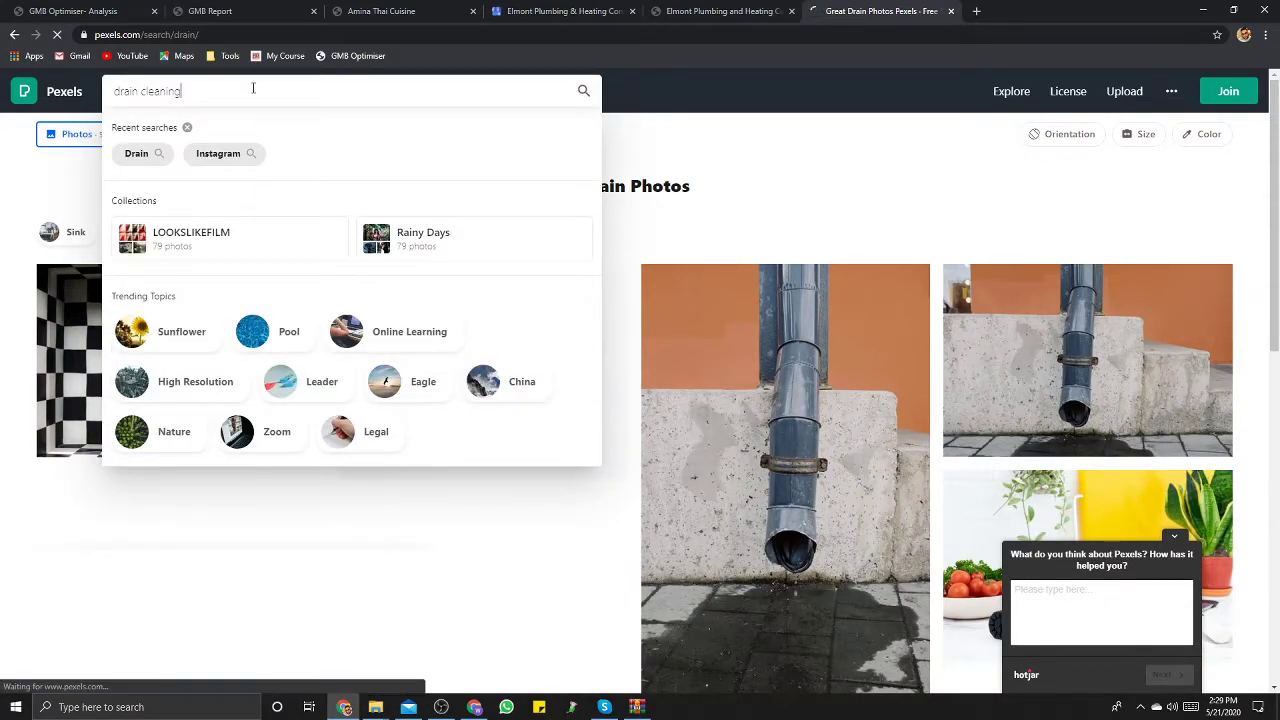
pyautogui.press('Return')
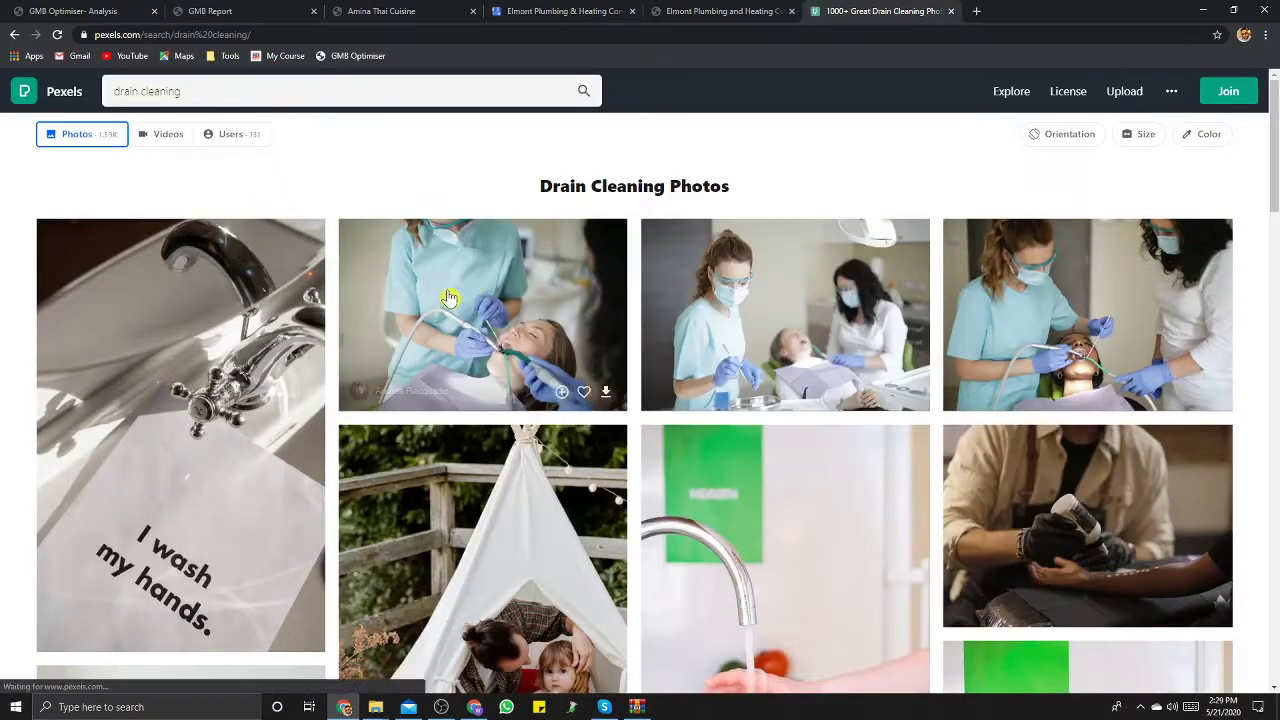
pyautogui.scroll(-4, 359, 330)
pyautogui.scroll(-12, 359, 330)
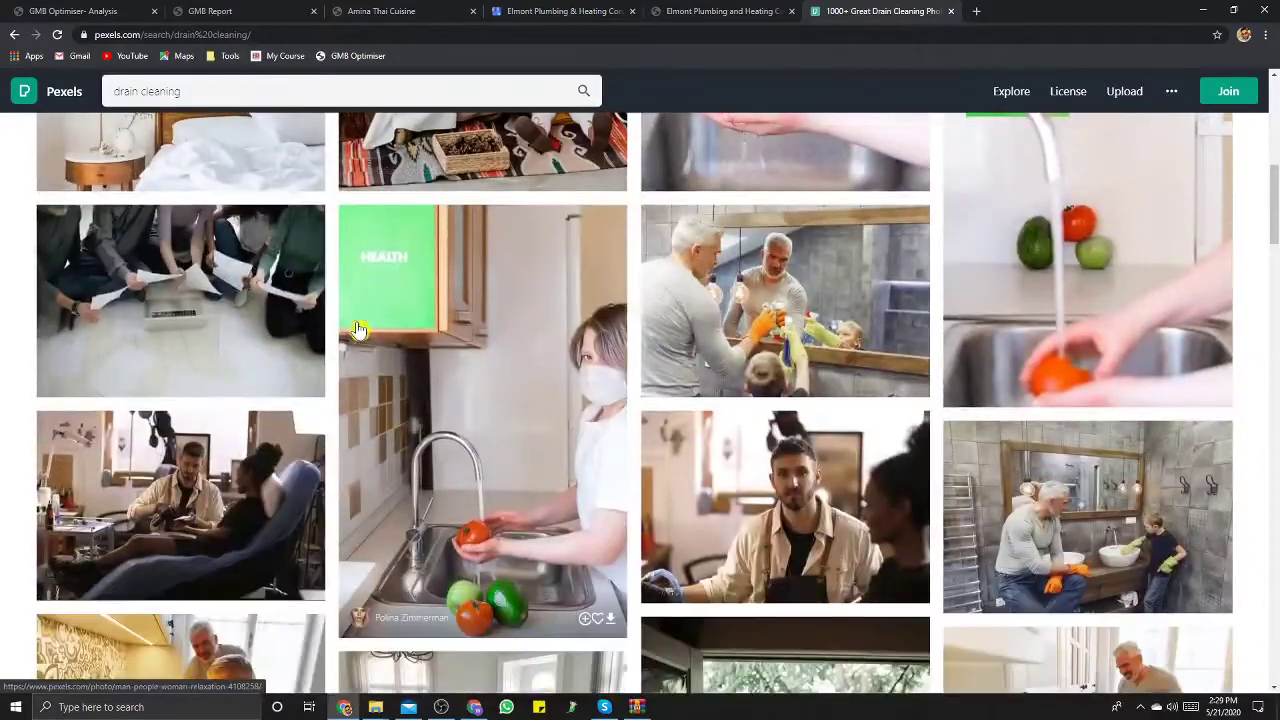
pyautogui.scroll(-10, 359, 330)
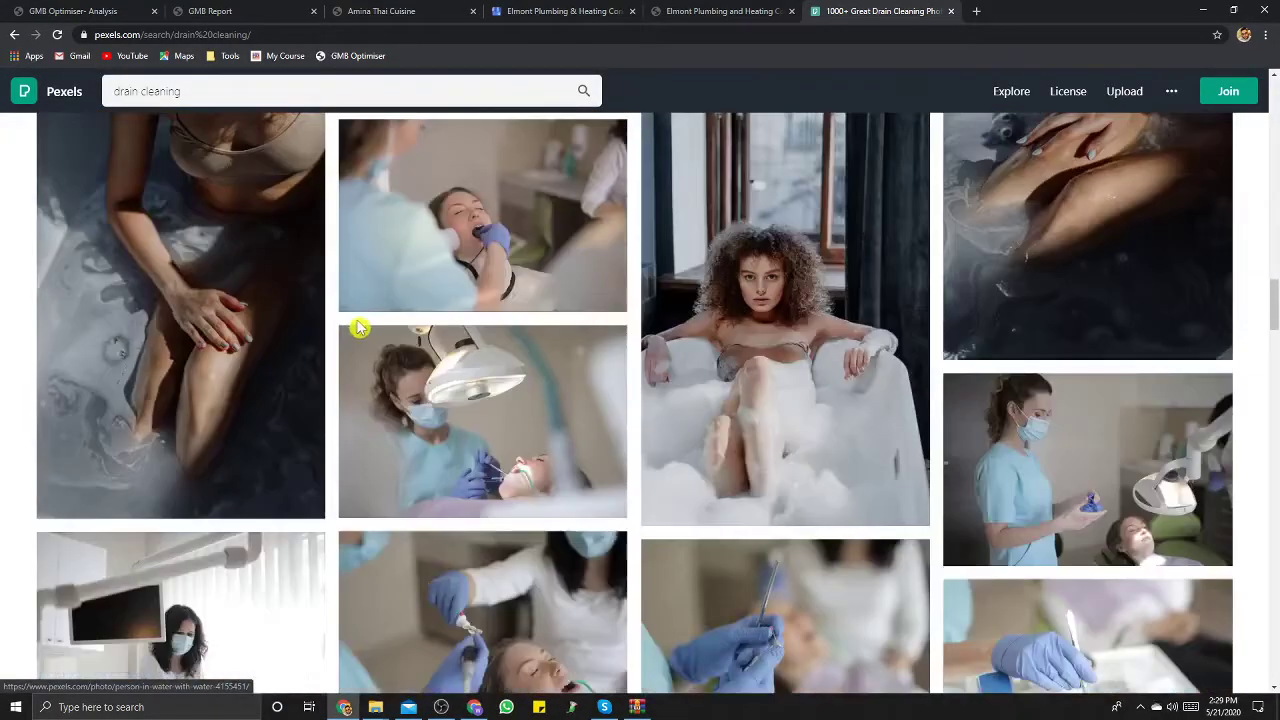
pyautogui.scroll(-5, 359, 330)
# Step: Replace the search term with "plumber" and look through the free and sponsored photos
pyautogui.click(220, 101)
pyautogui.press('BackSpace')
pyautogui.press('BackSpace')
pyautogui.press('BackSpace')
pyautogui.press('BackSpace')
pyautogui.press('BackSpace')
pyautogui.press('BackSpace')
pyautogui.press('BackSpace')
pyautogui.press('BackSpace')
pyautogui.press('BackSpace')
pyautogui.press('BackSpace')
pyautogui.press('BackSpace')
pyautogui.press('BackSpace')
pyautogui.press('BackSpace')
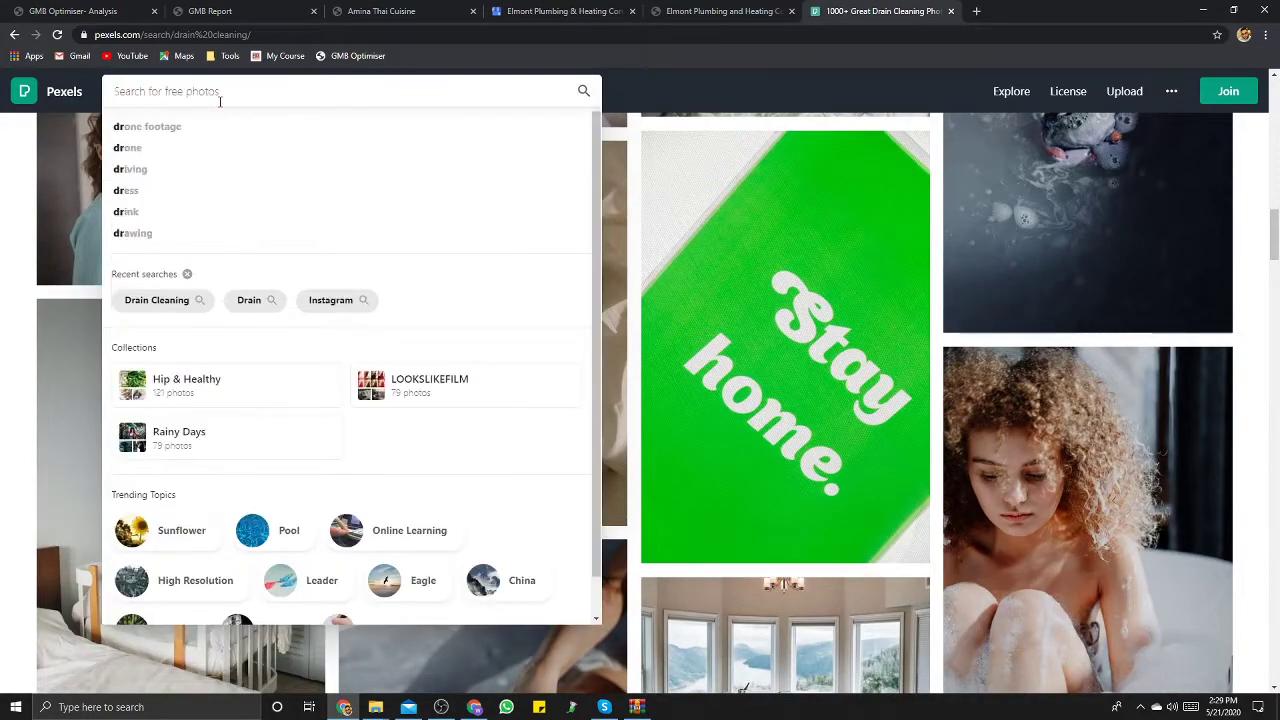
pyautogui.write('plumber')
pyautogui.press('Return')
pyautogui.scroll(-3, 390, 282)
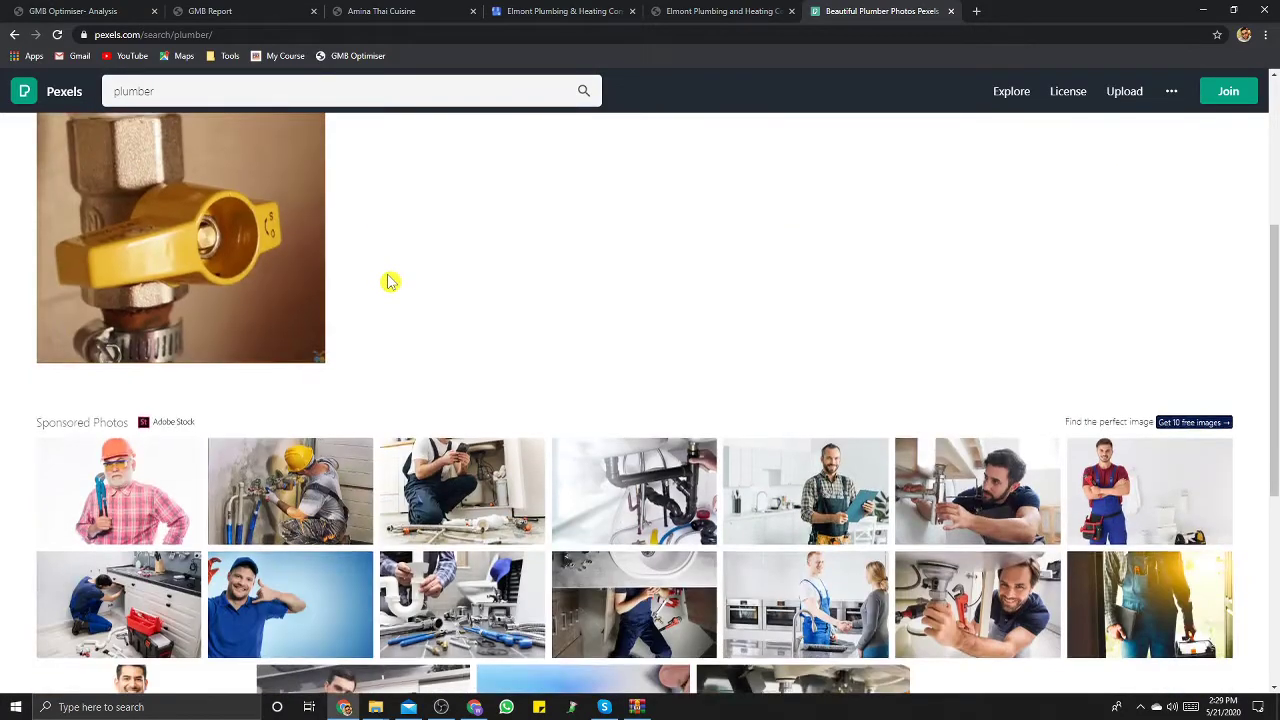
pyautogui.scroll(-3, 390, 283)
pyautogui.scroll(-1, 390, 283)
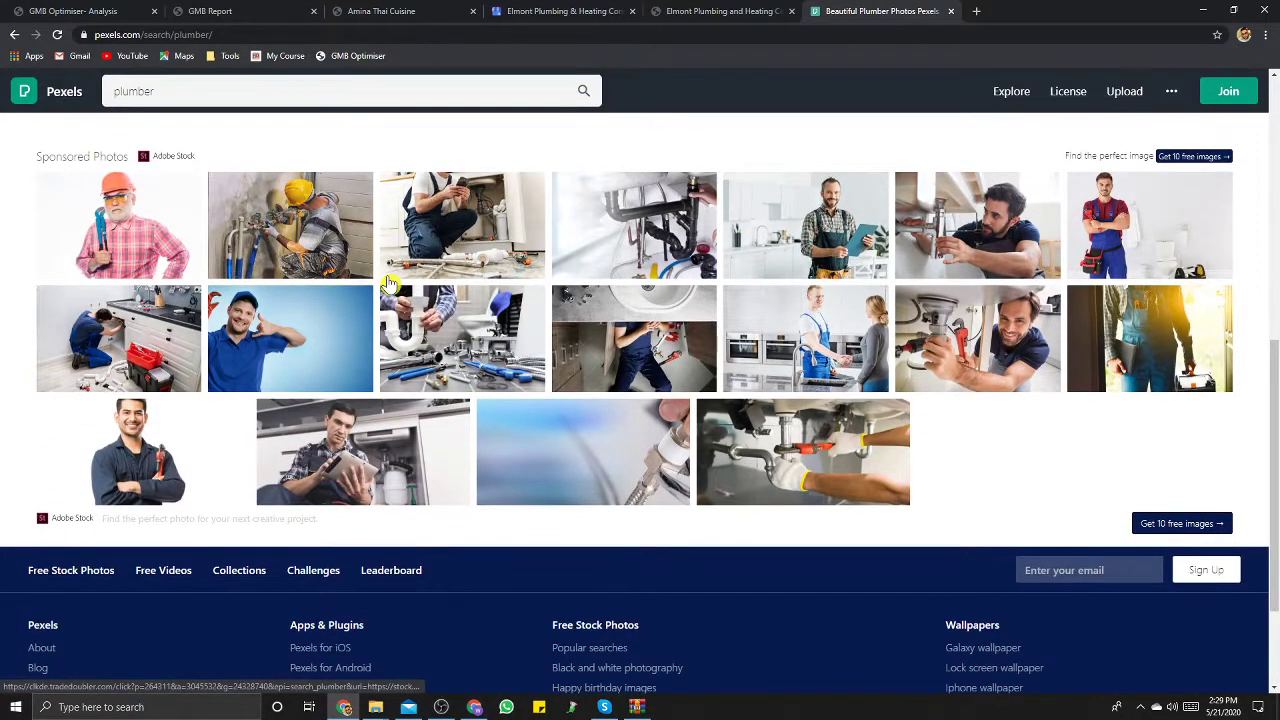
# Step: Check the sponsored photo of a plumber at work in a bathroom, close it and return to the plumber results
pyautogui.click(462, 315)
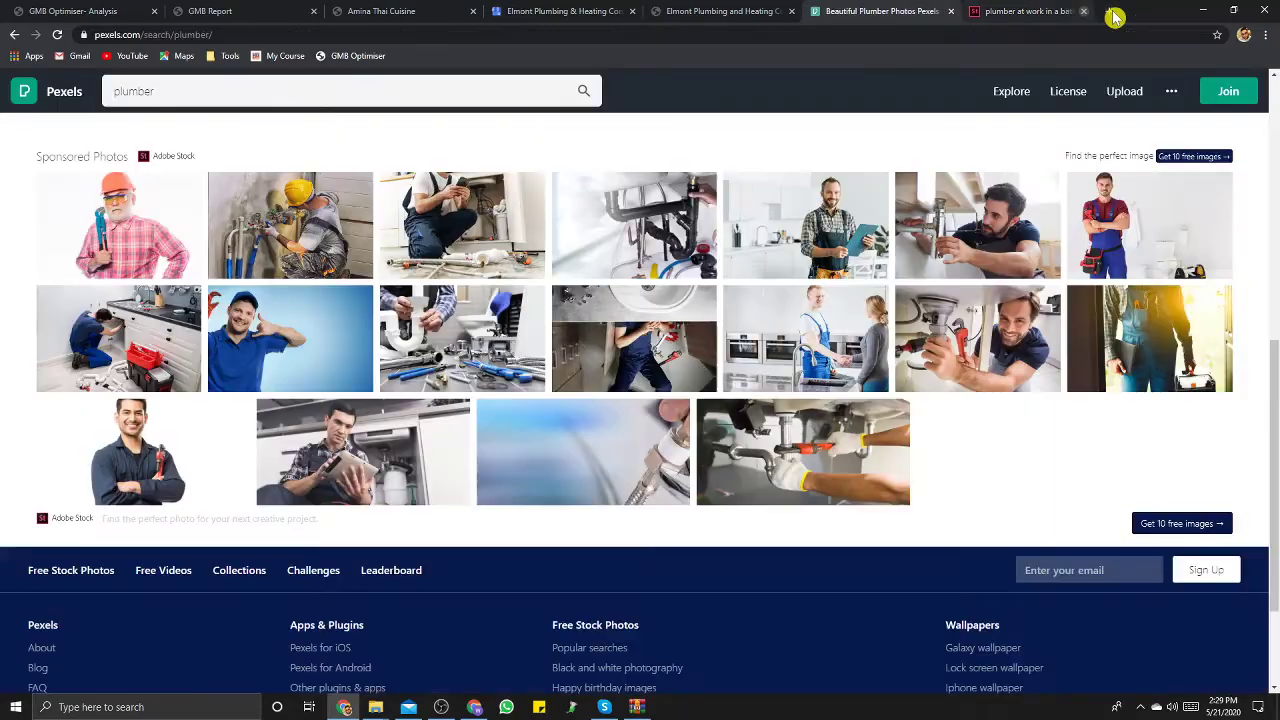
pyautogui.click(1111, 11)
pyautogui.scroll(3, 827, 245)
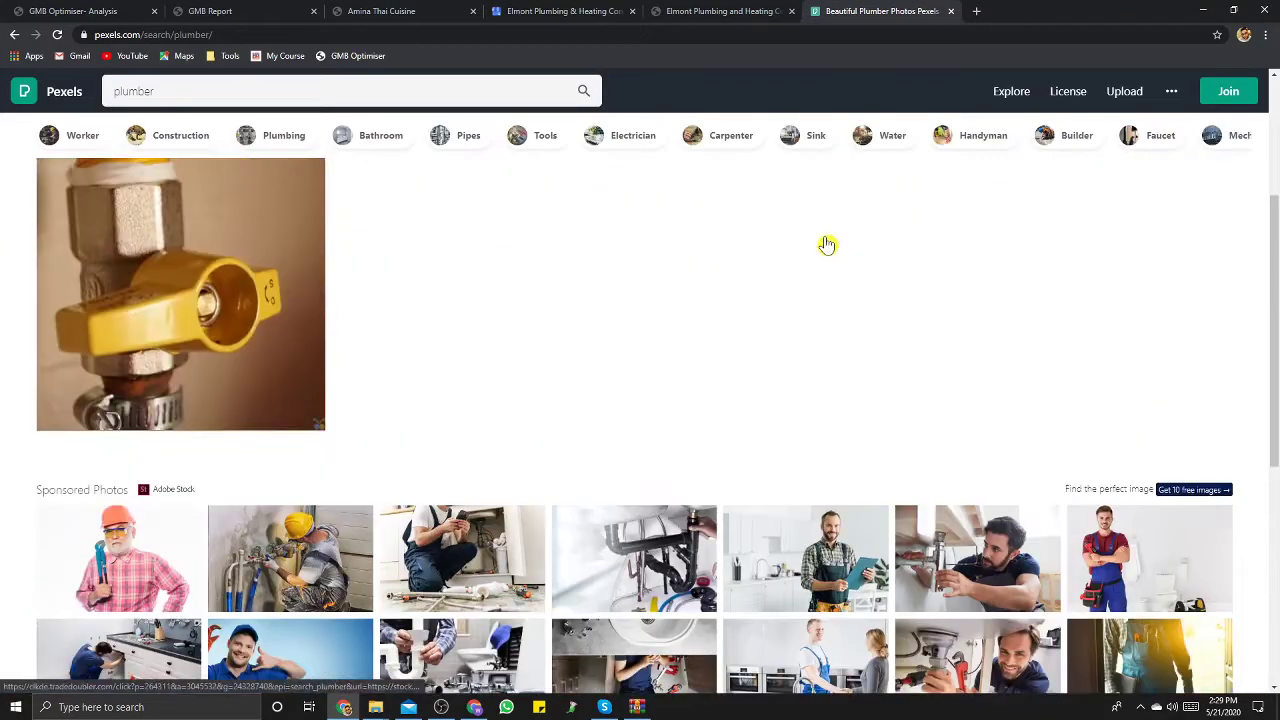
pyautogui.scroll(3, 827, 245)
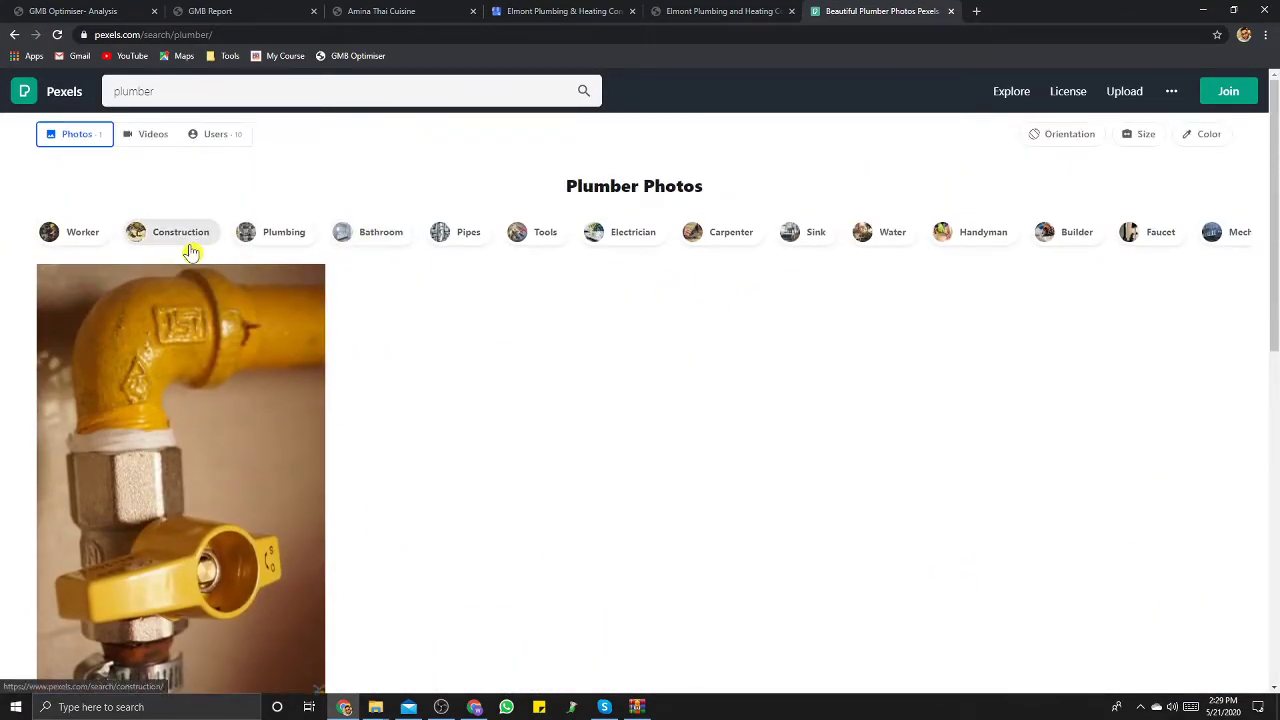
# Step: Browse the related plumbing, sink and bathroom photo searches for a suitable image
pyautogui.click(266, 234)
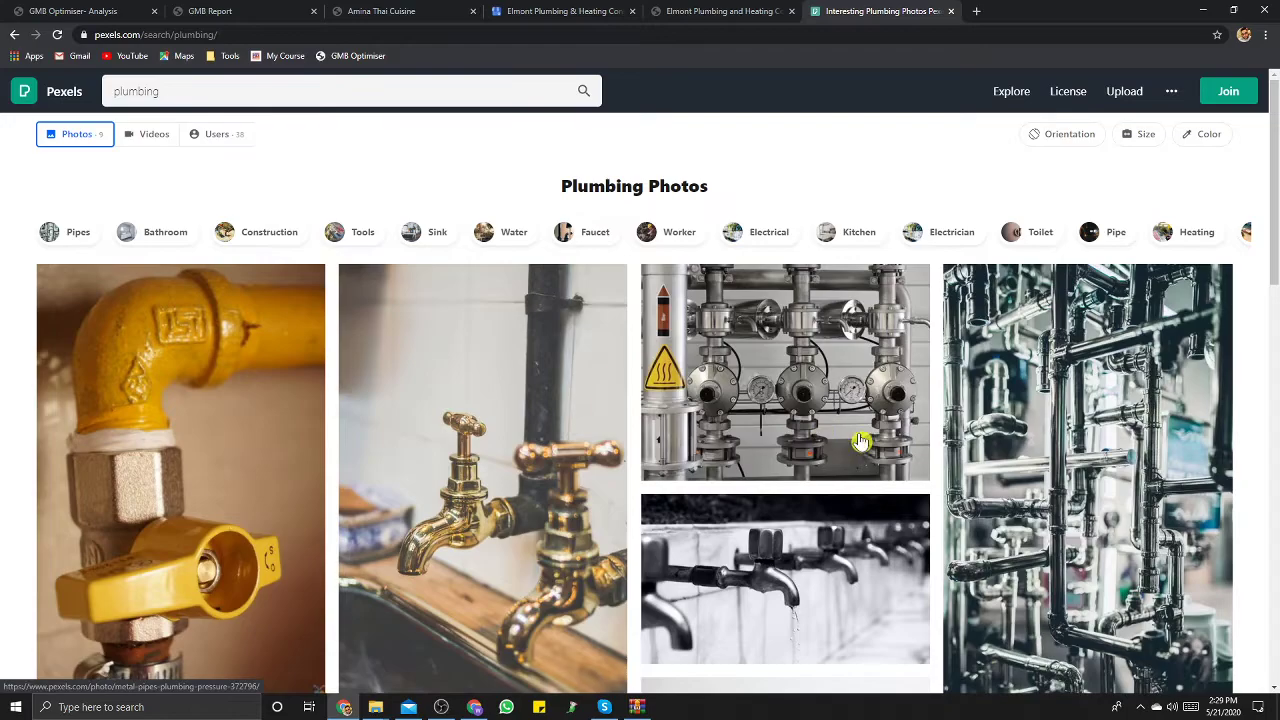
pyautogui.scroll(-3, 860, 441)
pyautogui.scroll(3, 771, 400)
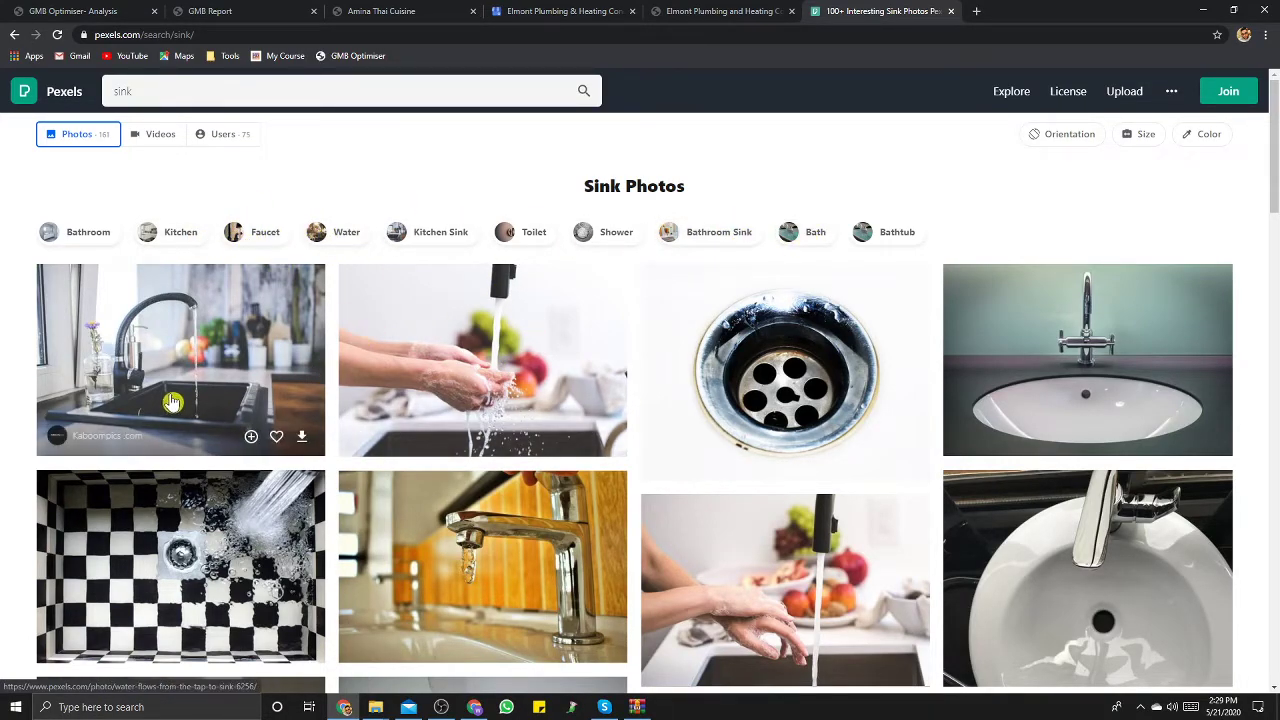
pyautogui.click(88, 234)
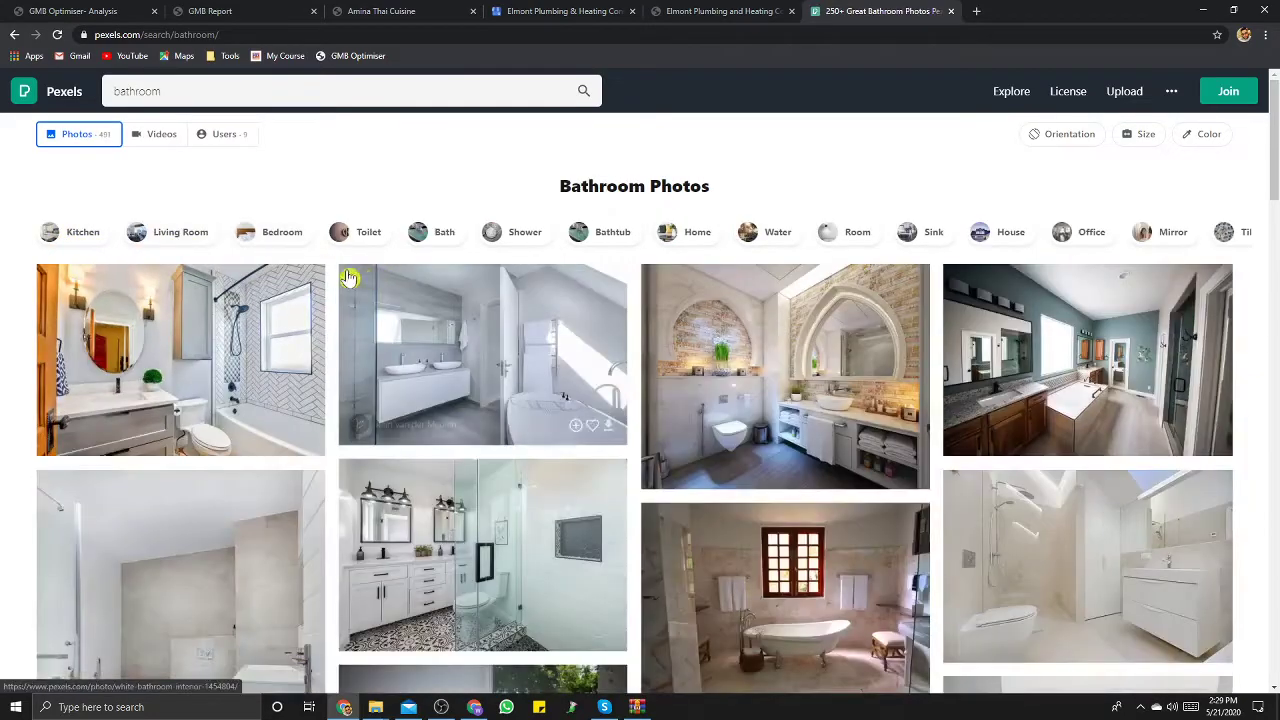
pyautogui.scroll(-3, 560, 380)
pyautogui.scroll(-1, 783, 427)
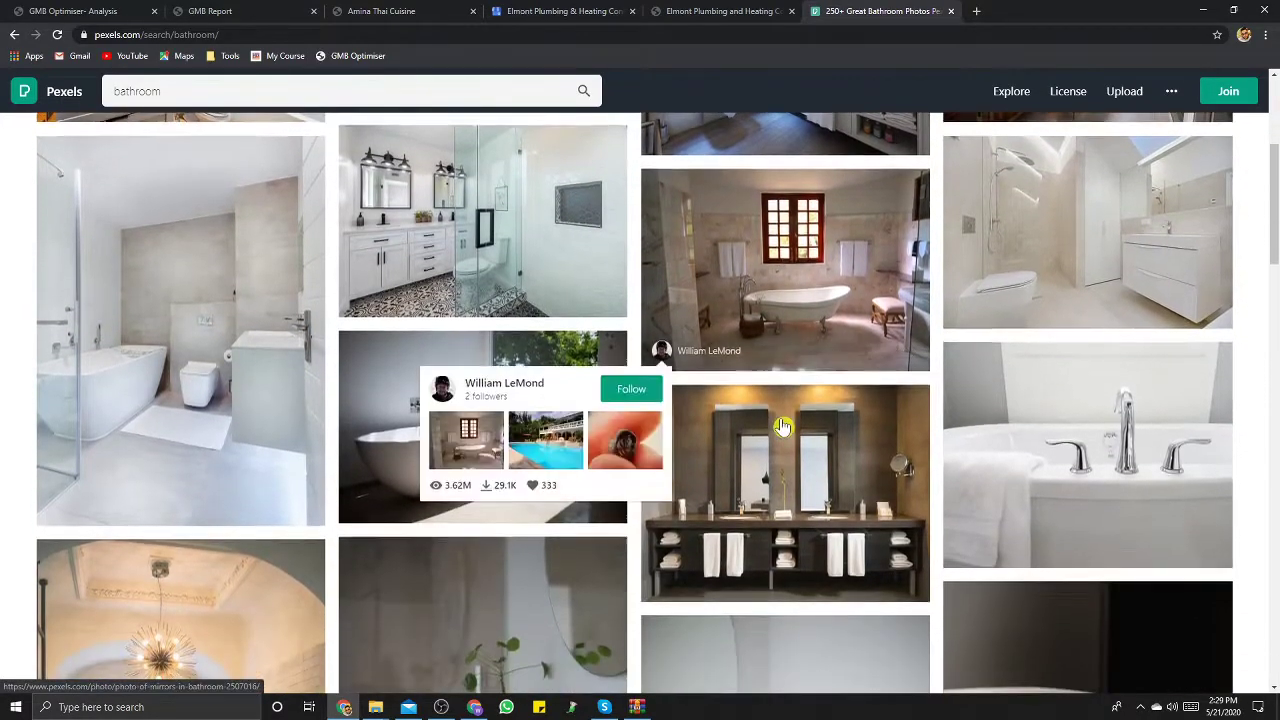
pyautogui.scroll(-3, 750, 420)
pyautogui.scroll(6, 700, 414)
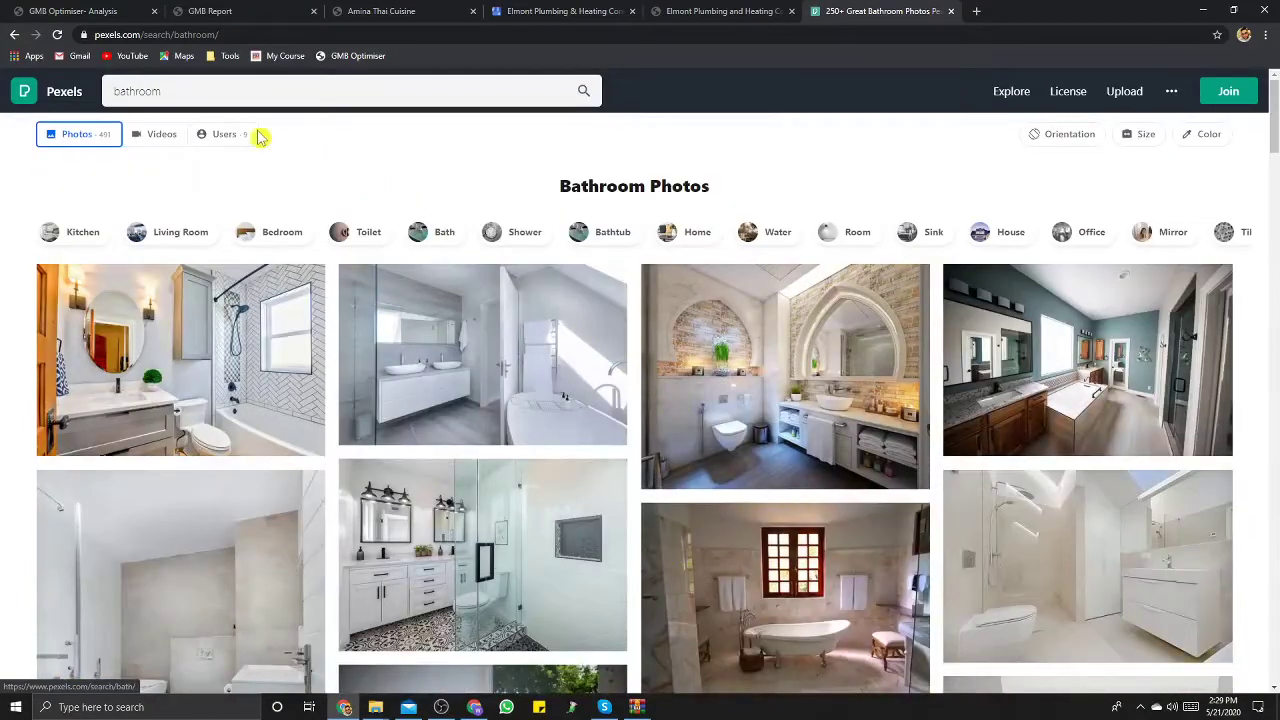
# Step: Search Pexels for "plumbing", check the related tools photos and return to the plumbing results
pyautogui.click(222, 88)
pyautogui.press('BackSpace')
pyautogui.press('BackSpace')
pyautogui.press('BackSpace')
pyautogui.press('BackSpace')
pyautogui.press('BackSpace')
pyautogui.press('BackSpace')
pyautogui.press('BackSpace')
pyautogui.press('BackSpace')
pyautogui.write('plumbing')
pyautogui.press('Return')
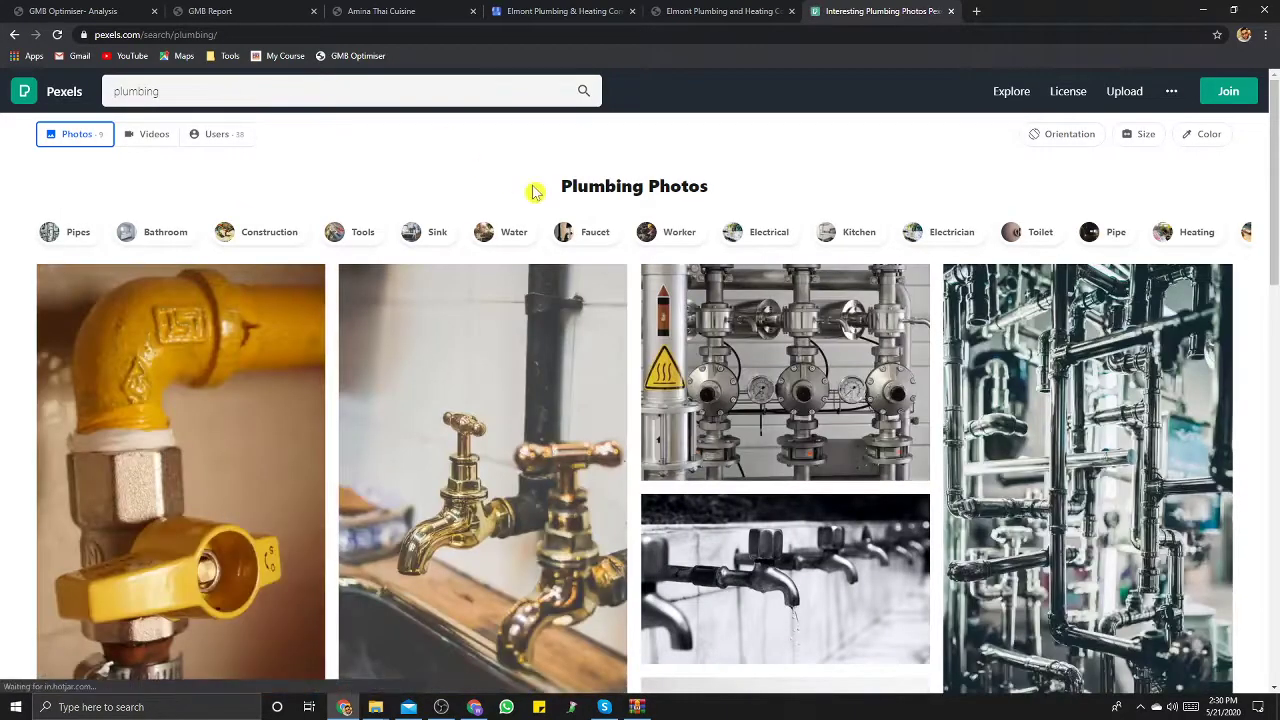
pyautogui.scroll(-3, 740, 323)
pyautogui.scroll(3, 471, 257)
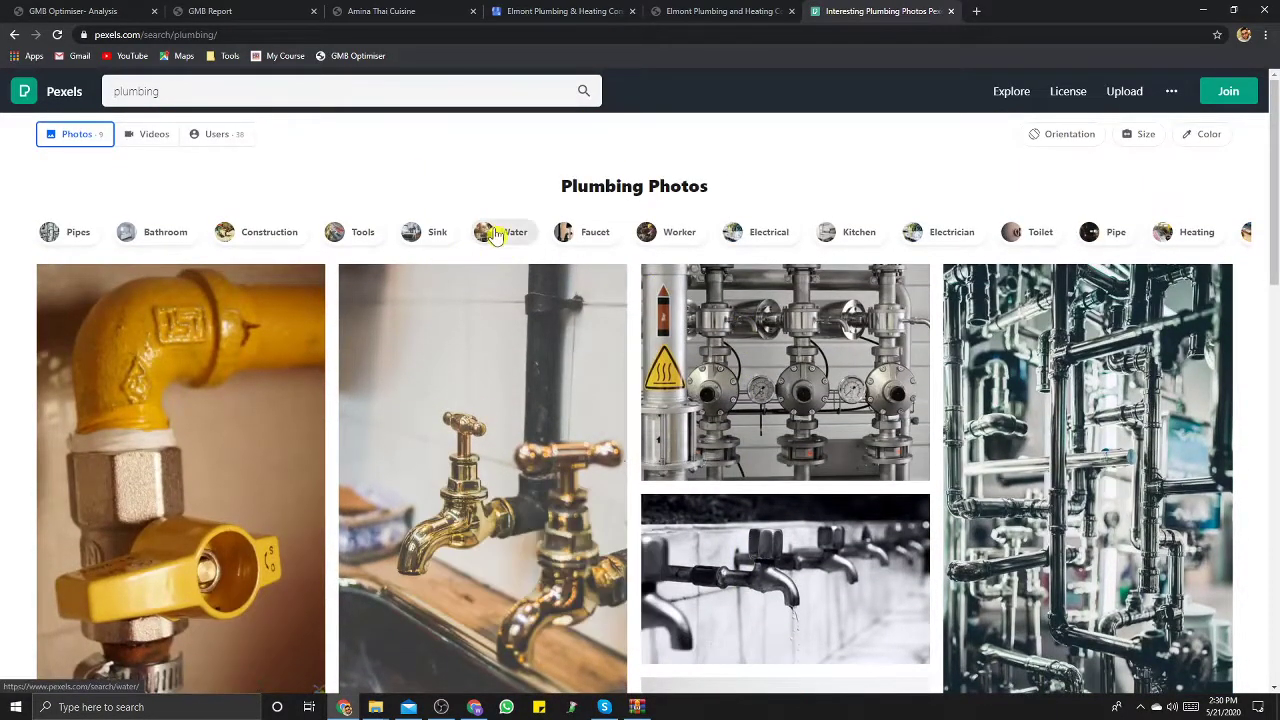
pyautogui.click(356, 240)
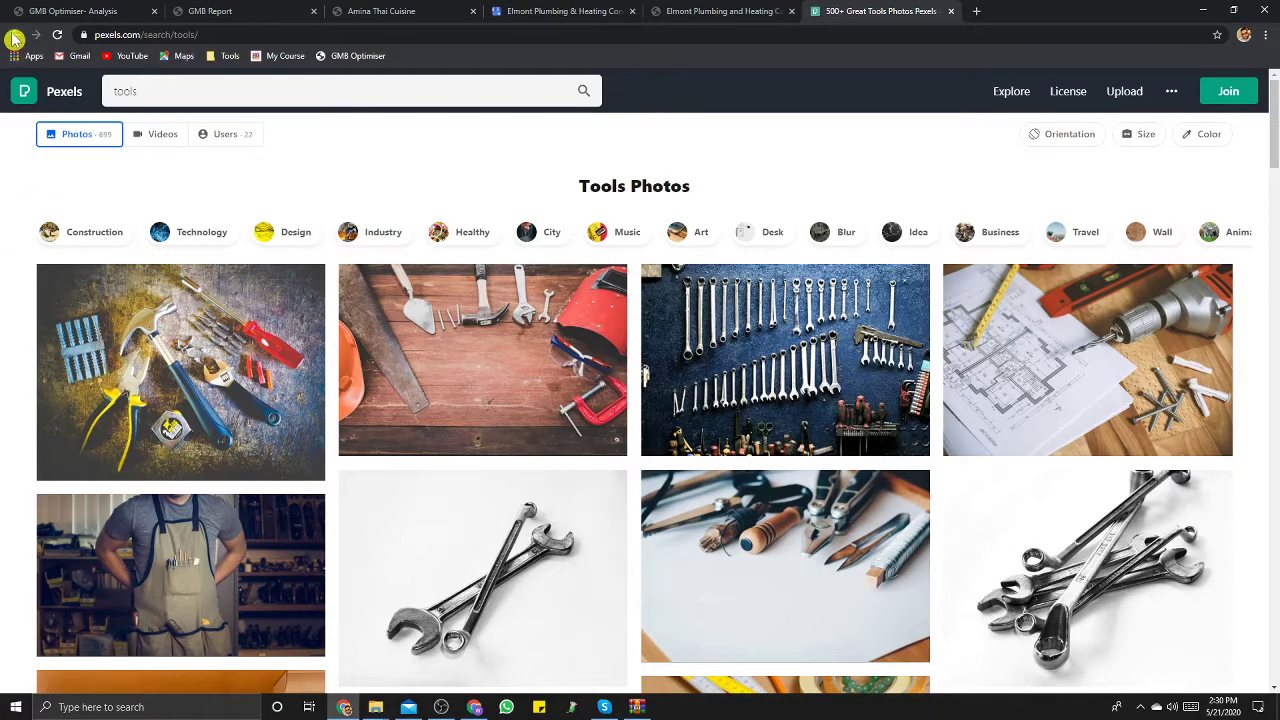
pyautogui.click(14, 36)
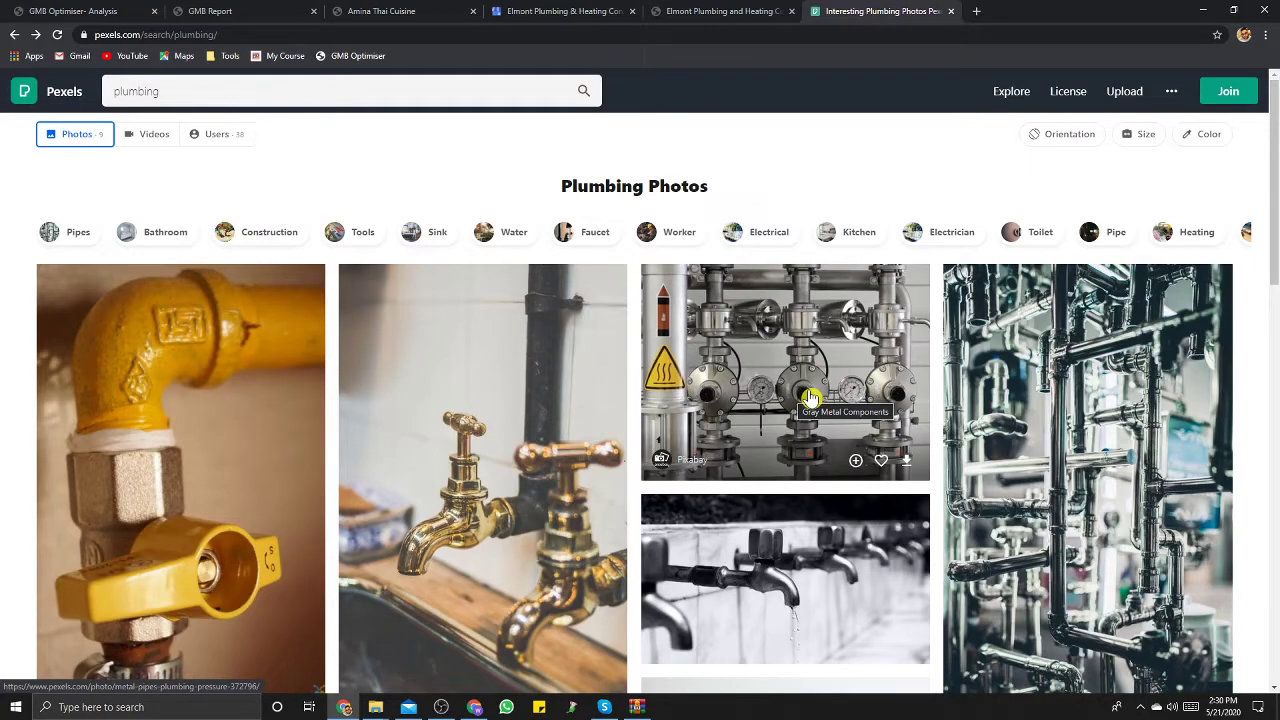
# Step: Download the free "Gray Metal Components" photo from the plumbing results and return to the product's photo upload in Google My Business
pyautogui.click(788, 360)
pyautogui.click(958, 97)
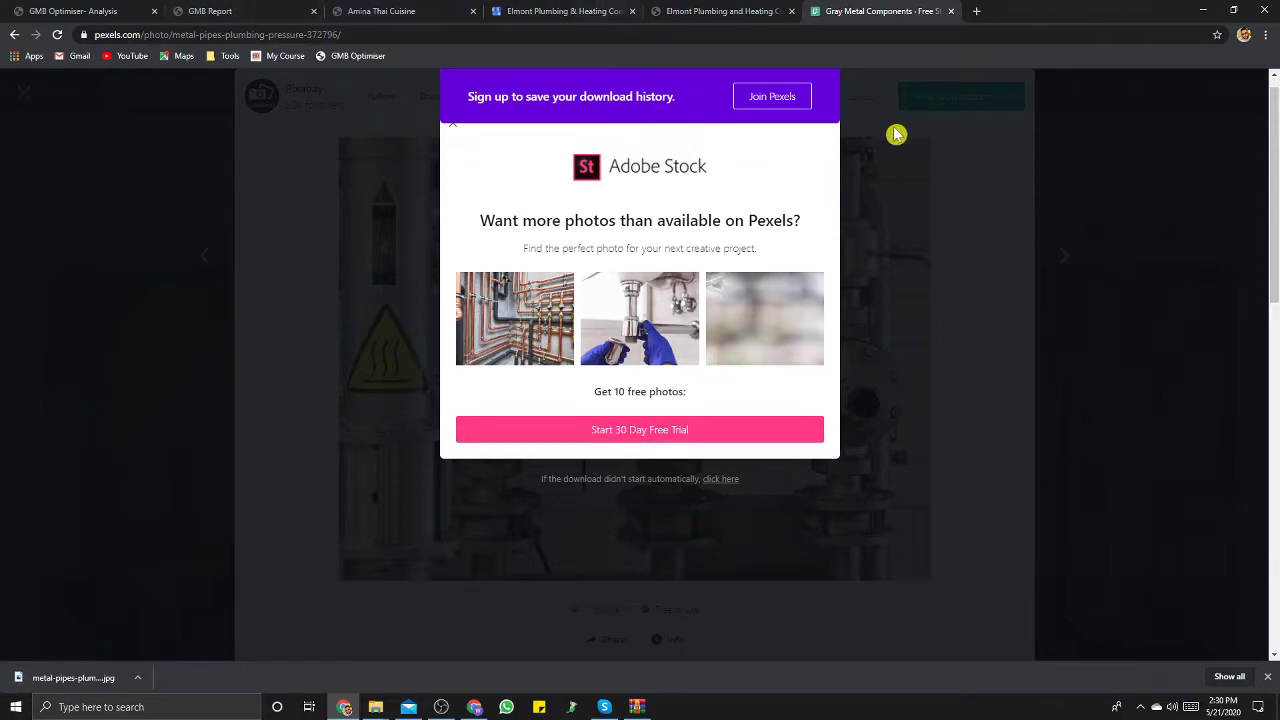
pyautogui.click(256, 11)
pyautogui.click(114, 11)
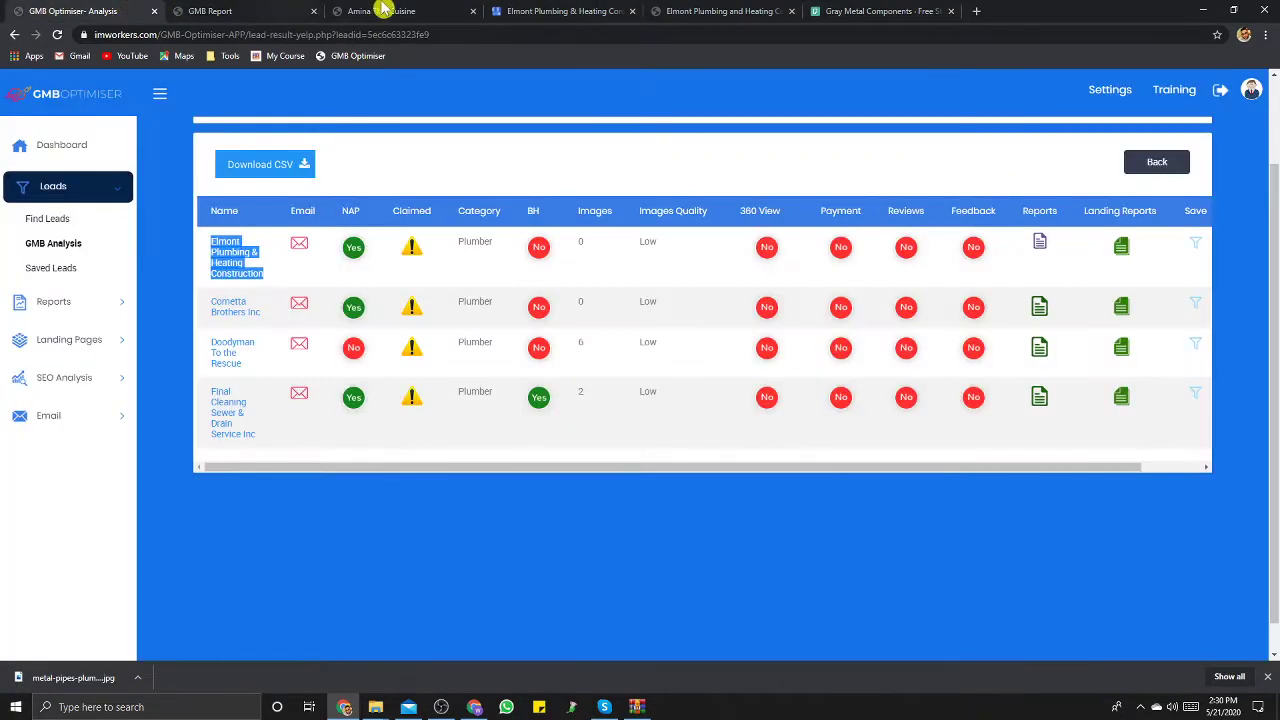
pyautogui.click(595, 11)
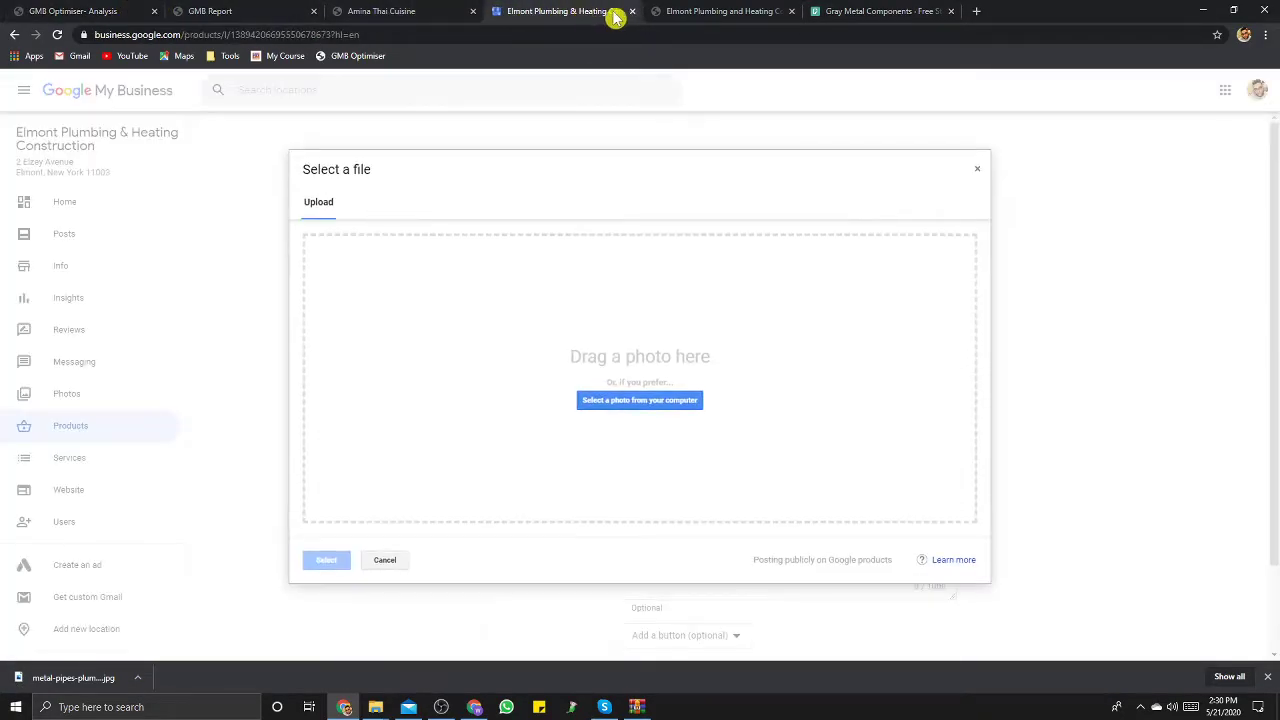
# Step: Upload metal-pipes-plumbing-pressure-372796 from the Downloads folder as the product photo
pyautogui.click(638, 401)
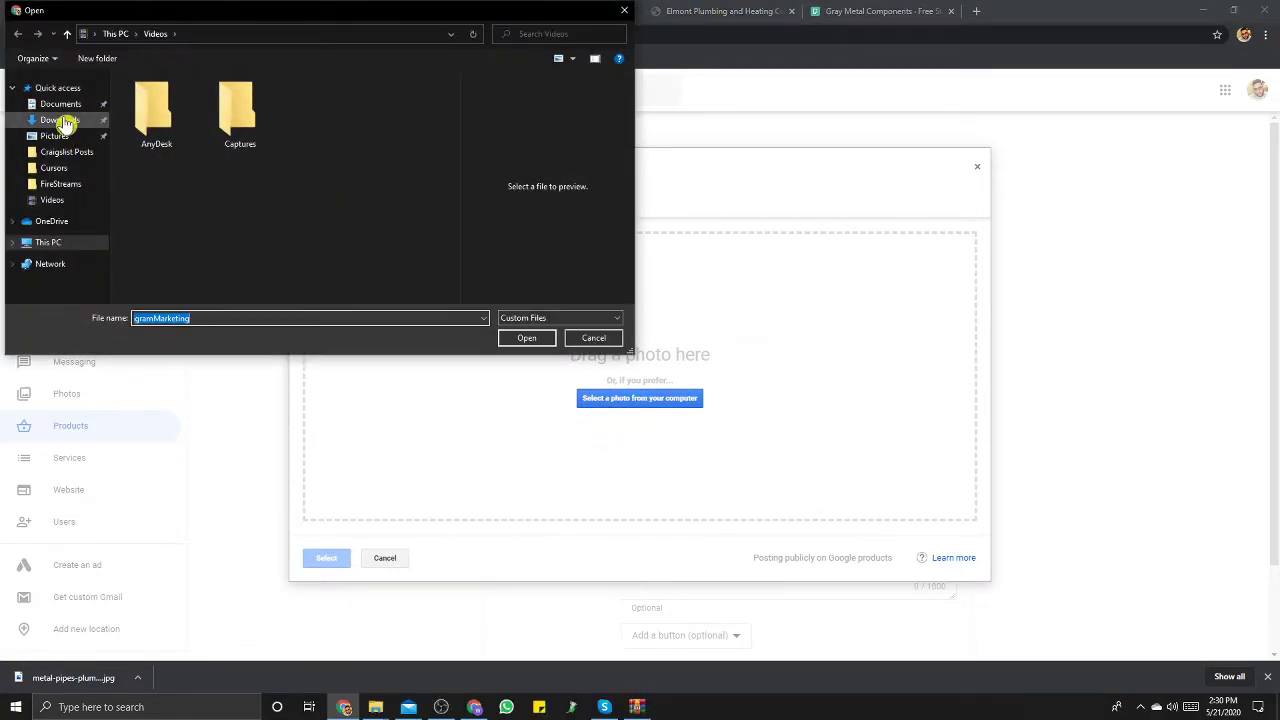
pyautogui.click(62, 120)
pyautogui.click(145, 113)
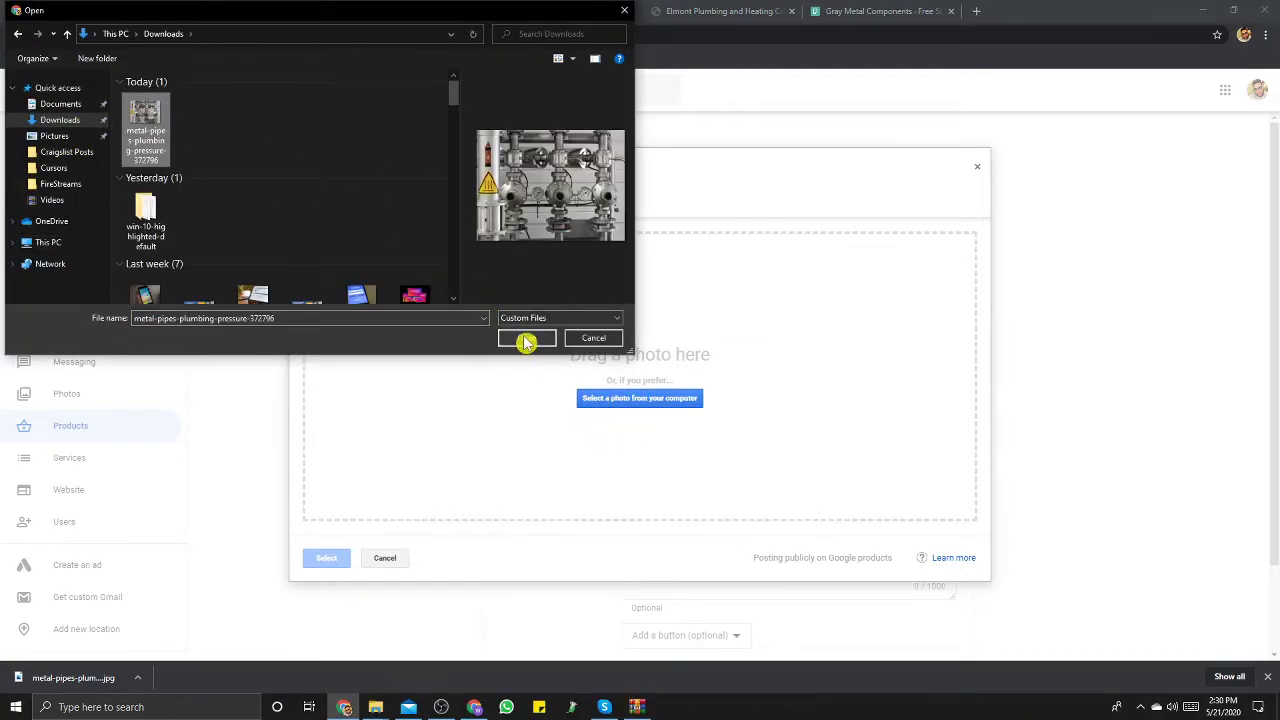
pyautogui.click(526, 338)
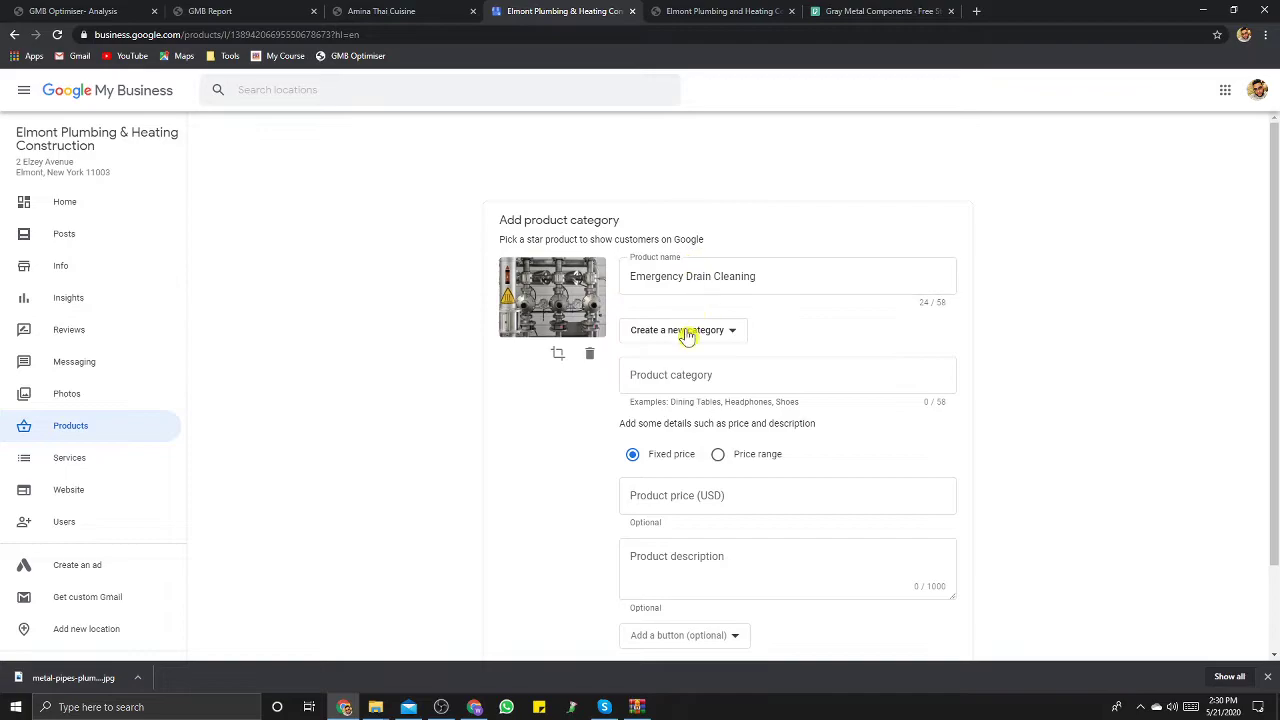
# Step: Give the product the new category Service, a fixed price of 49.99 and the description "We Provide Drain cleaning around the clock 24/7."
pyautogui.click(708, 378)
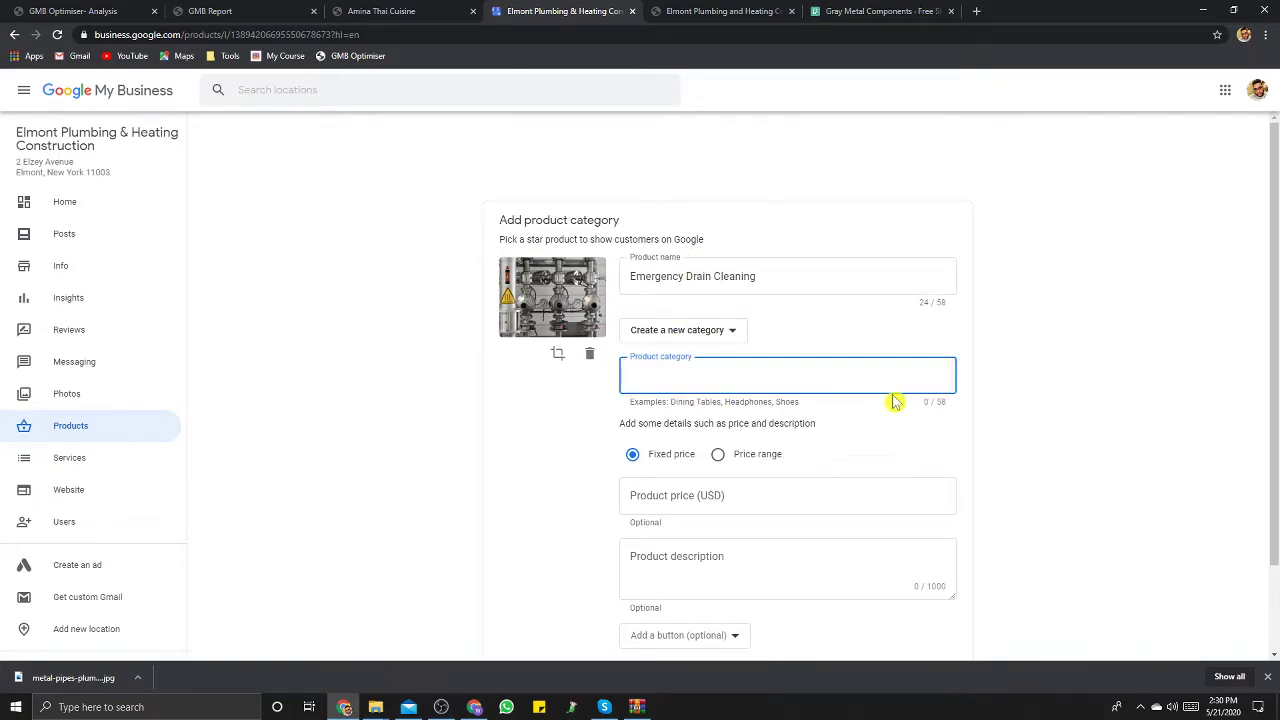
pyautogui.write('Service')
pyautogui.press('Tab')
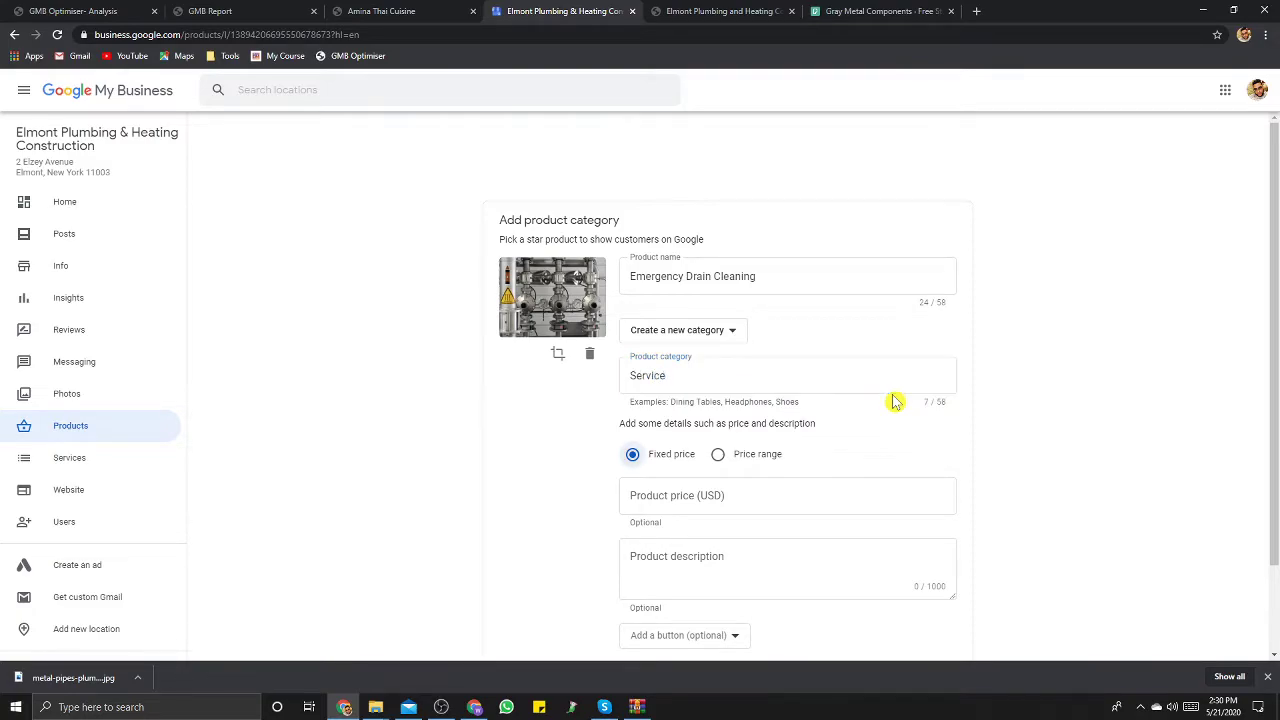
pyautogui.click(695, 493)
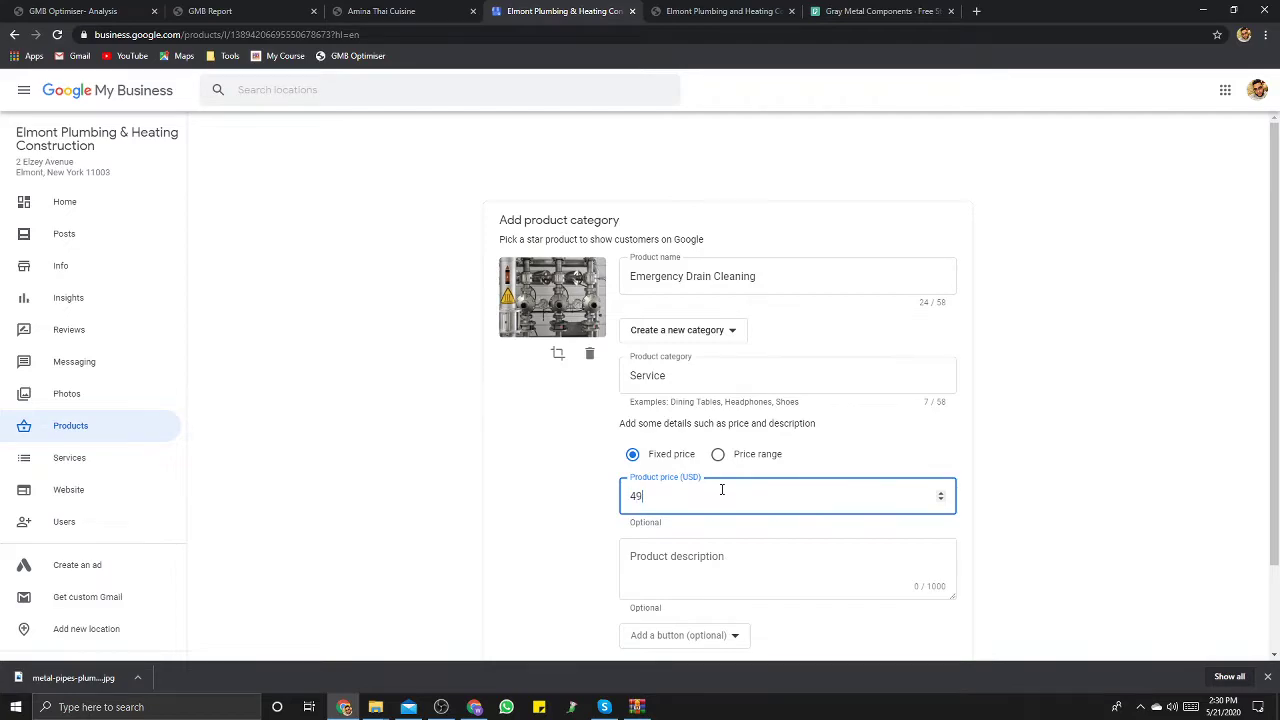
pyautogui.click(712, 553)
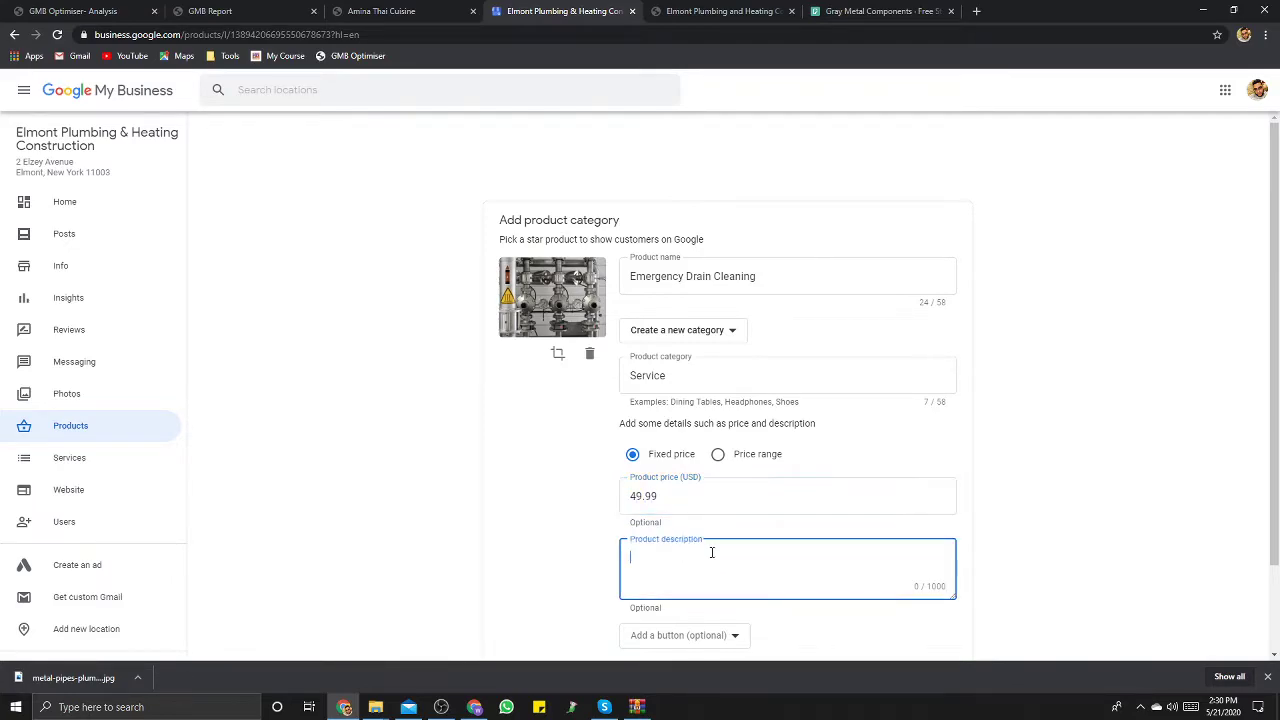
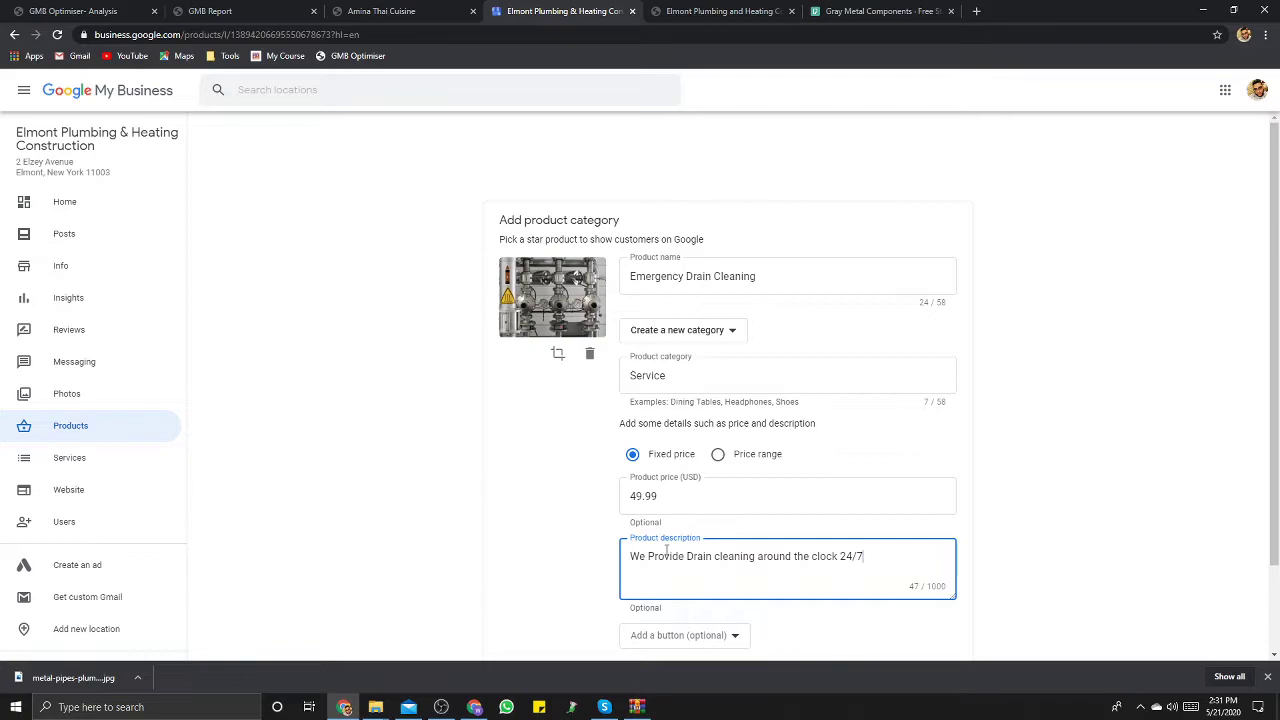
# Step: Try adding a Learn more button to the product and check its link field and the other button options
pyautogui.scroll(-2, 777, 509)
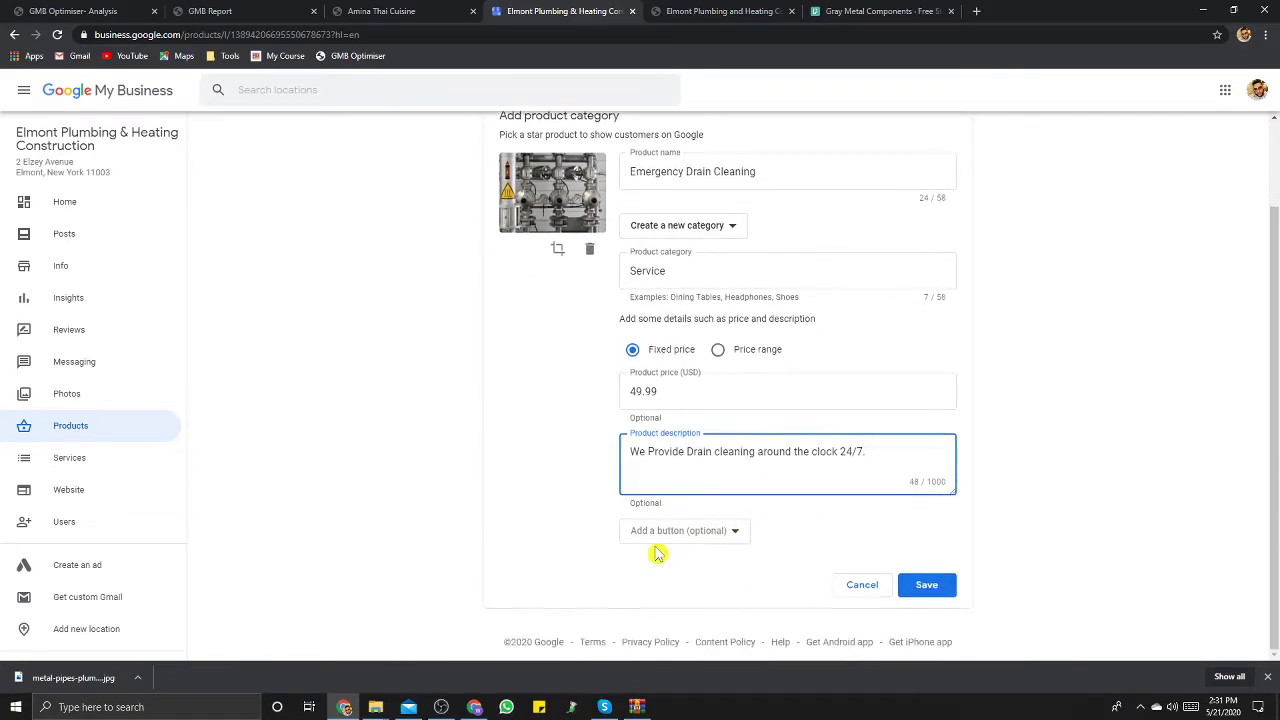
pyautogui.click(663, 540)
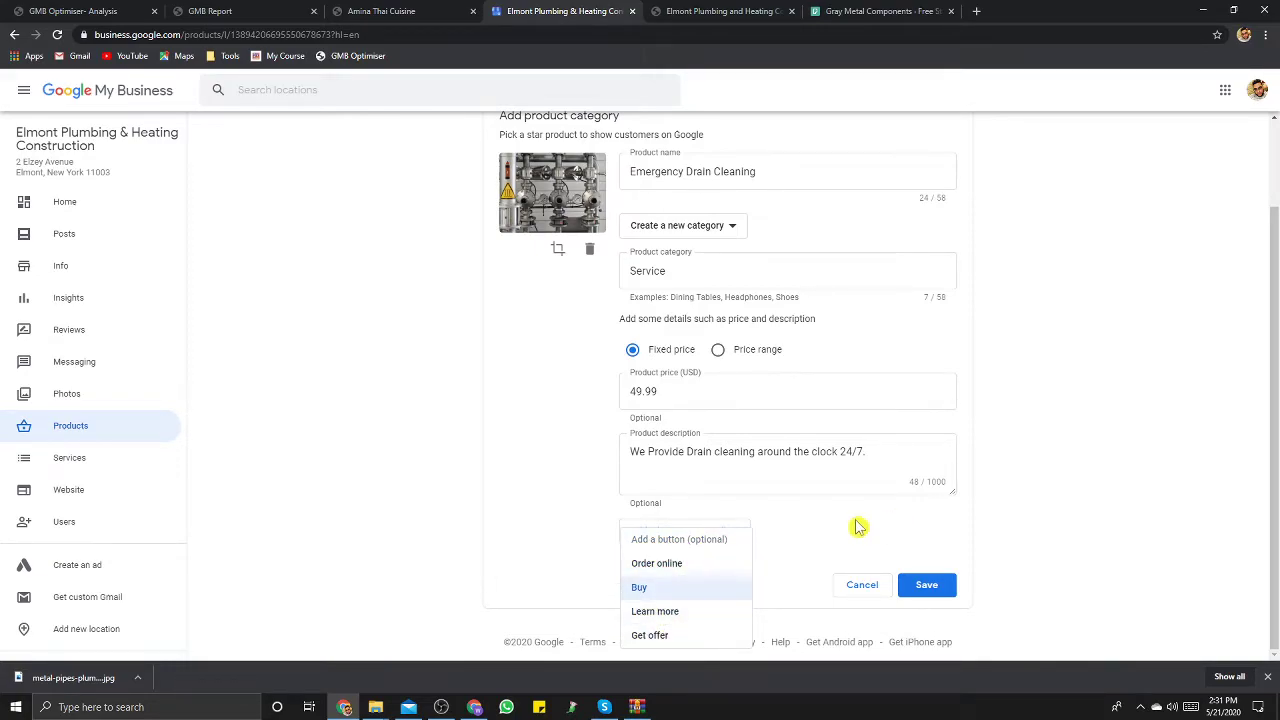
pyautogui.click(690, 612)
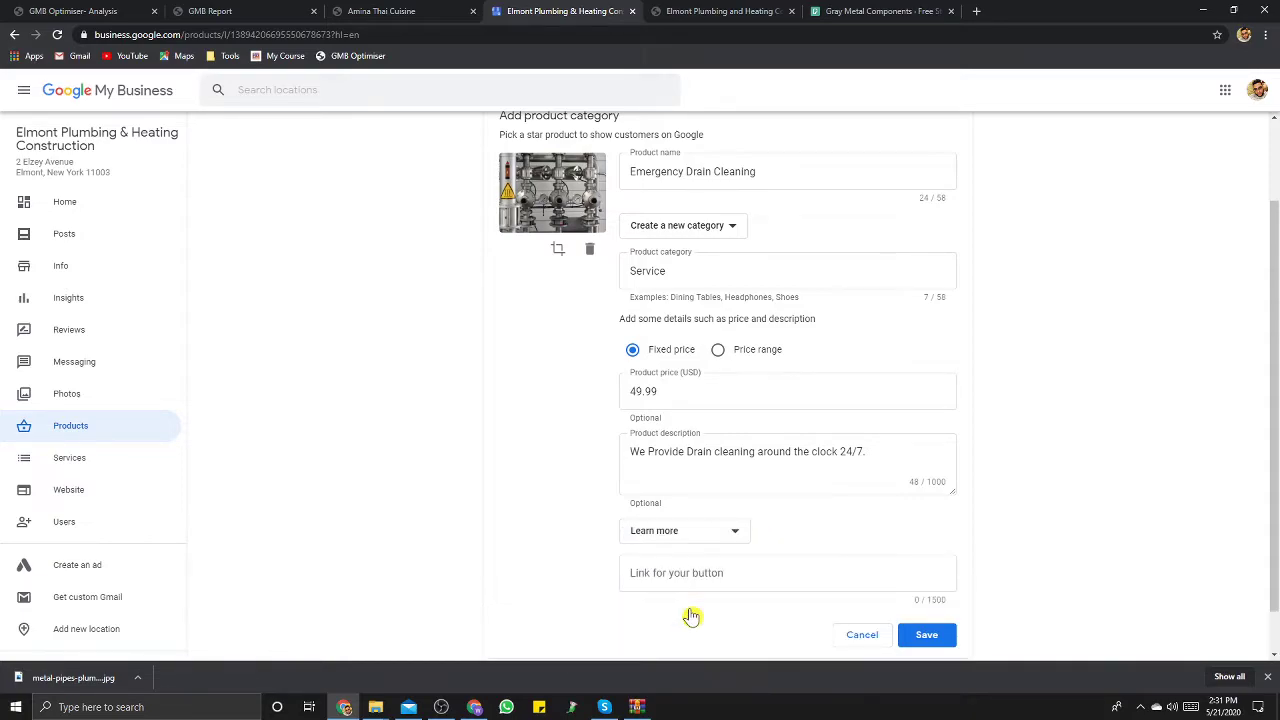
pyautogui.click(698, 572)
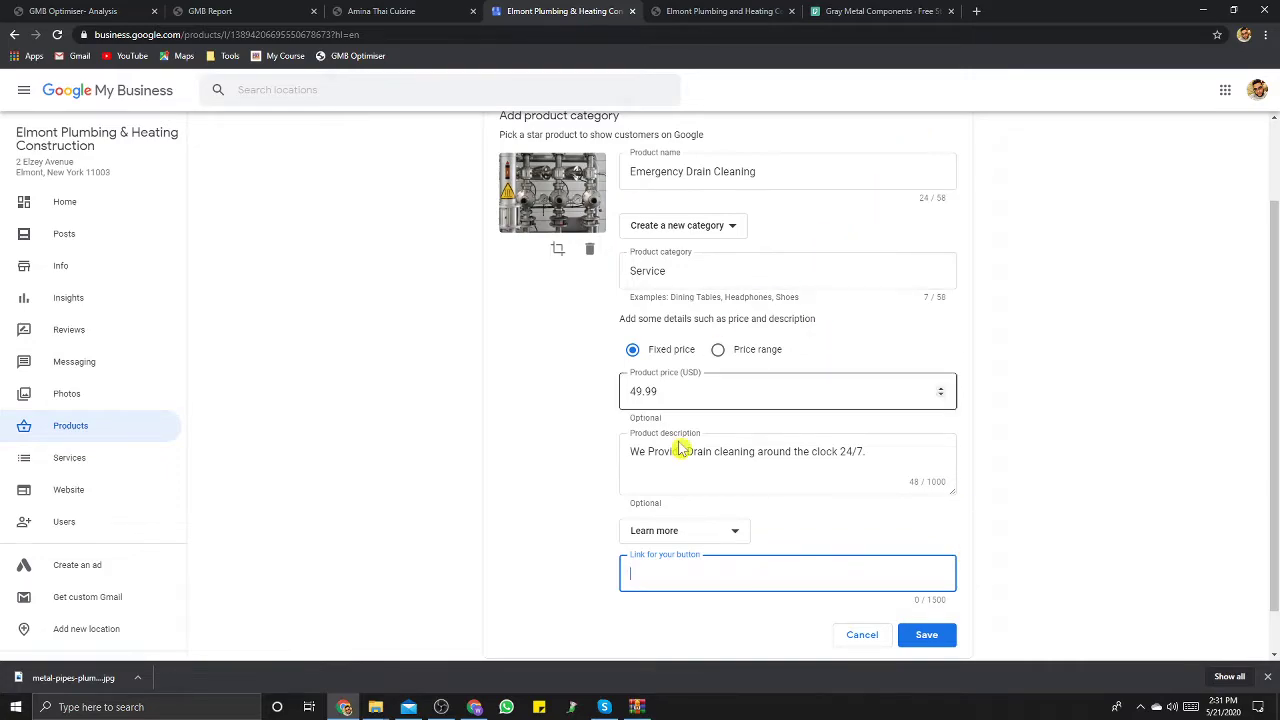
pyautogui.click(727, 531)
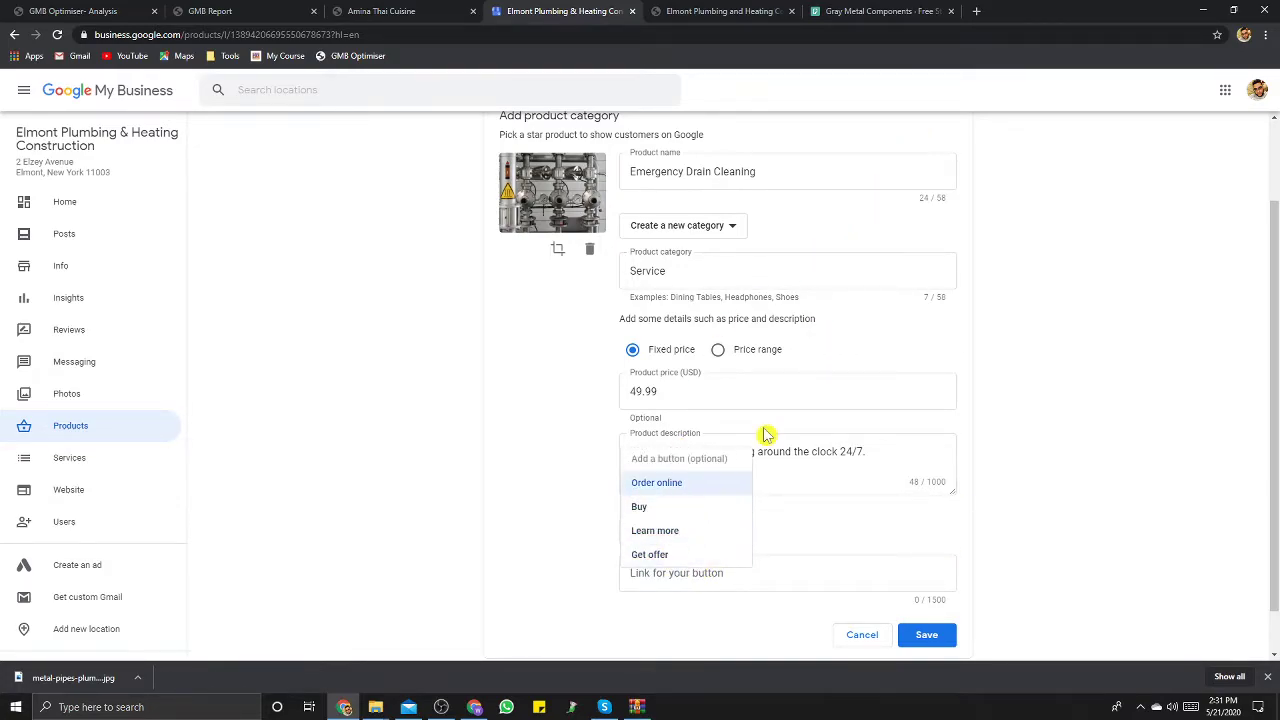
pyautogui.click(1123, 503)
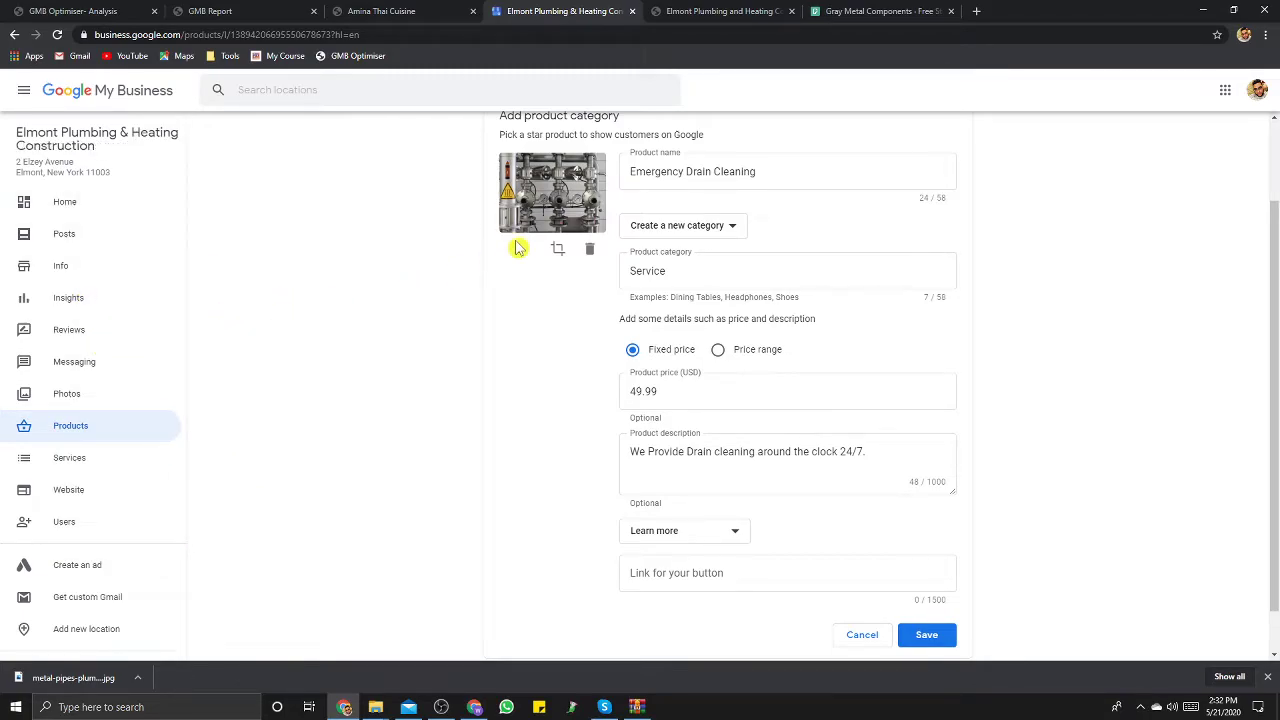
# Step: Leave the product form without saving and open the services editor from the listing's info
pyautogui.scroll(1, 760, 400)
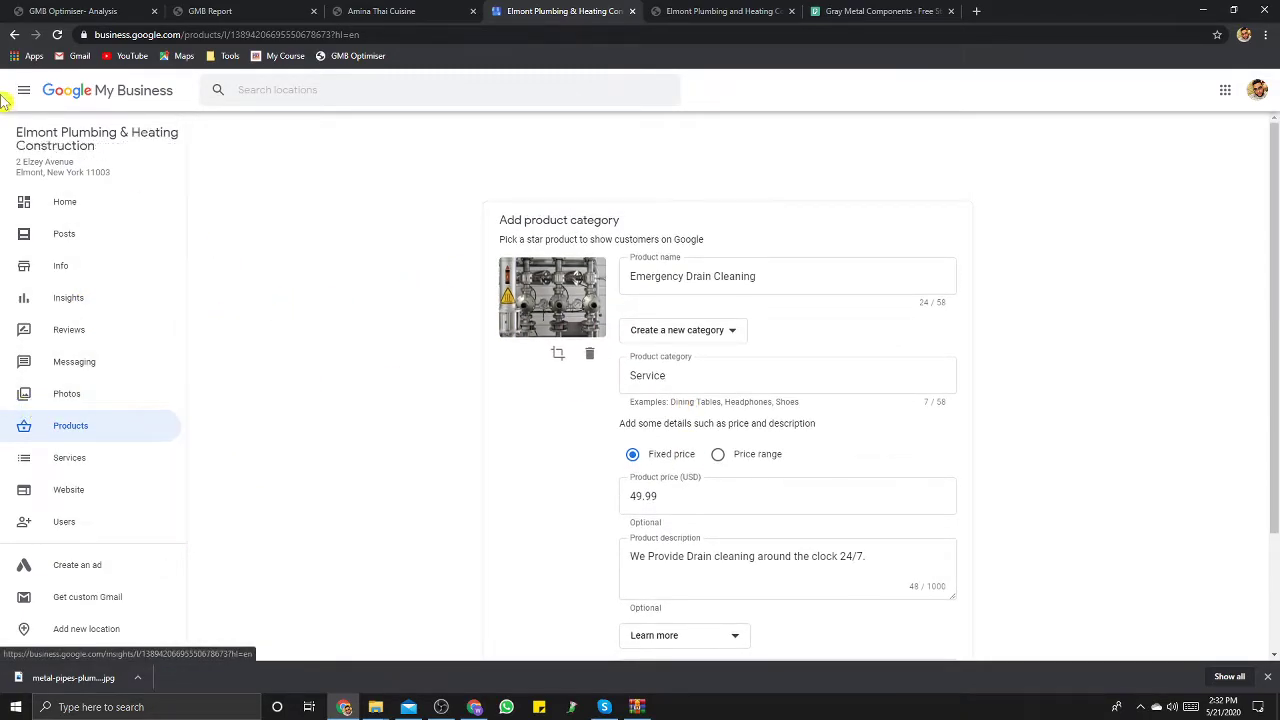
pyautogui.click(14, 34)
pyautogui.scroll(-3, 790, 428)
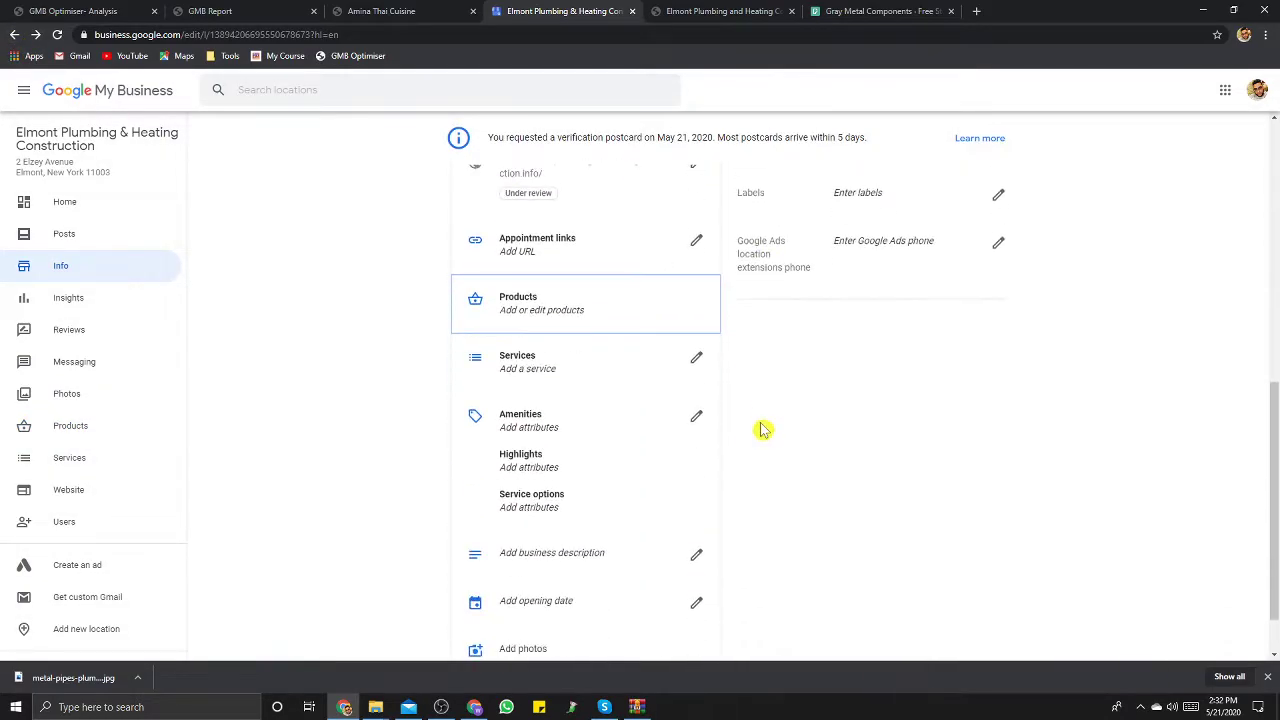
pyautogui.click(545, 362)
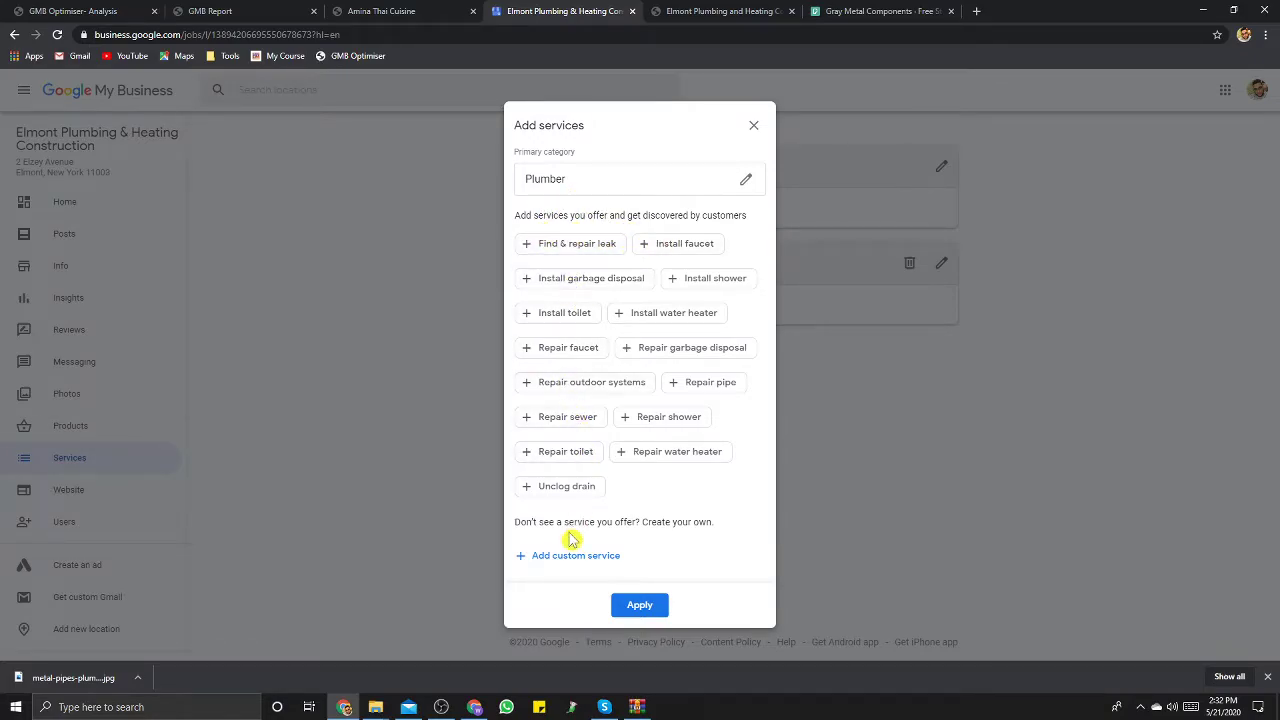
# Step: Select the plumber services Find & repair leak and Install faucet, garbage disposal, shower, toilet and water heater
pyautogui.click(565, 250)
pyautogui.click(663, 244)
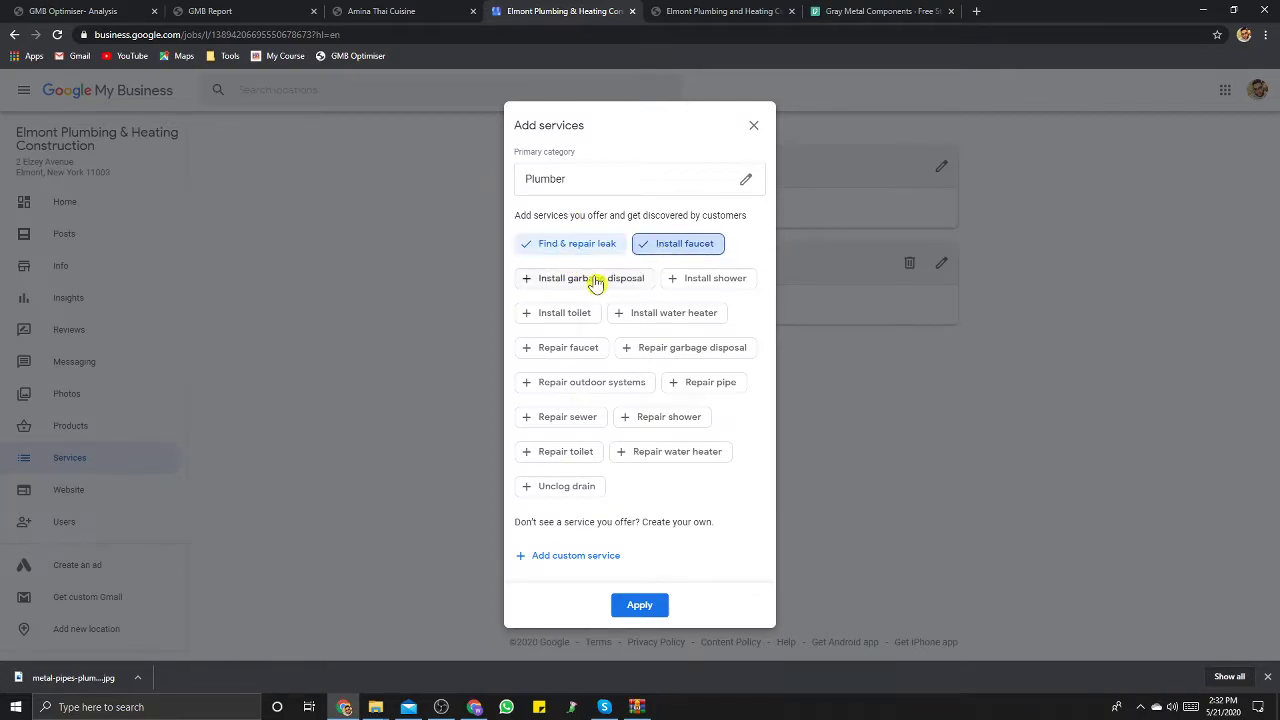
pyautogui.click(566, 284)
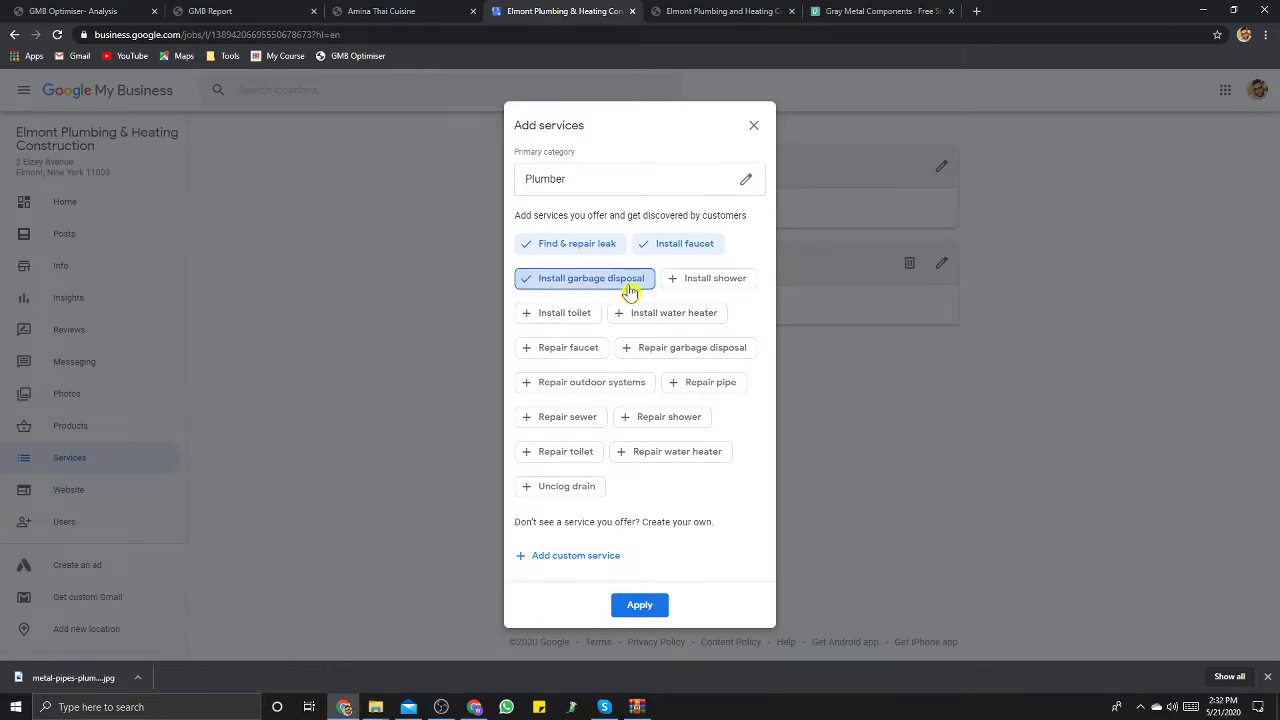
pyautogui.click(690, 290)
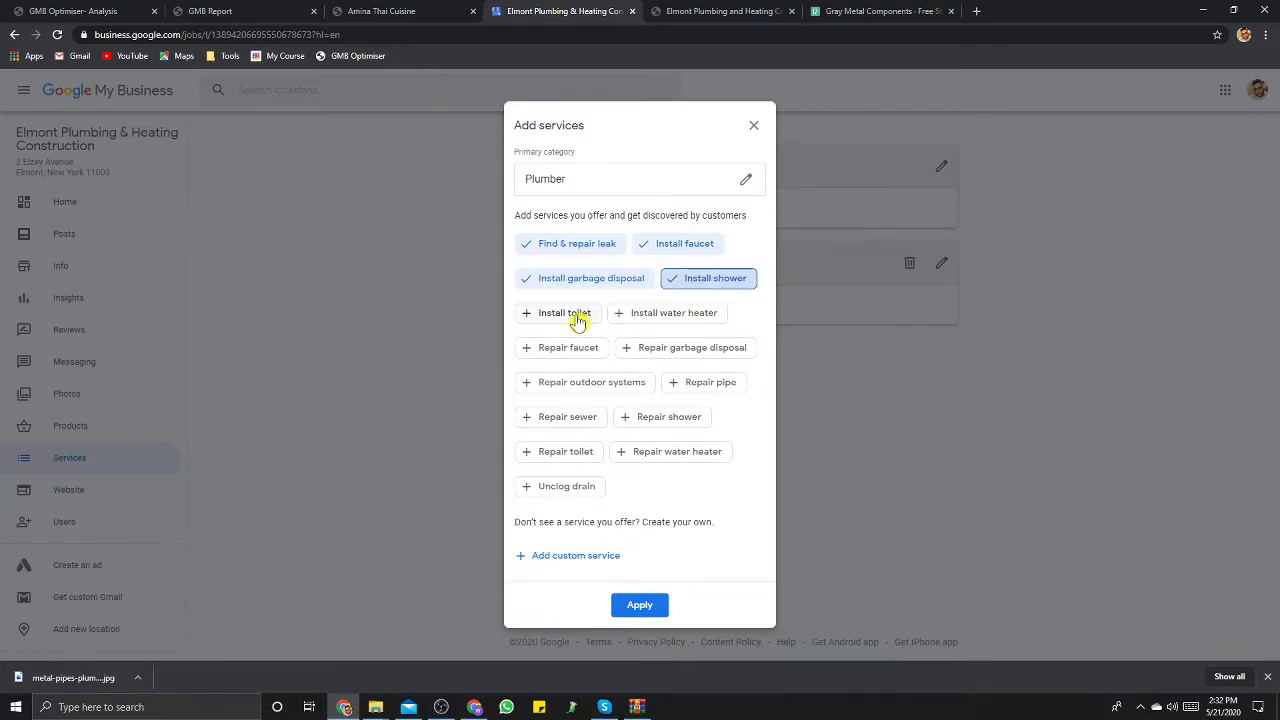
pyautogui.click(573, 320)
pyautogui.click(636, 320)
# Step: Select all suggested repair services and Unclog drain, add the custom service Gas Plumbing, and apply the plumber services
pyautogui.click(566, 348)
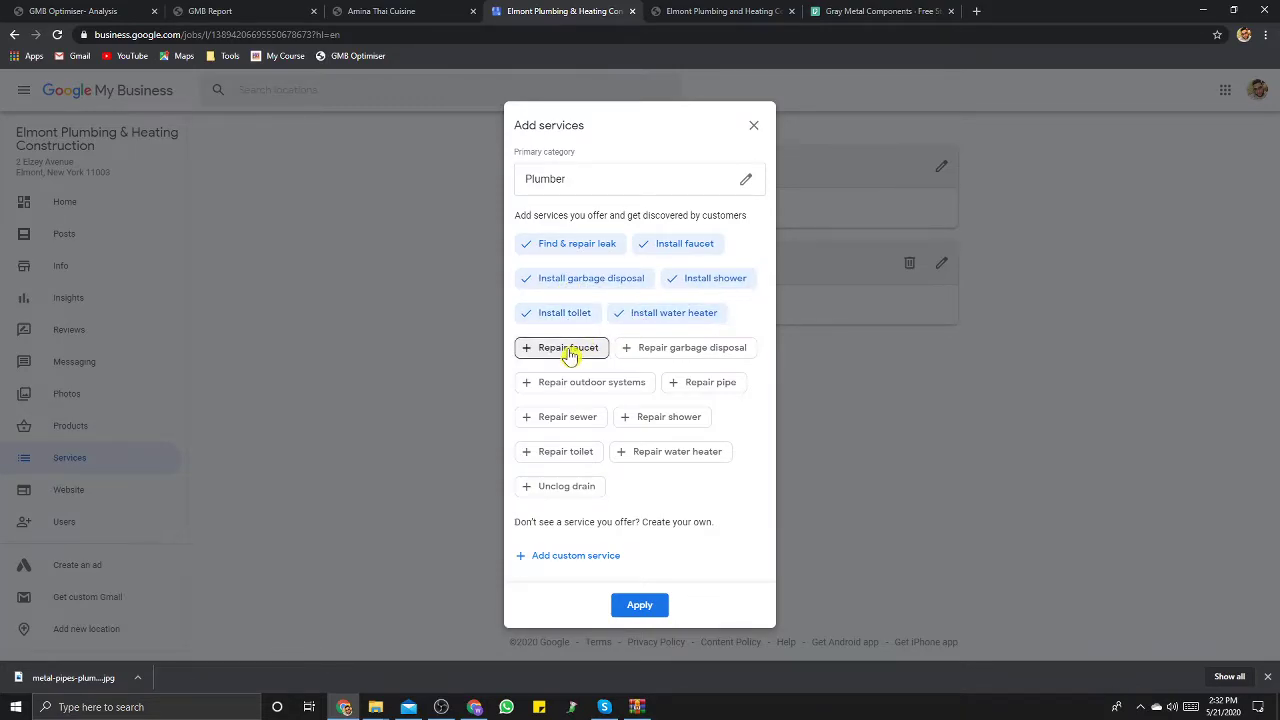
pyautogui.click(666, 348)
pyautogui.click(587, 383)
pyautogui.click(692, 383)
pyautogui.click(585, 418)
pyautogui.click(662, 418)
pyautogui.click(566, 452)
pyautogui.click(666, 454)
pyautogui.click(556, 486)
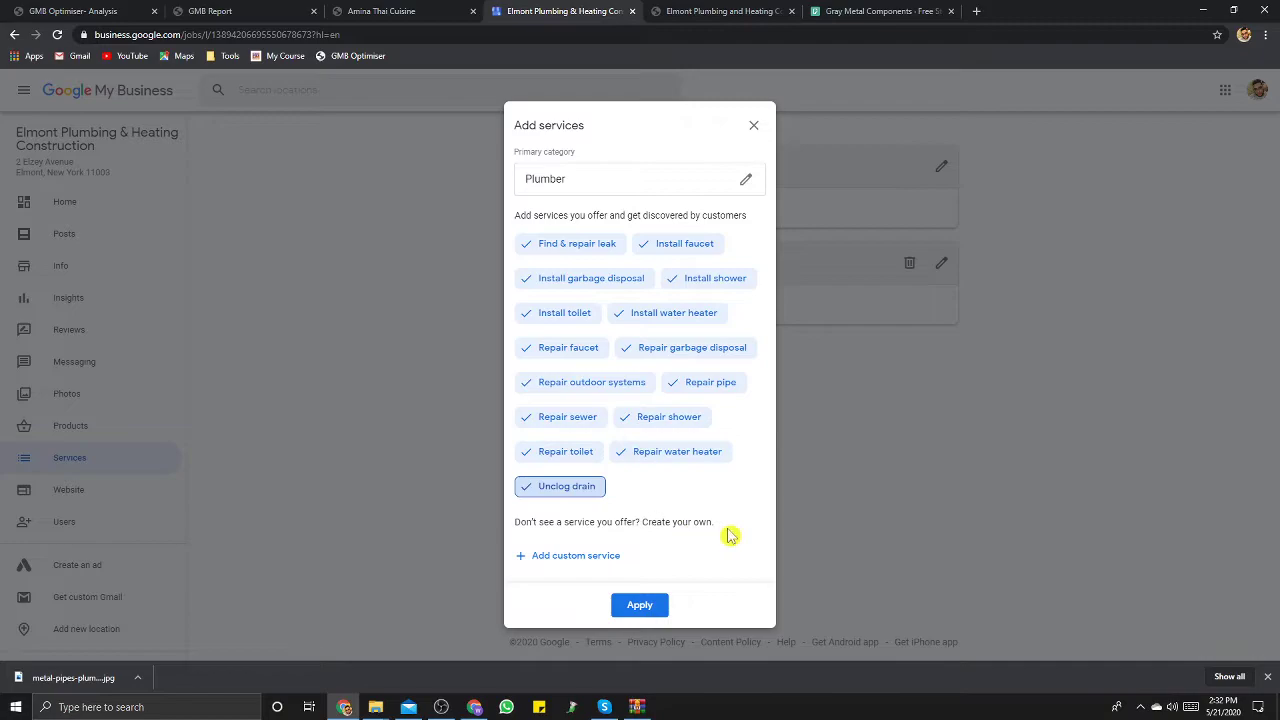
pyautogui.click(545, 556)
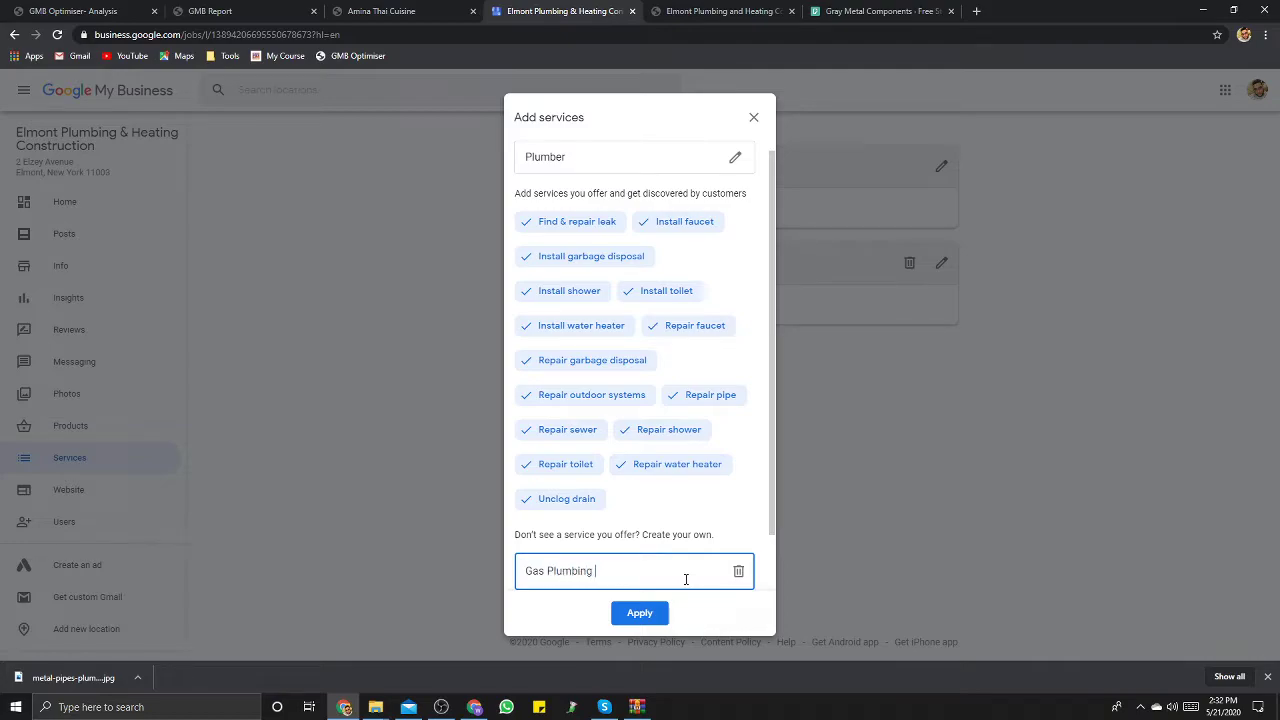
pyautogui.click(658, 613)
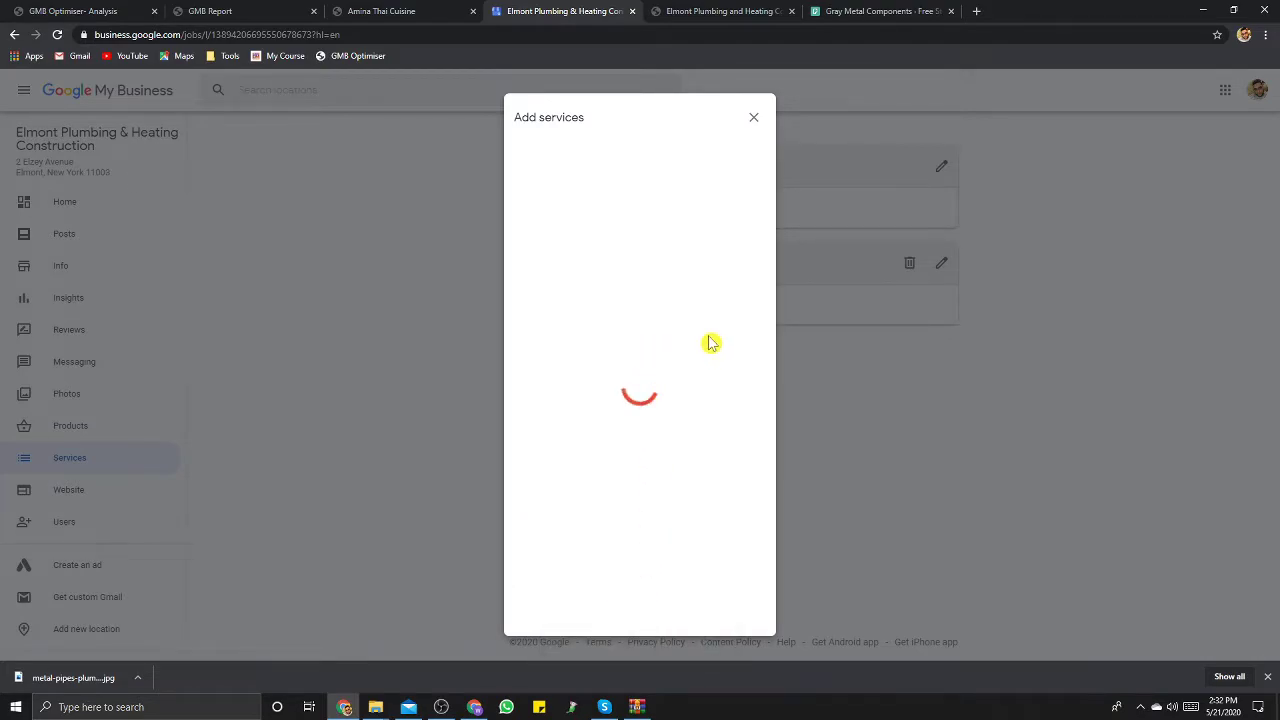
# Step: Try selecting Cleaning and Clean ducts & vents for the Air conditioning repair service category, and close the selection without applying it
pyautogui.scroll(-4, 668, 381)
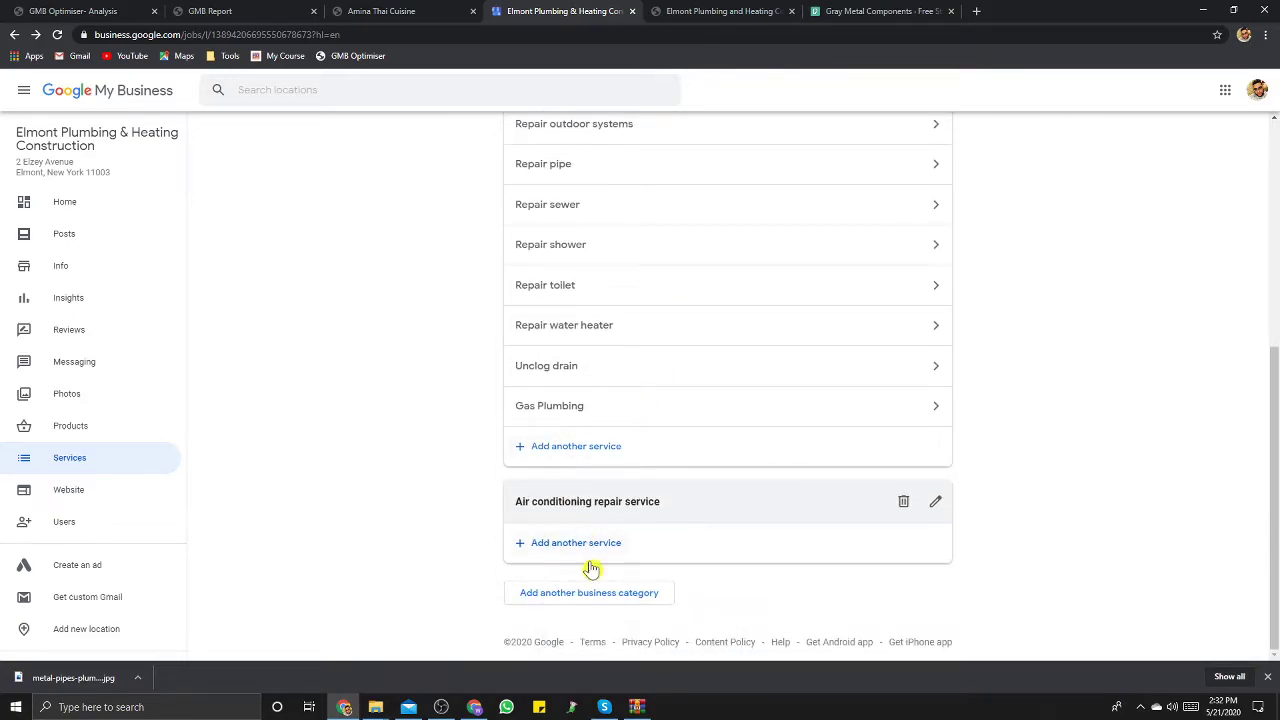
pyautogui.scroll(2, 580, 514)
pyautogui.scroll(-2, 580, 514)
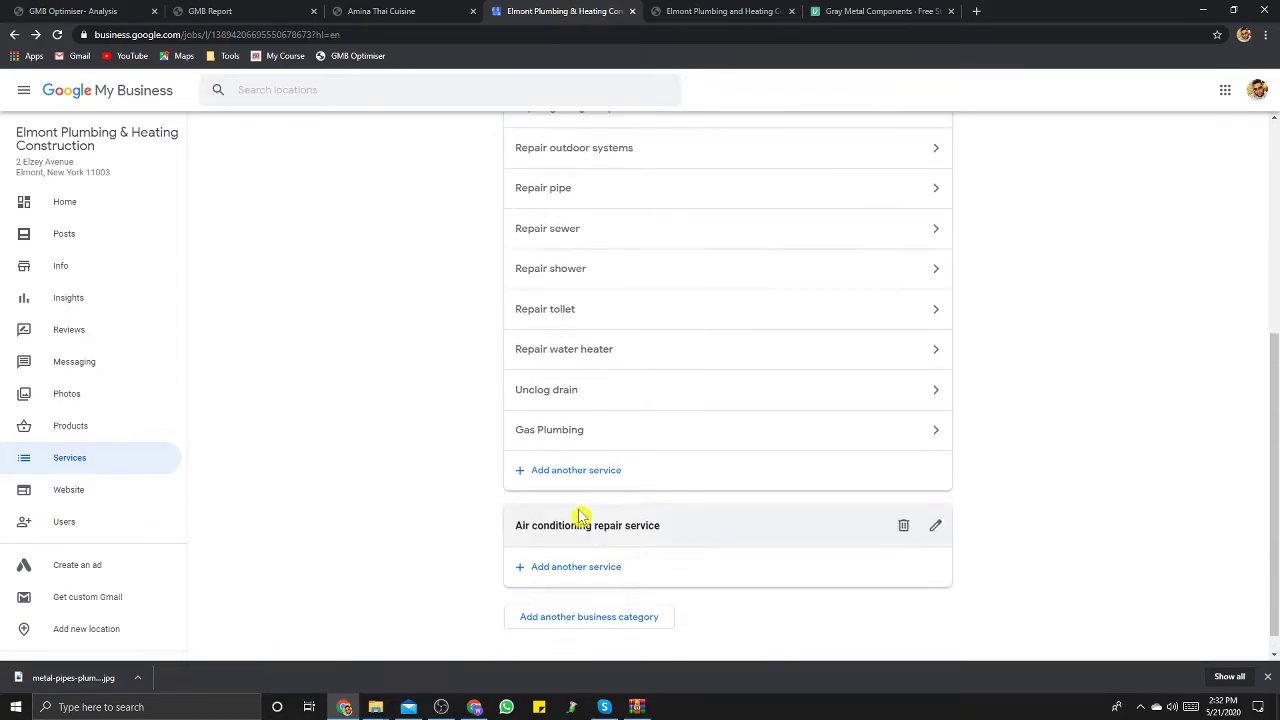
pyautogui.click(580, 542)
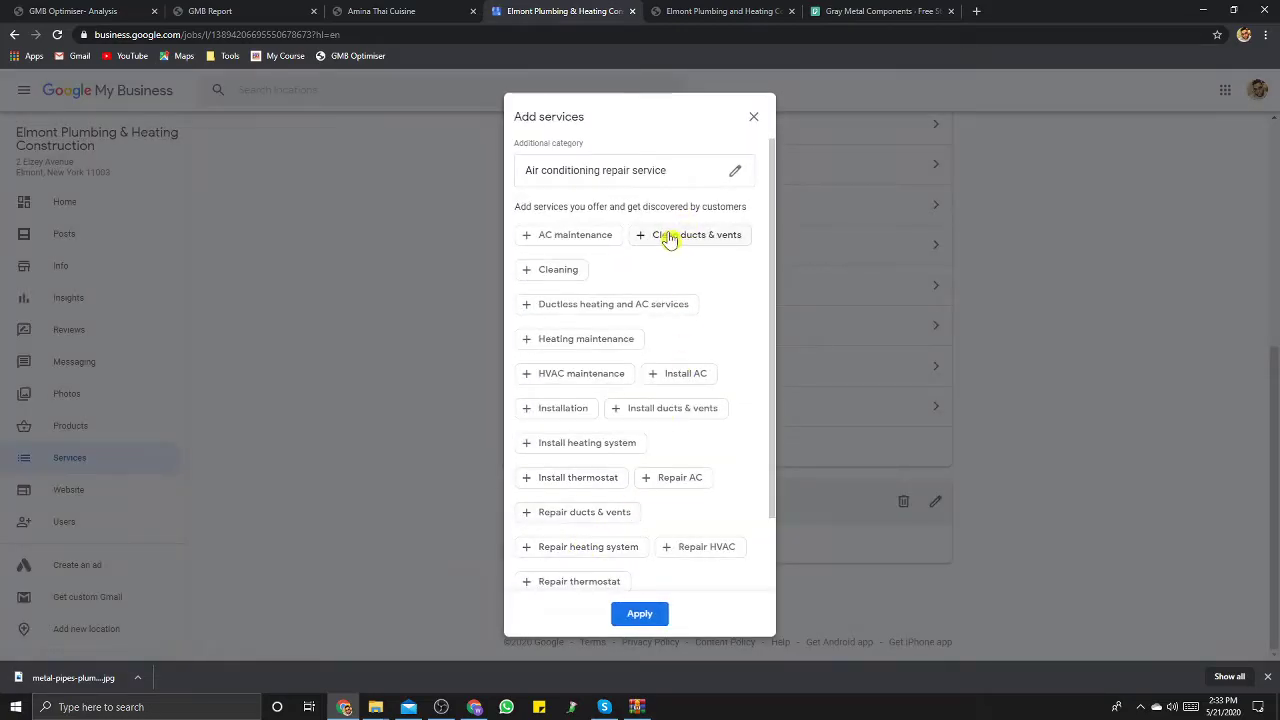
pyautogui.click(531, 274)
pyautogui.click(677, 238)
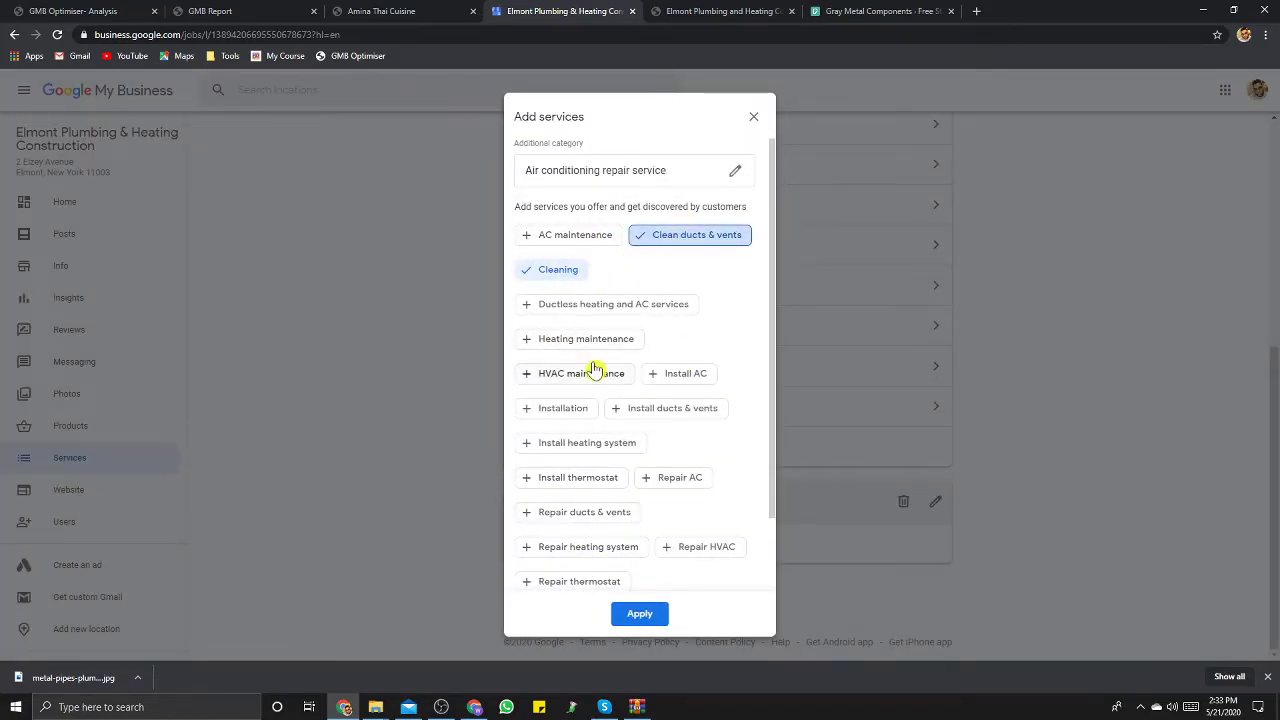
pyautogui.scroll(-1, 595, 368)
pyautogui.scroll(1, 594, 369)
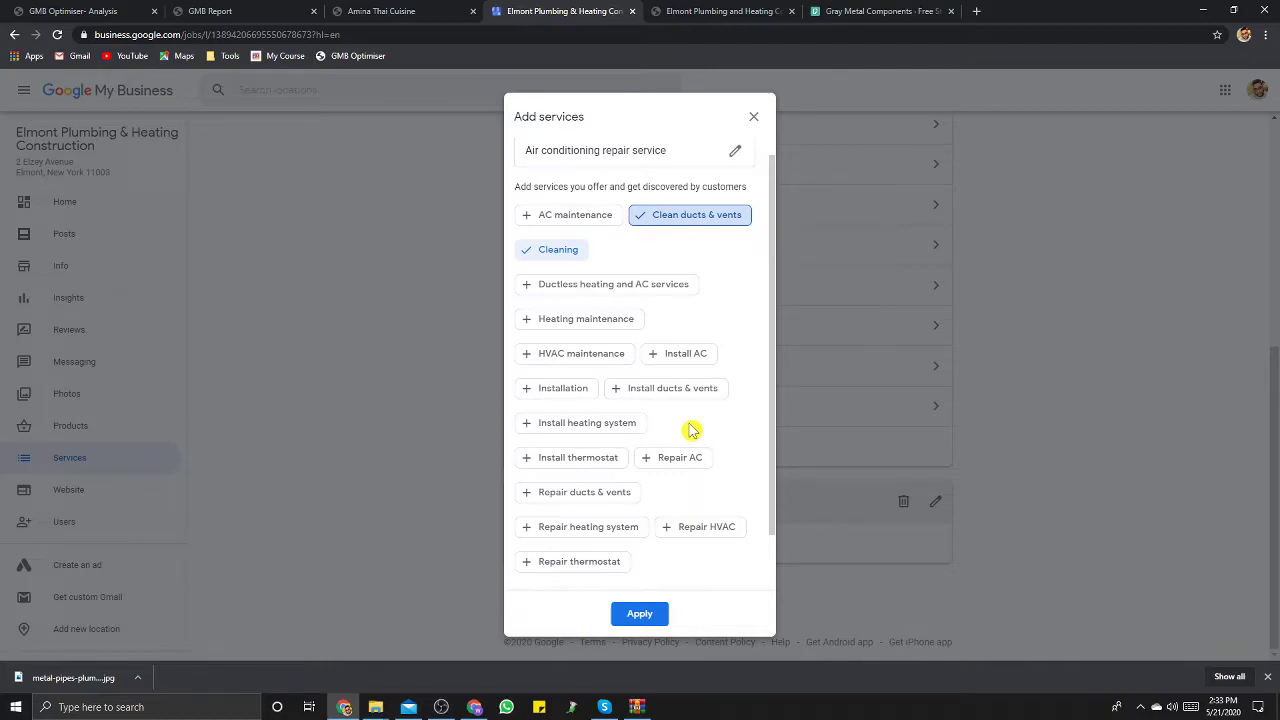
pyautogui.click(755, 119)
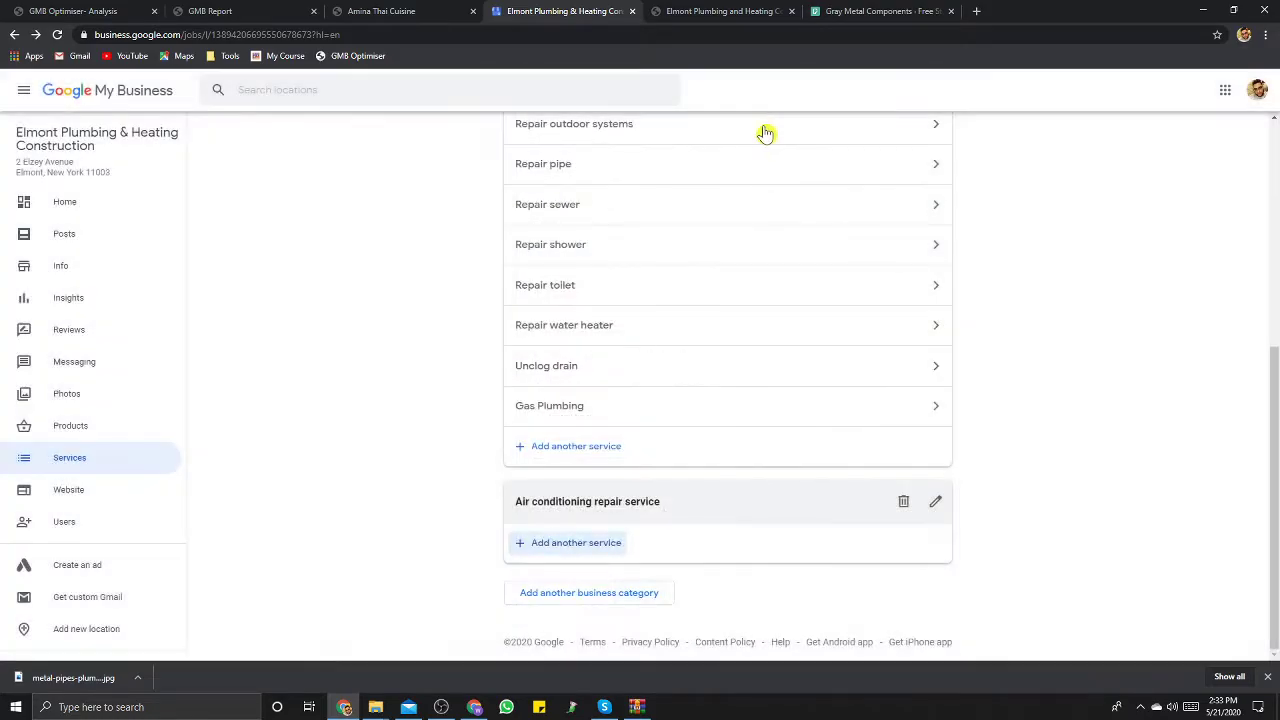
# Step: Edit the attributes in the listing's info: enable Online scheduling and mark Veteran-Led and Women-Led as not applicable
pyautogui.click(16, 35)
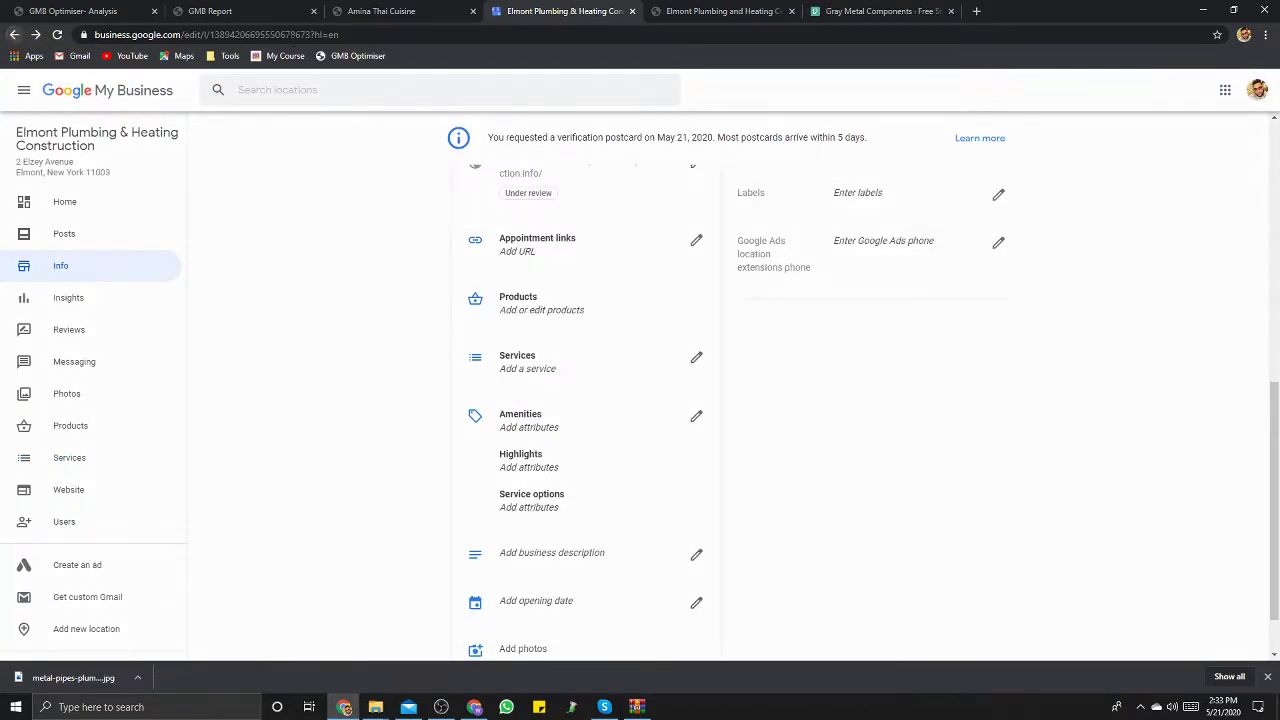
pyautogui.click(563, 445)
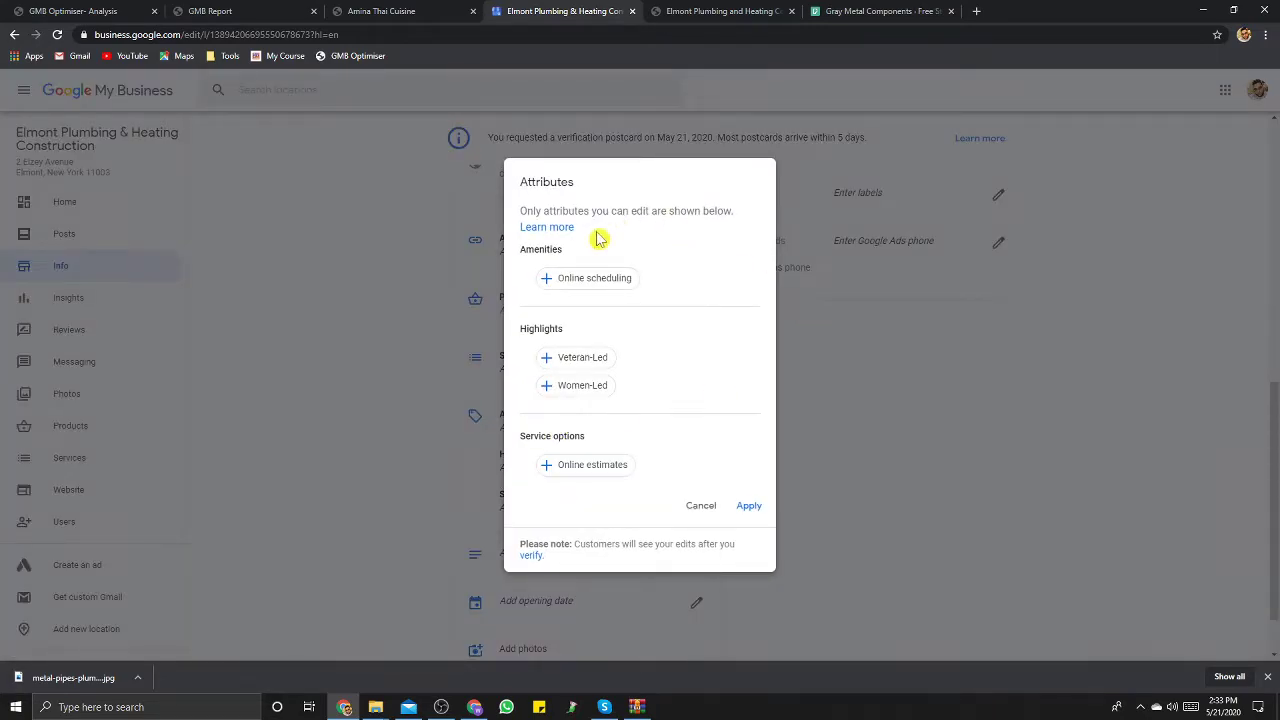
pyautogui.click(576, 287)
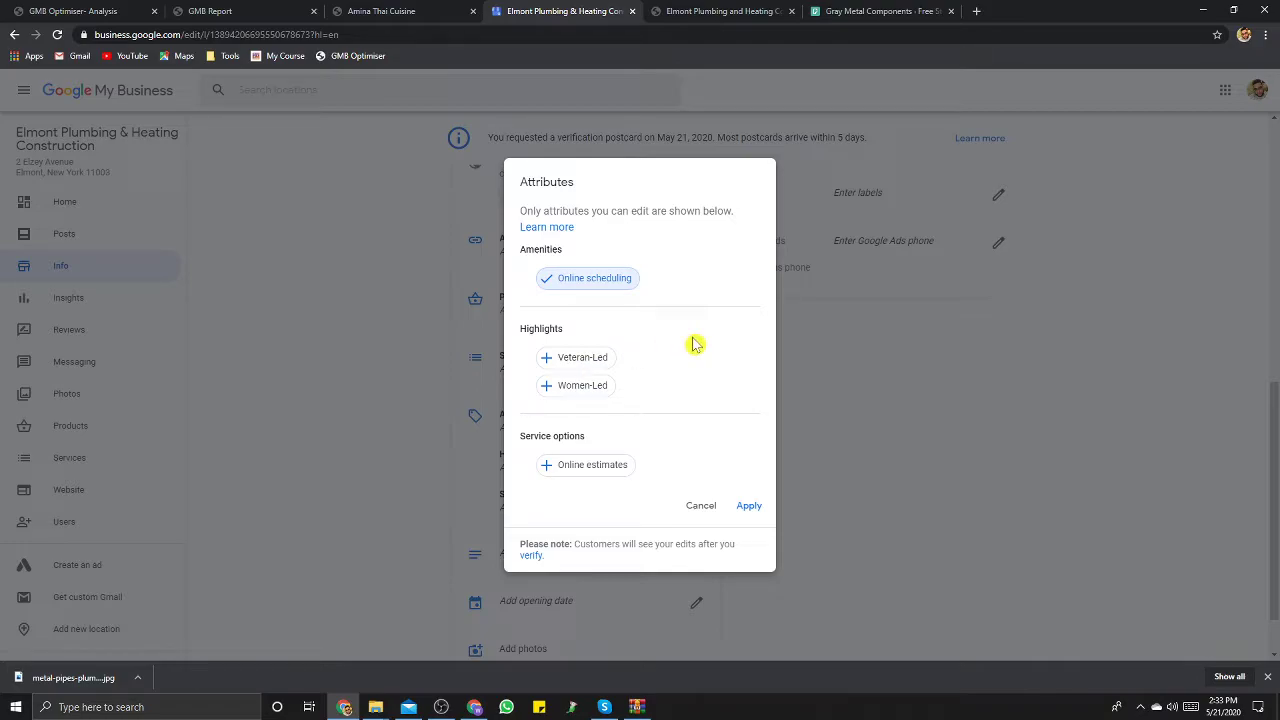
pyautogui.click(557, 368)
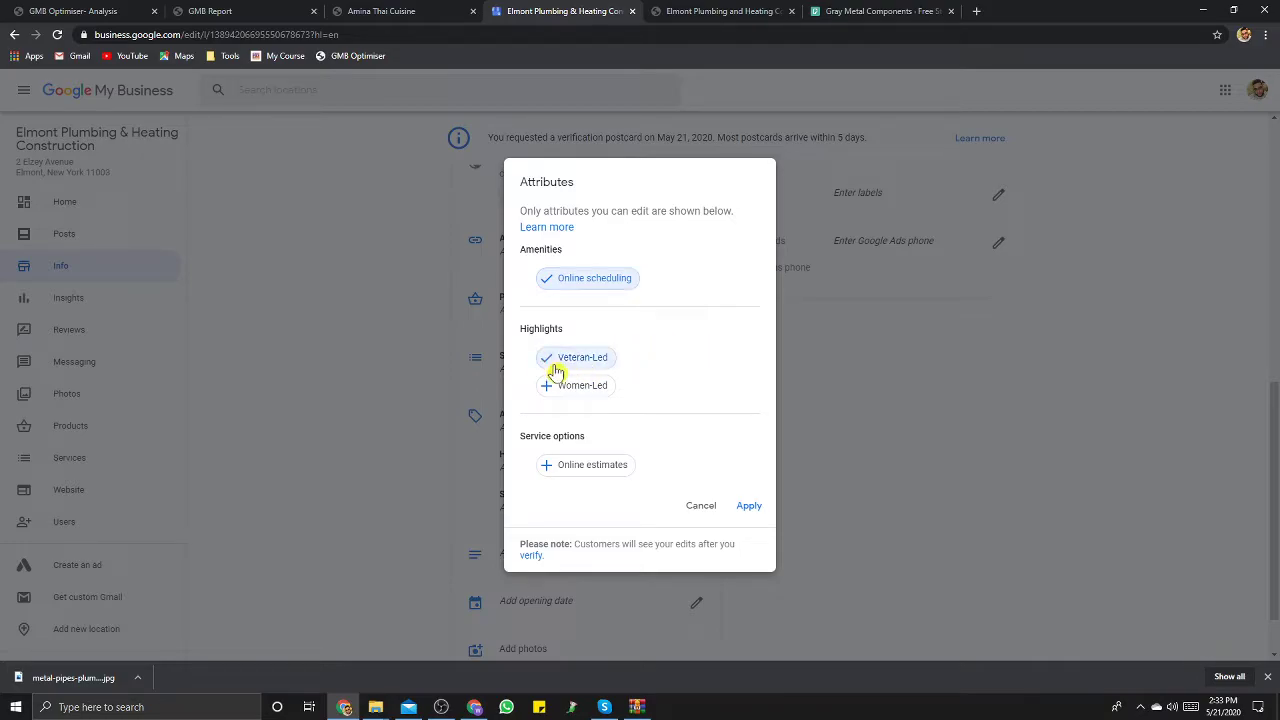
pyautogui.click(558, 368)
pyautogui.click(578, 390)
pyautogui.click(584, 391)
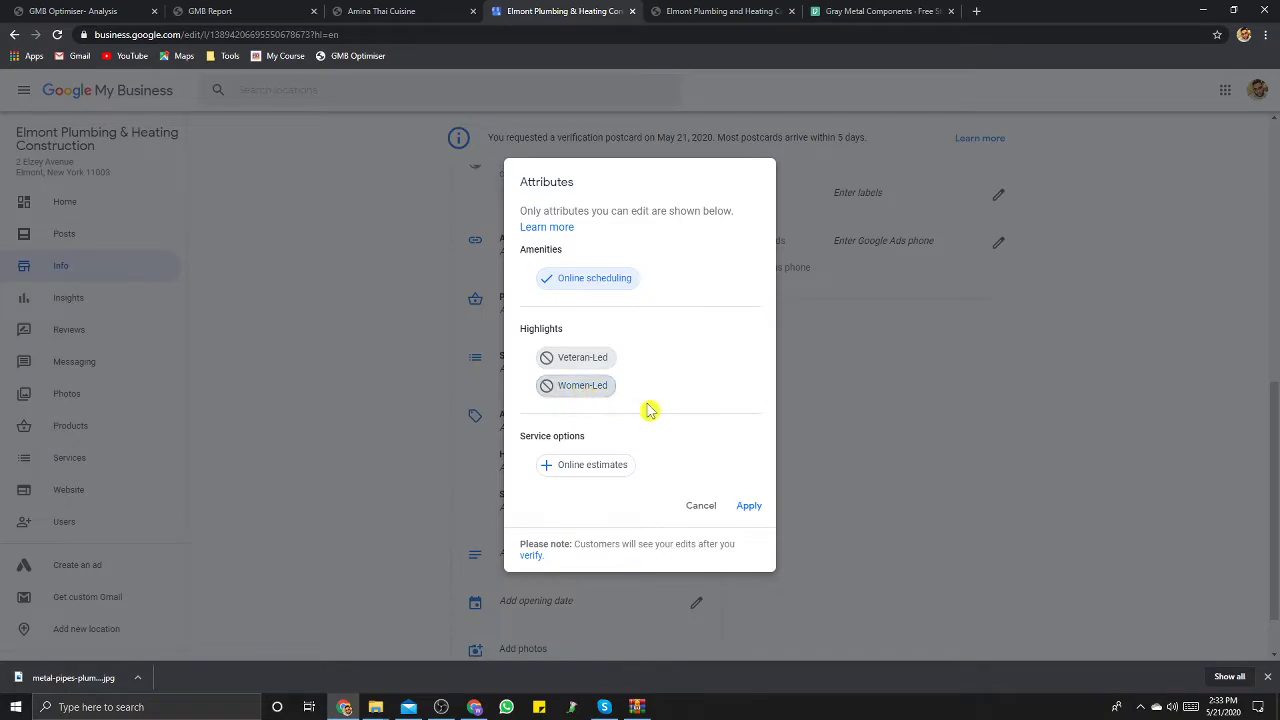
# Step: Cycle the Online estimates service option through its states and mark it as not offered
pyautogui.click(603, 474)
pyautogui.click(570, 468)
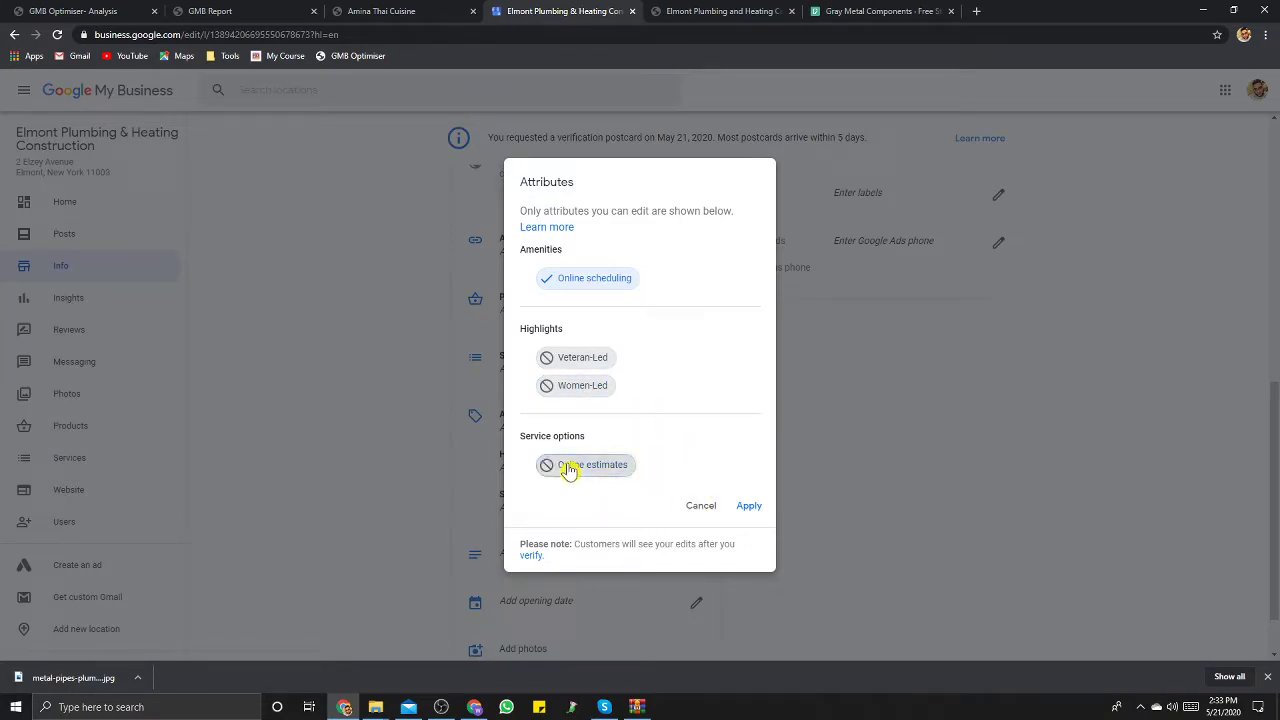
pyautogui.click(584, 472)
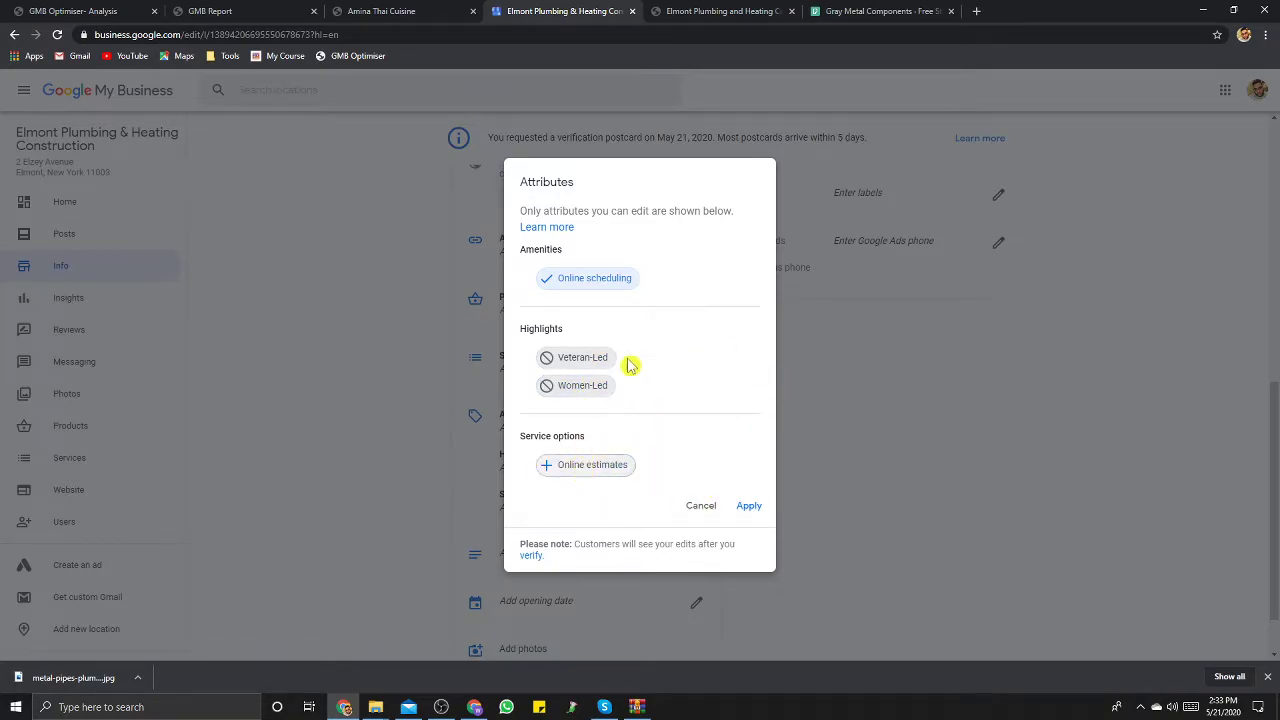
pyautogui.click(547, 475)
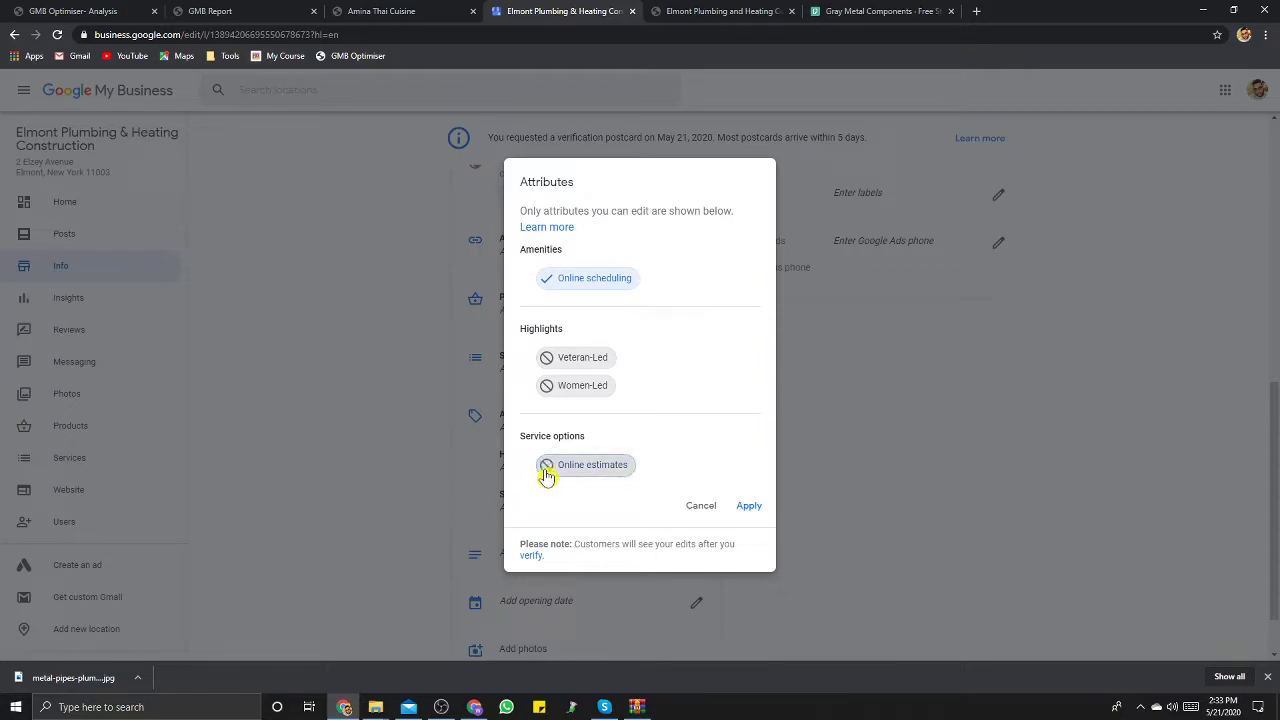
# Step: Clear the Online estimates, Veteran-Led and Women-Led attributes, mark Online scheduling as not offered, and apply the attributes
pyautogui.click(556, 468)
pyautogui.click(562, 366)
pyautogui.click(563, 388)
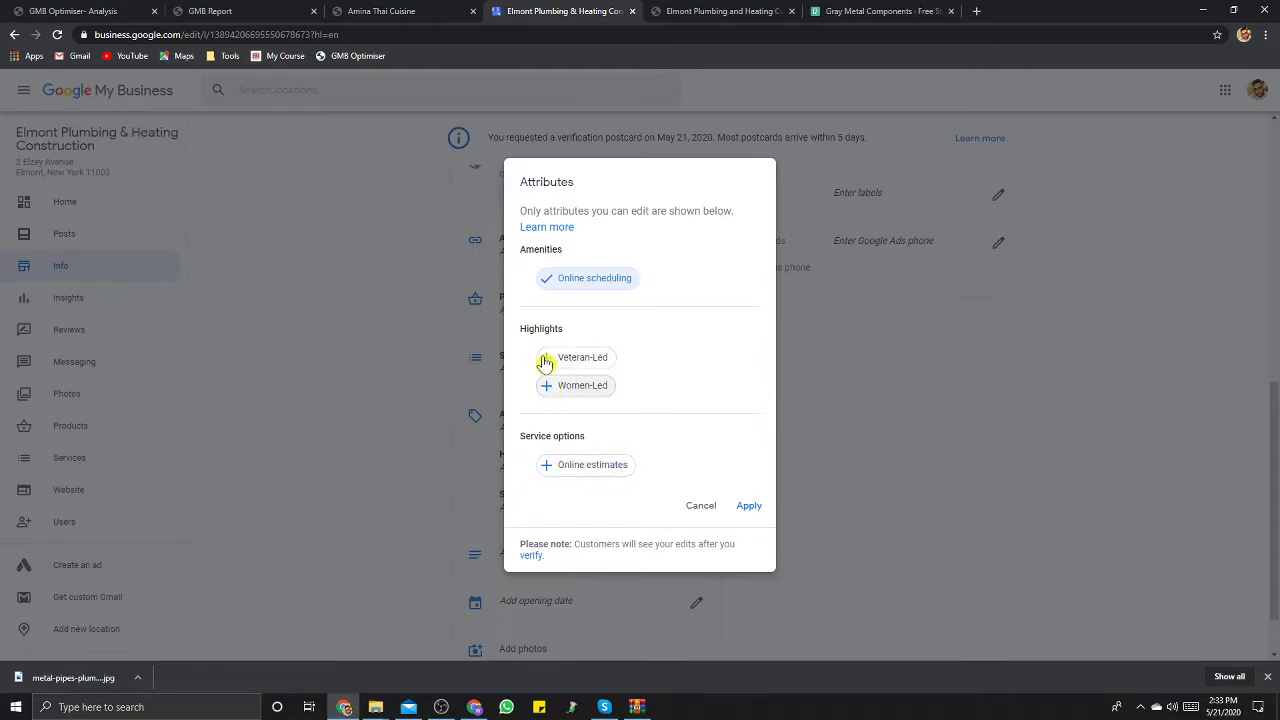
pyautogui.click(585, 281)
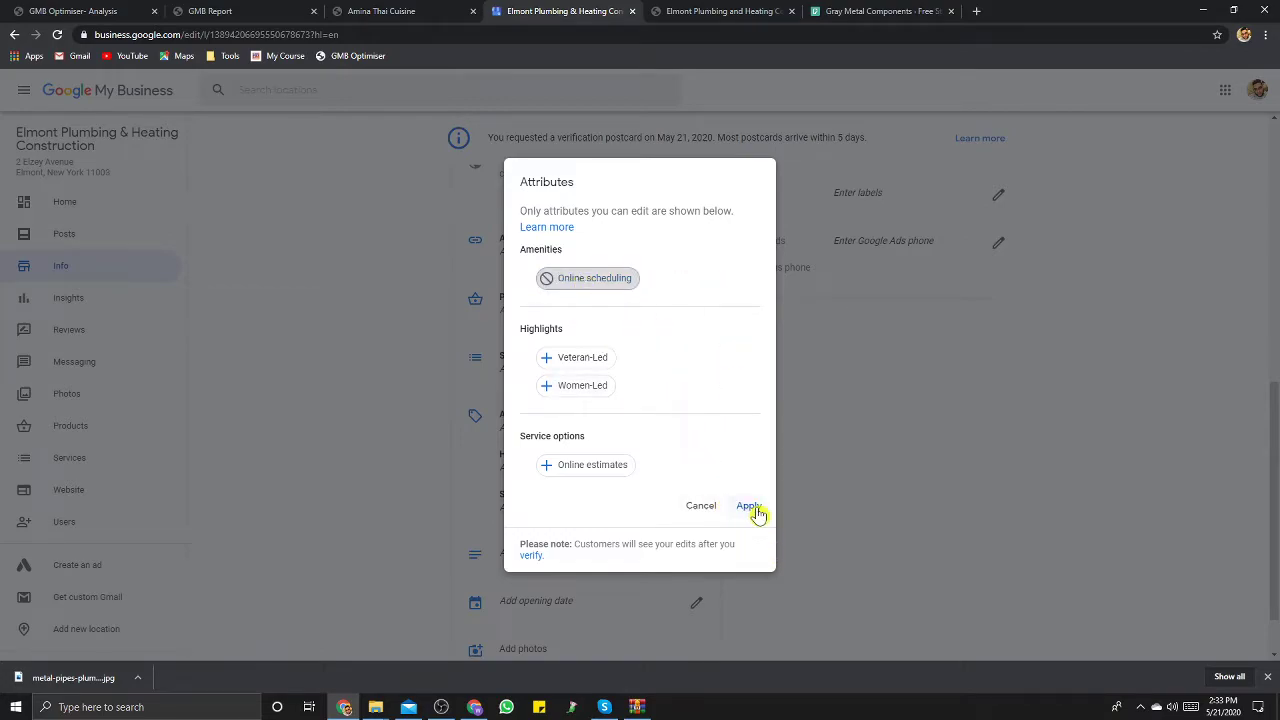
pyautogui.click(750, 507)
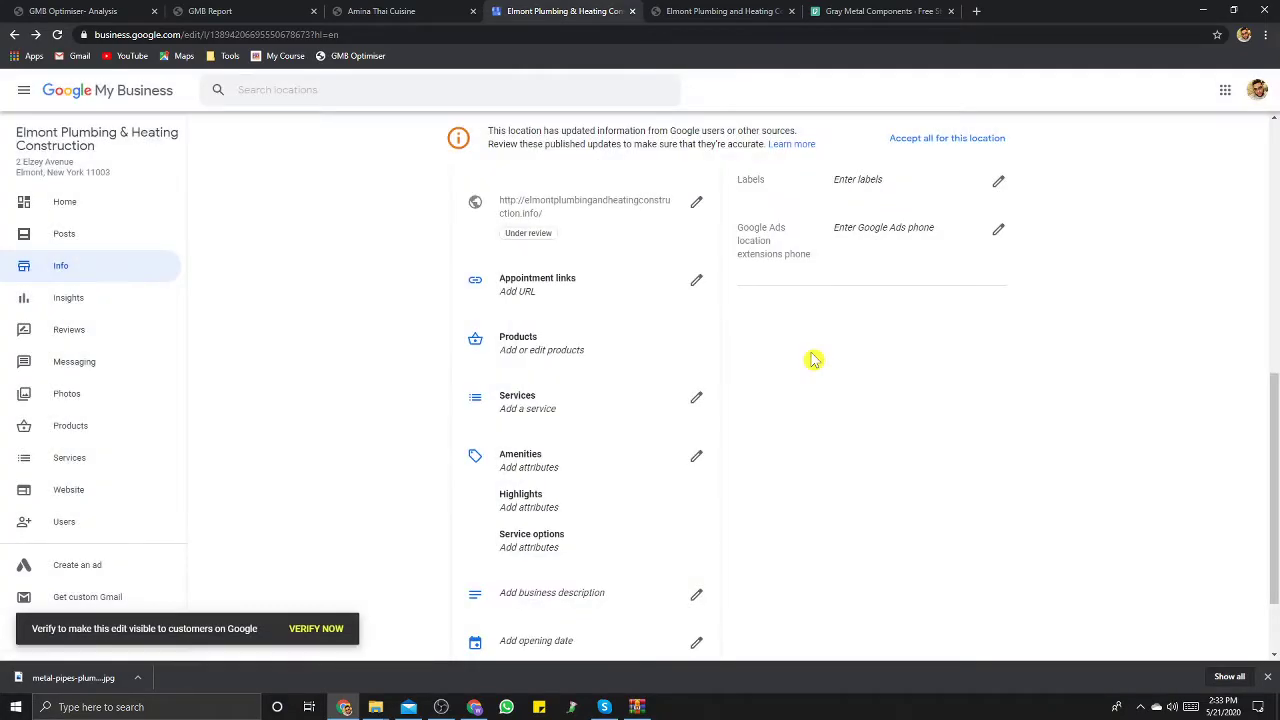
# Step: Open the business description for editing and copy the About paragraph from the Elmont Plumbing and Heating Construction website
pyautogui.scroll(-2, 697, 397)
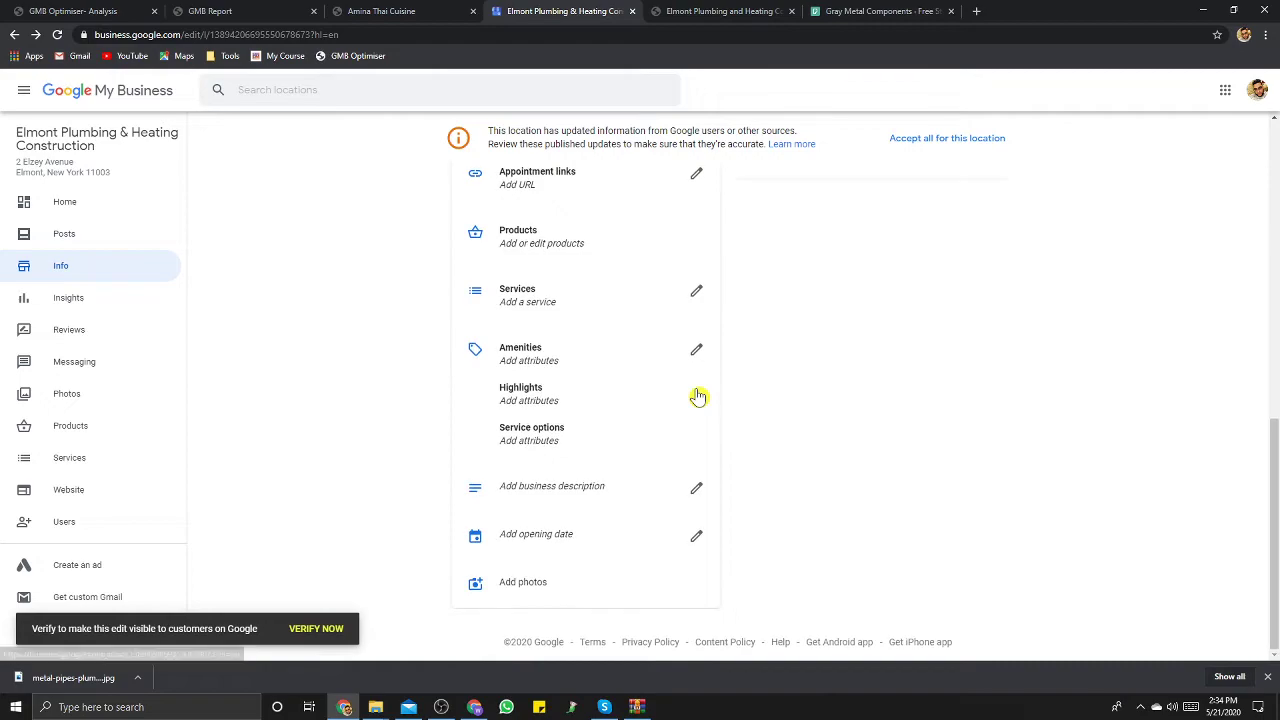
pyautogui.click(537, 497)
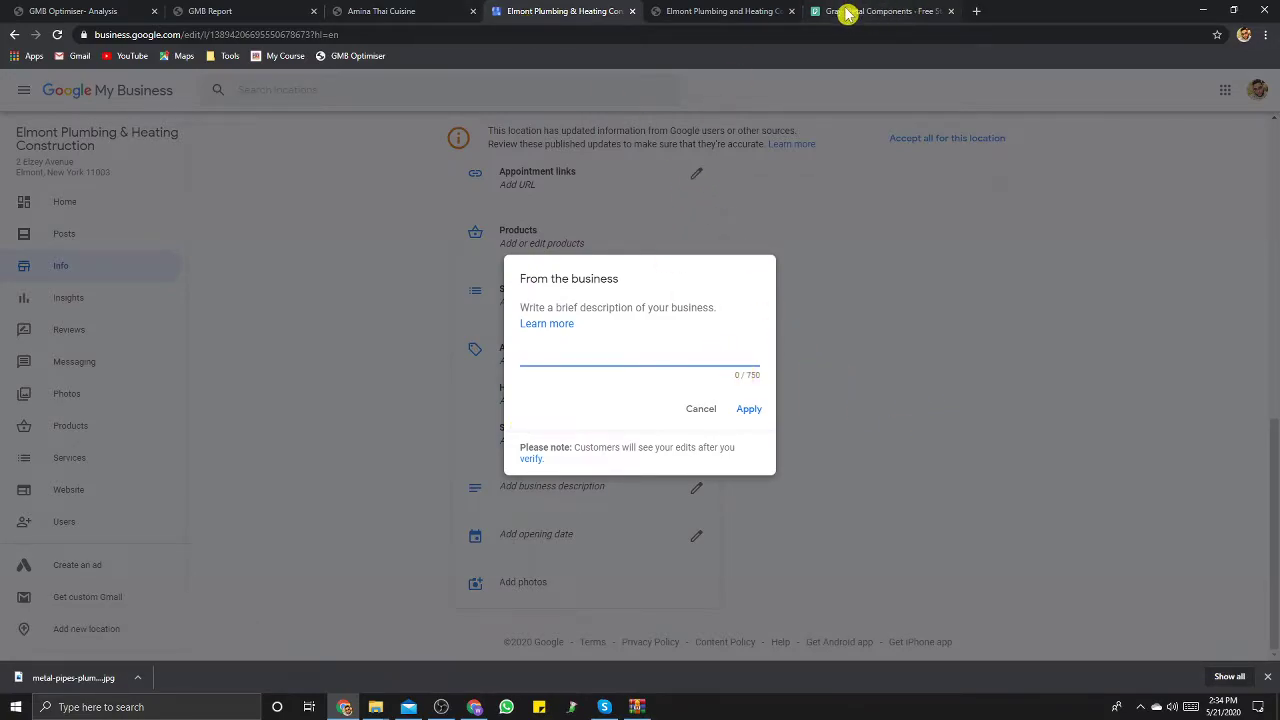
pyautogui.click(700, 12)
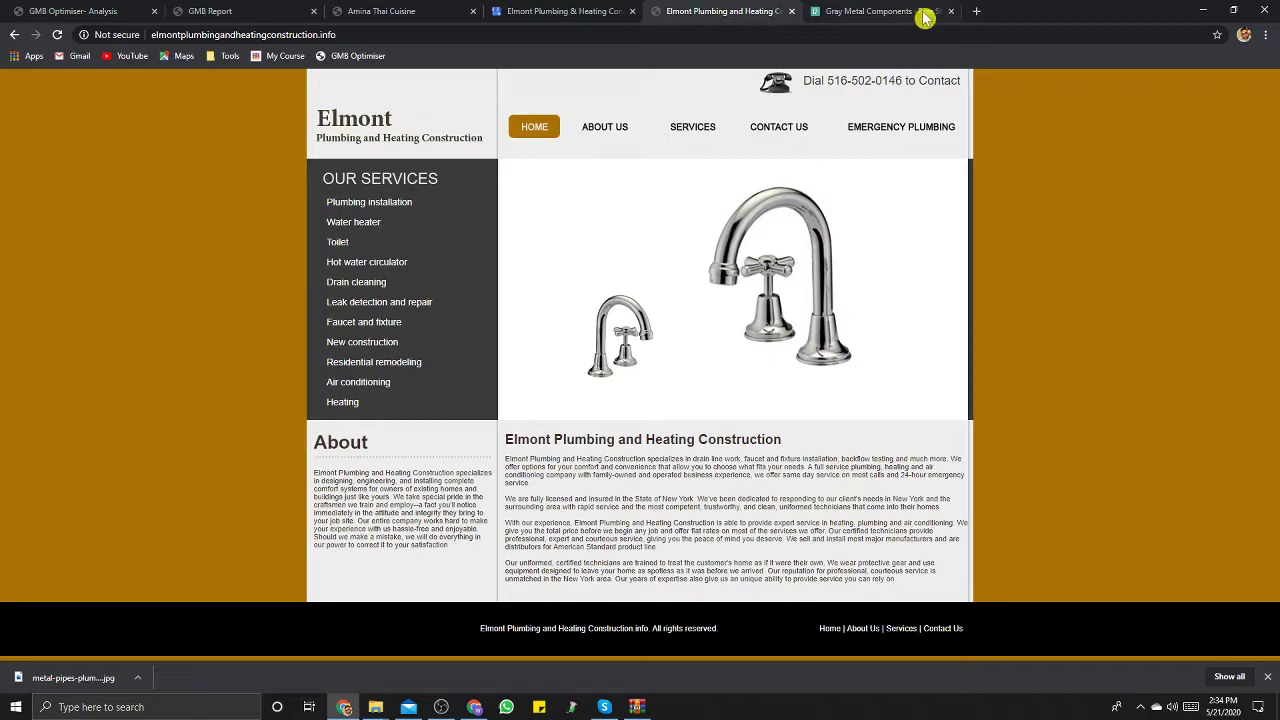
pyautogui.moveTo(918, 586); pyautogui.dragTo(505, 467)
pyautogui.click(255, 510)
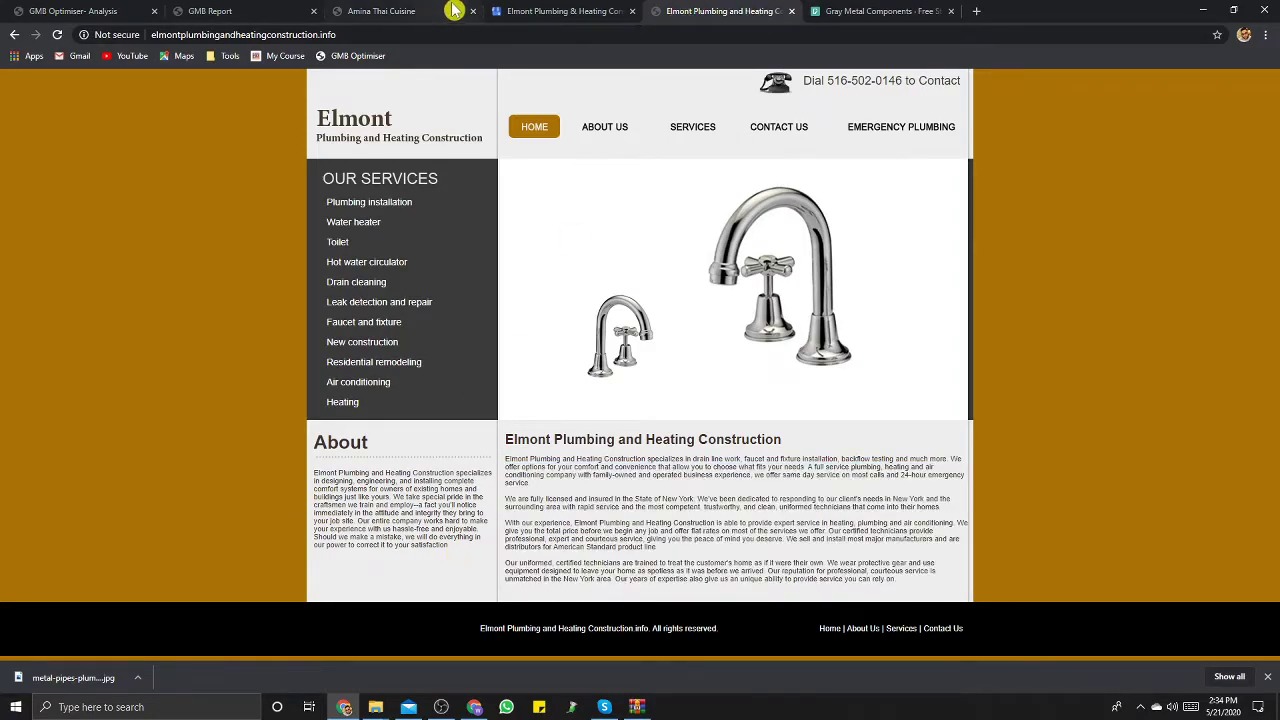
pyautogui.click(205, 11)
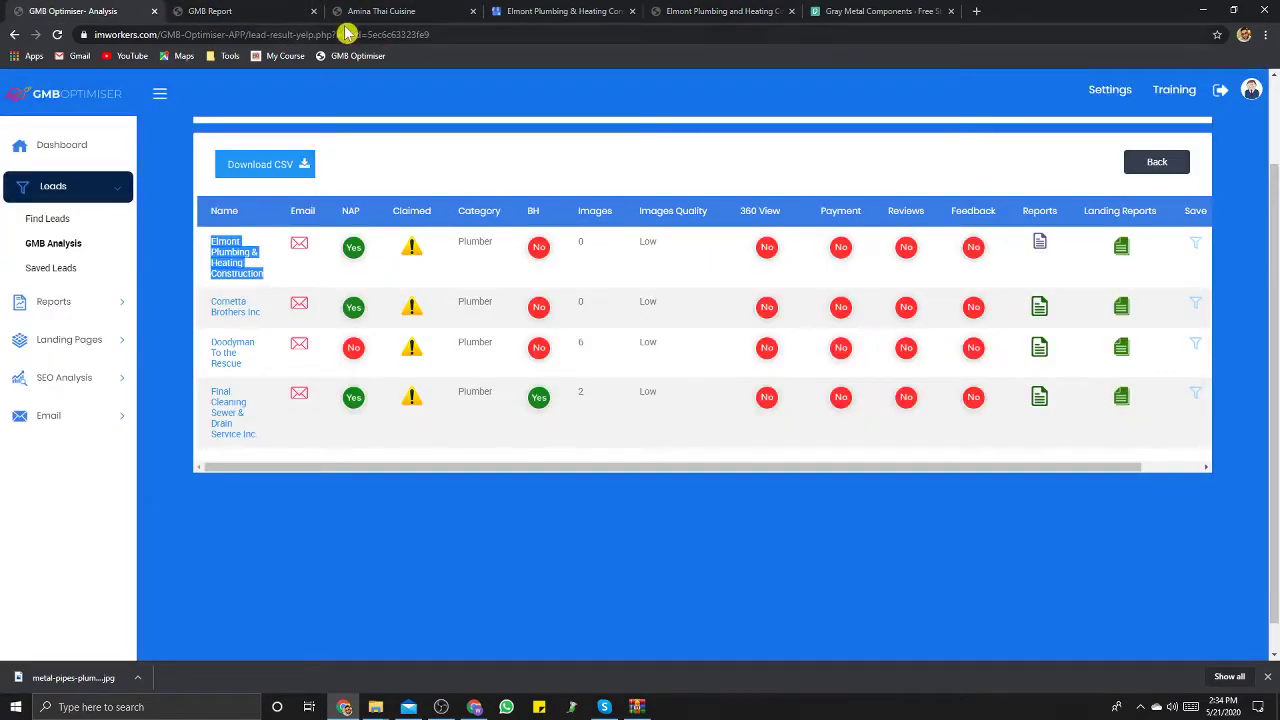
# Step: Paste the copied About paragraph into the listing's business description and apply it
pyautogui.click(545, 11)
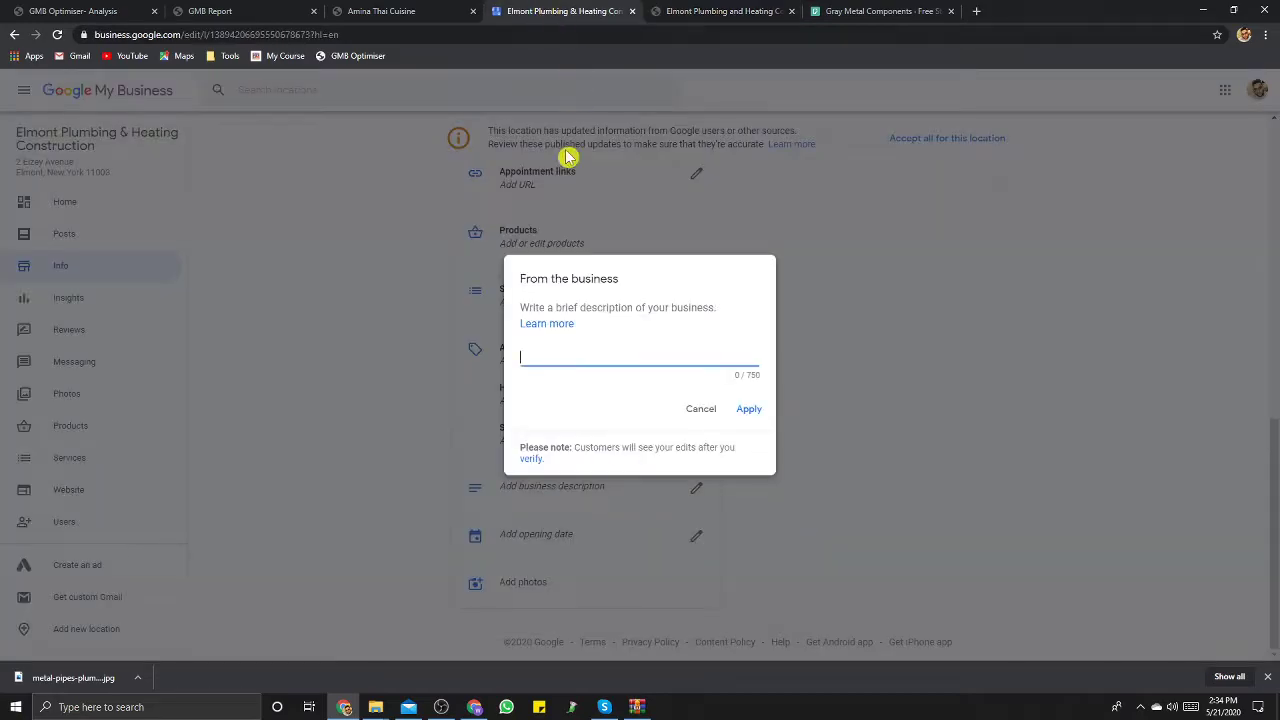
pyautogui.rightClick(575, 358)
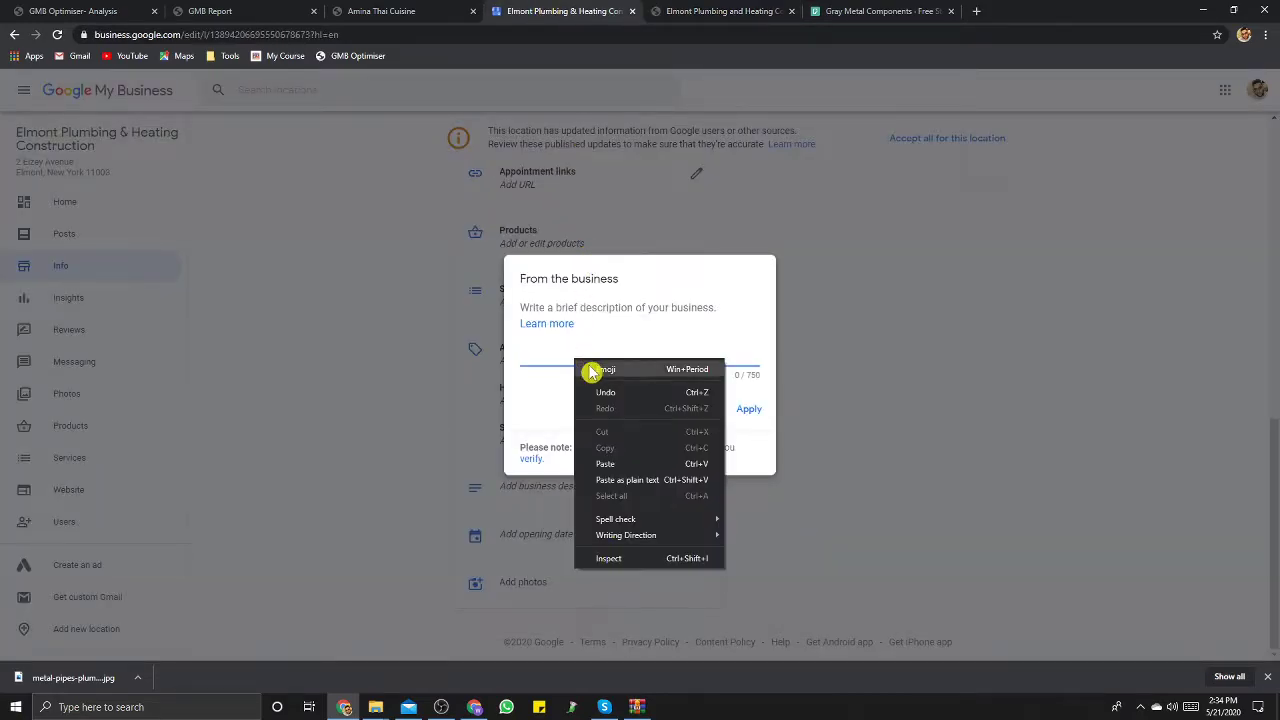
pyautogui.click(628, 466)
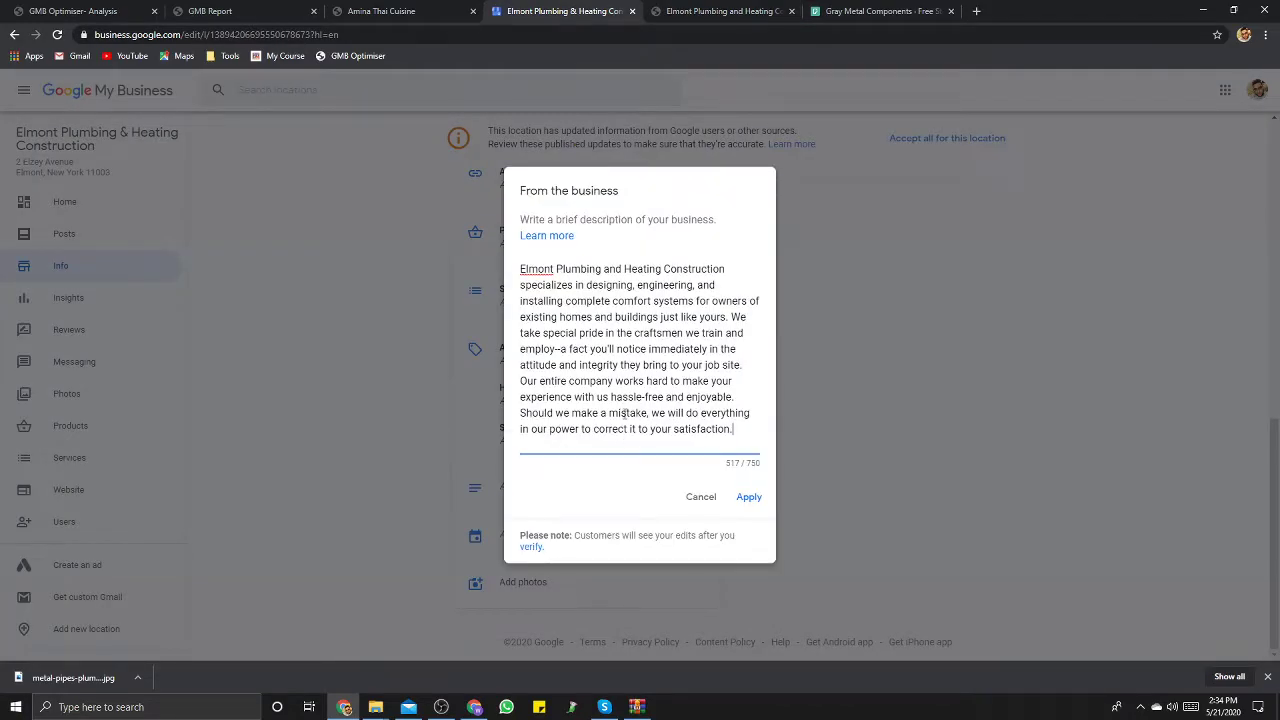
pyautogui.rightClick(537, 269)
pyautogui.click(590, 256)
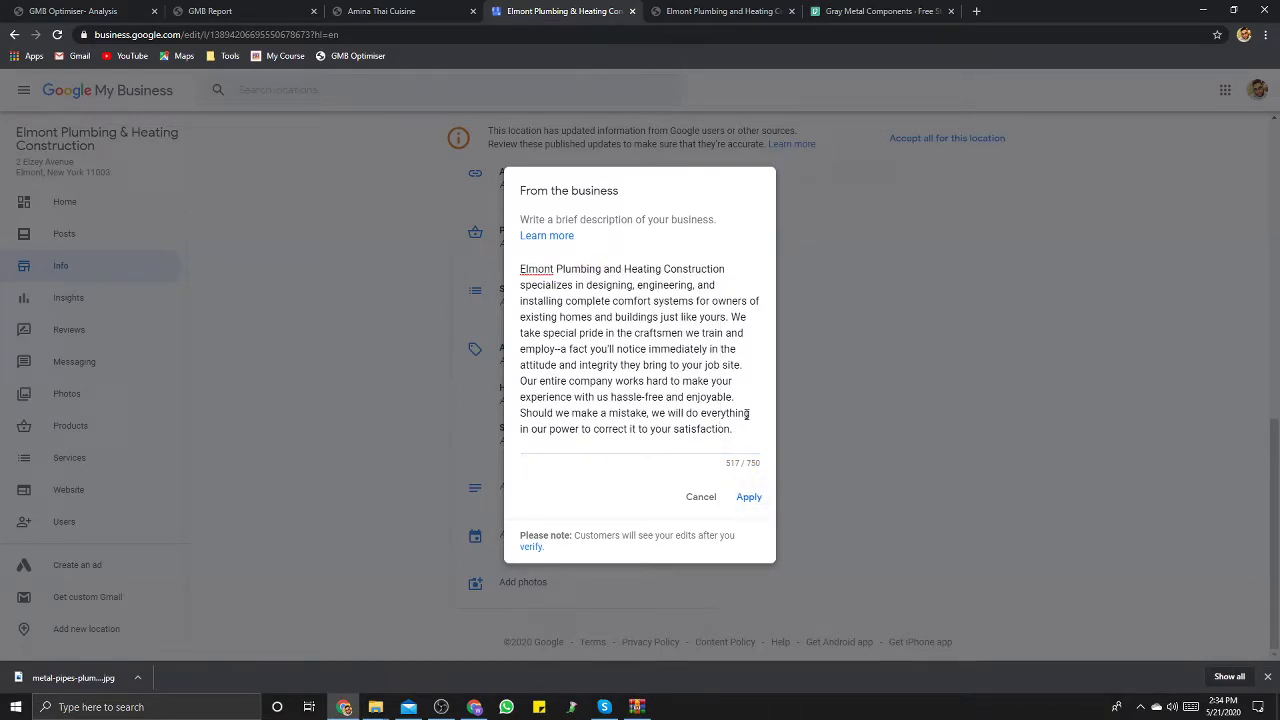
pyautogui.click(755, 499)
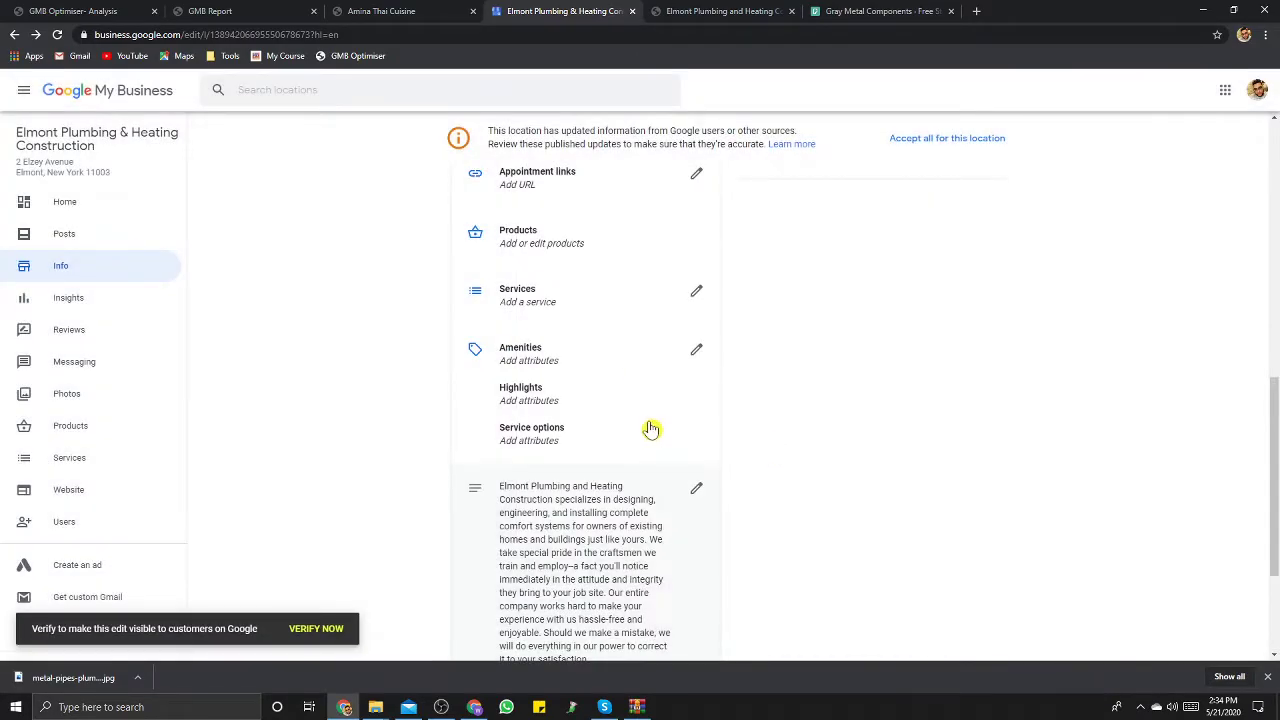
# Step: Start adding the business opening date, entering 22 as the year and choosing May as the month
pyautogui.scroll(-3, 651, 429)
pyautogui.click(553, 540)
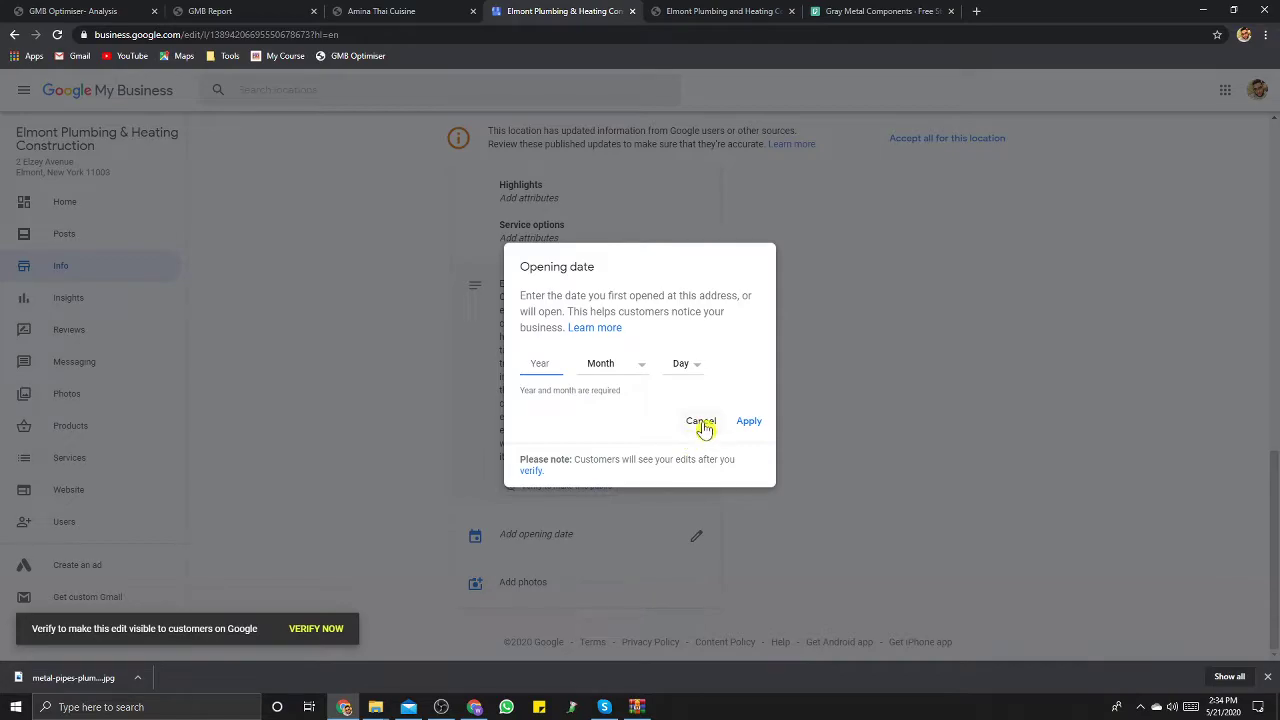
pyautogui.click(700, 421)
pyautogui.click(525, 524)
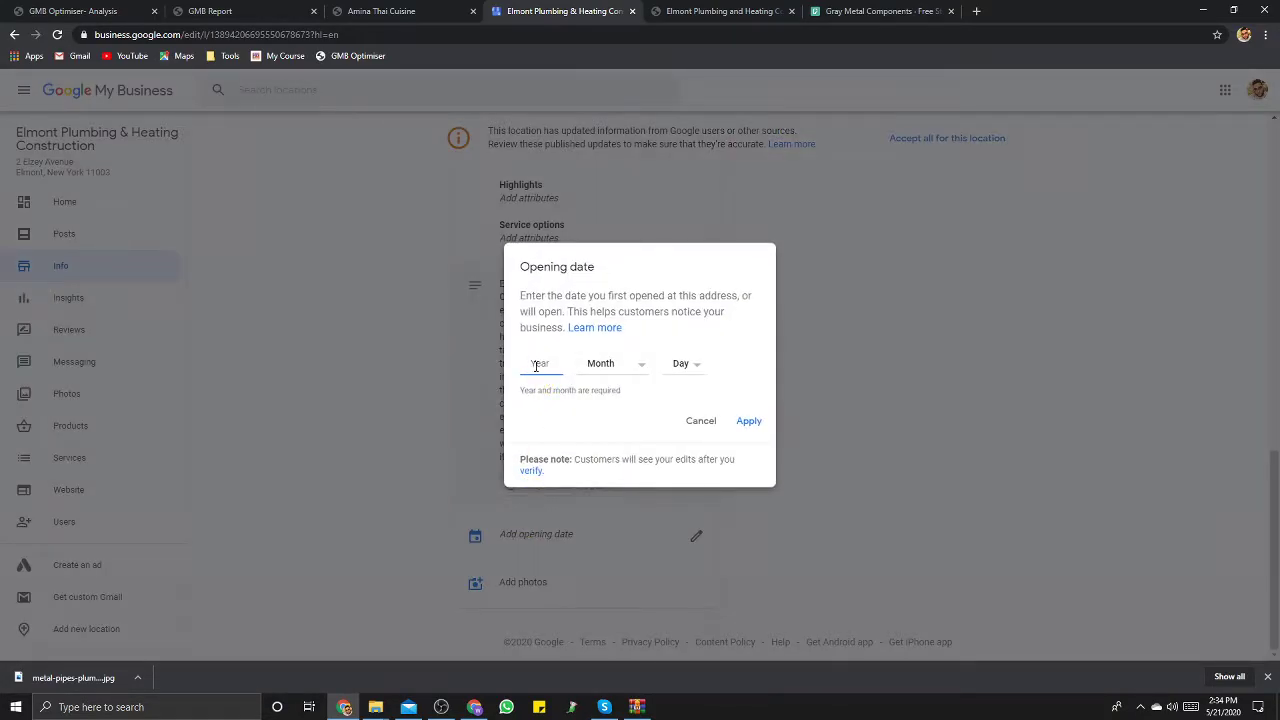
pyautogui.press('Tab')
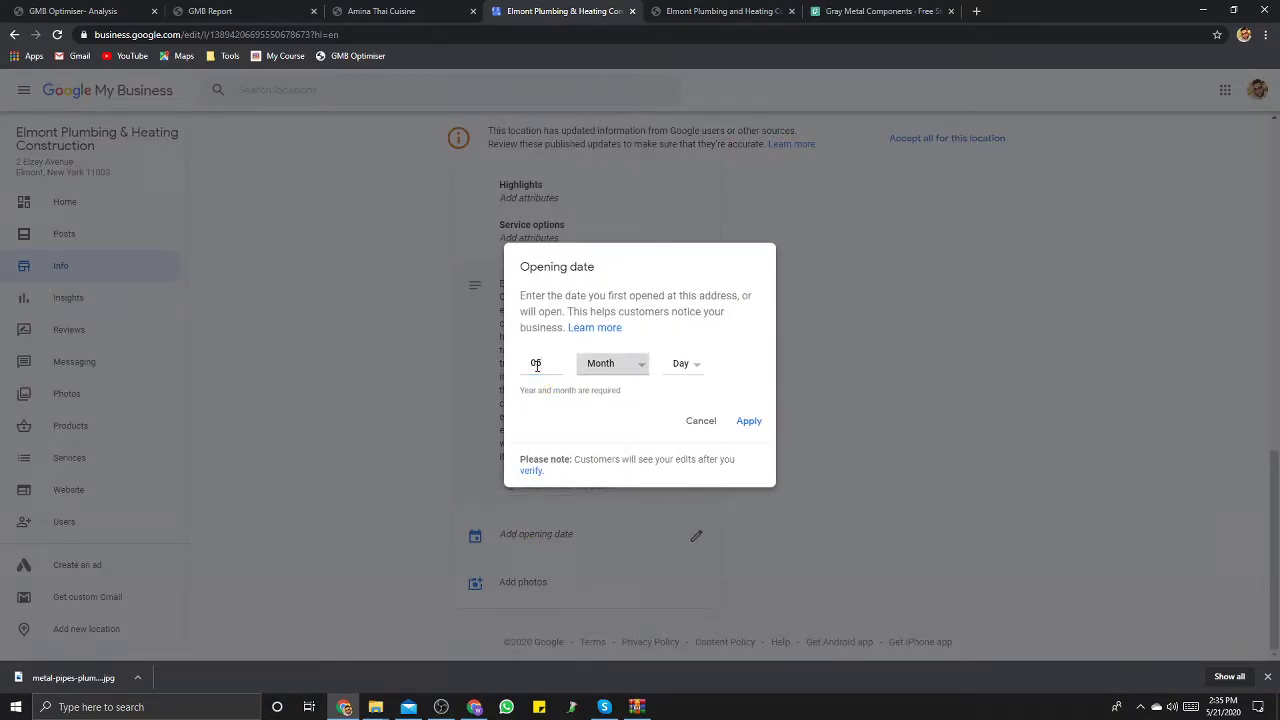
pyautogui.click(643, 365)
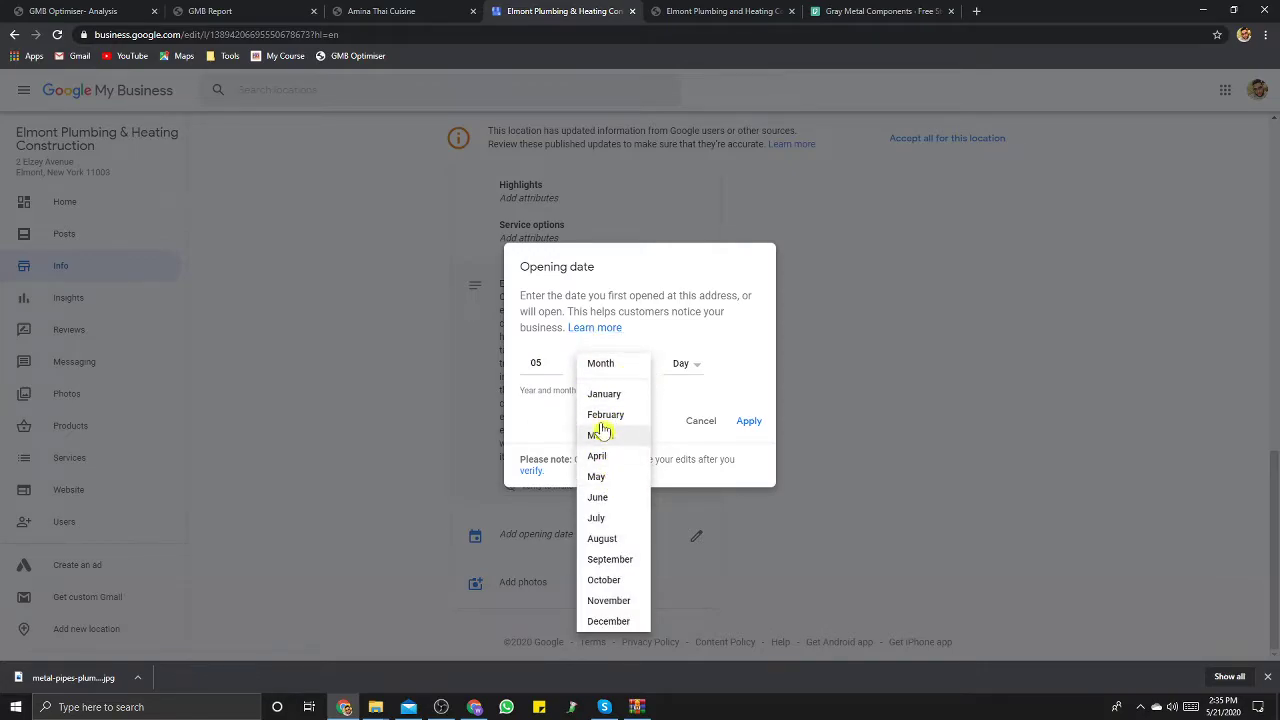
pyautogui.click(526, 363)
pyautogui.doubleClick(522, 364)
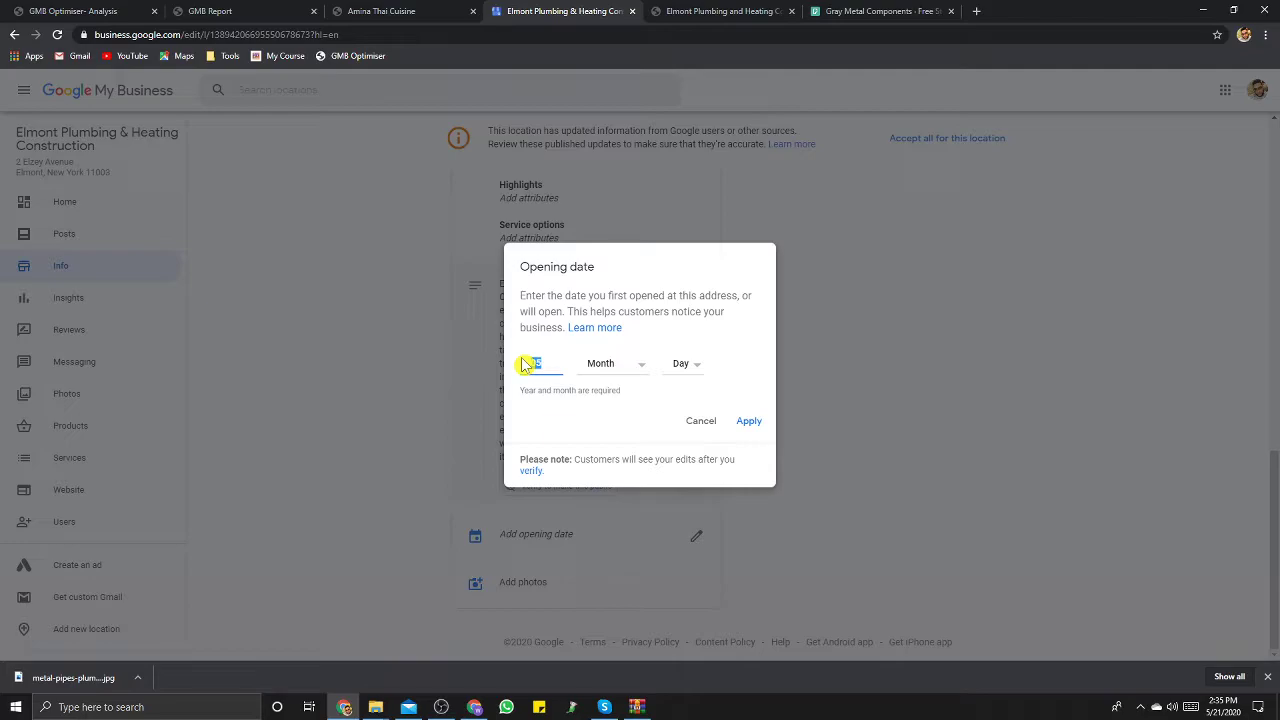
pyautogui.press('Tab')
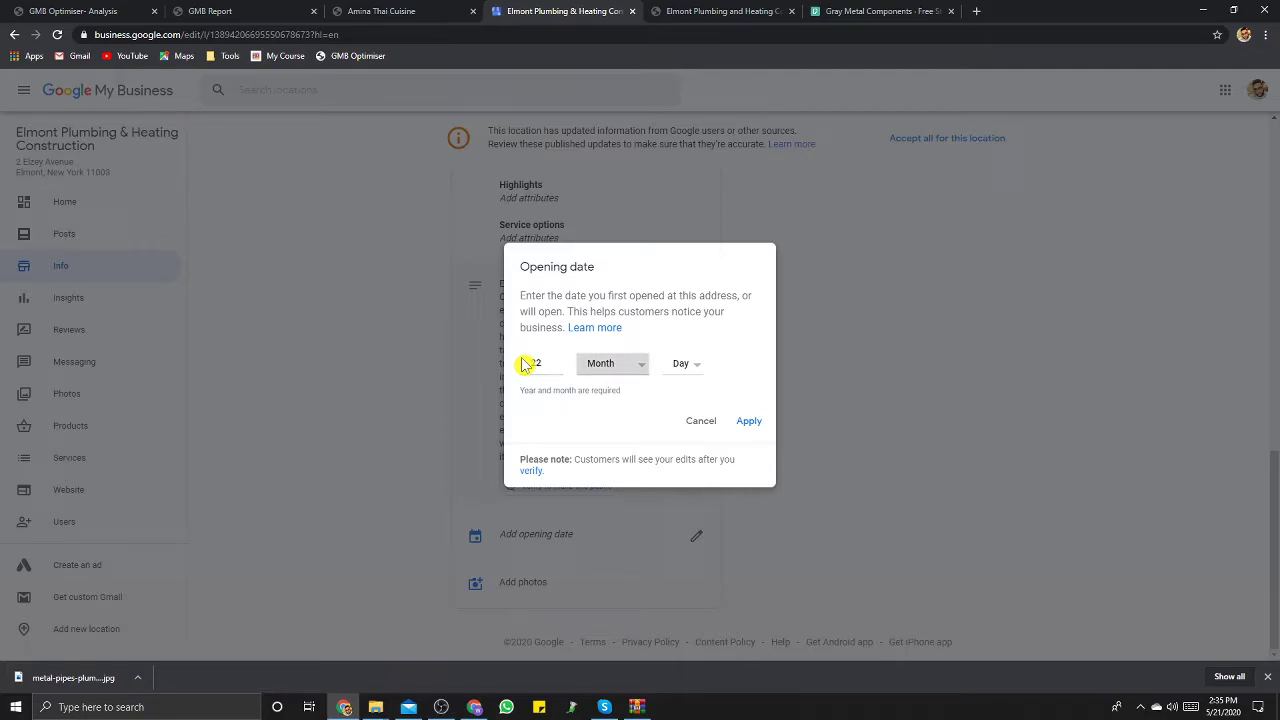
pyautogui.click(626, 364)
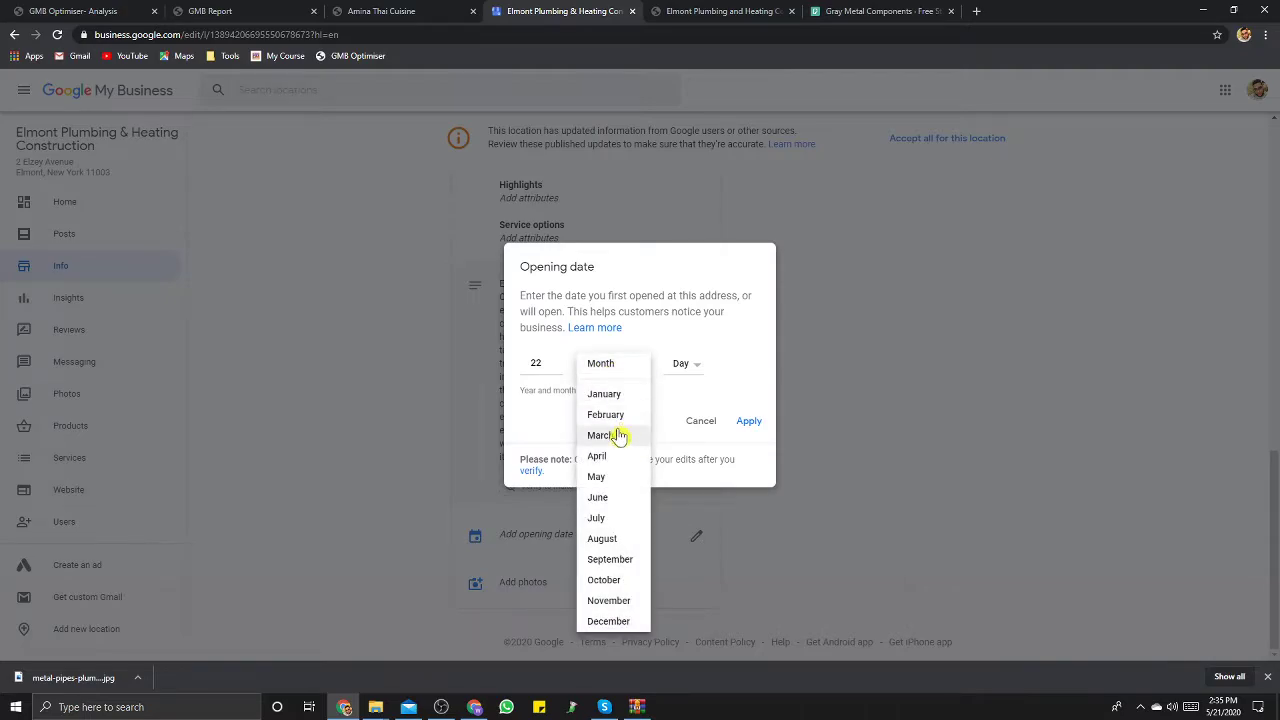
pyautogui.click(605, 480)
# Step: Set the opening date's year to 2002 and its day to 22, and apply the date
pyautogui.click(686, 365)
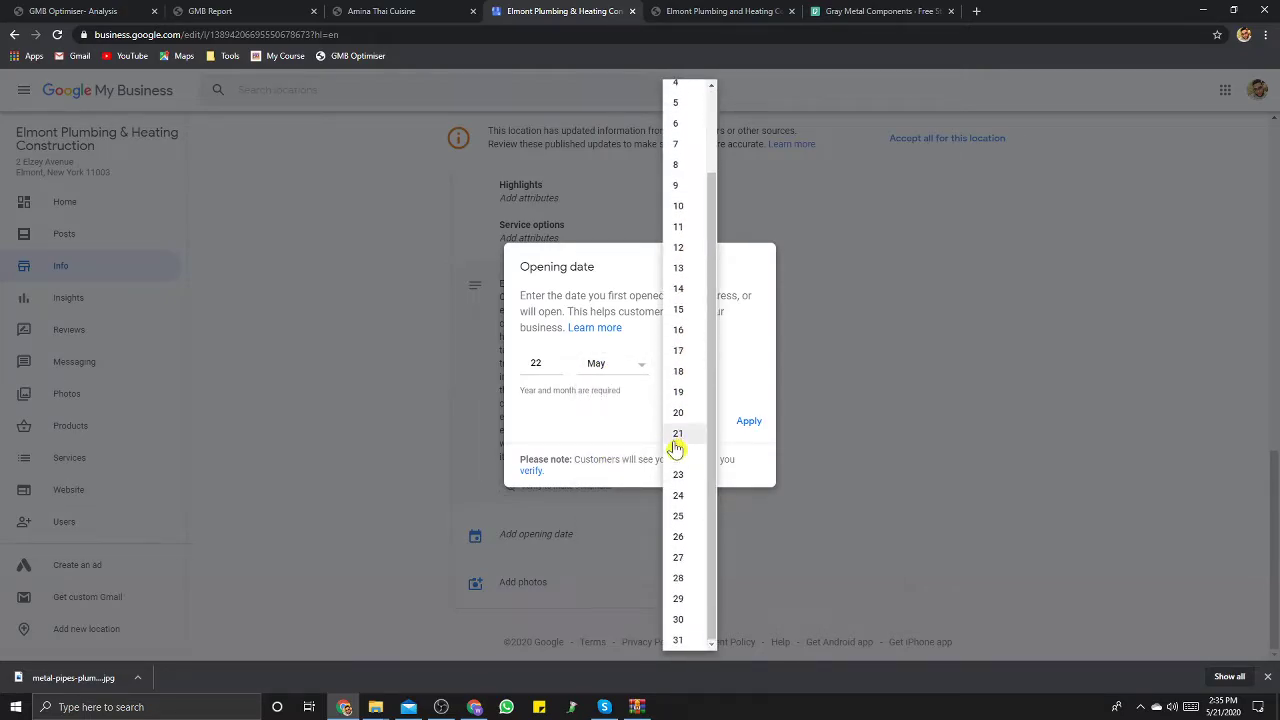
pyautogui.click(690, 121)
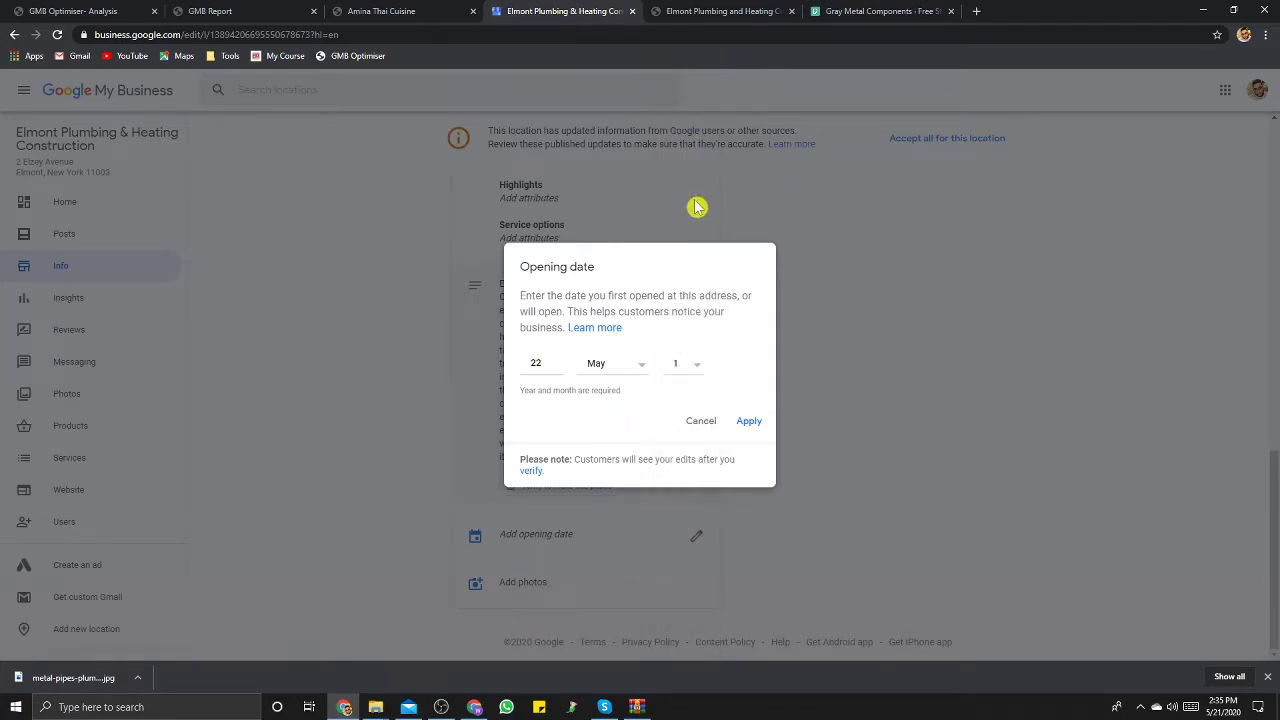
pyautogui.click(690, 368)
pyautogui.click(733, 339)
pyautogui.click(694, 370)
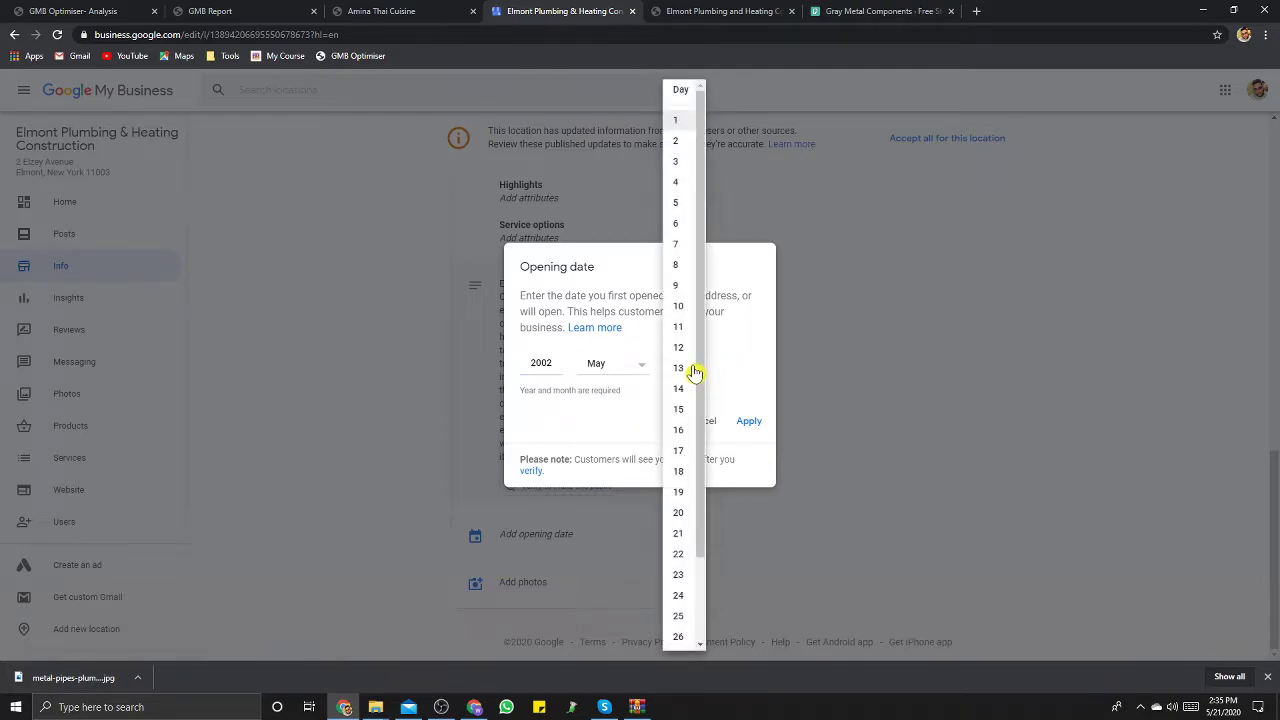
pyautogui.click(680, 553)
pyautogui.click(750, 426)
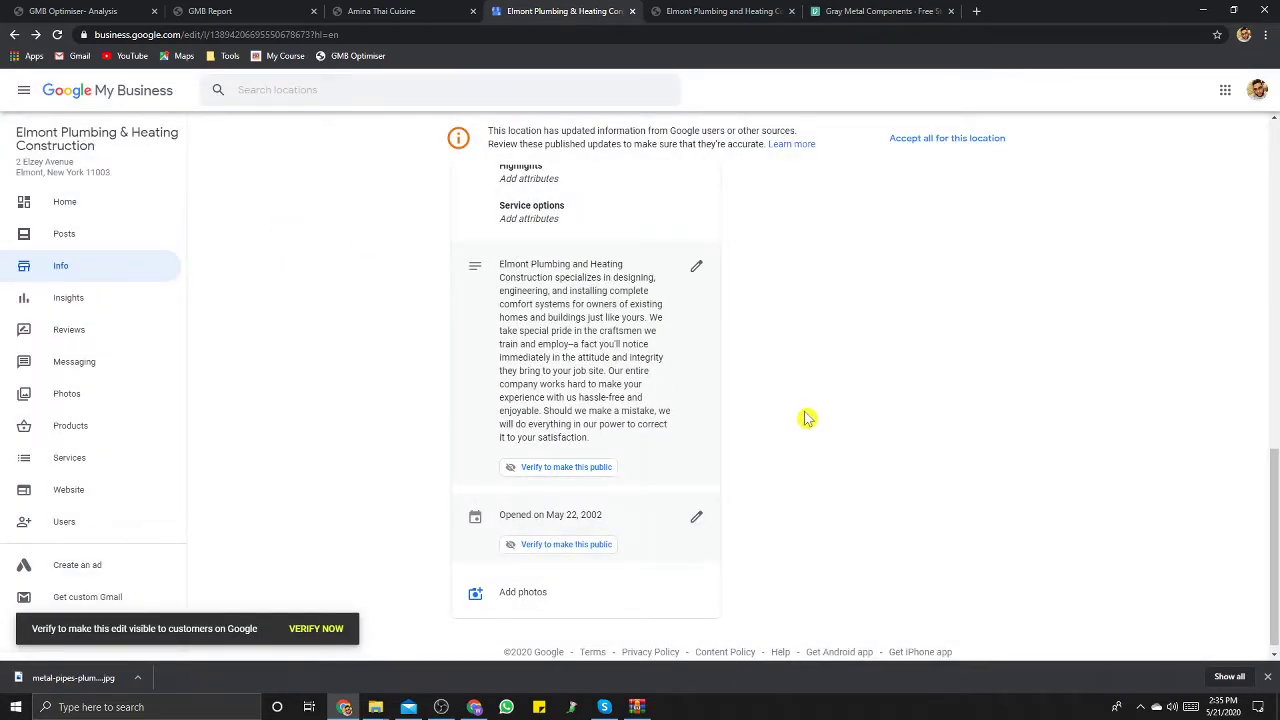
# Step: View the plumbing listing's Insights page, and return to the overview of all managed locations
pyautogui.scroll(10, 808, 418)
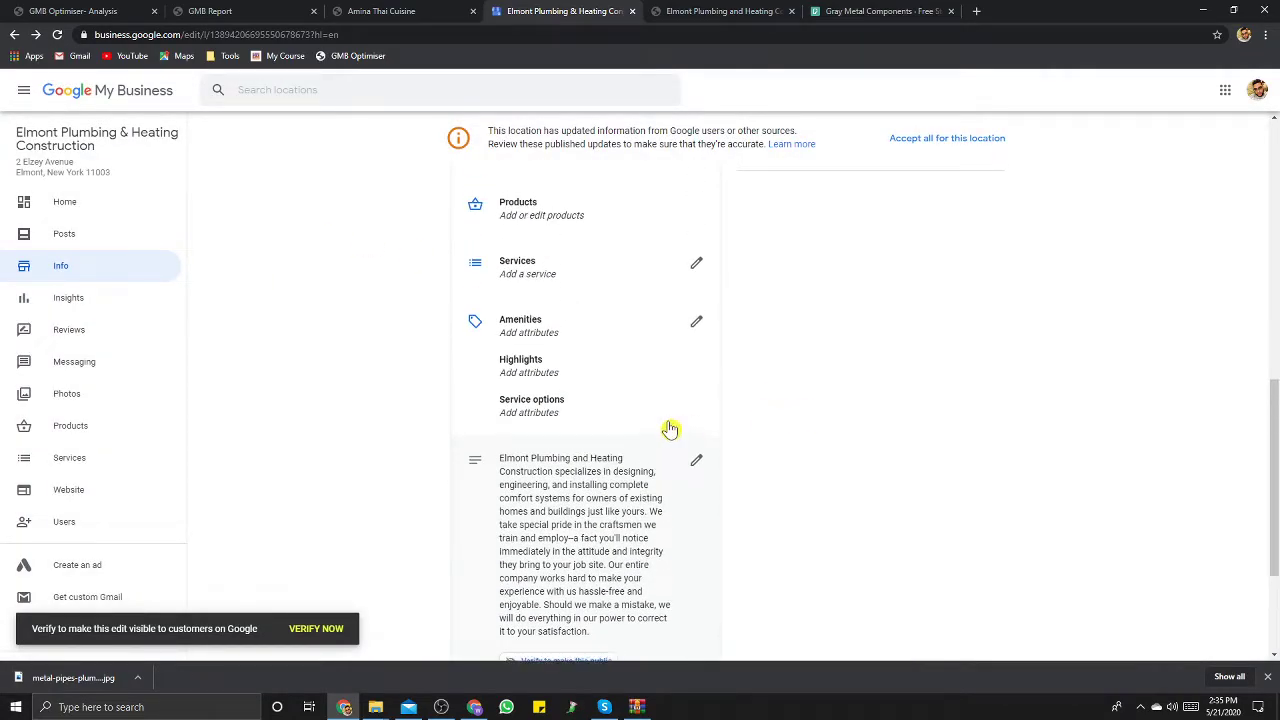
pyautogui.click(68, 300)
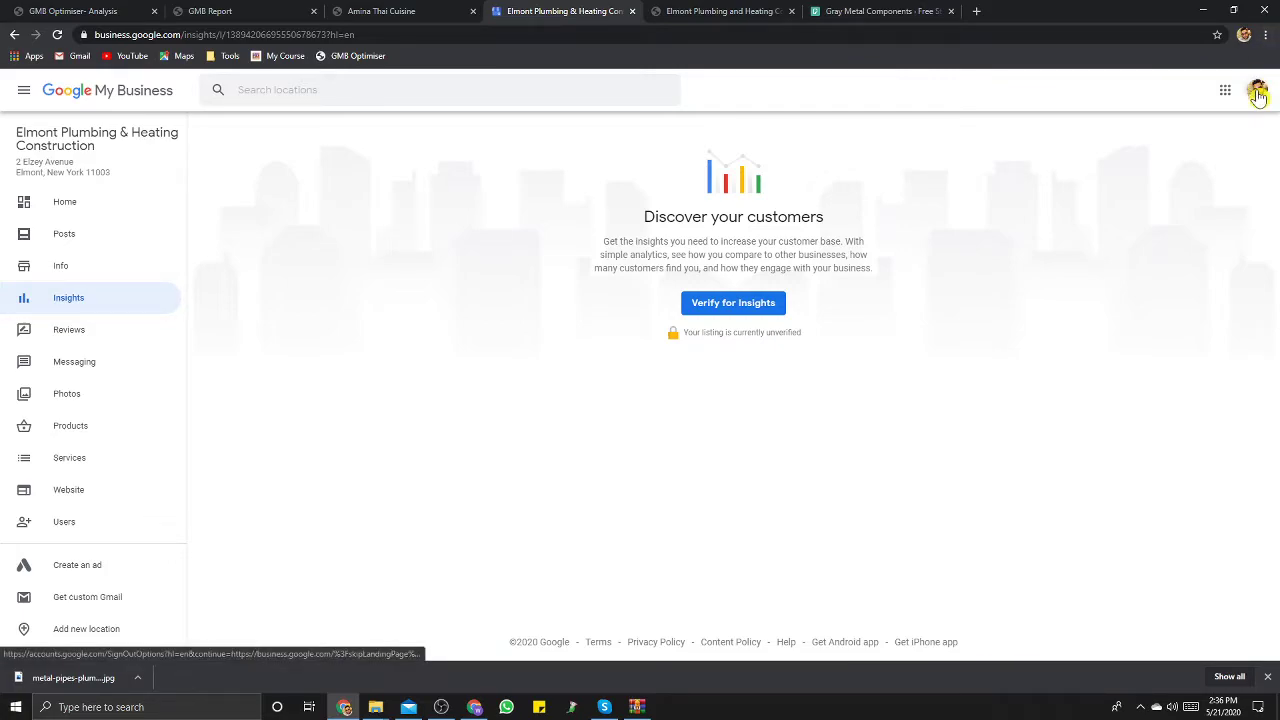
pyautogui.click(25, 91)
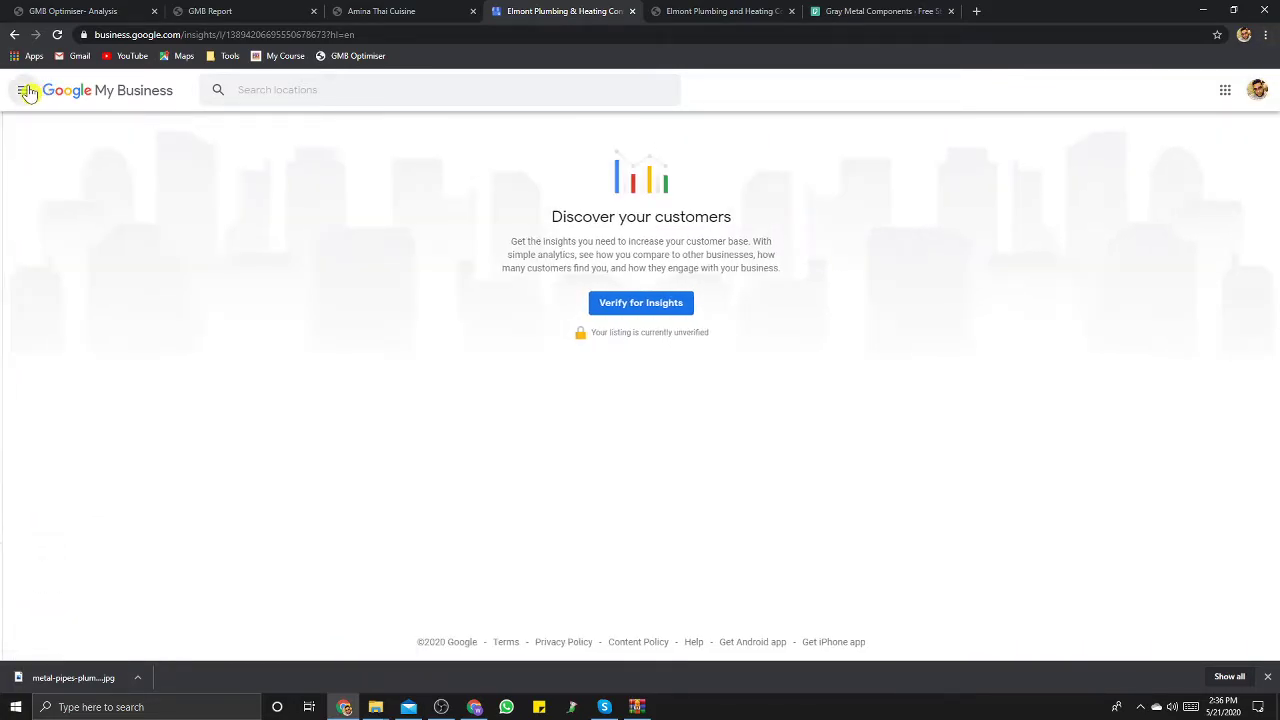
pyautogui.click(25, 91)
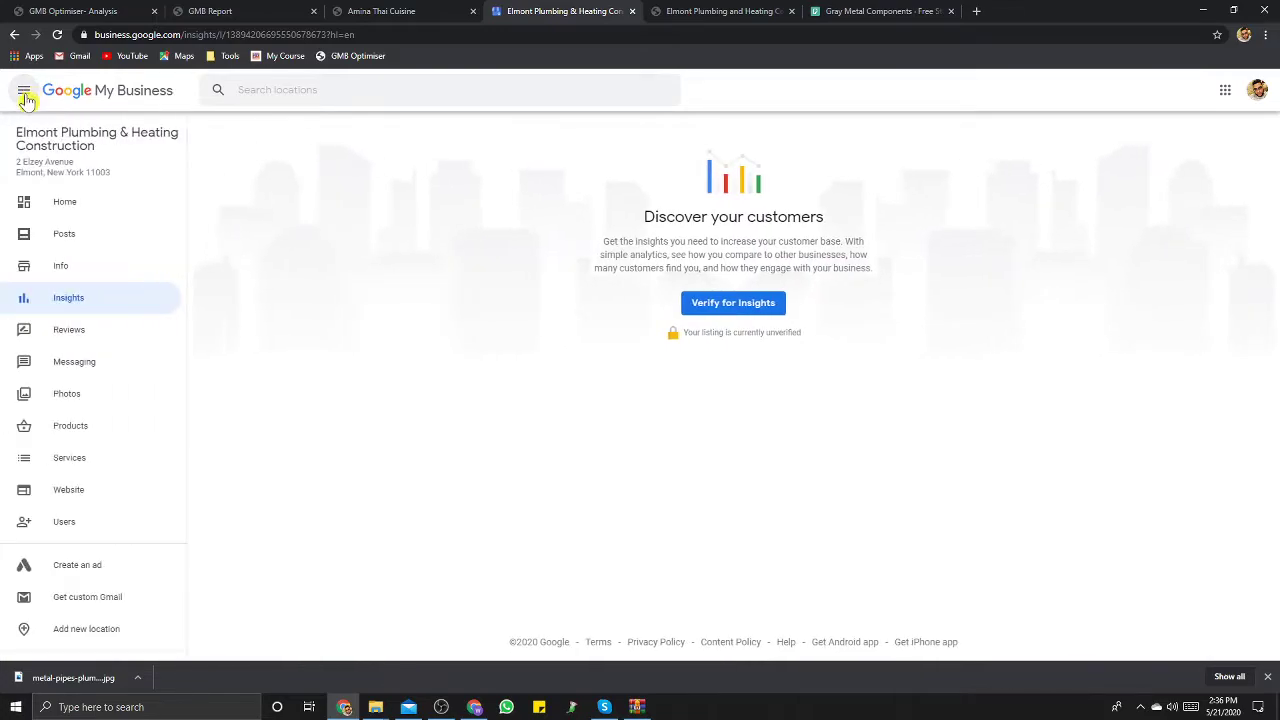
pyautogui.click(96, 103)
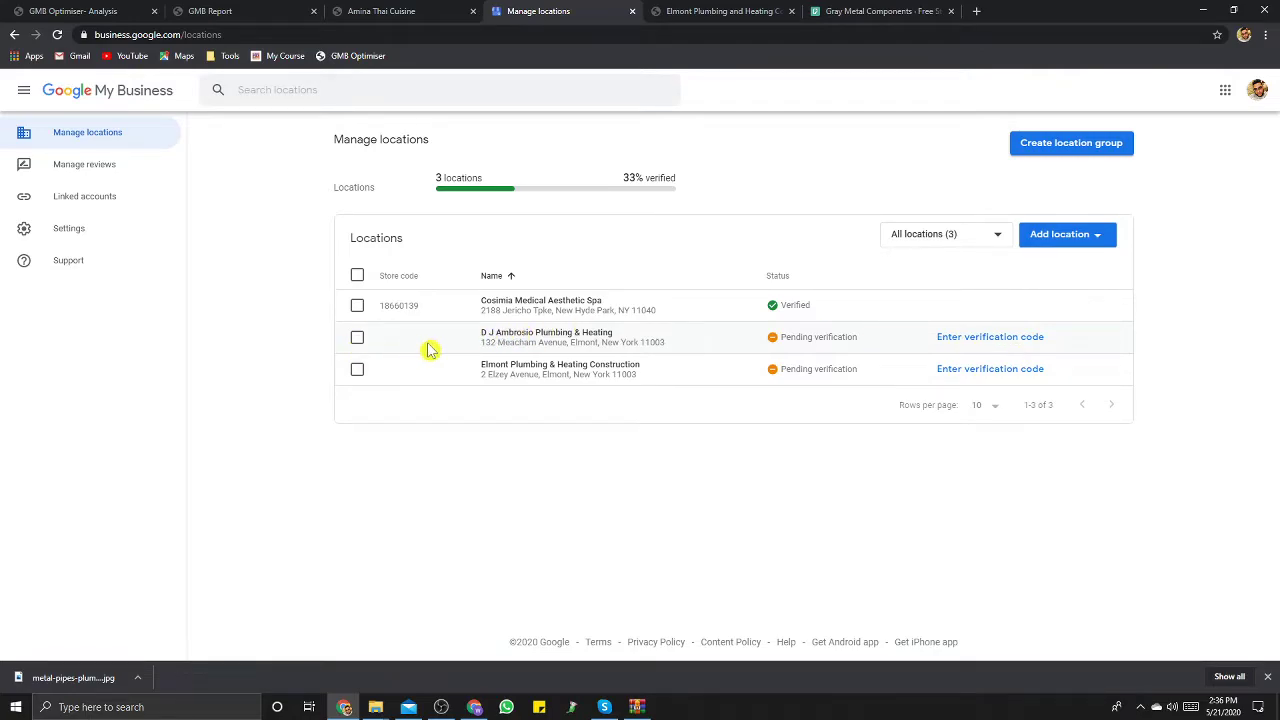
# Step: Open the Cosimia Medical Aesthetic Spa location and look through its performance summary and published posts
pyautogui.click(548, 305)
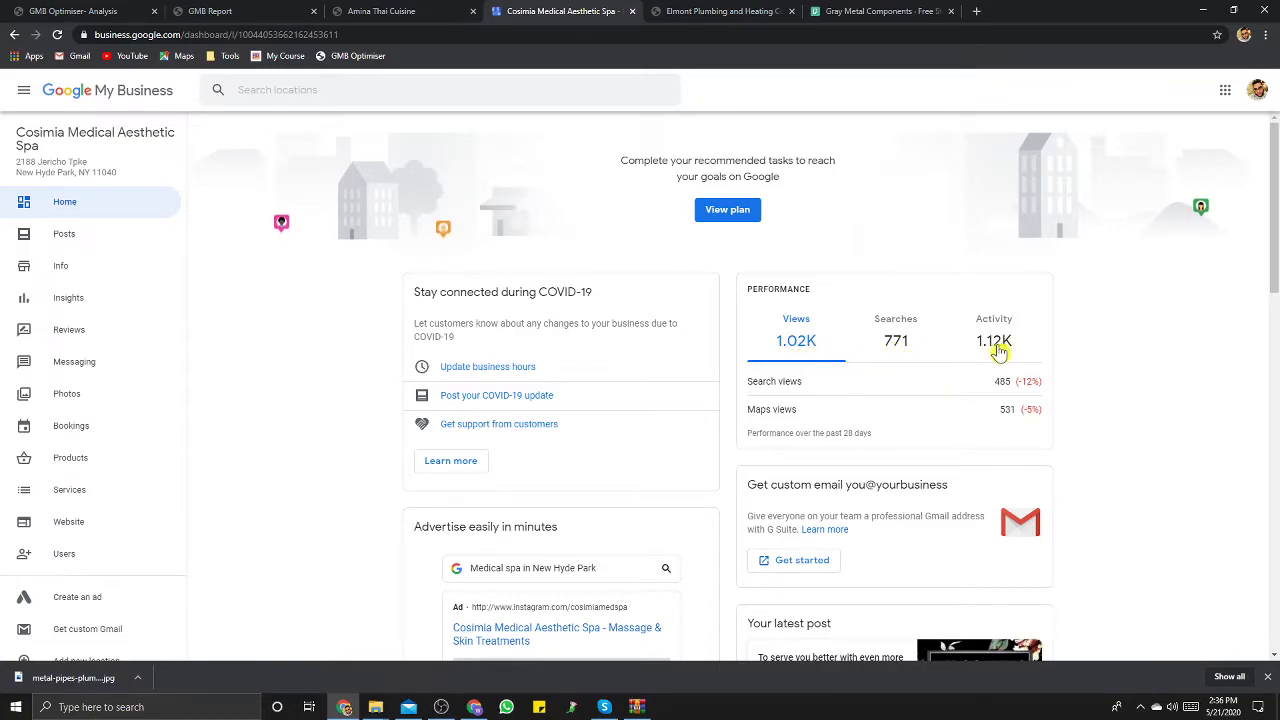
pyautogui.click(64, 238)
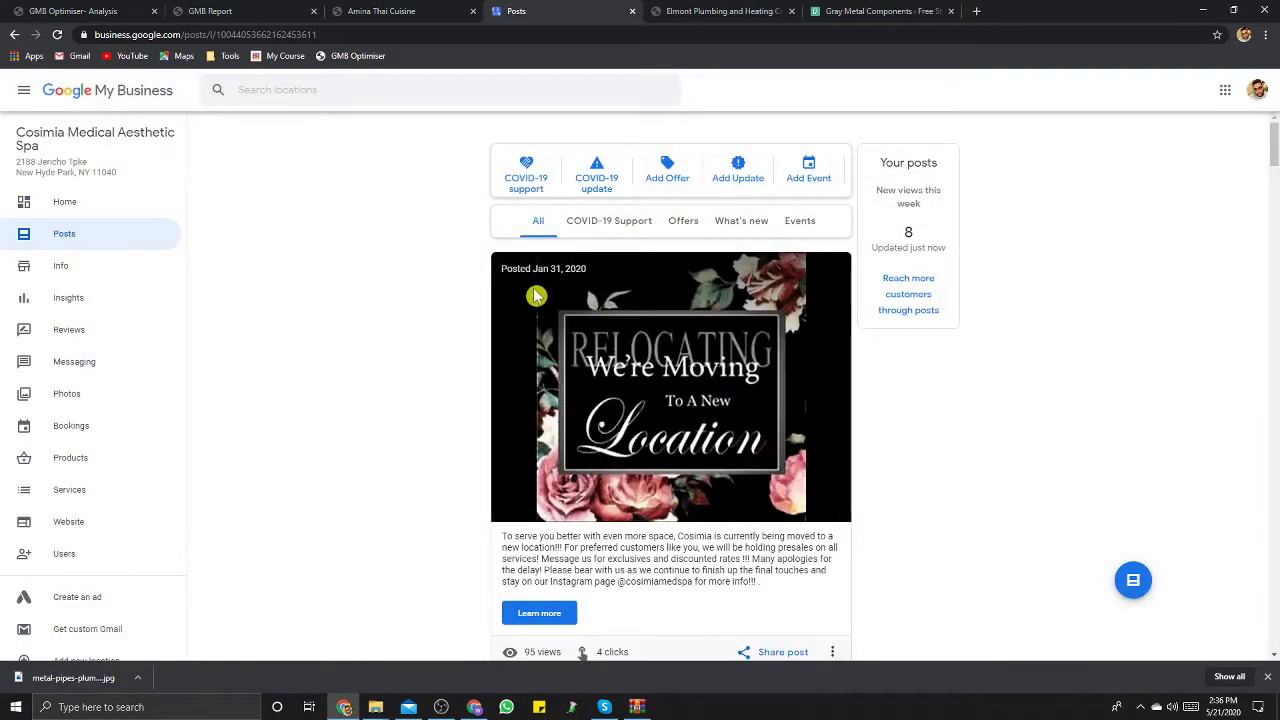
pyautogui.scroll(-3, 600, 330)
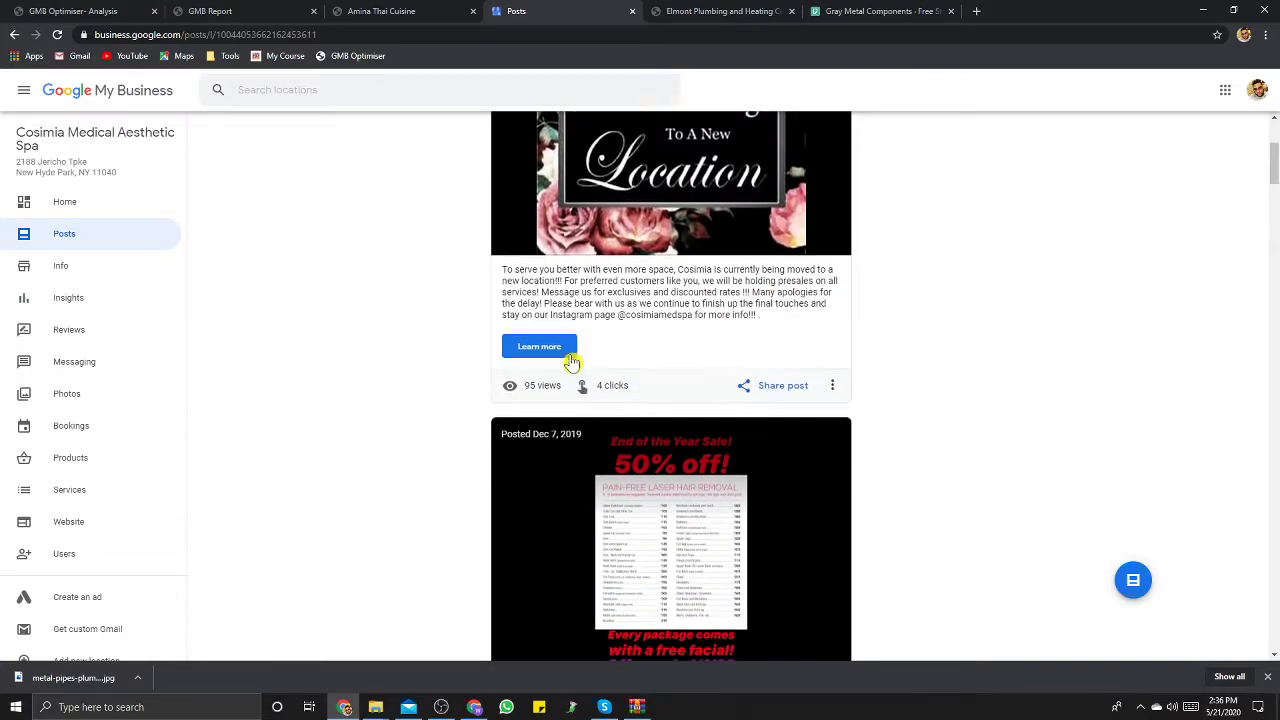
# Step: View the spa's business info and examine how customers search for it and which queries they use in Insights
pyautogui.click(68, 266)
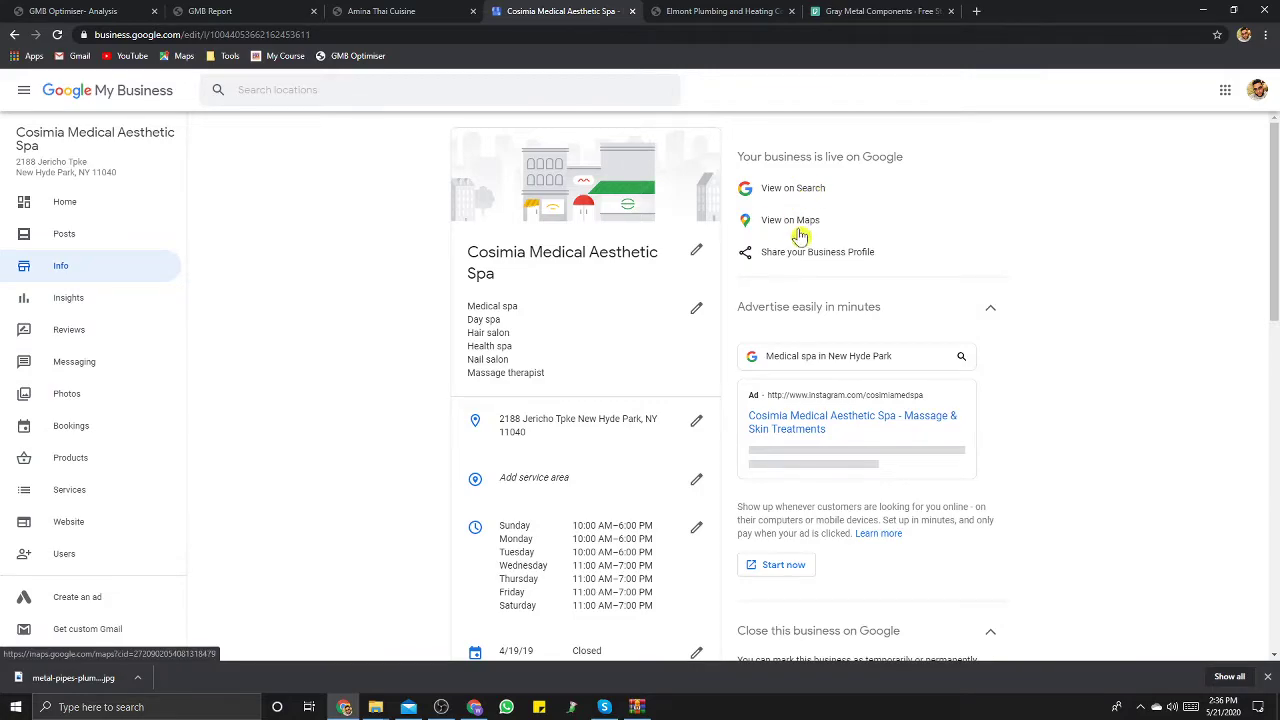
pyautogui.click(68, 308)
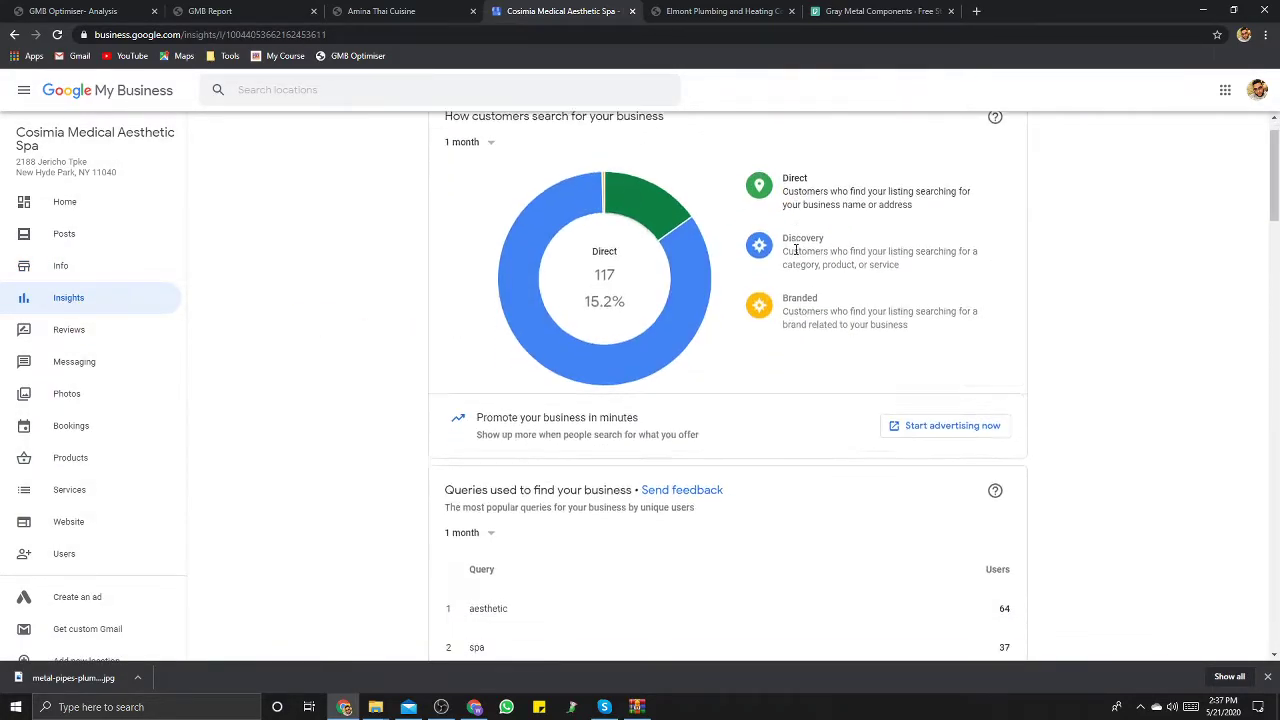
pyautogui.scroll(-4, 794, 249)
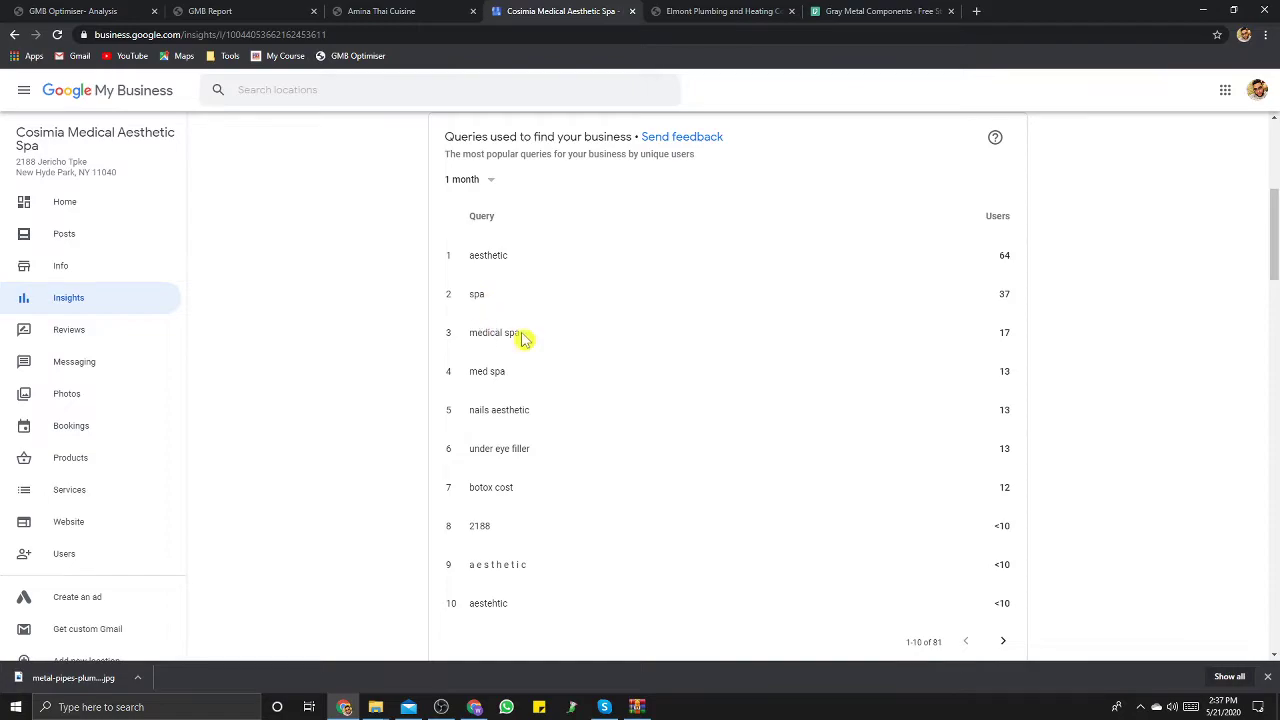
# Step: Switch to GMB Optimiser, open the landing report for Elmont Plumbing & Heating Construction, and return to the spa's Insights page
pyautogui.click(128, 11)
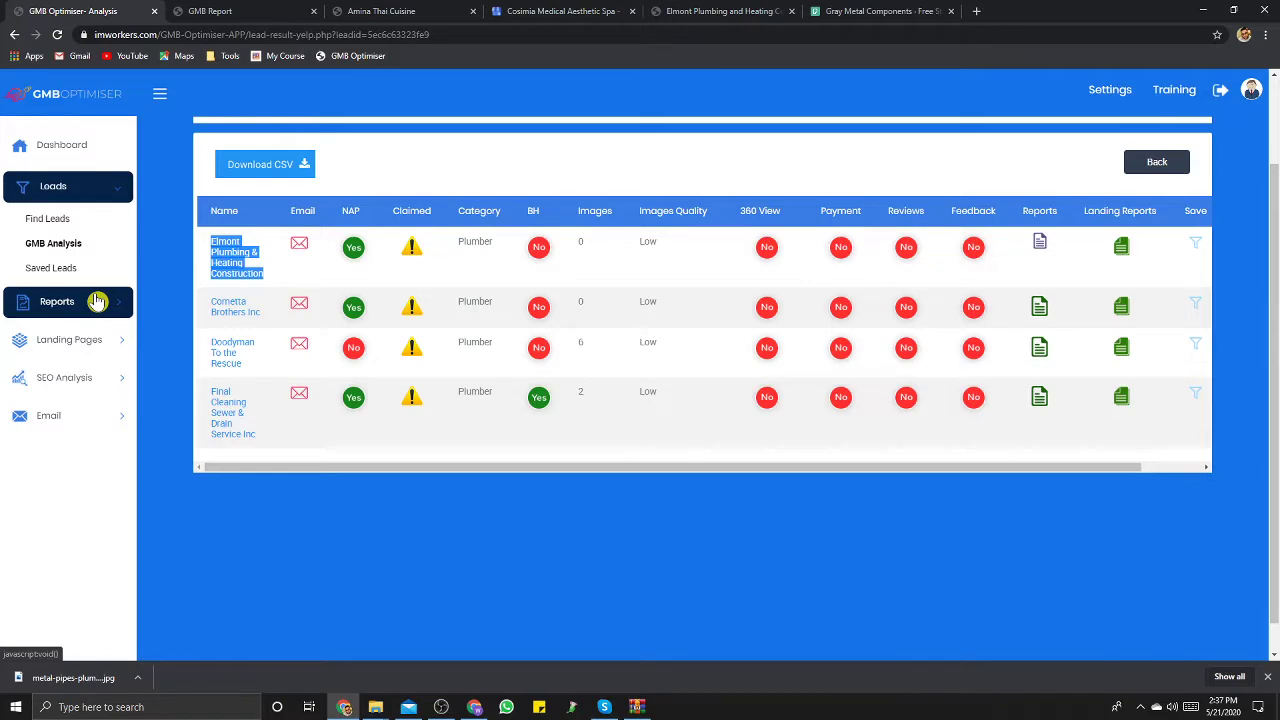
pyautogui.click(1122, 250)
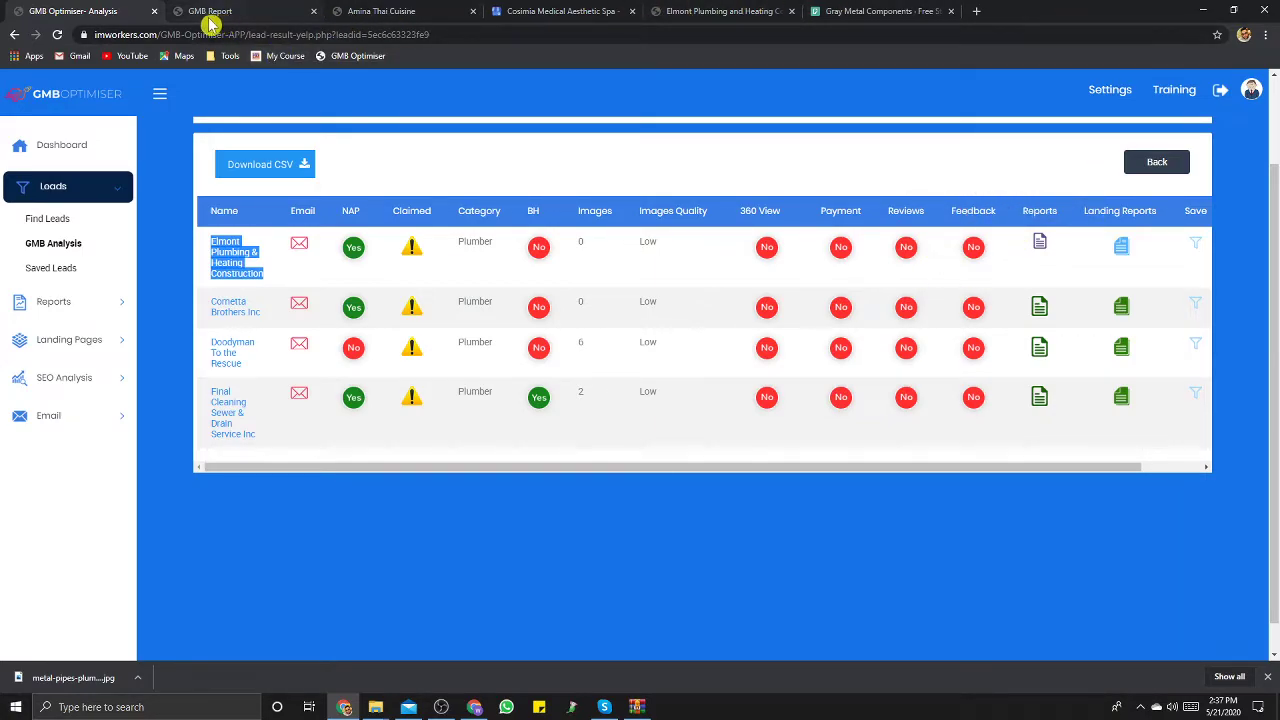
pyautogui.click(748, 11)
pyautogui.click(892, 20)
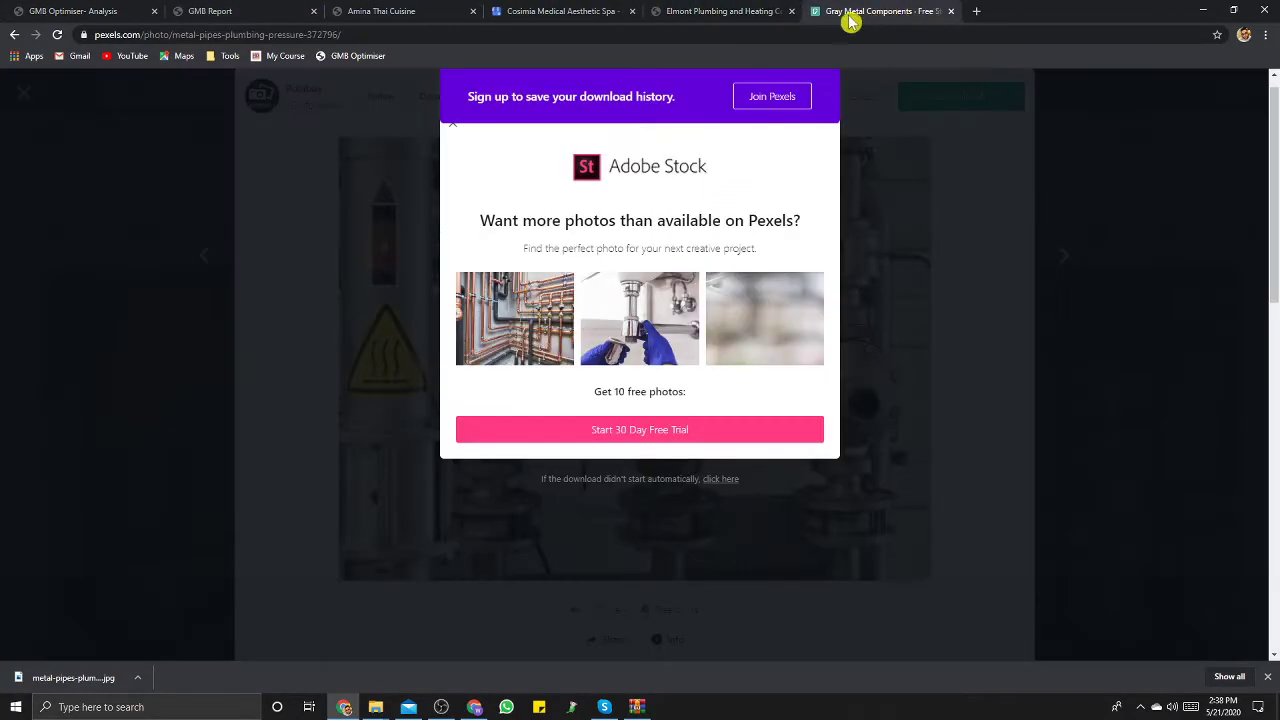
pyautogui.click(711, 14)
pyautogui.click(565, 12)
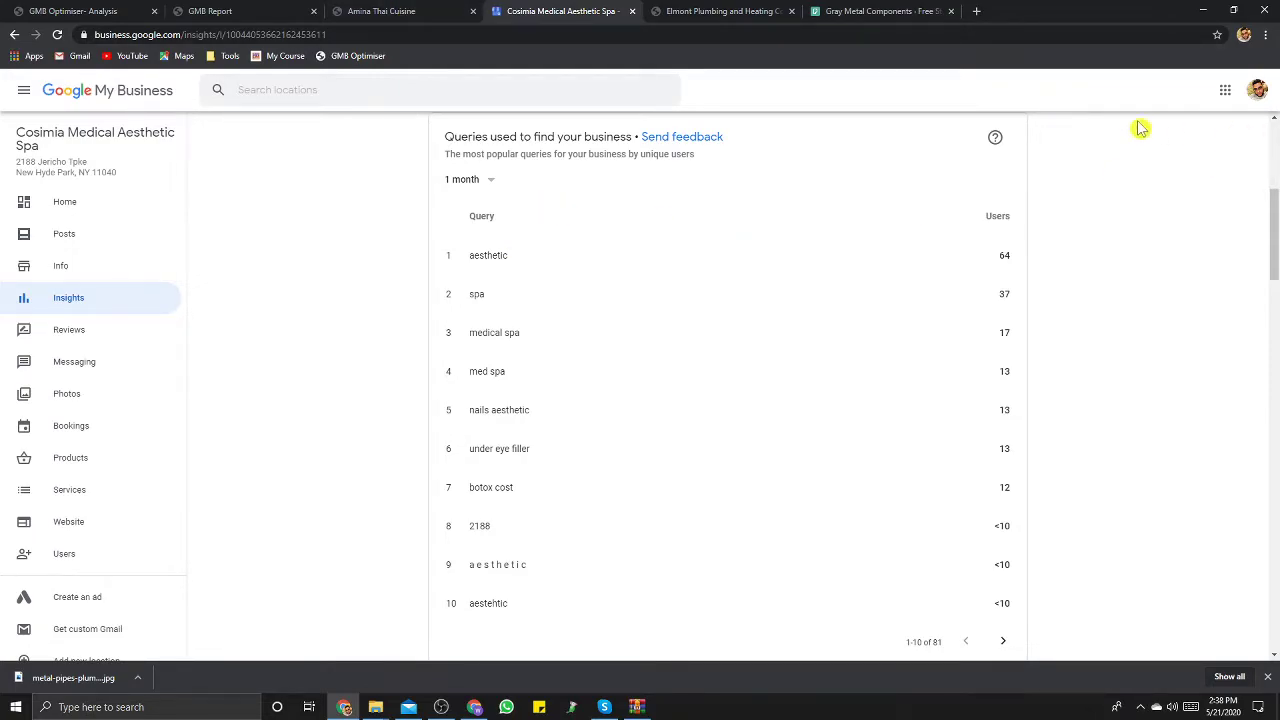
# Step: Examine where customers view the spa on Google, which actions they take, and the directions requests section in Insights
pyautogui.scroll(-3, 540, 407)
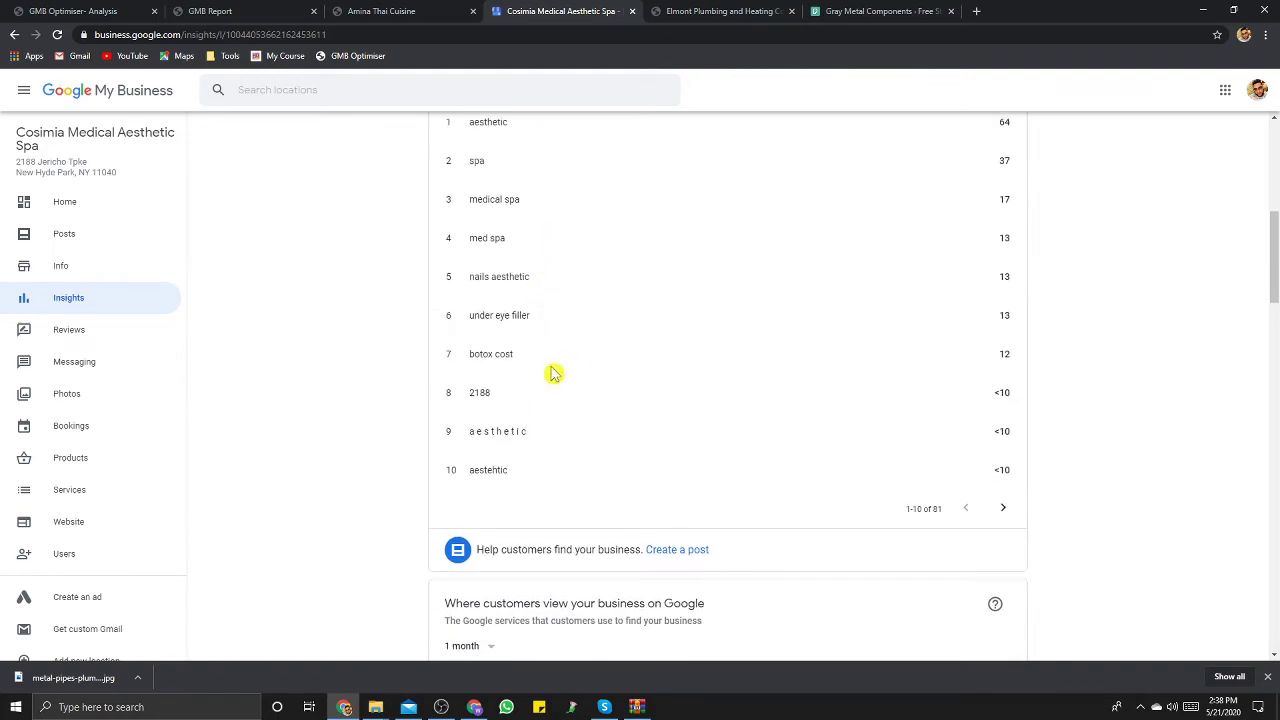
pyautogui.scroll(-4, 534, 480)
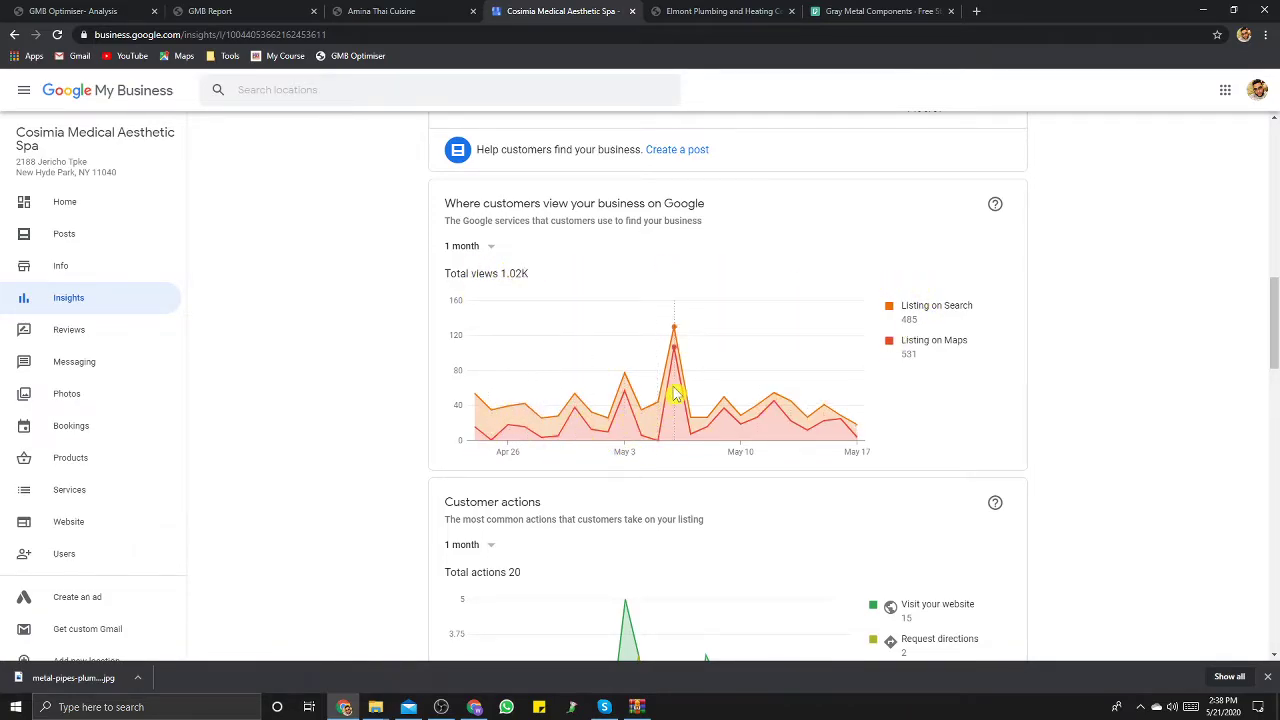
pyautogui.moveTo(674, 393)
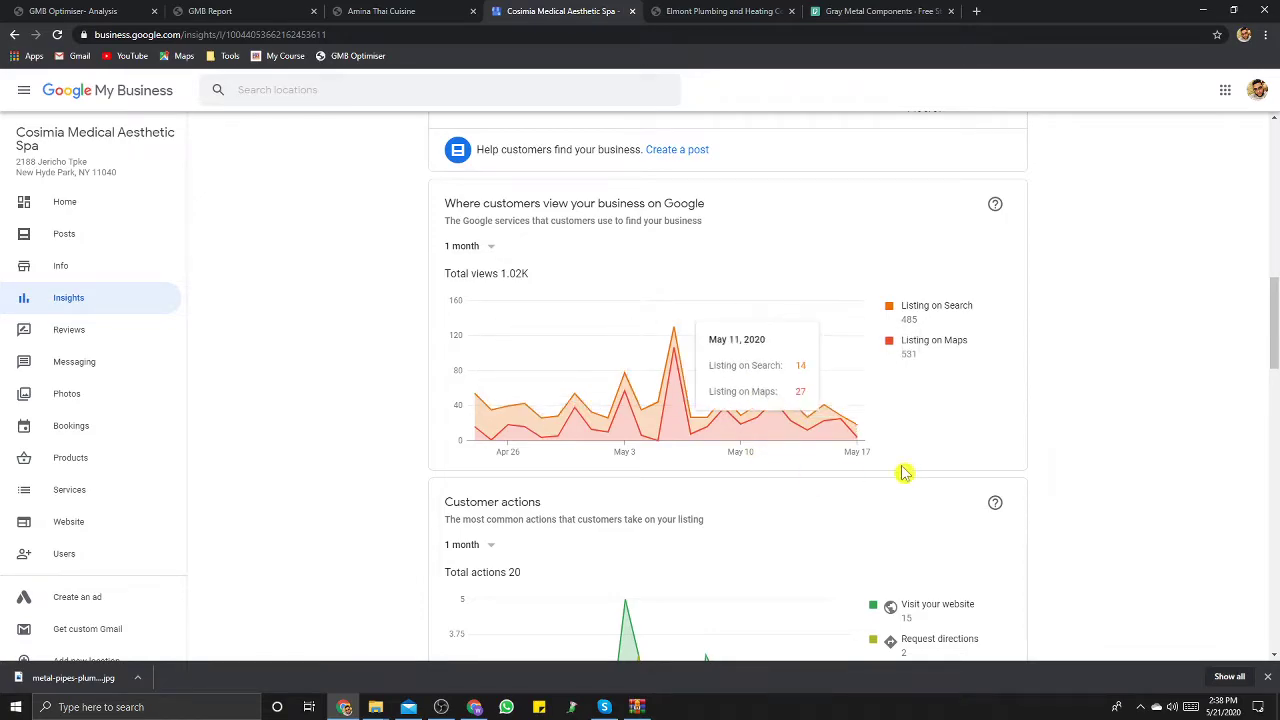
pyautogui.scroll(-2, 994, 423)
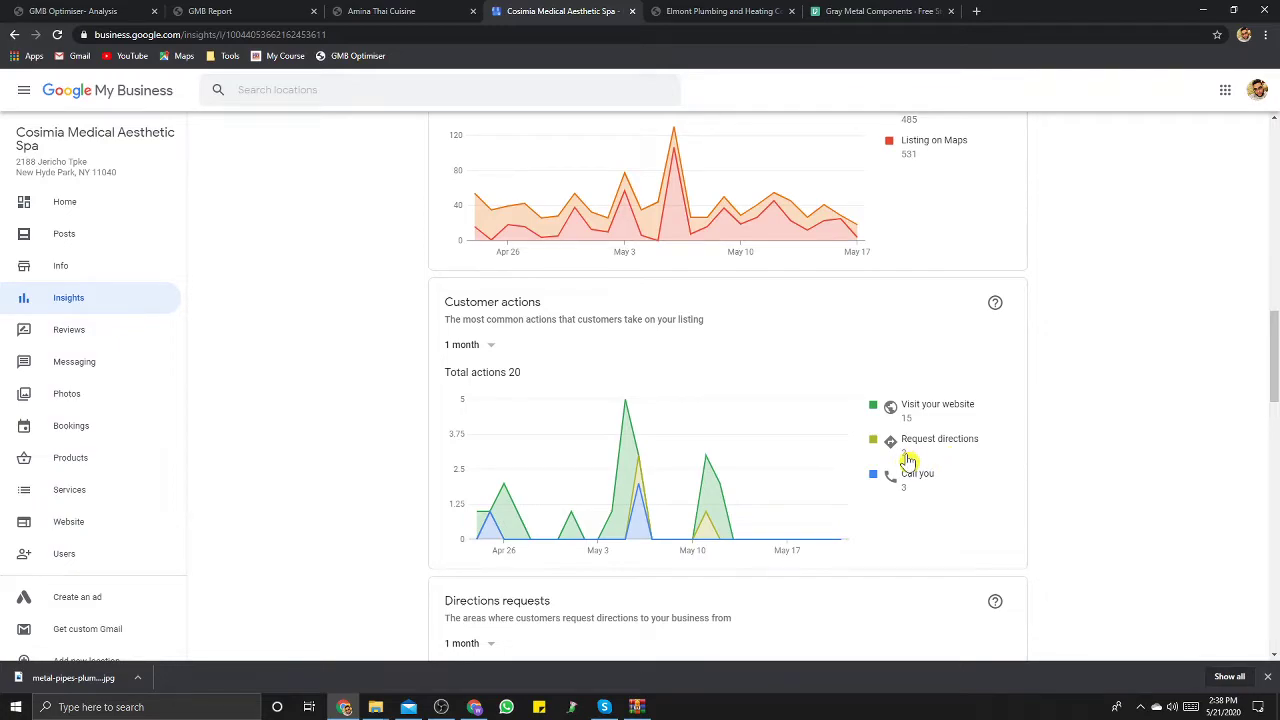
pyautogui.scroll(-3, 766, 394)
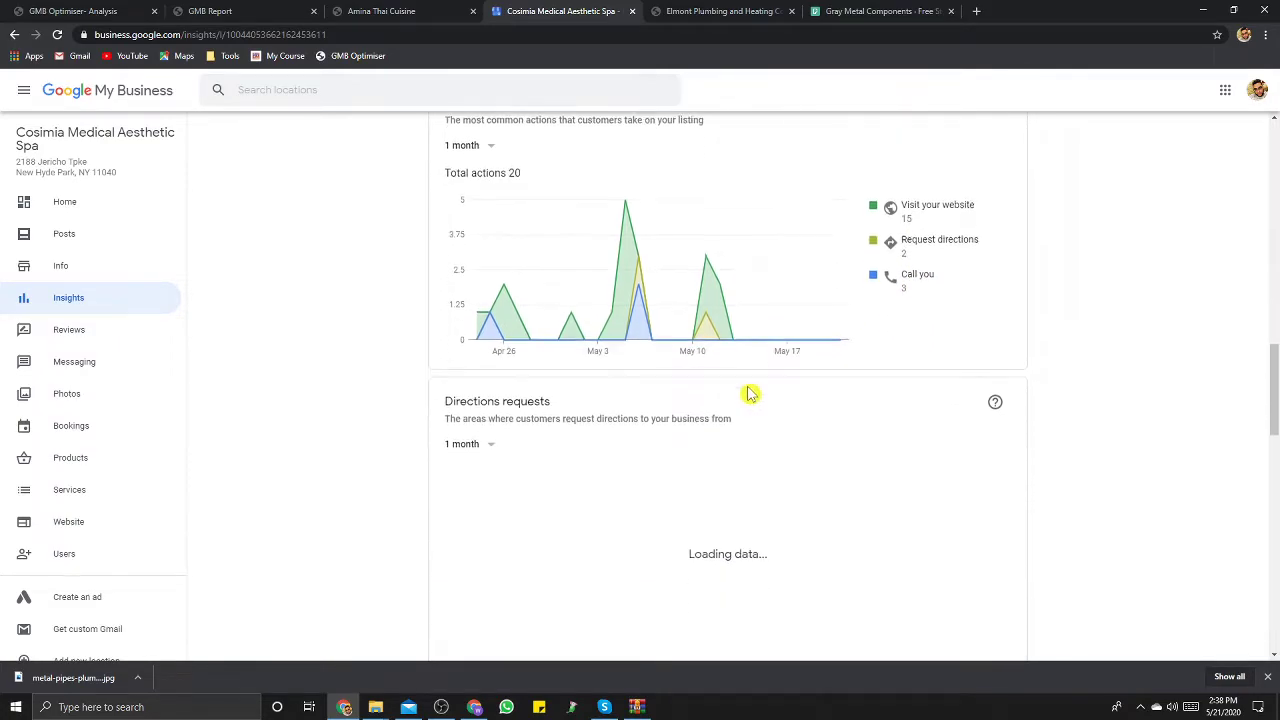
# Step: Look through the spa's customer reviews and owner replies, and view its Messaging page
pyautogui.click(62, 331)
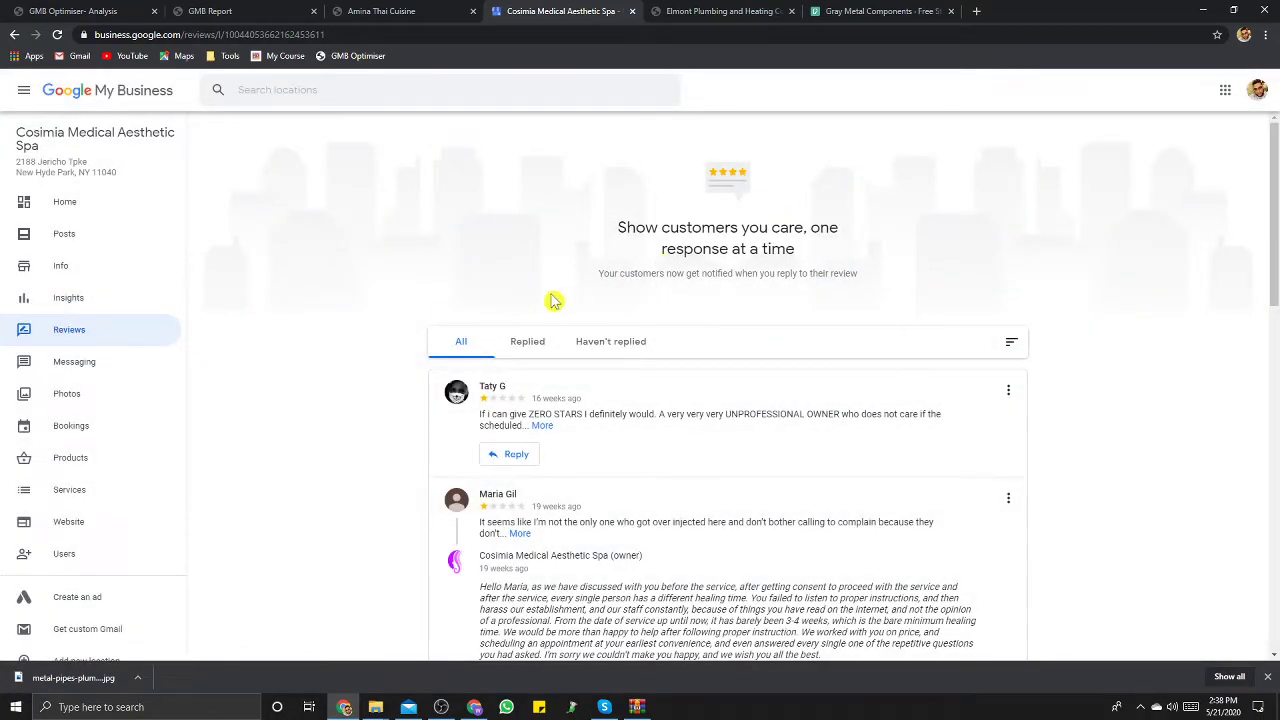
pyautogui.scroll(-2, 655, 268)
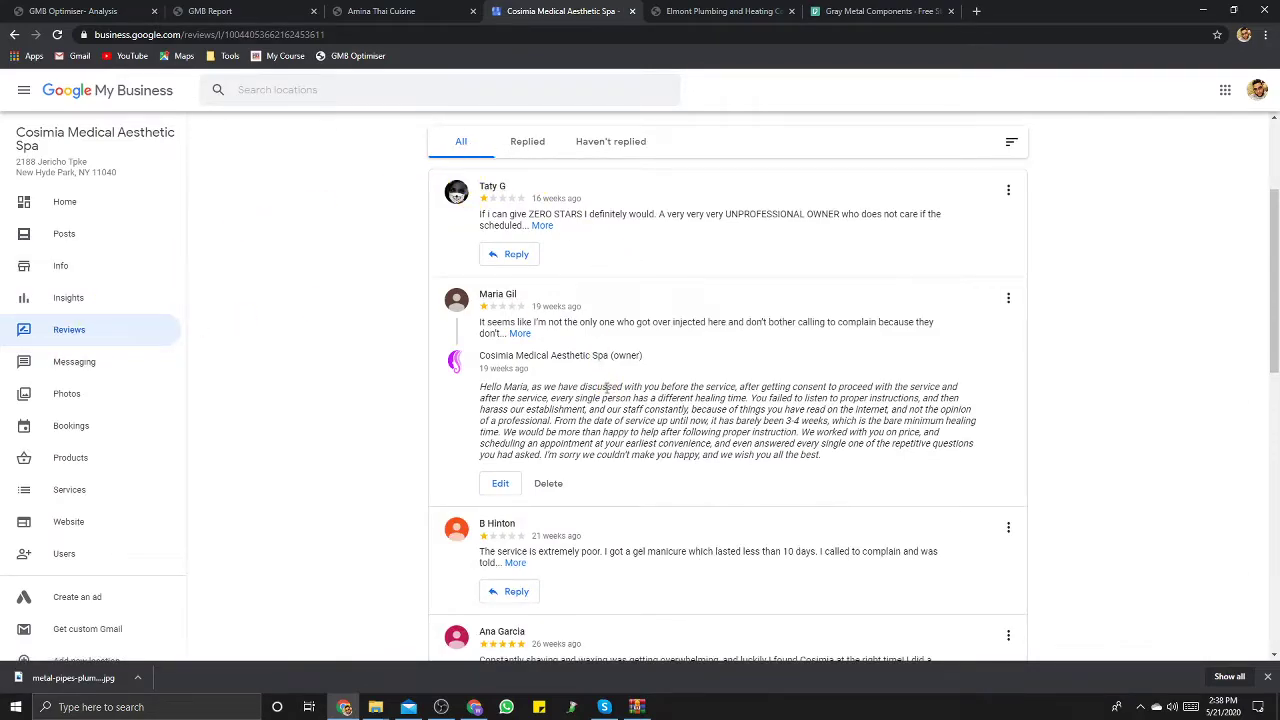
pyautogui.scroll(-2, 760, 340)
pyautogui.scroll(-3, 793, 330)
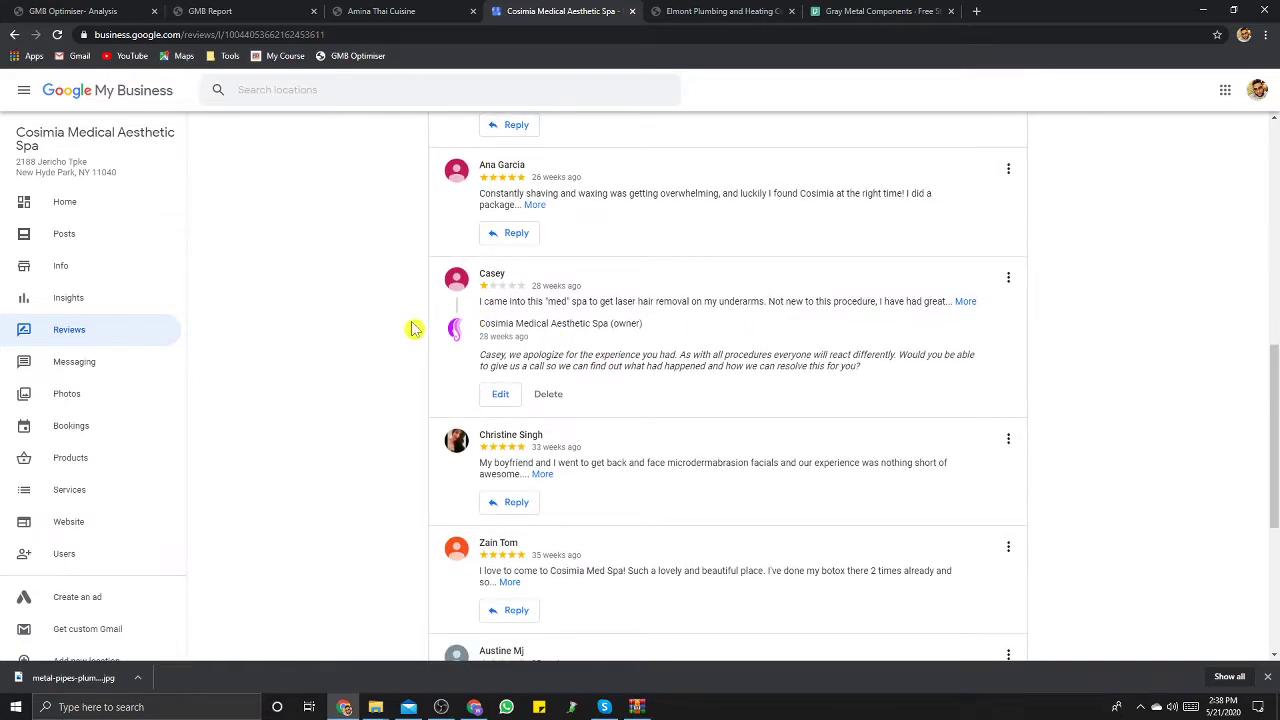
pyautogui.scroll(3, 466, 335)
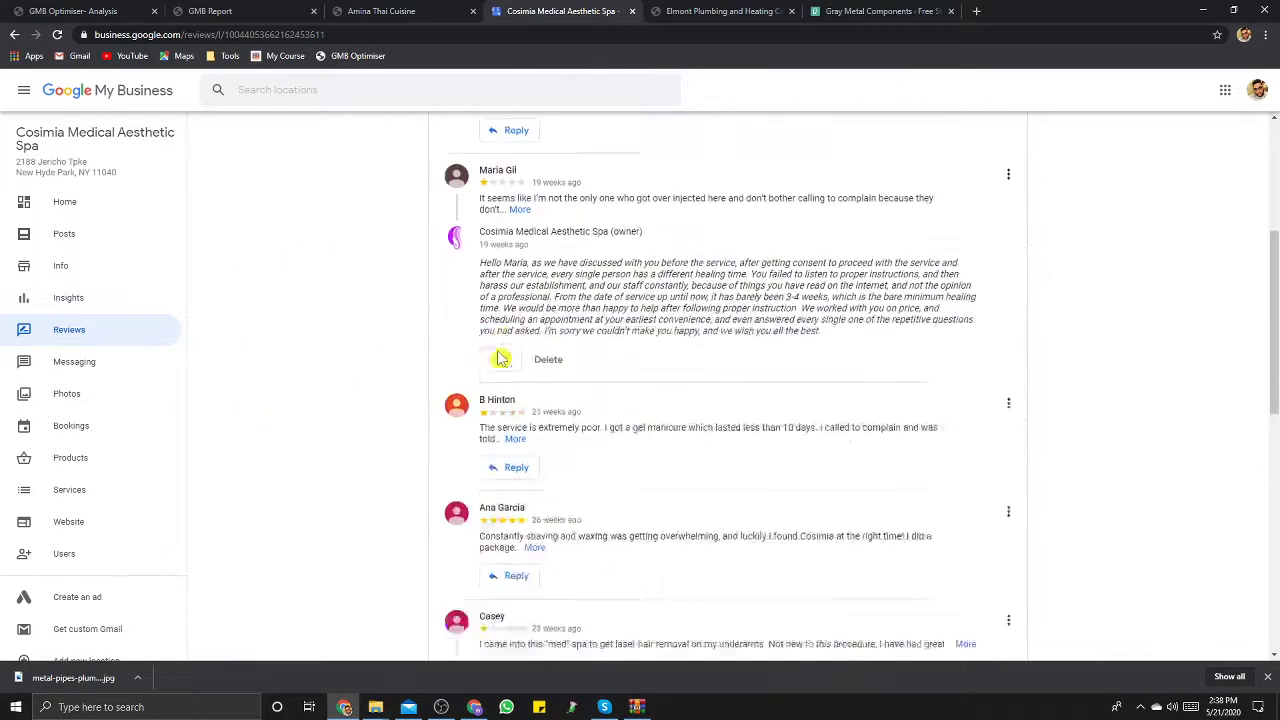
pyautogui.scroll(2, 500, 358)
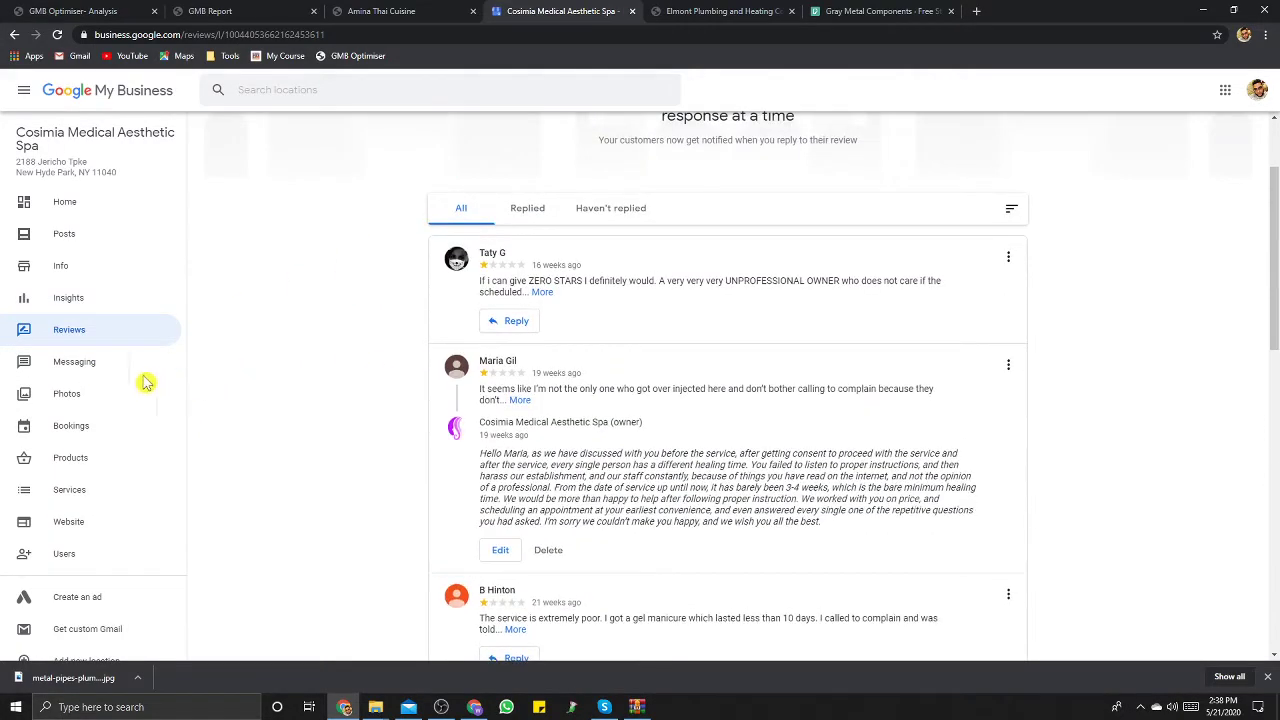
pyautogui.click(72, 368)
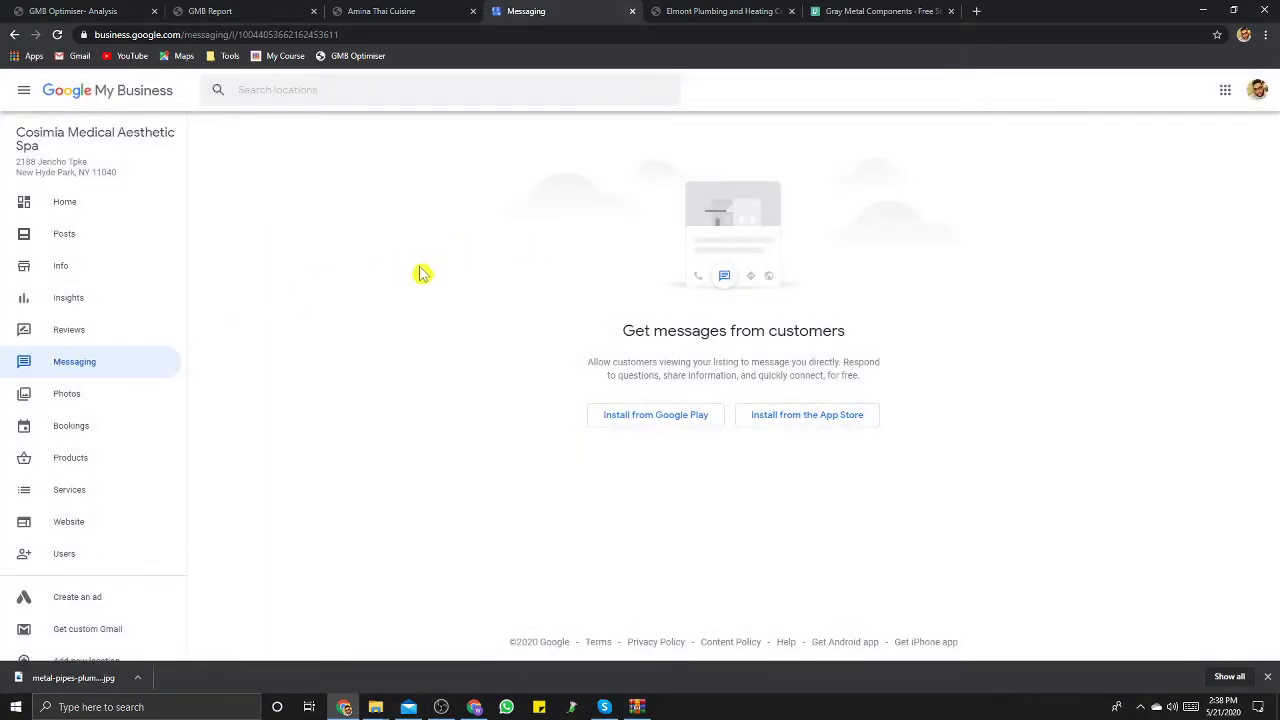
# Step: Open the spa's photos, dismiss the posting tip, and view the street image in the 360 category before returning to the gallery
pyautogui.click(63, 397)
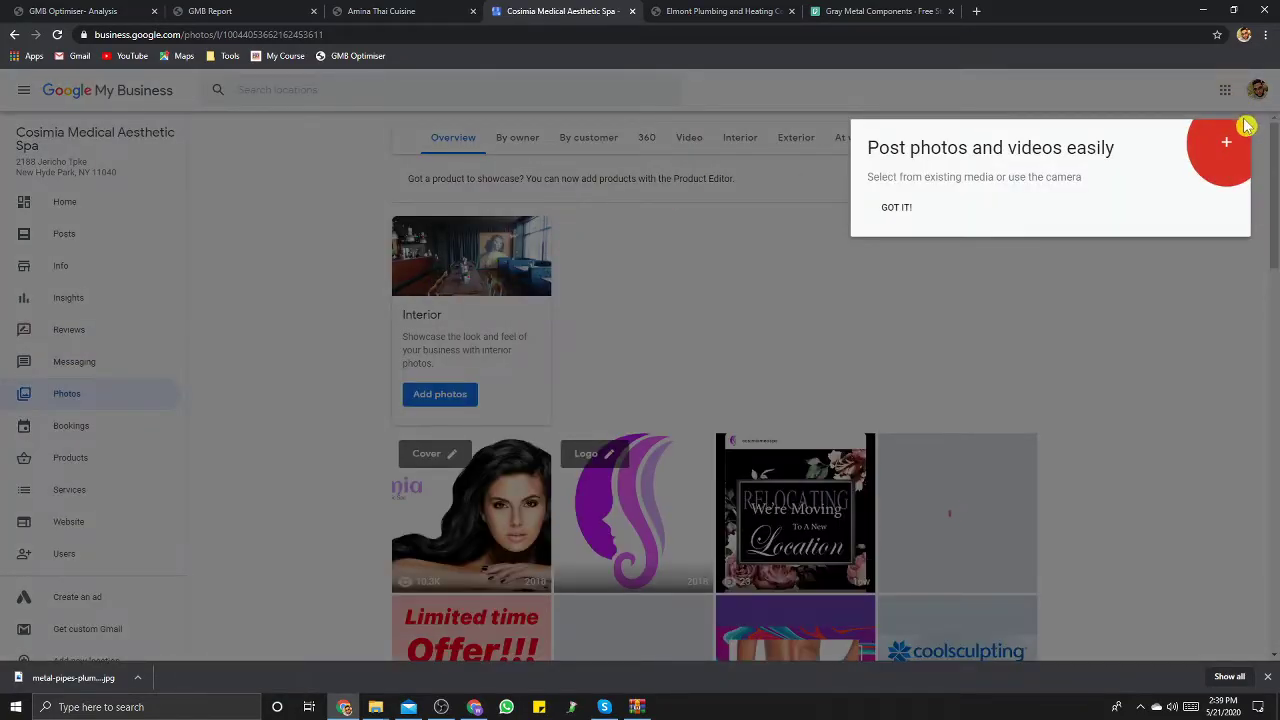
pyautogui.click(664, 275)
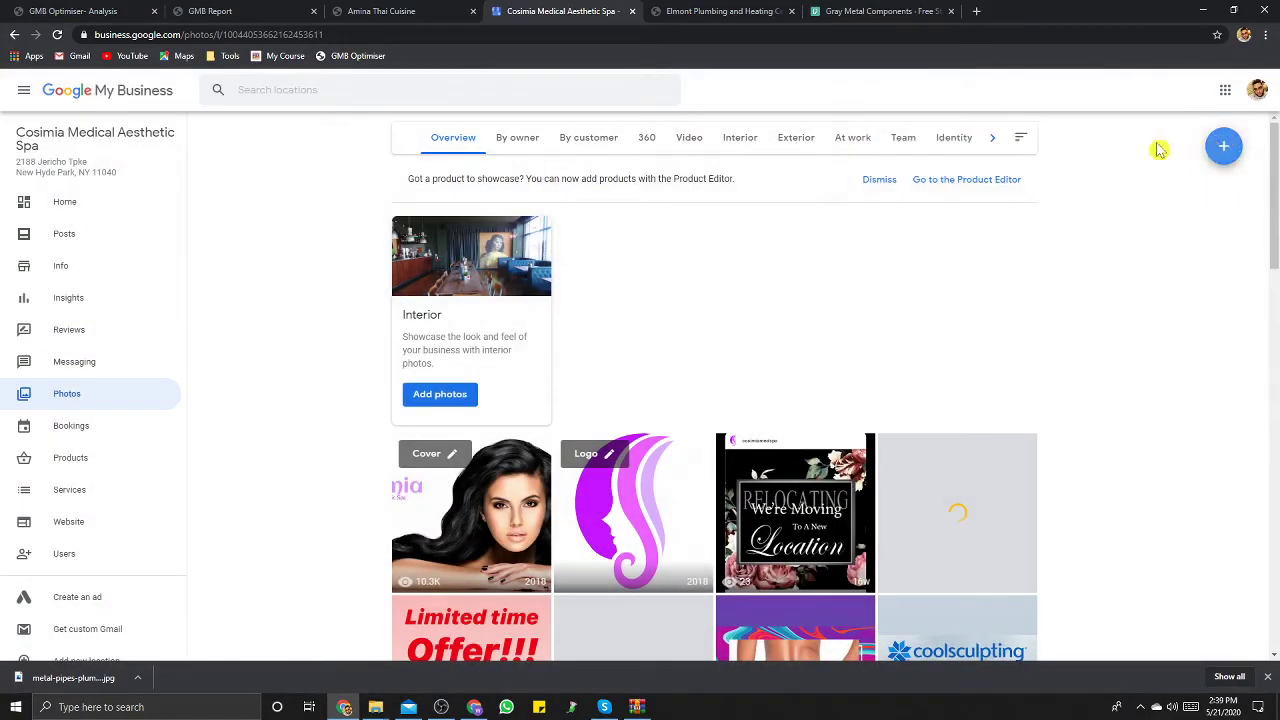
pyautogui.click(646, 140)
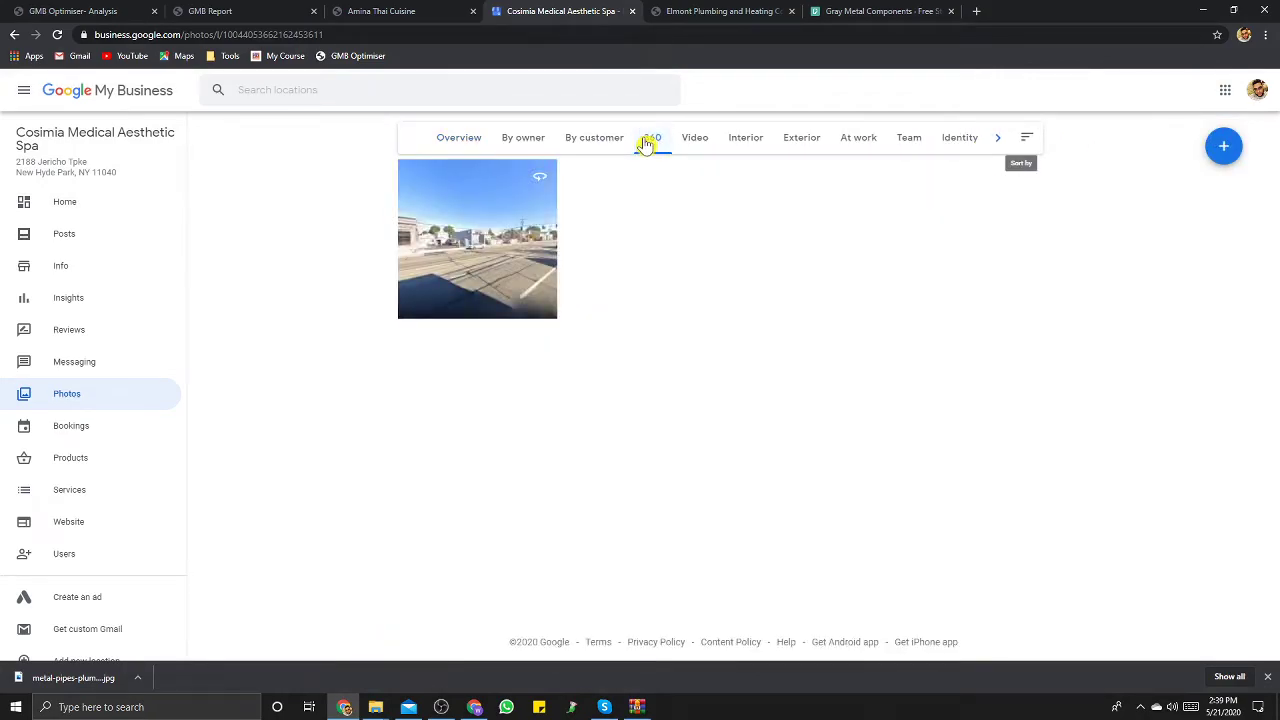
pyautogui.click(477, 270)
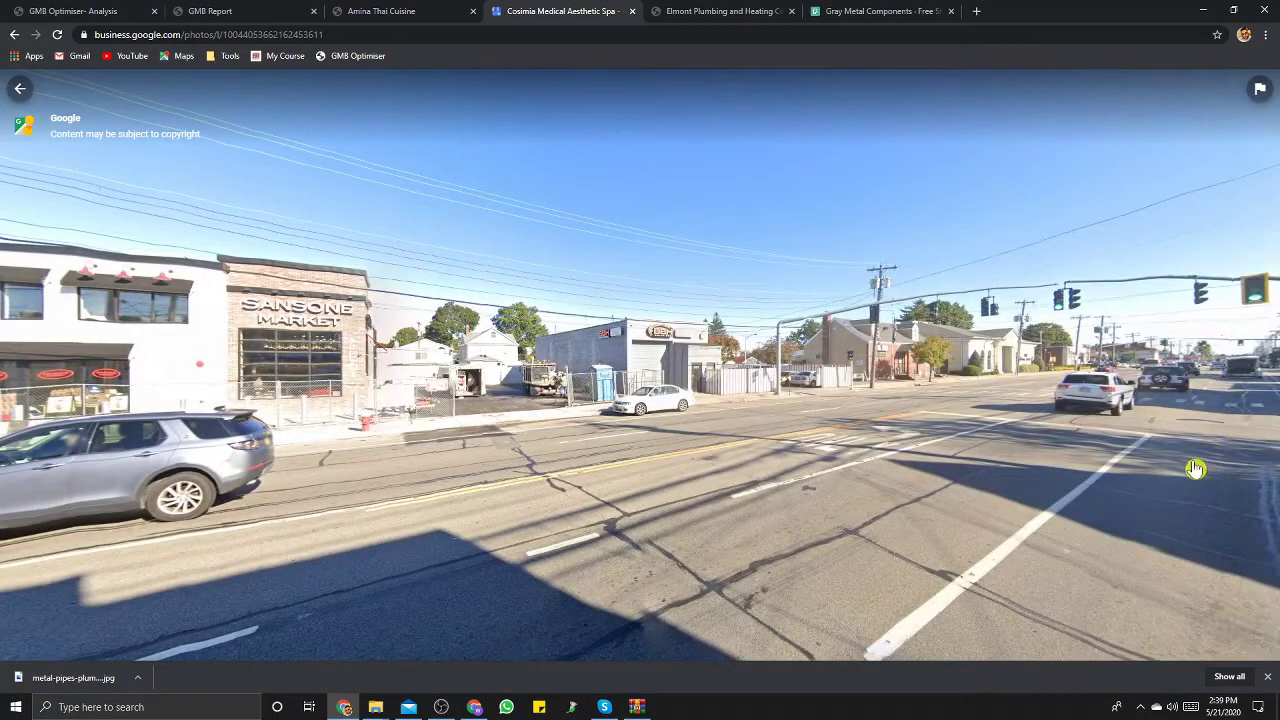
pyautogui.click(20, 90)
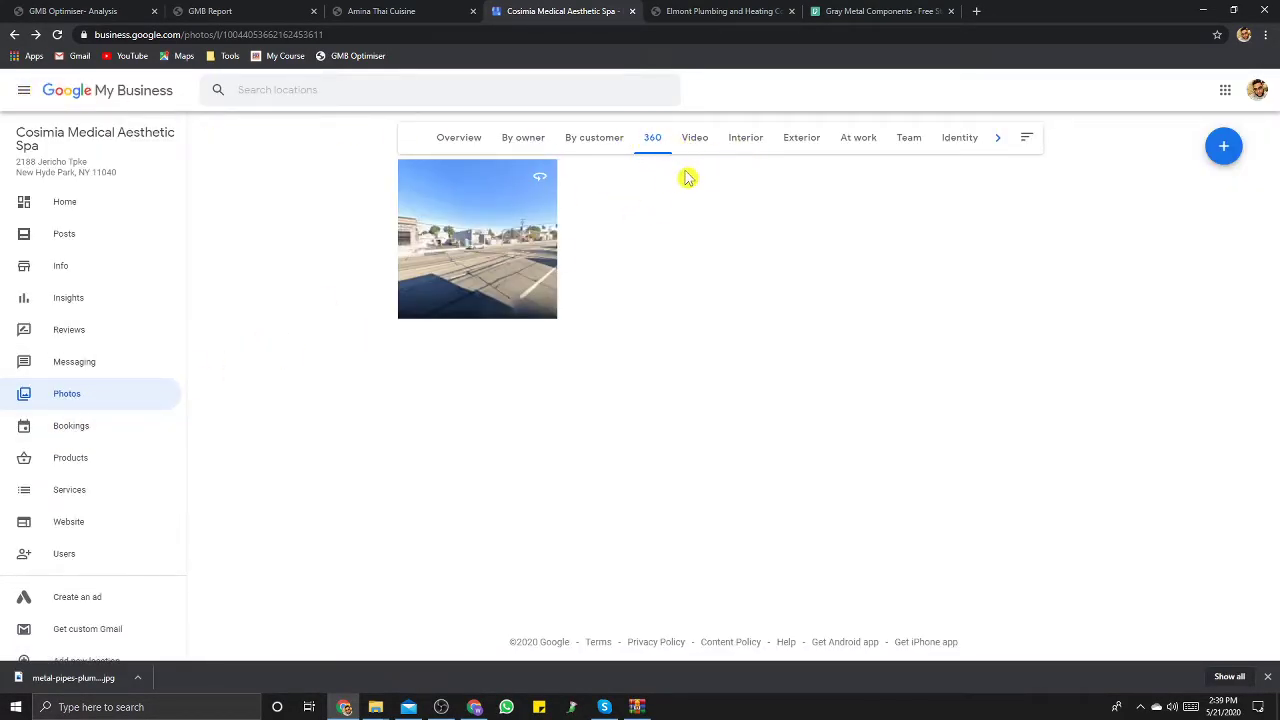
# Step: Compare the Video, Interior and Exterior categories of the spa's photo gallery
pyautogui.click(698, 143)
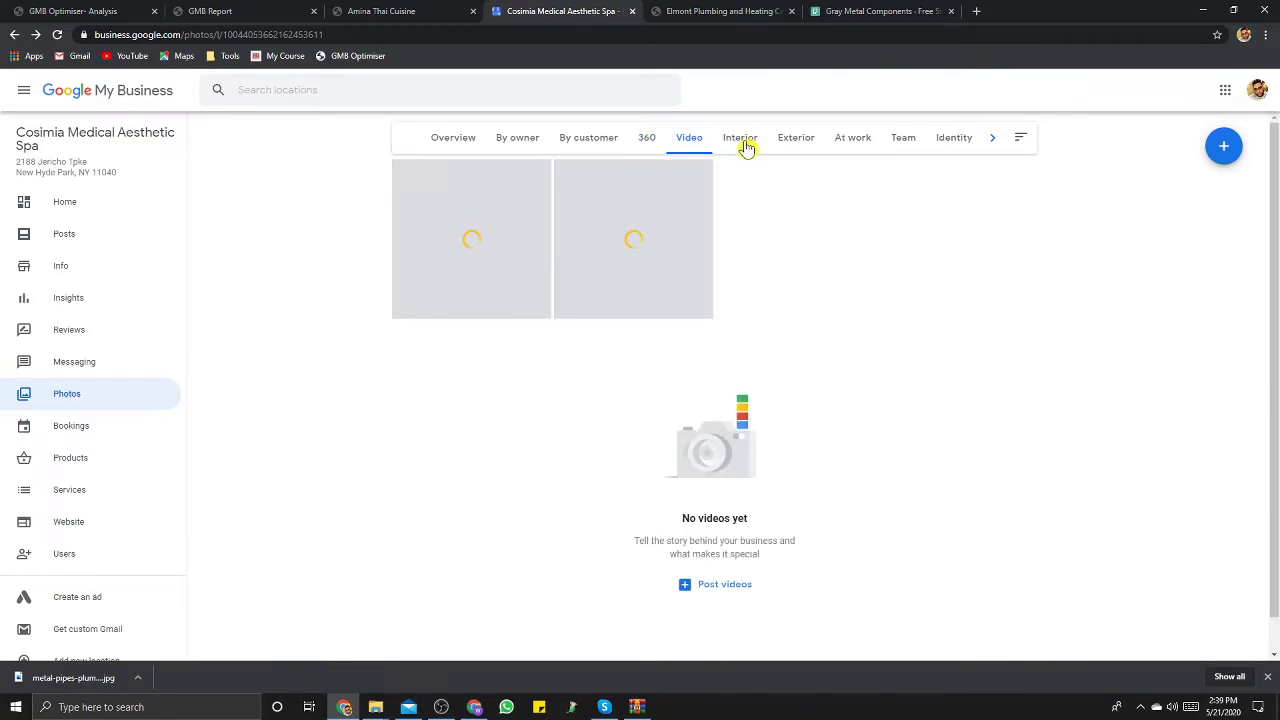
pyautogui.click(745, 147)
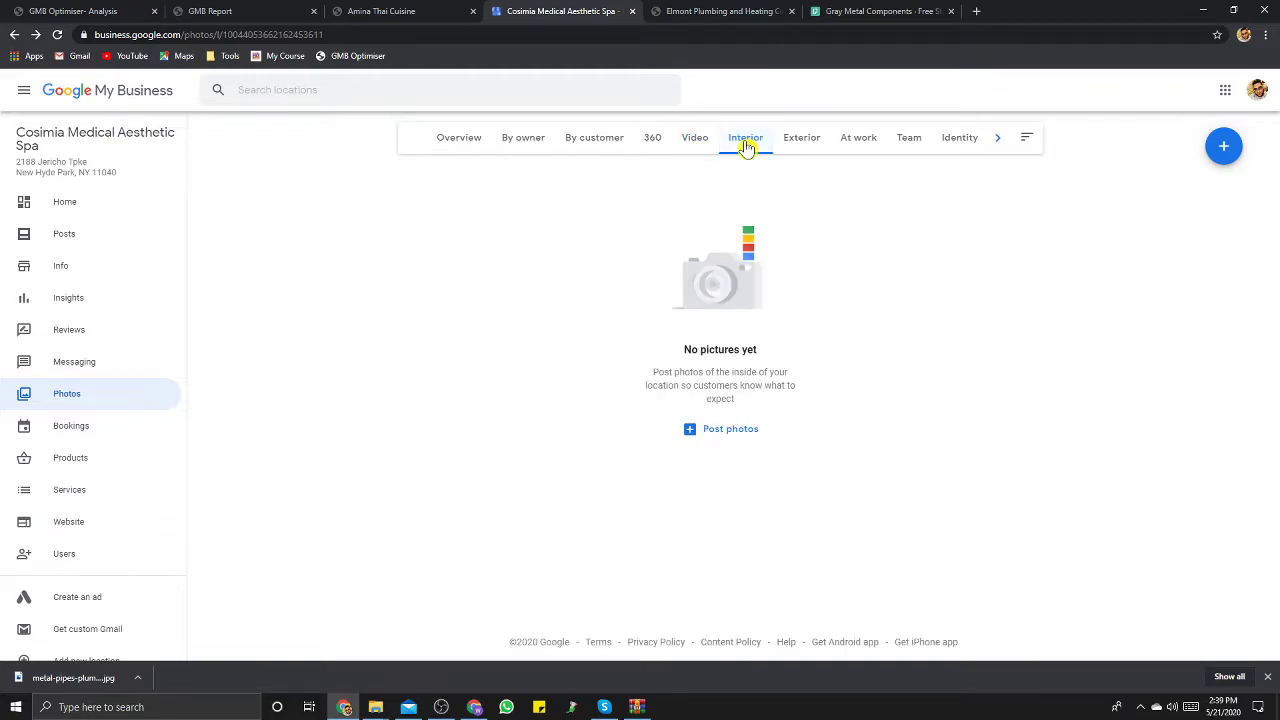
pyautogui.click(805, 143)
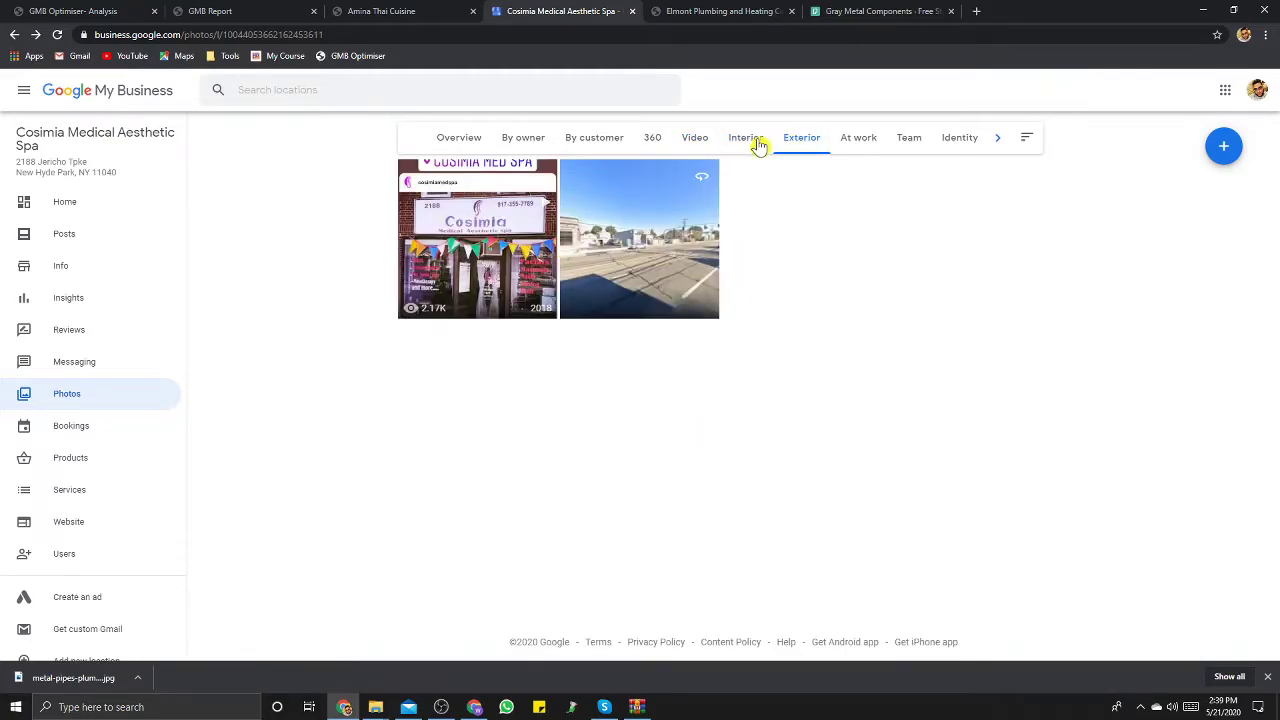
pyautogui.click(745, 145)
pyautogui.click(802, 147)
# Step: Look over the booking providers available for the spa, and view its Products page
pyautogui.click(106, 432)
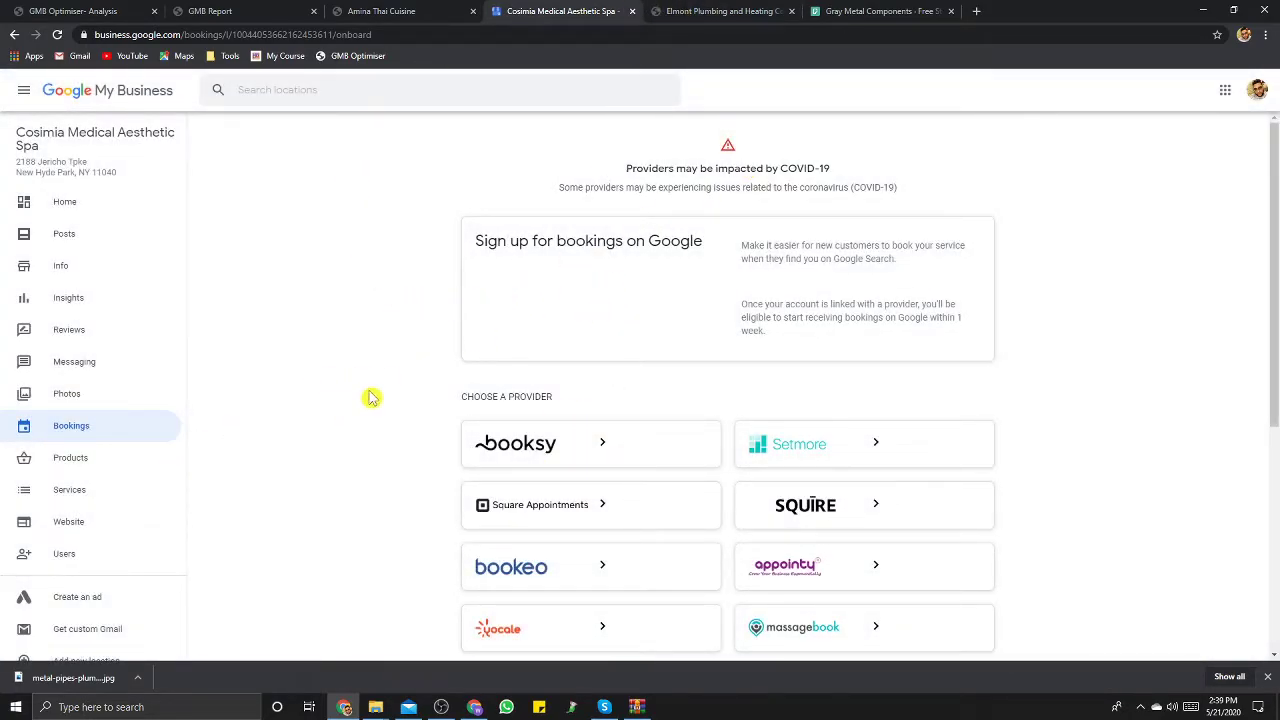
pyautogui.scroll(-1, 586, 465)
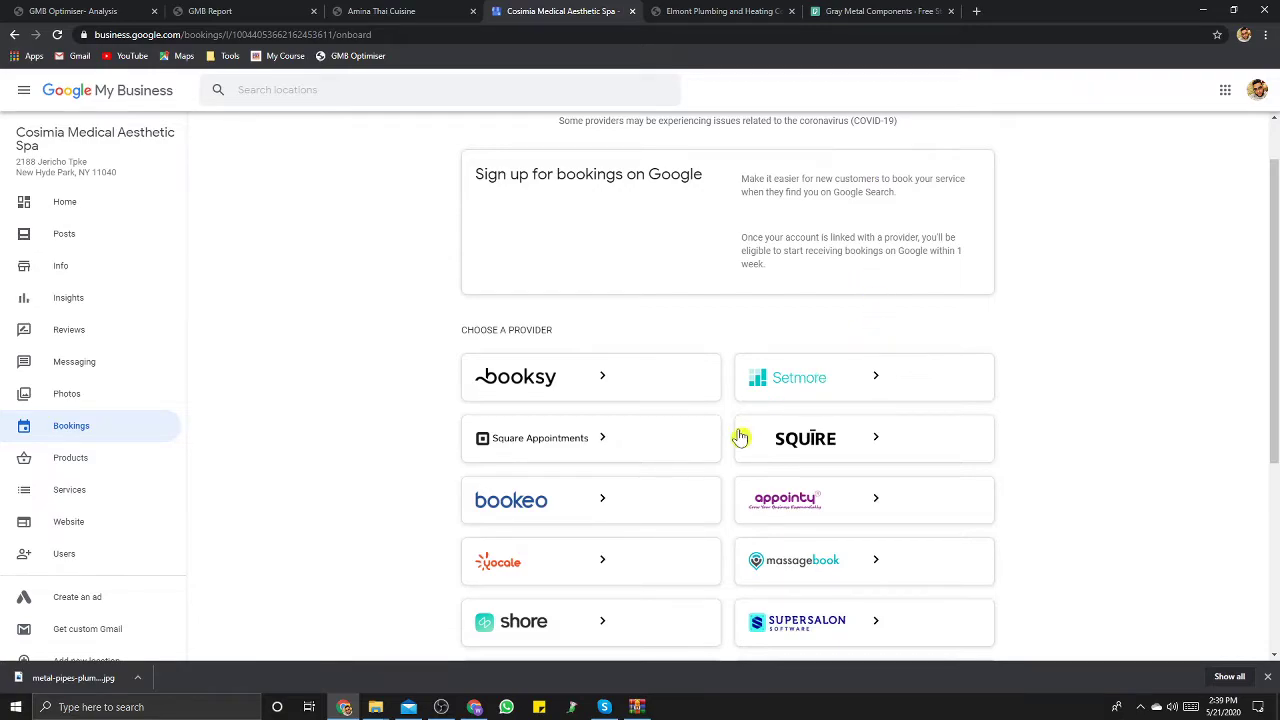
pyautogui.scroll(-2, 805, 400)
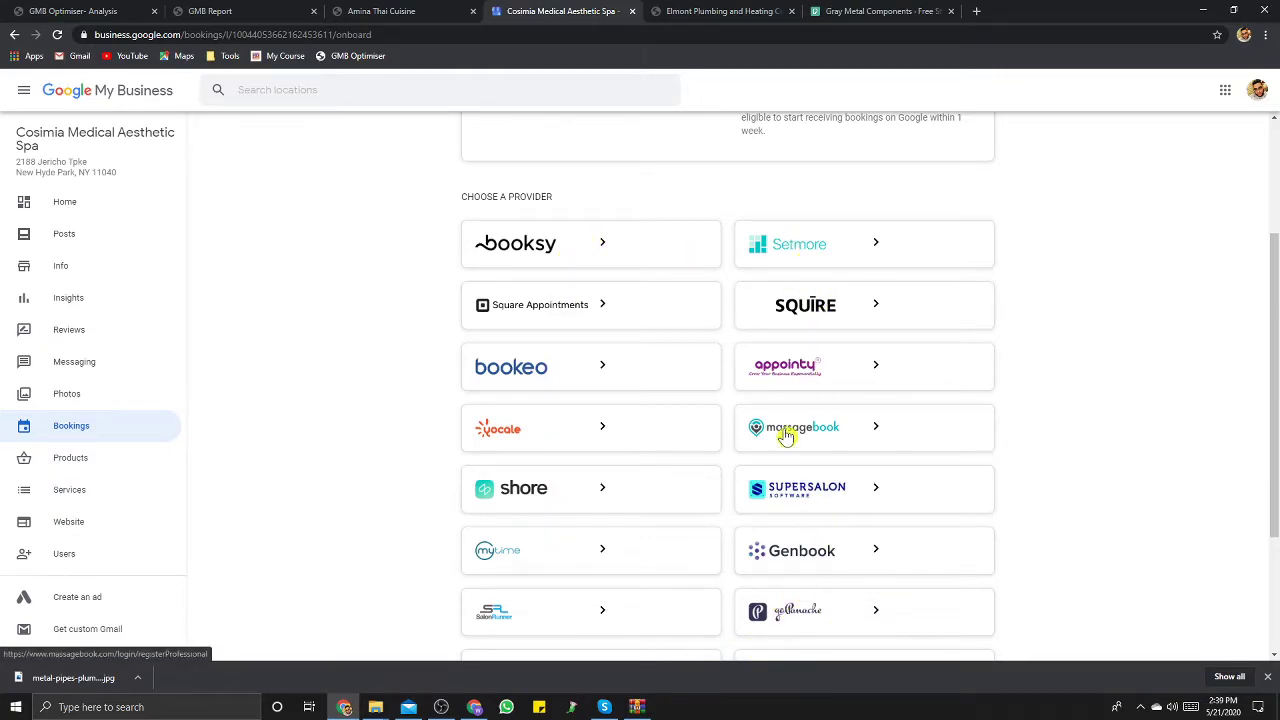
pyautogui.click(95, 479)
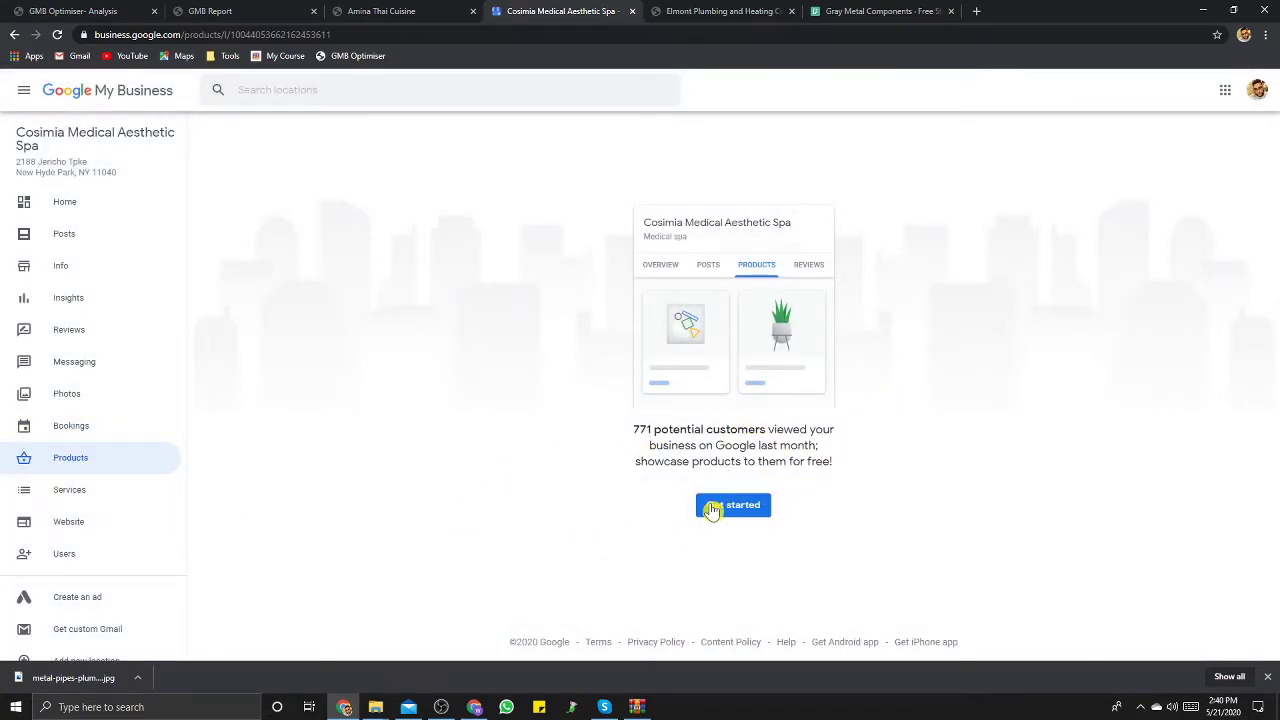
# Step: Add the custom service "facials" to the Medical spa primary category, and look over the other service categories
pyautogui.click(70, 492)
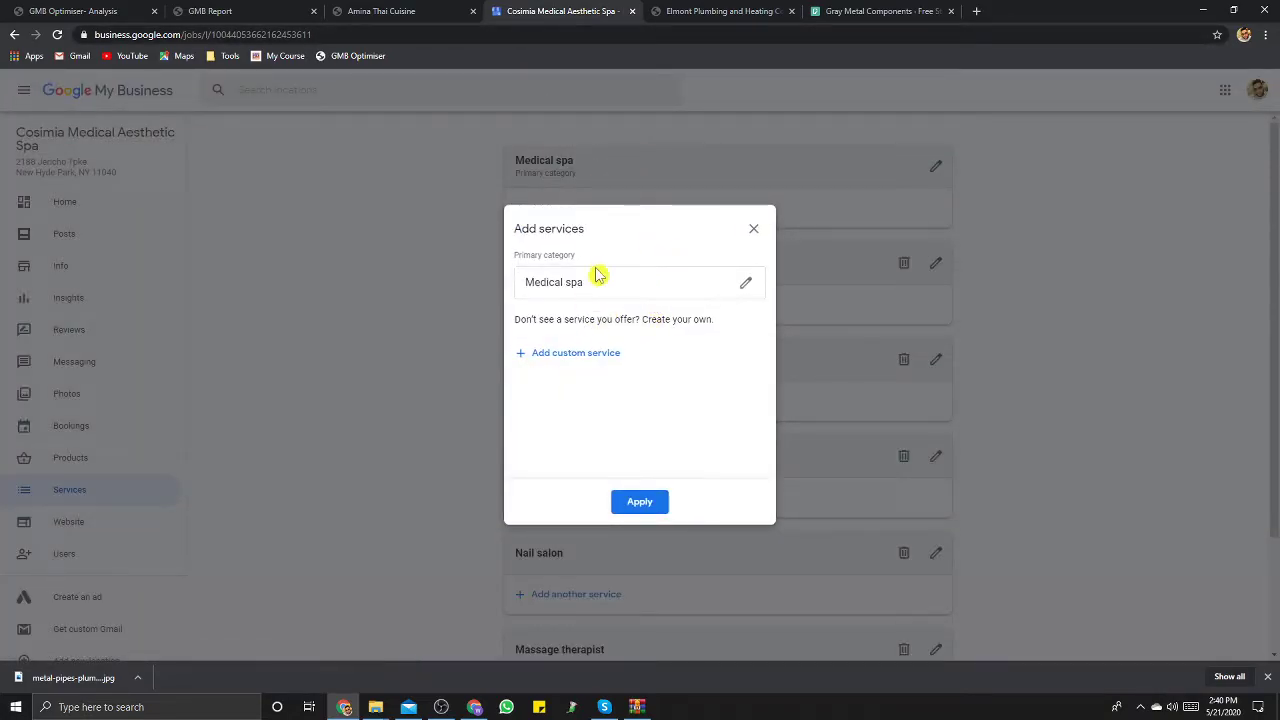
pyautogui.click(600, 354)
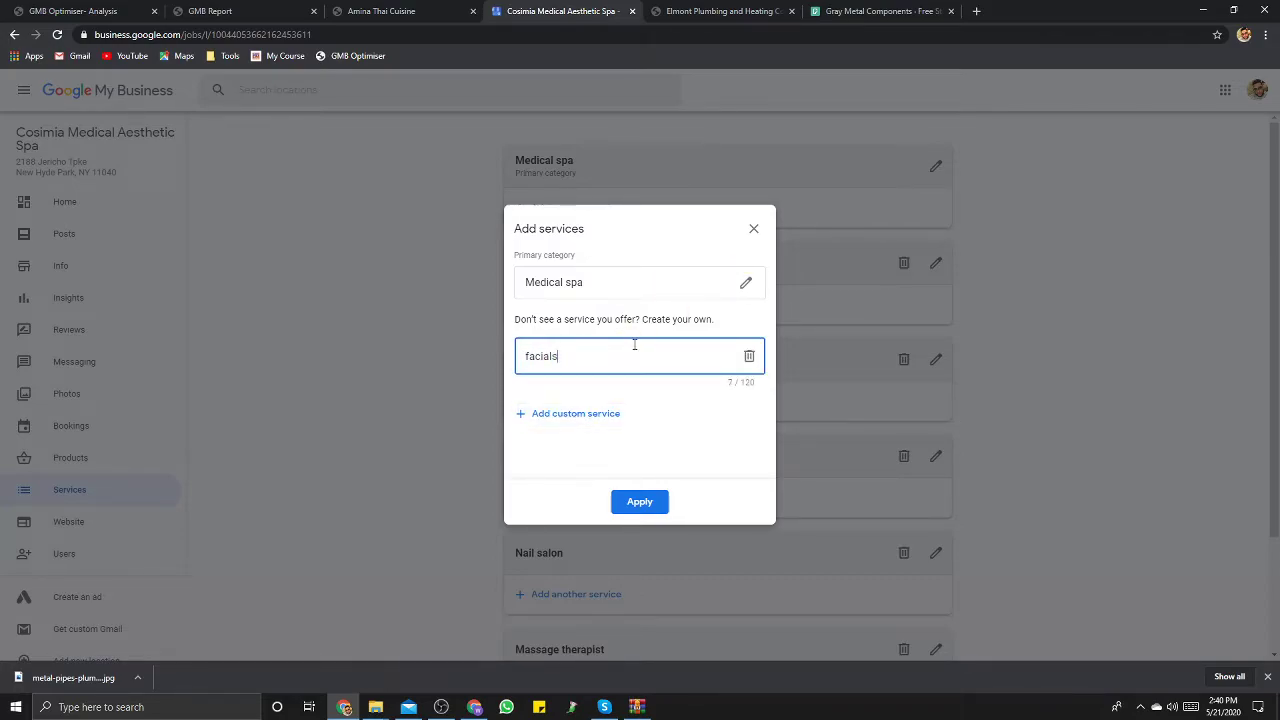
pyautogui.click(642, 503)
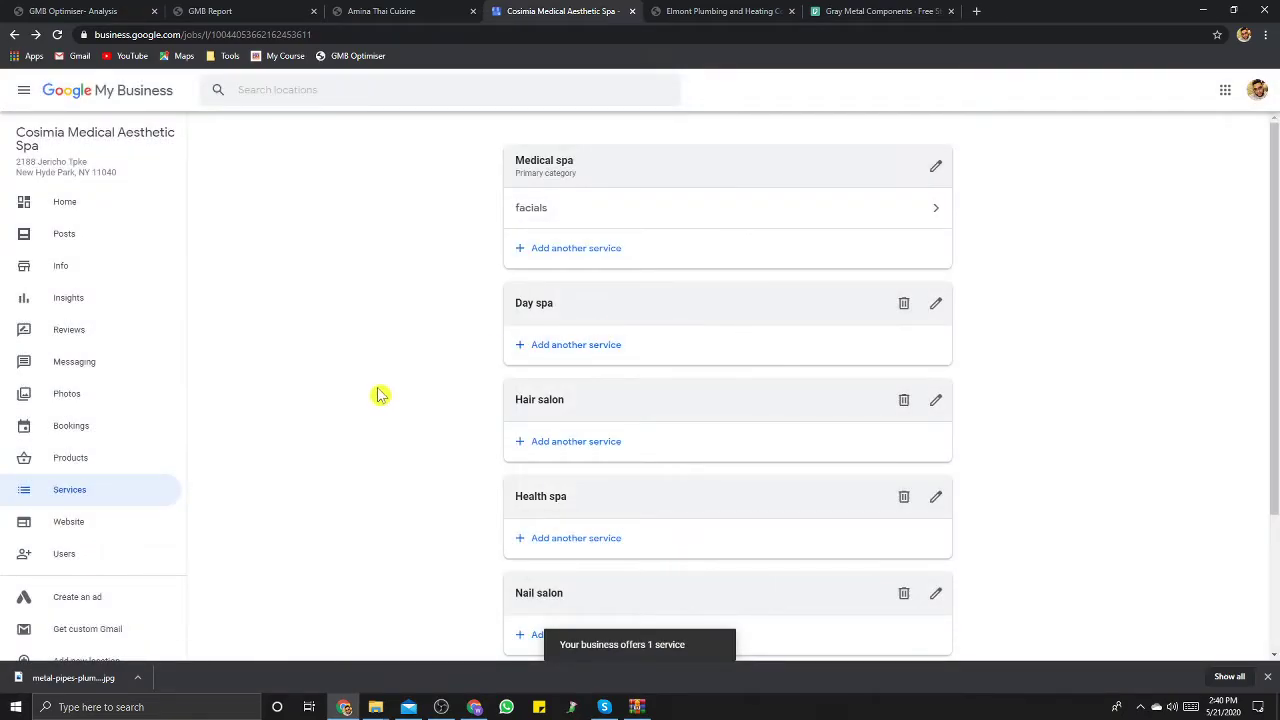
pyautogui.scroll(-2, 604, 385)
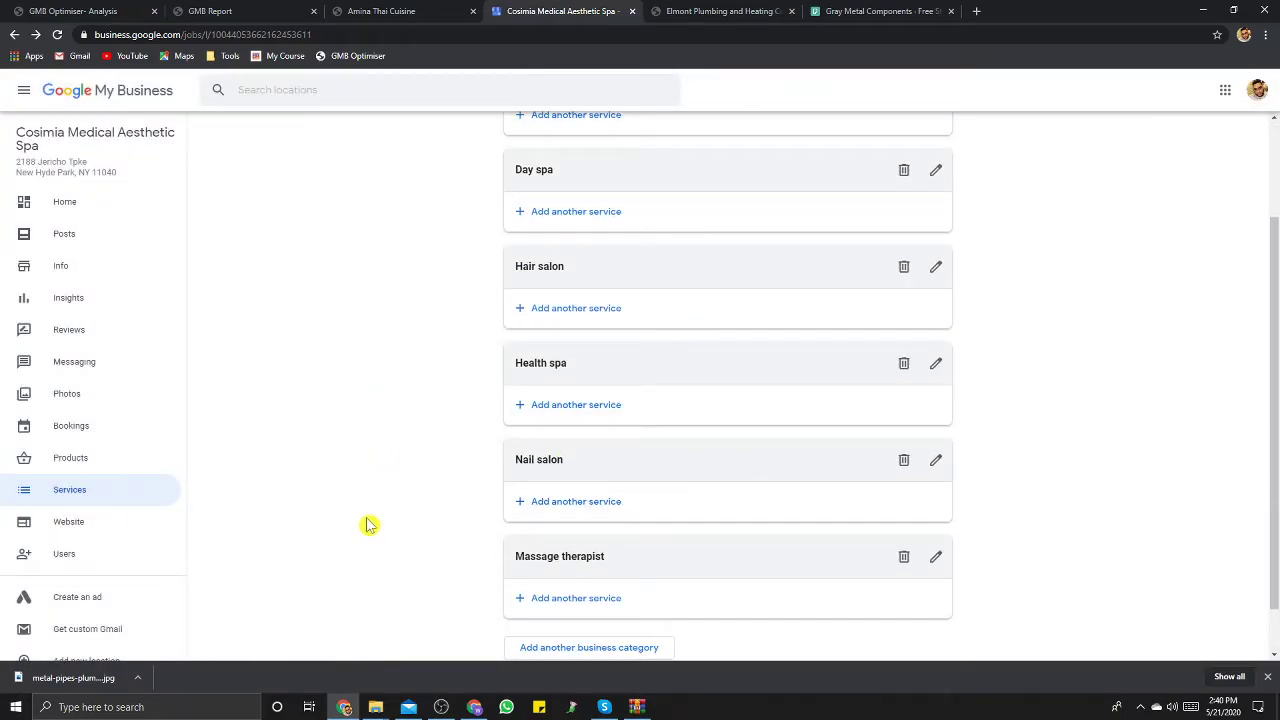
# Step: Open the spa's website editor, dismiss the welcome message and introductory tips, and look through the site preview
pyautogui.click(62, 523)
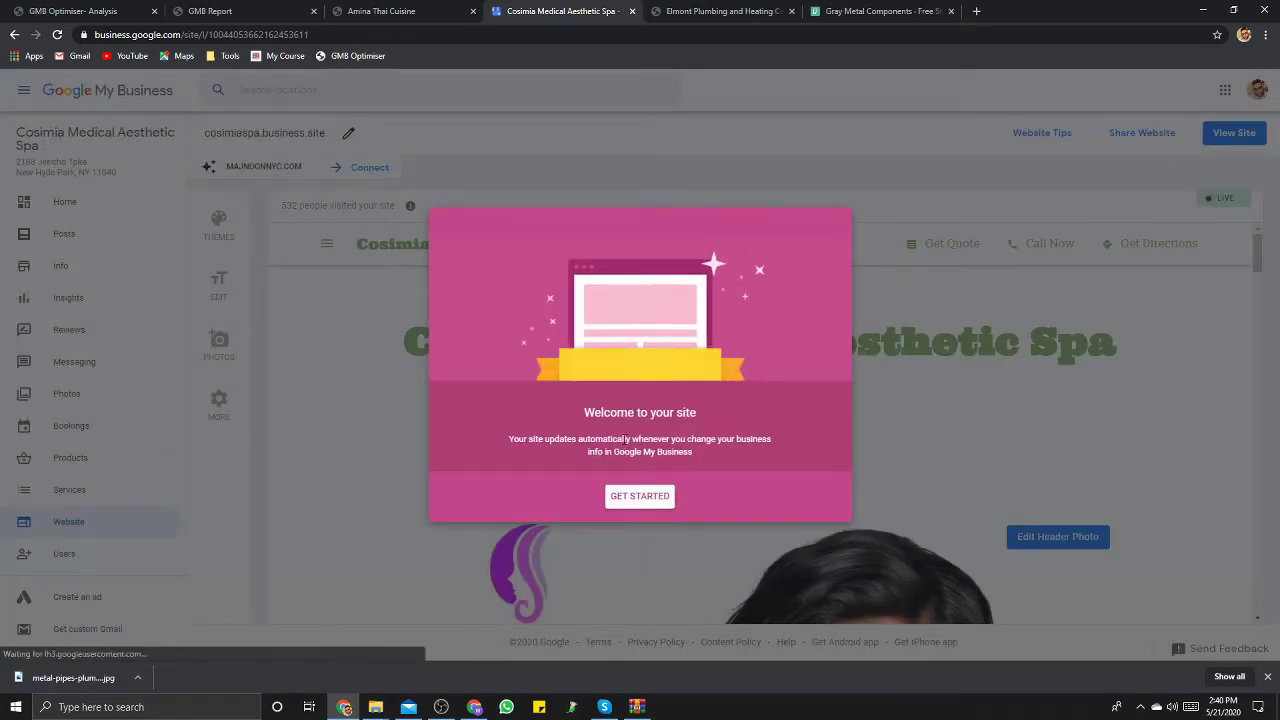
pyautogui.click(648, 498)
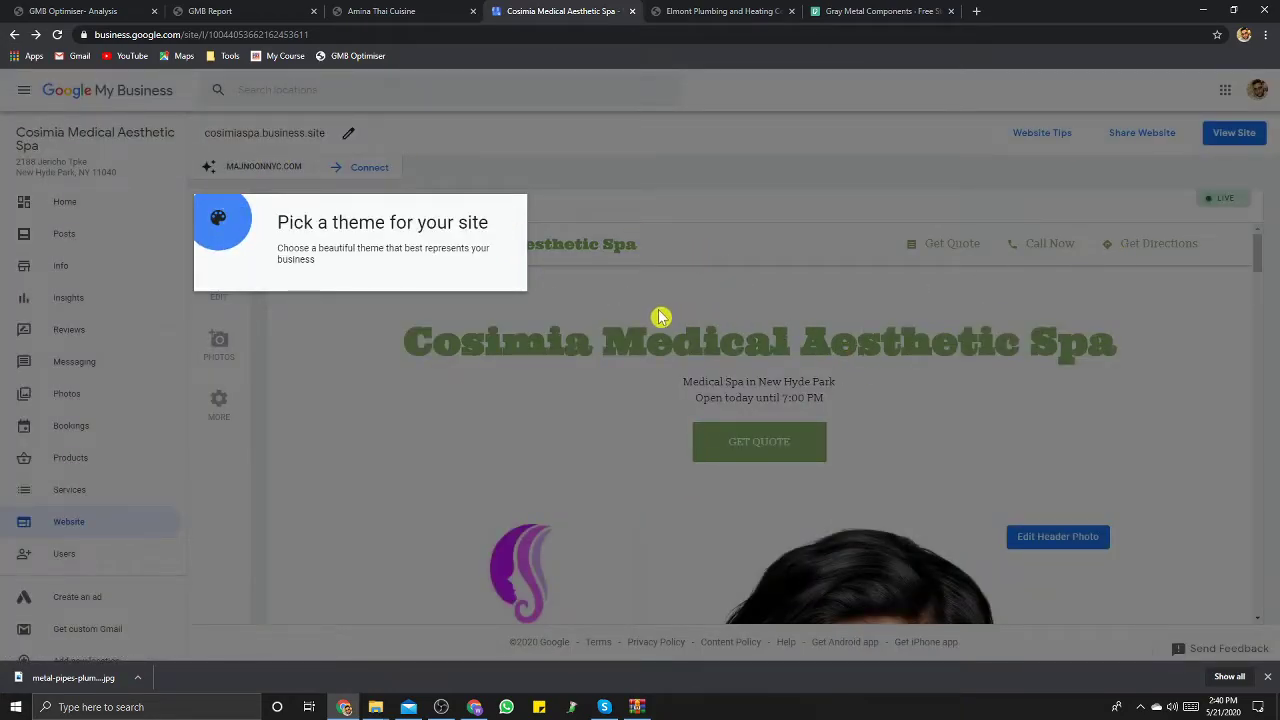
pyautogui.click(510, 347)
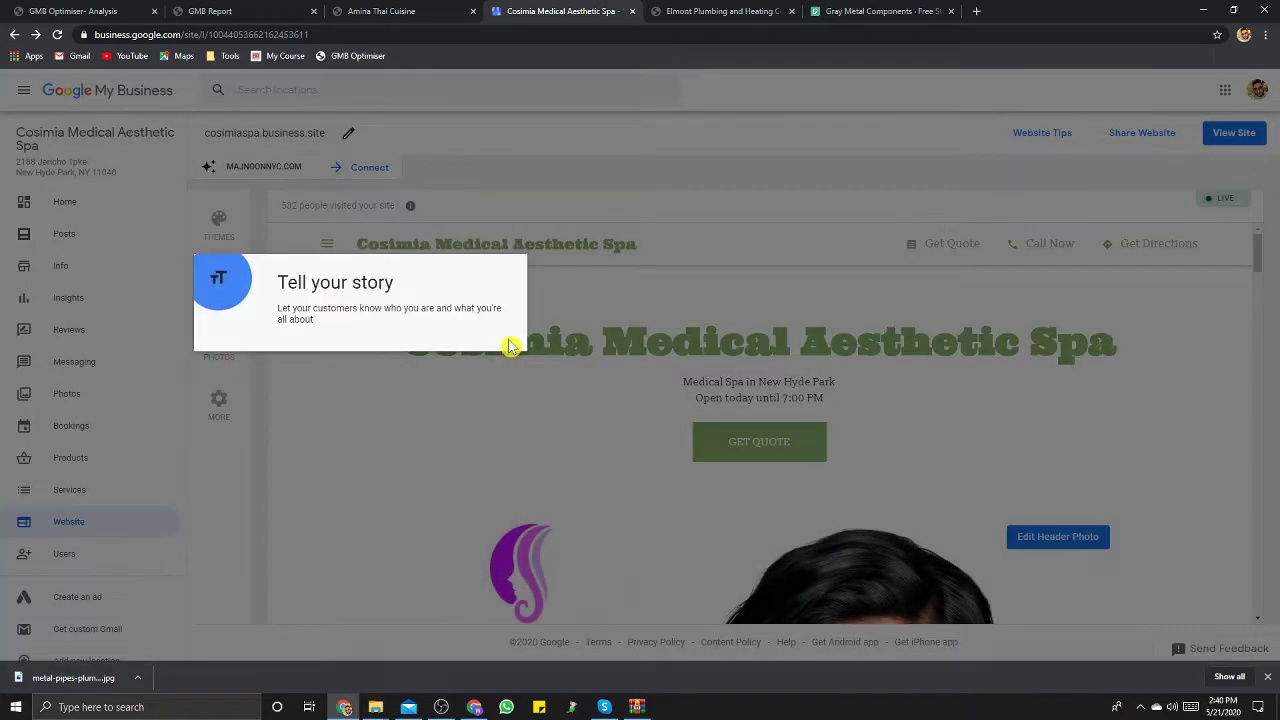
pyautogui.click(570, 334)
pyautogui.scroll(-3, 566, 330)
pyautogui.scroll(-10, 673, 322)
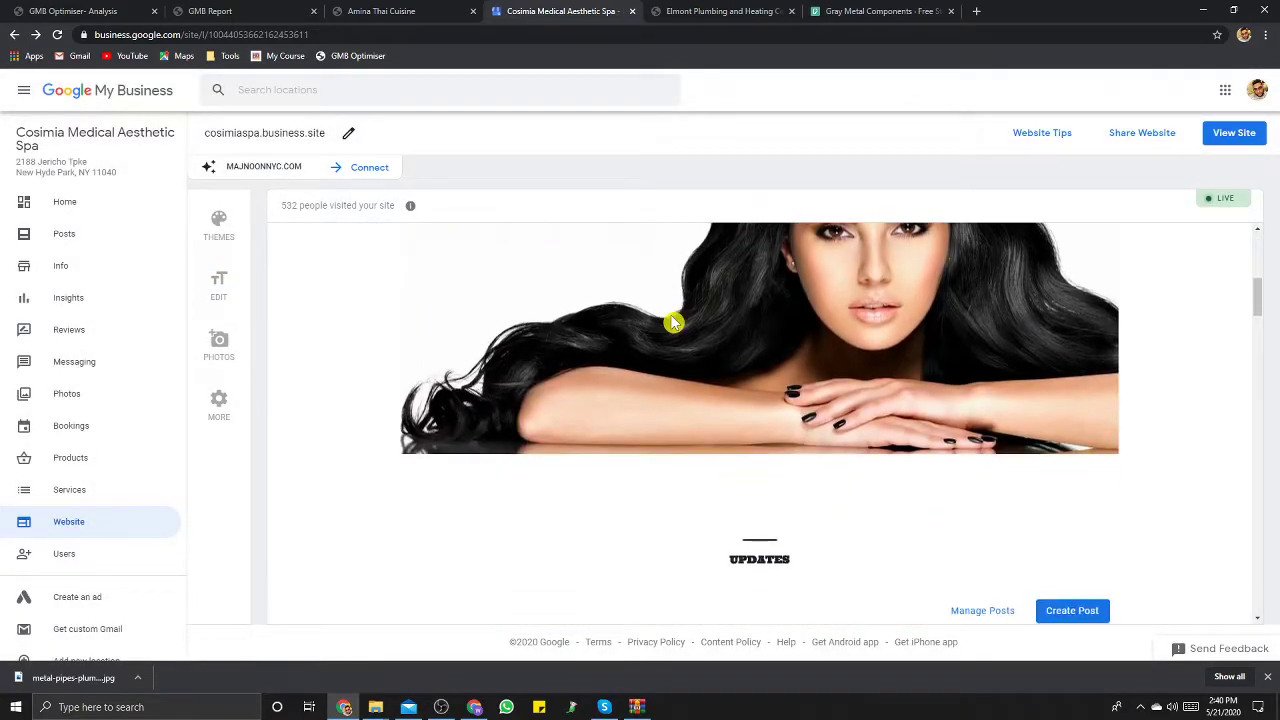
# Step: Open the spa's live website from the editor, and examine its Updates posts and the business.site web address
pyautogui.scroll(-10, 673, 322)
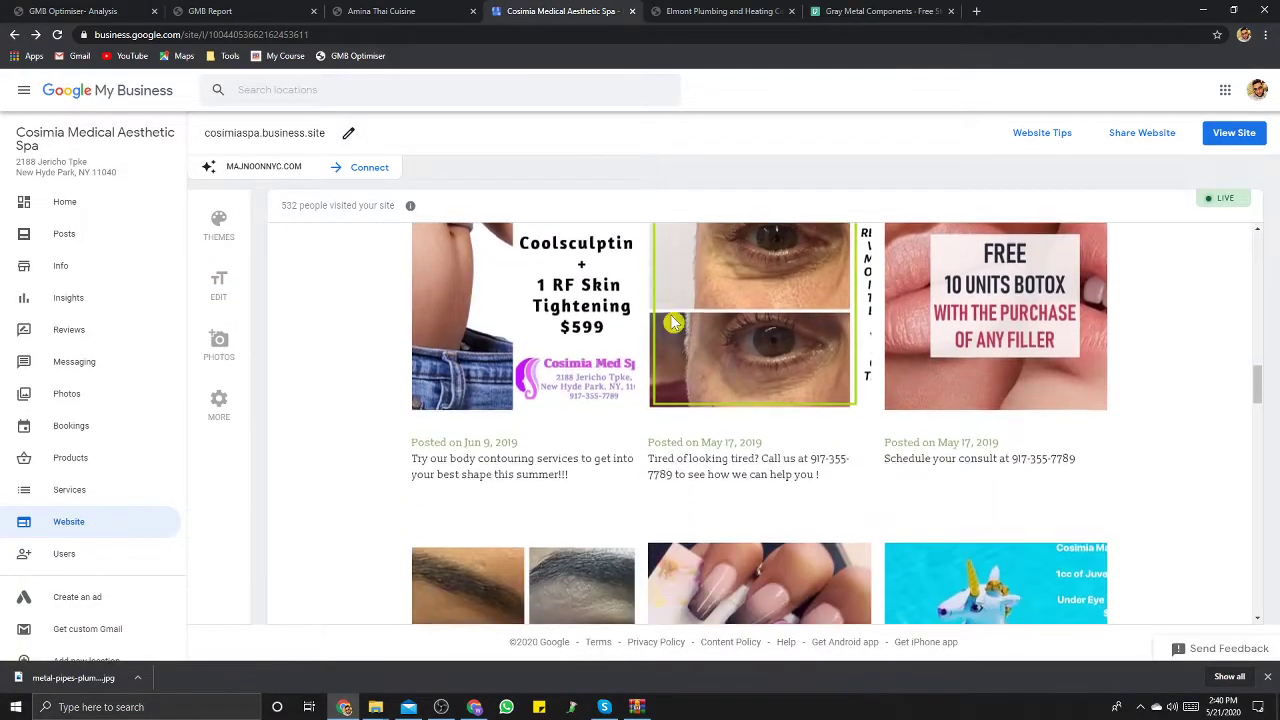
pyautogui.click(1240, 130)
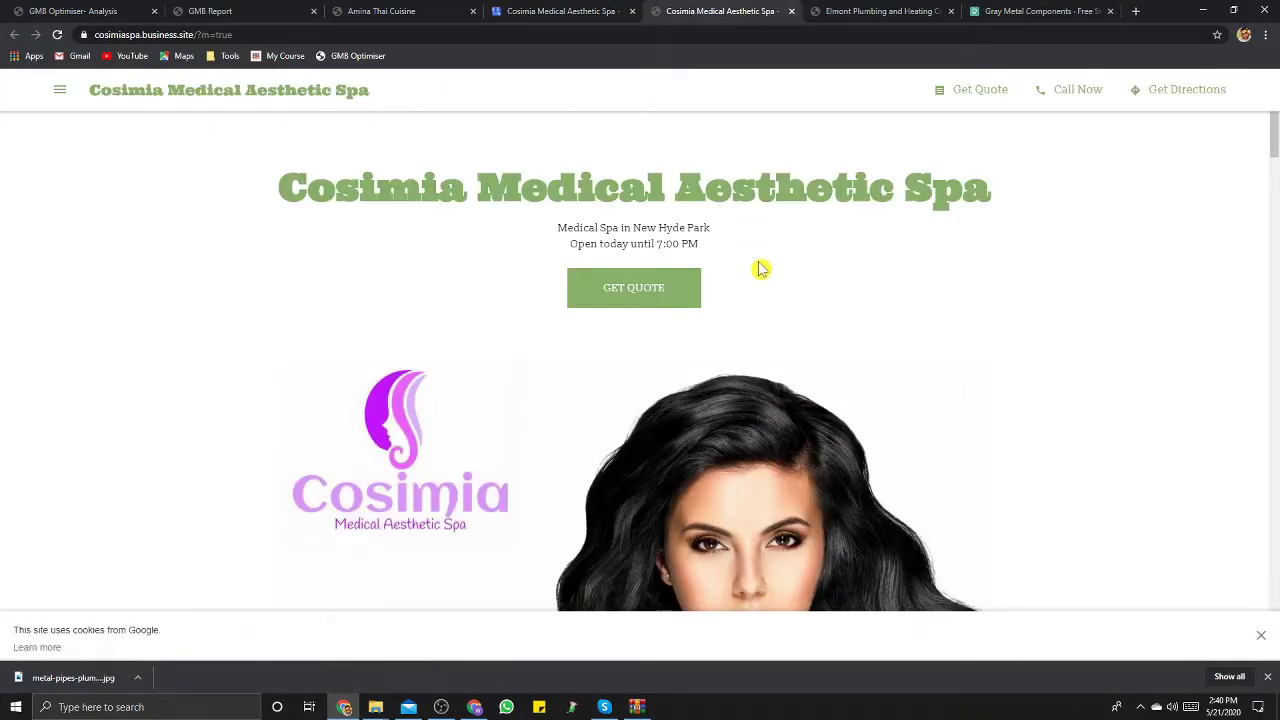
pyautogui.scroll(-6, 897, 242)
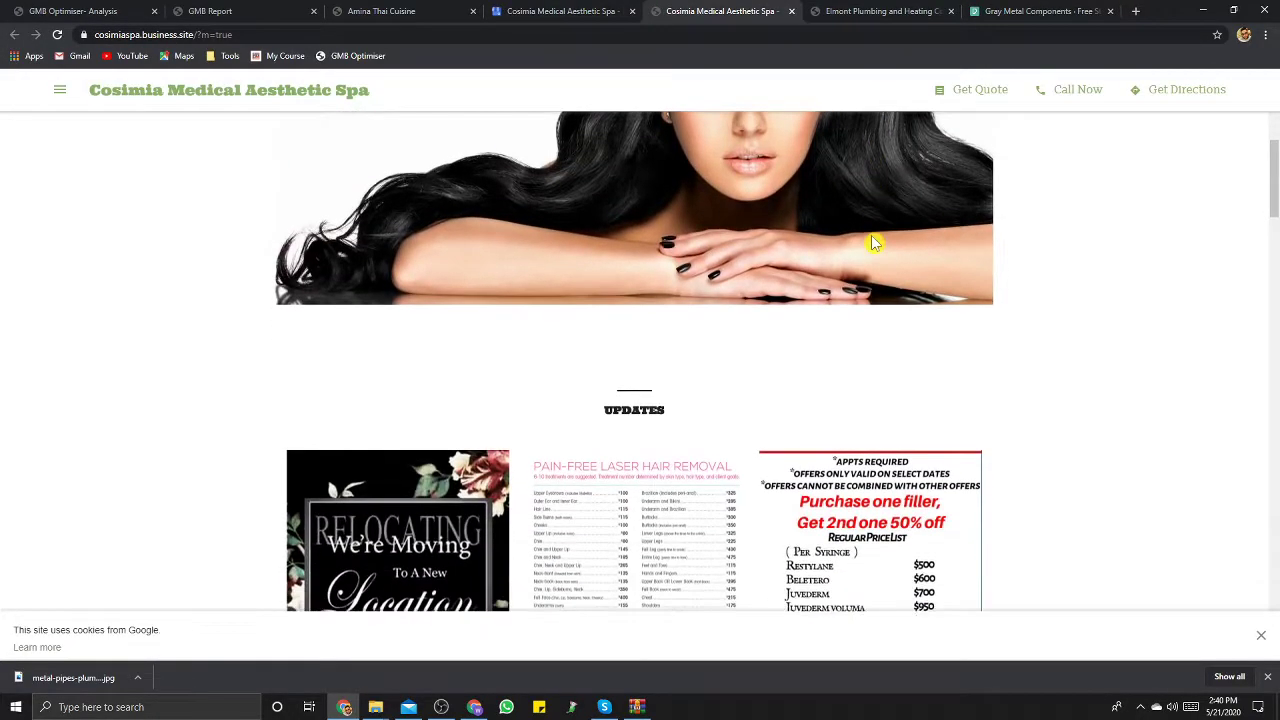
pyautogui.scroll(-2, 872, 242)
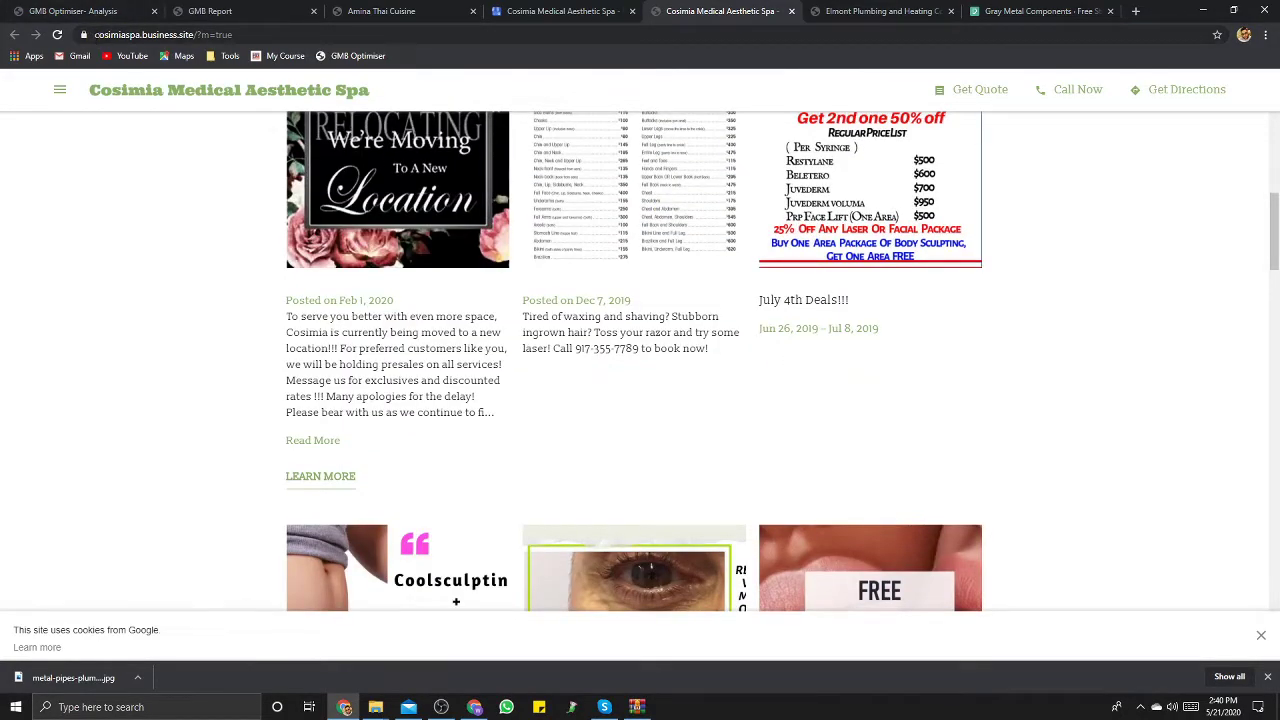
pyautogui.moveTo(137, 38); pyautogui.dragTo(141, 37)
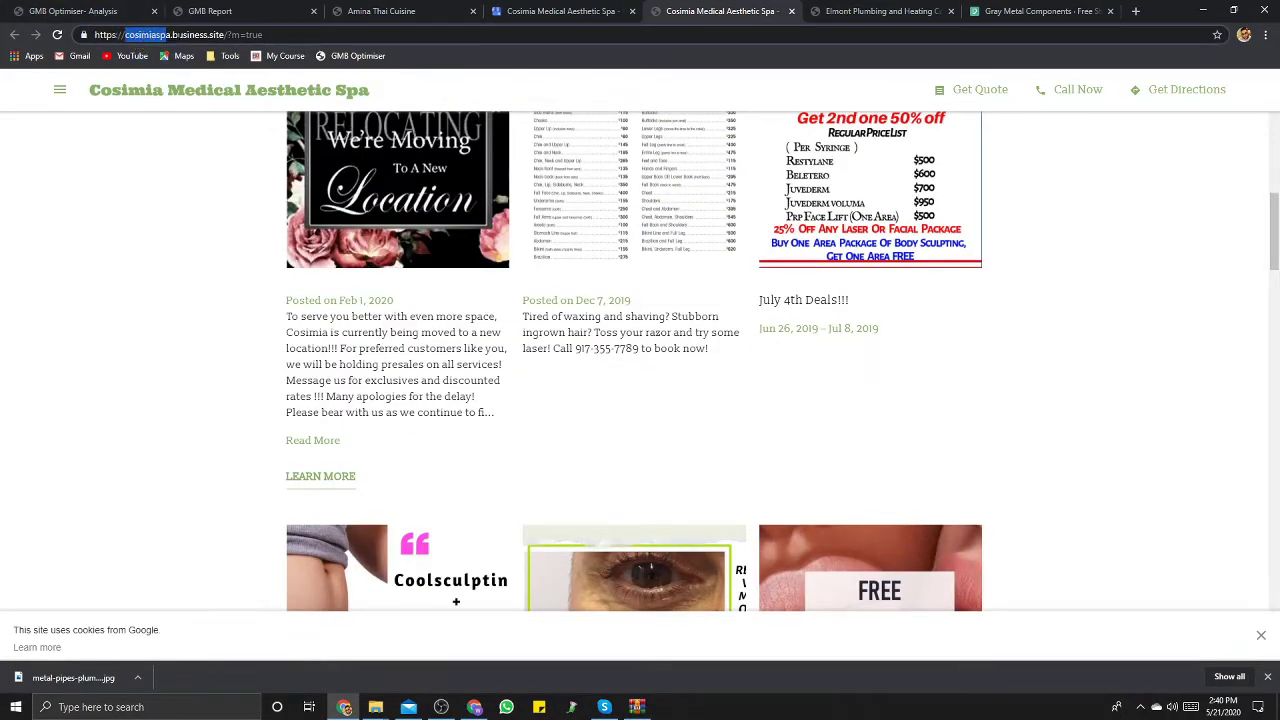
pyautogui.click(1155, 538)
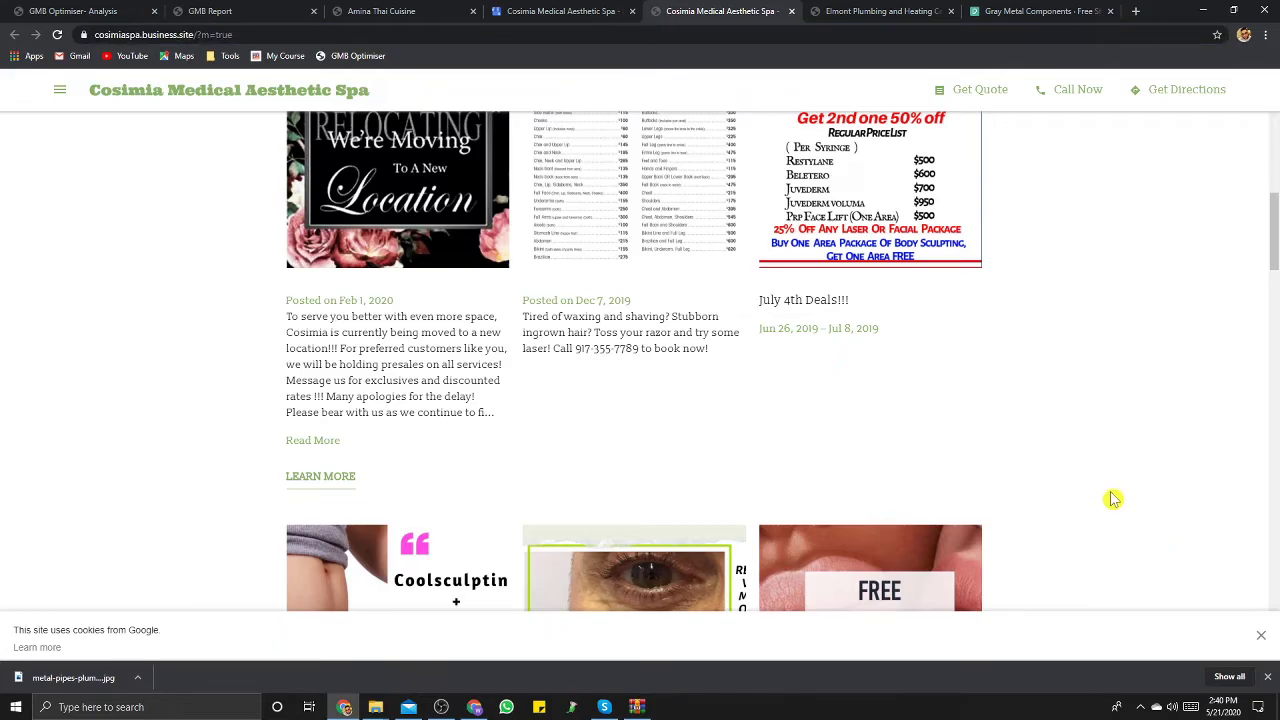
# Step: Look through the live spa page's header, Updates, description, gallery, map, contact details and business hours
pyautogui.scroll(10, 1110, 497)
pyautogui.scroll(-15, 809, 375)
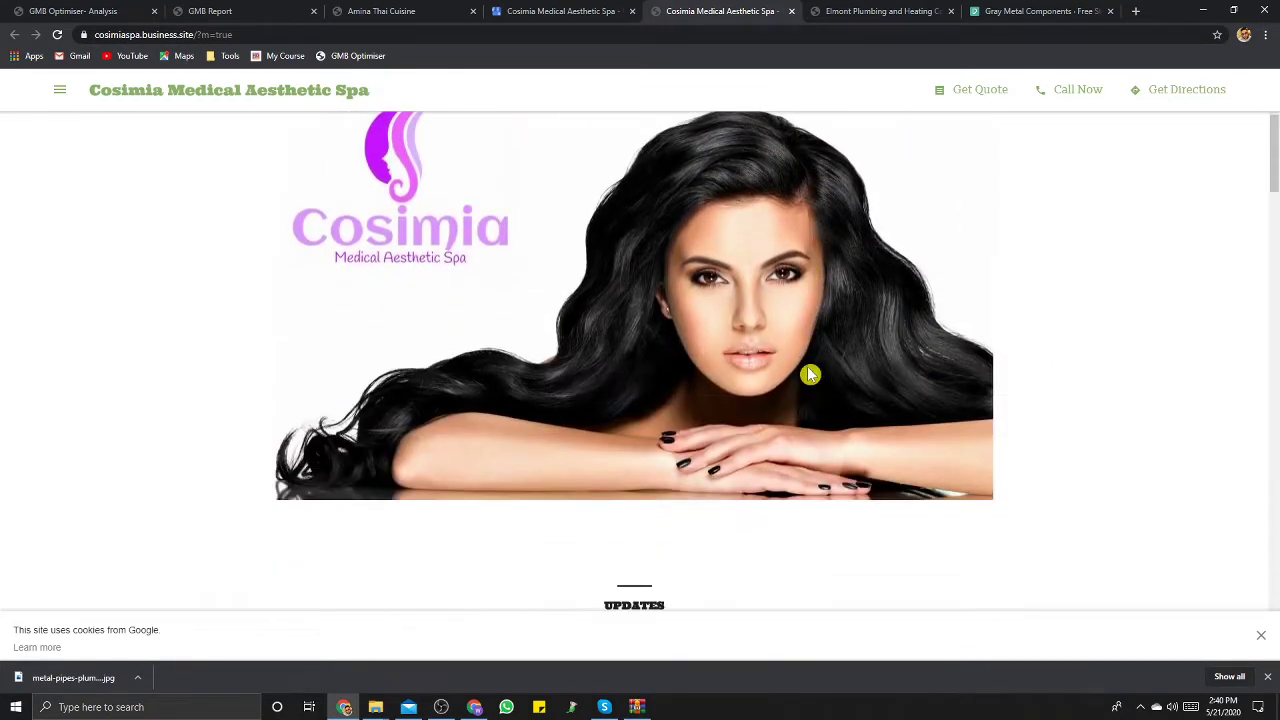
pyautogui.scroll(-15, 809, 378)
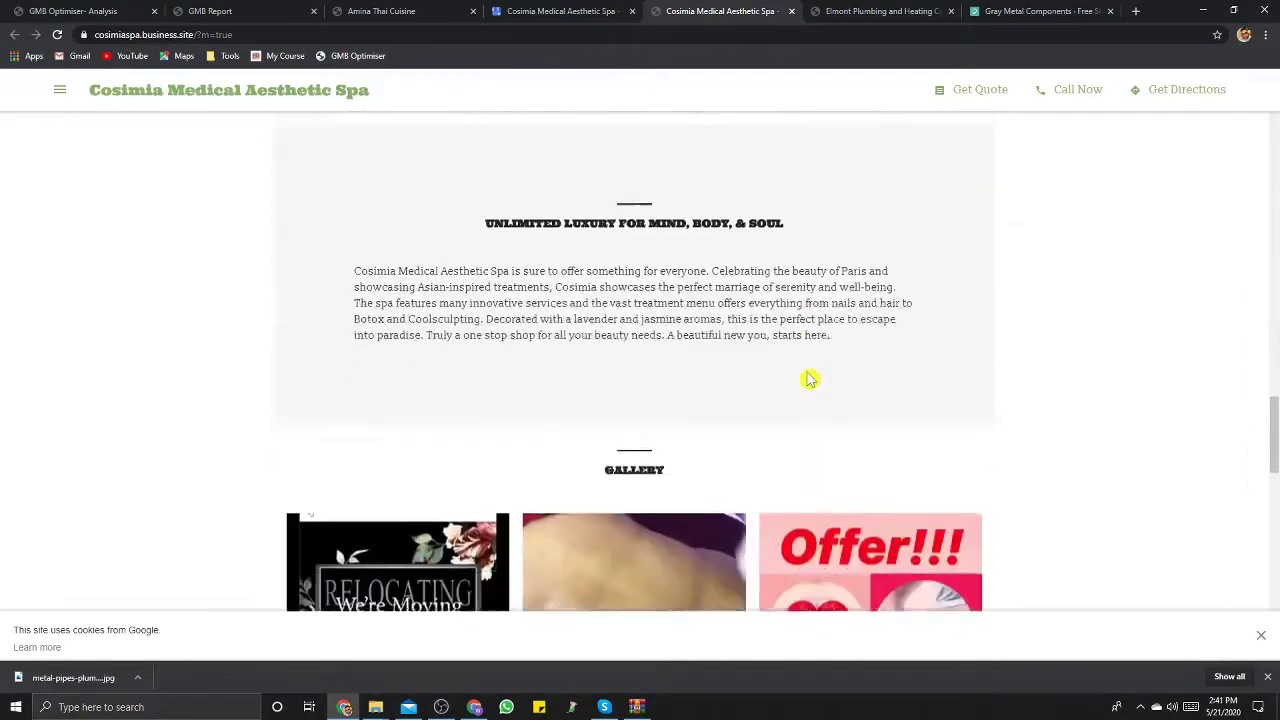
pyautogui.scroll(-5, 809, 381)
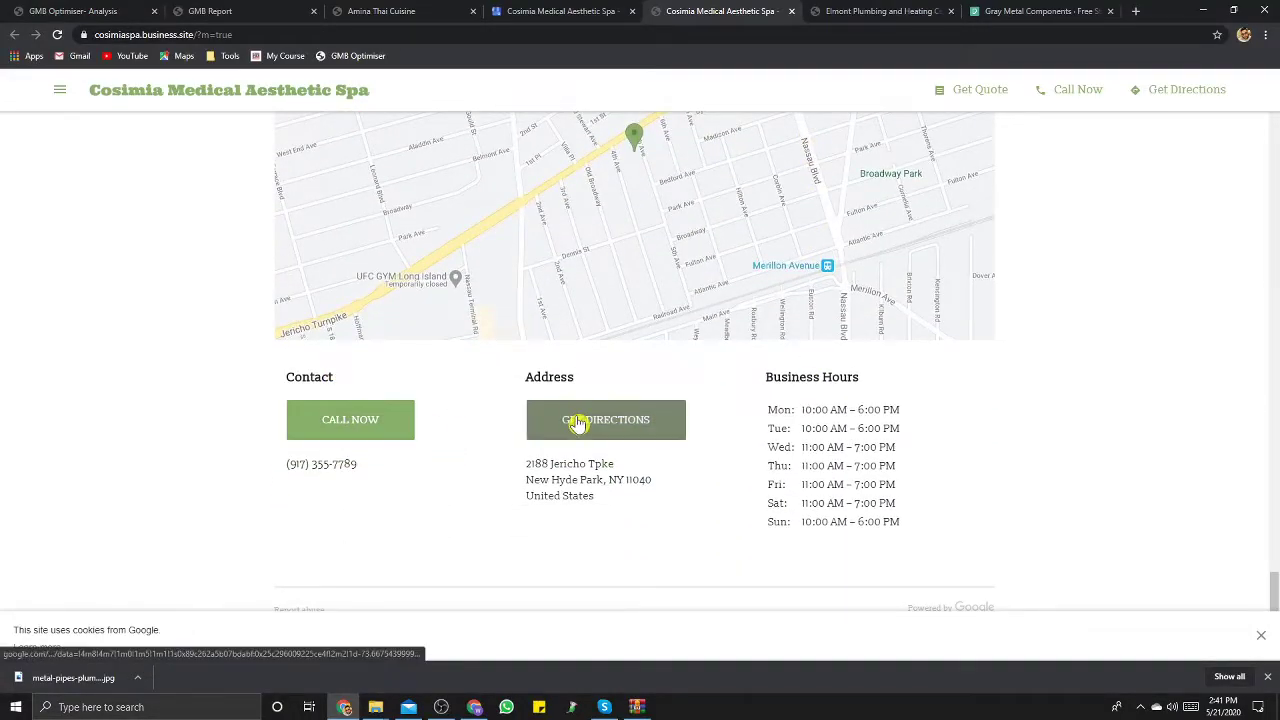
pyautogui.scroll(10, 870, 428)
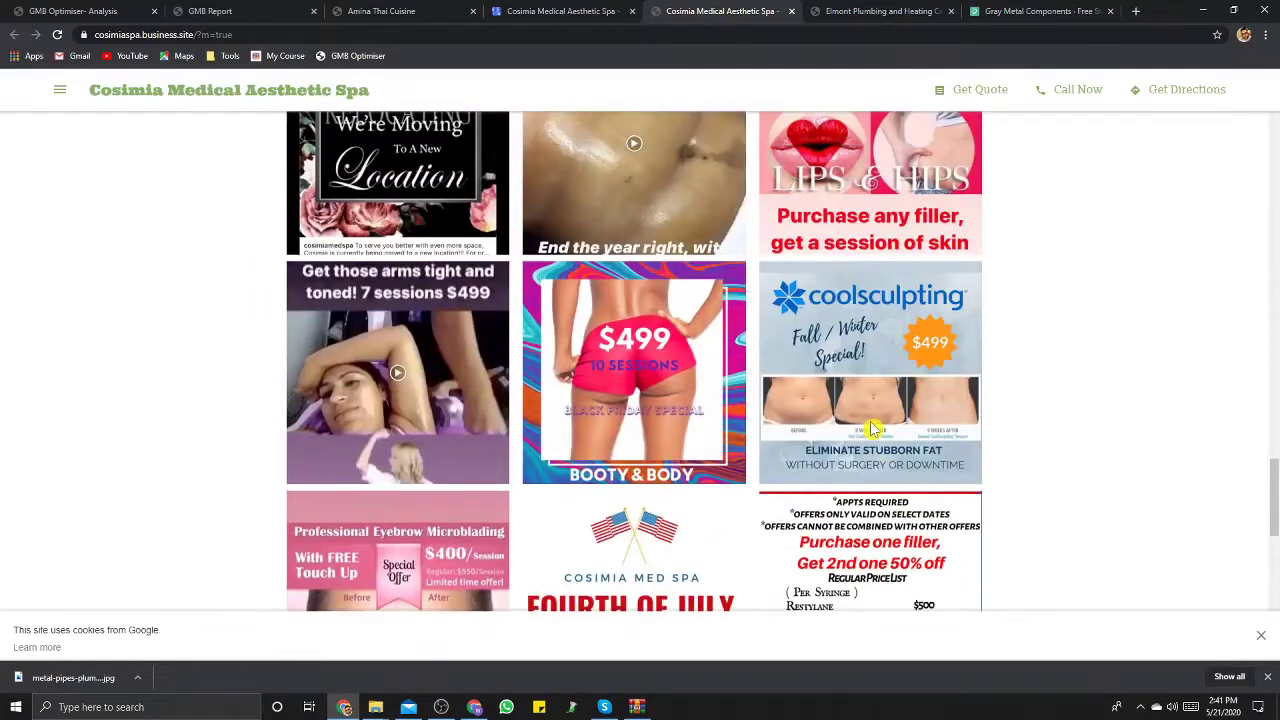
pyautogui.scroll(10, 870, 428)
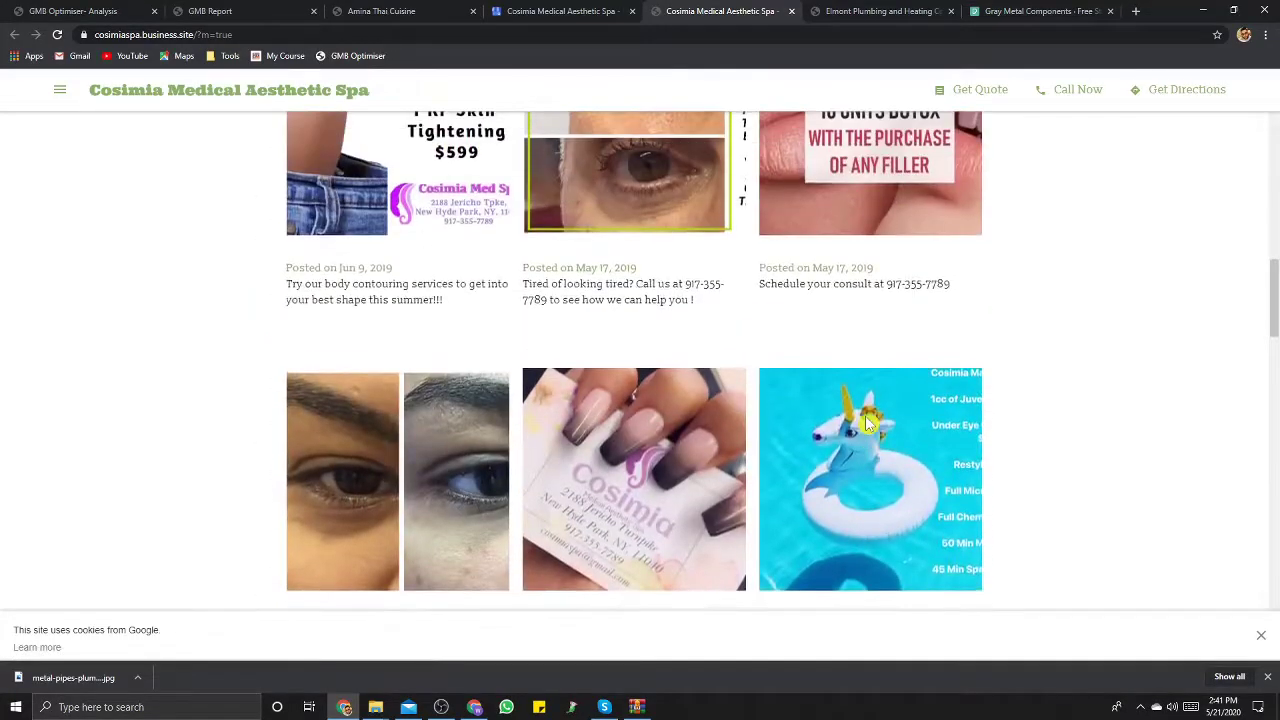
pyautogui.scroll(1, 886, 432)
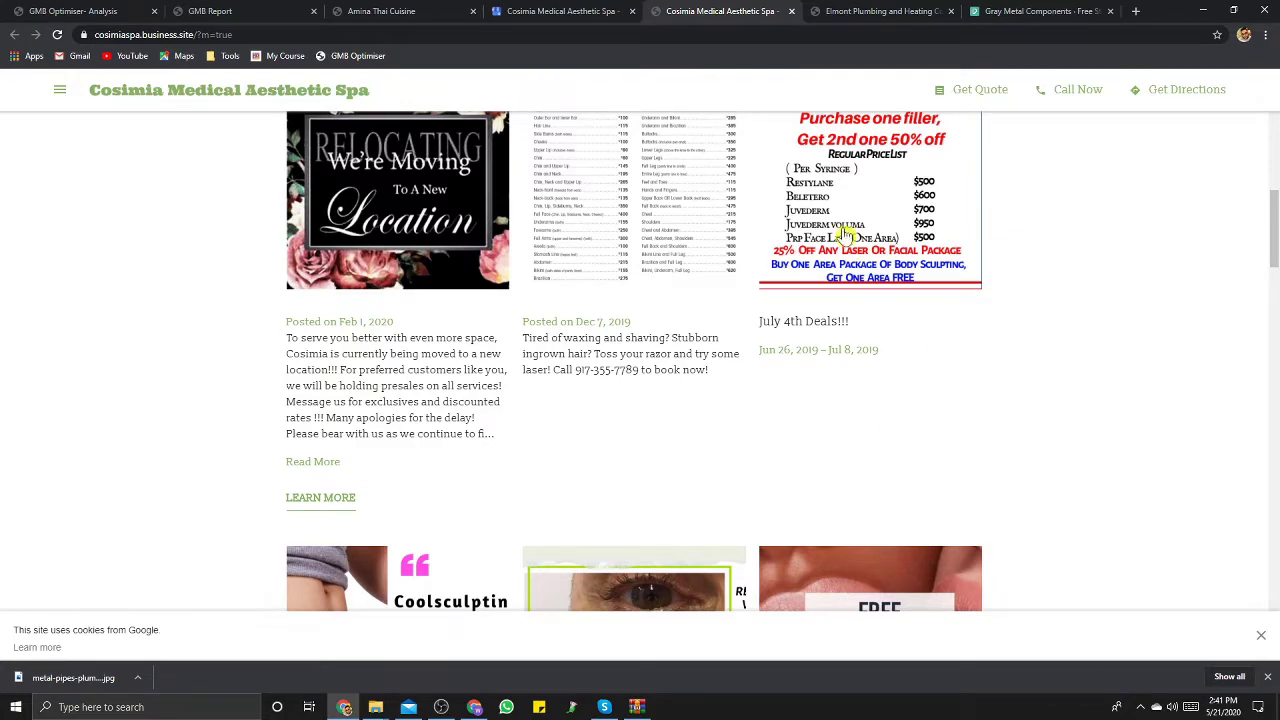
pyautogui.scroll(10, 797, 186)
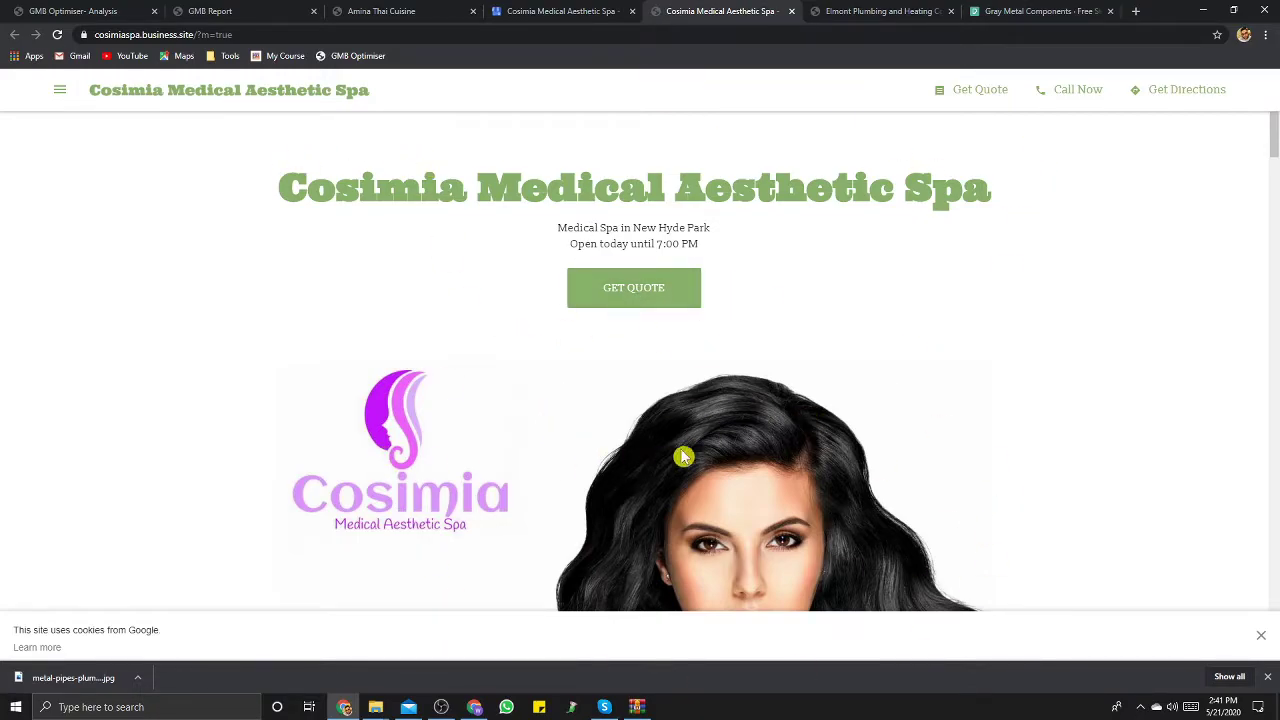
pyautogui.scroll(-15, 1066, 363)
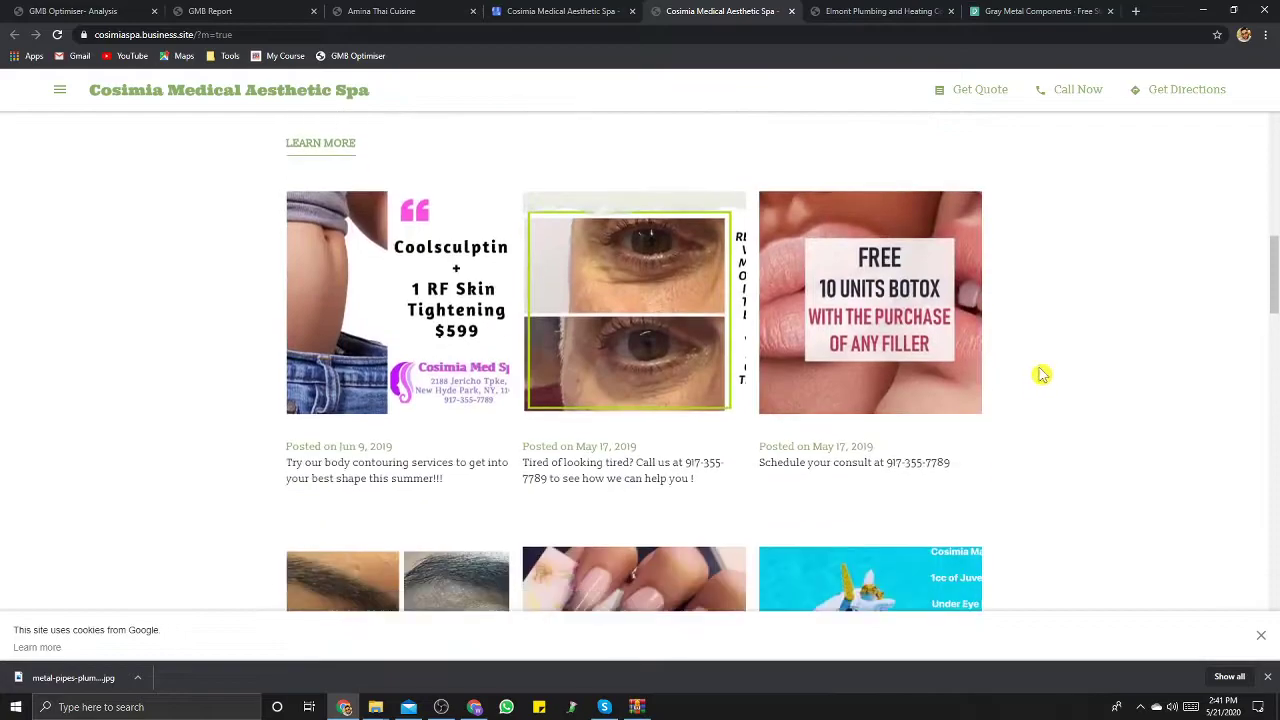
# Step: Return to the GMB Report for the Elmont plumbing and heating business
pyautogui.click(254, 14)
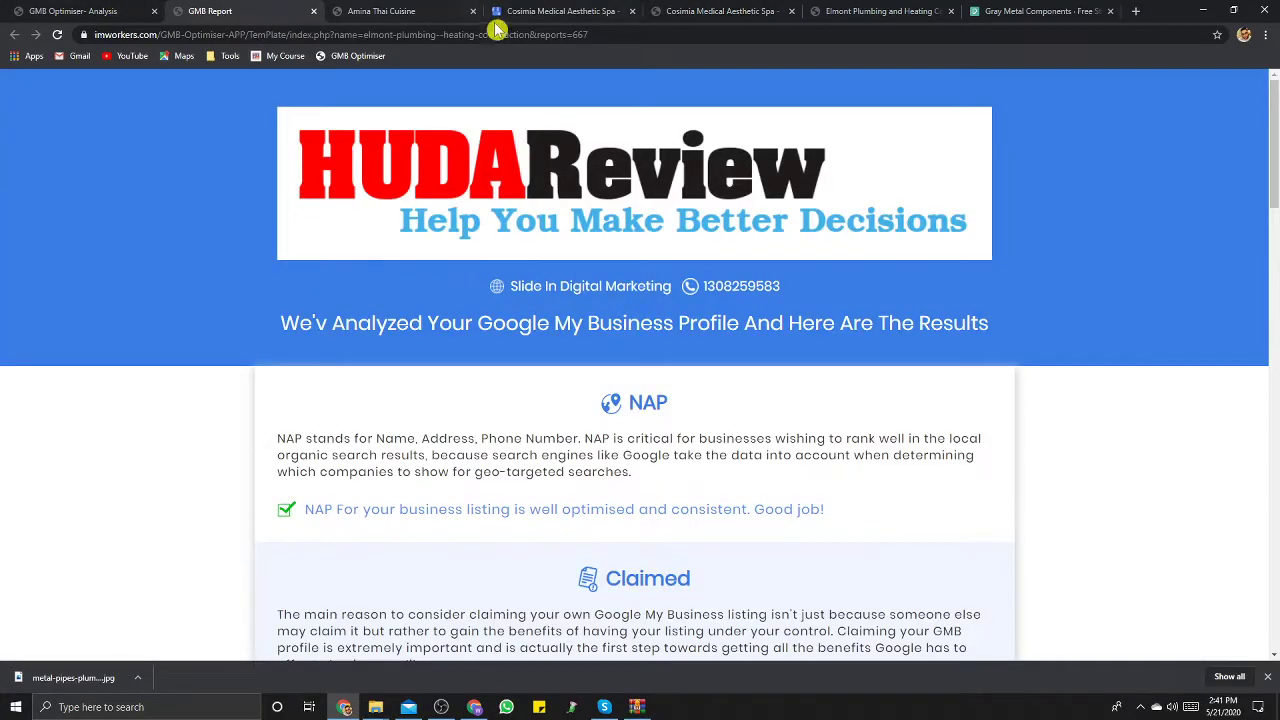
# Step: Return to GMB Optimiser and open the form for creating a new report
pyautogui.click(90, 12)
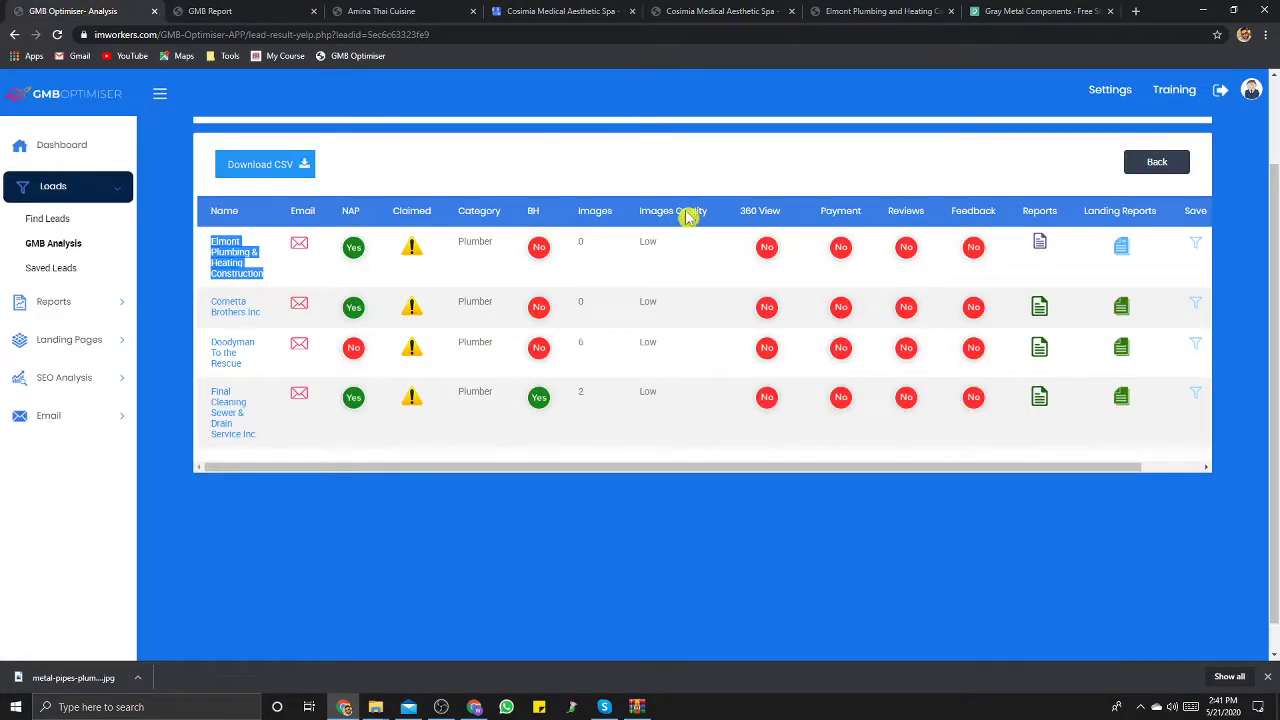
pyautogui.click(54, 301)
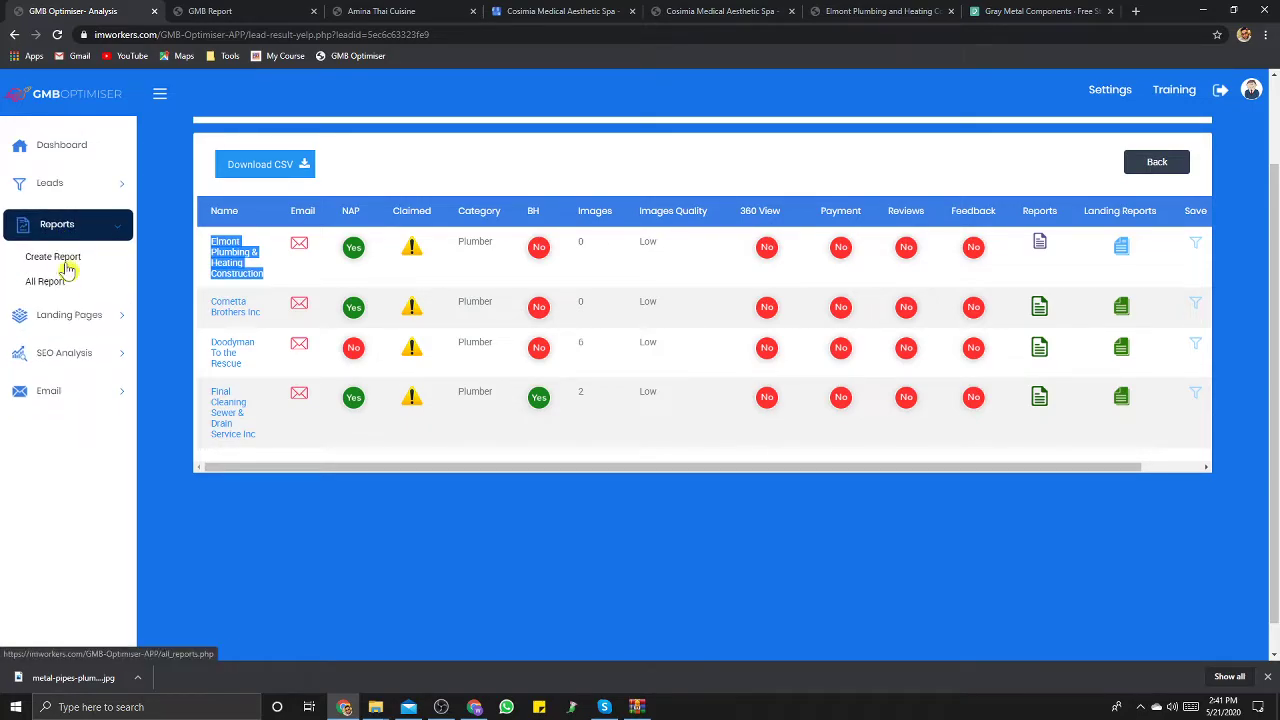
pyautogui.click(68, 266)
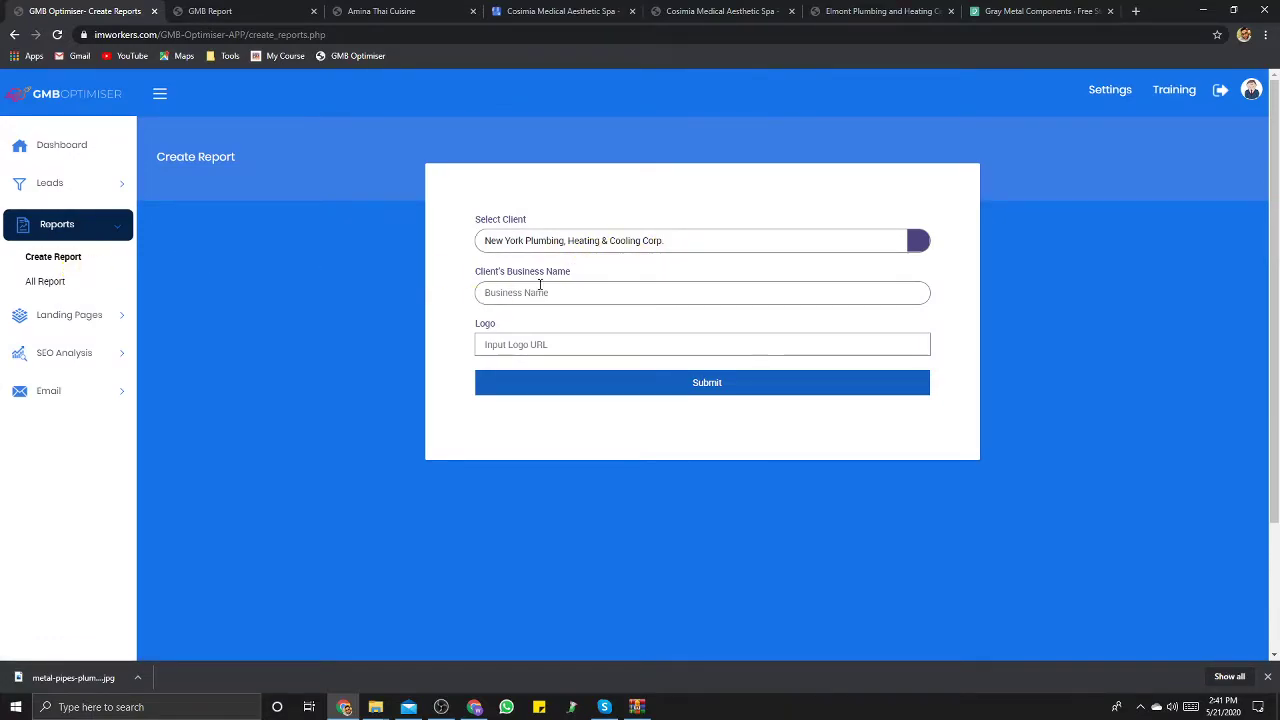
pyautogui.click(560, 245)
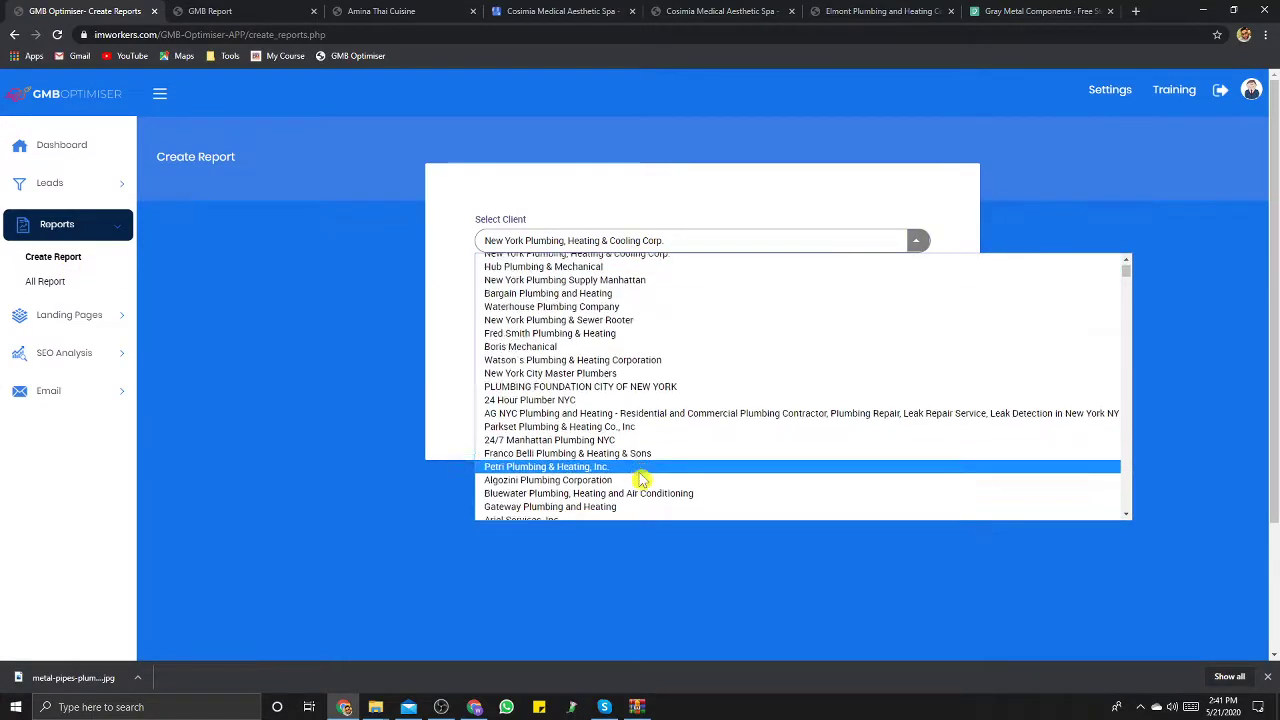
pyautogui.scroll(-3, 800, 400)
pyautogui.moveTo(1128, 305); pyautogui.dragTo(1126, 519)
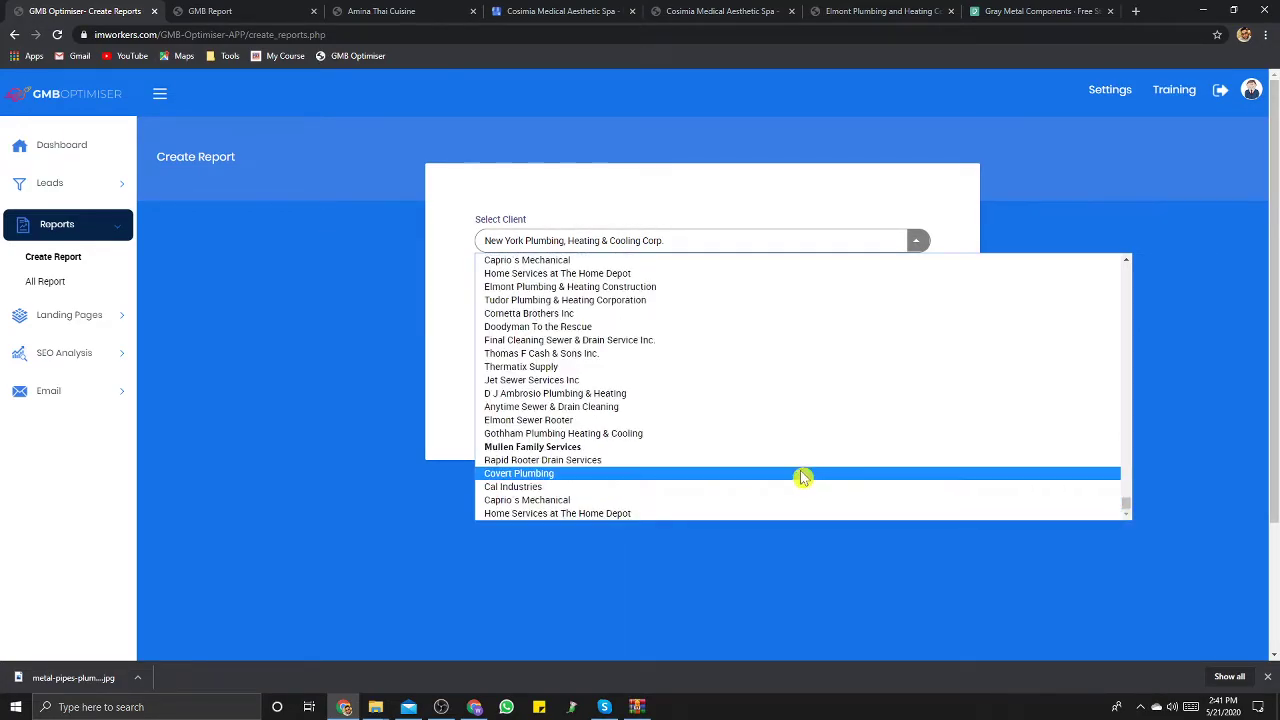
pyautogui.scroll(3, 726, 443)
pyautogui.scroll(10, 725, 442)
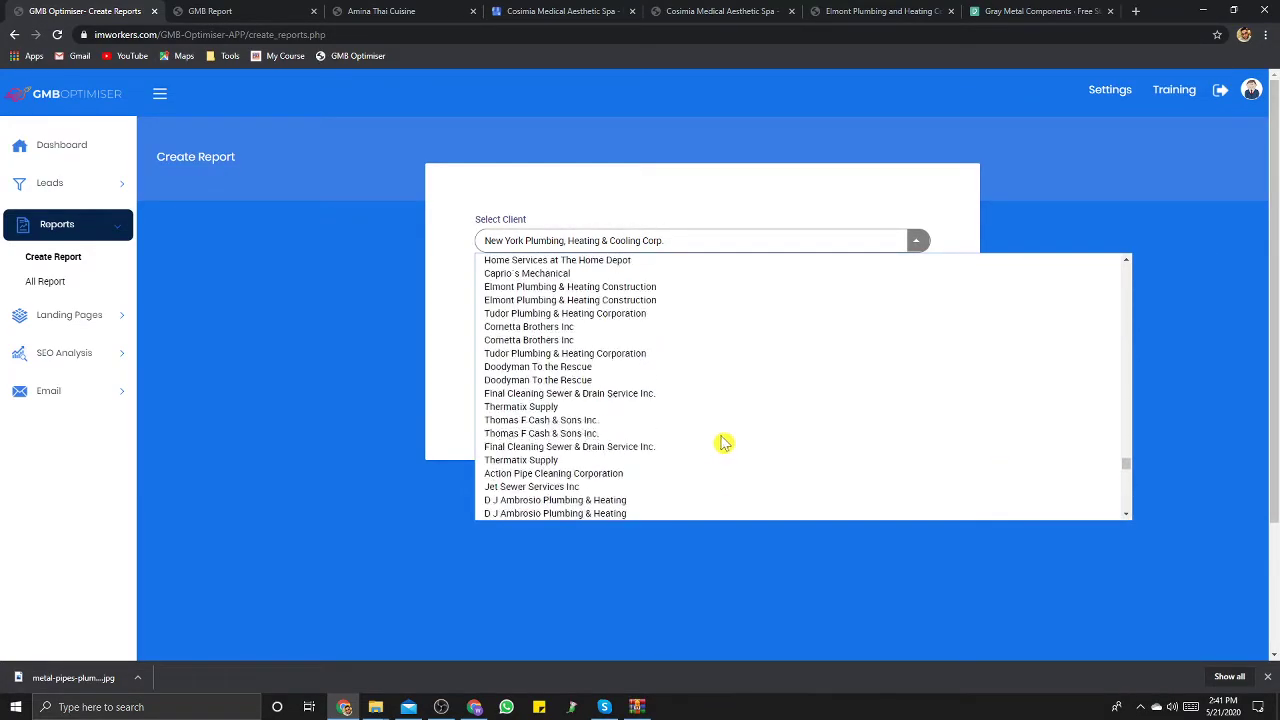
pyautogui.scroll(5, 723, 440)
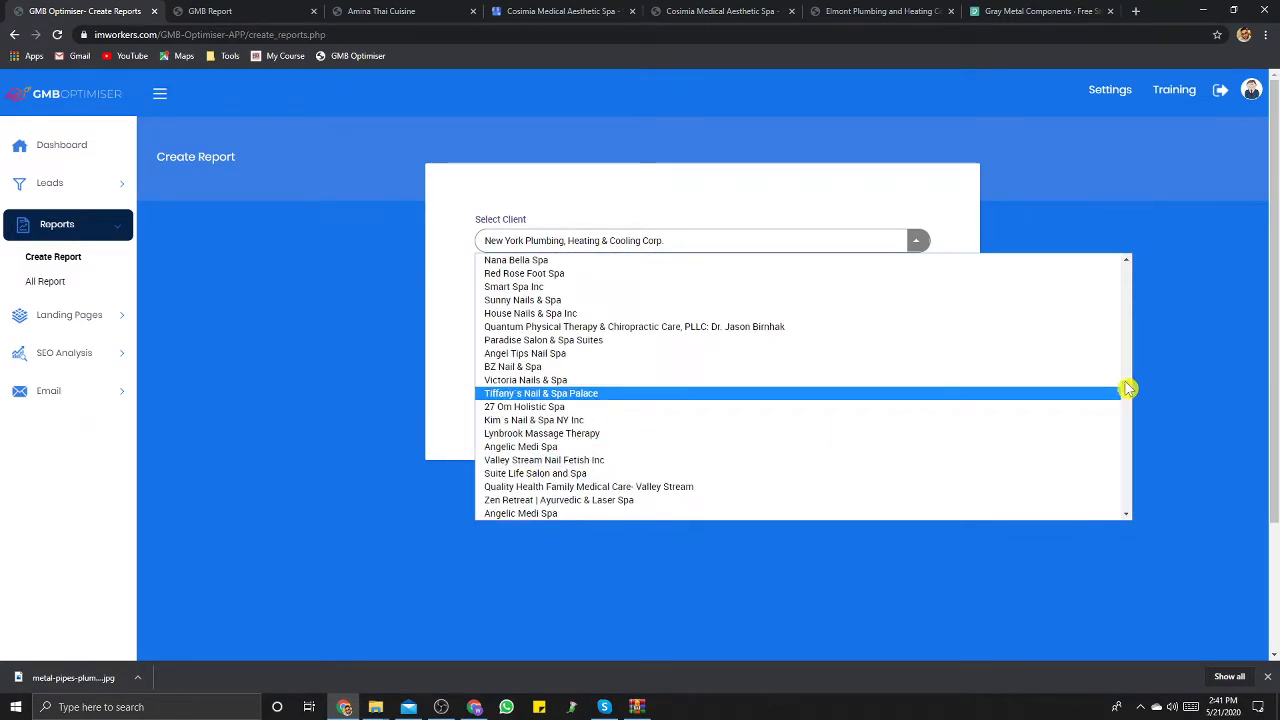
pyautogui.moveTo(1128, 389); pyautogui.dragTo(1130, 405)
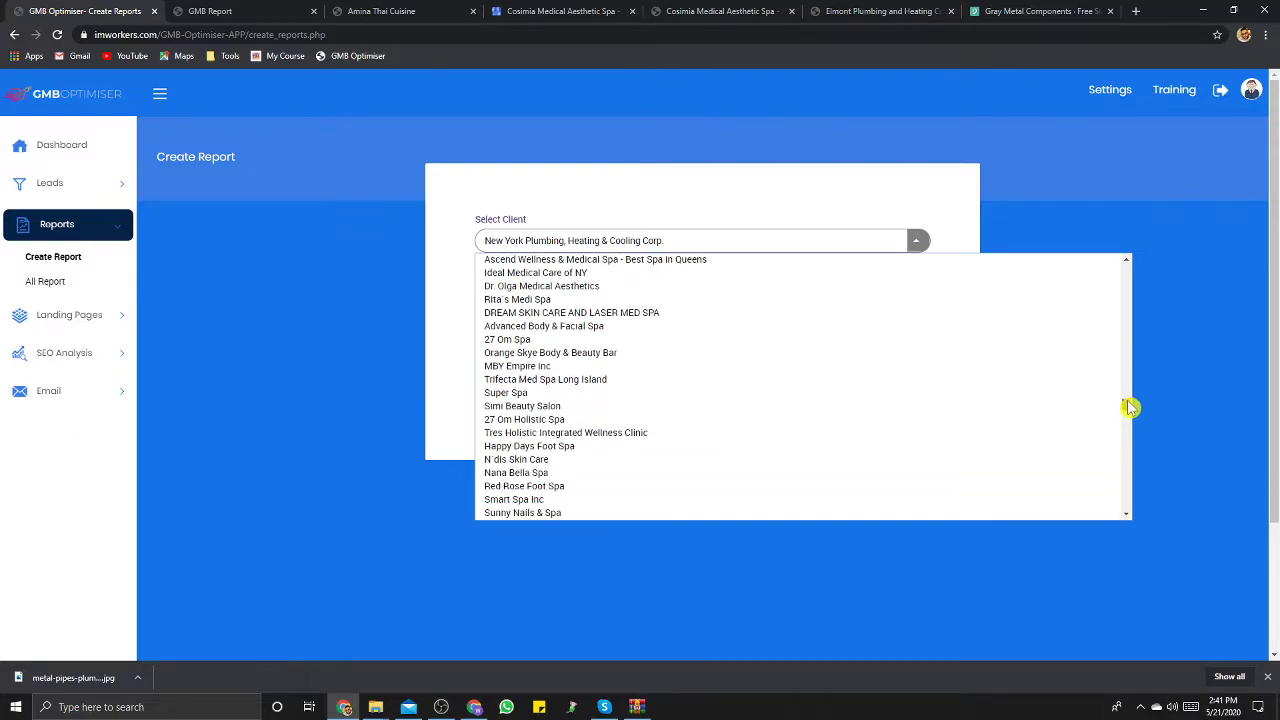
pyautogui.click(717, 214)
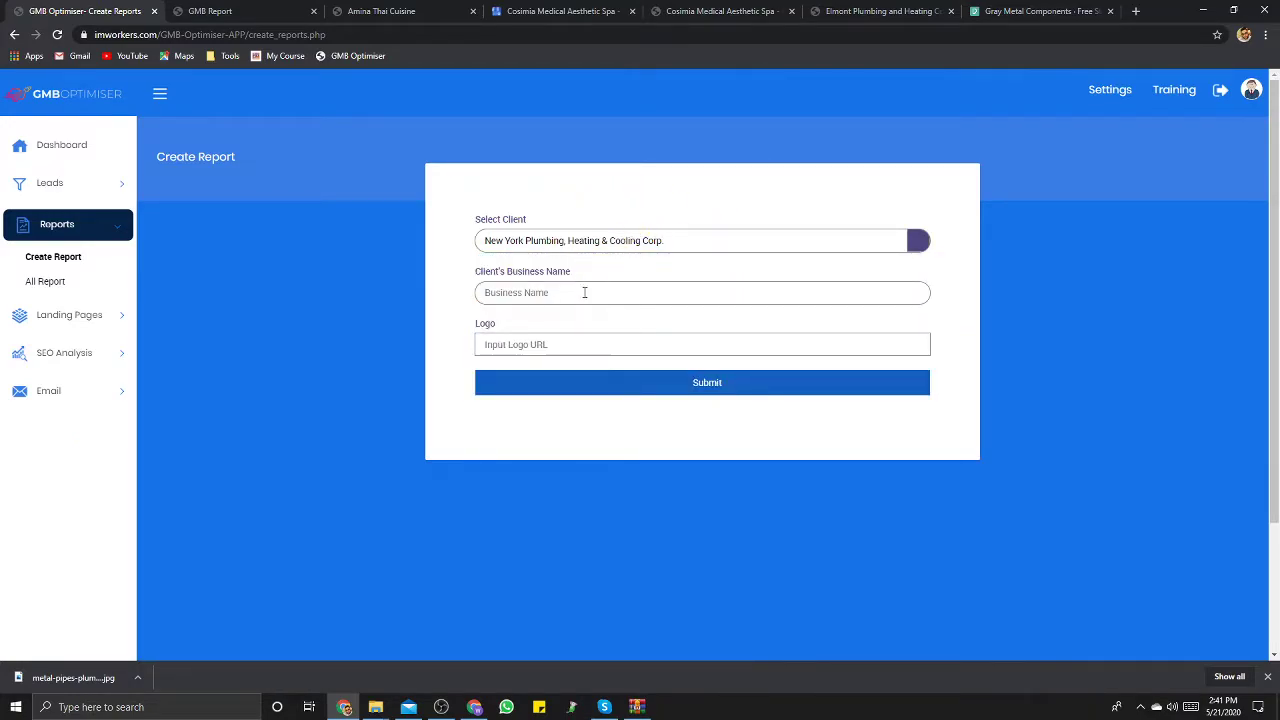
# Step: Select Elmont Plumbing & Heating Construction as the client for the report
pyautogui.click(574, 244)
pyautogui.scroll(5, 620, 385)
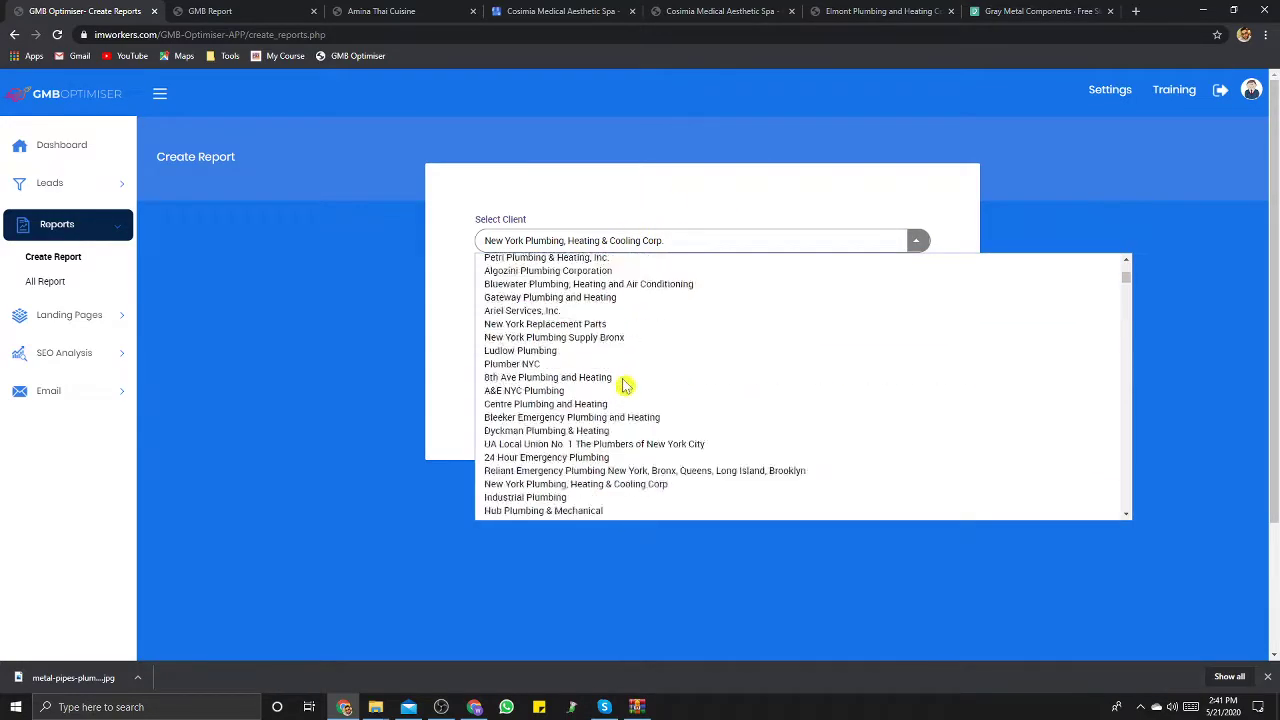
pyautogui.scroll(-10, 620, 390)
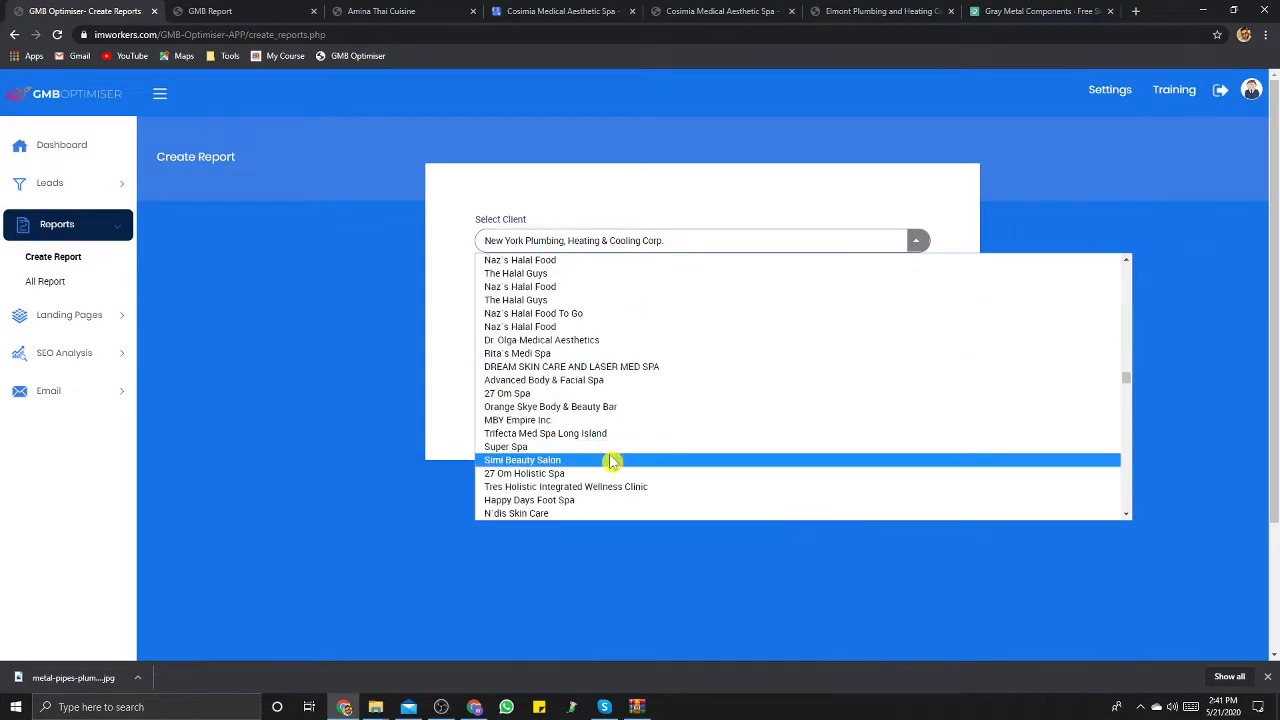
pyautogui.scroll(-5, 613, 458)
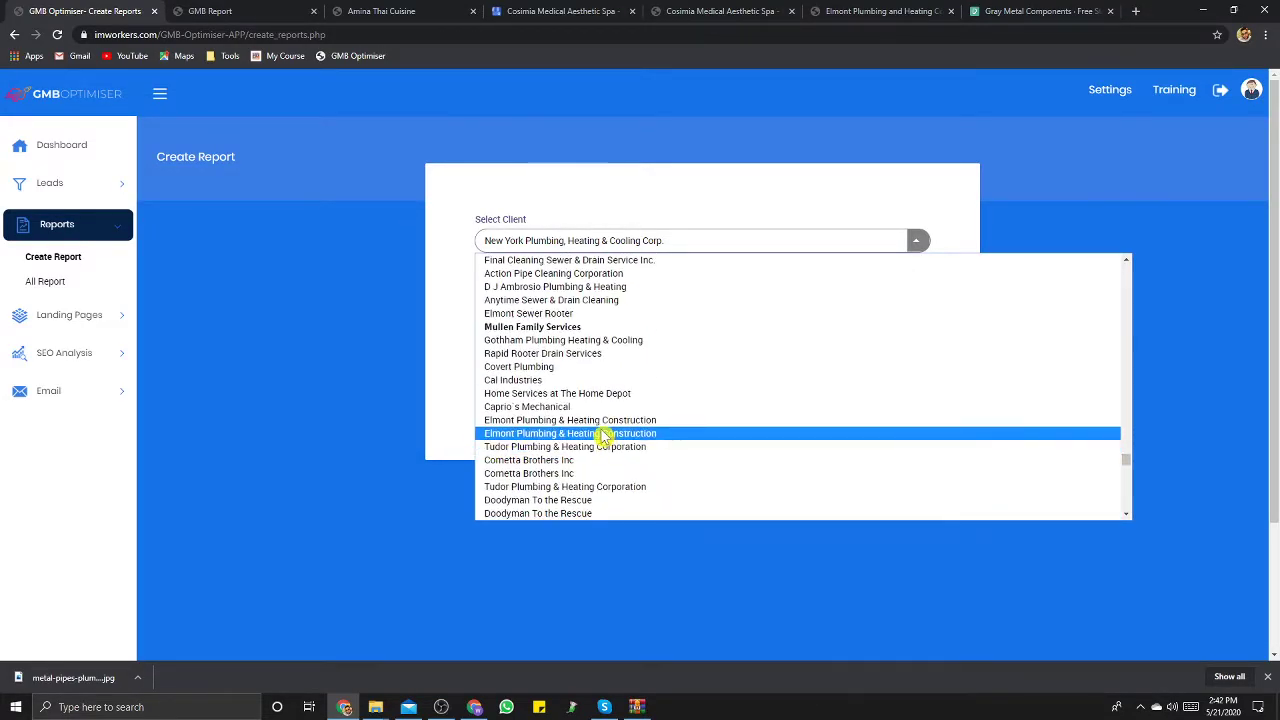
pyautogui.click(602, 422)
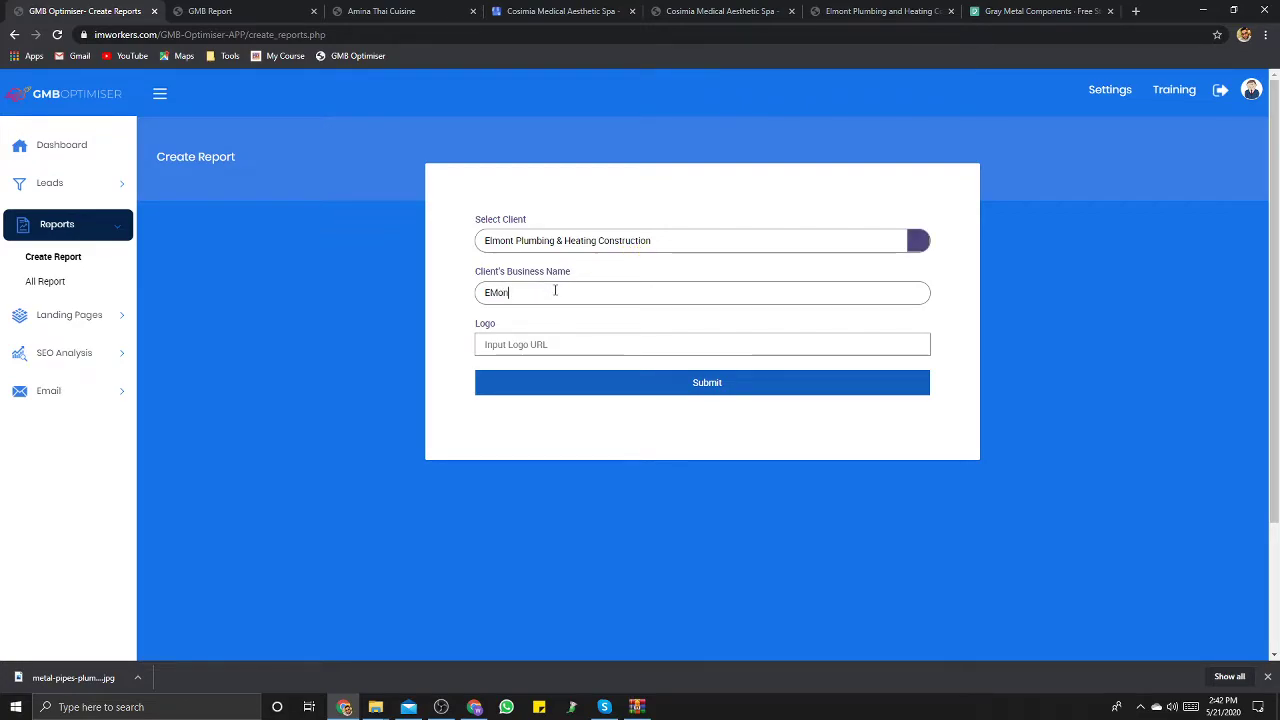
# Step: Enter "Elmont Plumbing & Heating Construction" as the client's business name and try to submit the form without a logo
pyautogui.press('BackSpace')
pyautogui.press('BackSpace')
pyautogui.write('Pu')
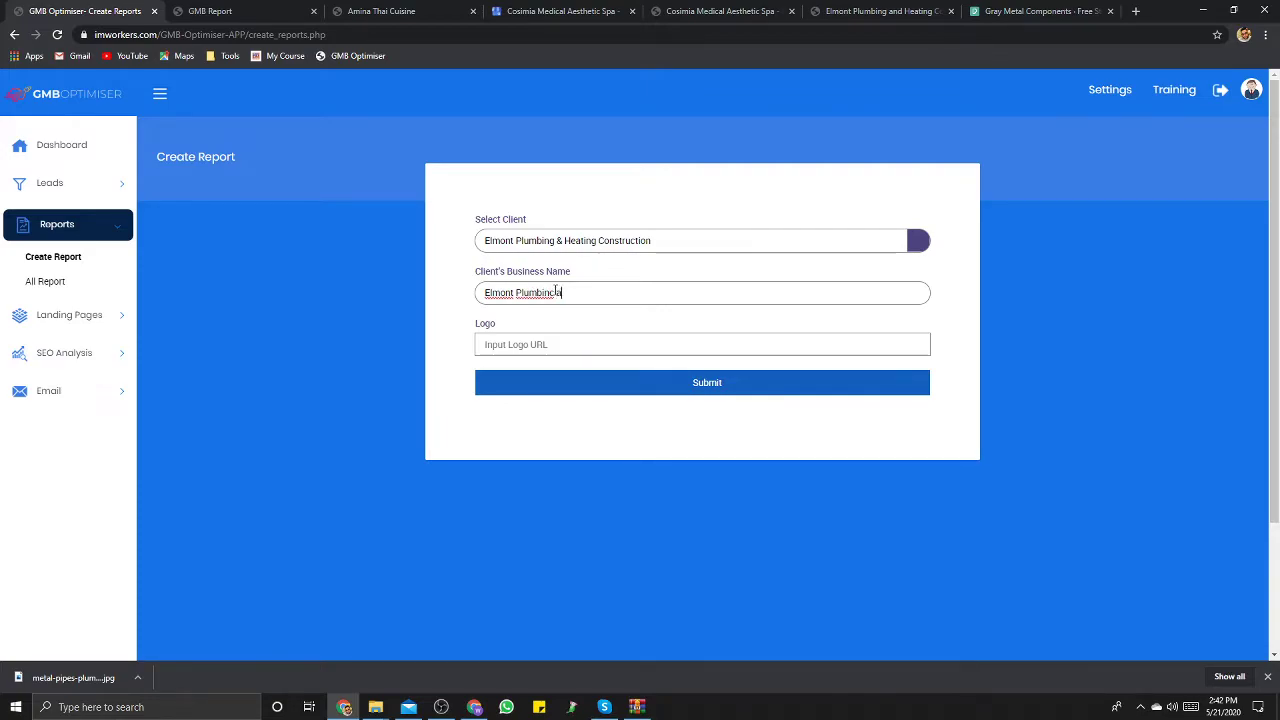
pyautogui.press('BackSpace')
pyautogui.press('BackSpace')
pyautogui.write('ng Construction')
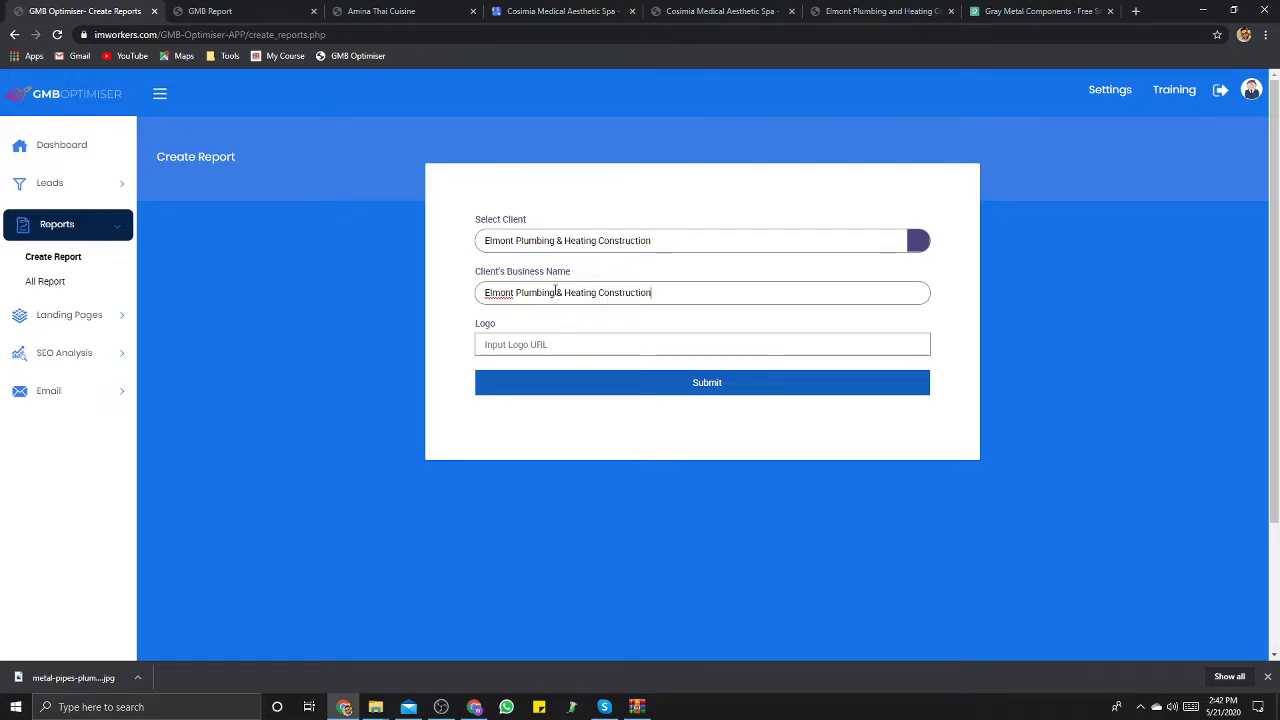
pyautogui.press('Tab')
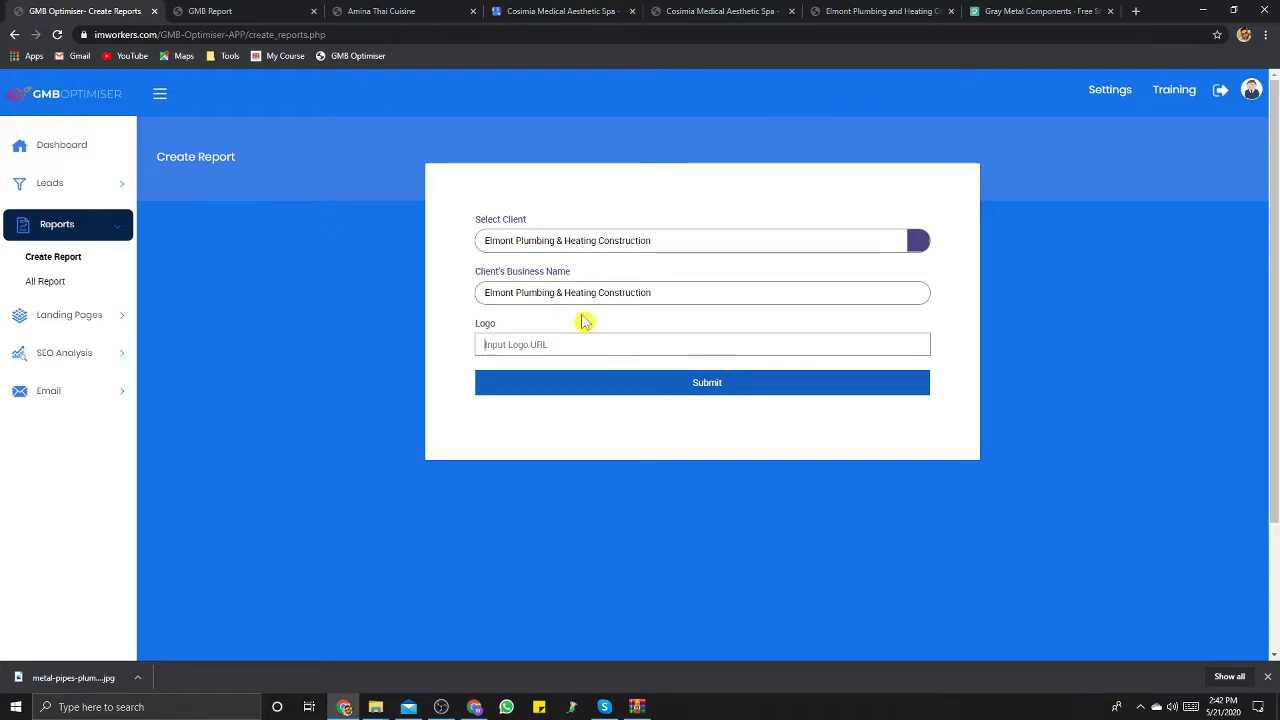
pyautogui.click(684, 386)
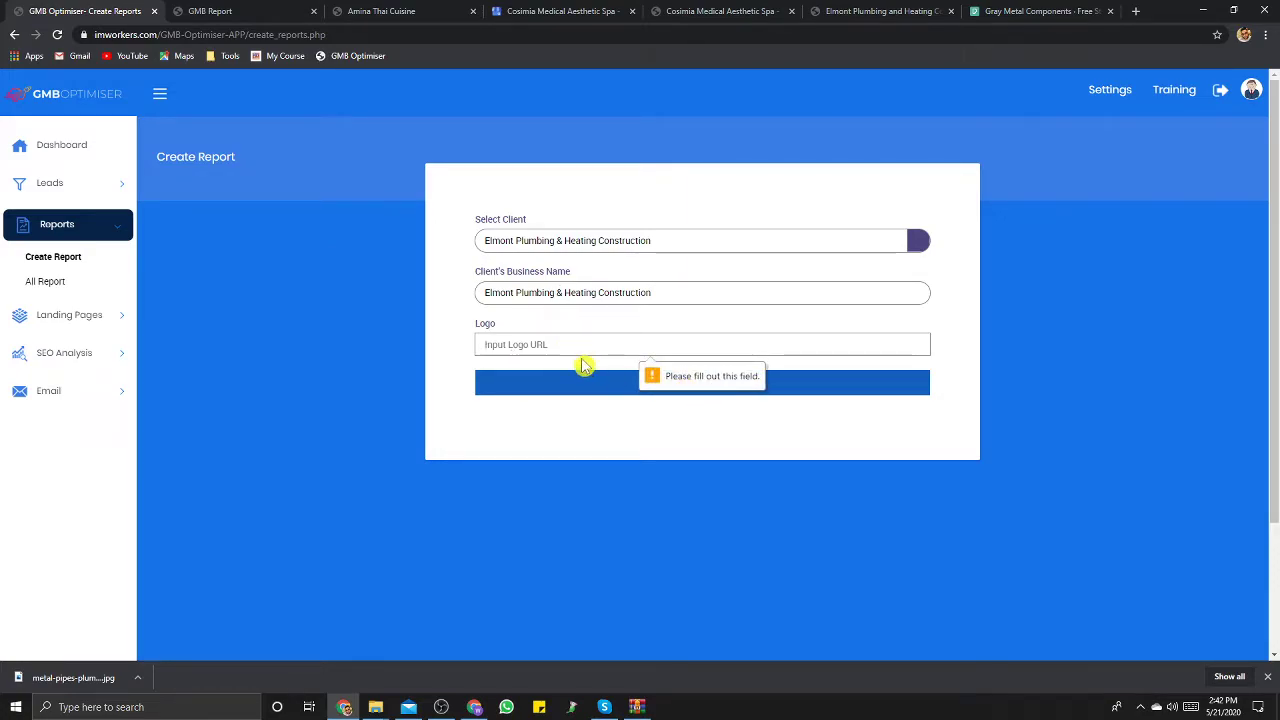
# Step: Search Google Images for "logo images" in a new browser tab
pyautogui.click(1138, 12)
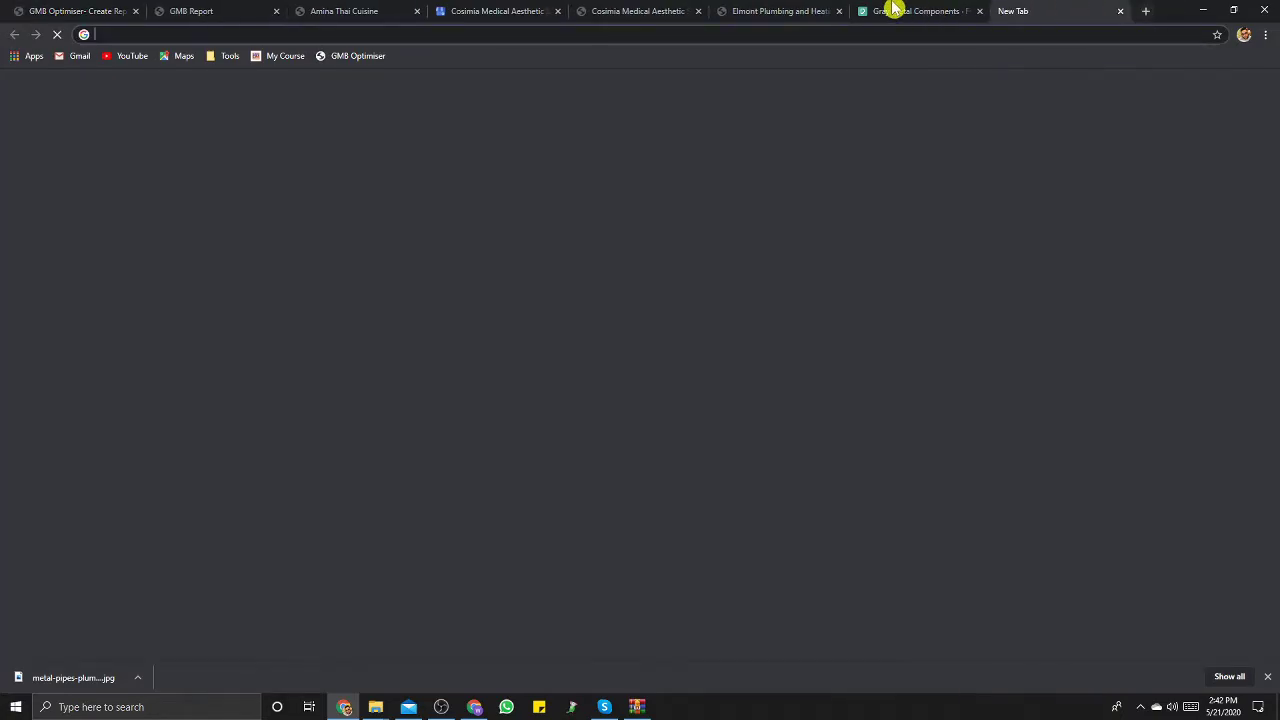
pyautogui.write('logo')
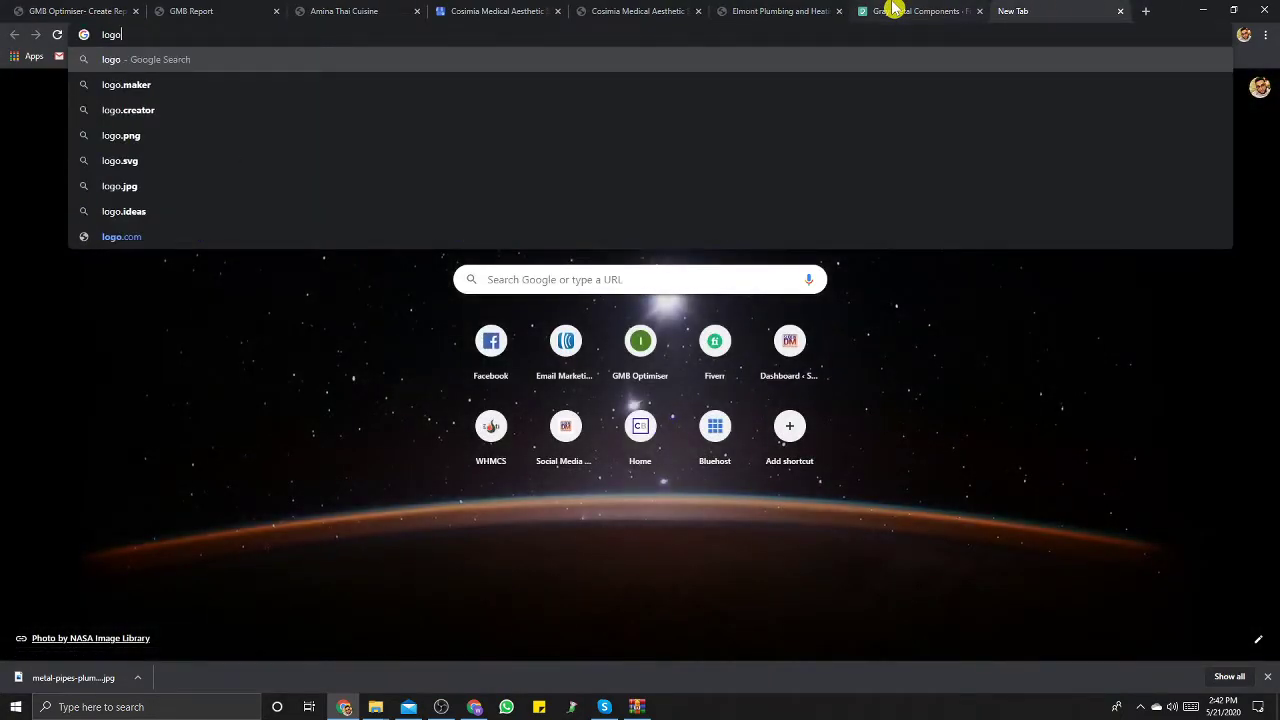
pyautogui.write(' imga')
pyautogui.press('BackSpace')
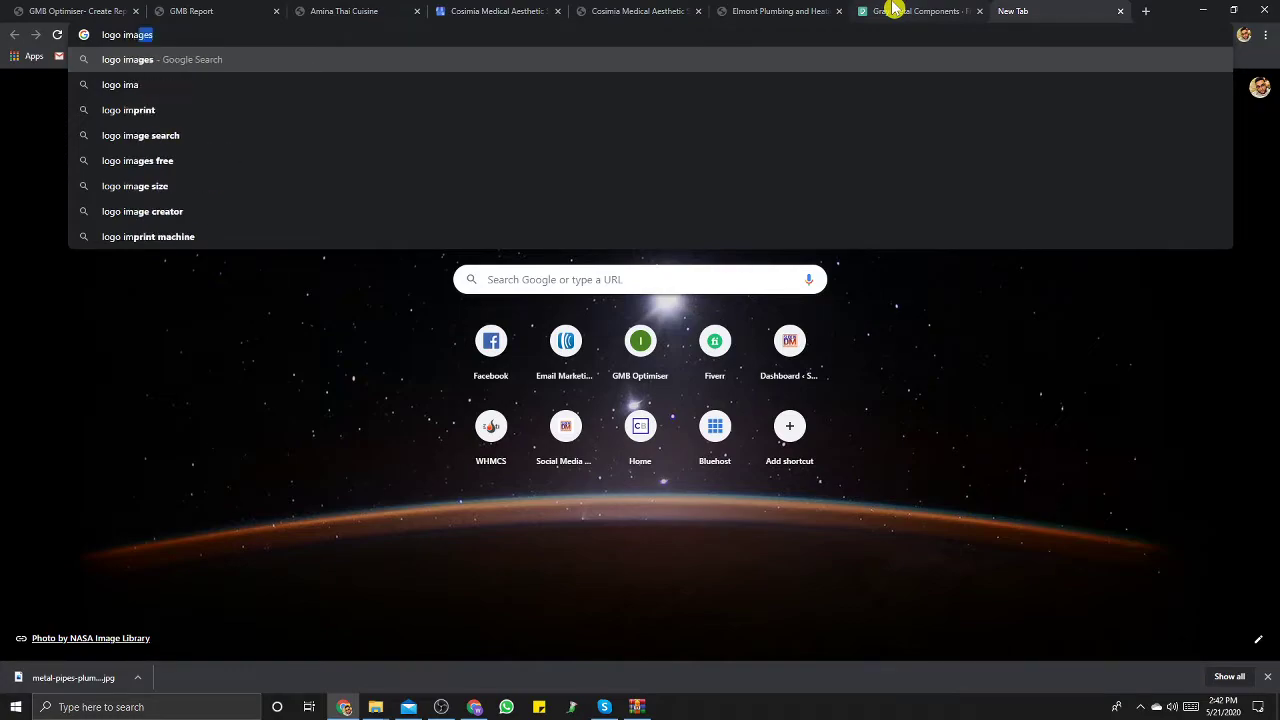
pyautogui.write('ge')
pyautogui.press('Return')
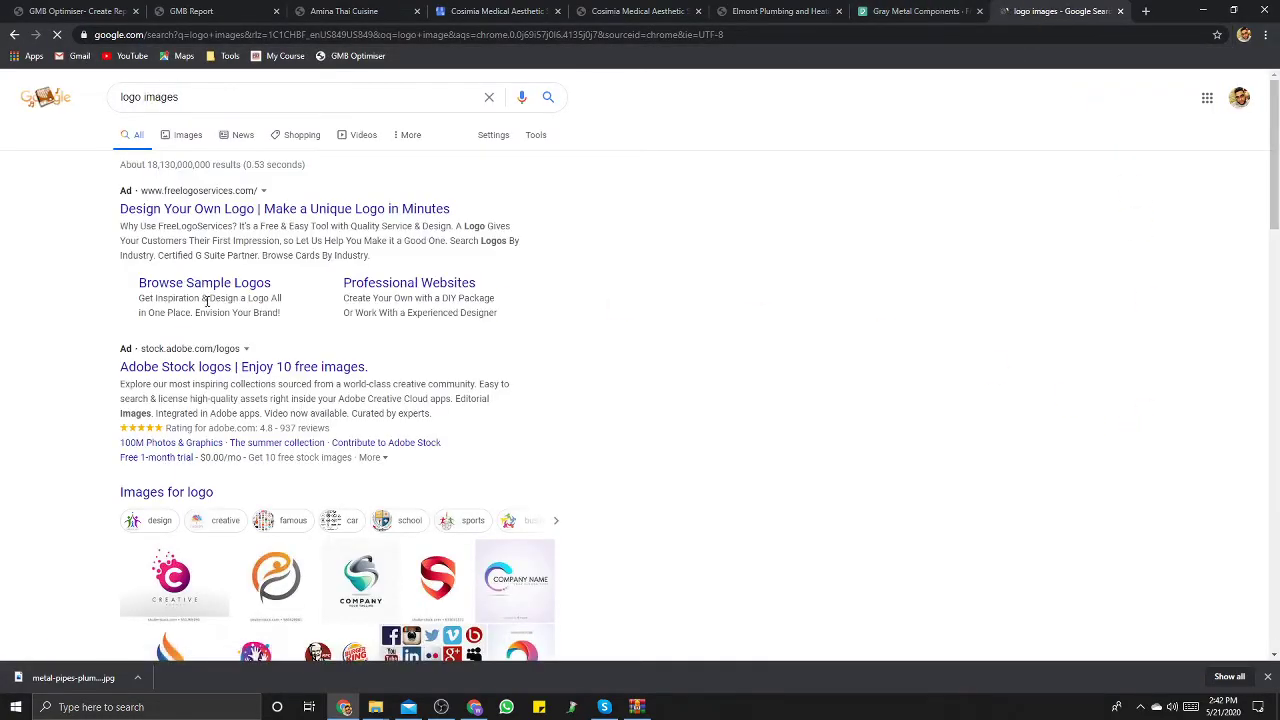
pyautogui.click(190, 134)
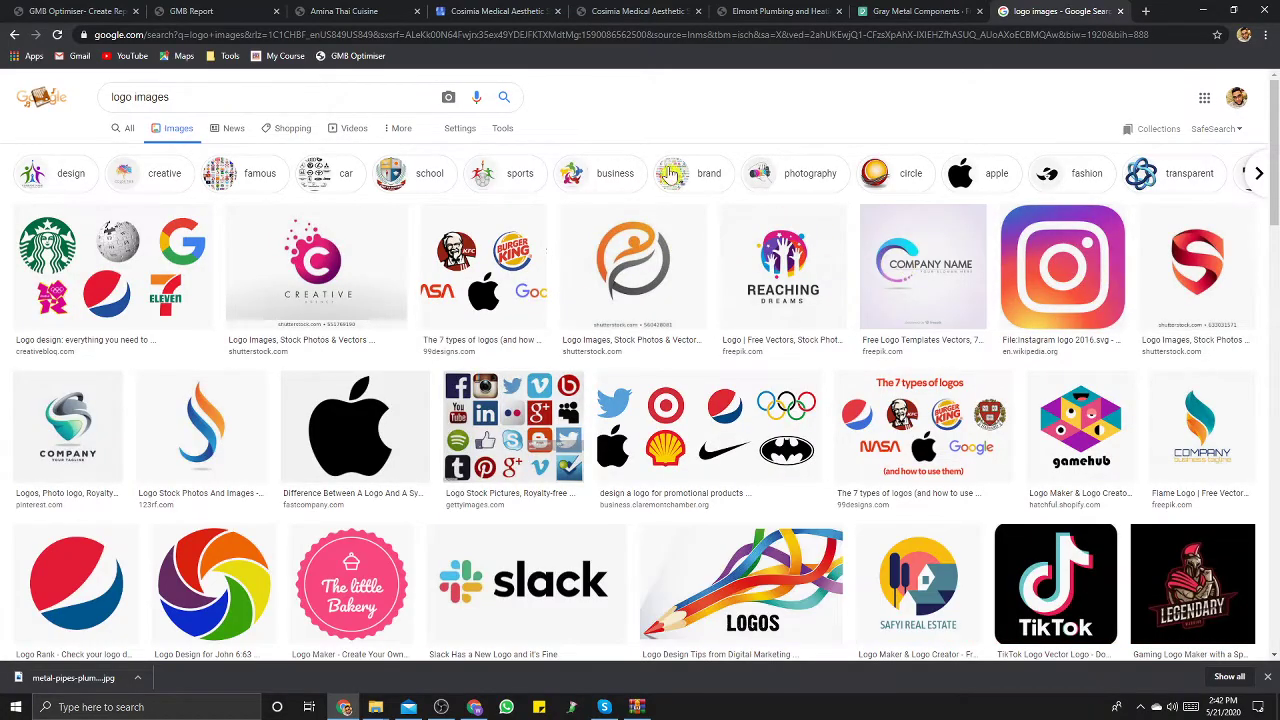
# Step: Copy the link address of the Freepik "Company Name" logo from the image results and close its preview
pyautogui.click(922, 266)
pyautogui.rightClick(986, 190)
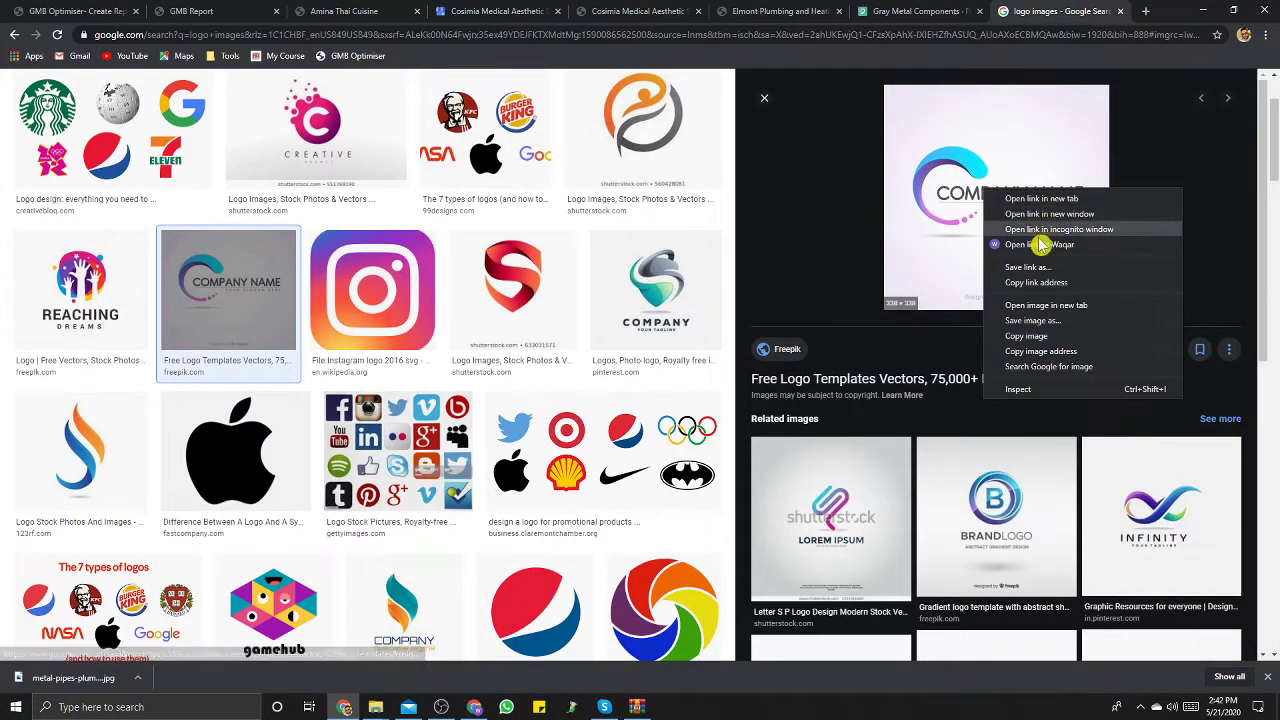
pyautogui.click(1060, 284)
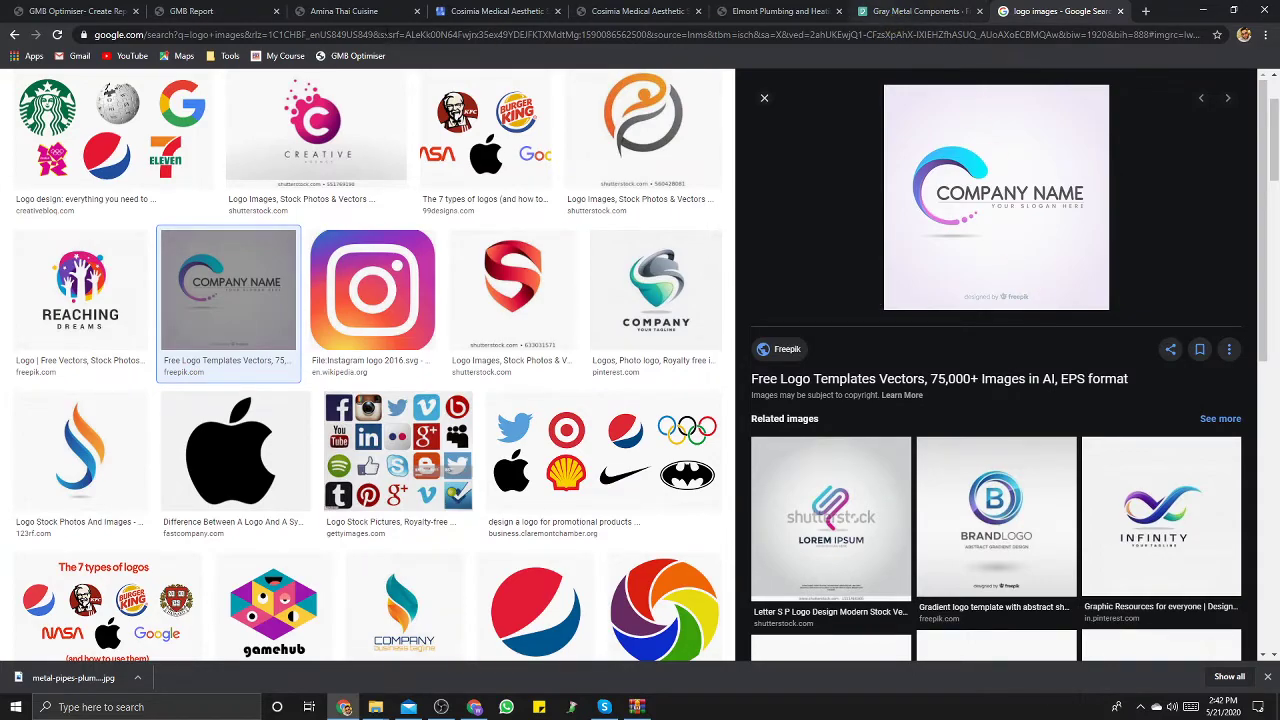
pyautogui.click(764, 97)
# Step: Paste the copied link as the logo URL in the GMB Optimiser report form and submit the report
pyautogui.click(220, 12)
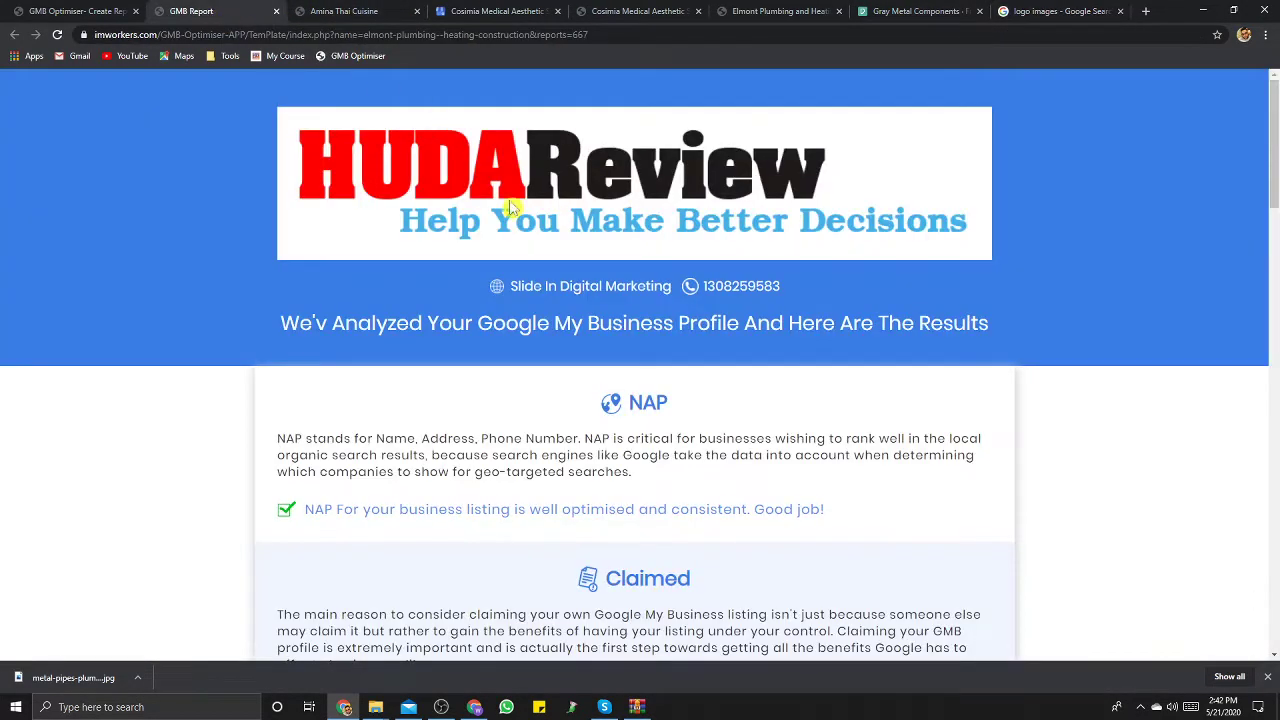
pyautogui.click(70, 11)
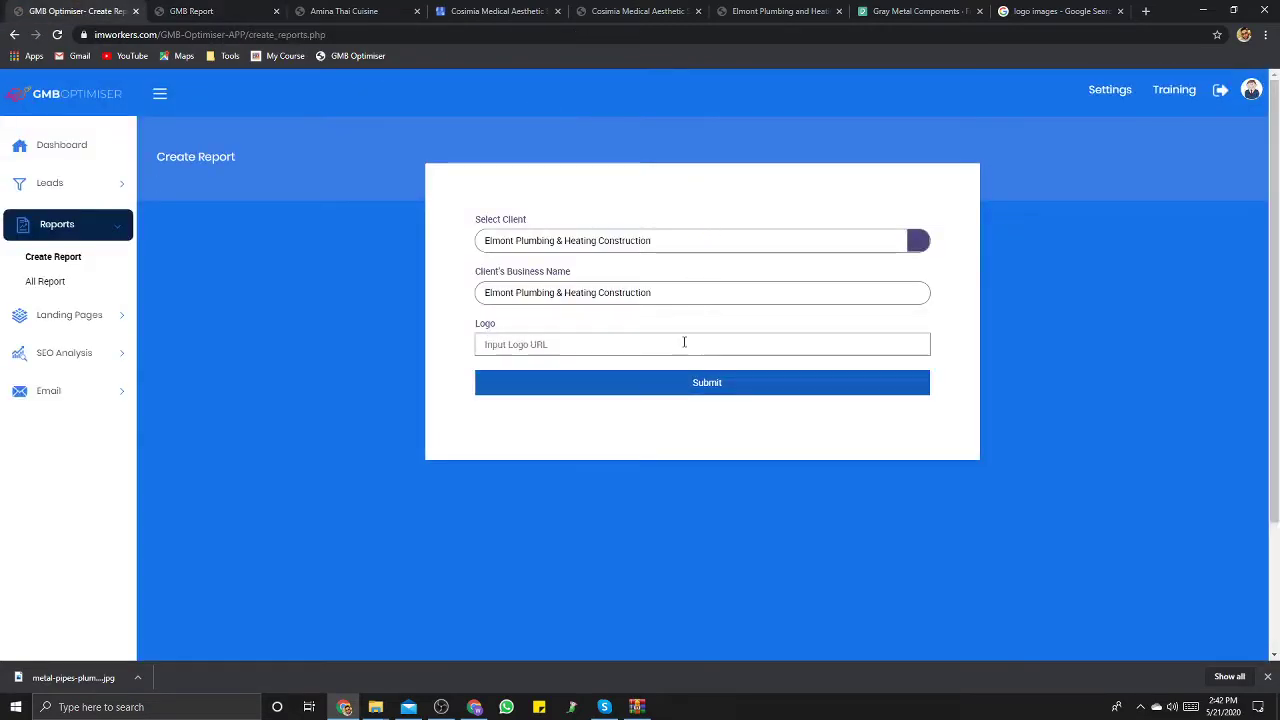
pyautogui.rightClick(616, 349)
pyautogui.click(676, 458)
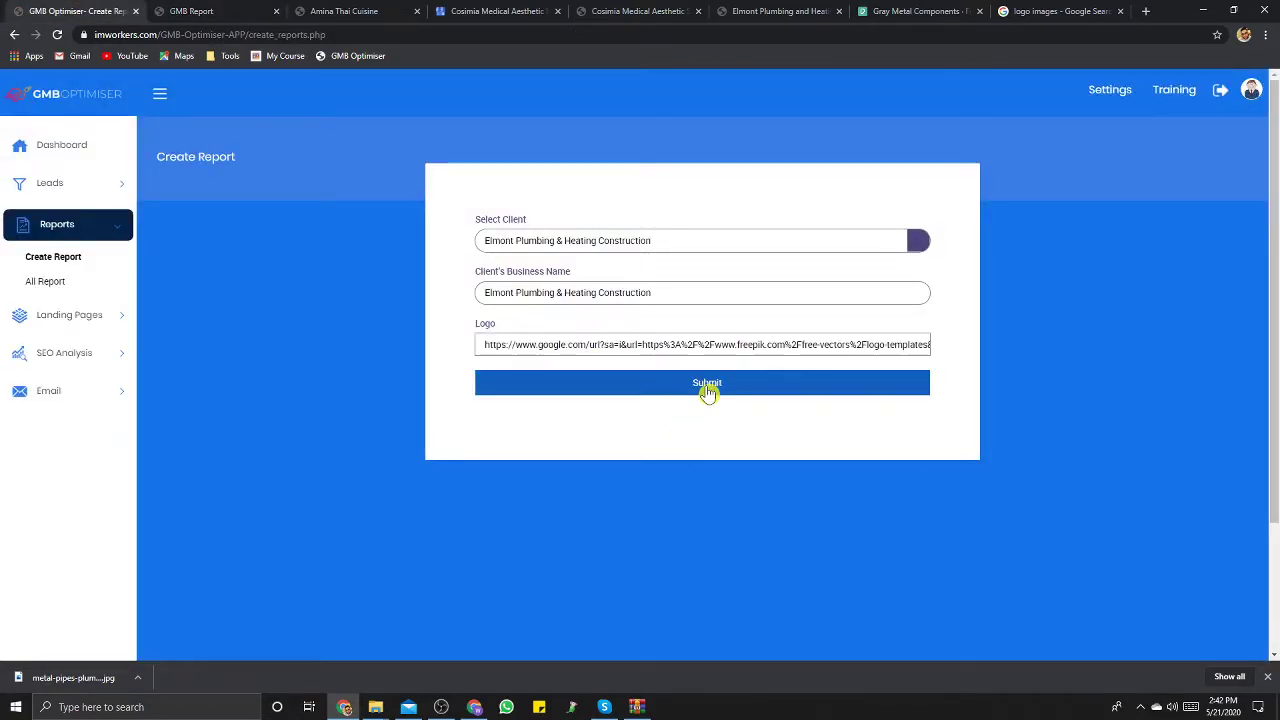
pyautogui.click(707, 390)
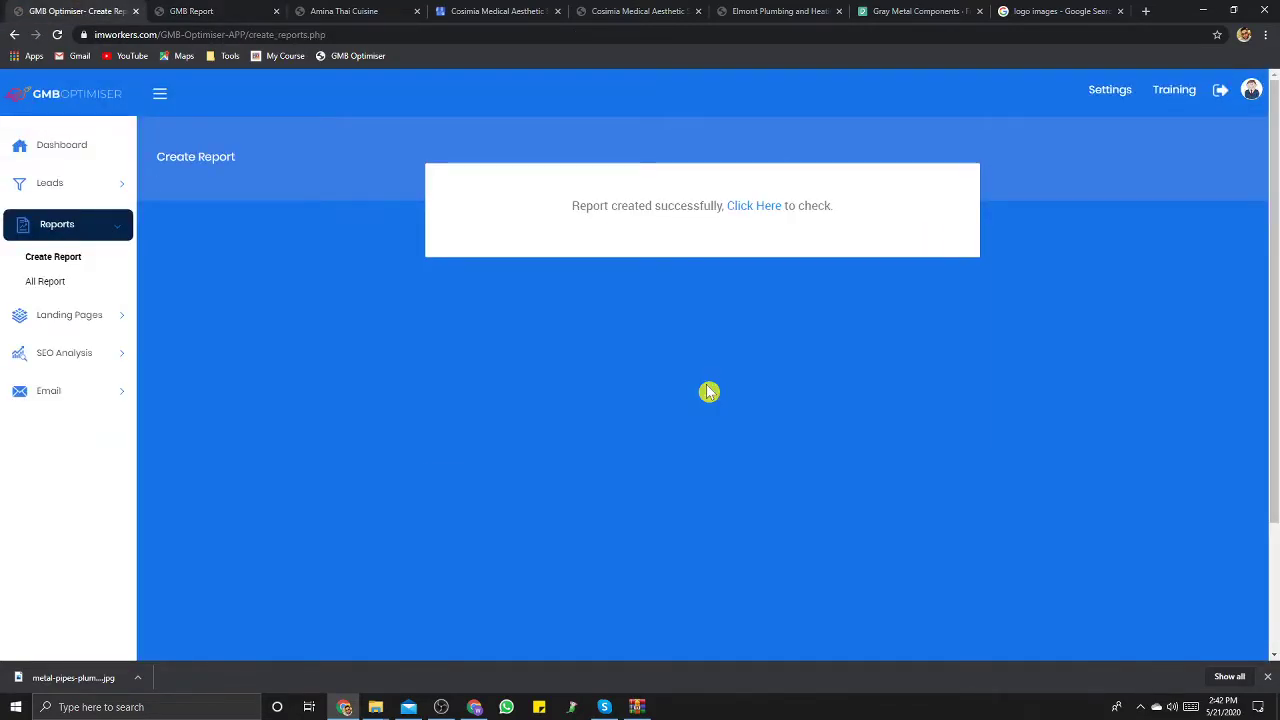
# Step: Open the newly created report and review its header and the NAP, Claimed, Category, Business Hours and Images sections
pyautogui.click(750, 212)
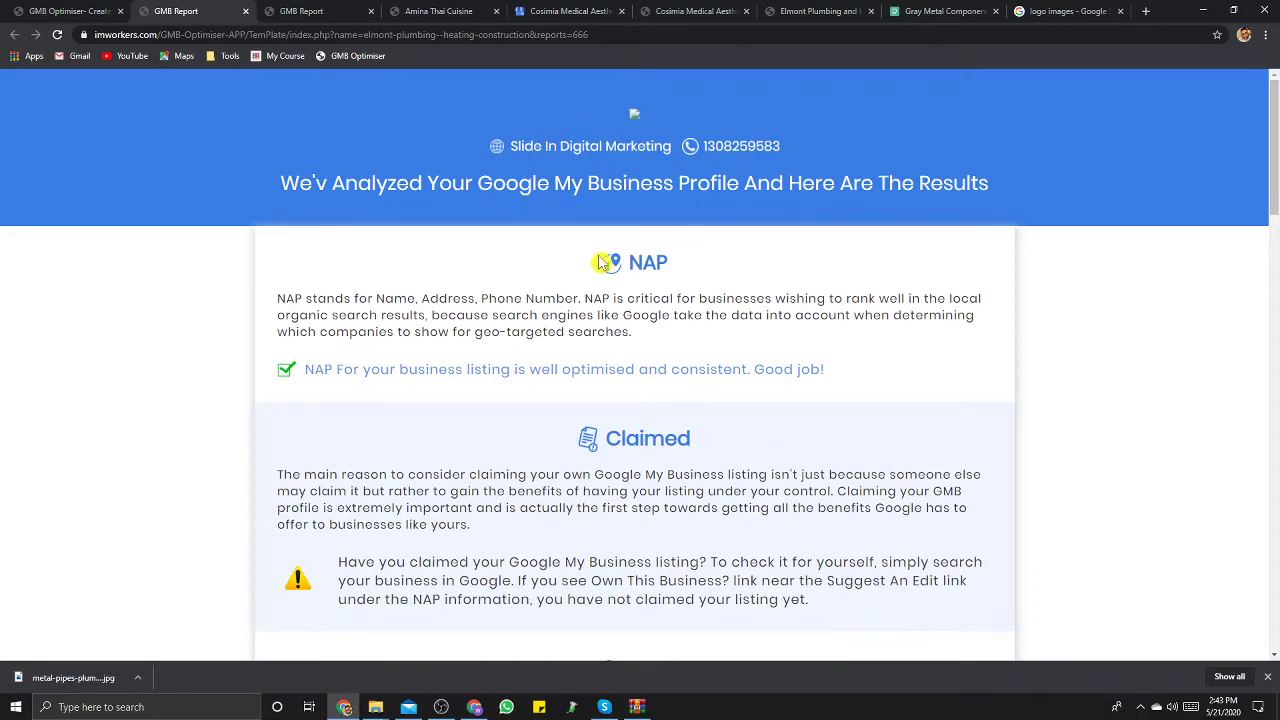
pyautogui.scroll(-2, 607, 262)
pyautogui.scroll(-3, 607, 262)
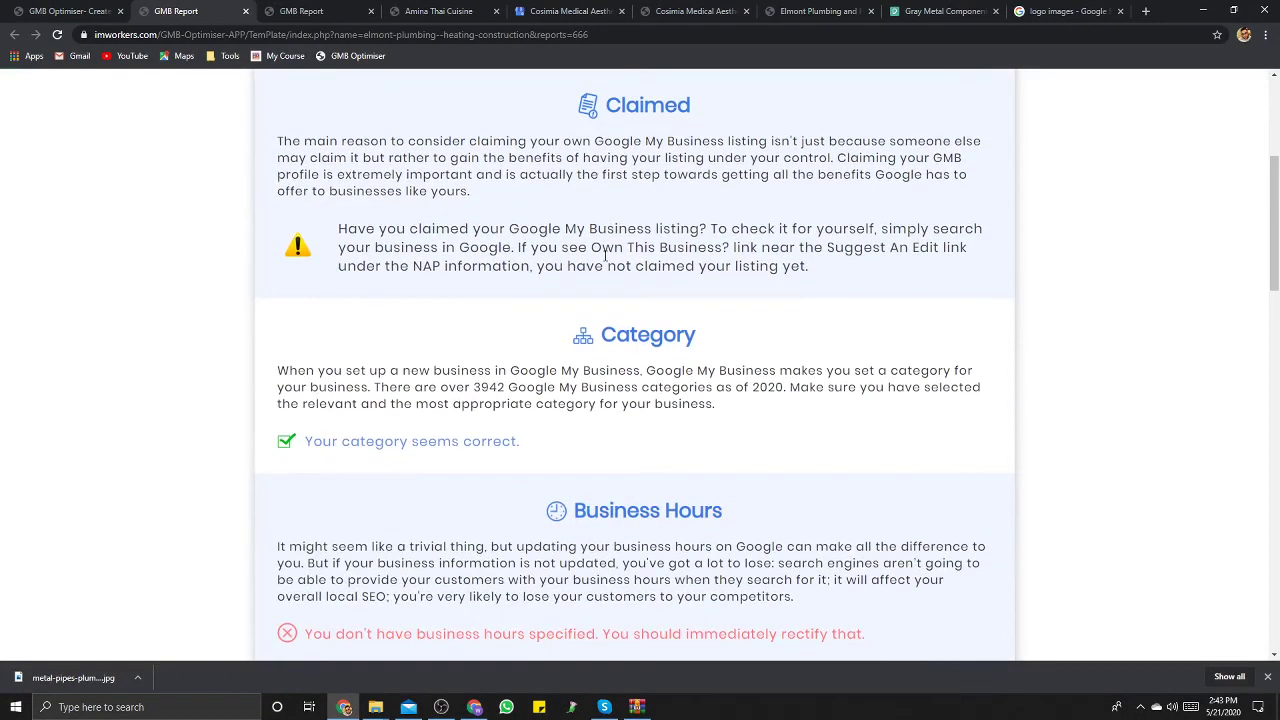
pyautogui.scroll(4, 605, 257)
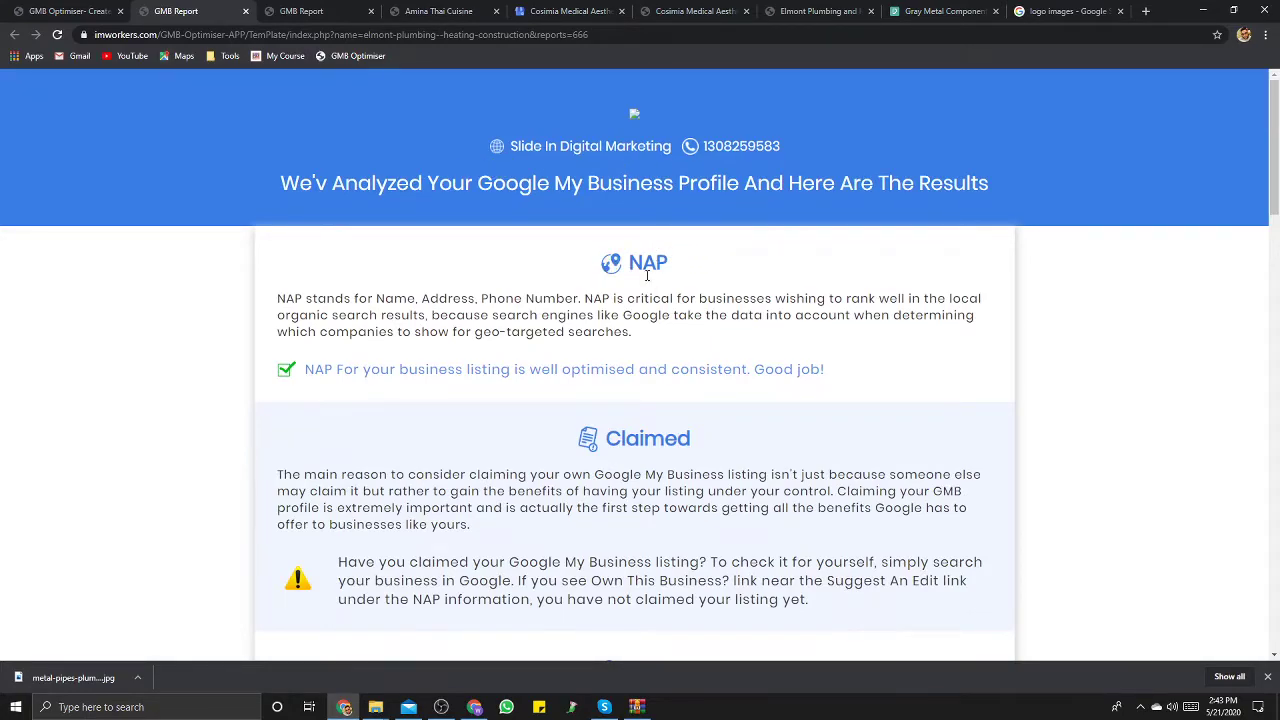
pyautogui.scroll(-1, 647, 275)
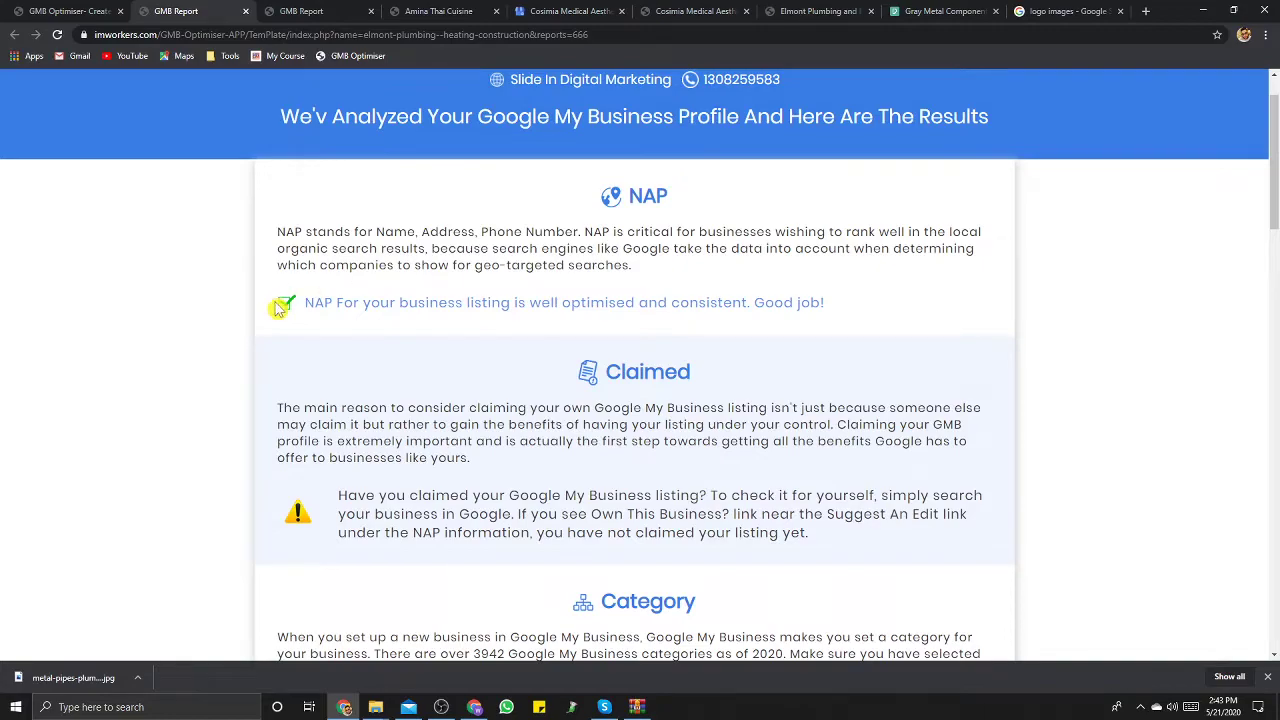
pyautogui.scroll(-1, 545, 368)
pyautogui.scroll(-5, 505, 409)
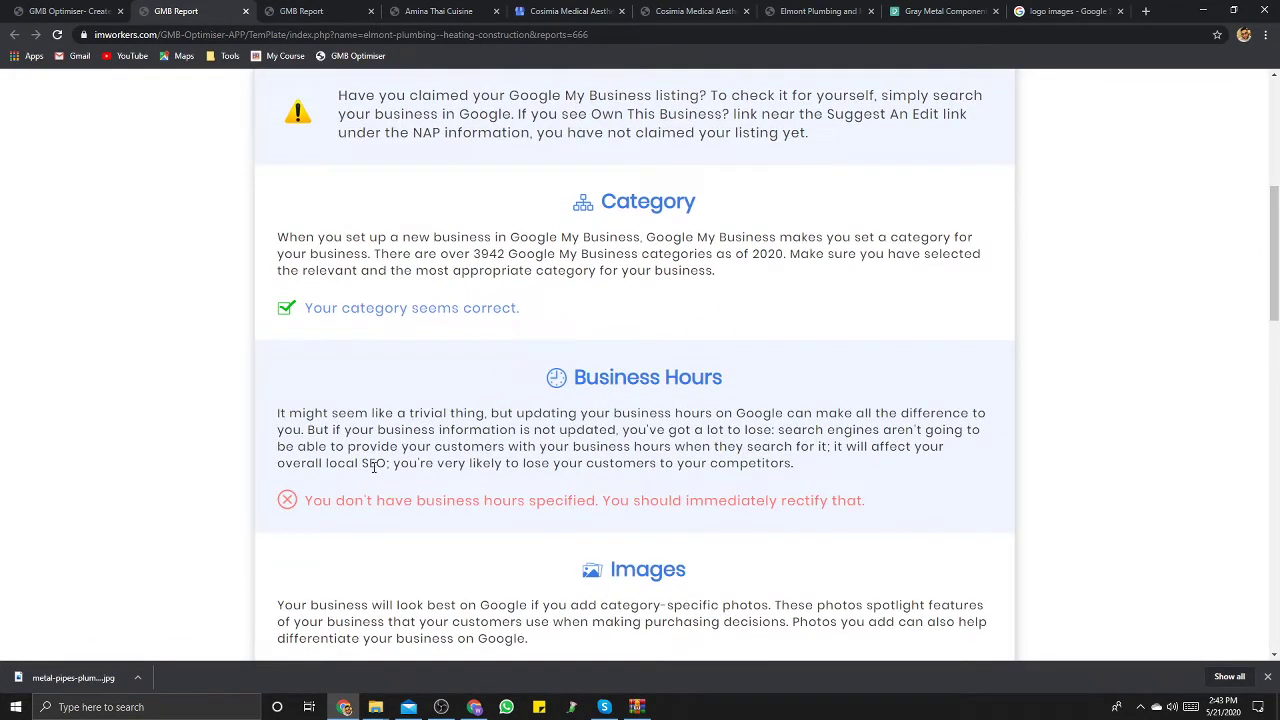
pyautogui.scroll(-1, 778, 486)
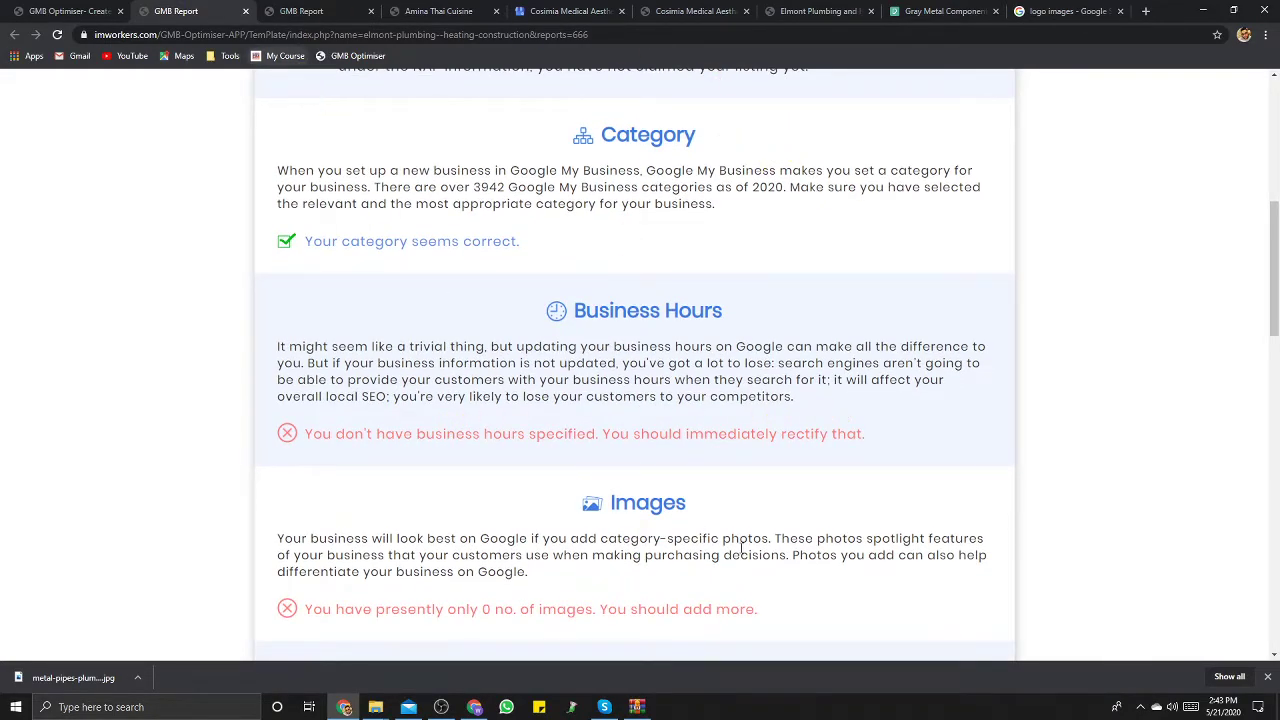
pyautogui.scroll(-2, 757, 524)
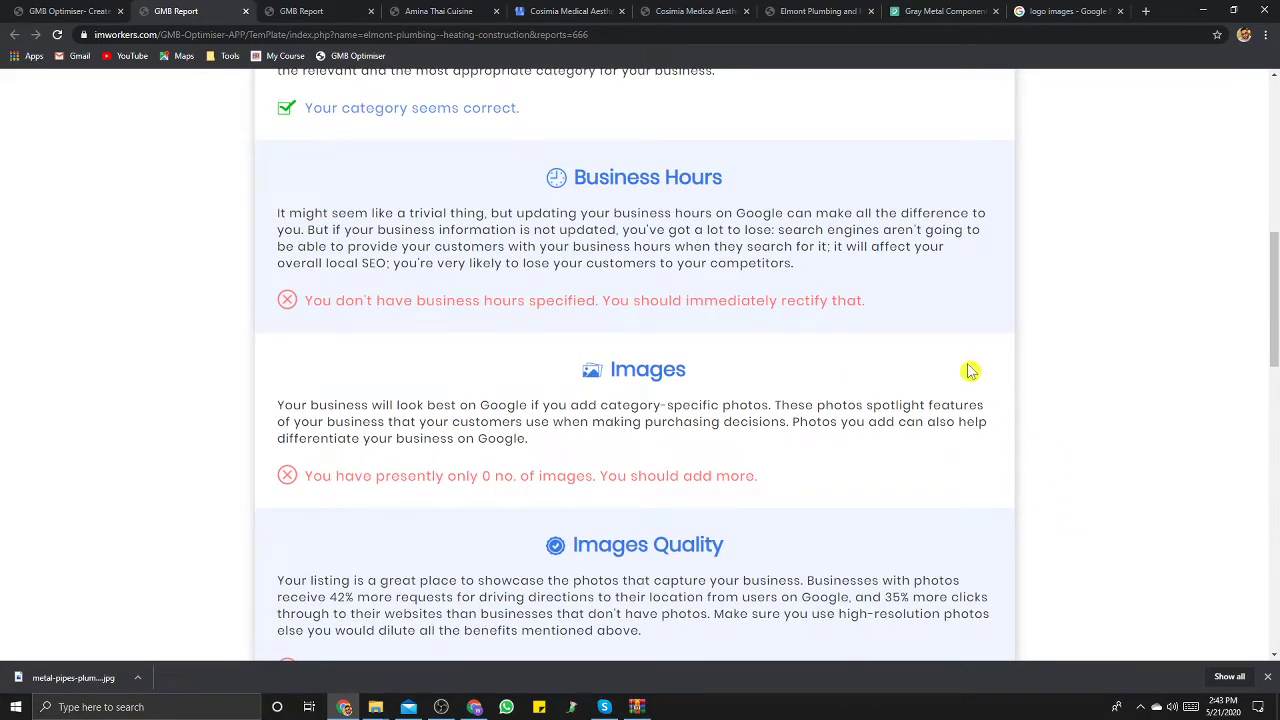
# Step: Examine the Images Quality and 360 View sections of the report, and look over the other open GMB report and landing page
pyautogui.scroll(-3, 560, 380)
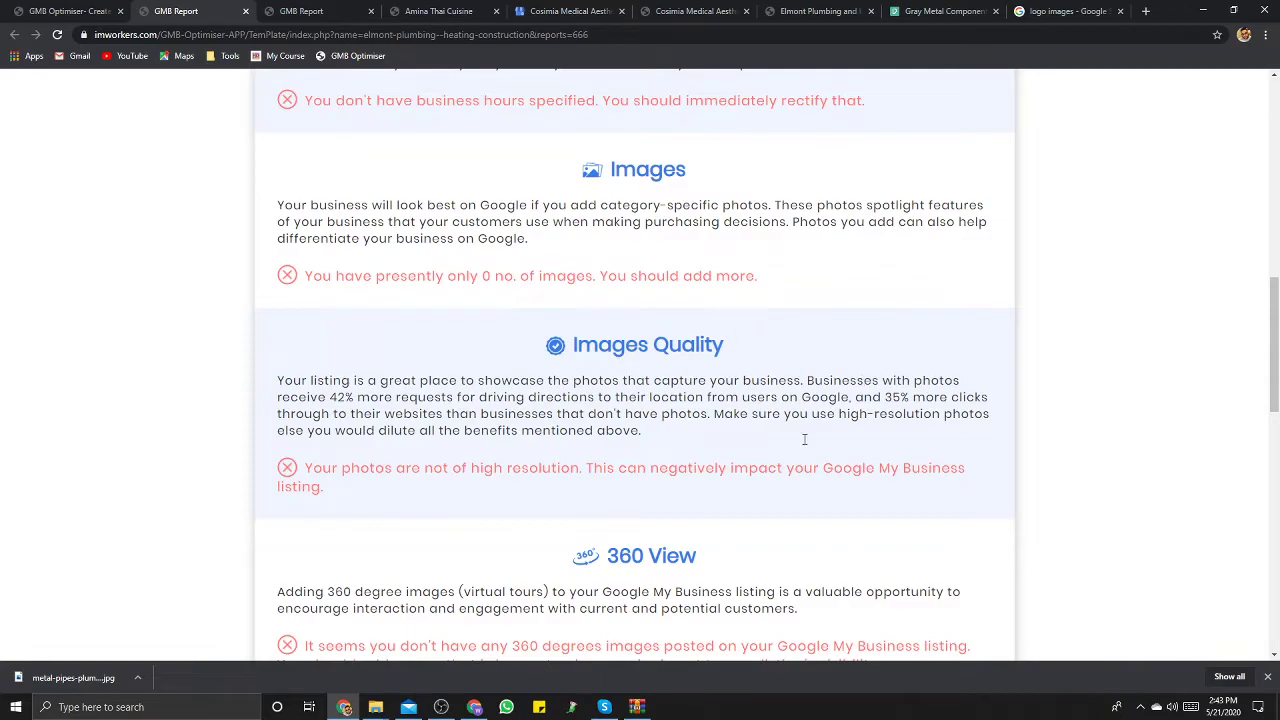
pyautogui.click(285, 12)
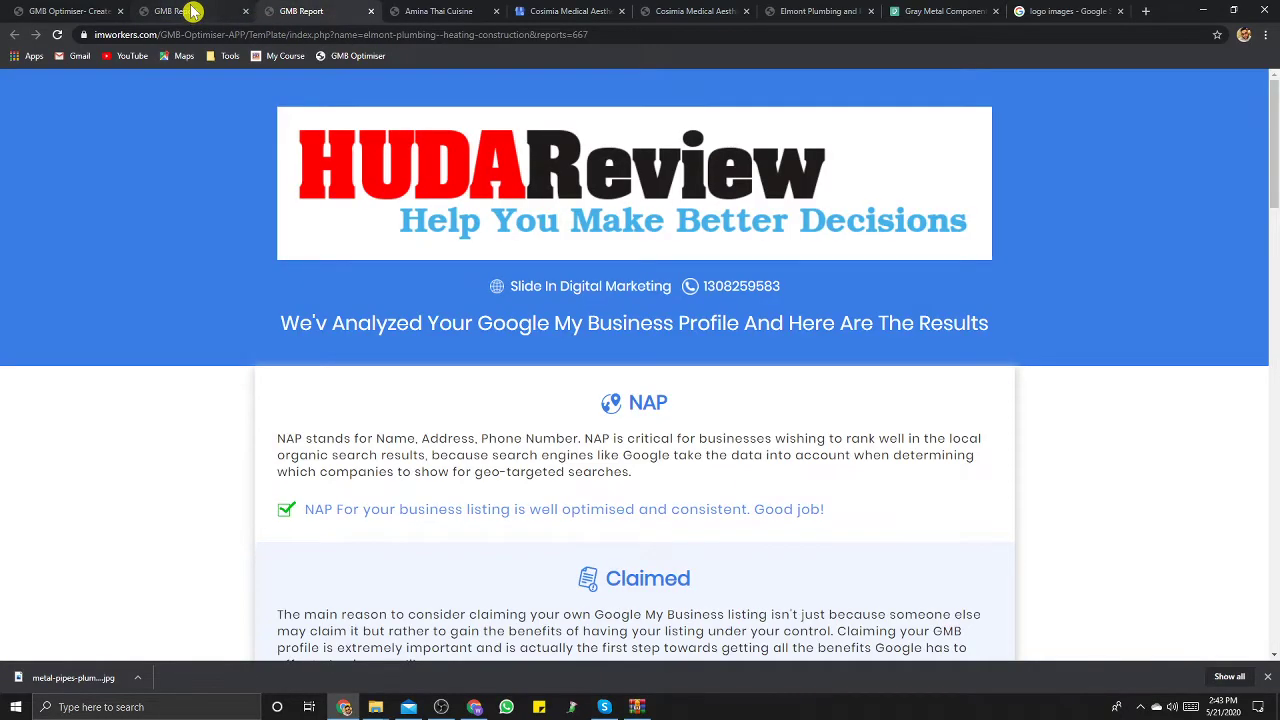
pyautogui.click(190, 10)
pyautogui.click(82, 10)
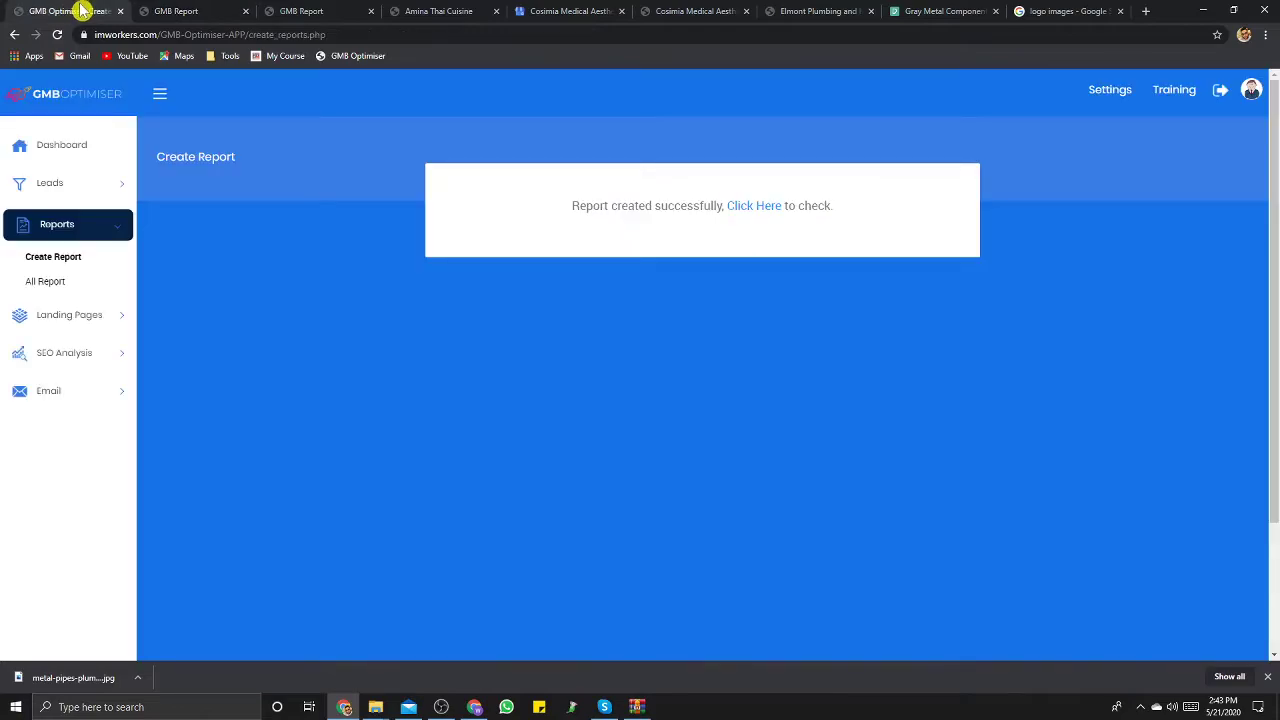
pyautogui.click(160, 14)
pyautogui.click(298, 14)
pyautogui.click(452, 14)
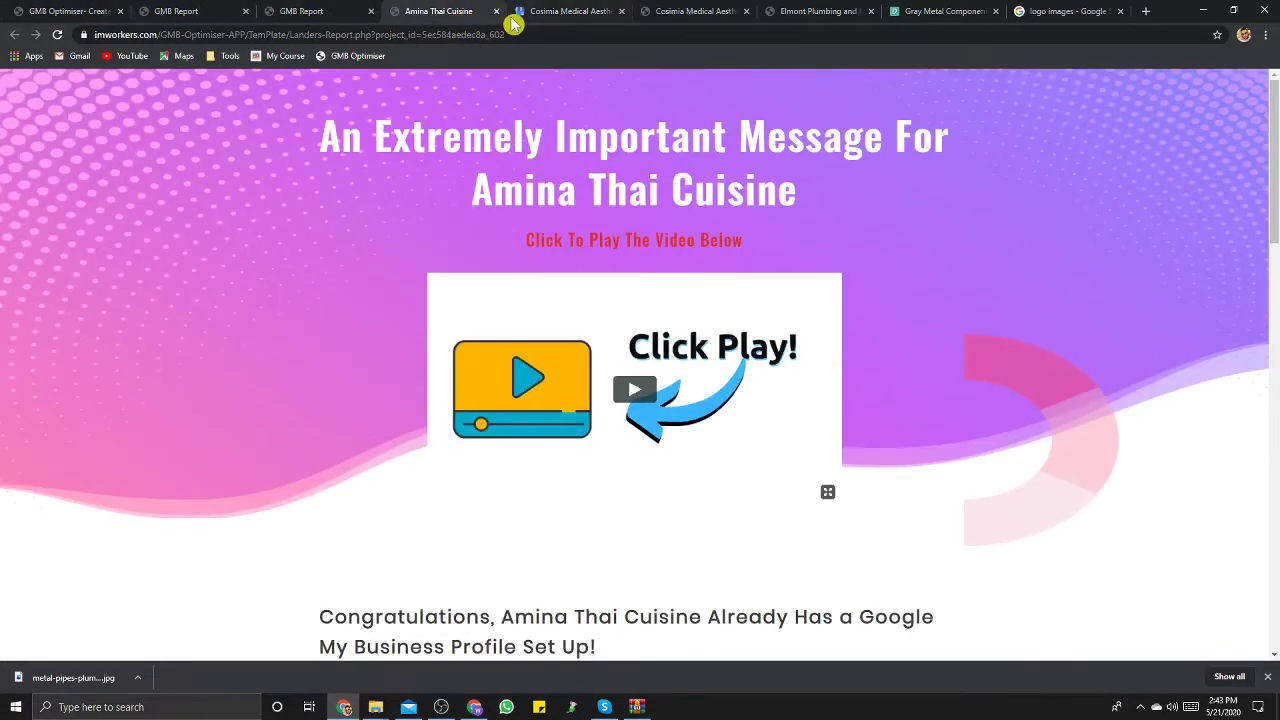
pyautogui.click(318, 10)
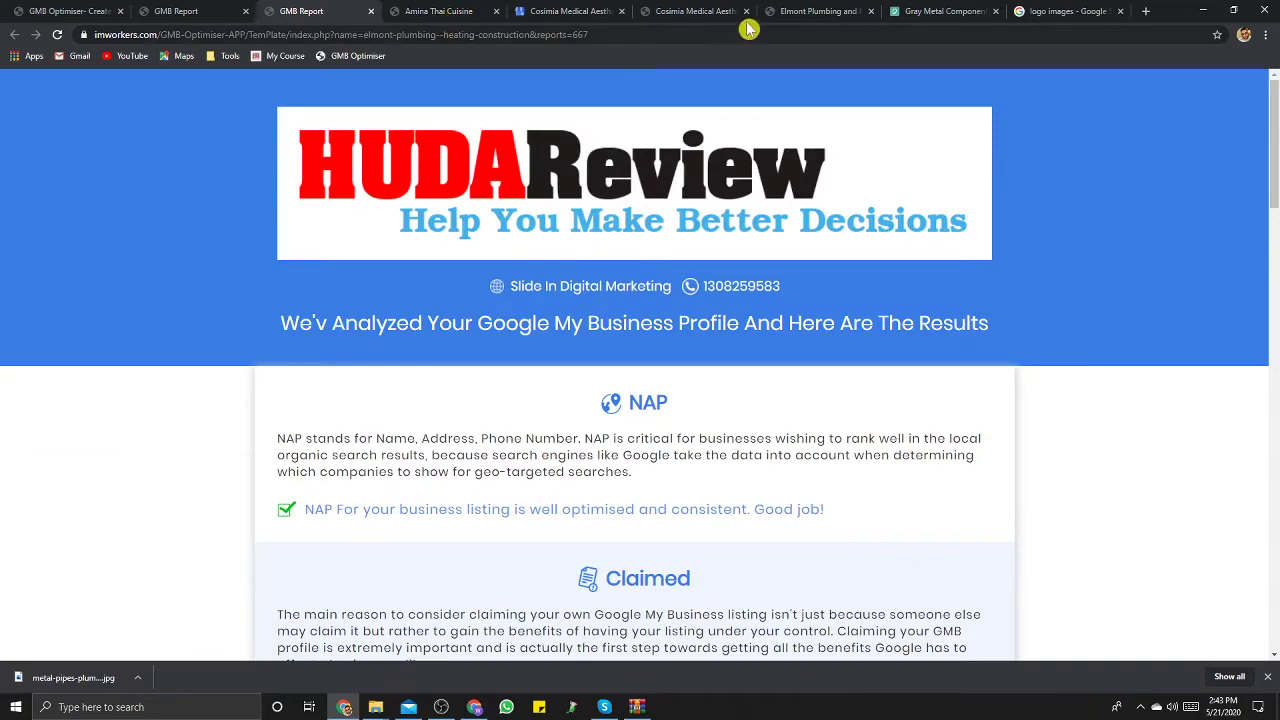
# Step: Switch to Google My Business and open the Elmont Plumbing & Heating Construction location from the managed locations
pyautogui.click(590, 12)
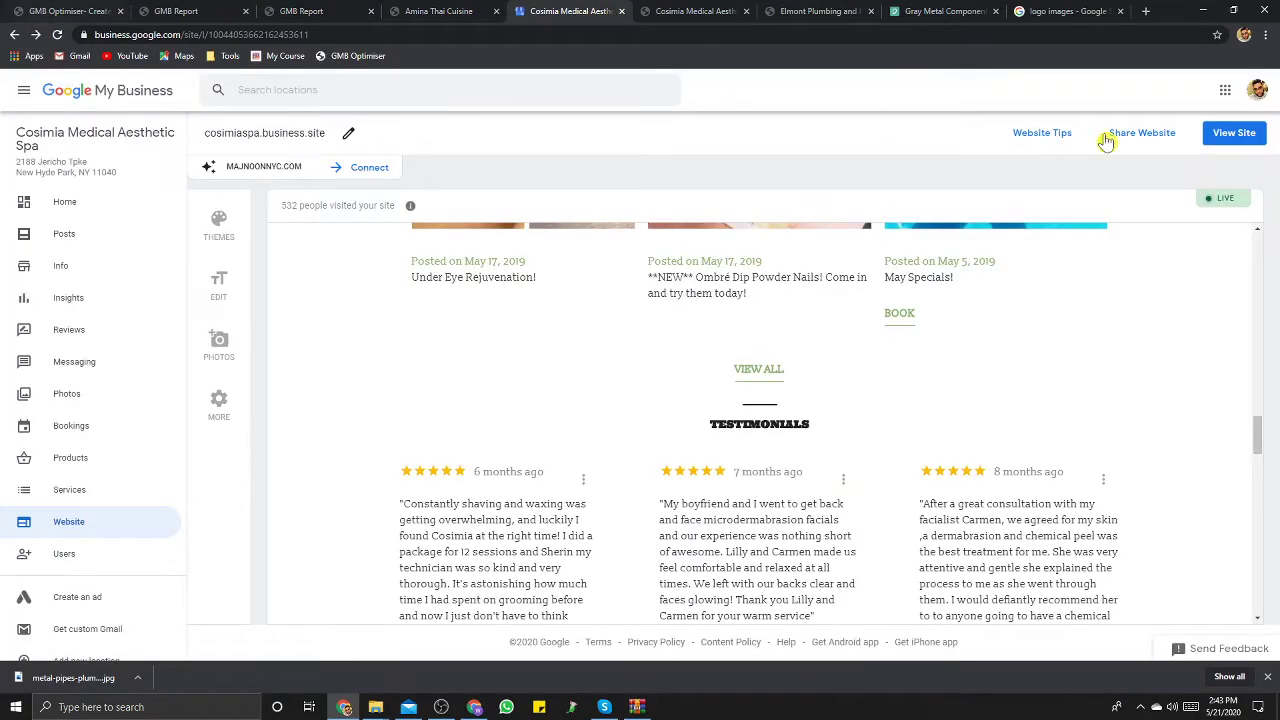
pyautogui.click(1257, 90)
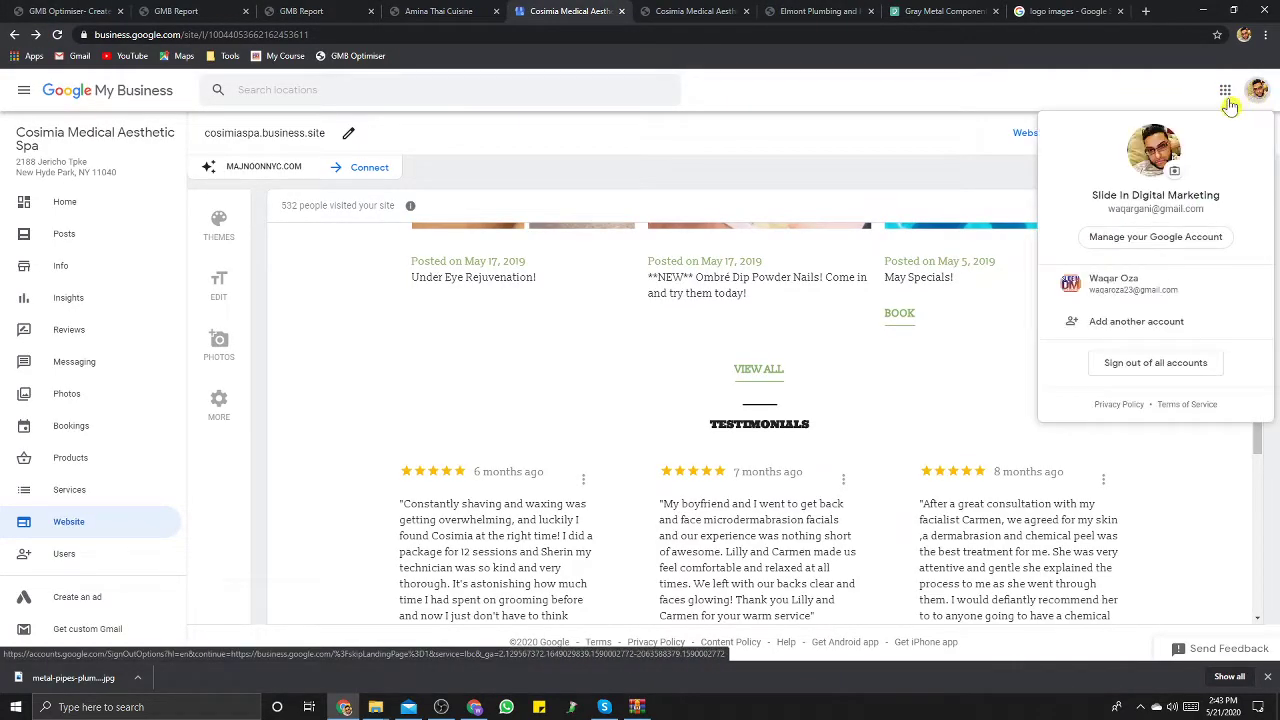
pyautogui.click(790, 200)
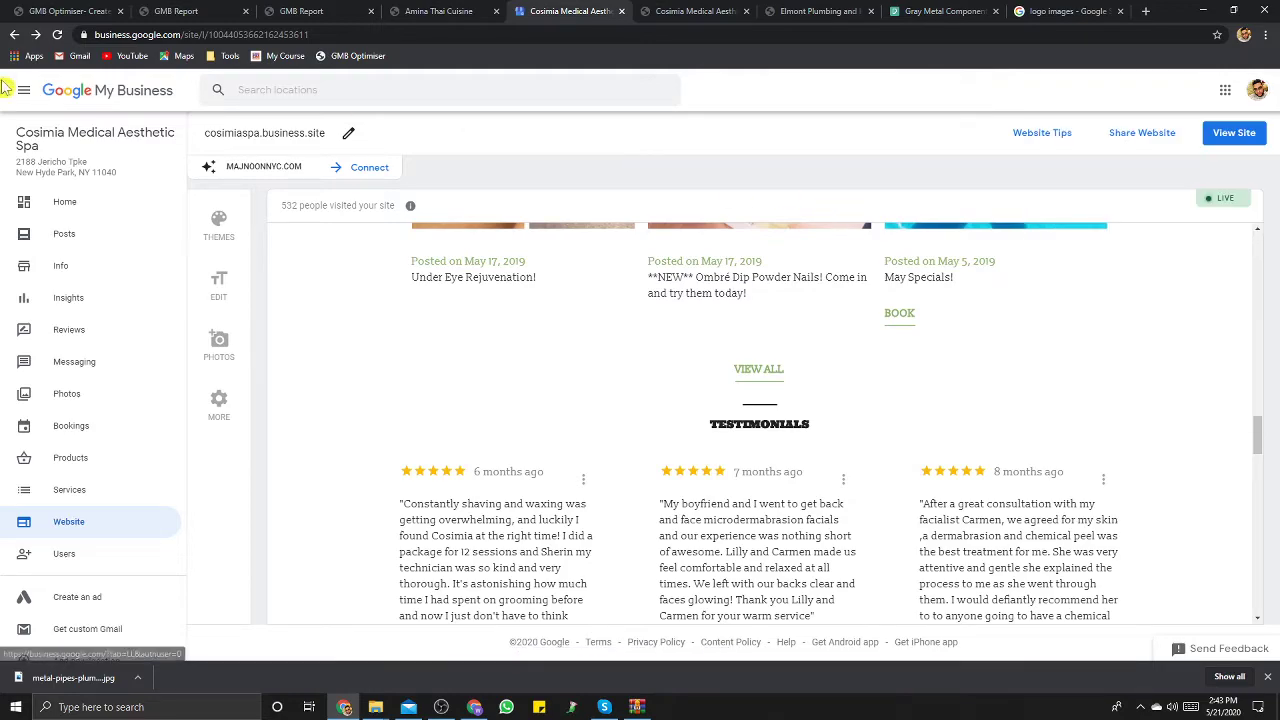
pyautogui.click(131, 100)
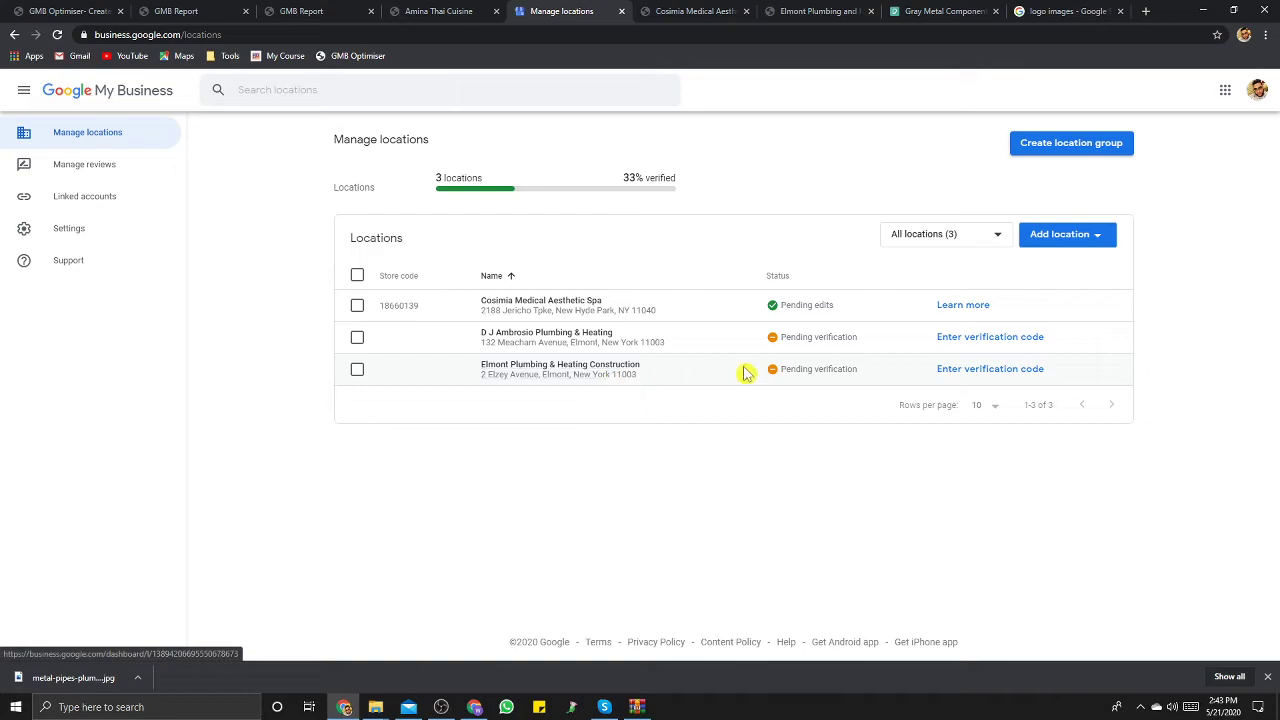
pyautogui.click(629, 375)
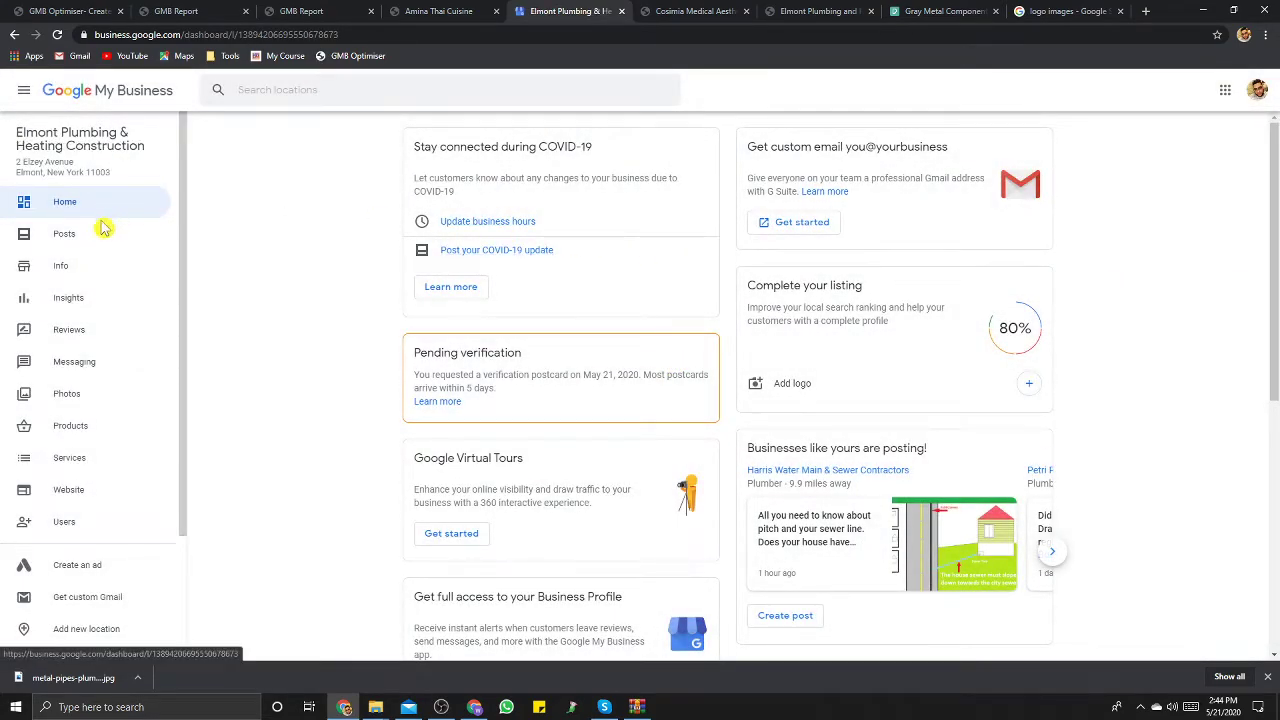
# Step: Open the Elmont listing's Photos section and examine the overview of its photo types and uploaded images
pyautogui.click(86, 399)
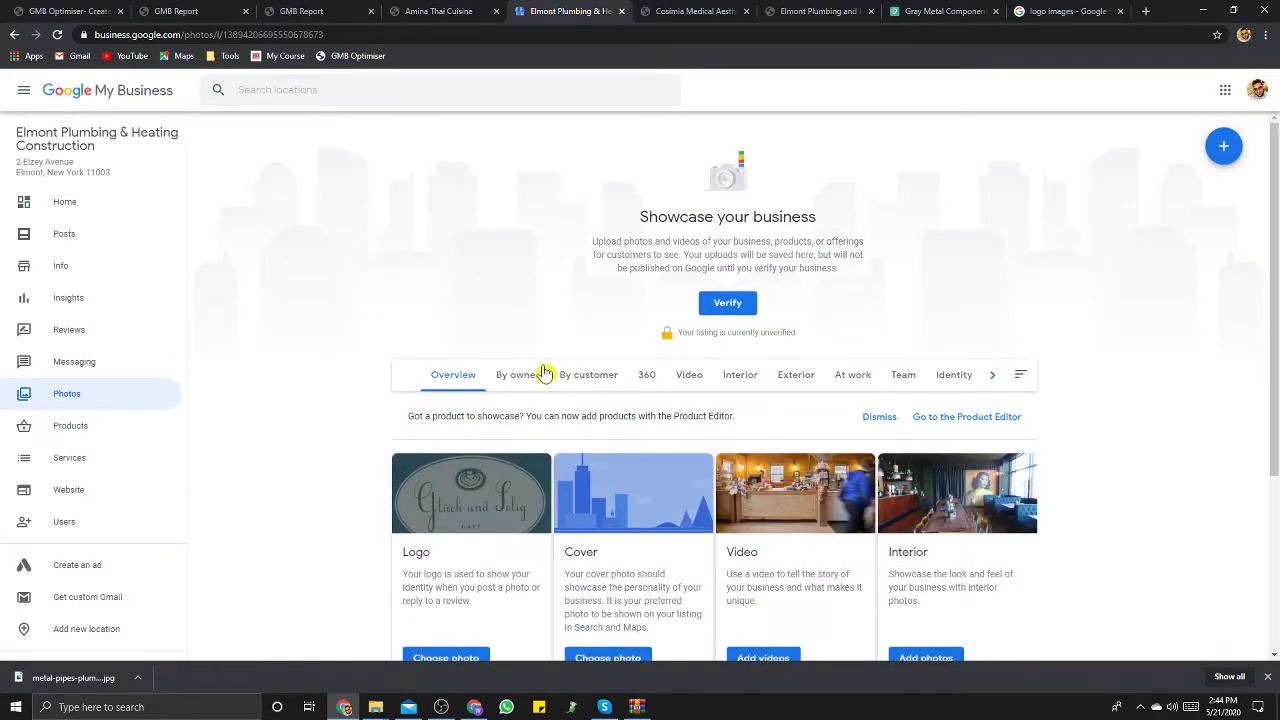
pyautogui.scroll(-1, 588, 446)
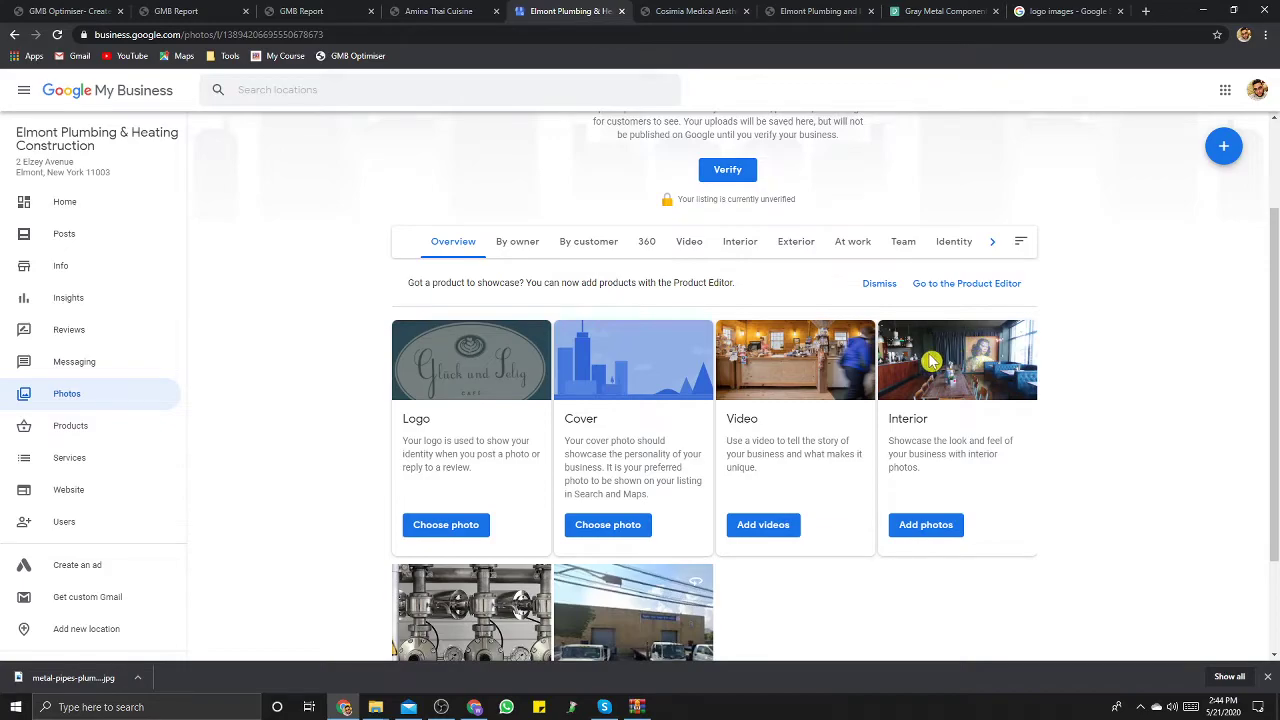
pyautogui.scroll(-2, 837, 366)
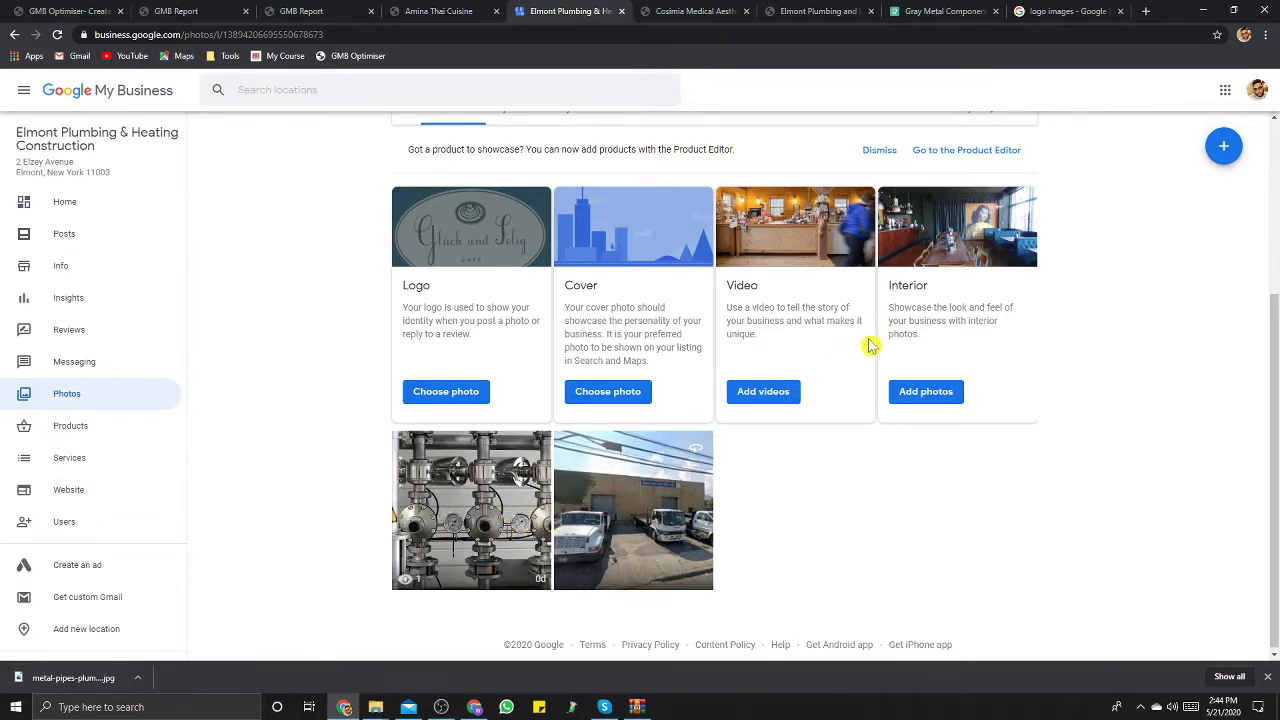
pyautogui.scroll(3, 614, 525)
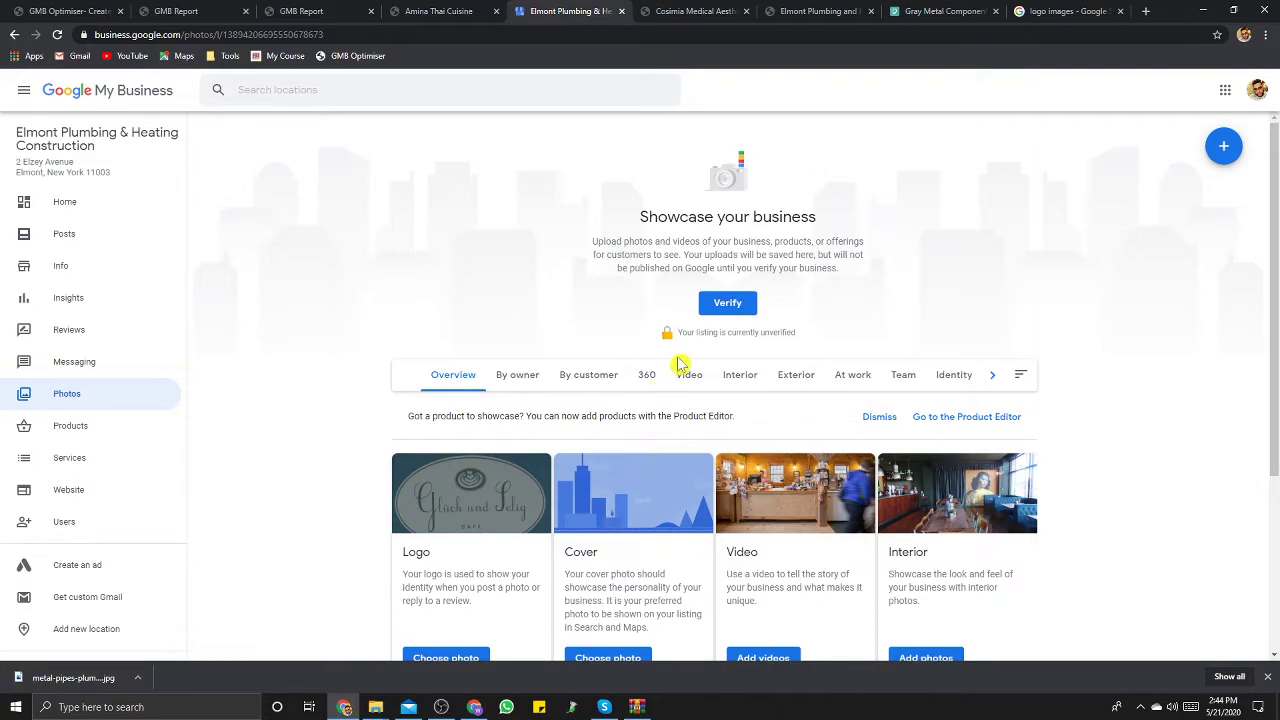
# Step: Examine the listing's photo categories one by one, from By owner, By customer, 360 and Video through to Team and Identity
pyautogui.click(520, 378)
pyautogui.click(598, 377)
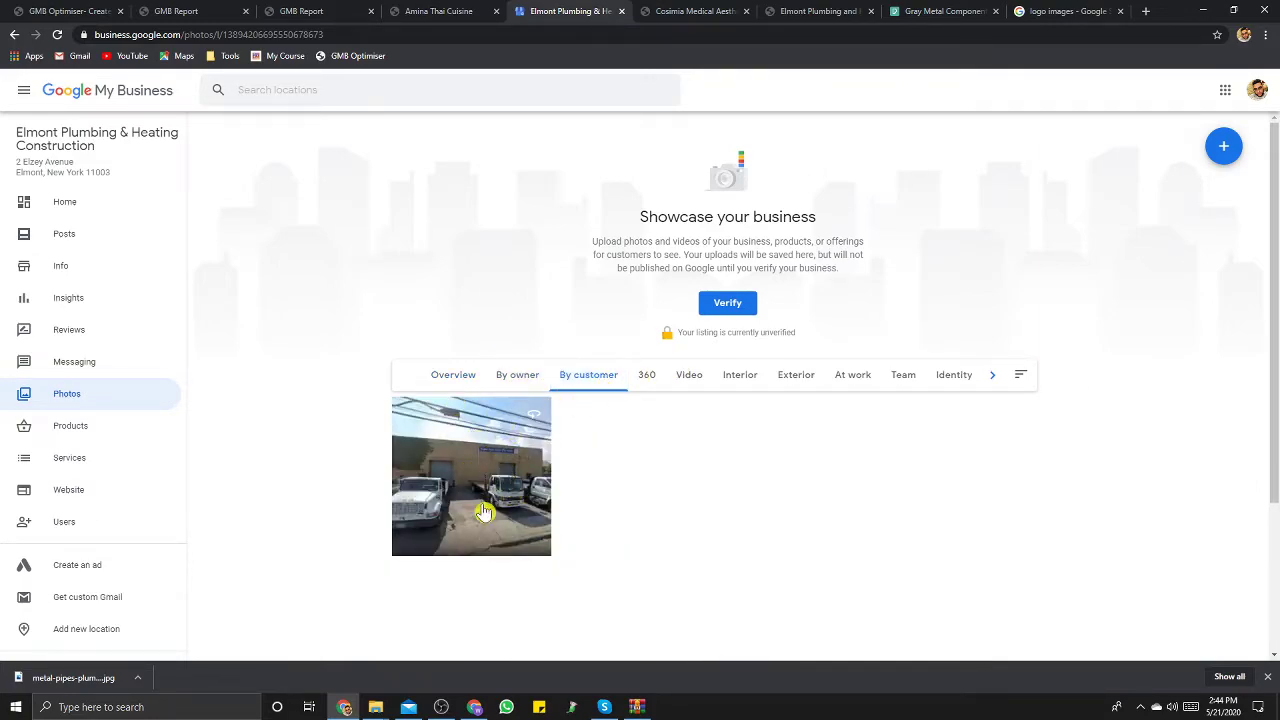
pyautogui.click(647, 377)
pyautogui.click(688, 383)
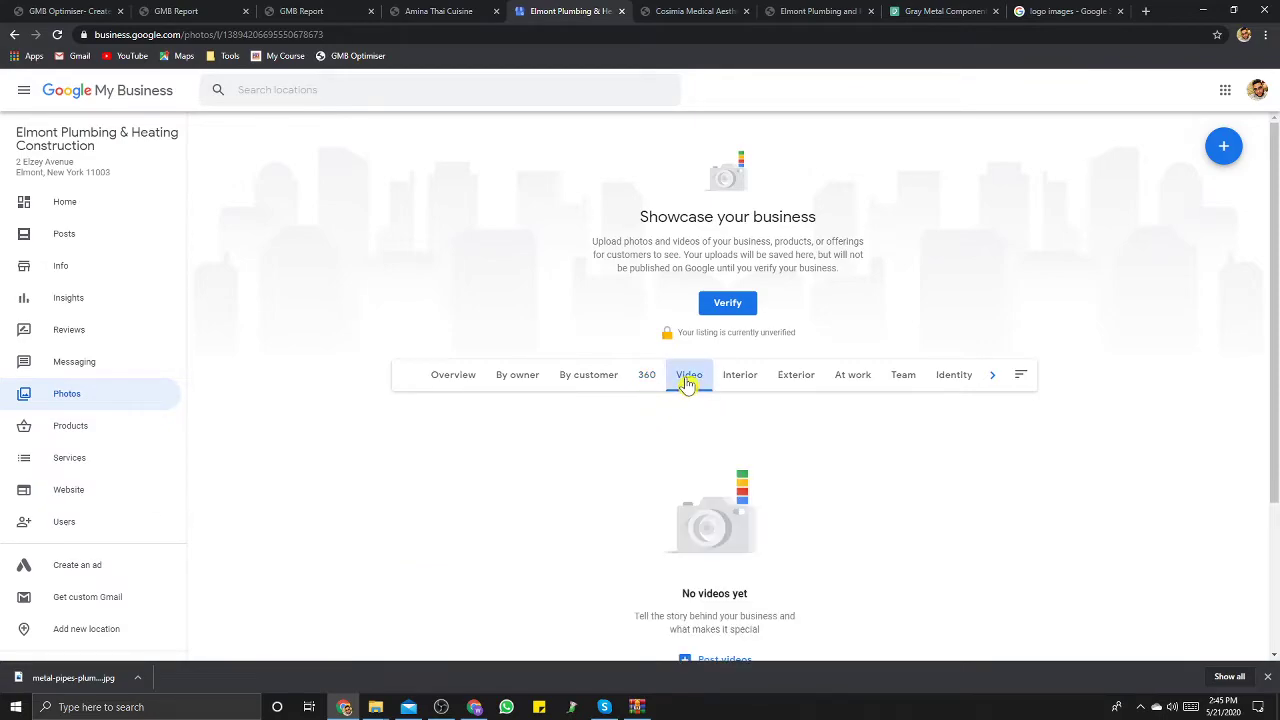
pyautogui.click(737, 380)
pyautogui.click(804, 380)
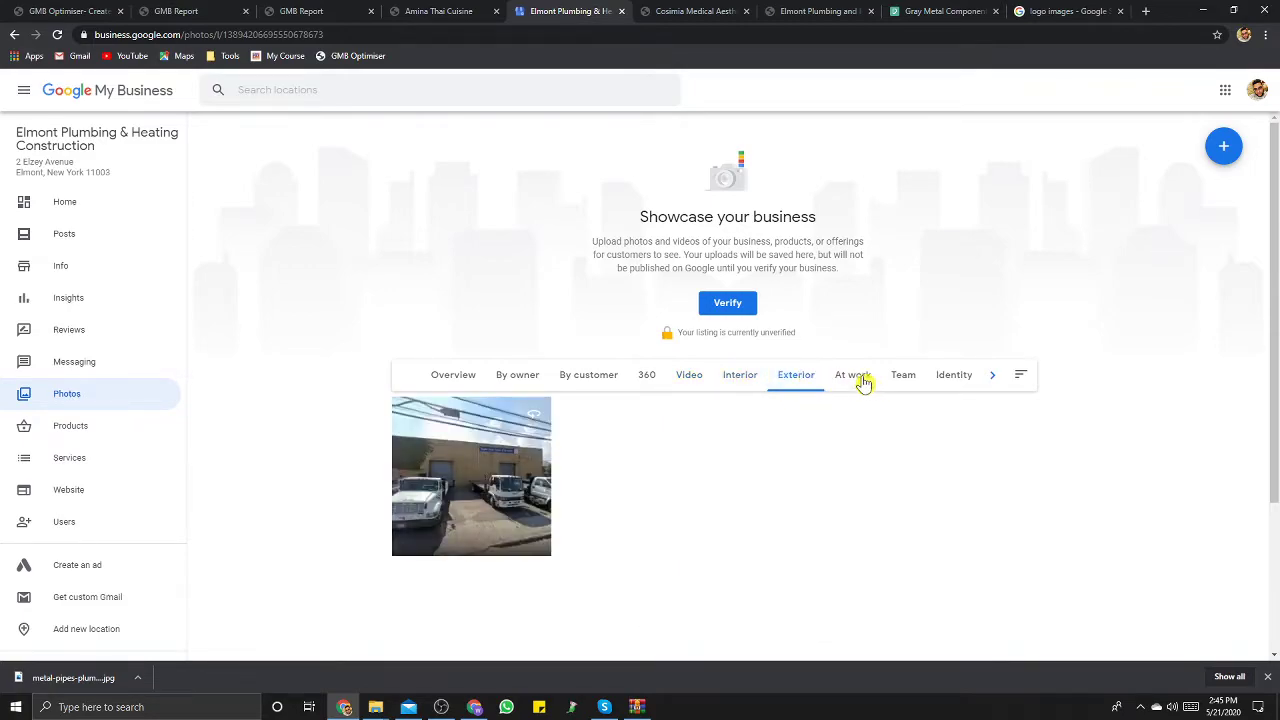
pyautogui.click(857, 381)
pyautogui.scroll(-3, 850, 370)
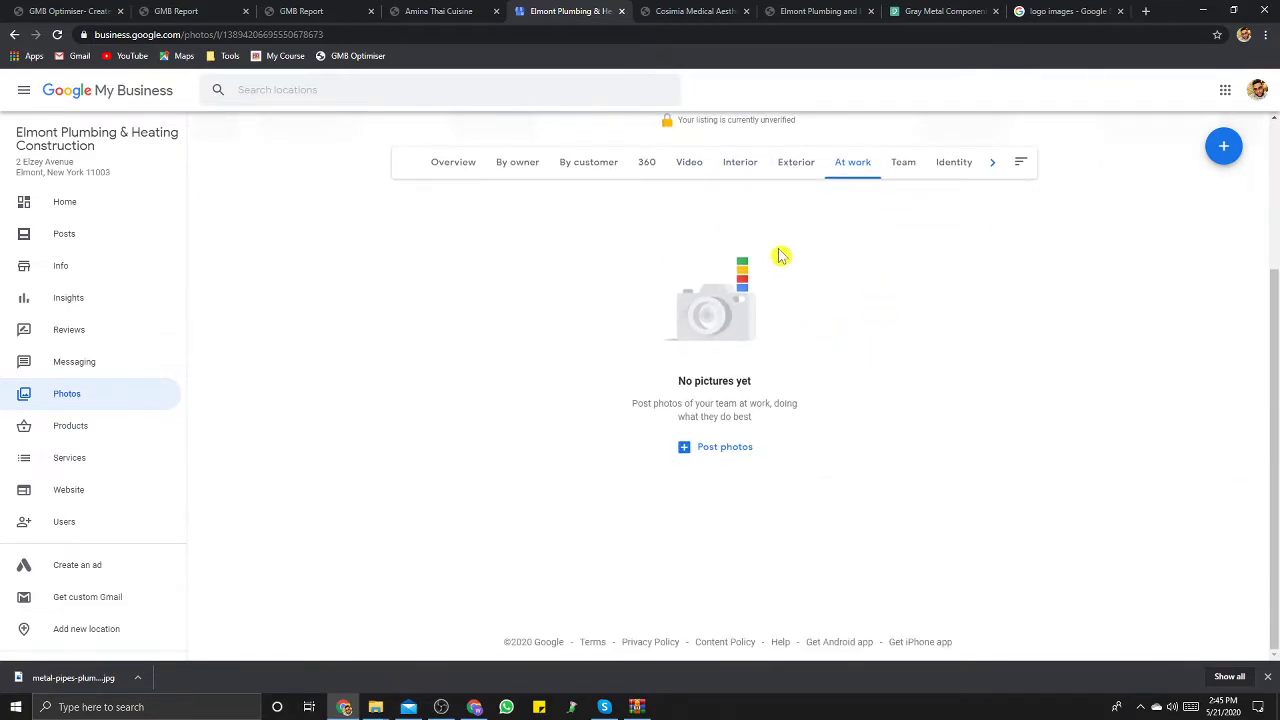
pyautogui.click(905, 168)
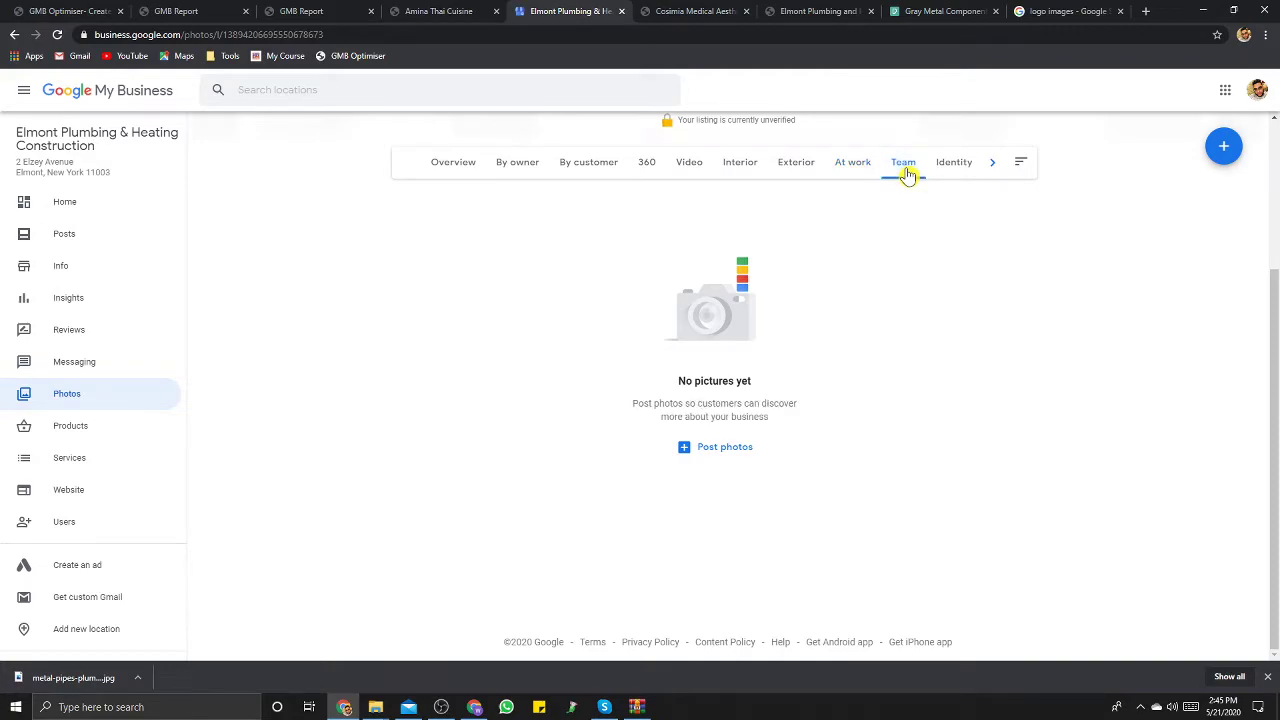
pyautogui.click(955, 168)
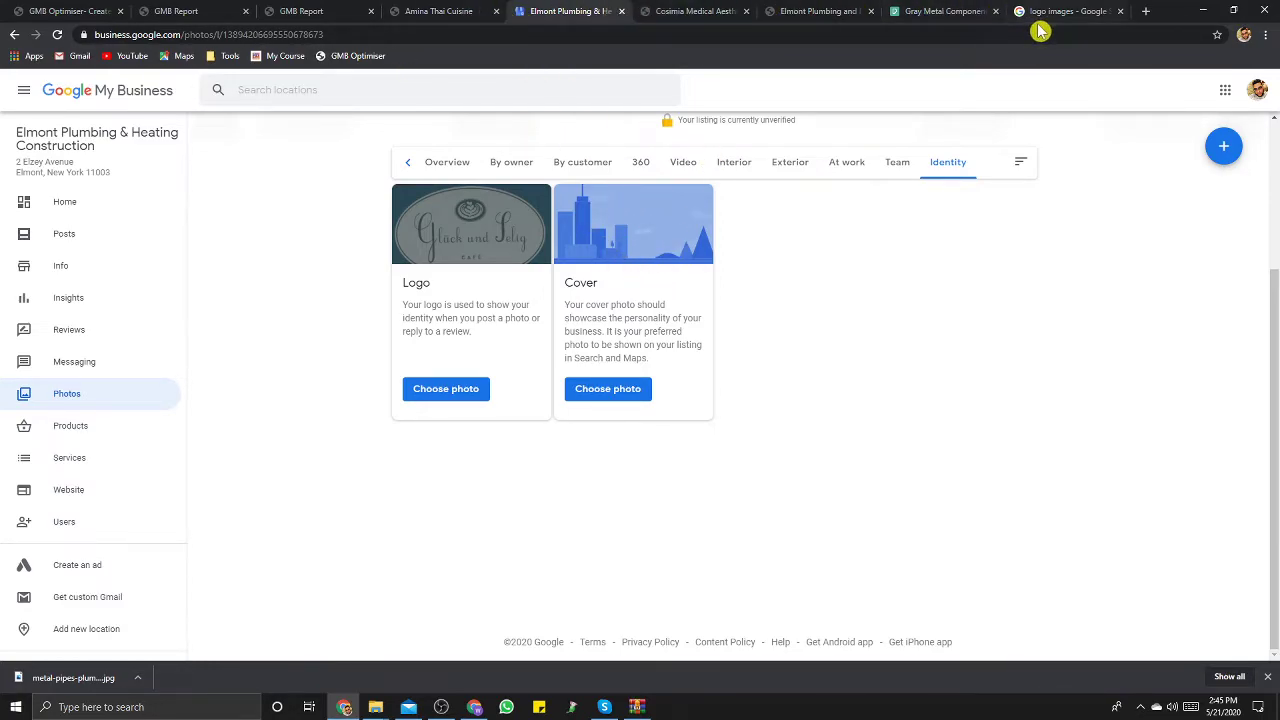
# Step: Close the GMB report numbered 667 and return to report 666
pyautogui.click(314, 12)
pyautogui.click(205, 13)
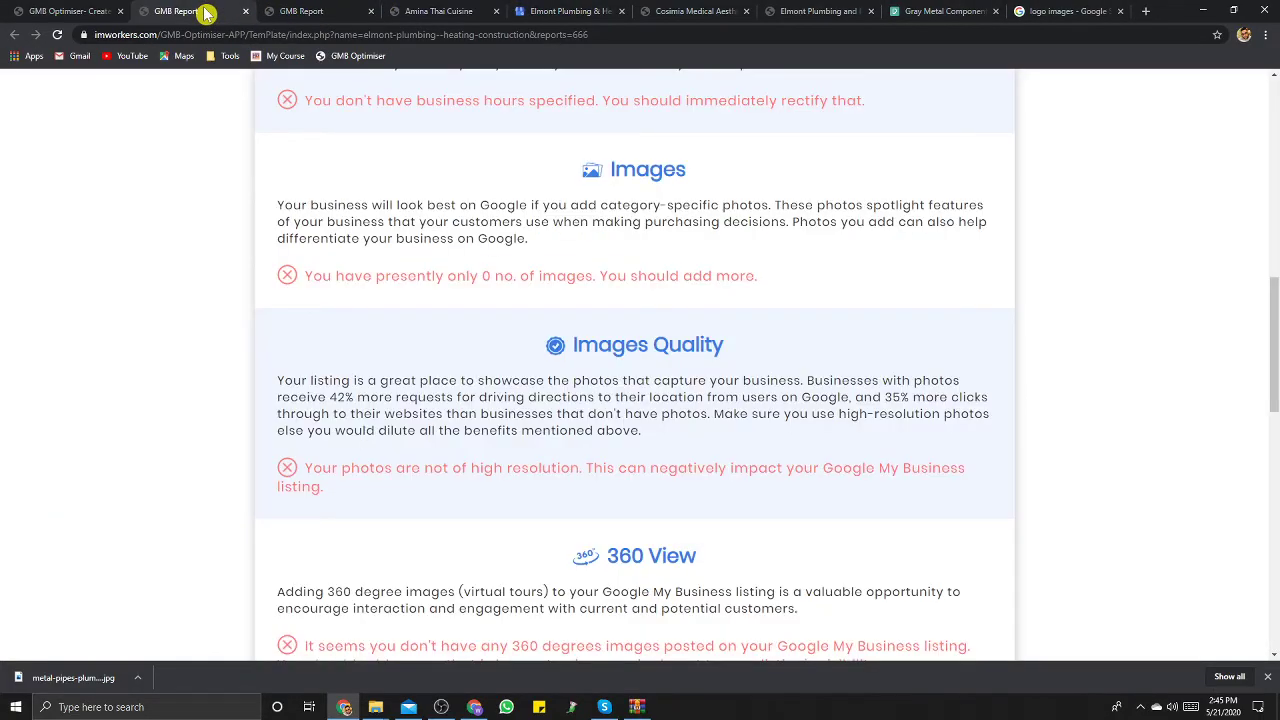
pyautogui.click(305, 11)
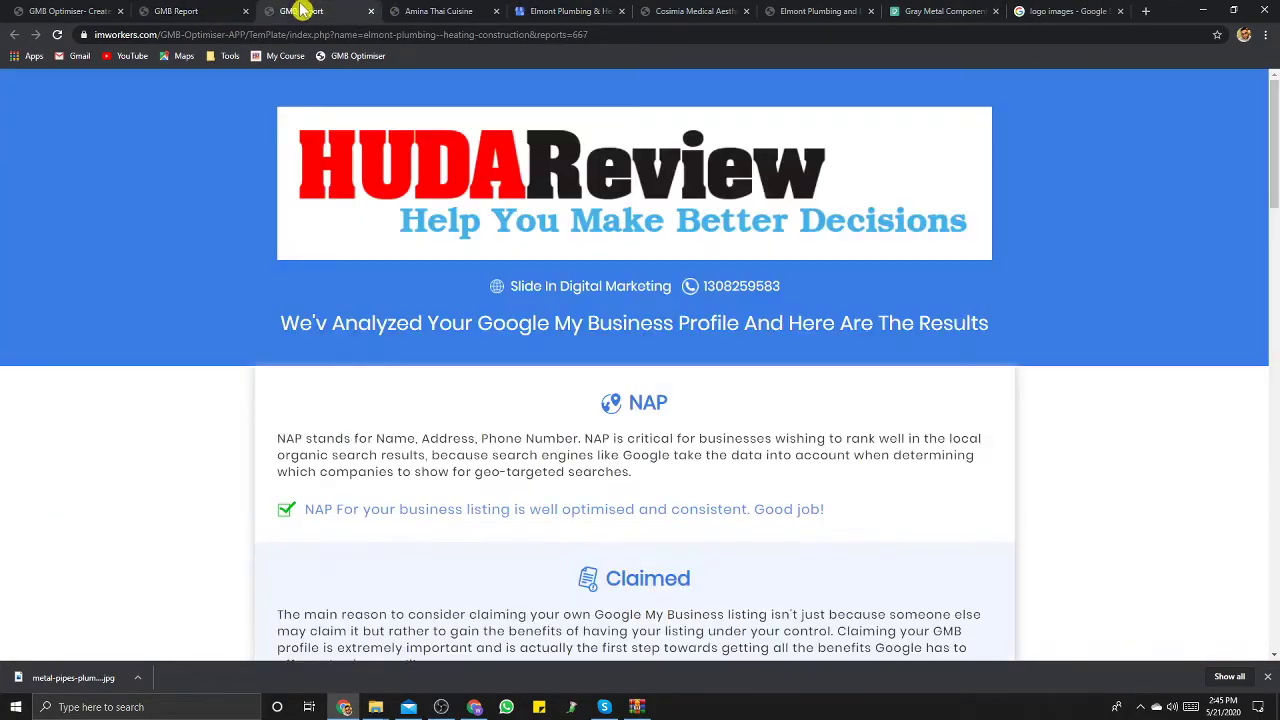
pyautogui.scroll(-4, 621, 213)
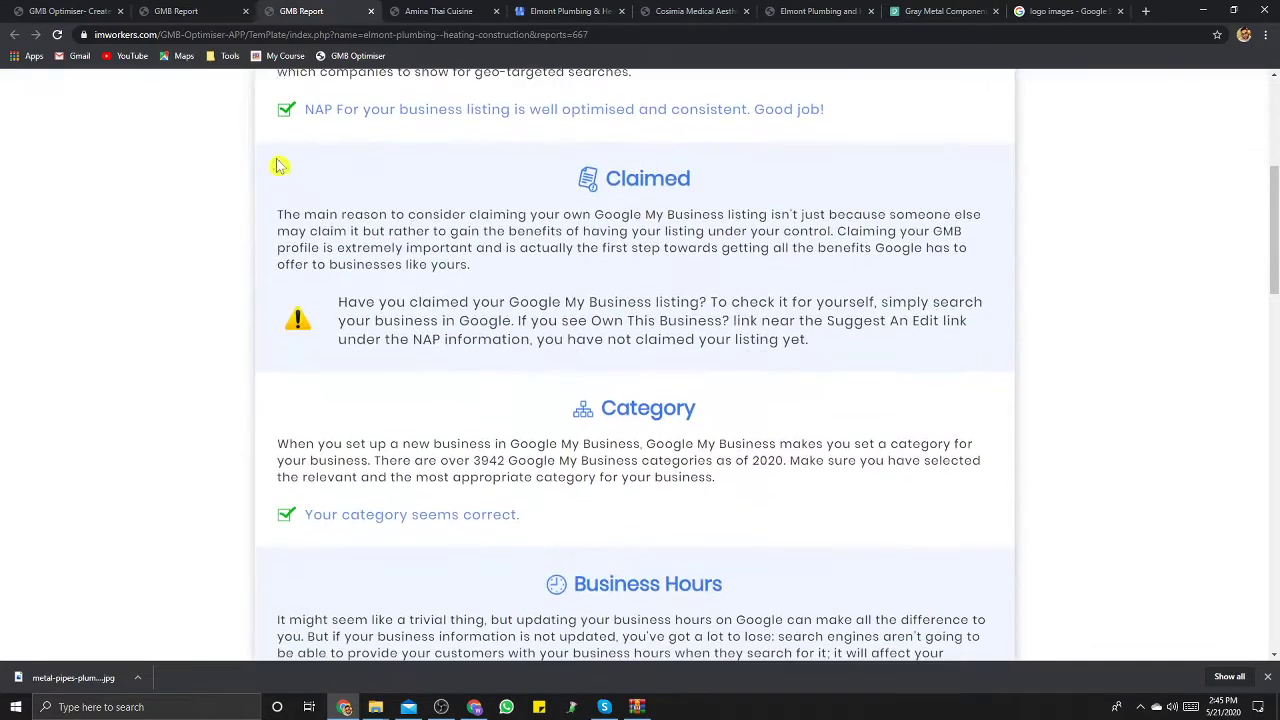
pyautogui.click(371, 11)
pyautogui.click(200, 12)
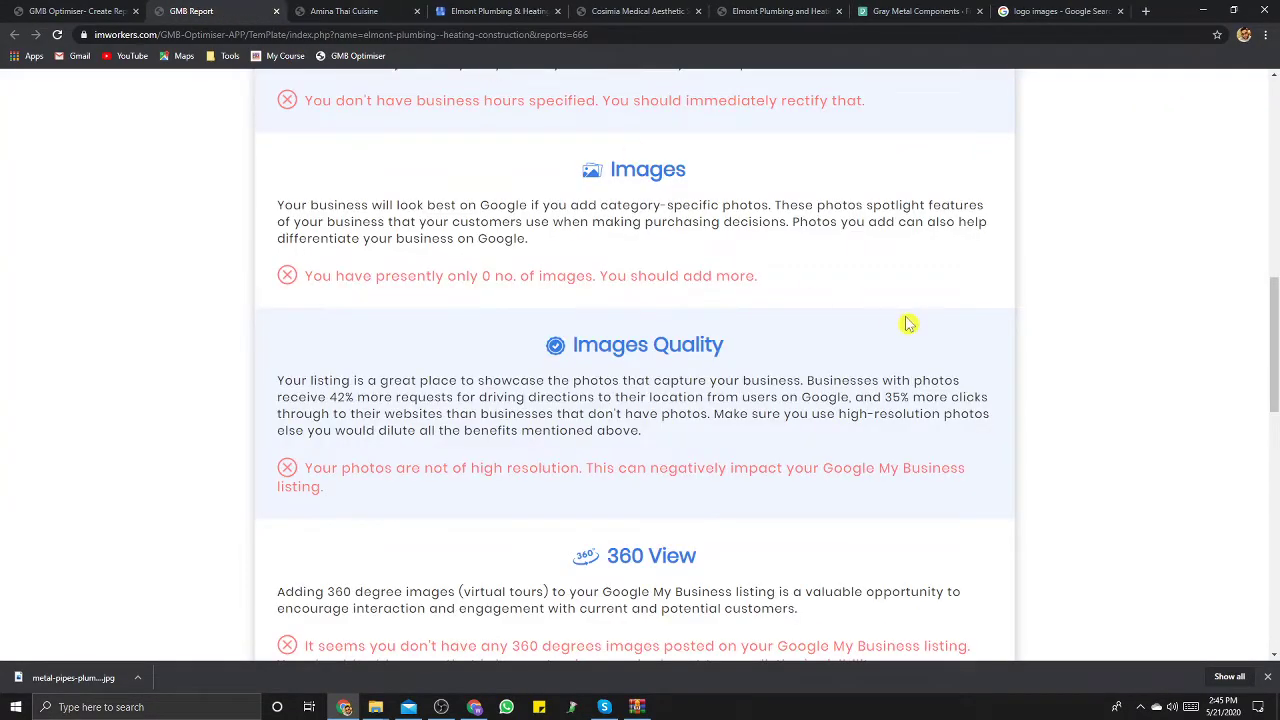
# Step: Review the report's sections again from Claimed and Category down to Images Quality and 360 View
pyautogui.scroll(4, 705, 298)
pyautogui.scroll(2, 713, 300)
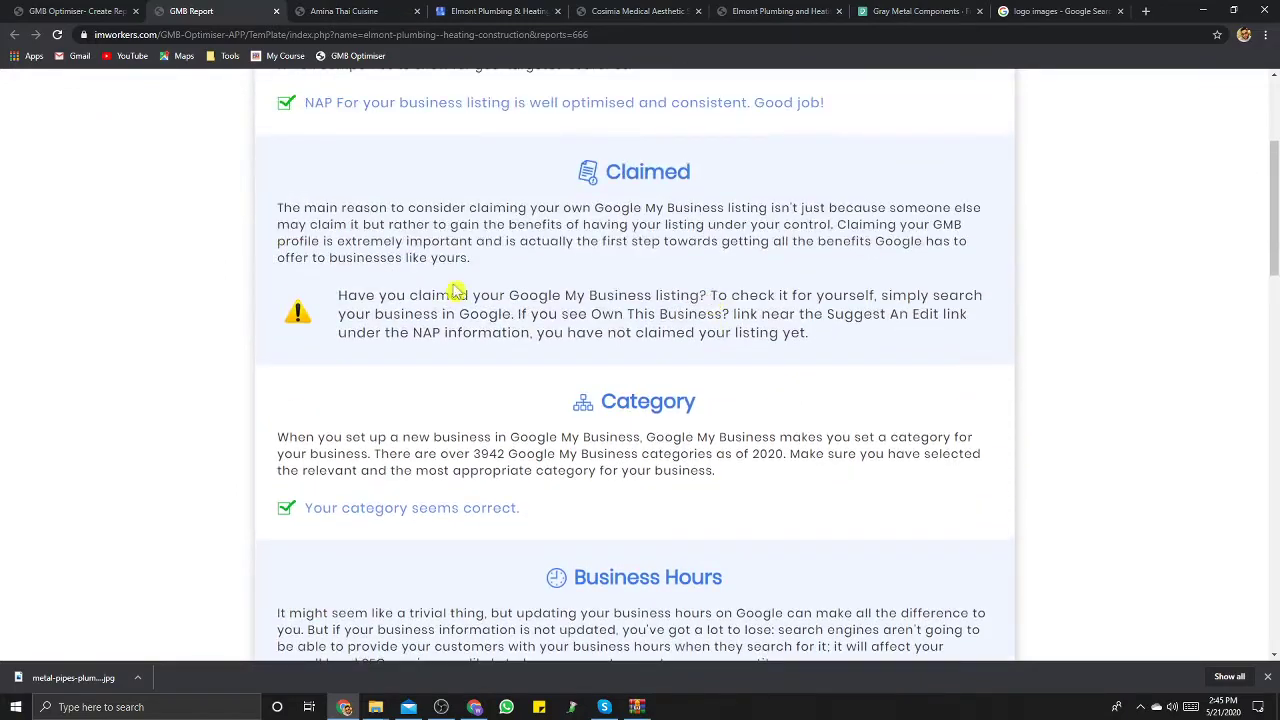
pyautogui.scroll(-6, 726, 357)
pyautogui.scroll(-3, 724, 357)
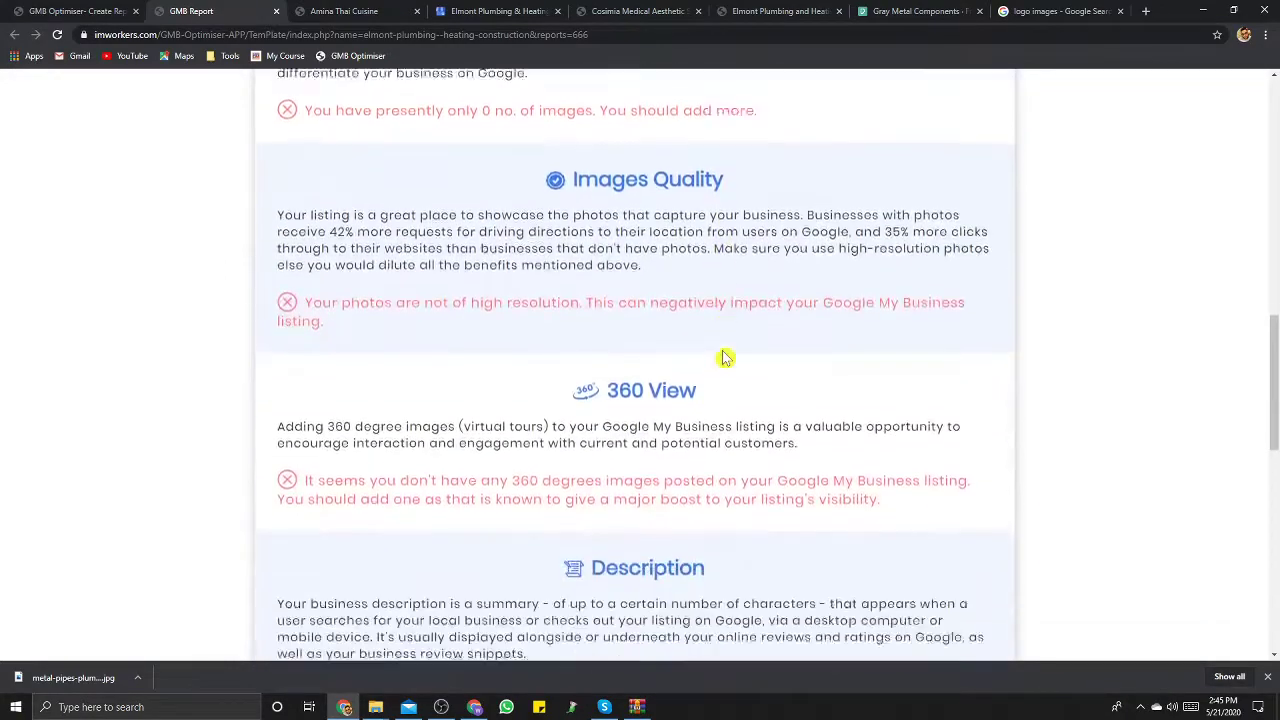
pyautogui.scroll(1, 640, 270)
pyautogui.scroll(-1, 634, 268)
pyautogui.scroll(-1, 634, 268)
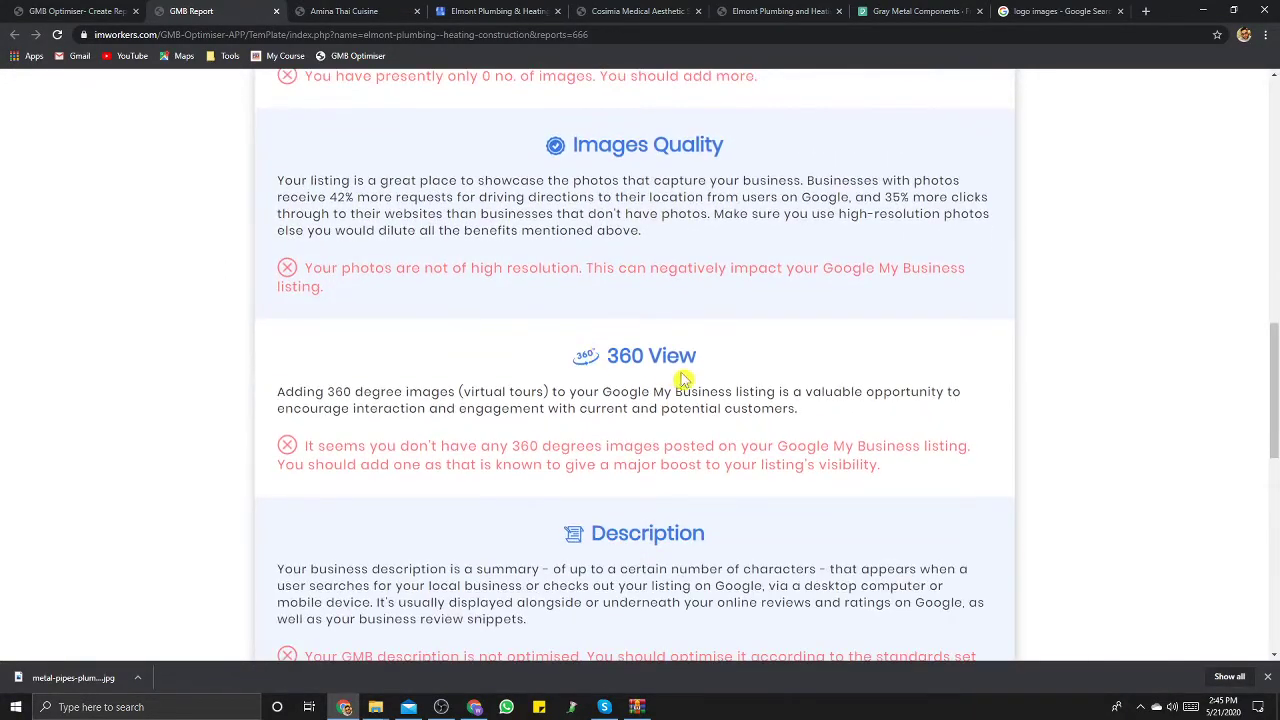
# Step: Review the report's 360 View, Description, Payment and Reviews sections, checking back against the listing's photos in Google My Business
pyautogui.click(500, 11)
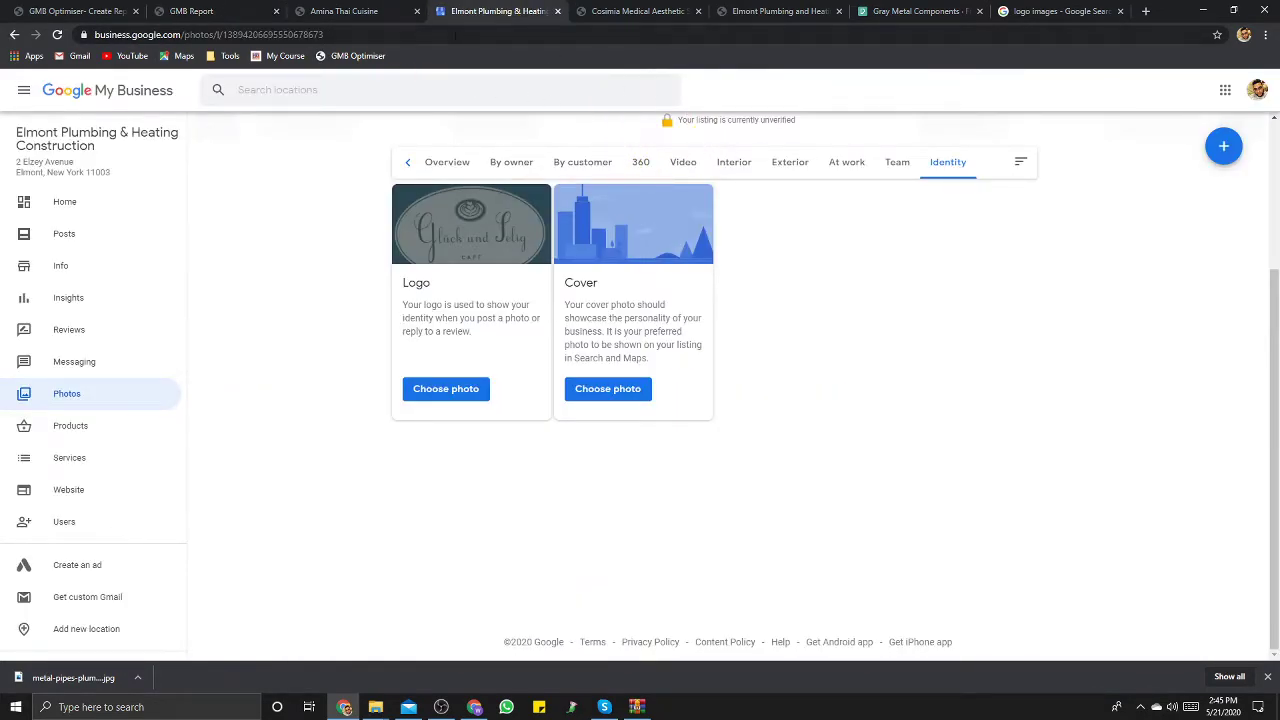
pyautogui.click(228, 11)
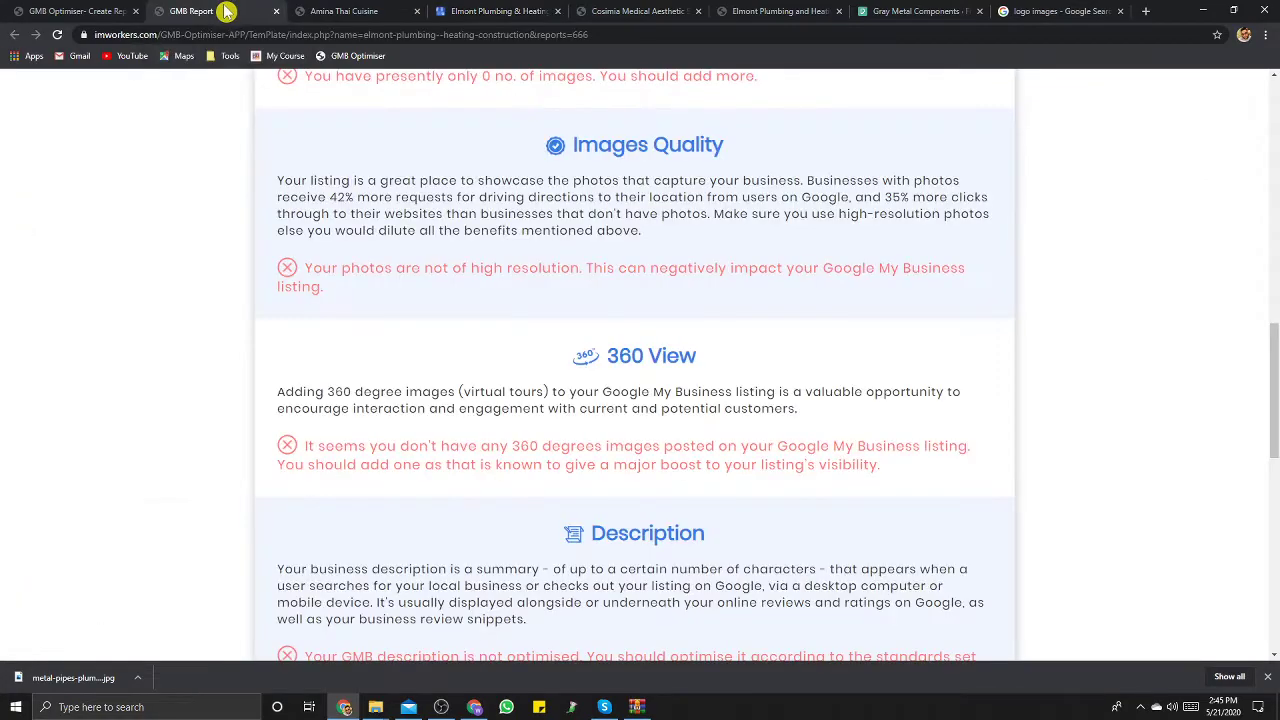
pyautogui.scroll(-1, 655, 422)
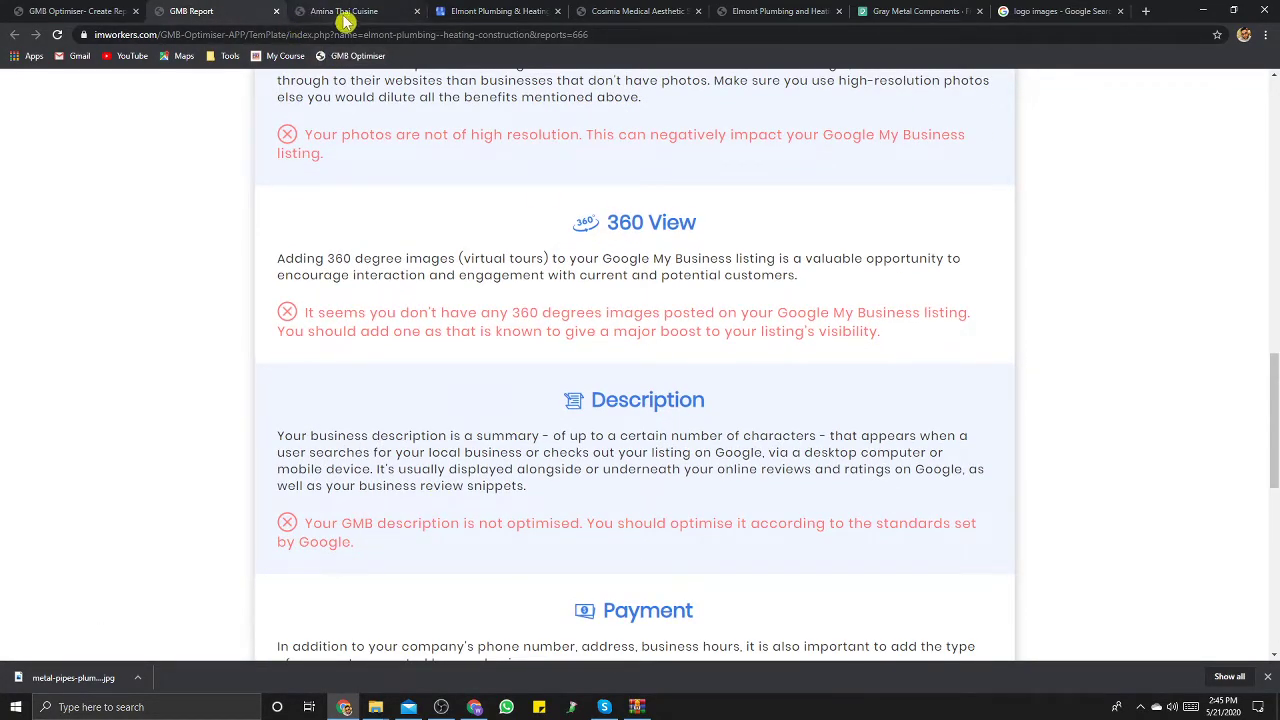
pyautogui.click(495, 12)
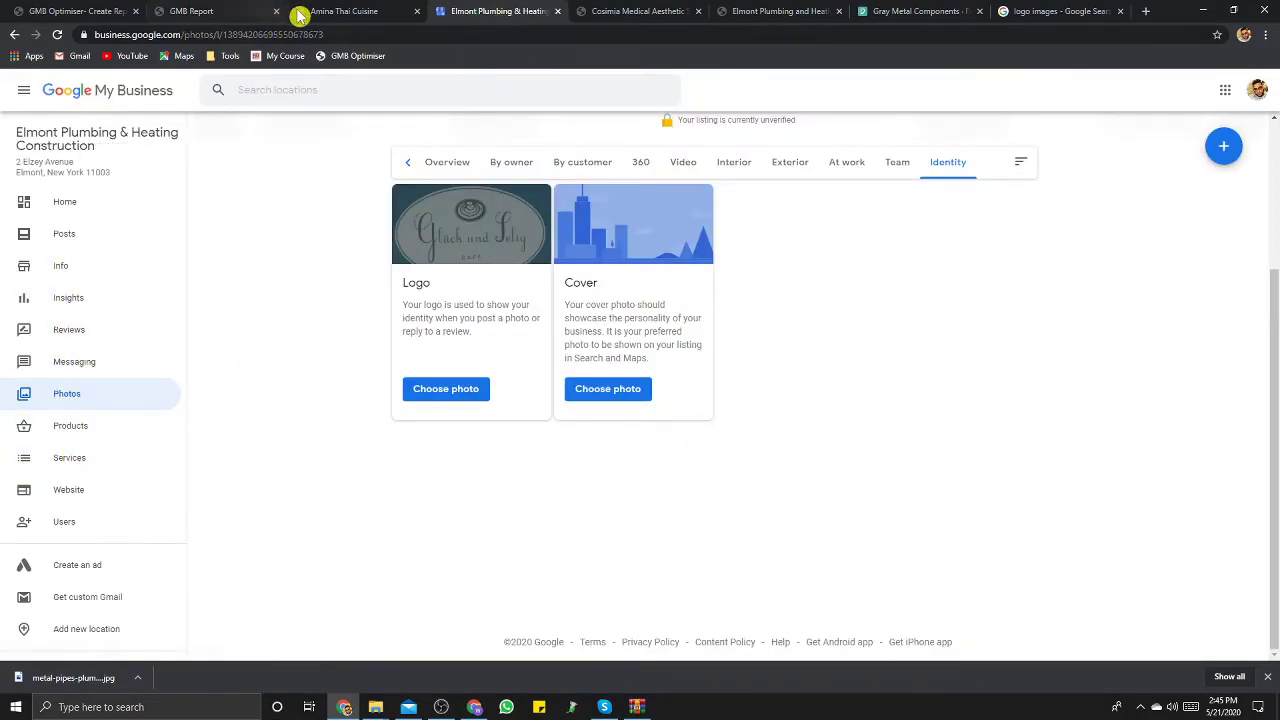
pyautogui.click(331, 12)
pyautogui.click(242, 16)
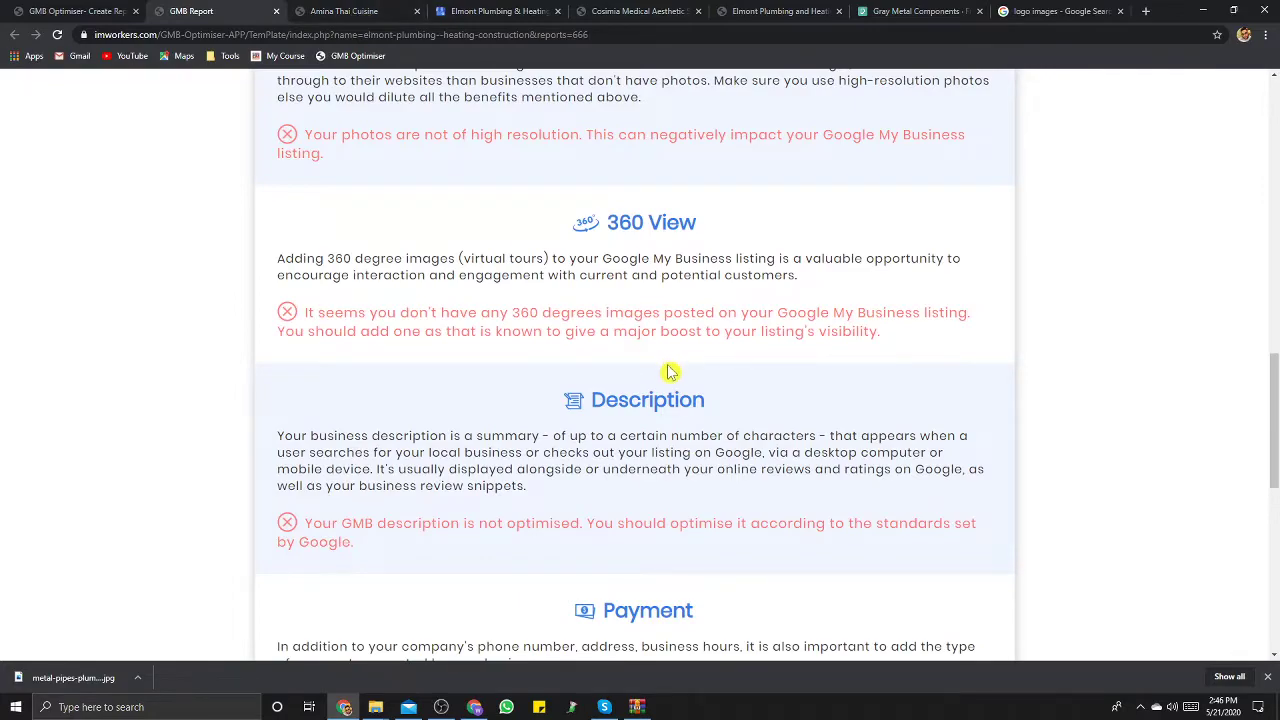
pyautogui.scroll(-3, 663, 375)
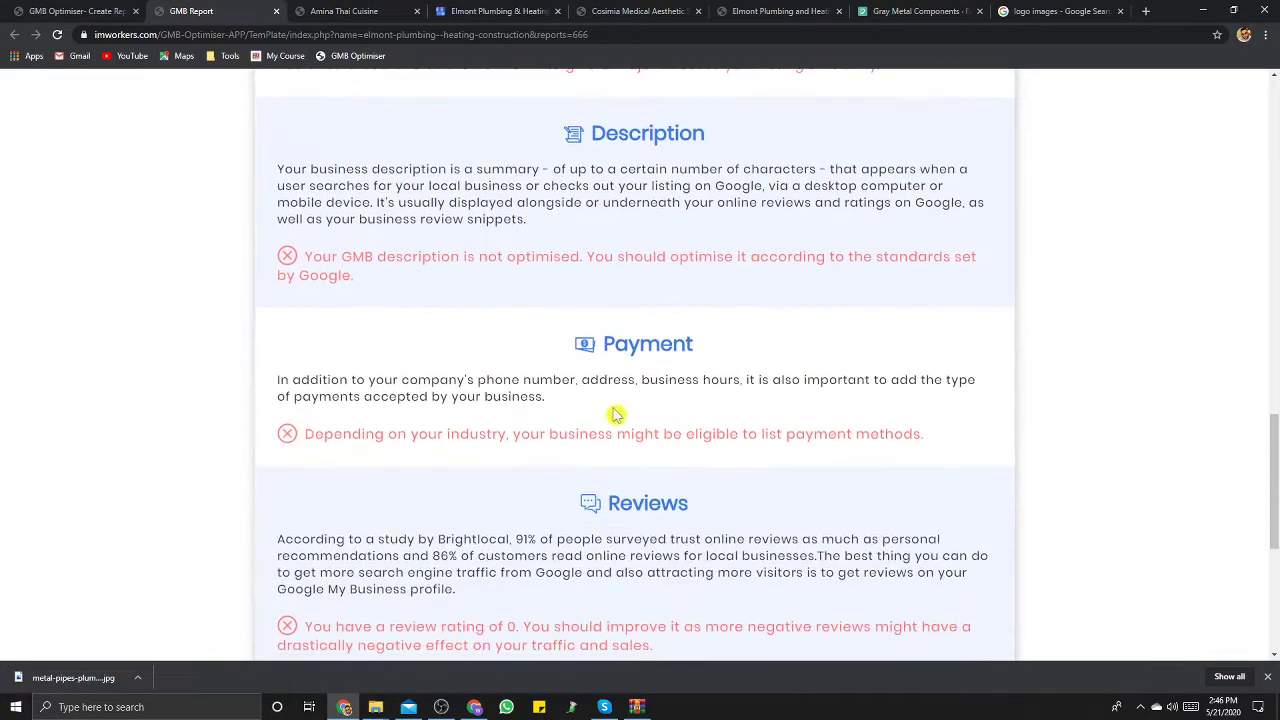
# Step: Switch to the Elmont Plumbing and Heating Construction website to view its services and About text
pyautogui.click(495, 11)
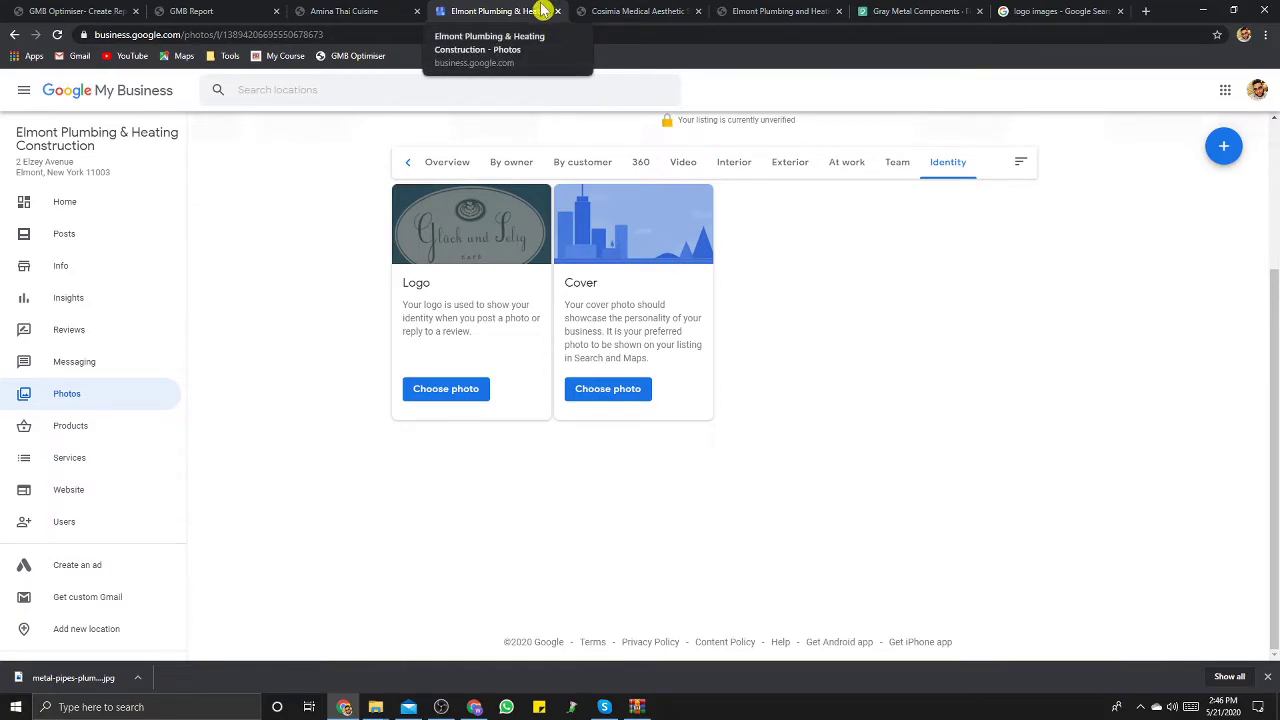
pyautogui.click(616, 17)
pyautogui.click(805, 12)
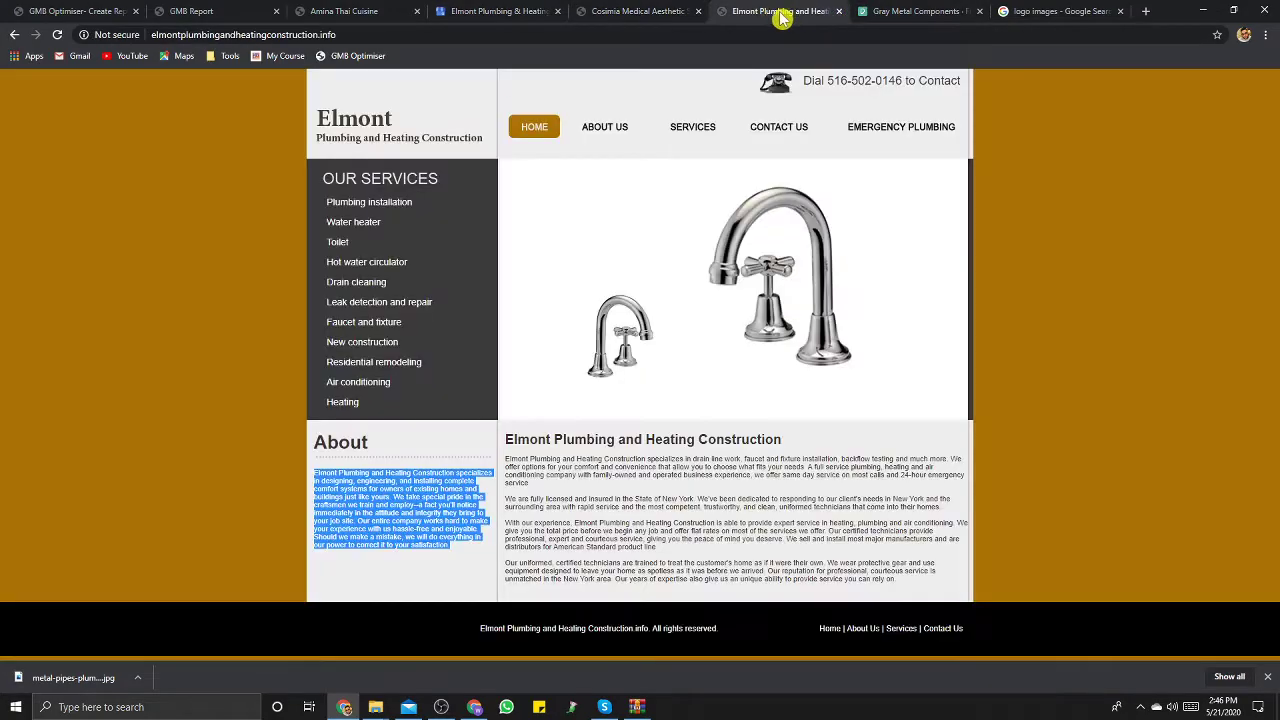
# Step: Return to the Elmont GMB report and review its Reviews, Schema and FAQ sections
pyautogui.click(590, 12)
pyautogui.click(482, 18)
pyautogui.click(424, 13)
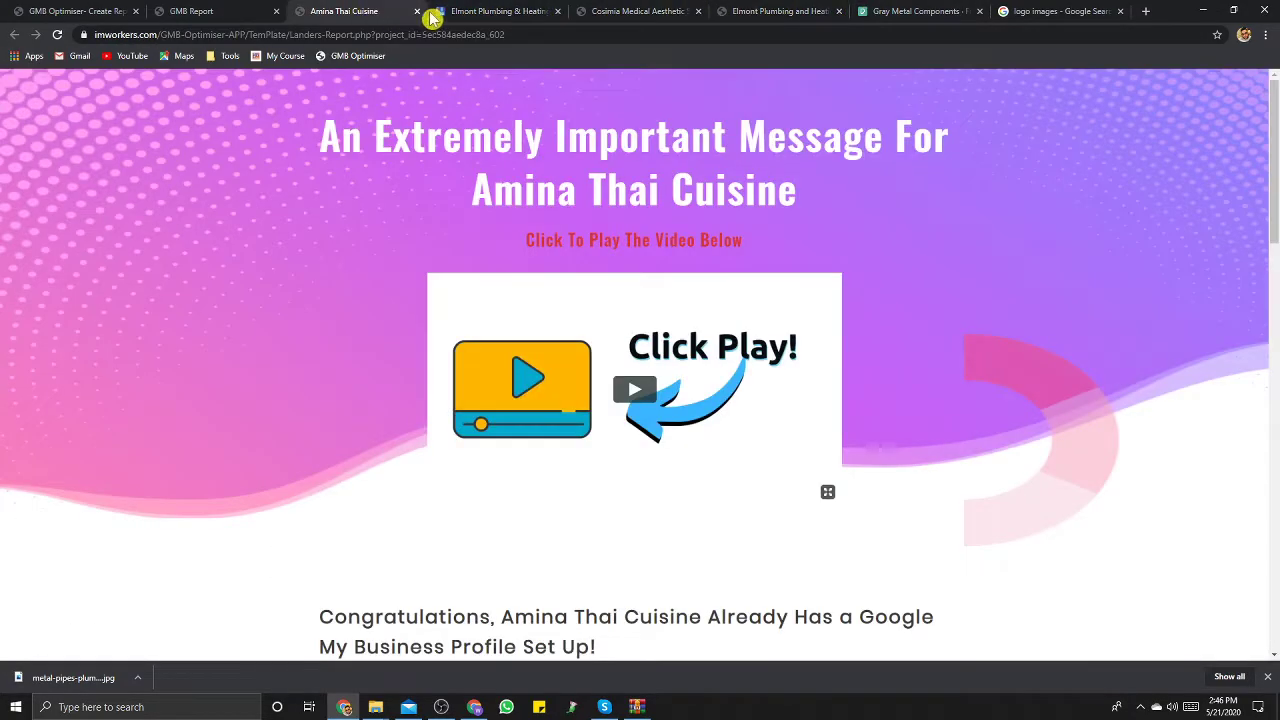
pyautogui.click(486, 12)
pyautogui.click(226, 12)
pyautogui.scroll(-3, 751, 257)
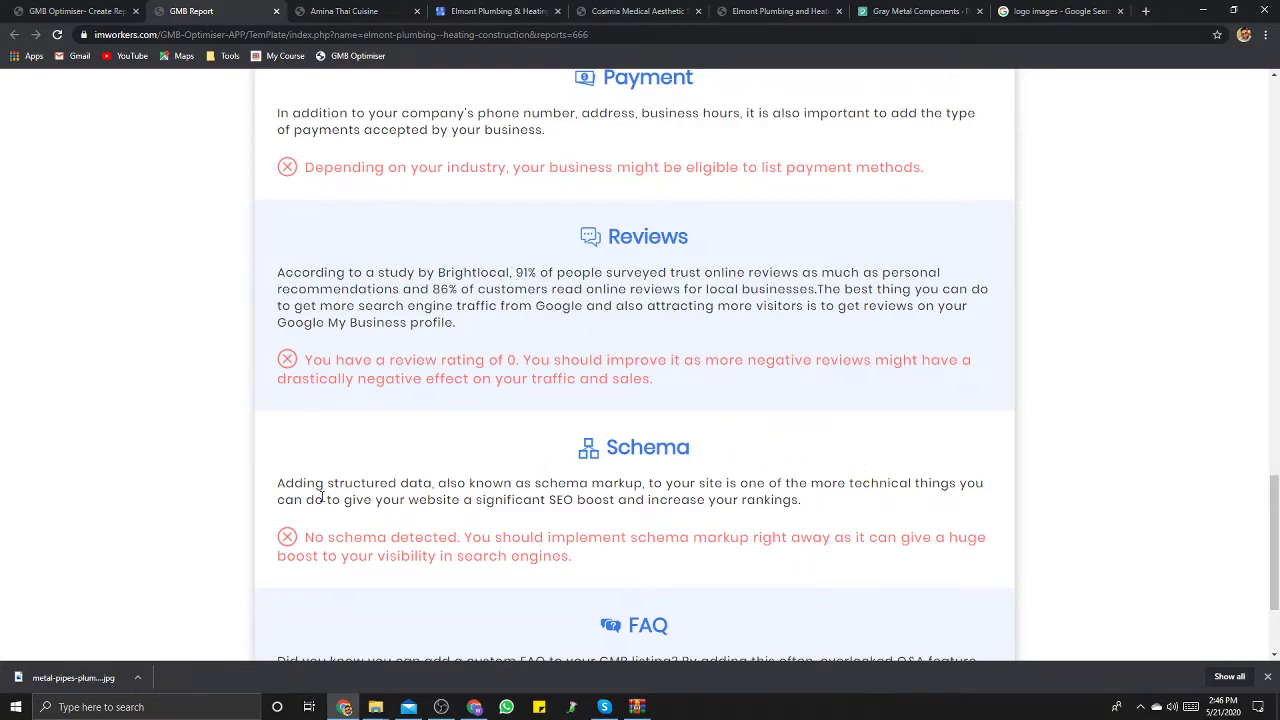
pyautogui.scroll(-1, 750, 408)
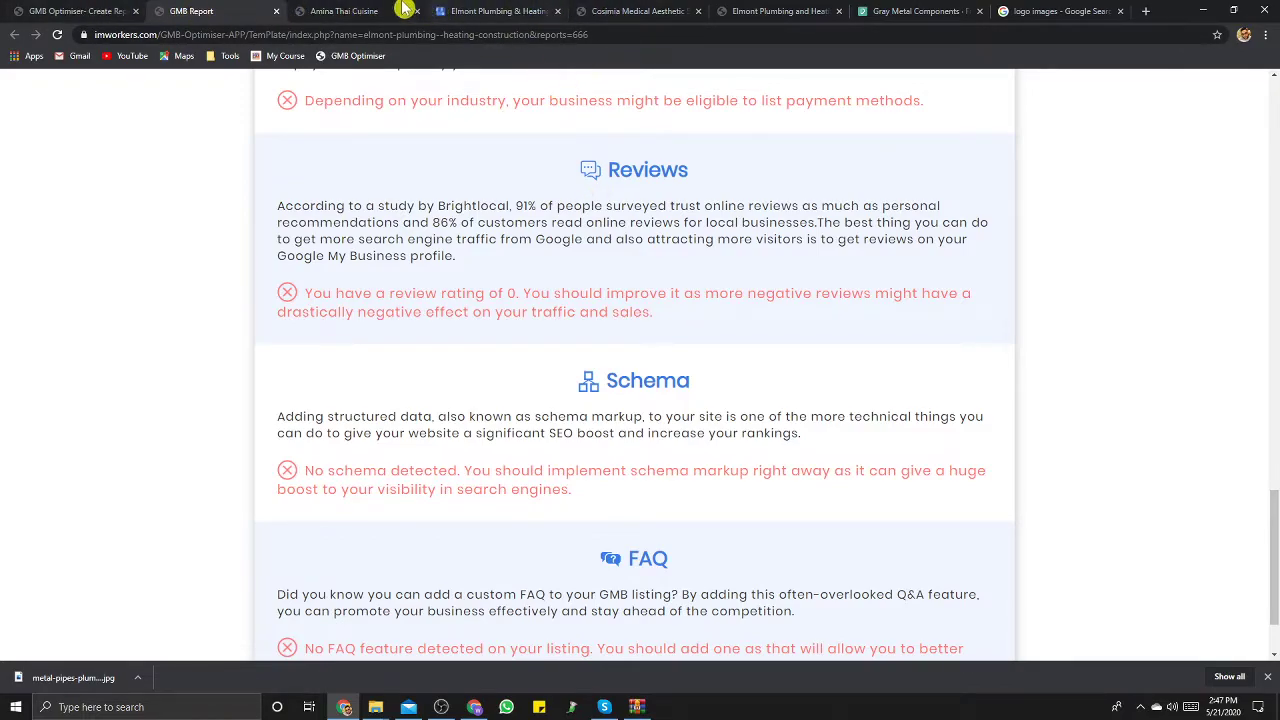
# Step: Switch to the Elmont listing in Google My Business and look through its Insights and Services pages, including the Air conditioning repair service category
pyautogui.click(347, 11)
pyautogui.click(240, 11)
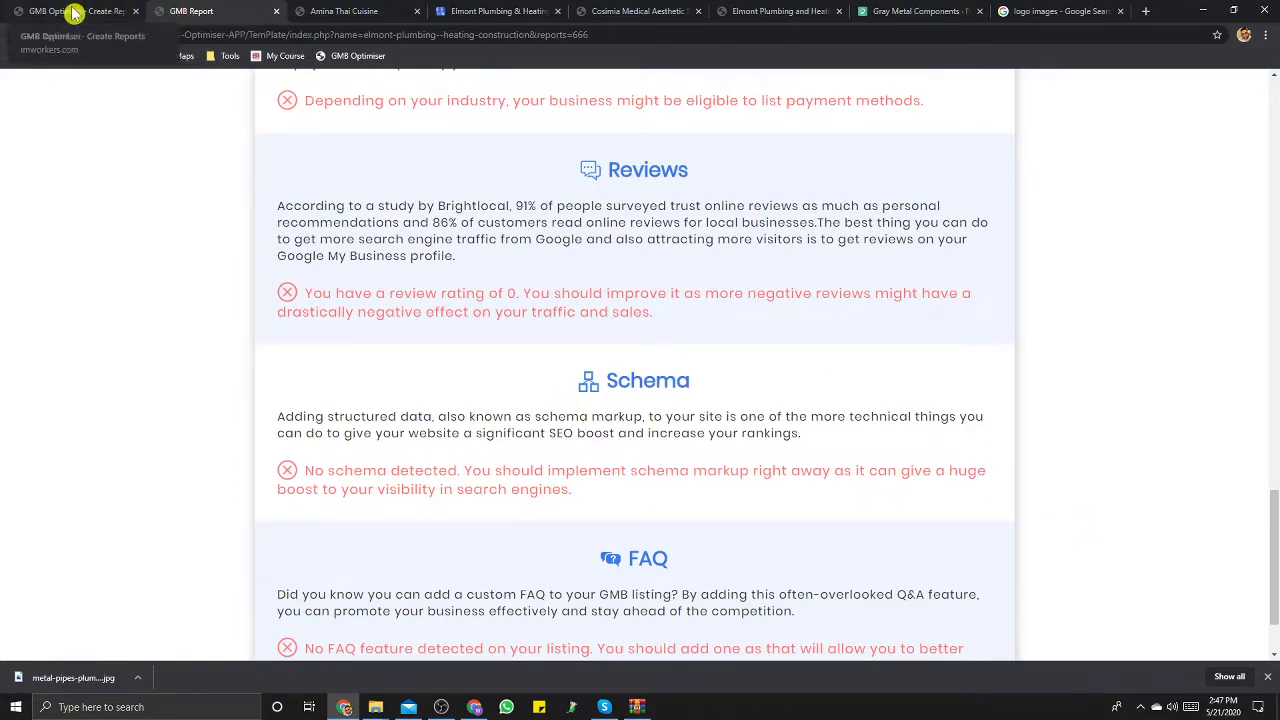
pyautogui.click(75, 14)
pyautogui.click(206, 11)
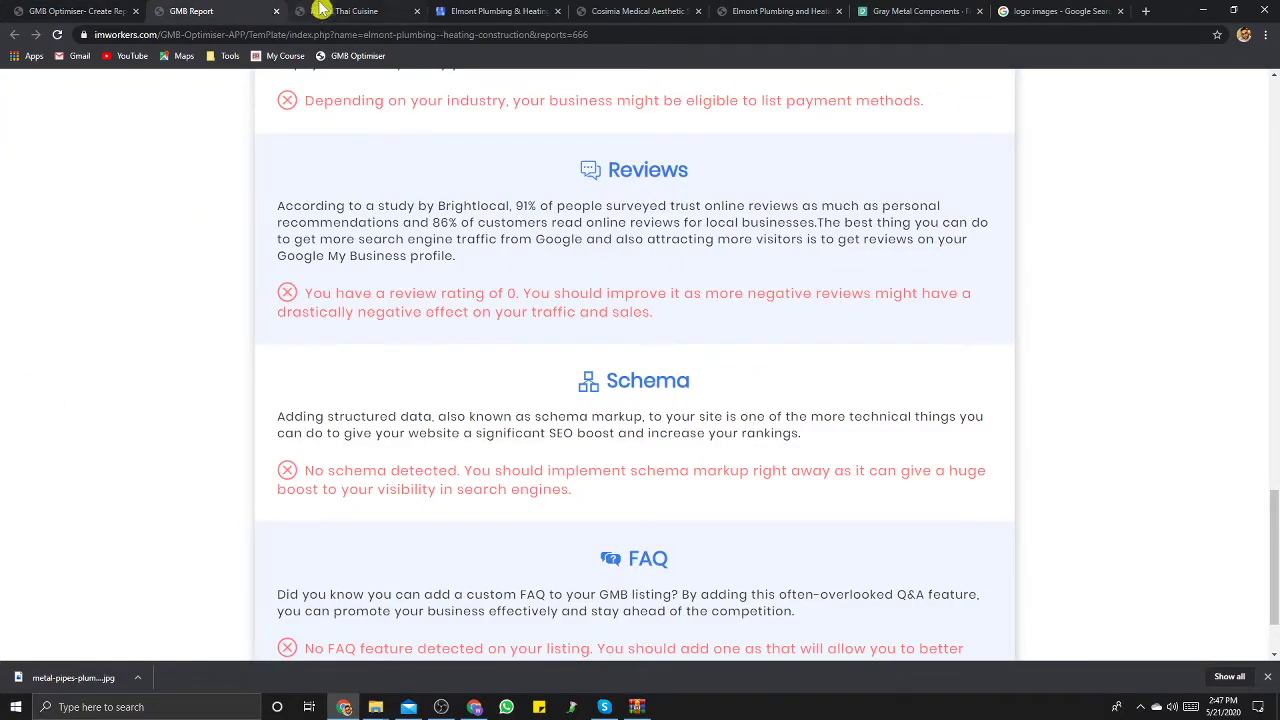
pyautogui.click(535, 15)
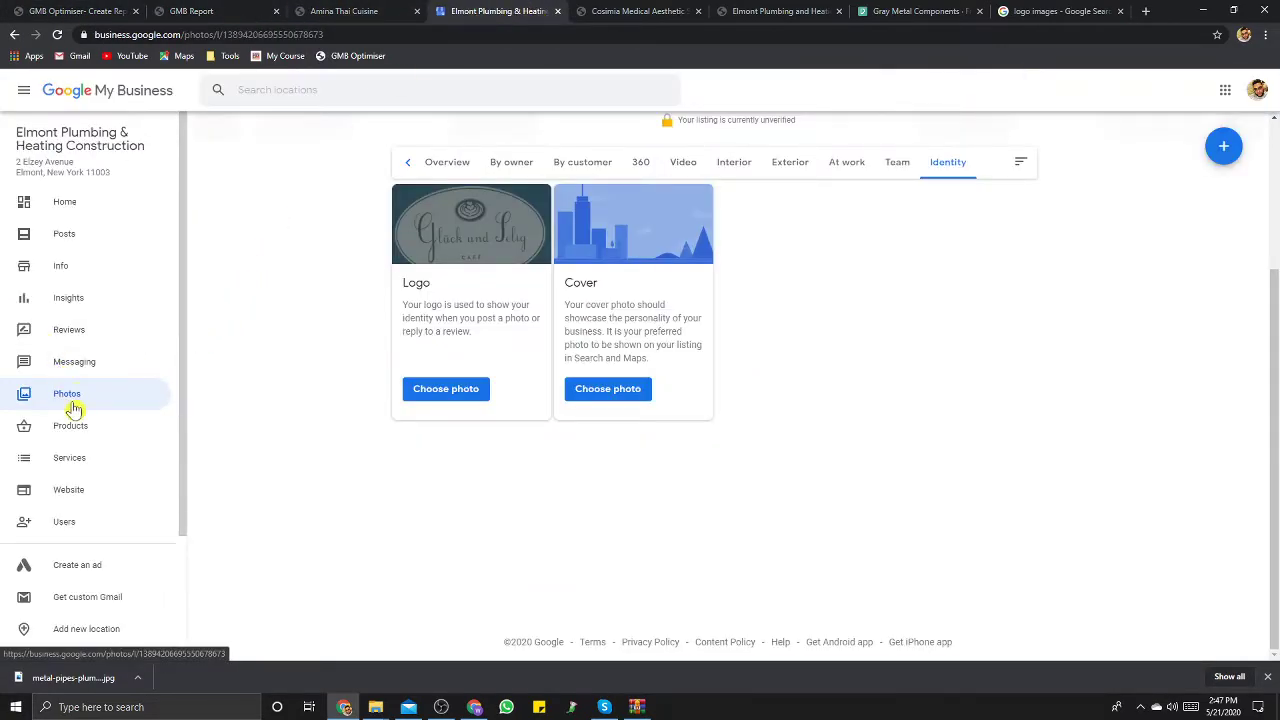
pyautogui.click(78, 302)
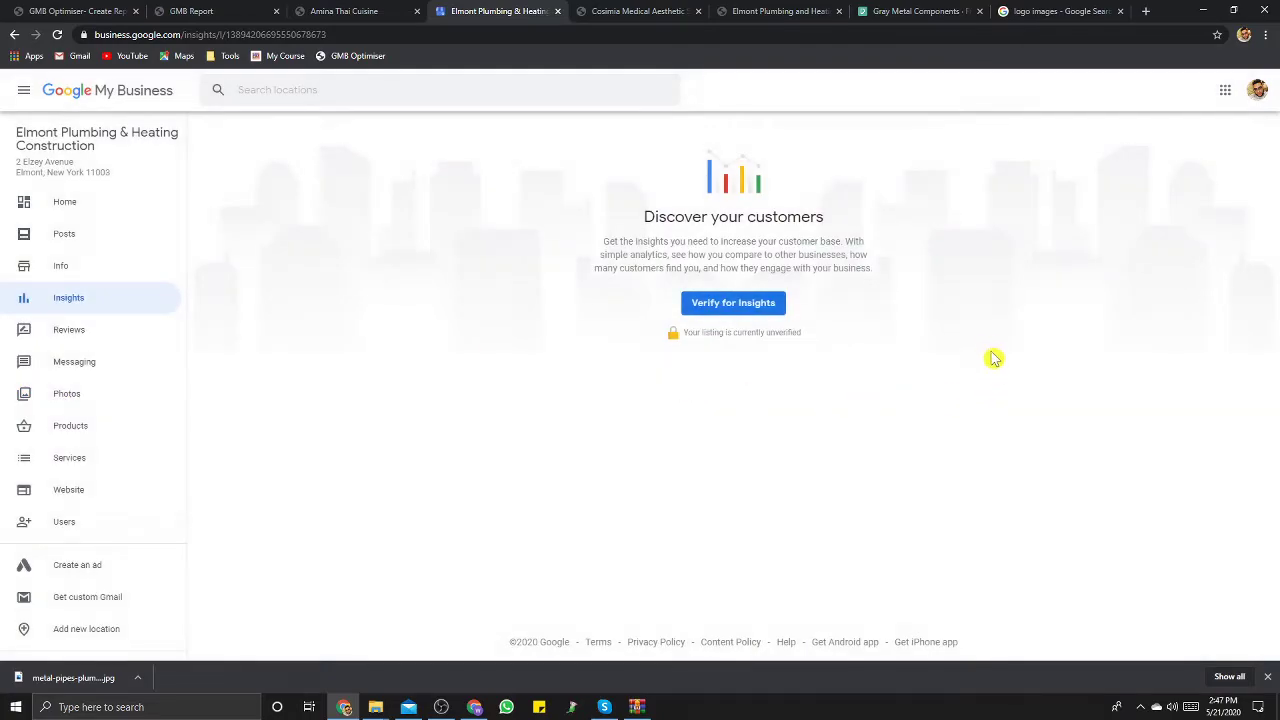
pyautogui.click(76, 460)
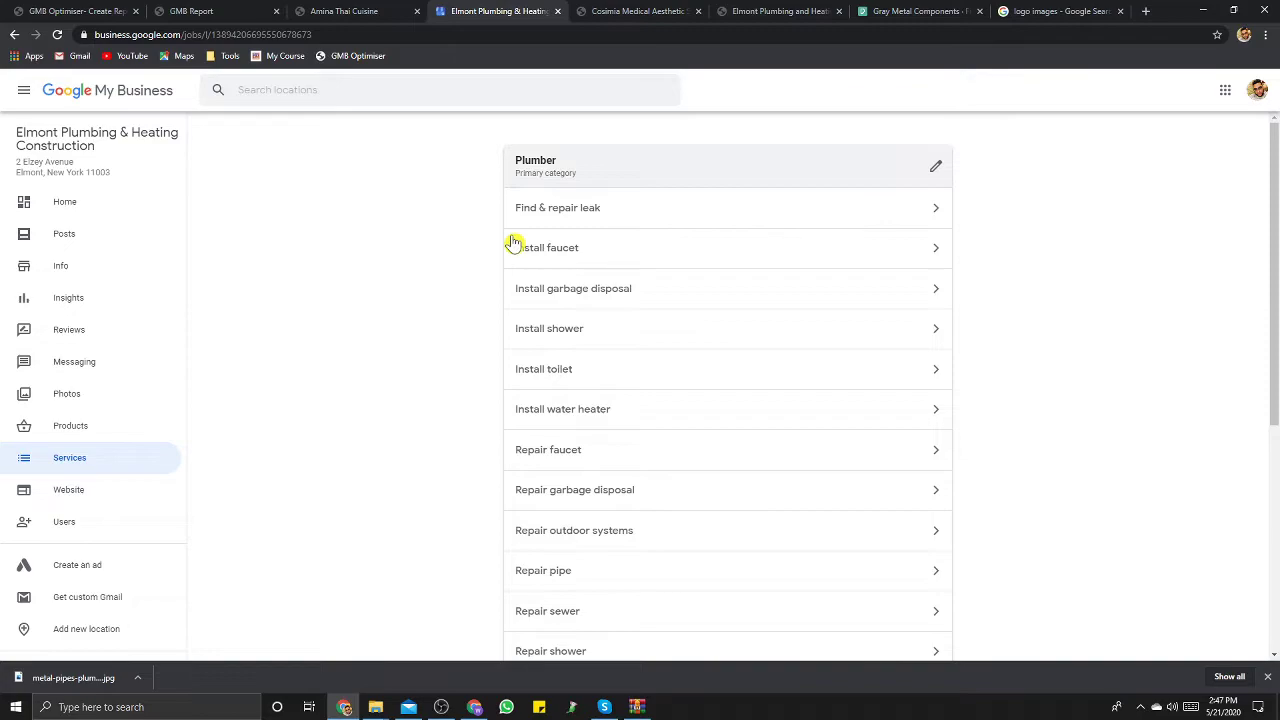
pyautogui.scroll(-3, 634, 355)
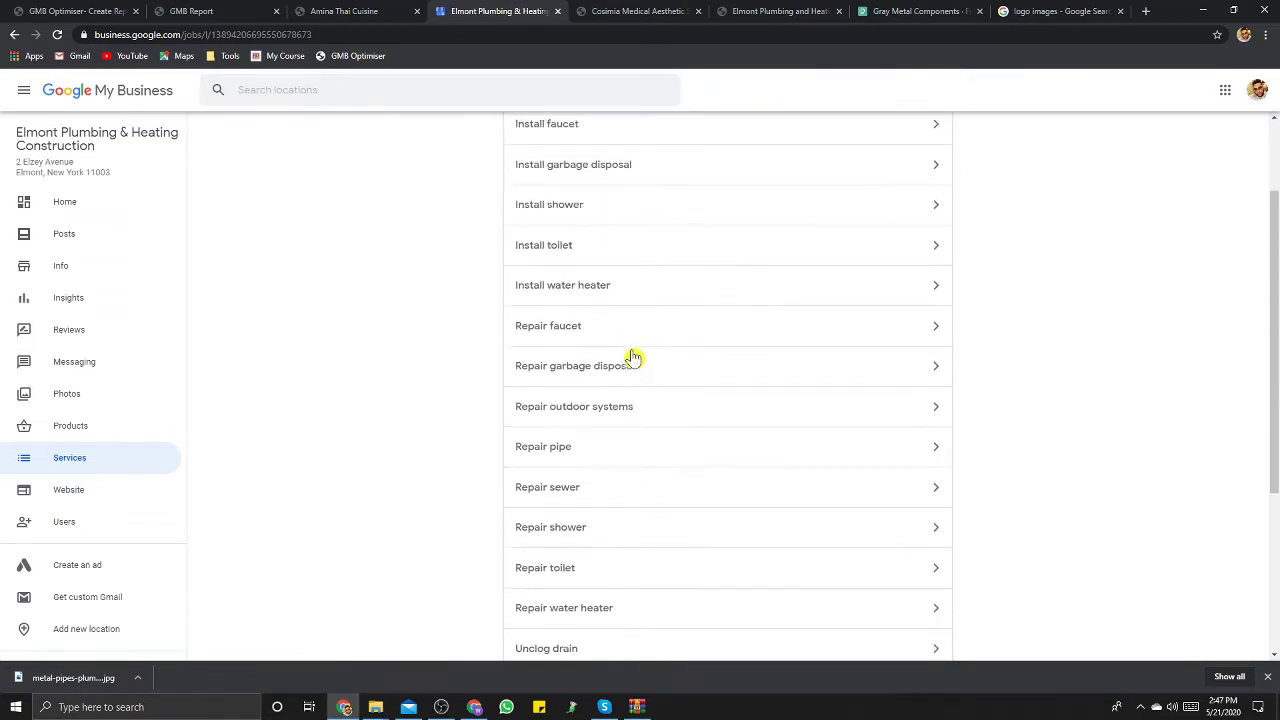
pyautogui.scroll(-2, 634, 357)
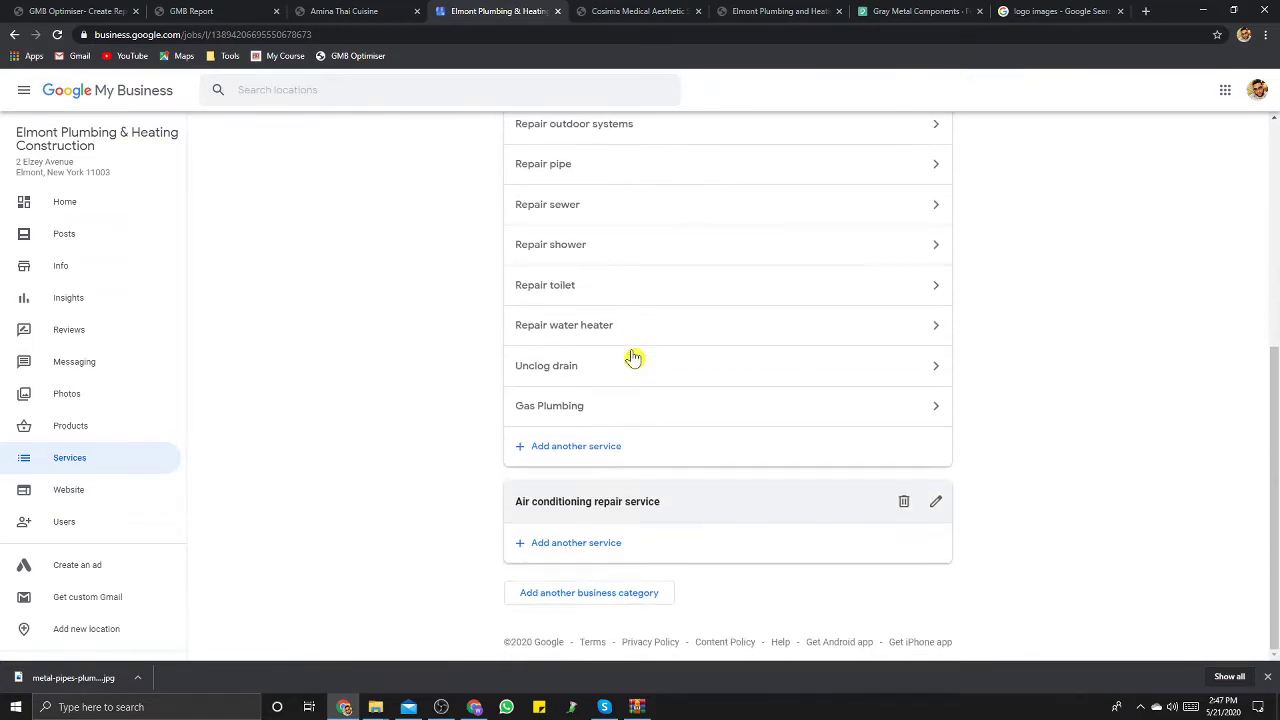
# Step: For Air conditioning repair service, select Clean ducts & vents, Heating maintenance, HVAC maintenance, Install AC, Install heating system, Install ducts & vents and Install thermostat
pyautogui.click(586, 545)
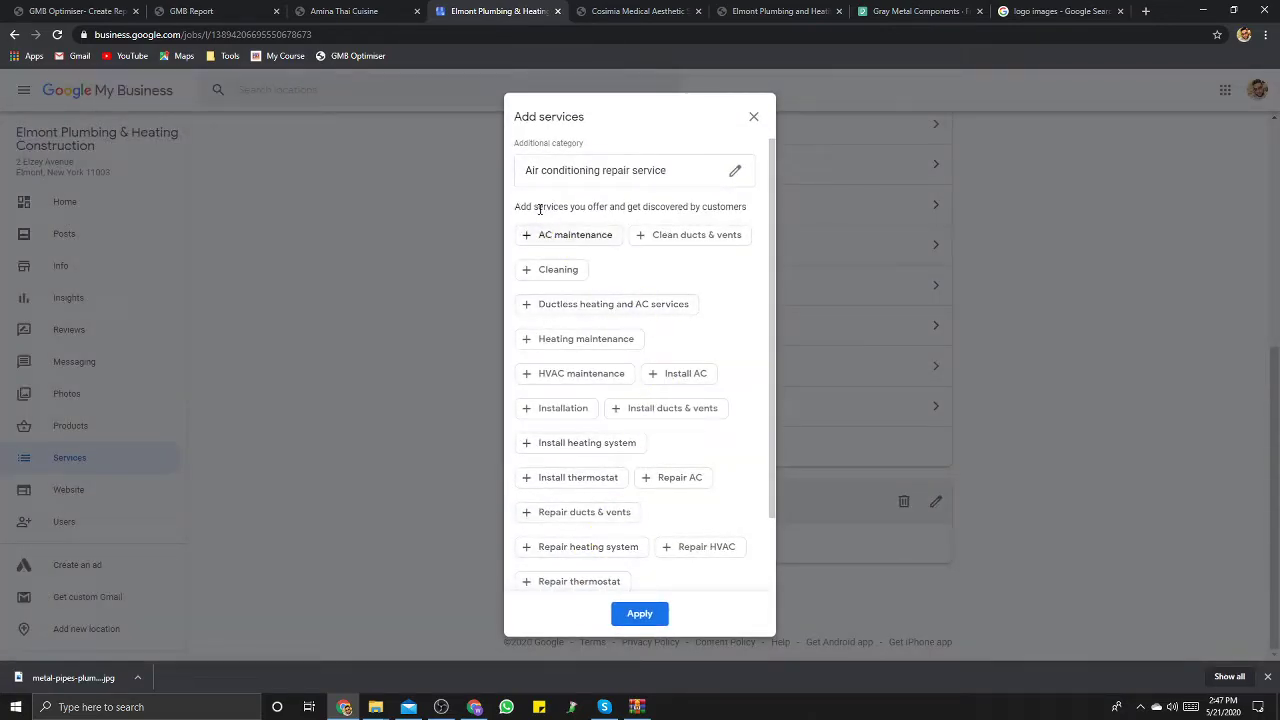
pyautogui.click(679, 245)
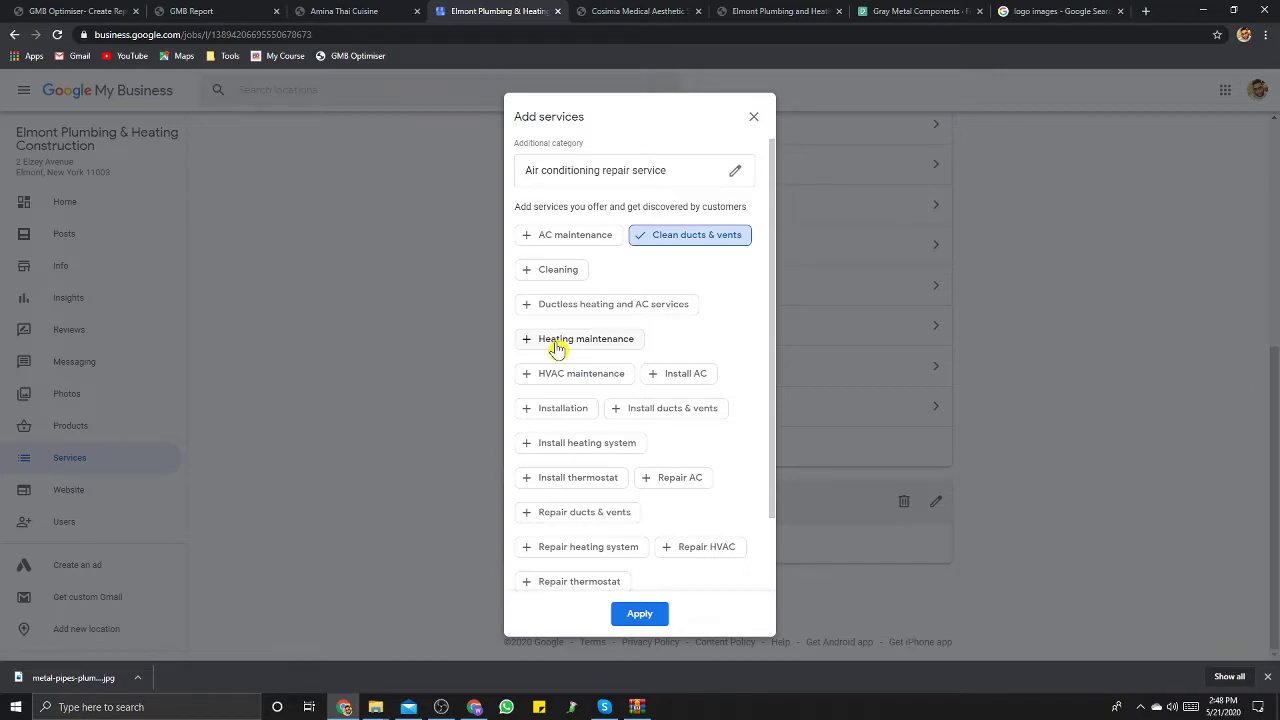
pyautogui.click(557, 345)
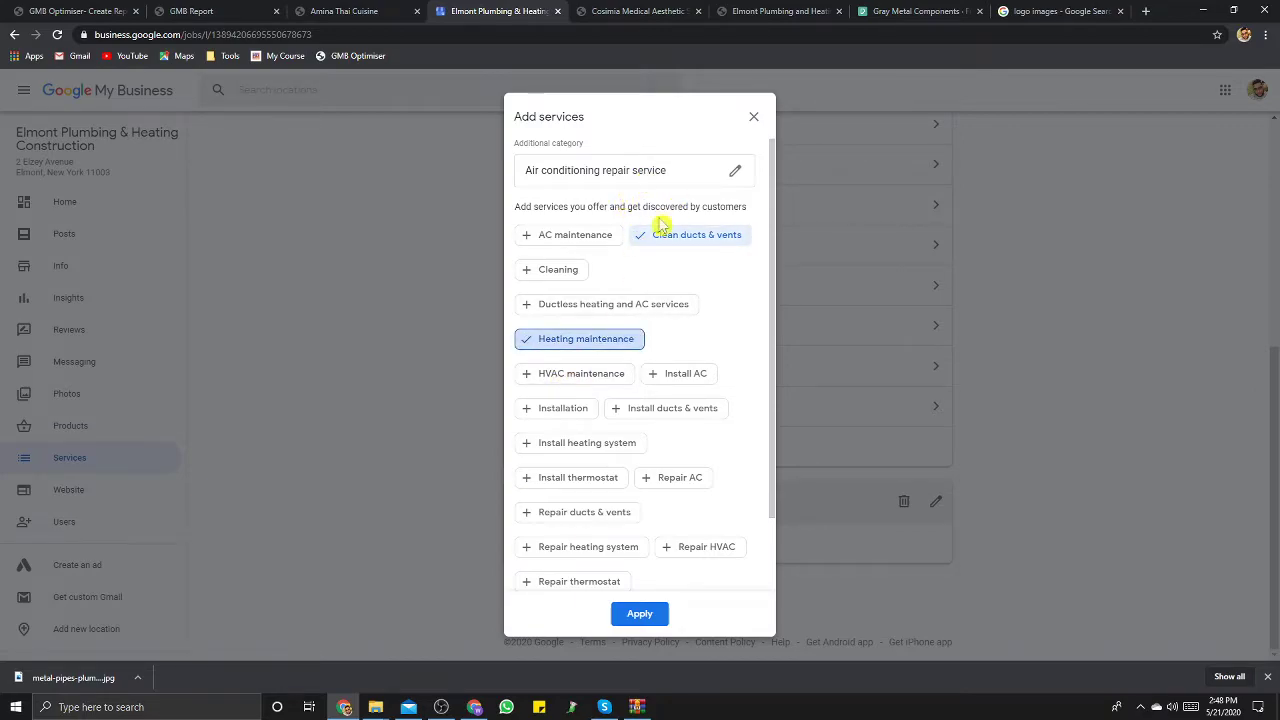
pyautogui.click(570, 378)
pyautogui.click(662, 378)
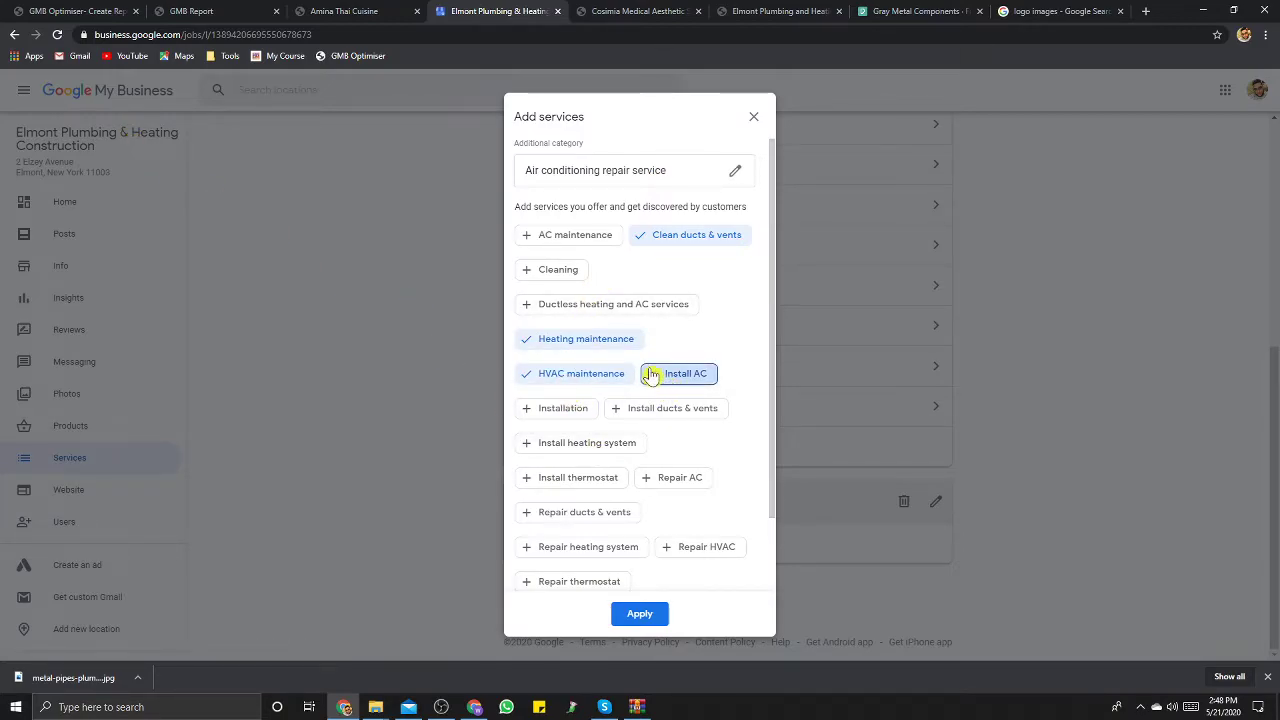
pyautogui.click(575, 449)
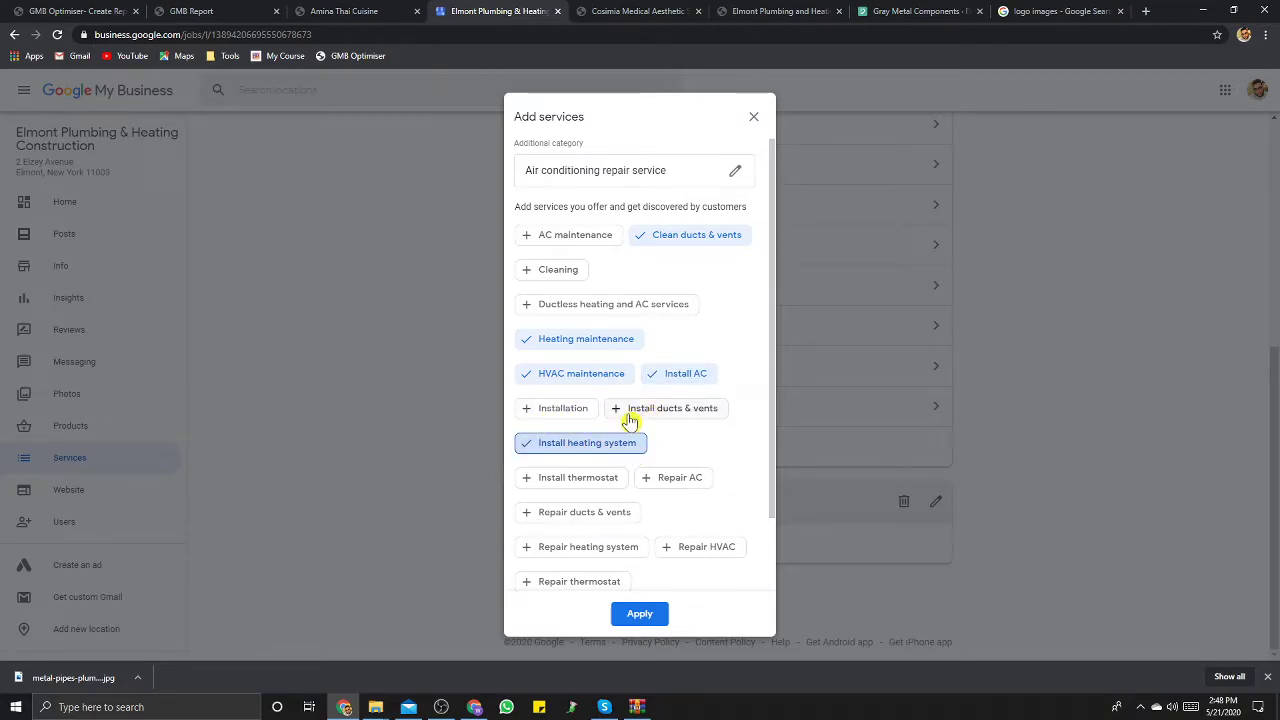
pyautogui.click(630, 418)
pyautogui.click(553, 484)
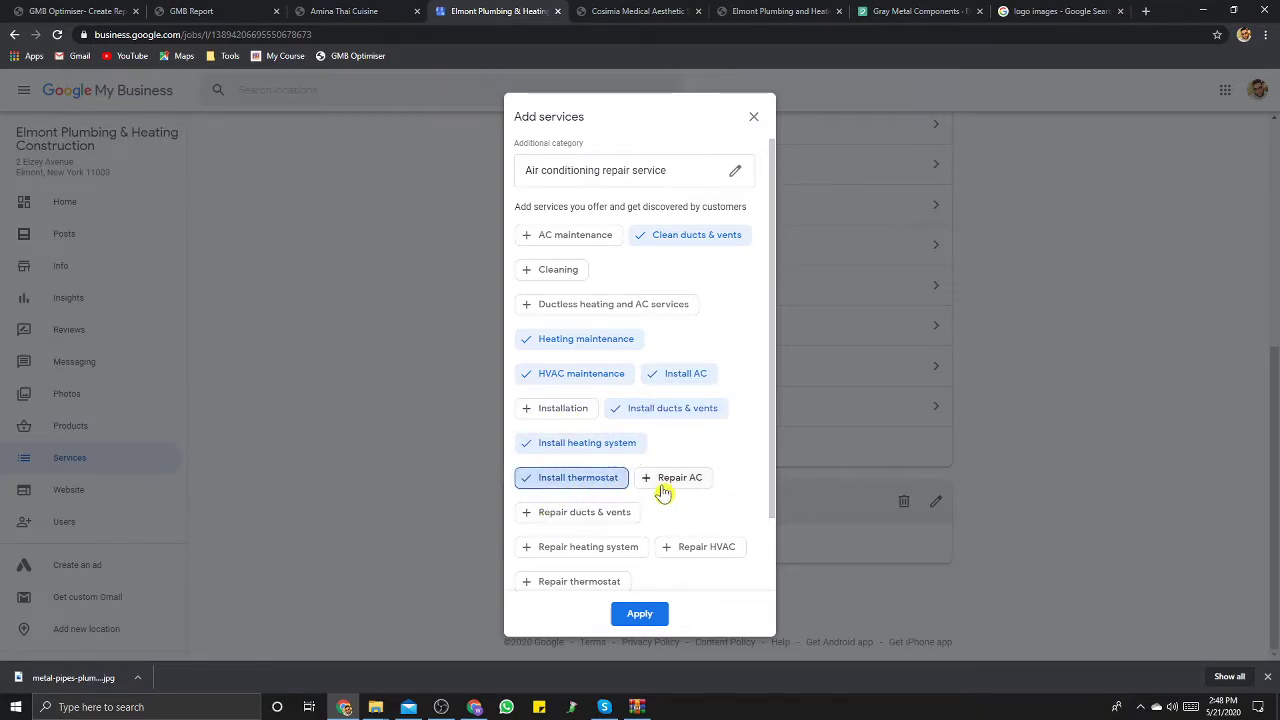
# Step: Also select the services Repair AC, Repair ducts & vents, Repair heating system, Repair HVAC and Repair thermostat
pyautogui.click(663, 490)
pyautogui.click(583, 513)
pyautogui.click(584, 552)
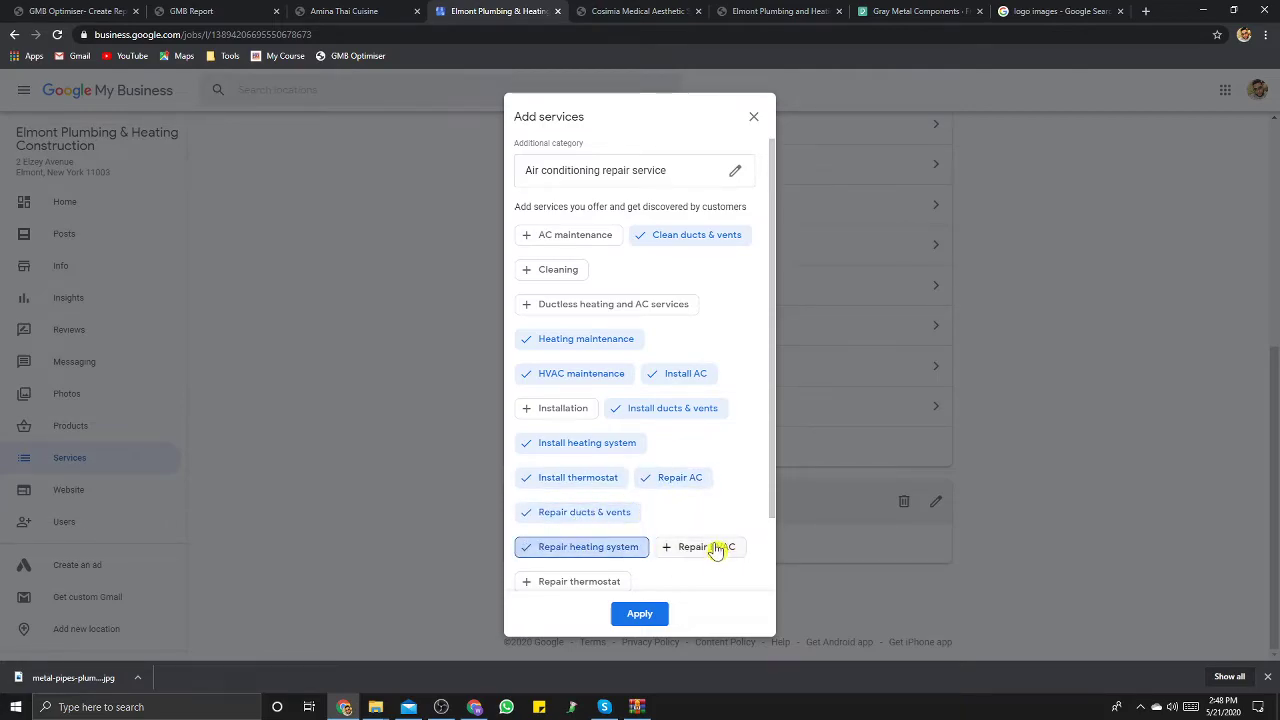
pyautogui.click(714, 549)
pyautogui.click(585, 582)
# Step: Add Installation, Cleaning and AC maintenance to the selection, apply it, and look over the updated services list
pyautogui.click(565, 410)
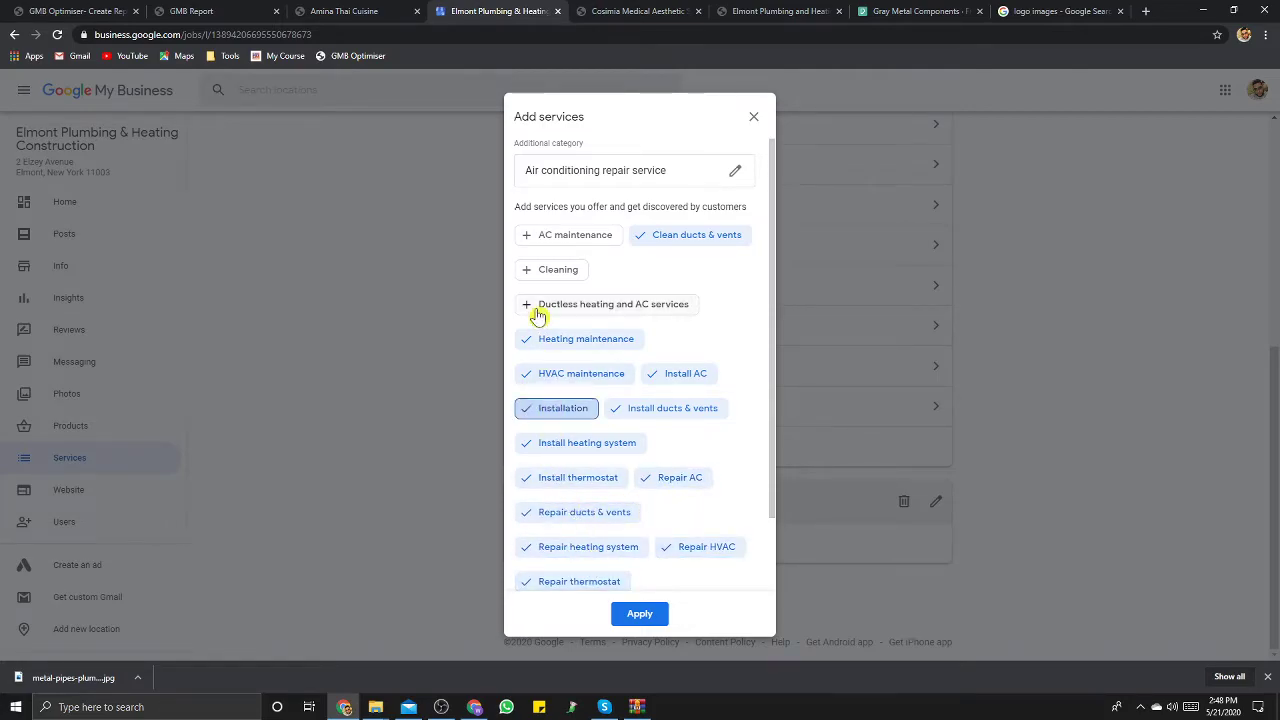
pyautogui.click(577, 271)
pyautogui.click(572, 235)
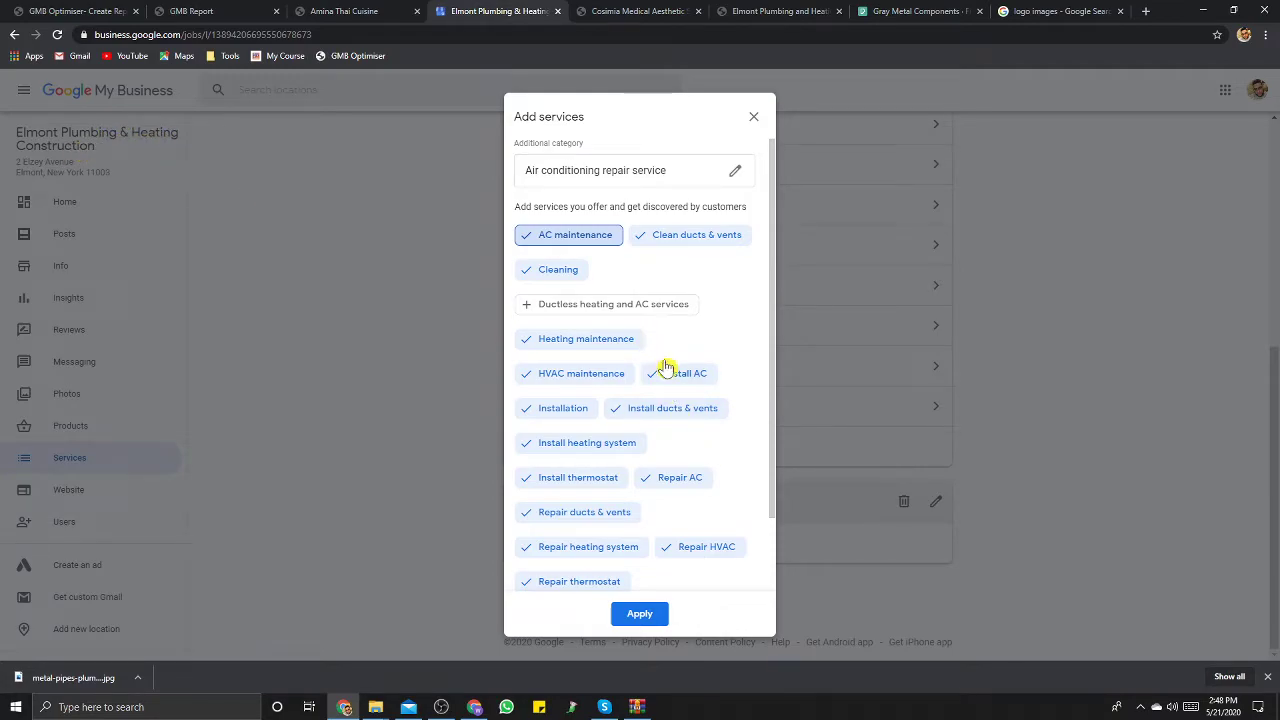
pyautogui.scroll(-2, 667, 368)
pyautogui.click(646, 613)
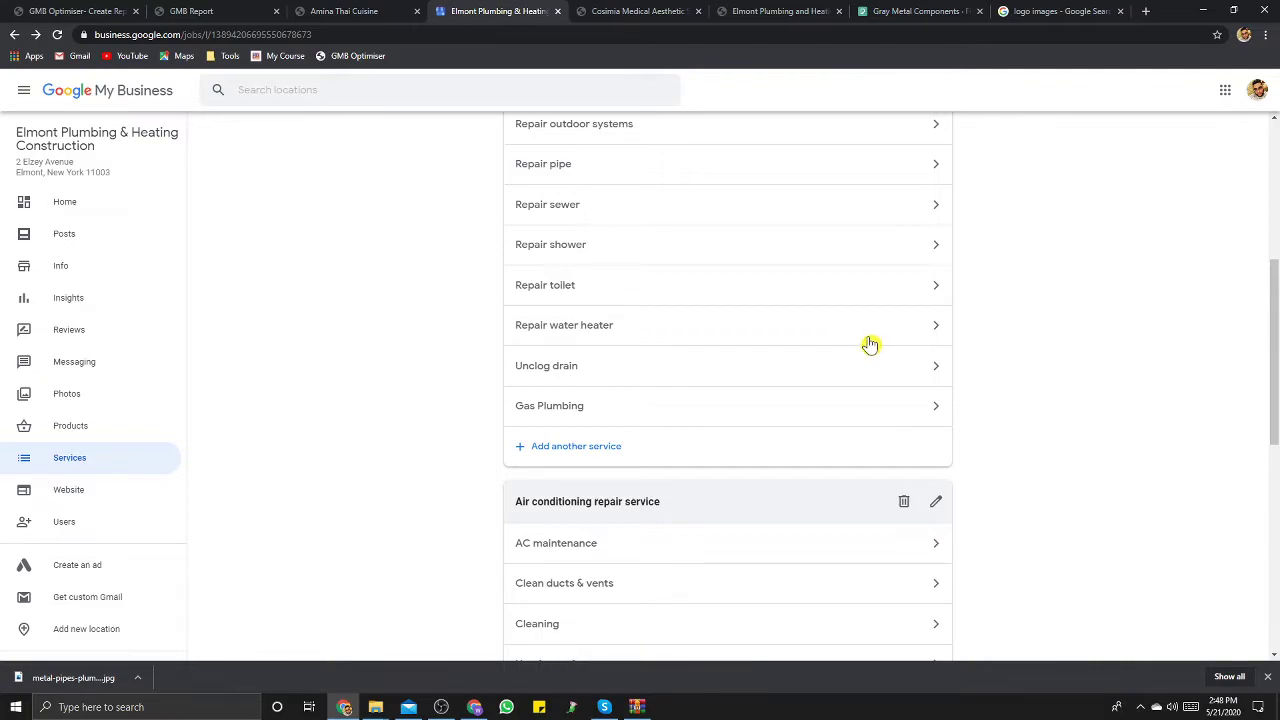
pyautogui.scroll(-1, 799, 342)
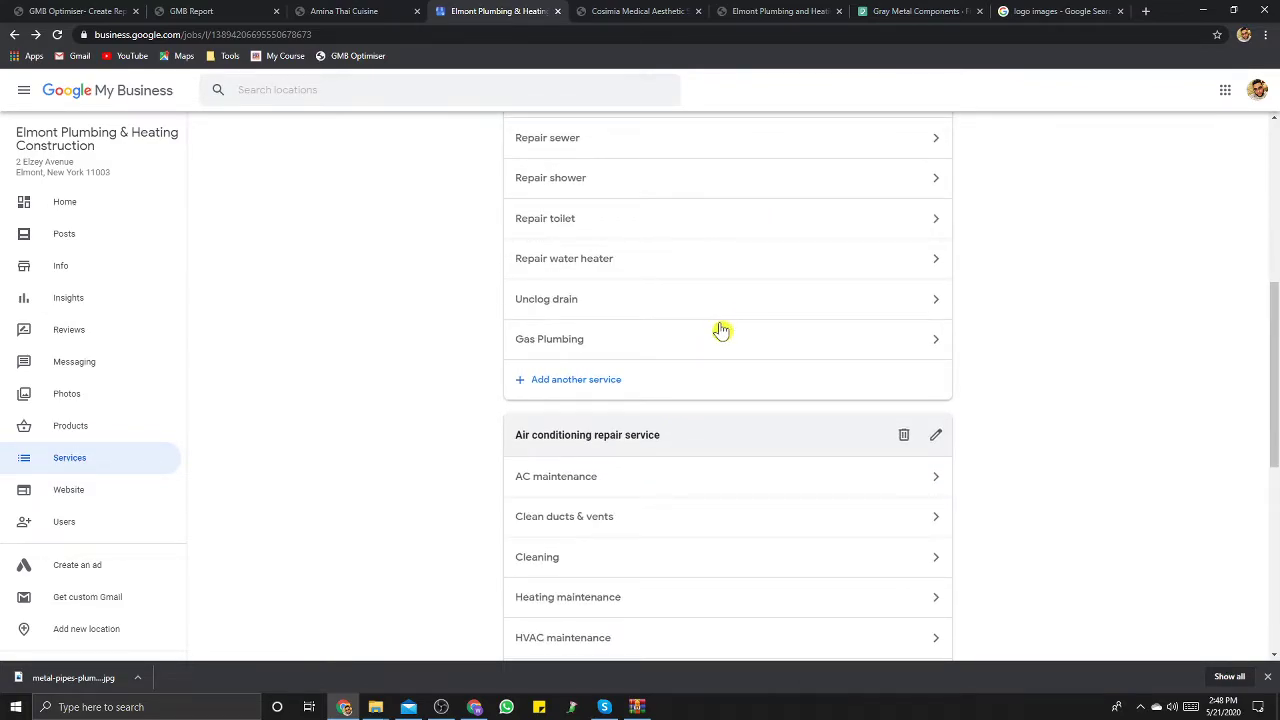
pyautogui.scroll(-6, 721, 330)
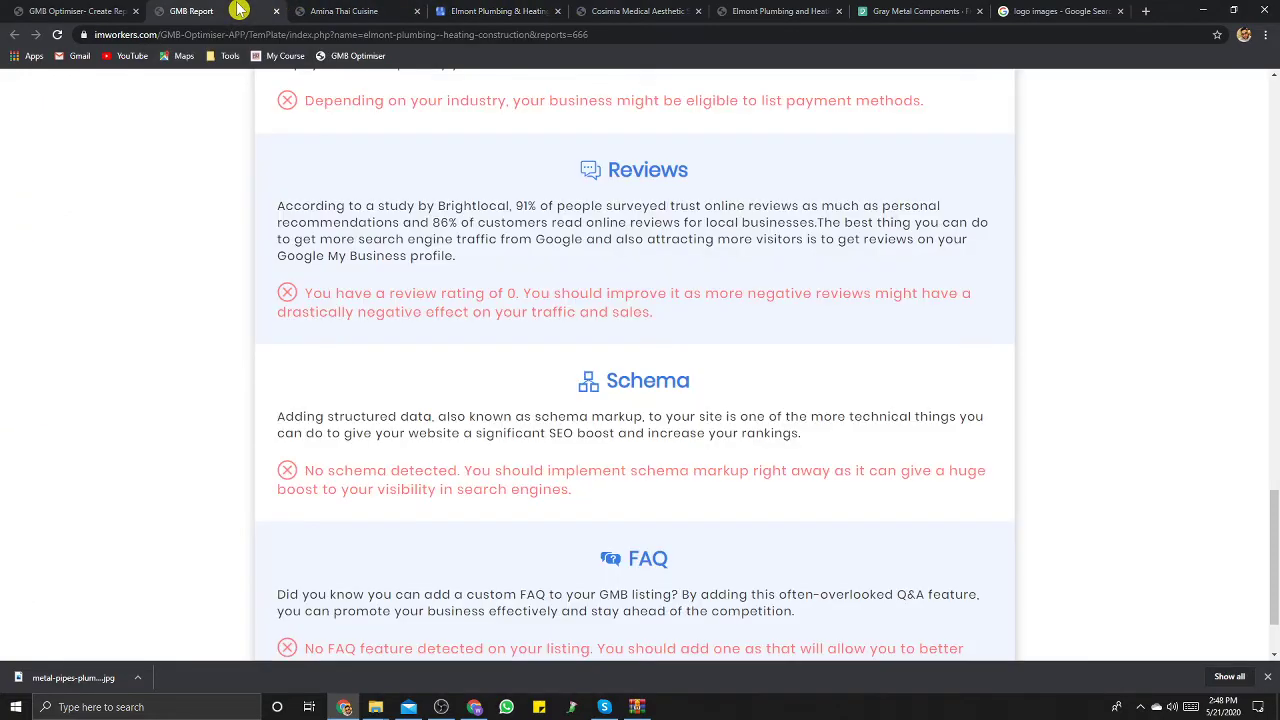
# Step: Go back to the GMB report and review its remaining sections through FAQ to the end
pyautogui.click(200, 11)
pyautogui.scroll(-1, 689, 331)
pyautogui.scroll(-1, 689, 331)
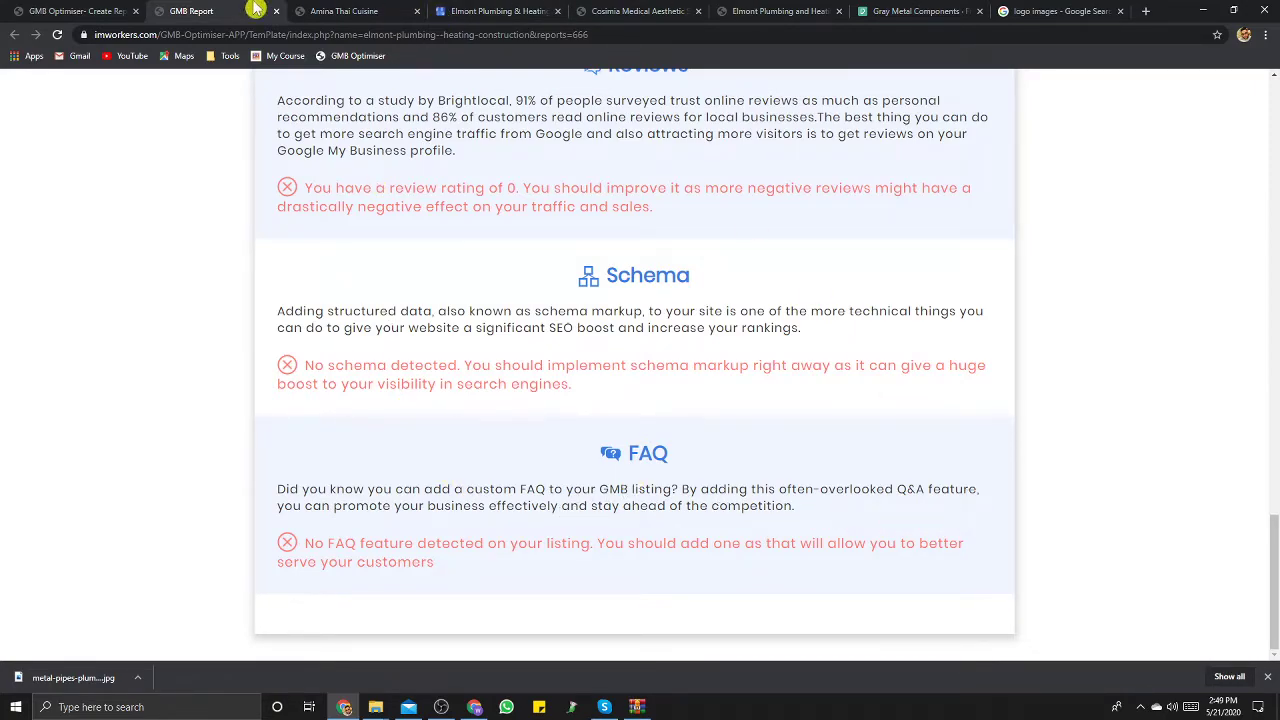
# Step: Return to the Elmont listing in Google My Business and review the cards on its Home dashboard
pyautogui.click(120, 11)
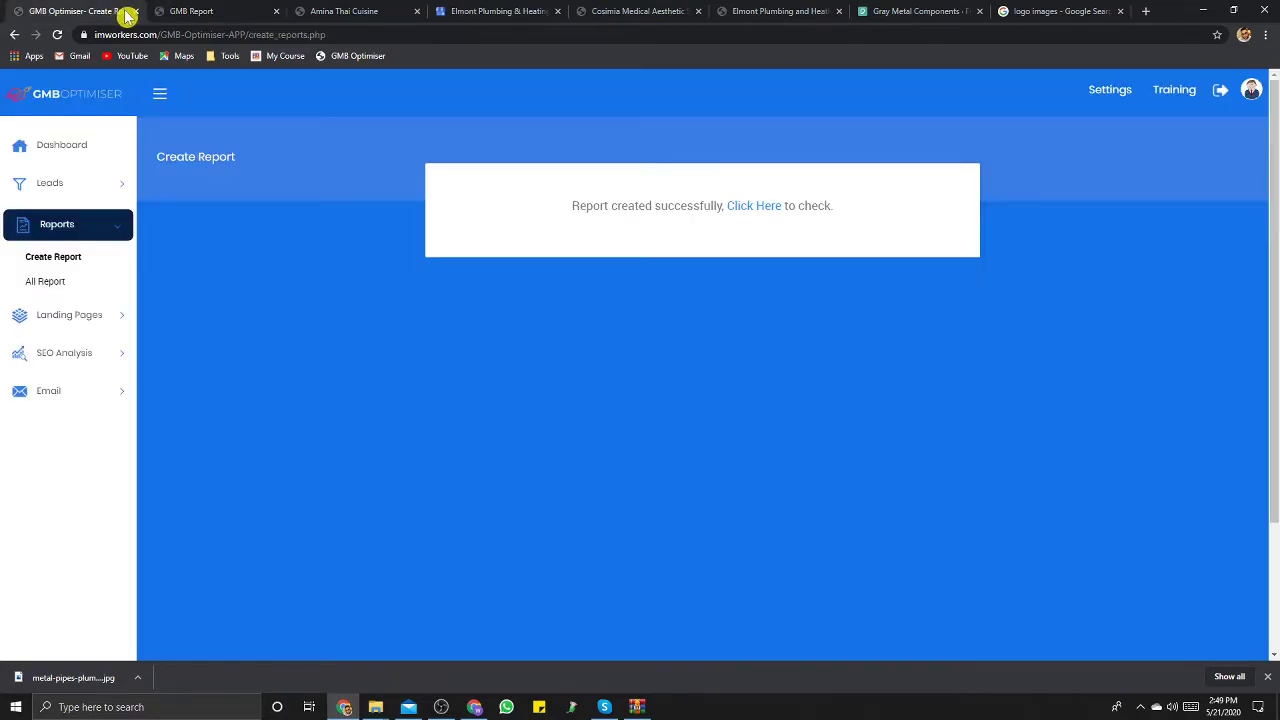
pyautogui.click(200, 9)
pyautogui.click(345, 11)
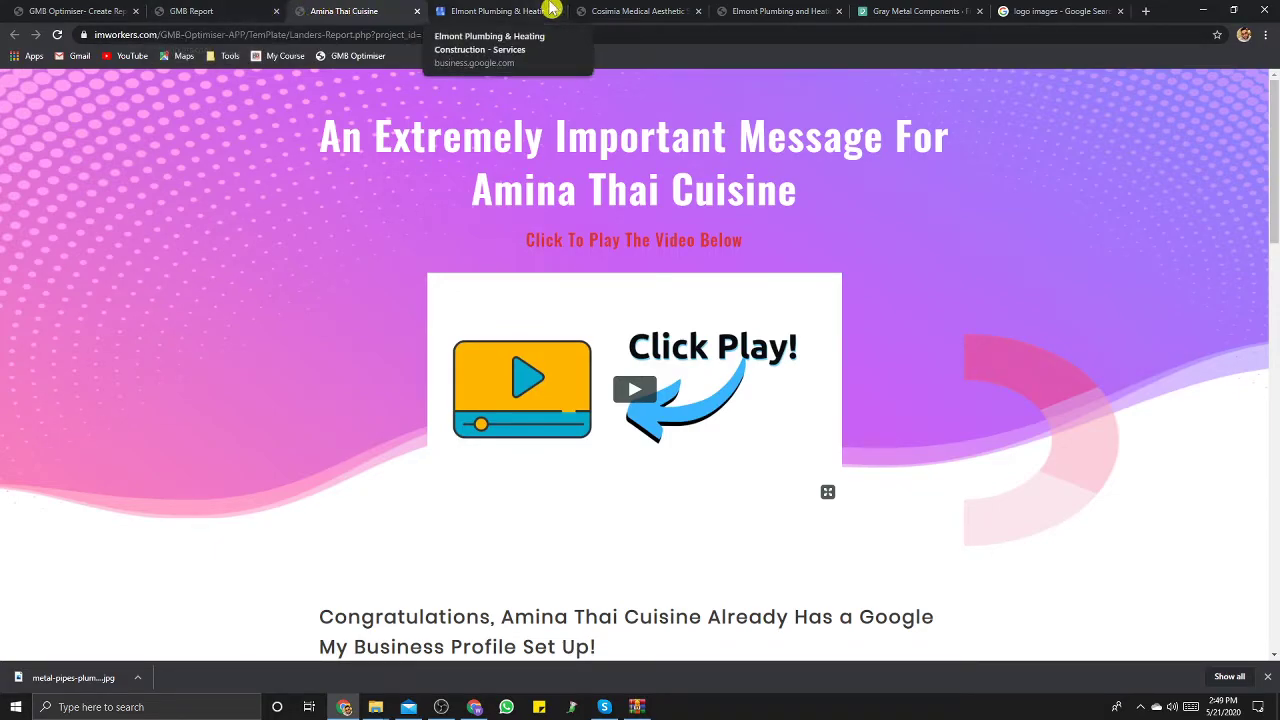
pyautogui.click(500, 11)
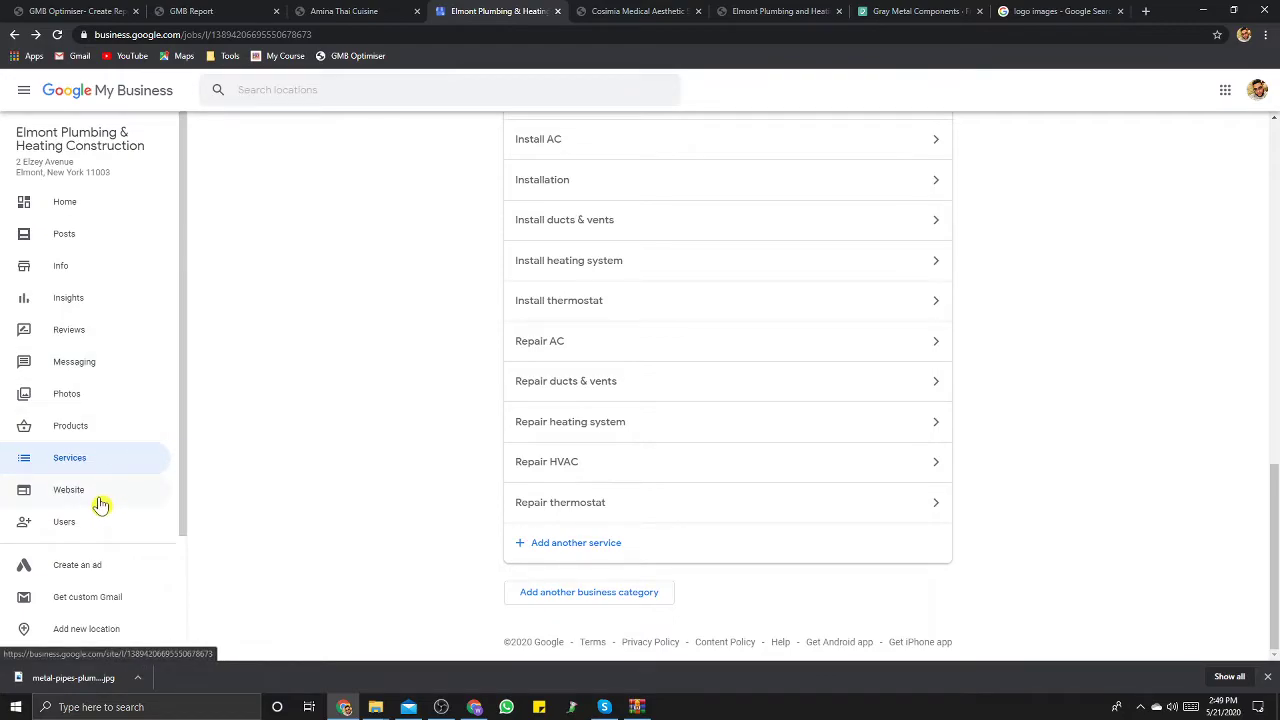
pyautogui.scroll(-3, 100, 488)
pyautogui.scroll(3, 113, 329)
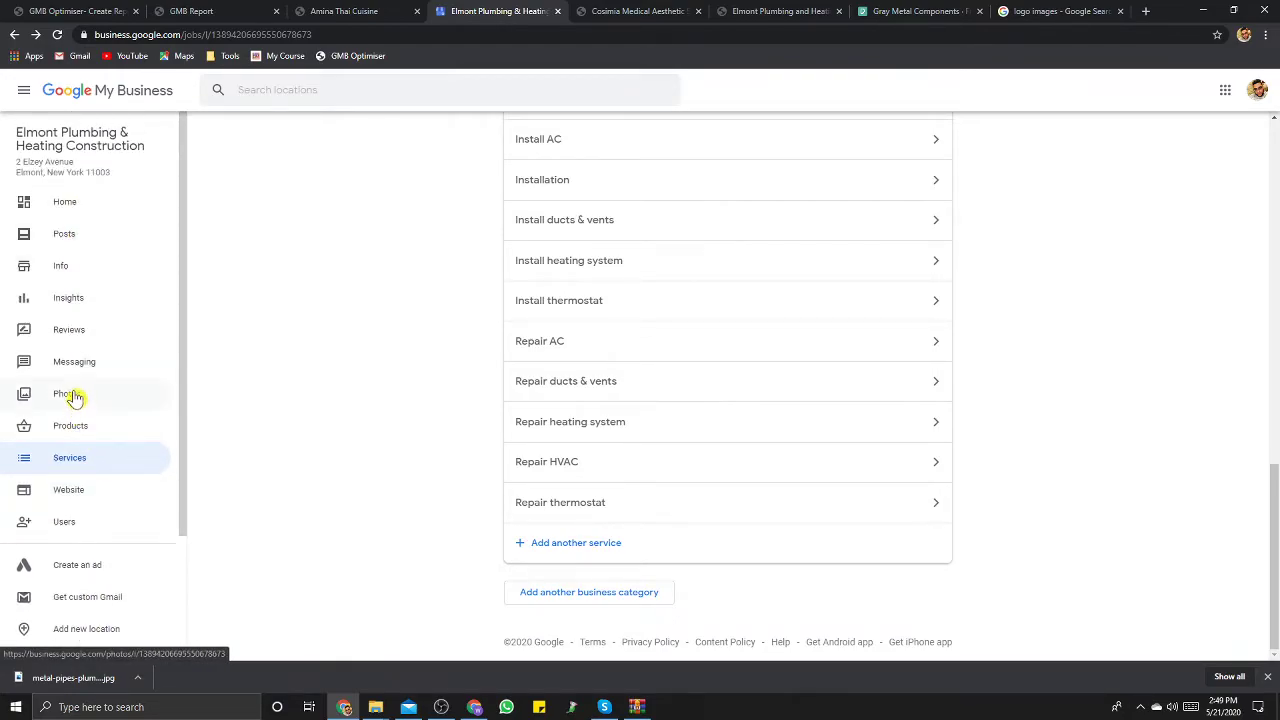
pyautogui.click(64, 199)
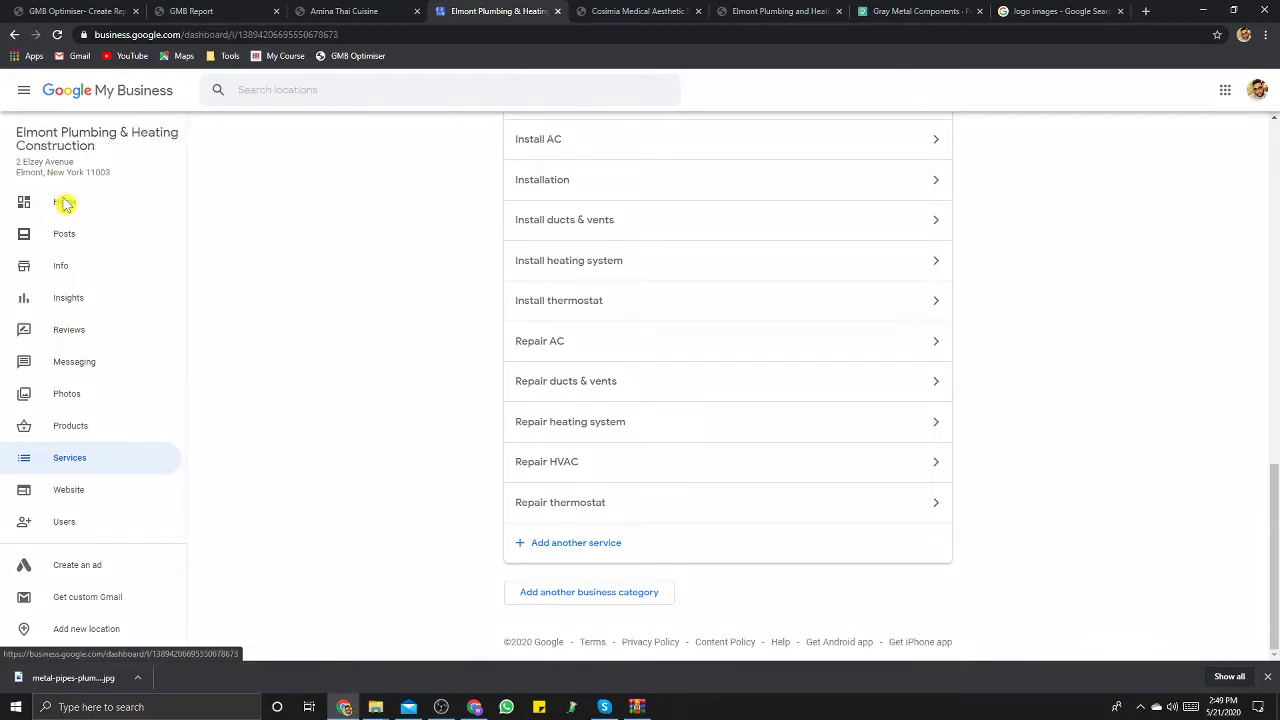
pyautogui.scroll(-1, 730, 393)
pyautogui.scroll(-3, 730, 393)
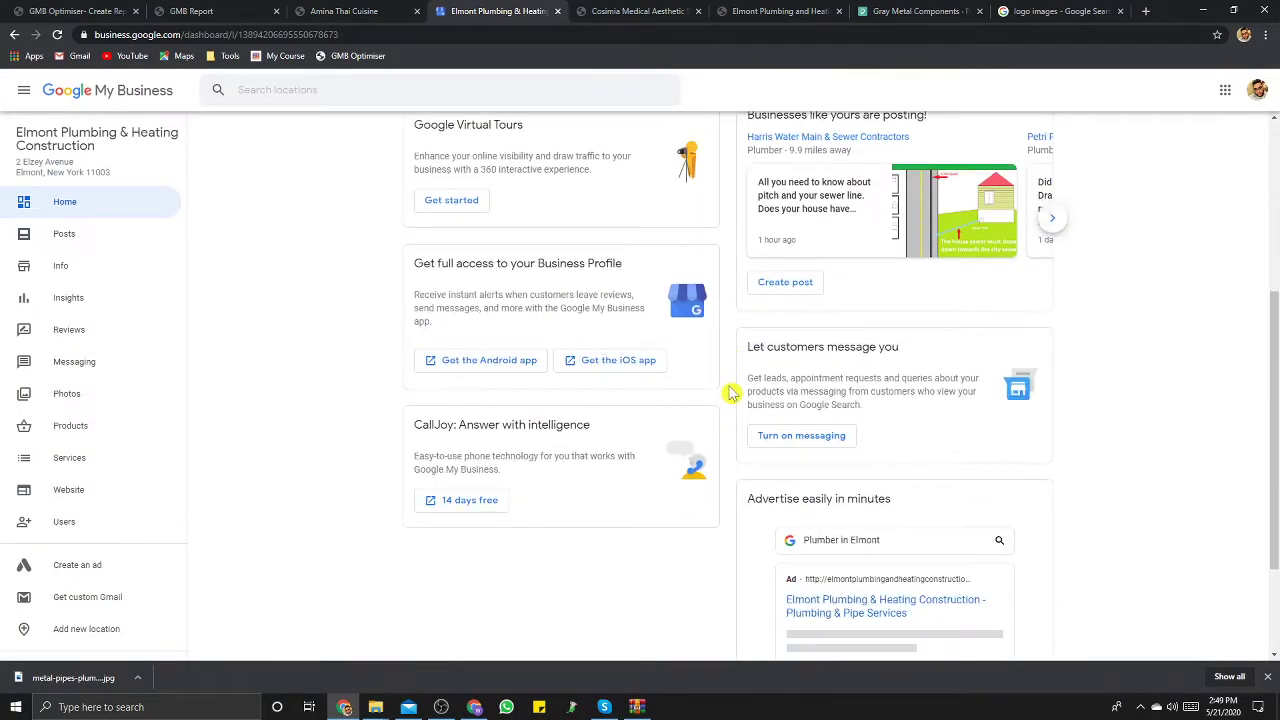
pyautogui.scroll(-1, 960, 426)
pyautogui.scroll(-2, 937, 423)
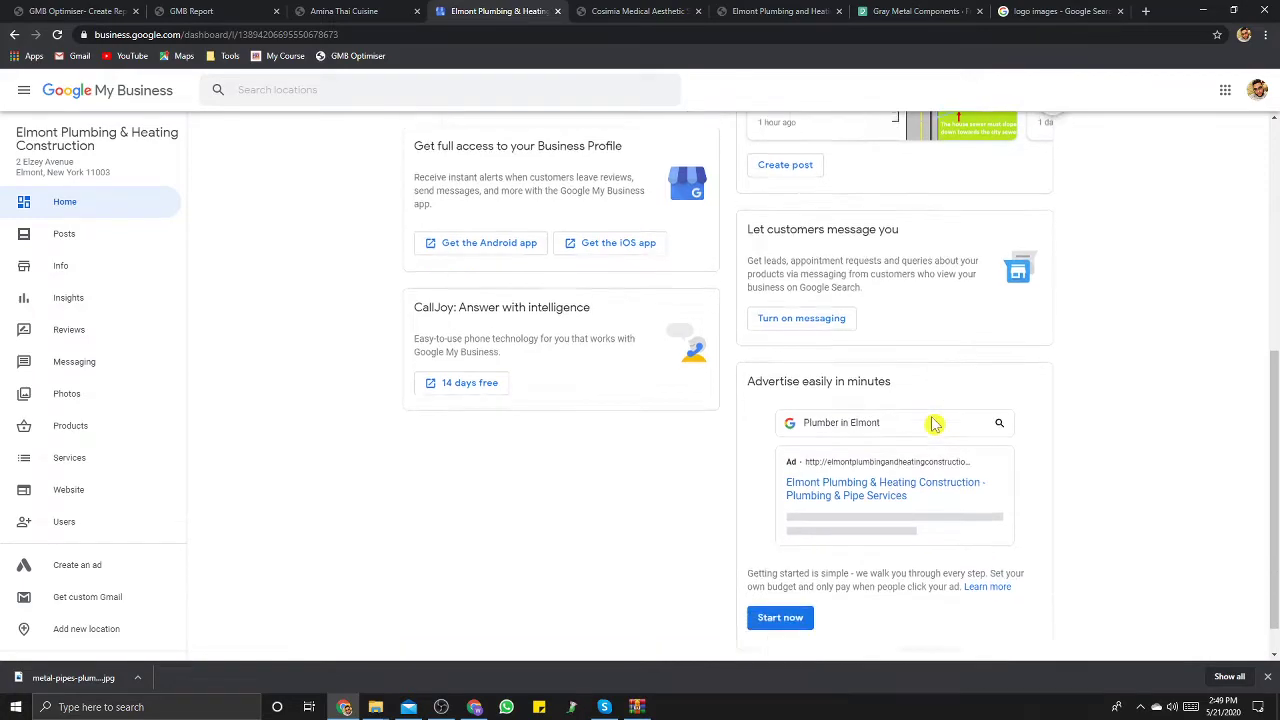
pyautogui.scroll(5, 908, 426)
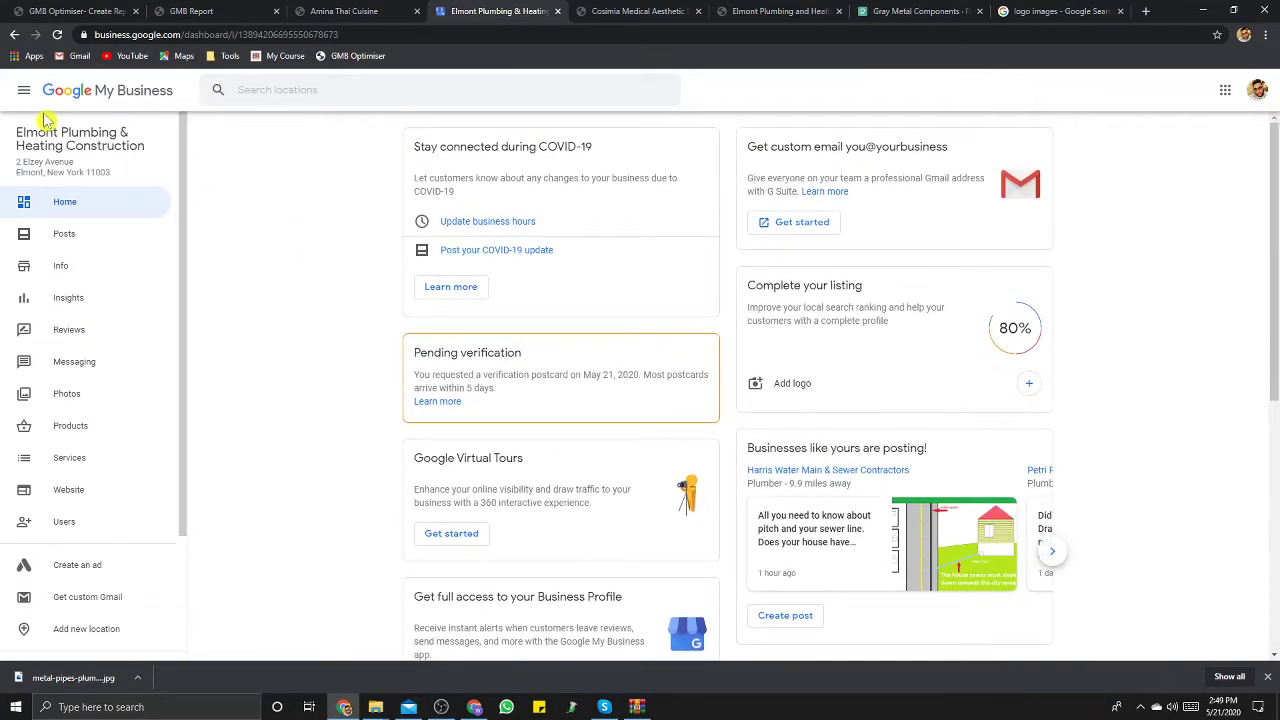
# Step: Hide the navigation menu and open the Add logo task from the dashboard's Complete your listing card, bringing the Logo photo option into view
pyautogui.click(24, 90)
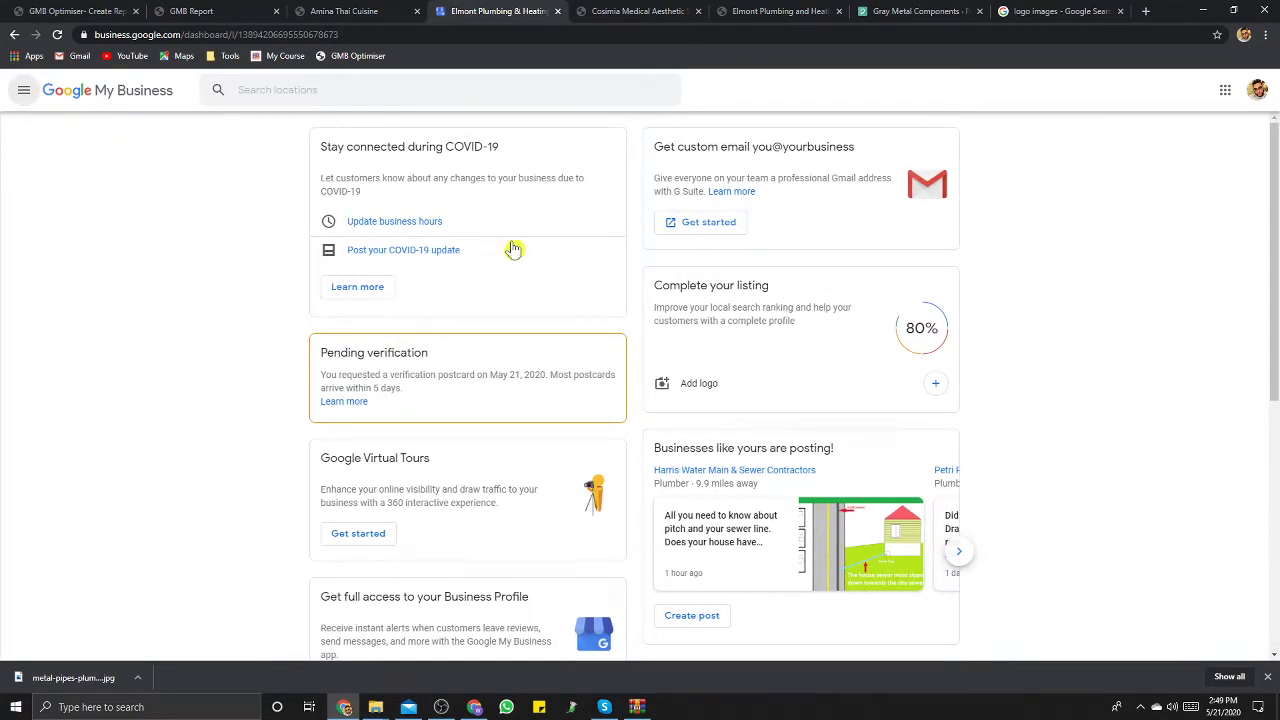
pyautogui.scroll(-1, 894, 342)
pyautogui.scroll(-3, 894, 342)
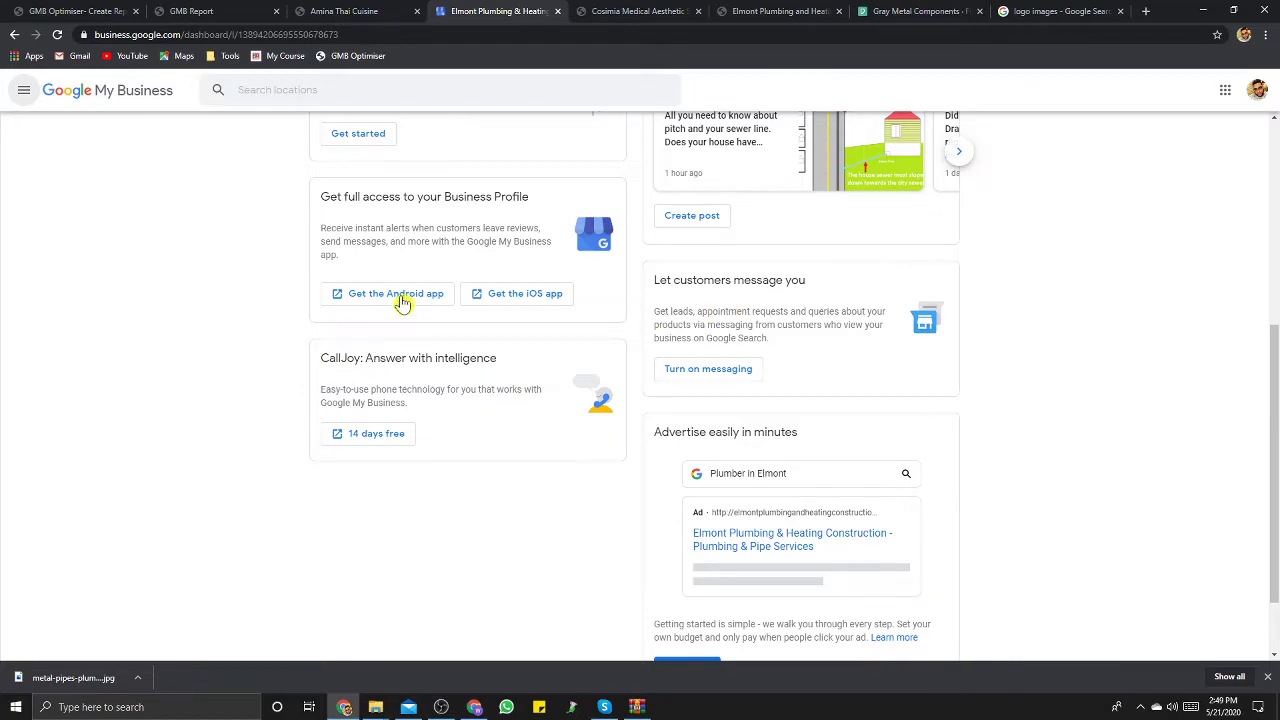
pyautogui.scroll(4, 813, 384)
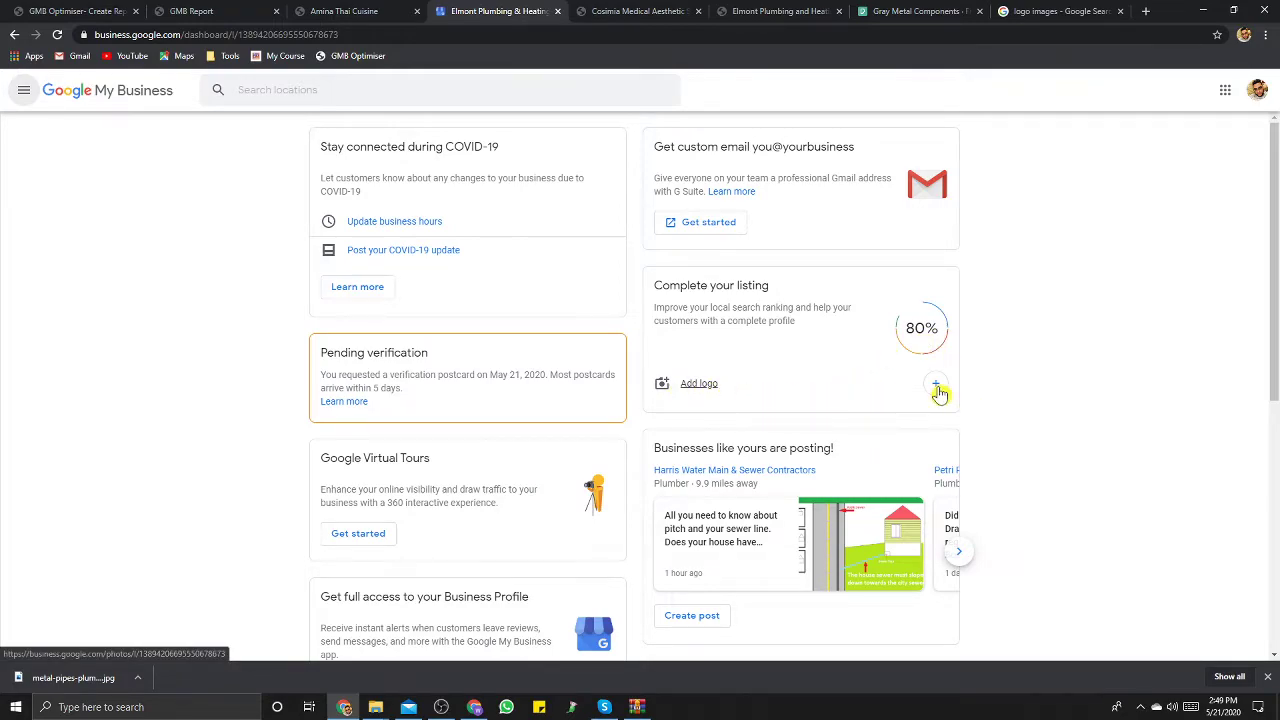
pyautogui.click(940, 393)
pyautogui.scroll(-2, 814, 320)
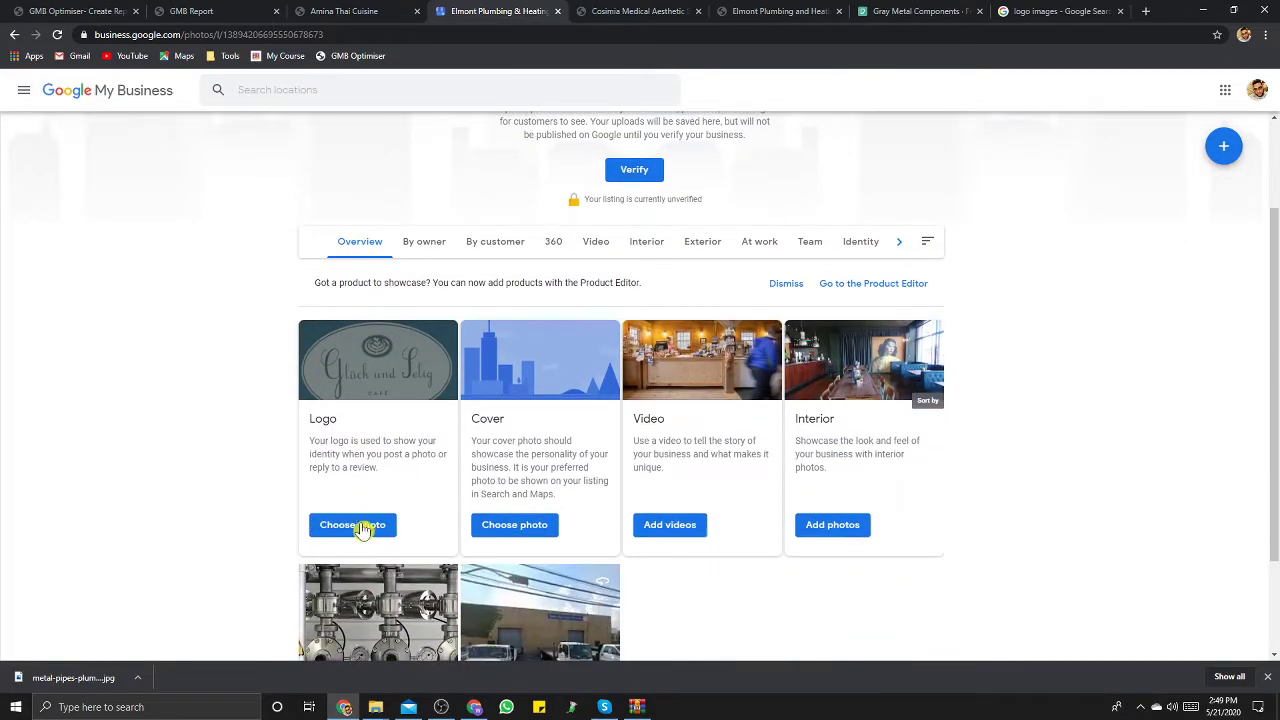
pyautogui.scroll(-1, 657, 506)
pyautogui.scroll(3, 595, 510)
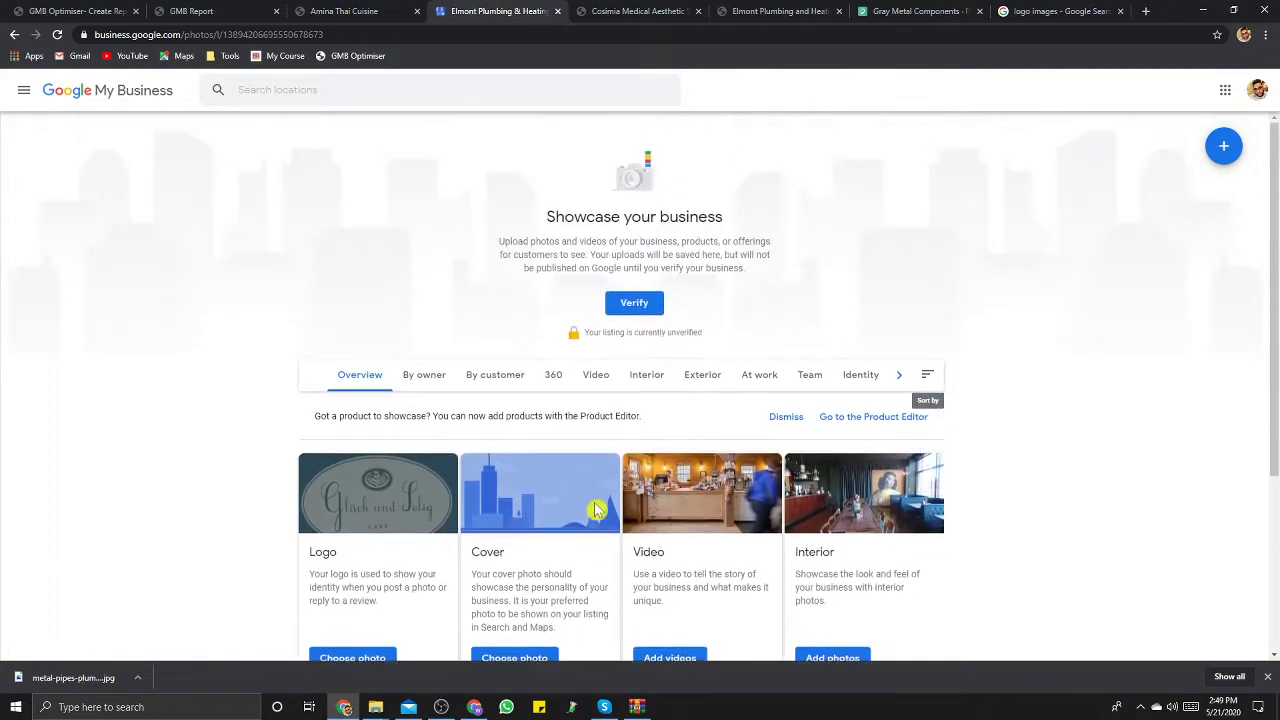
pyautogui.scroll(-2, 590, 510)
pyautogui.click(349, 460)
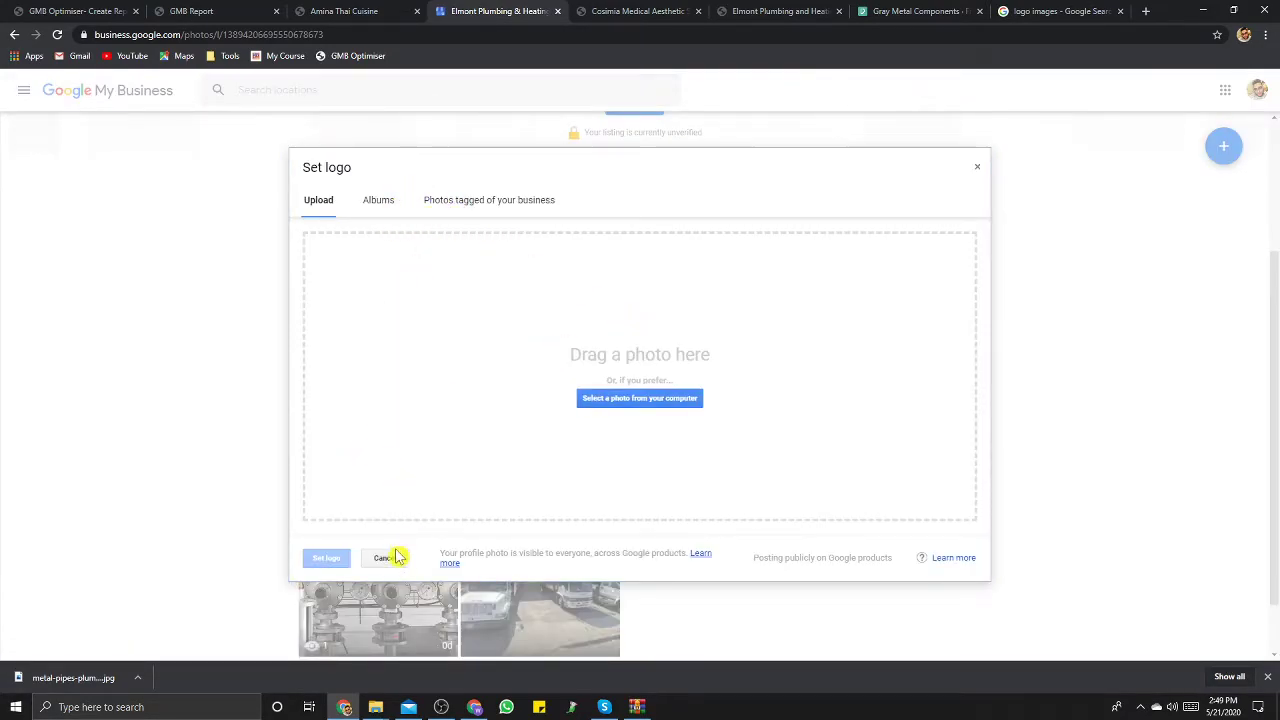
pyautogui.click(977, 168)
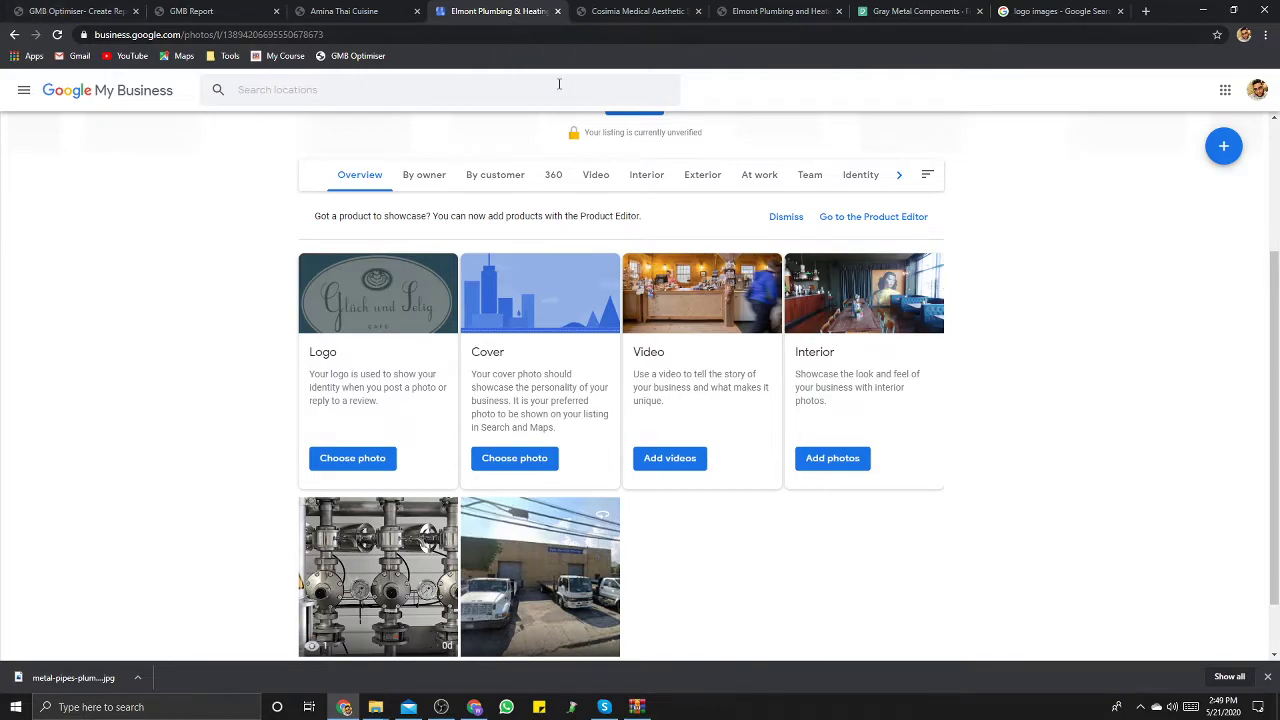
pyautogui.click(358, 10)
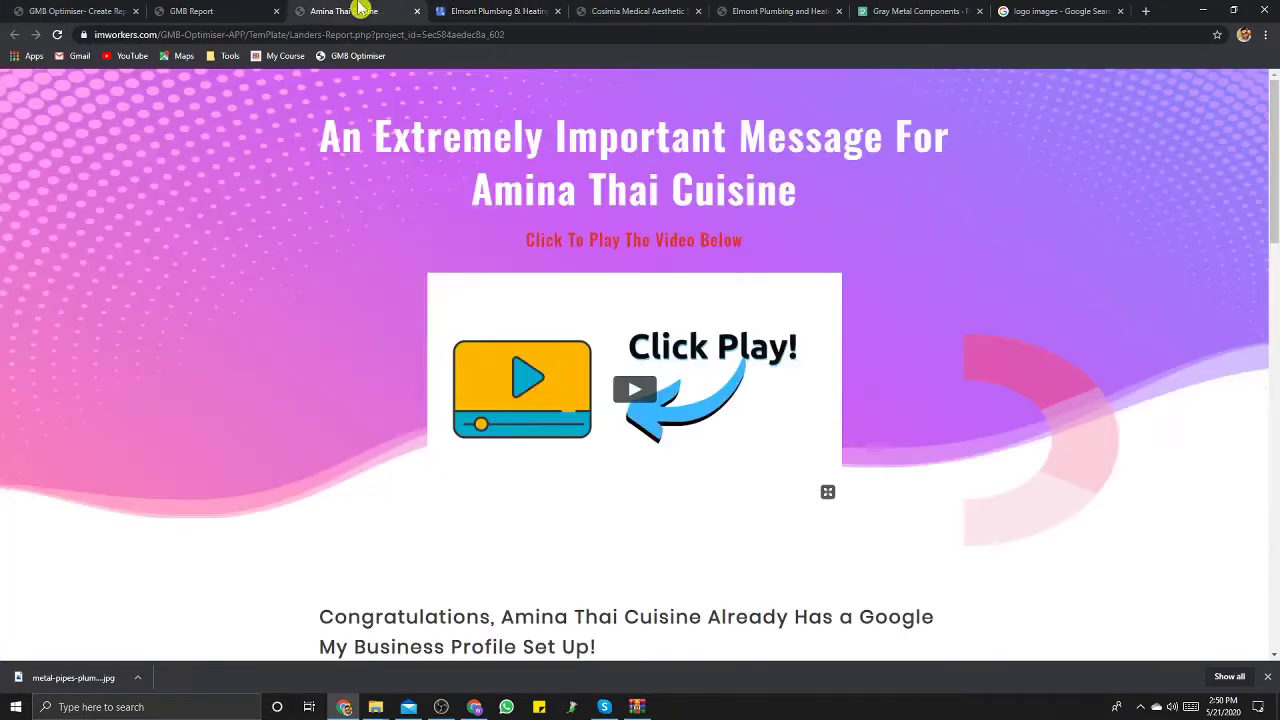
pyautogui.click(470, 10)
pyautogui.click(380, 11)
pyautogui.click(240, 15)
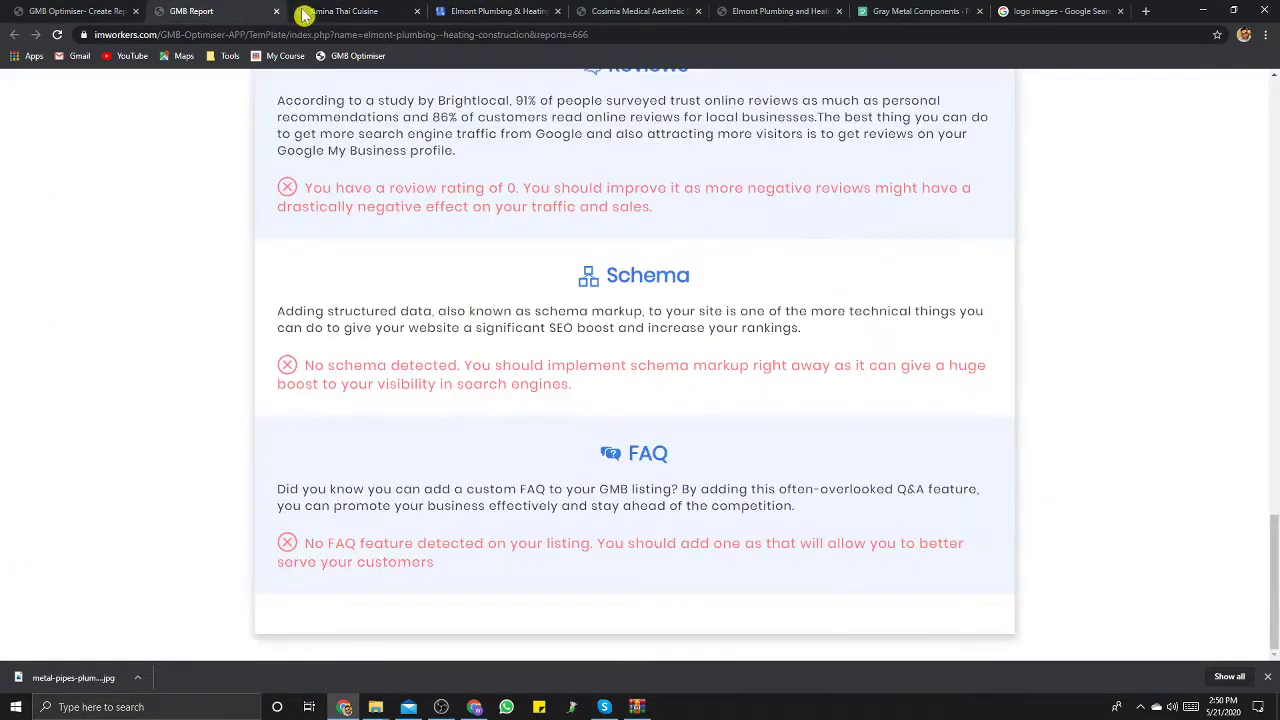
pyautogui.click(310, 12)
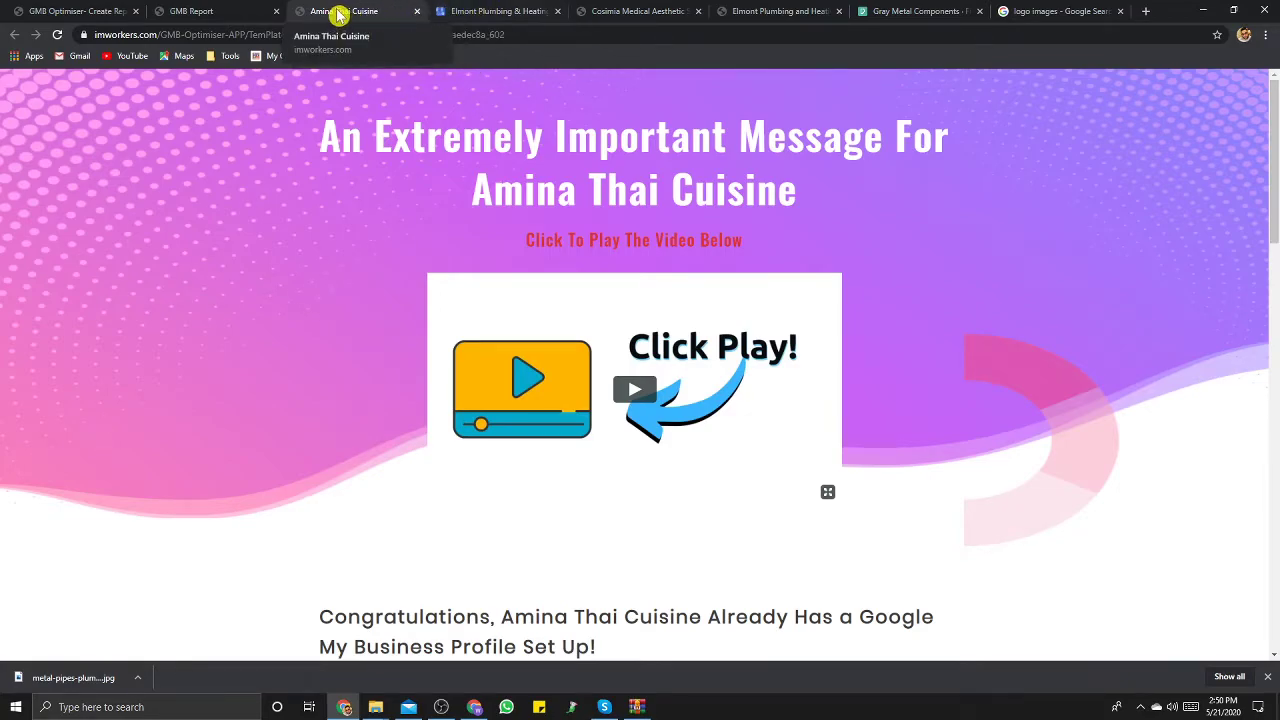
pyautogui.click(490, 11)
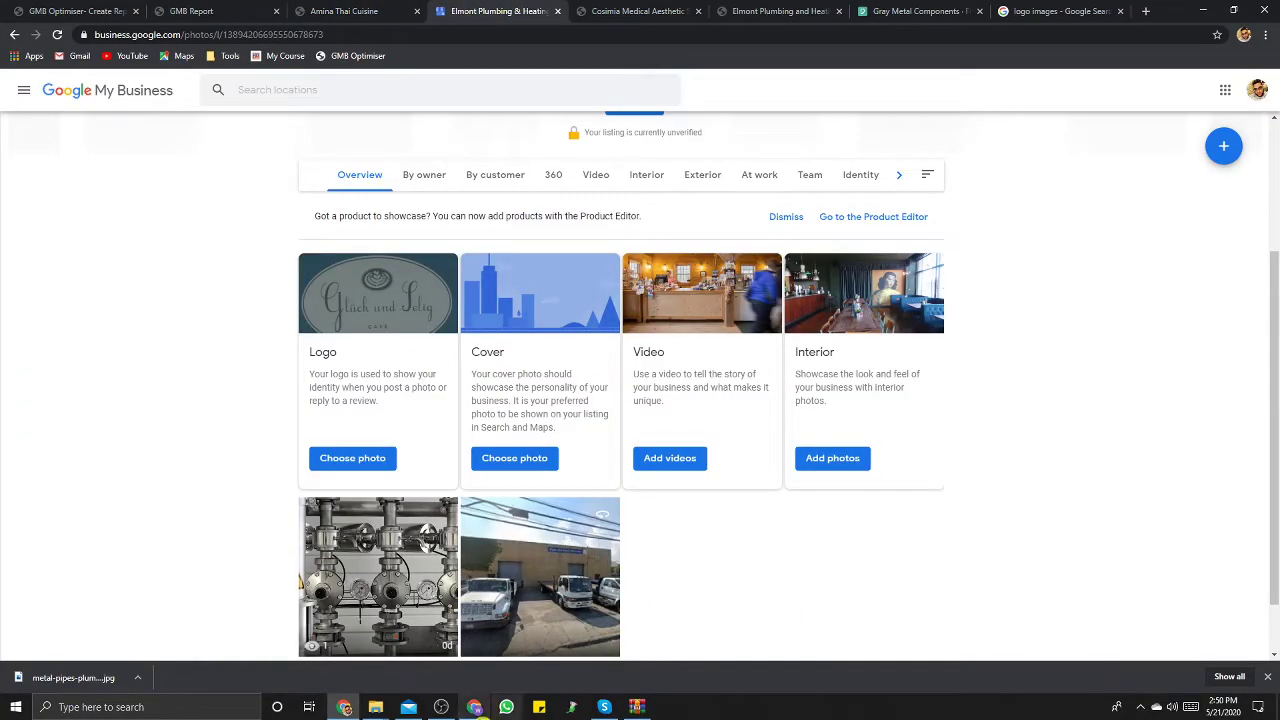
pyautogui.click(441, 707)
pyautogui.click(1025, 420)
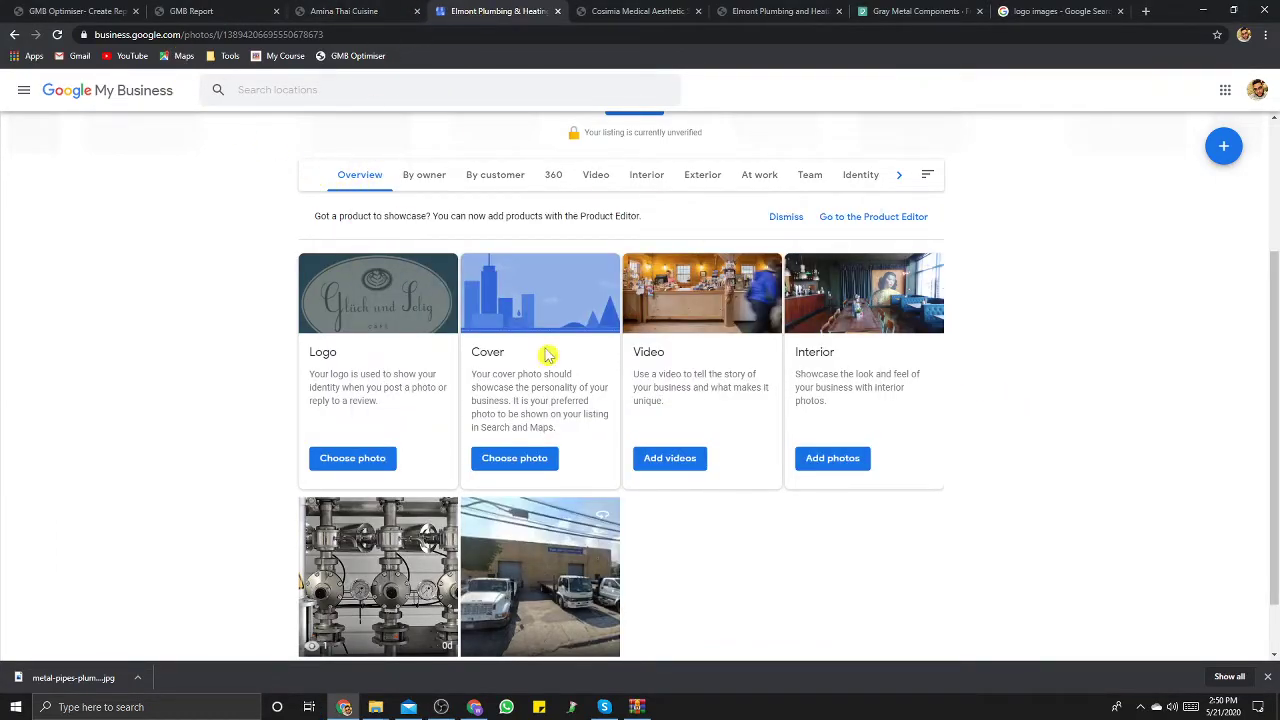
# Step: Open the Set logo dialog and check its tagged photos, albums and upload sources, including the computer's Downloads folder
pyautogui.click(368, 456)
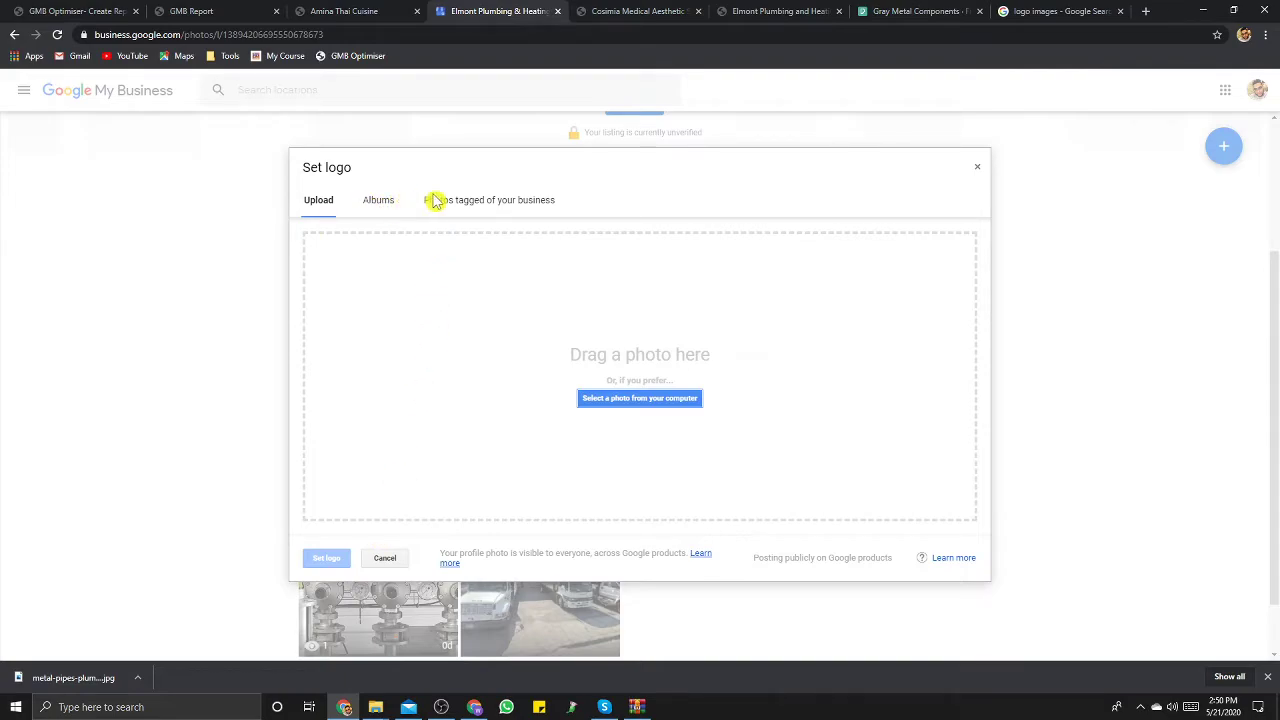
pyautogui.click(492, 201)
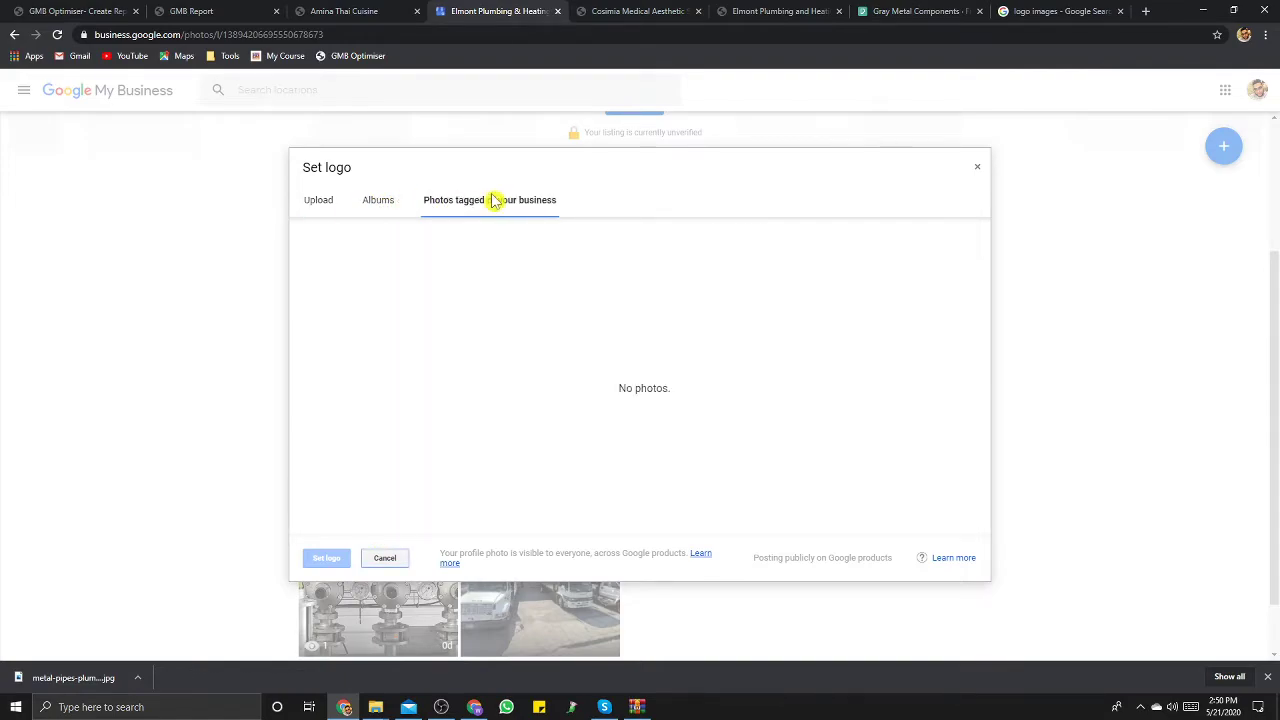
pyautogui.click(372, 198)
pyautogui.click(318, 200)
pyautogui.click(380, 203)
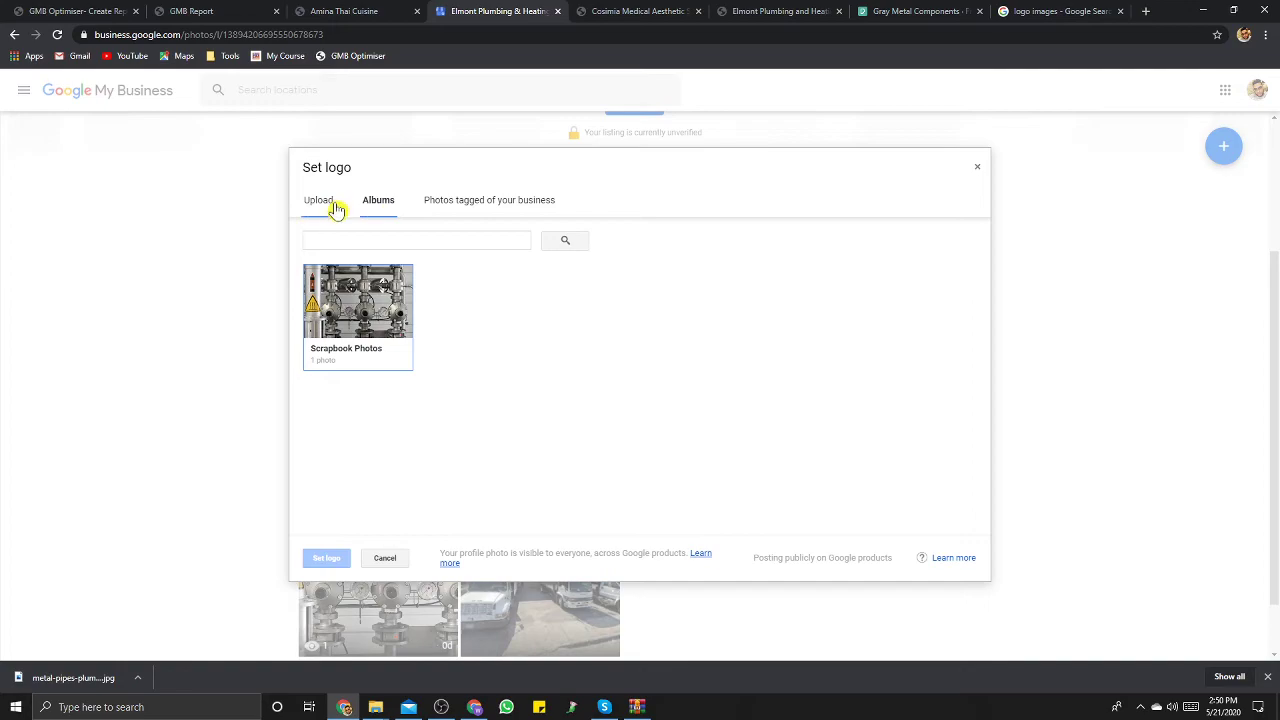
pyautogui.click(330, 204)
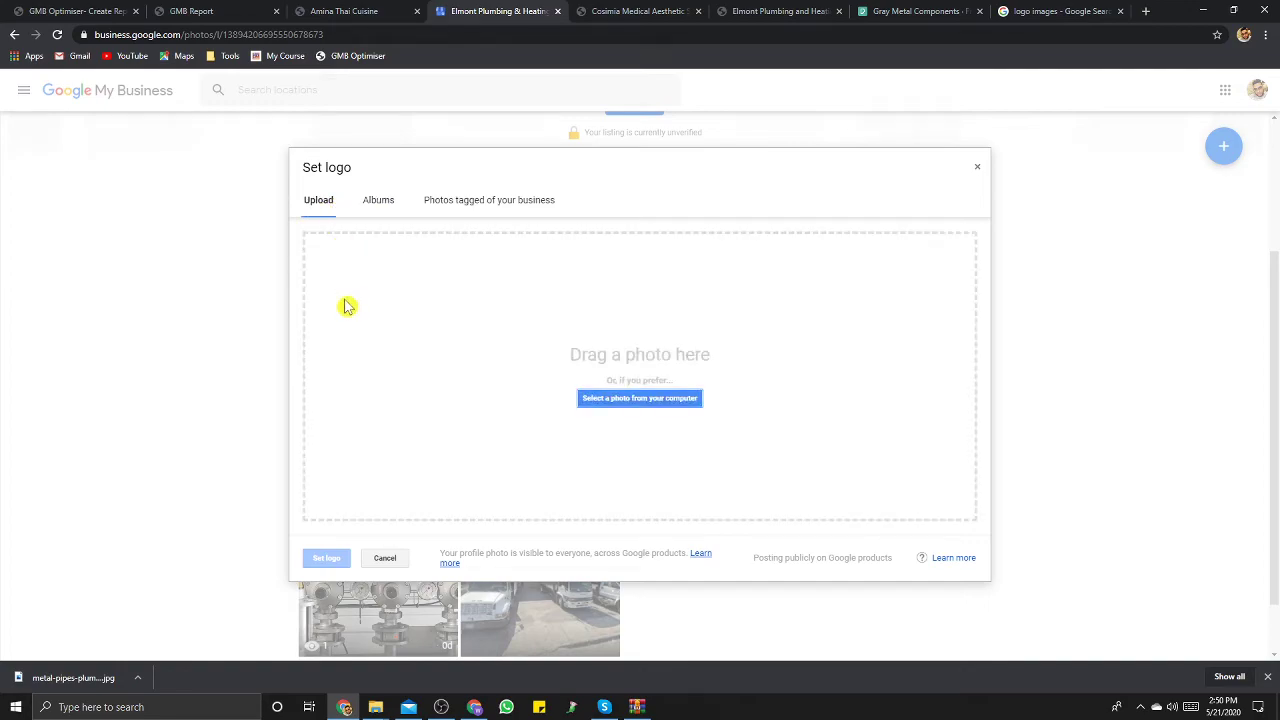
pyautogui.click(636, 402)
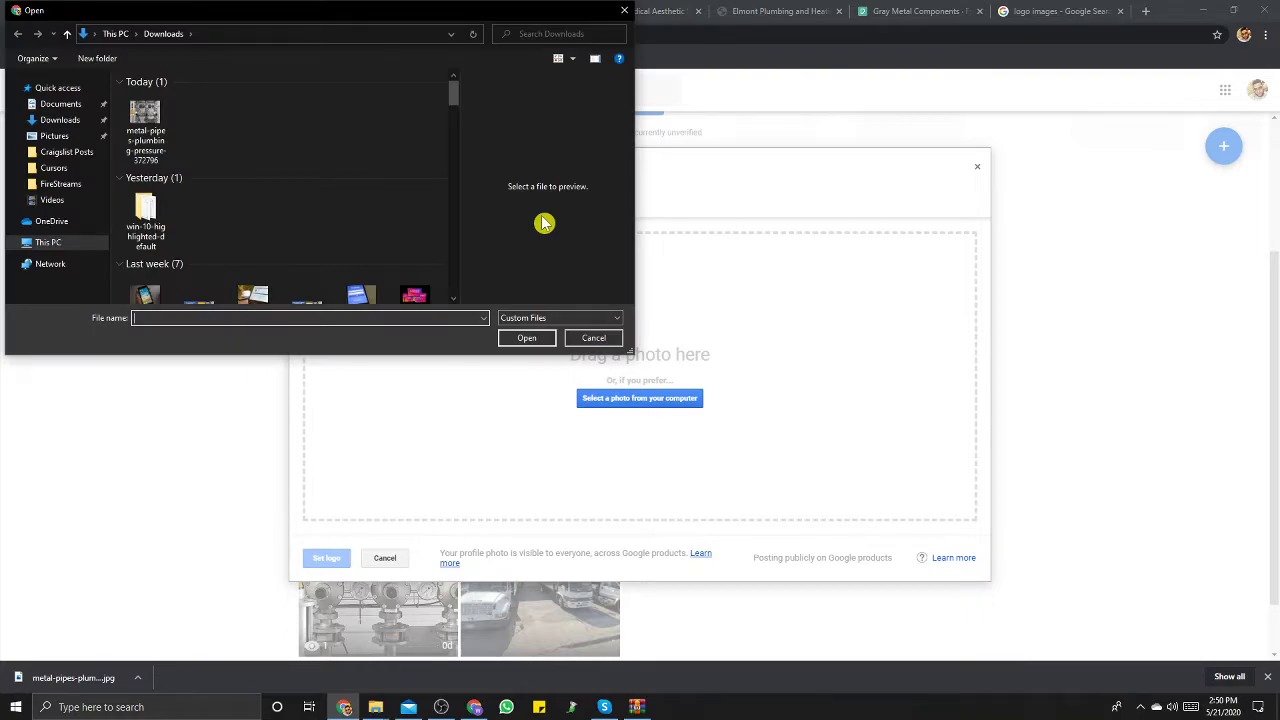
pyautogui.click(594, 338)
# Step: Search Google for "logo images" in a new browser tab and show the image results
pyautogui.click(1148, 12)
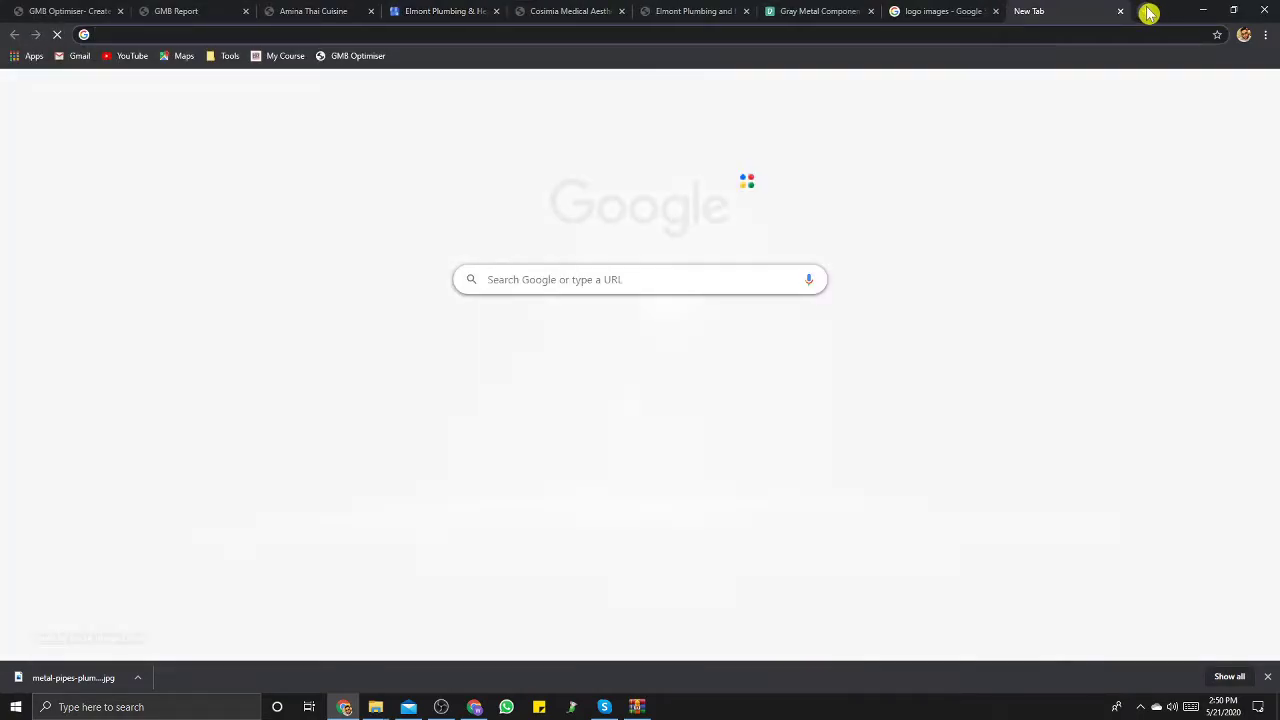
pyautogui.write('logo')
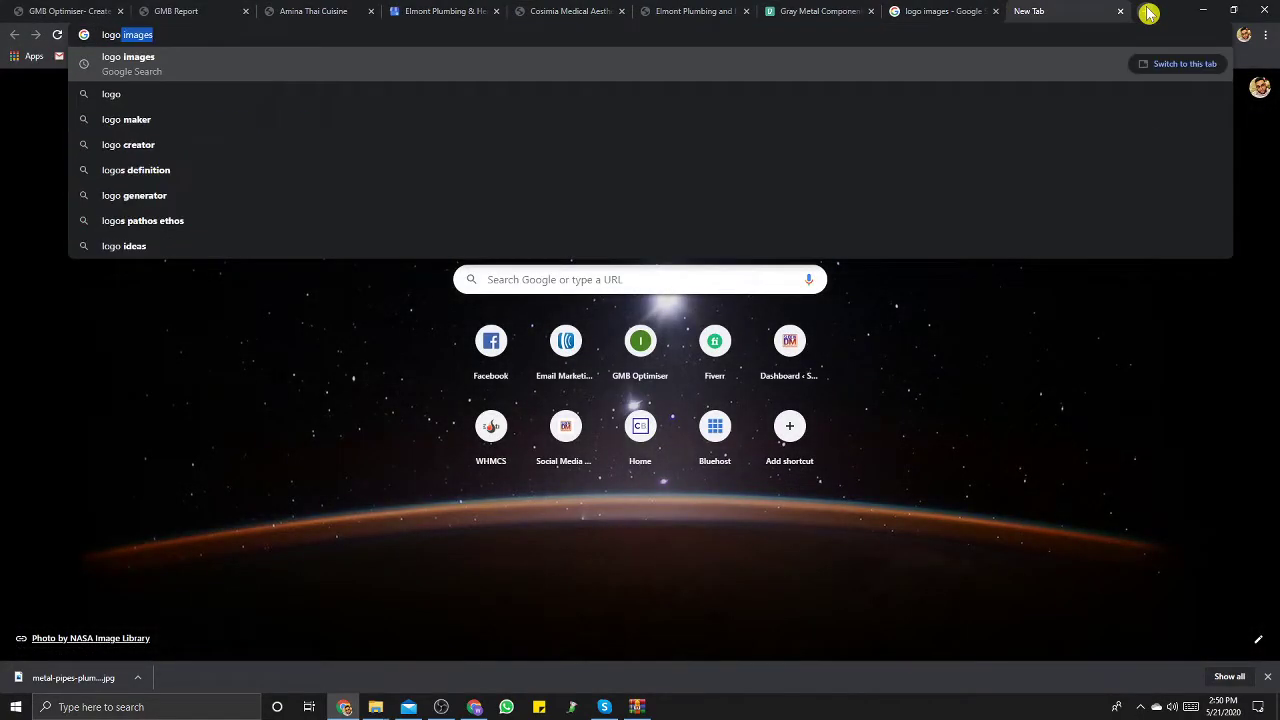
pyautogui.press('Return')
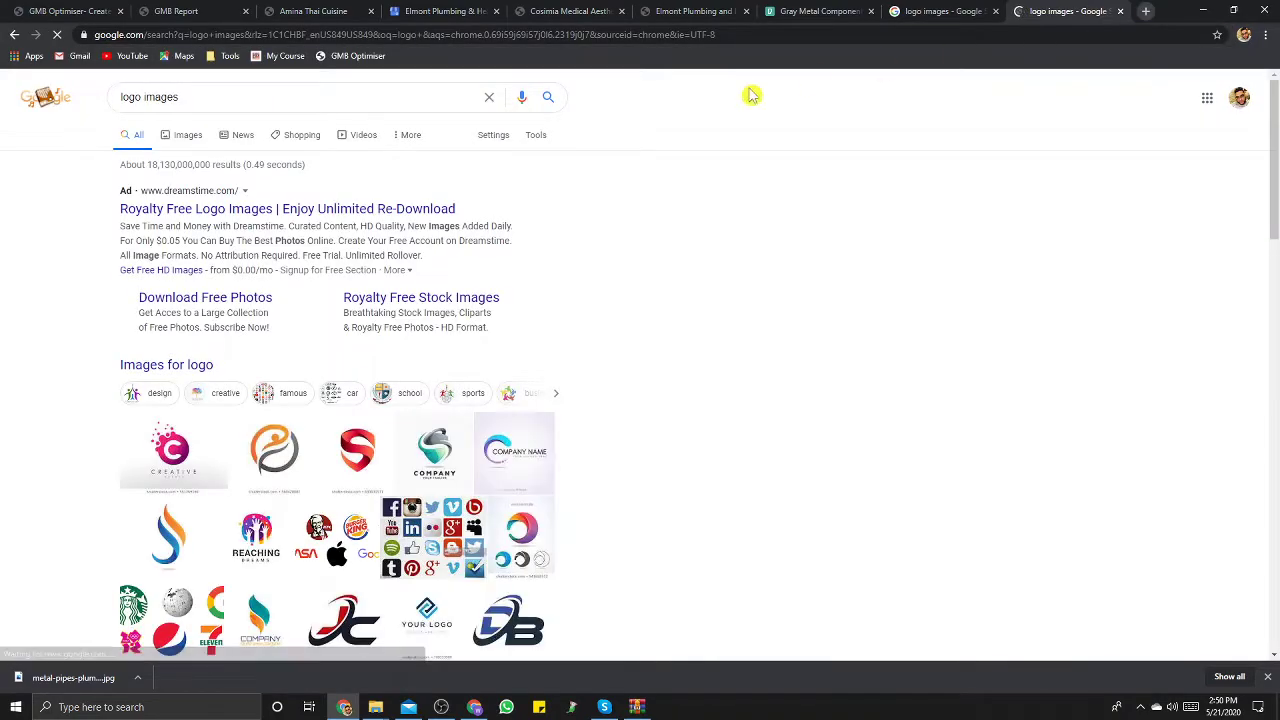
pyautogui.click(196, 140)
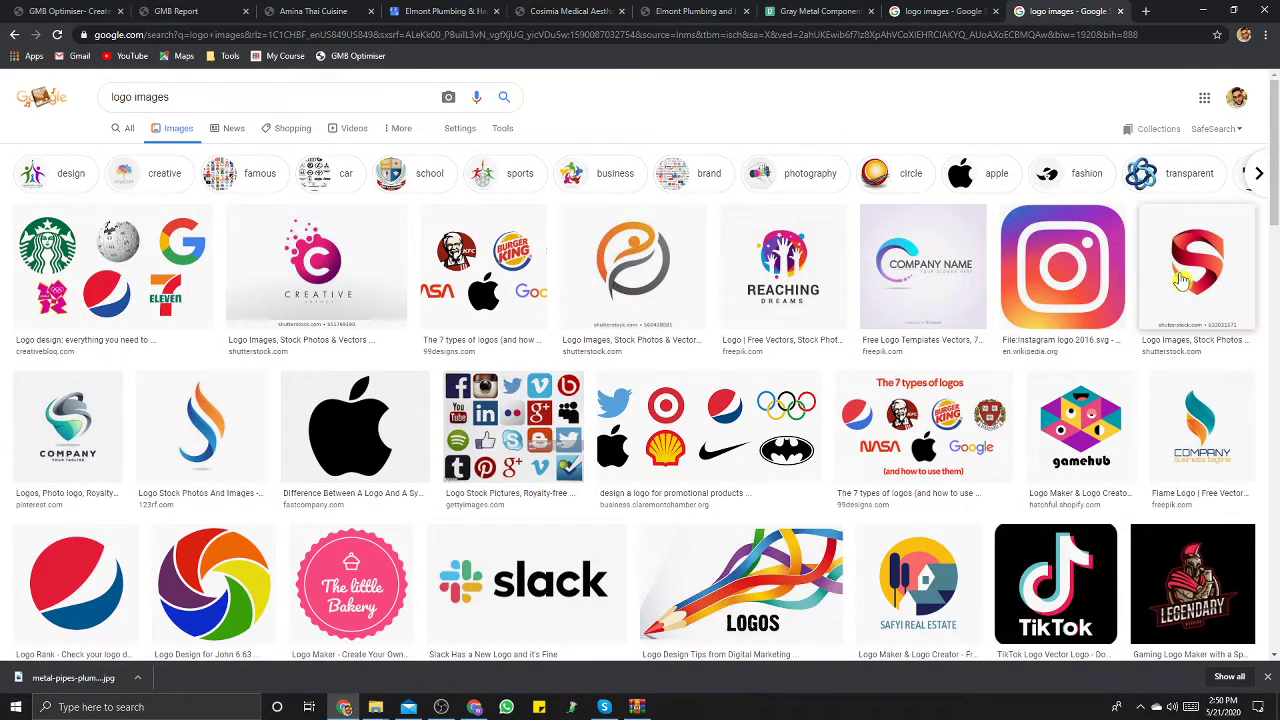
# Step: Save the Freepik "COMPANY NAME" sample logo to the Downloads folder as a JPEG image and close its search tab
pyautogui.click(929, 295)
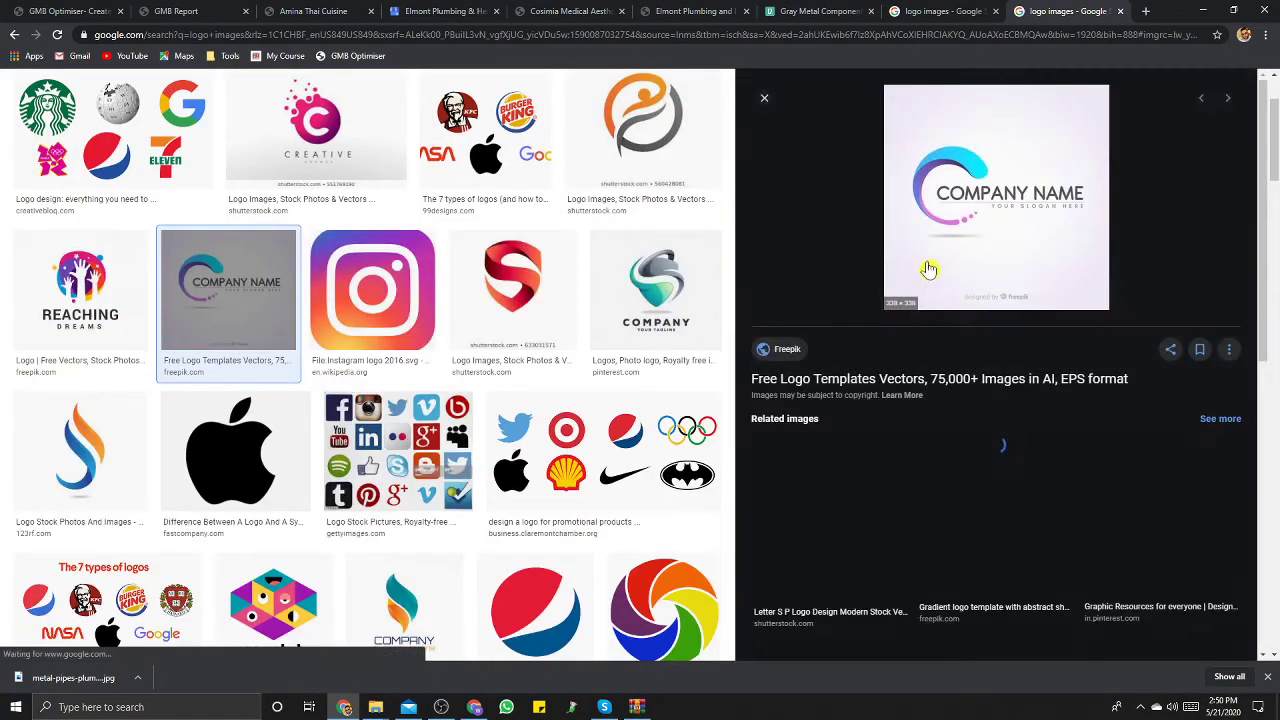
pyautogui.rightClick(998, 207)
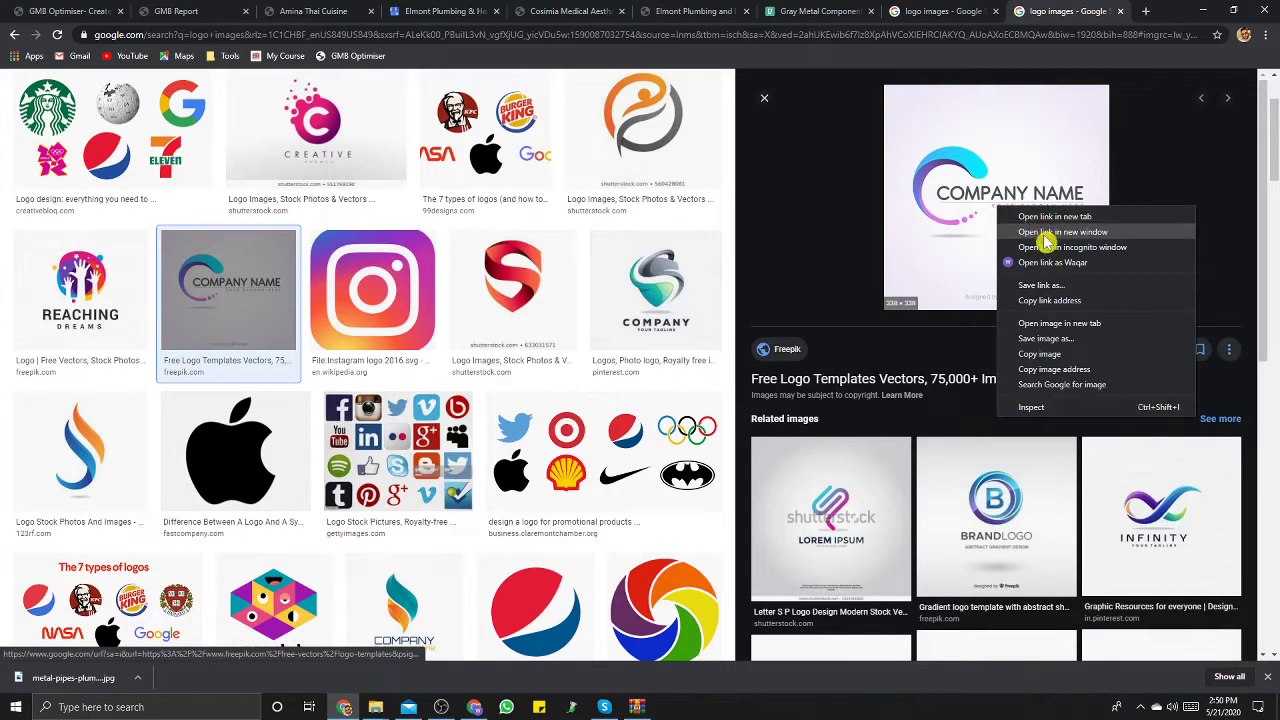
pyautogui.click(1064, 339)
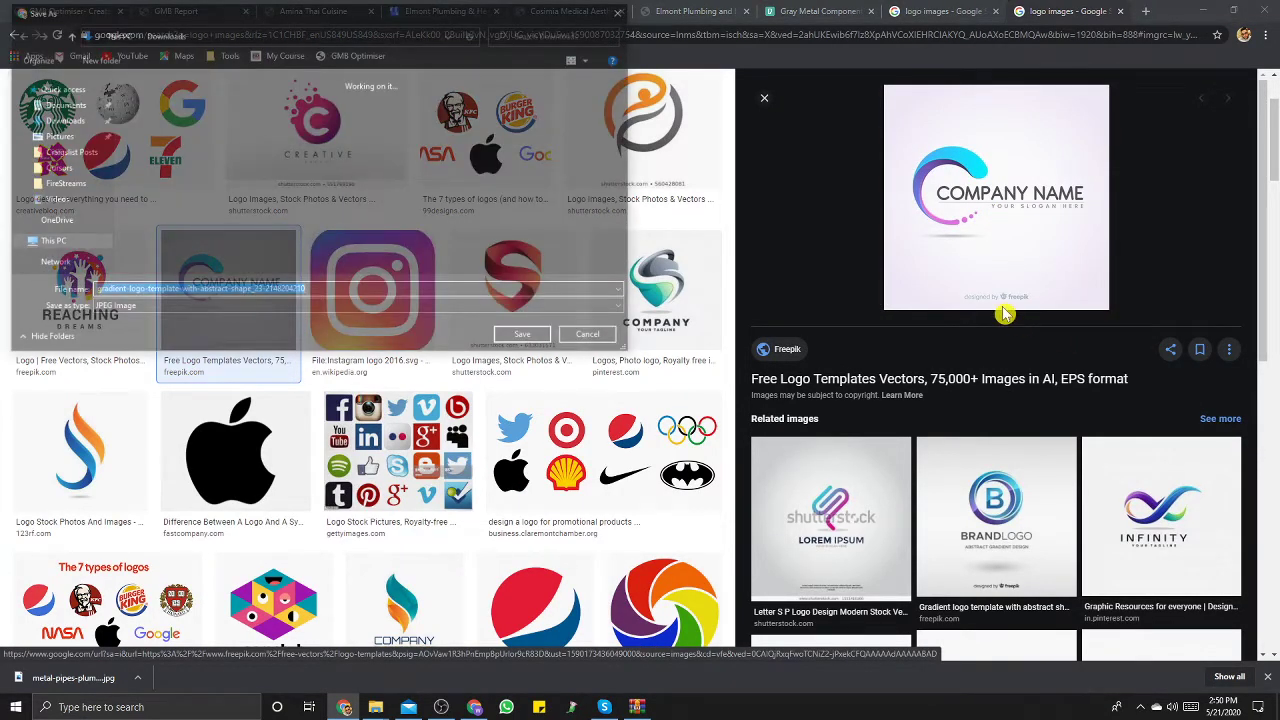
pyautogui.click(532, 342)
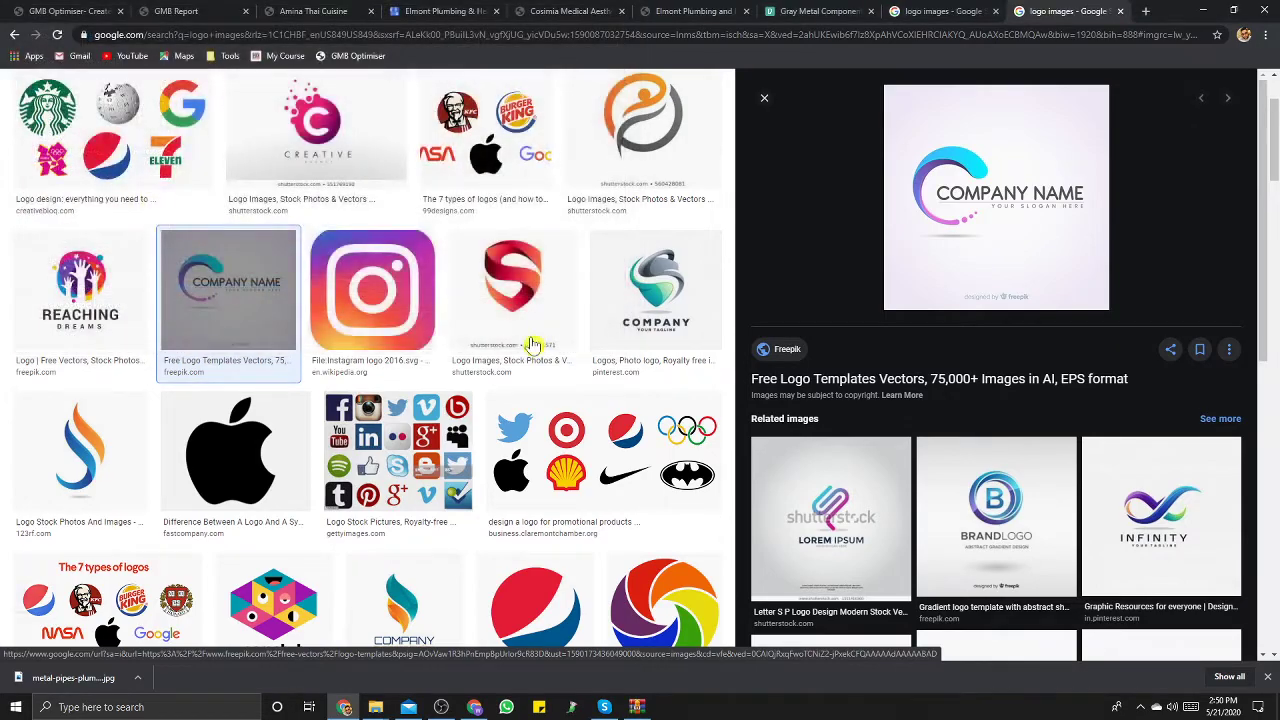
pyautogui.click(1120, 12)
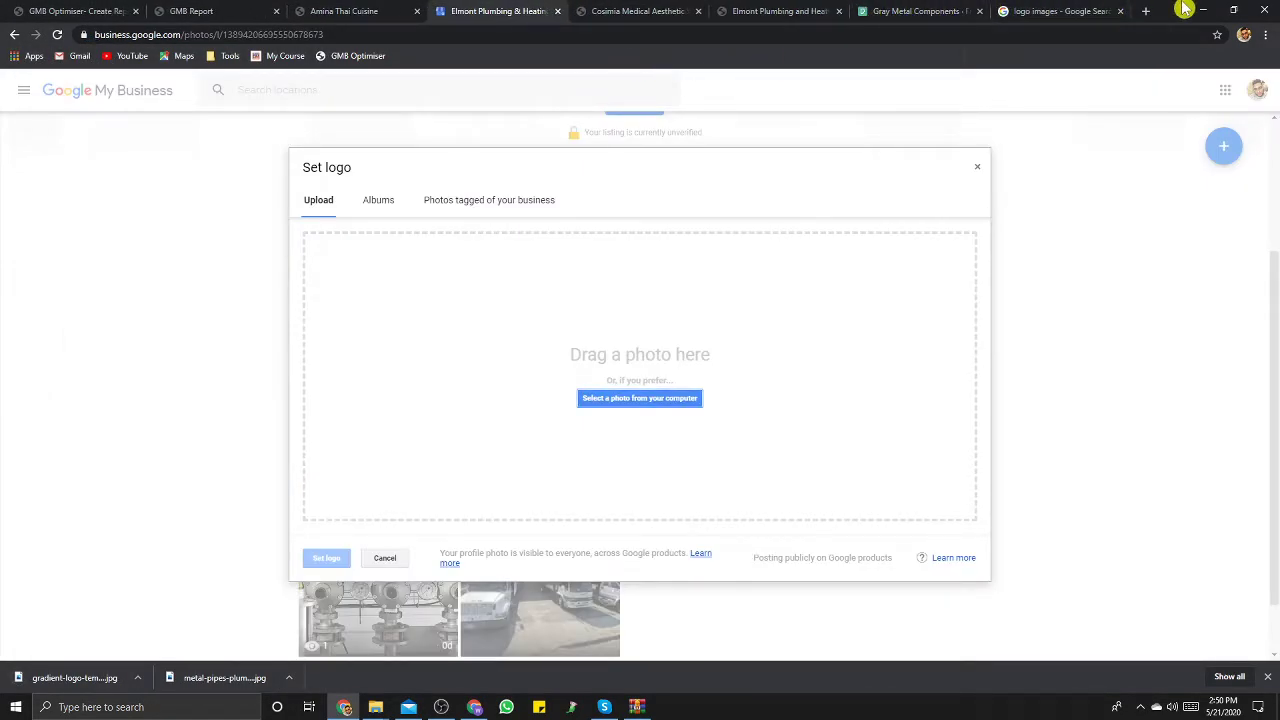
# Step: Close the old logo images and Pexels photo tabs, keeping a new blank tab open
pyautogui.click(1045, 11)
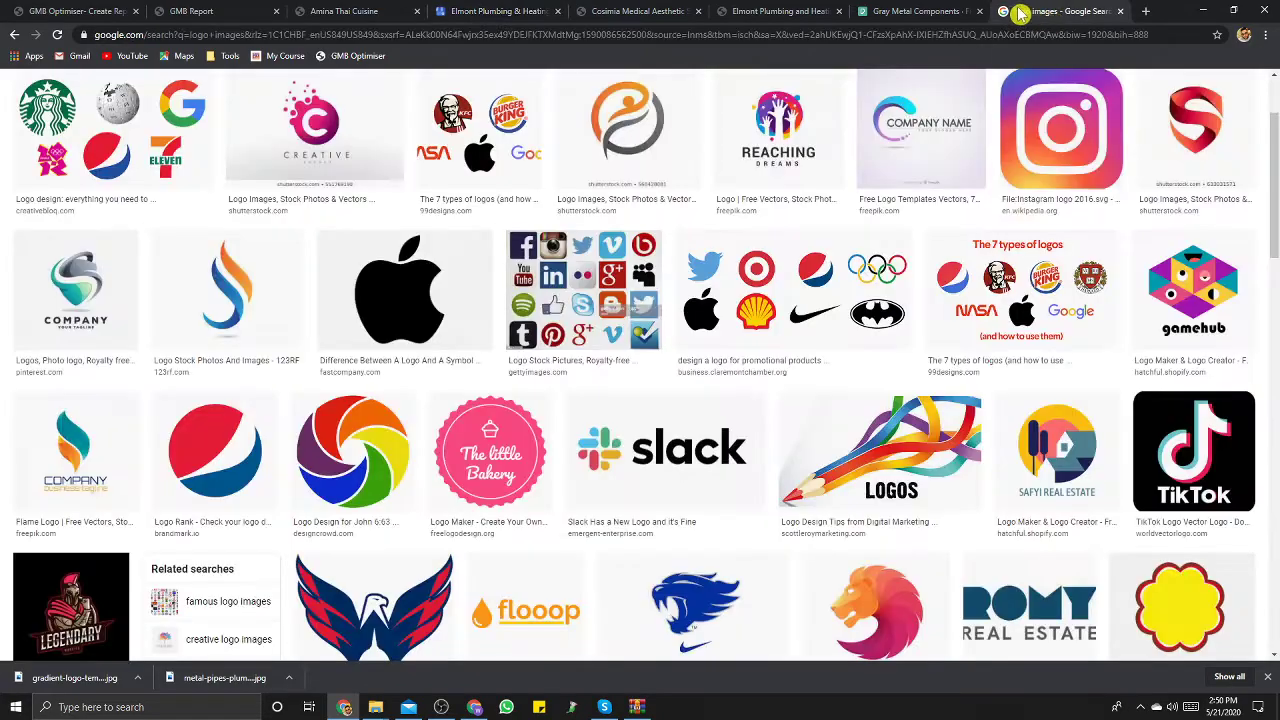
pyautogui.click(1120, 11)
pyautogui.click(1146, 11)
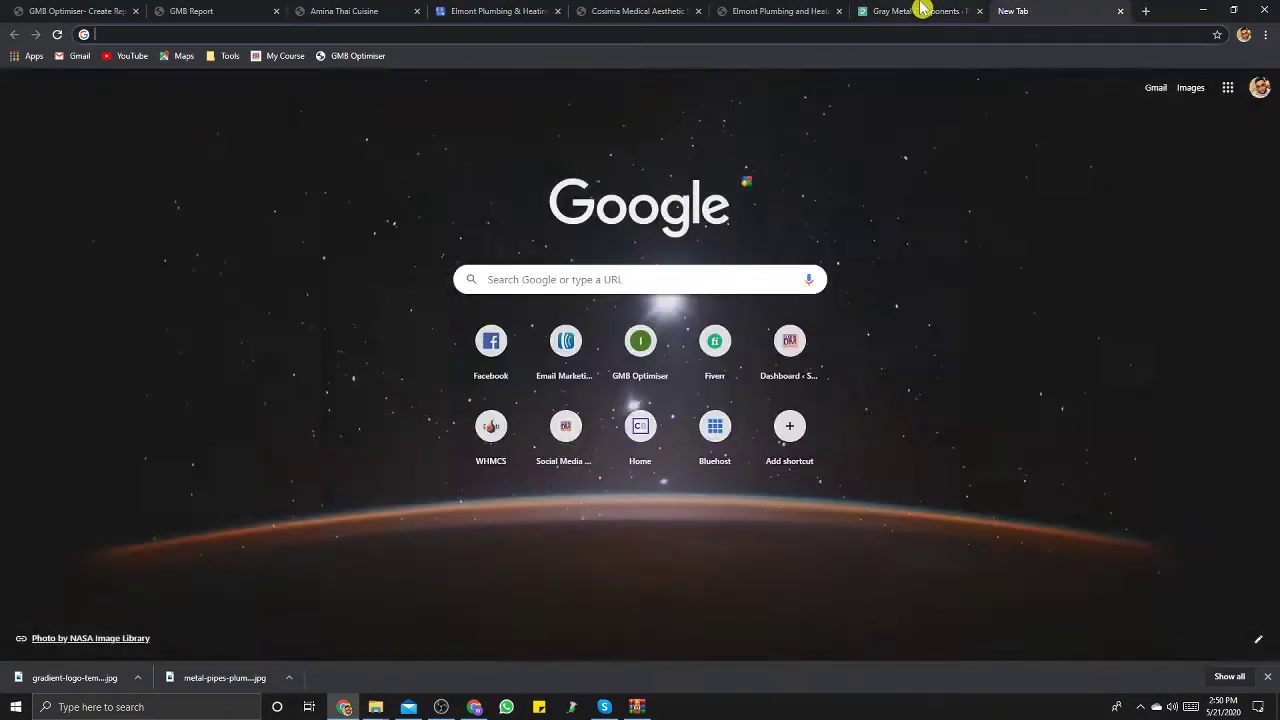
pyautogui.click(918, 11)
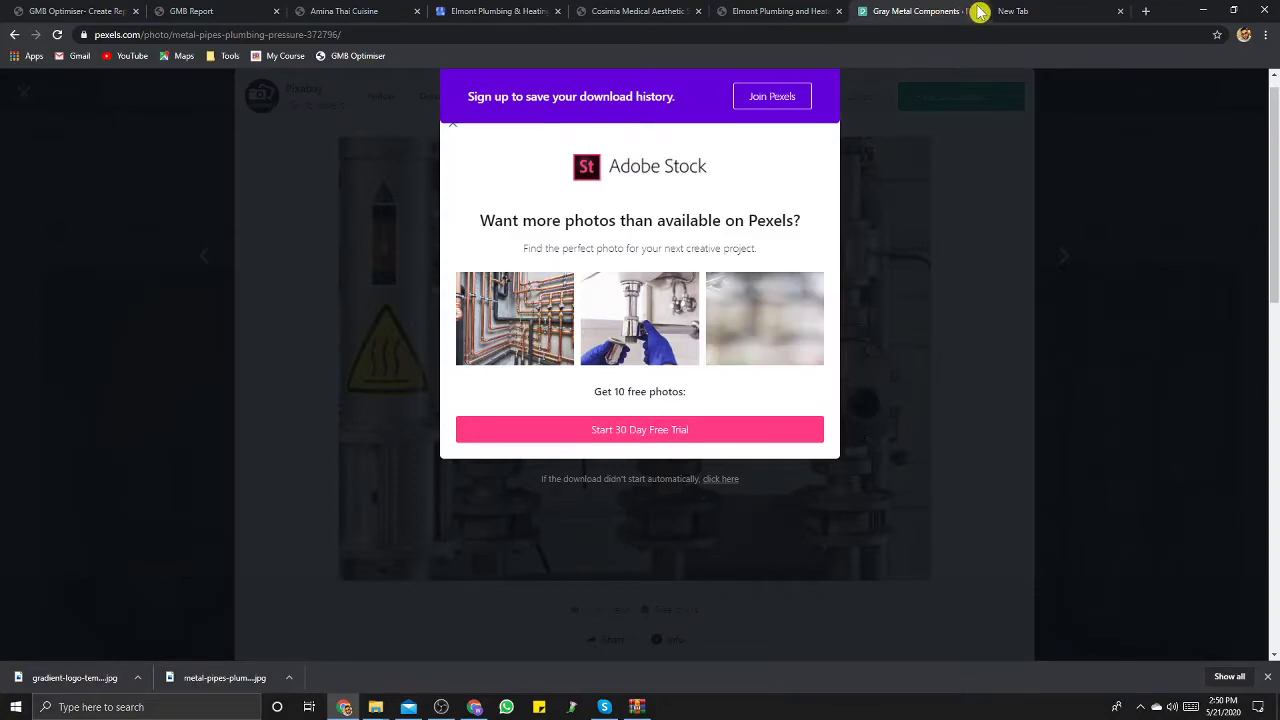
pyautogui.click(992, 12)
pyautogui.click(979, 12)
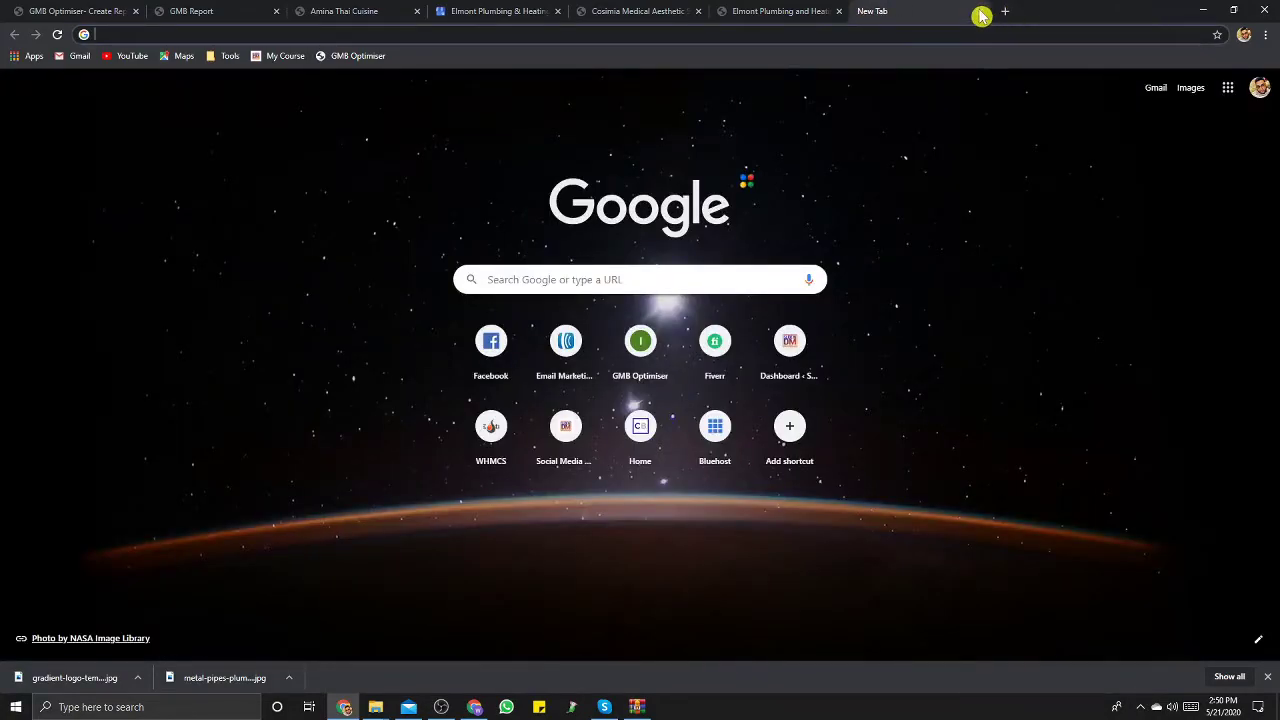
# Step: Search Google for "google plumbing cover" and browse the image results for a cover photo
pyautogui.click(902, 33)
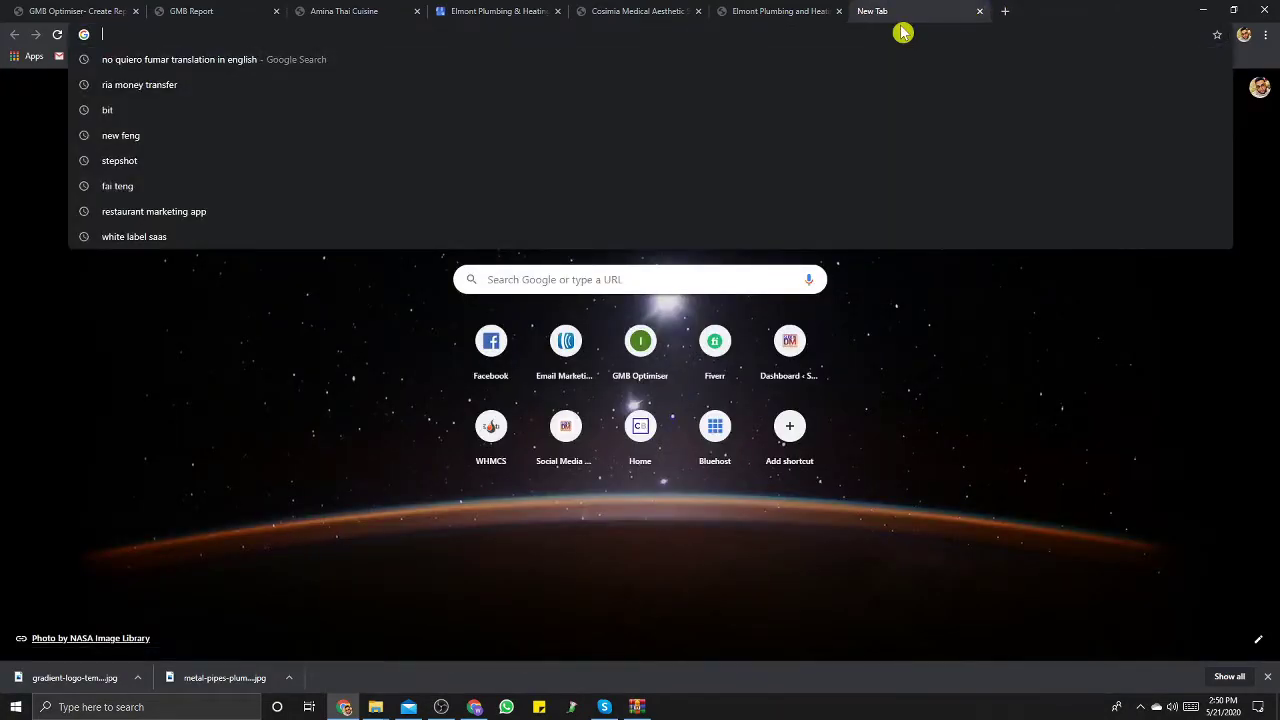
pyautogui.write('google ')
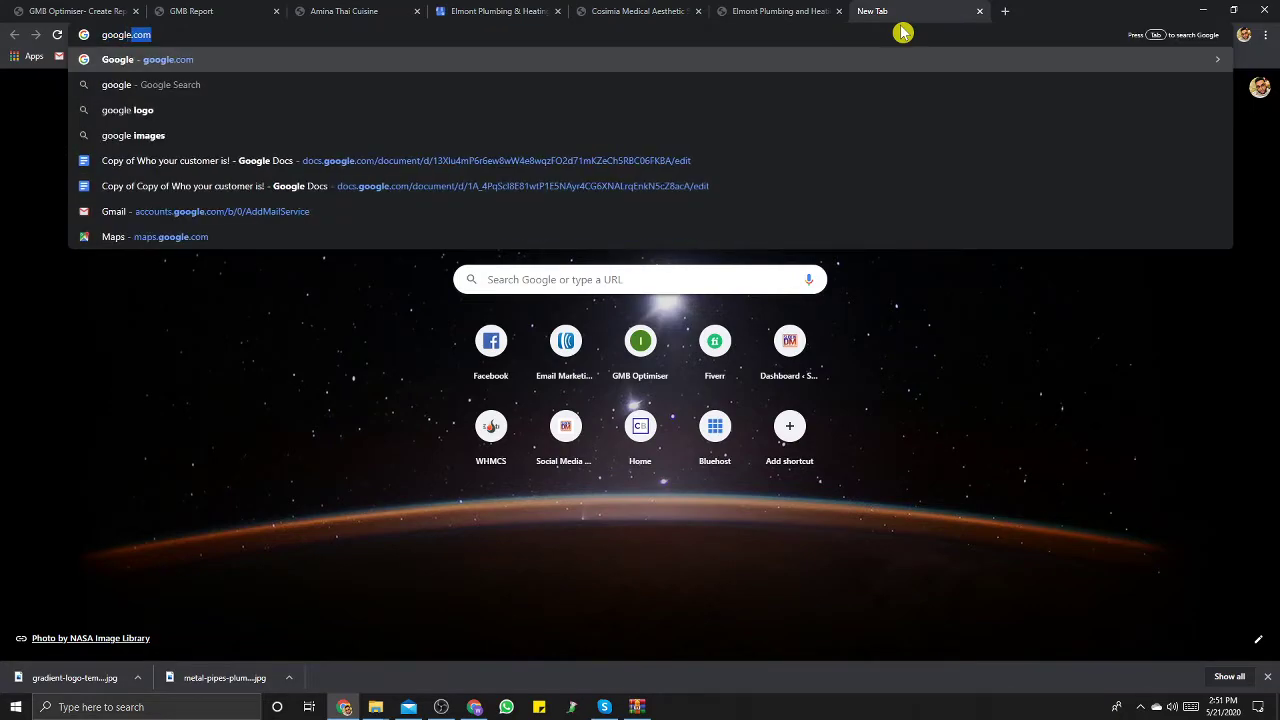
pyautogui.write('p')
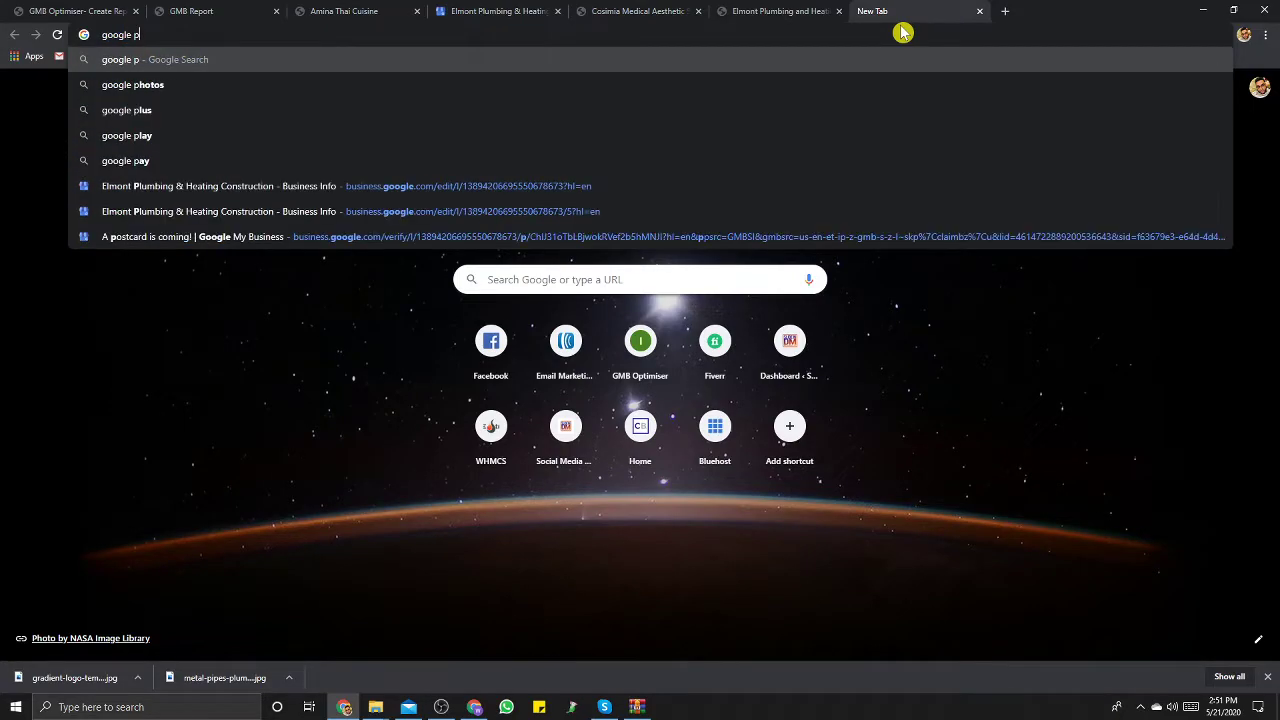
pyautogui.write('lumbing ')
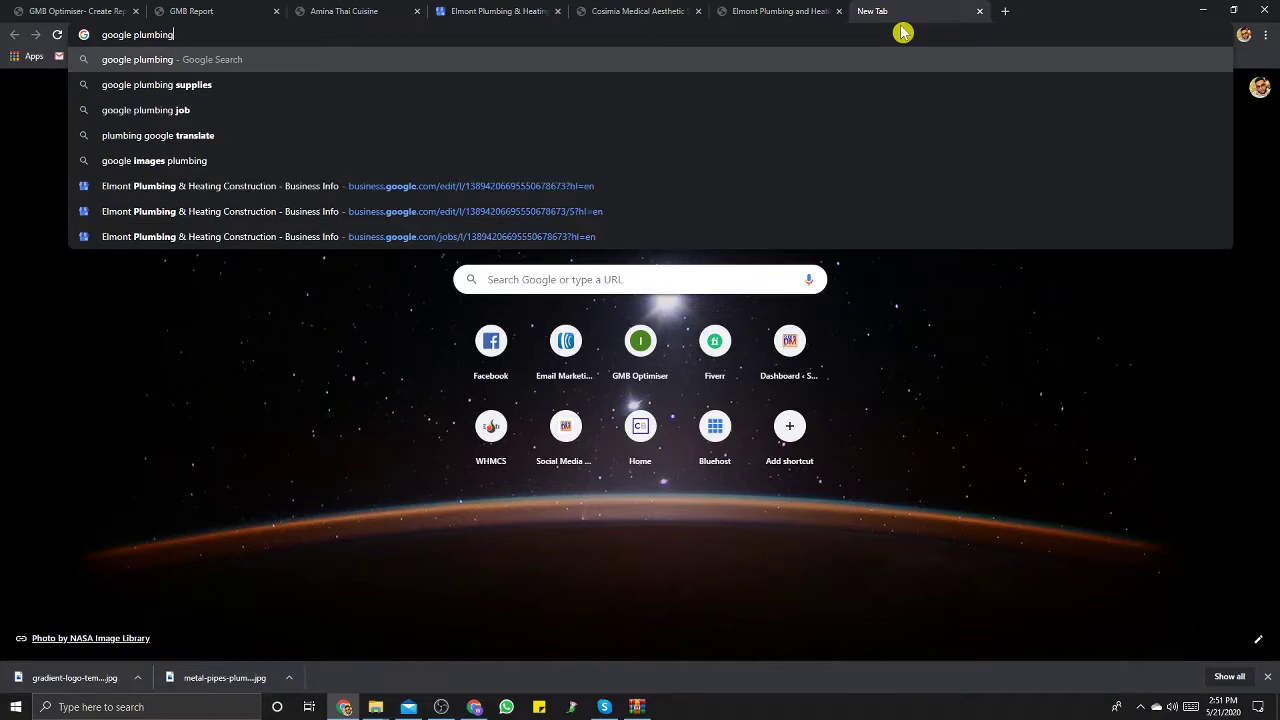
pyautogui.write('cover')
pyautogui.press('Return')
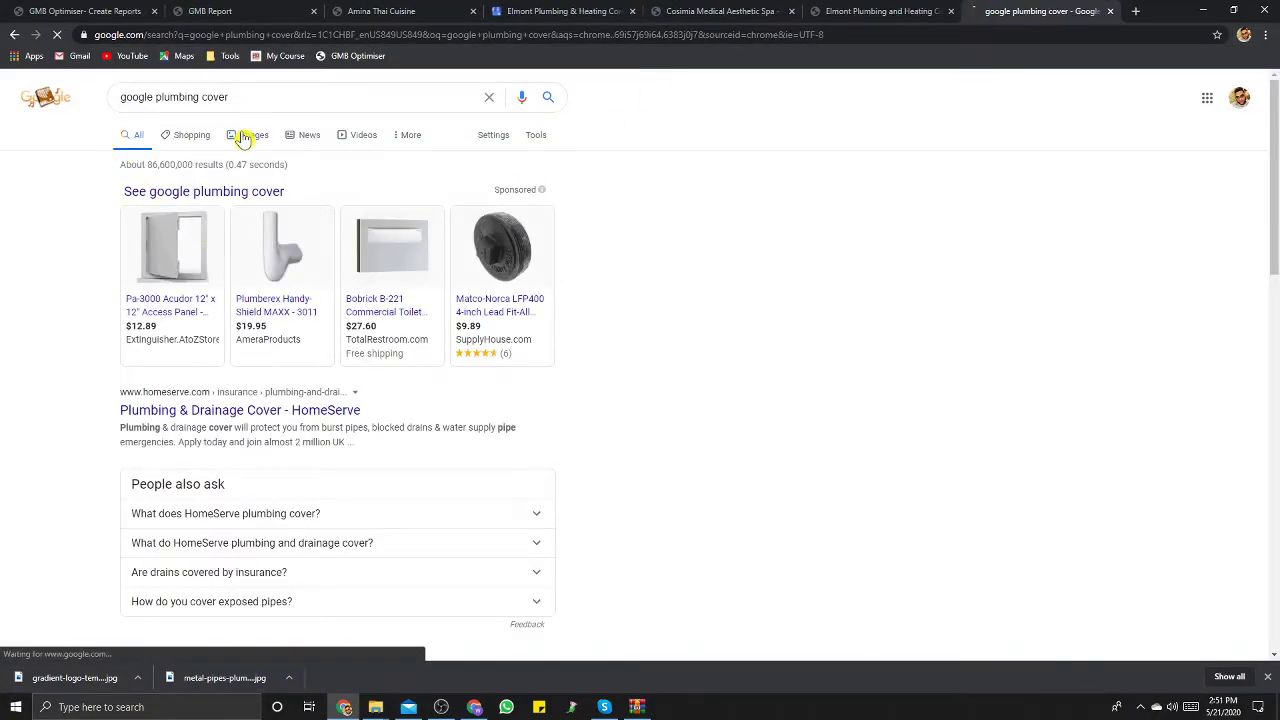
pyautogui.click(246, 136)
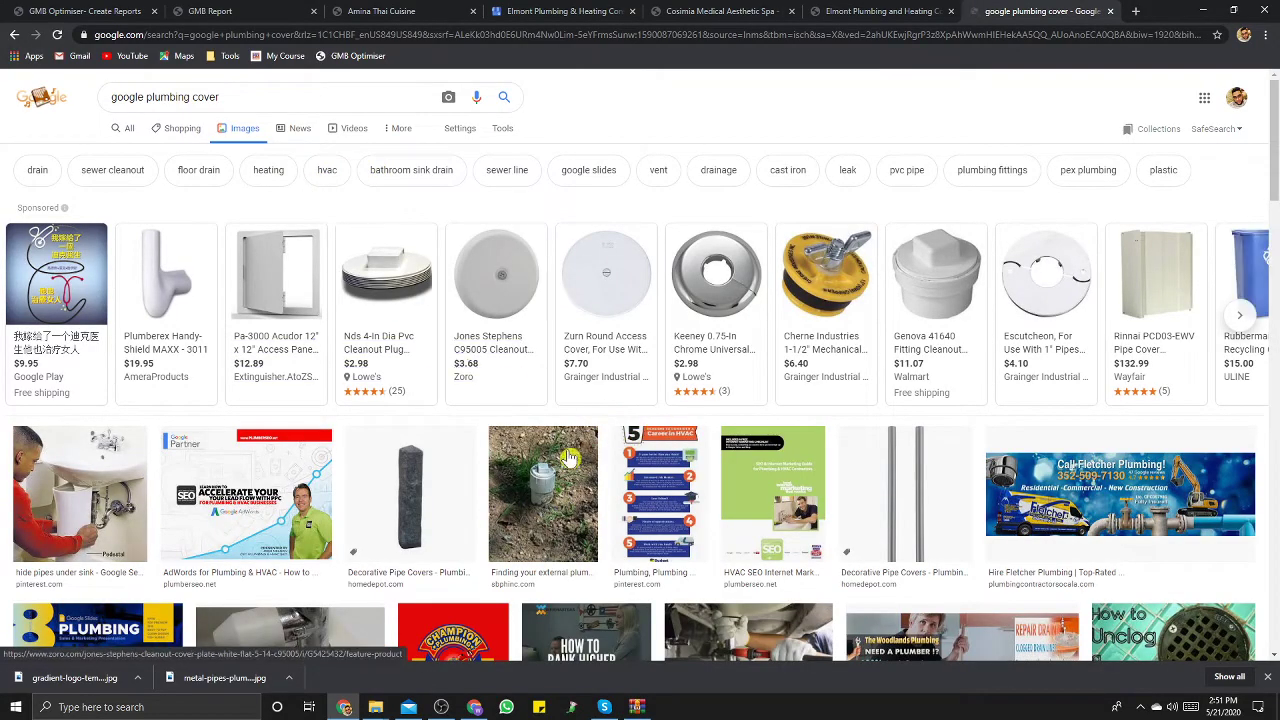
pyautogui.scroll(-4, 547, 437)
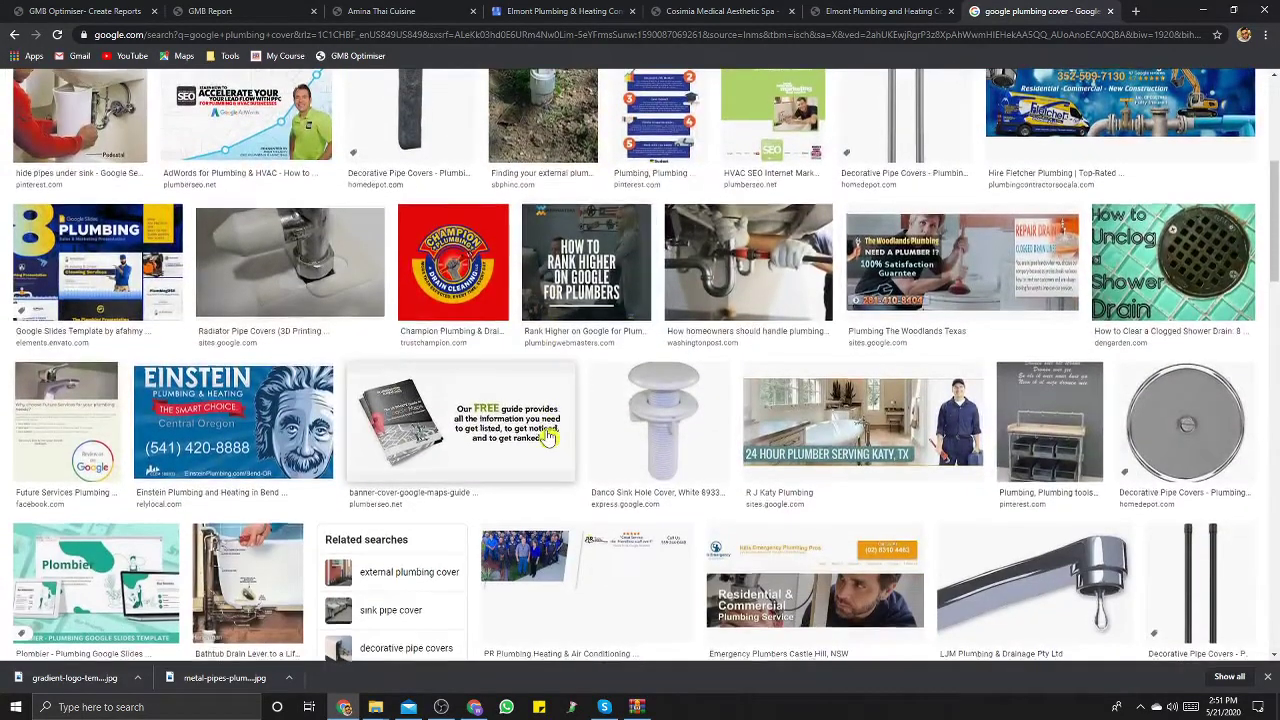
pyautogui.scroll(4, 200, 187)
# Step: Change the image search query to "gmb plumbing cover" and run it
pyautogui.click(193, 96)
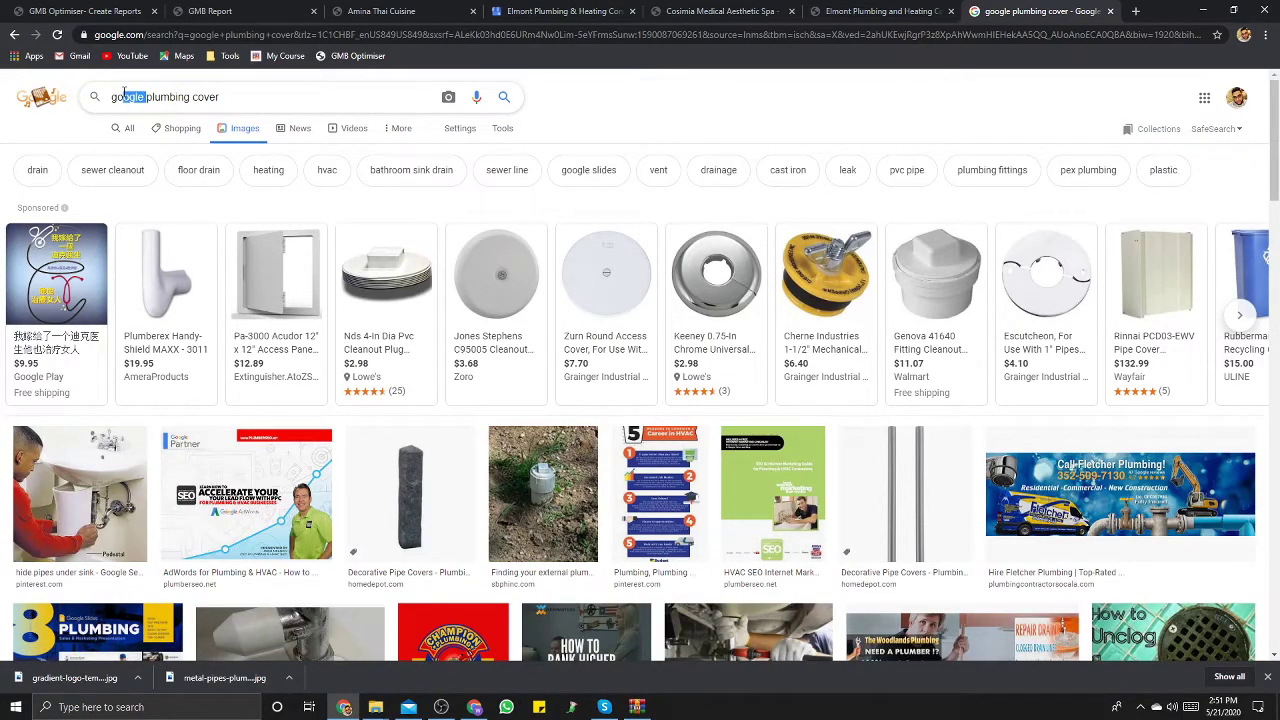
pyautogui.press('BackSpace')
pyautogui.press('BackSpace')
pyautogui.press('Return')
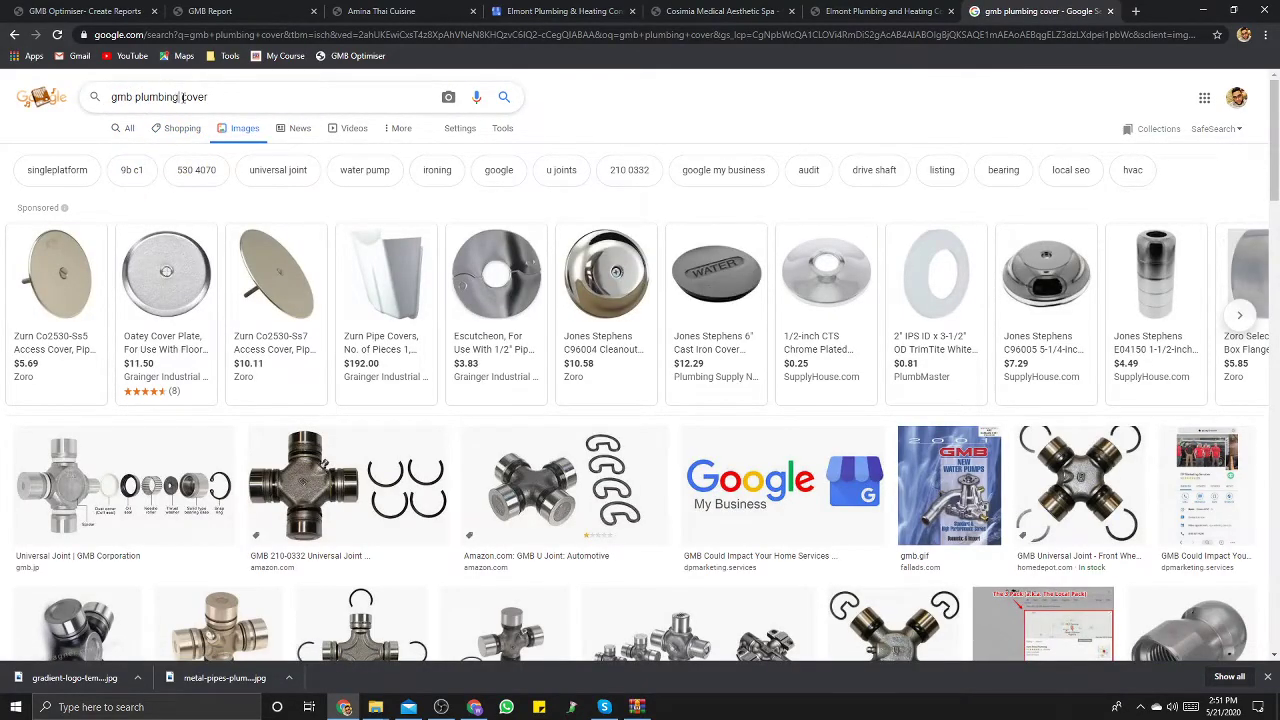
# Step: Replace the image search query with "plumbing images" and run it
pyautogui.moveTo(215, 98); pyautogui.dragTo(115, 87)
pyautogui.press('BackSpace')
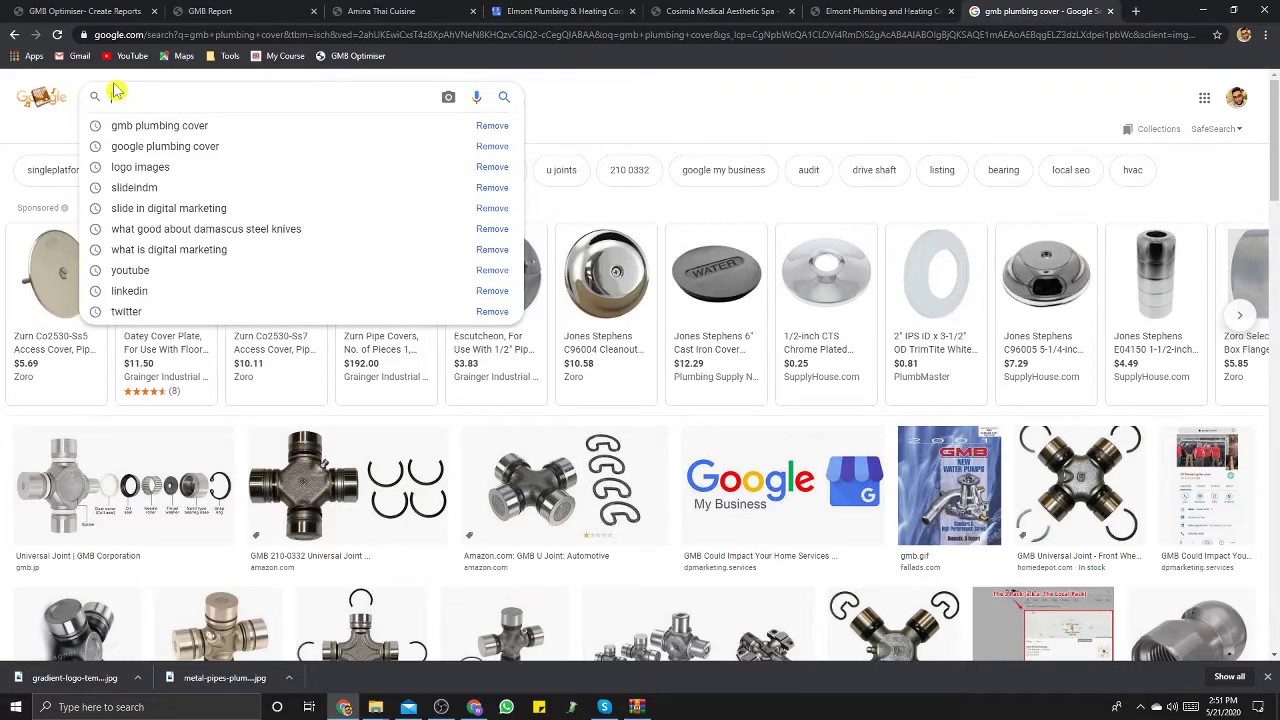
pyautogui.write('plumbing im')
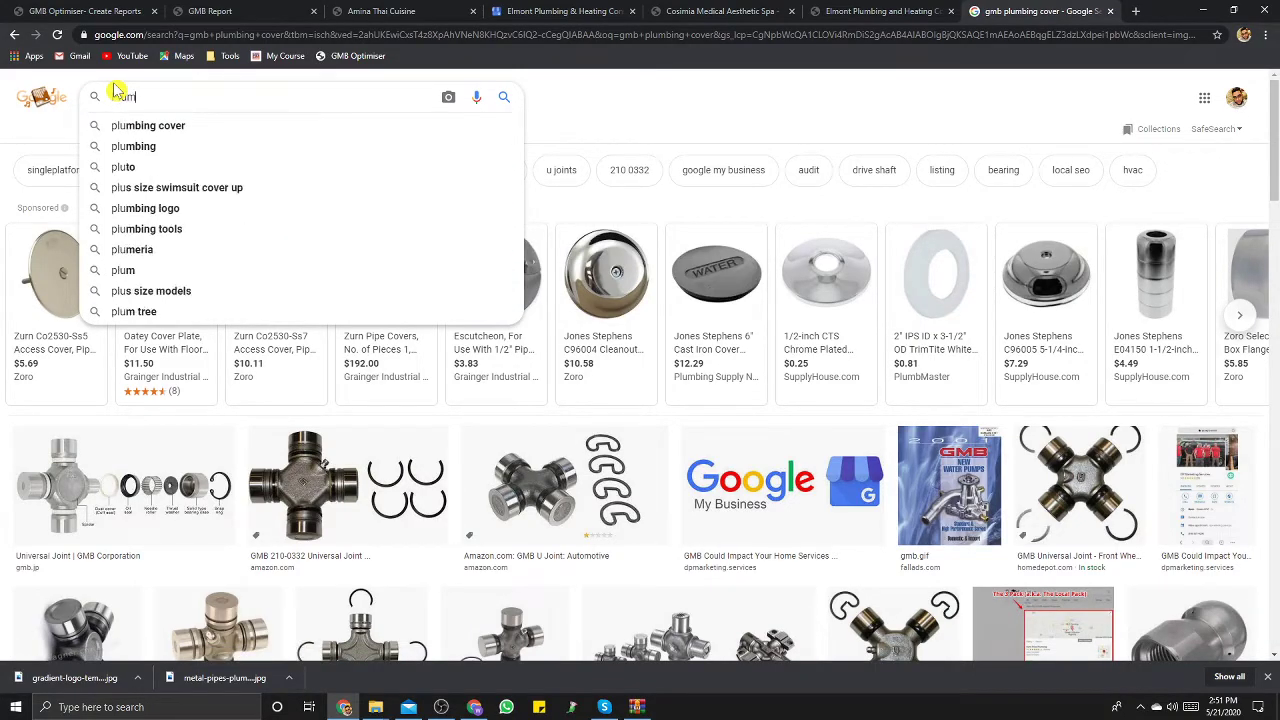
pyautogui.write('ages')
pyautogui.press('Return')
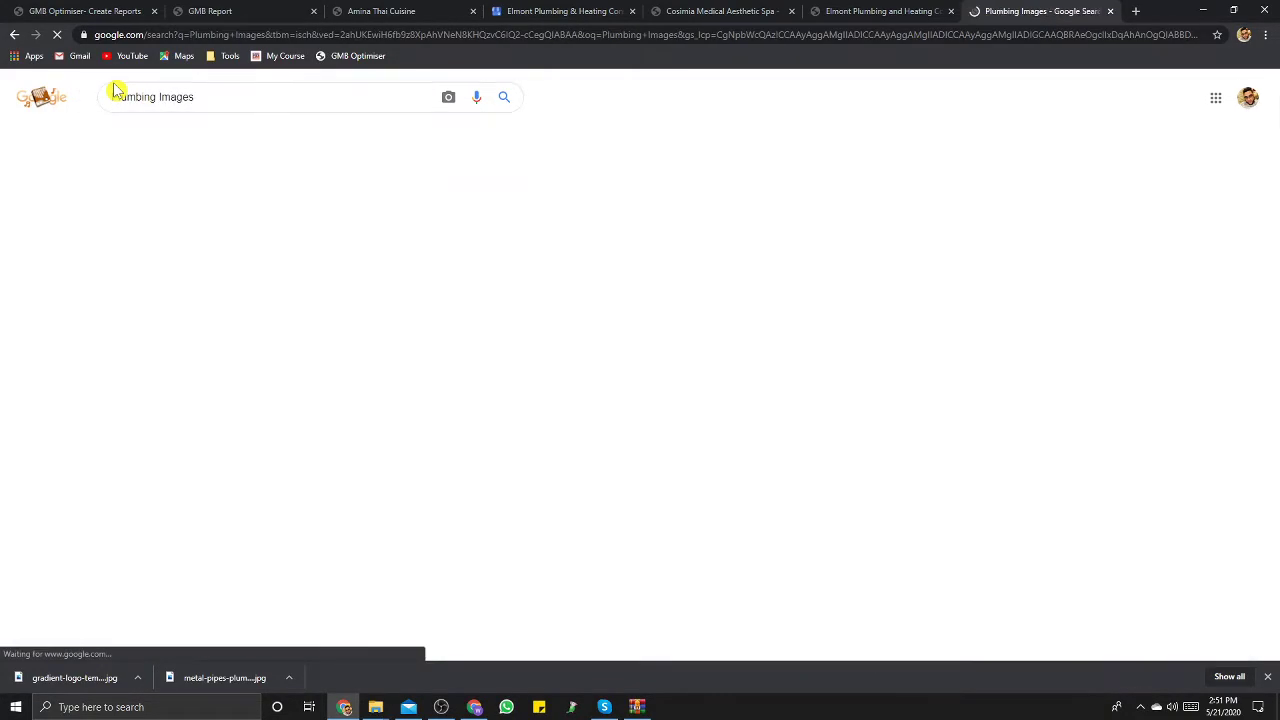
# Step: Save the 123RF photo of a plumber at work in a bathroom to the Downloads folder as a JPEG image
pyautogui.click(485, 285)
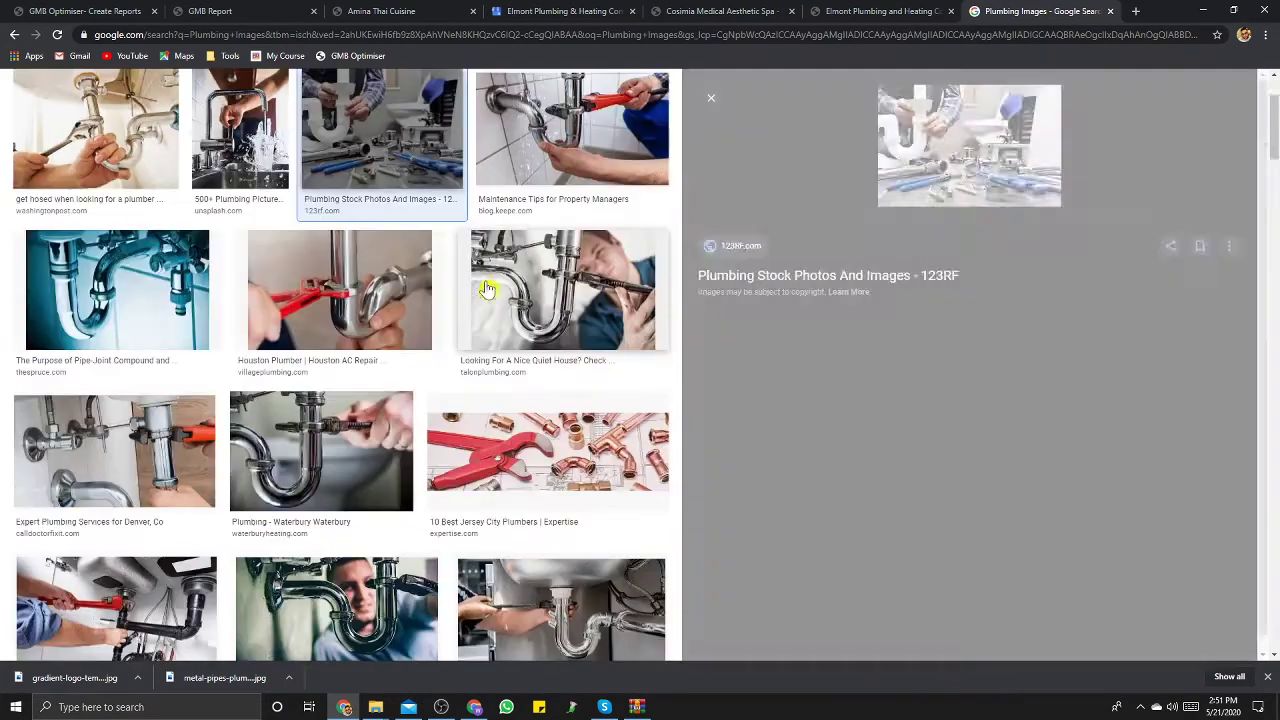
pyautogui.rightClick(970, 160)
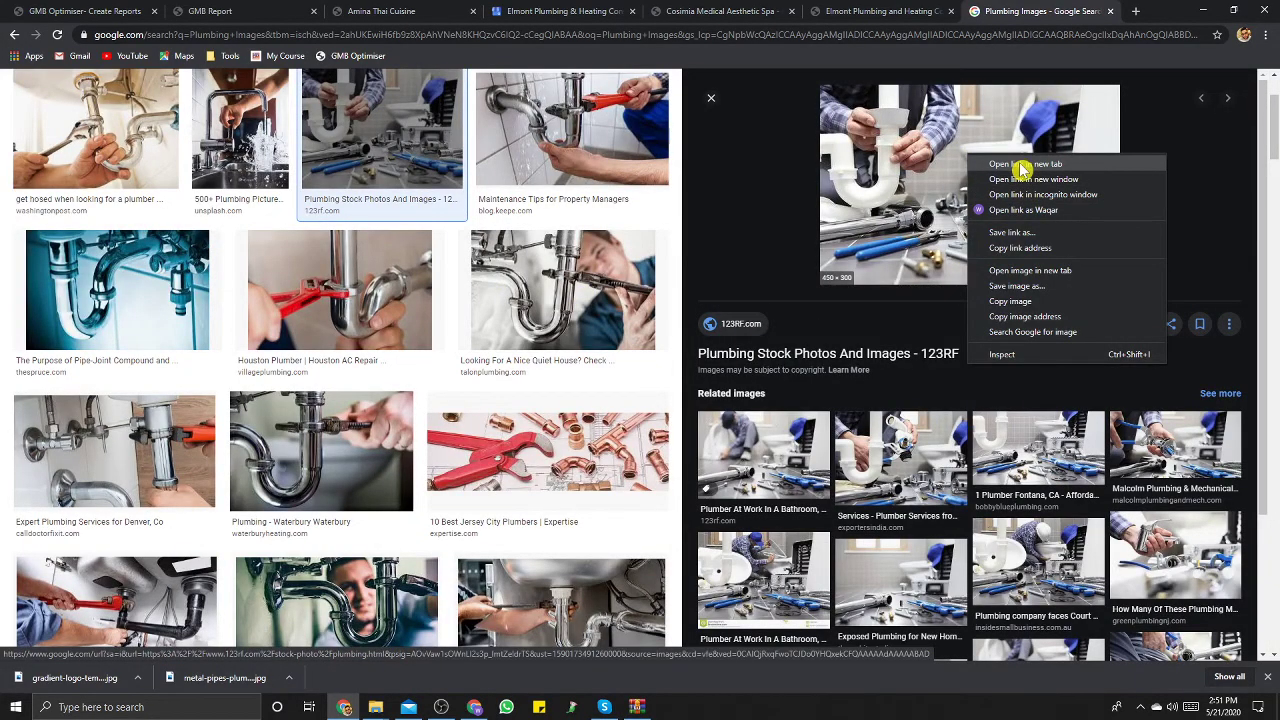
pyautogui.click(1033, 288)
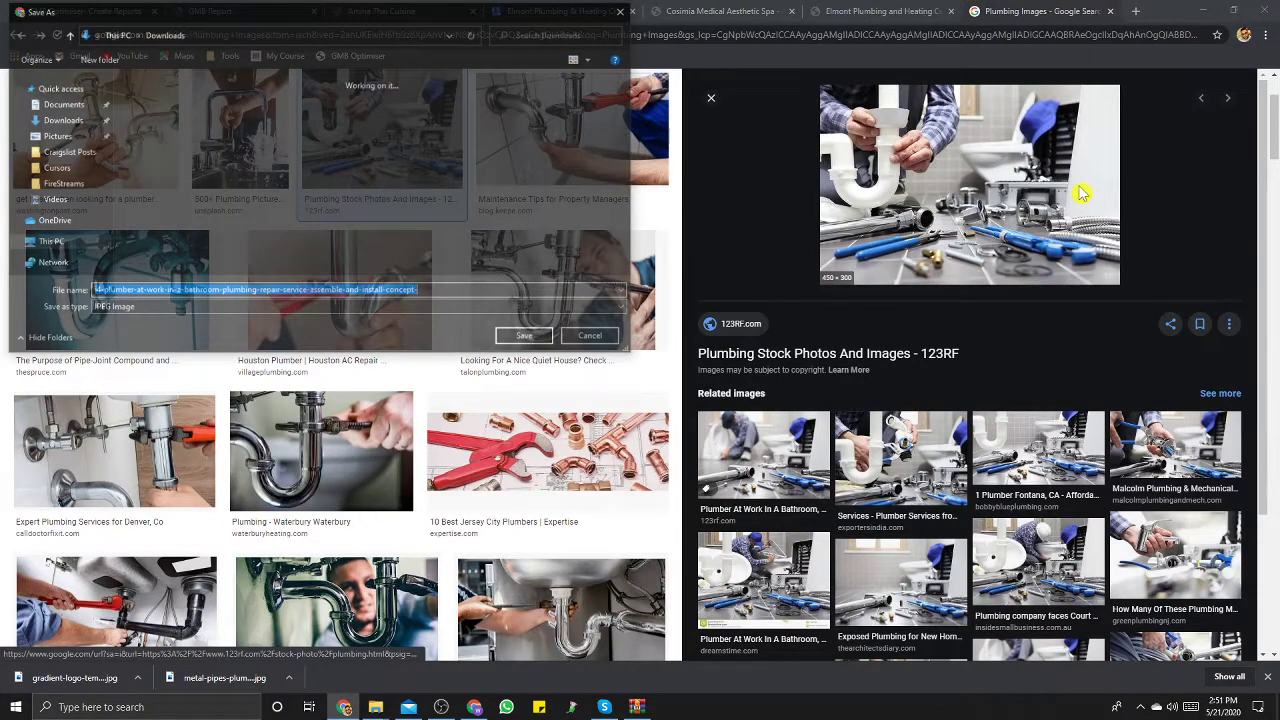
pyautogui.press('Return')
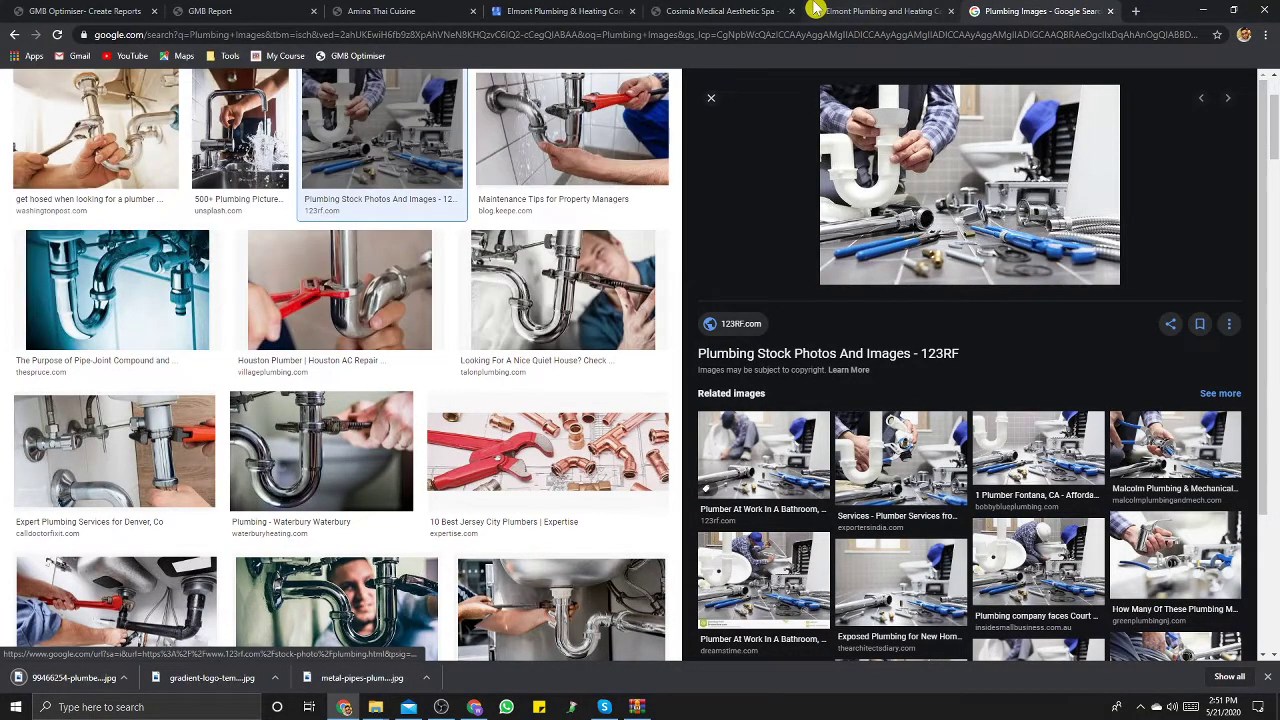
pyautogui.click(880, 11)
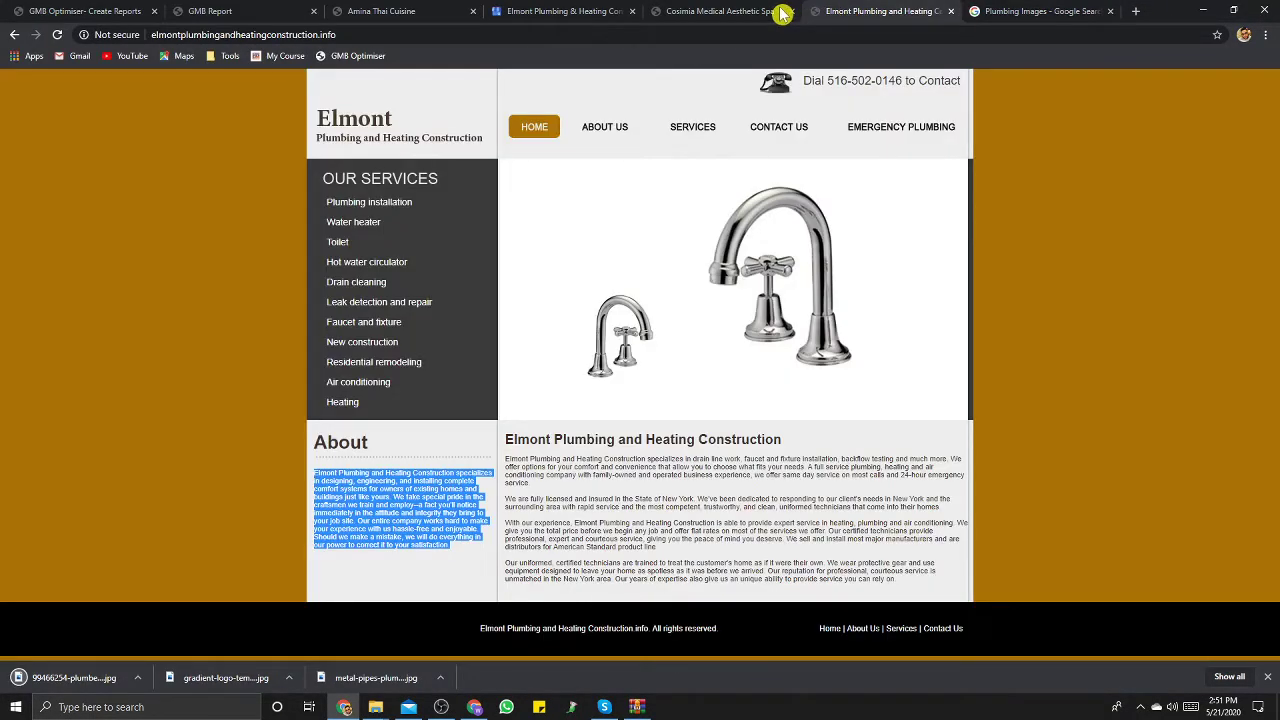
pyautogui.click(705, 12)
pyautogui.click(583, 11)
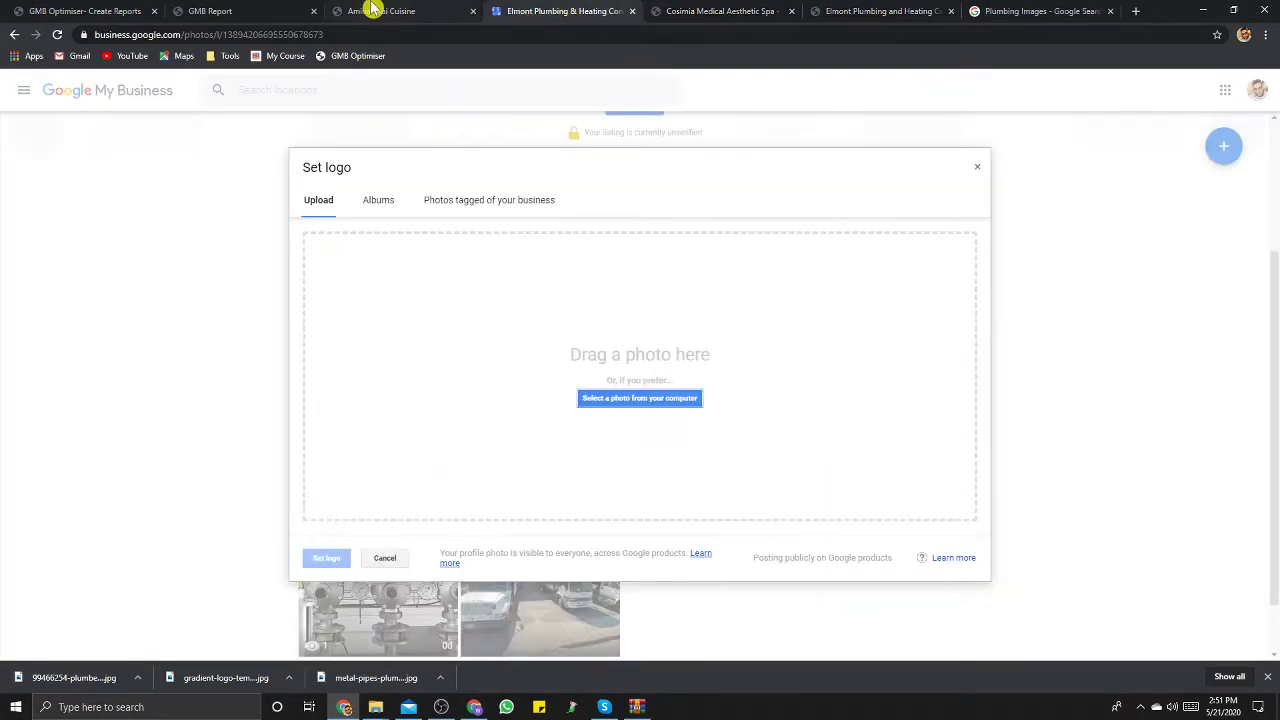
pyautogui.click(385, 12)
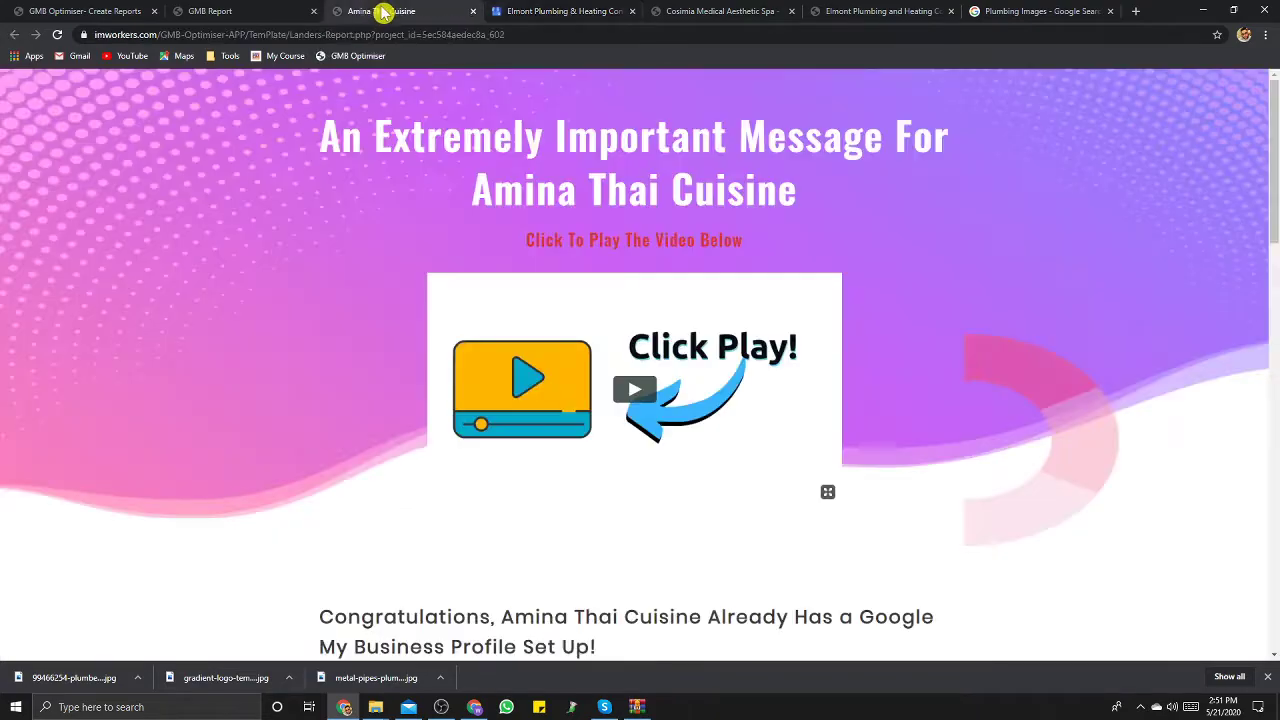
pyautogui.click(238, 15)
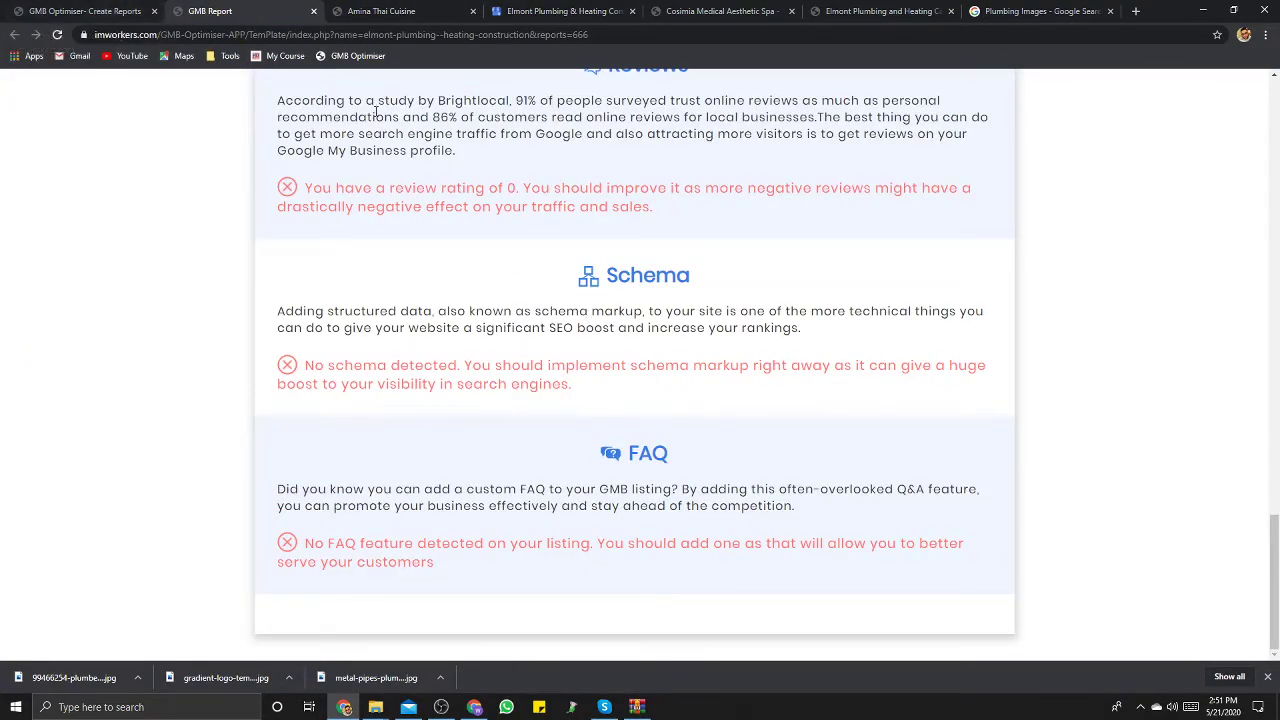
pyautogui.click(95, 12)
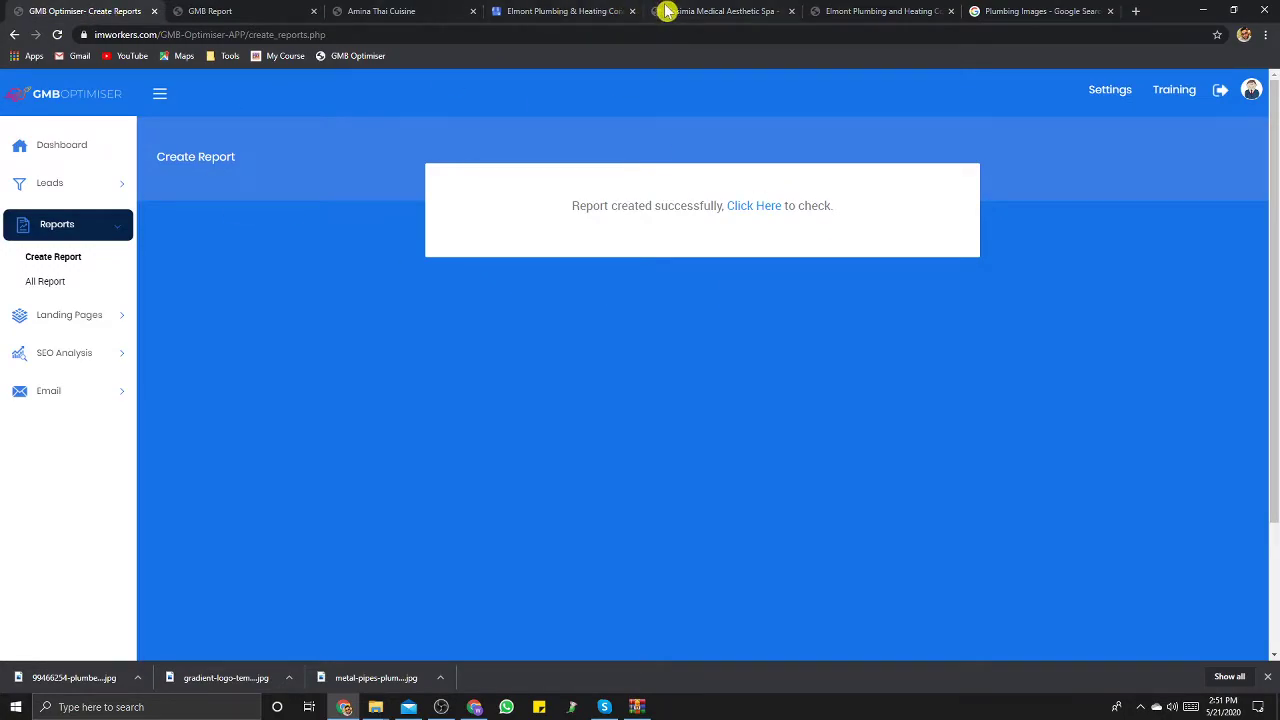
pyautogui.click(1008, 11)
# Step: Close the Elmont Plumbing website and plumbing image search tabs and return to the Google My Business logo upload
pyautogui.click(925, 12)
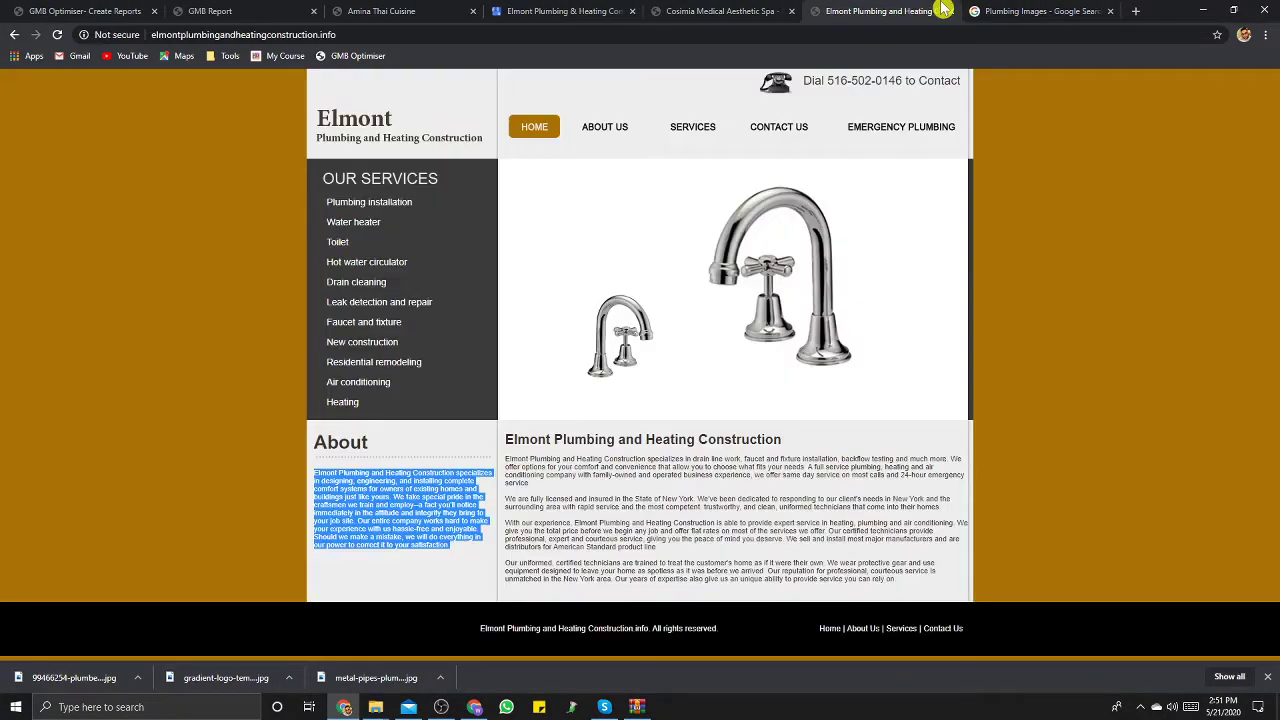
pyautogui.click(949, 12)
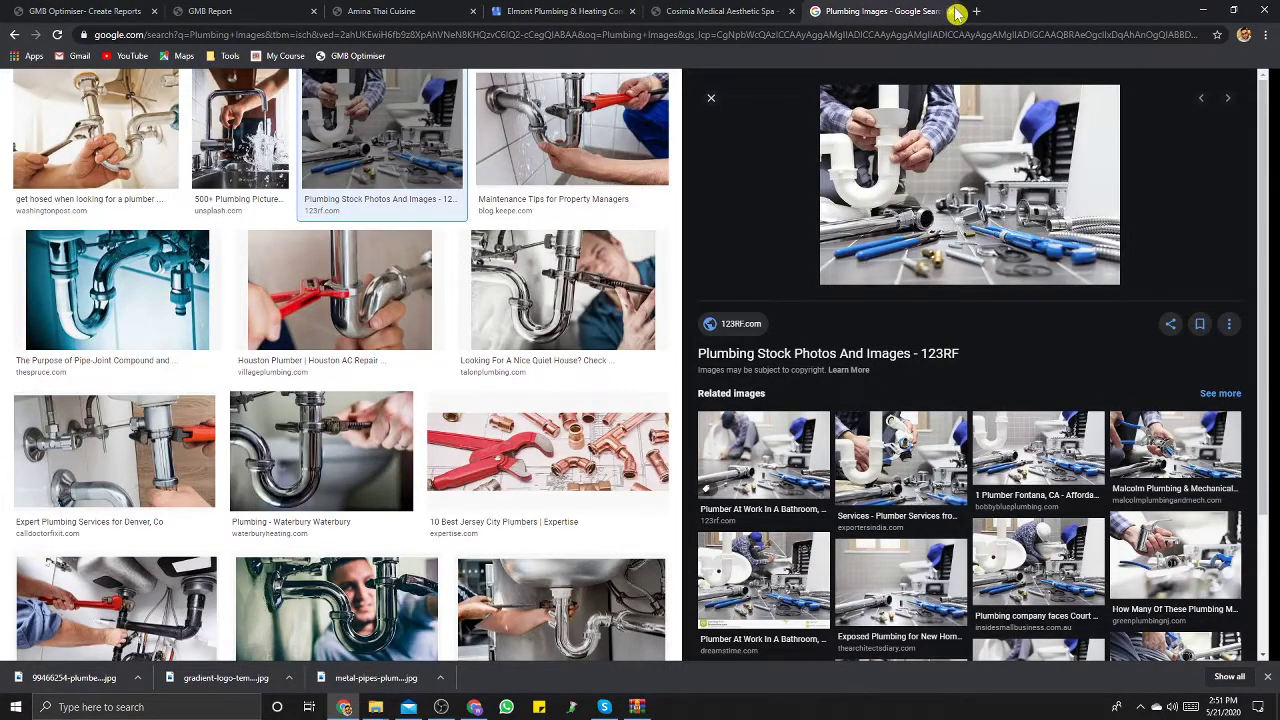
pyautogui.click(952, 12)
pyautogui.click(545, 12)
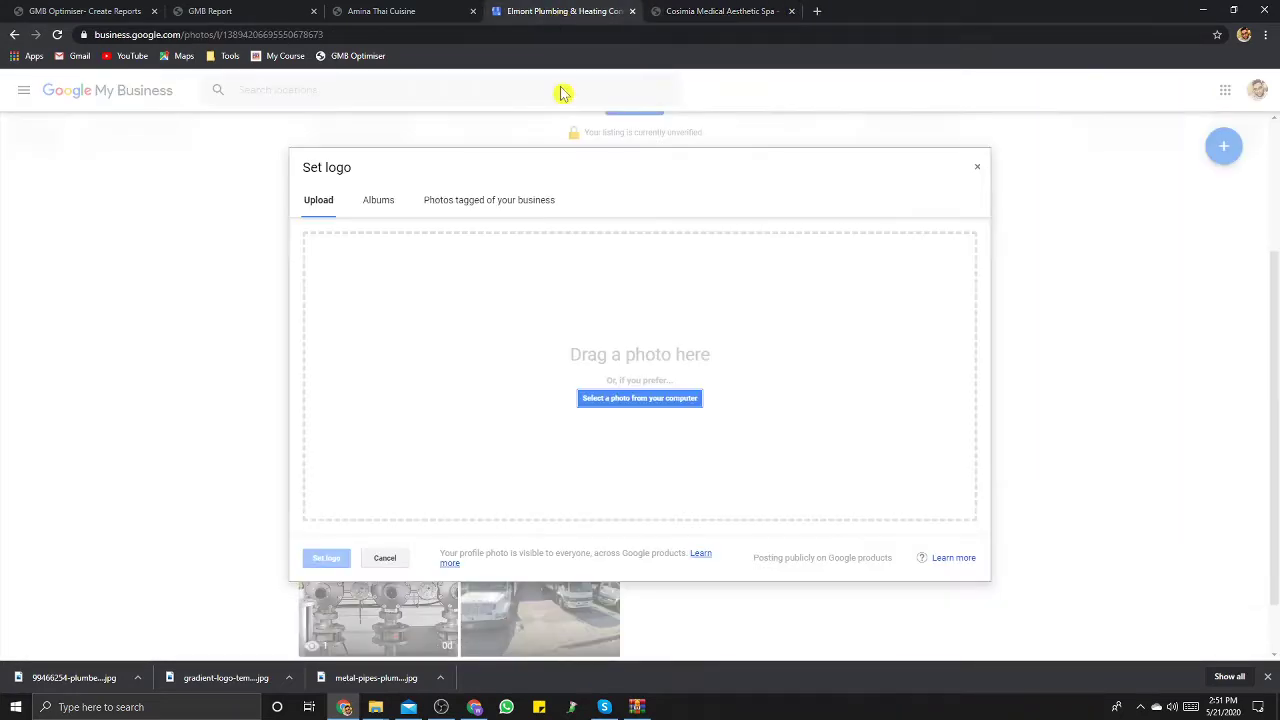
pyautogui.click(630, 400)
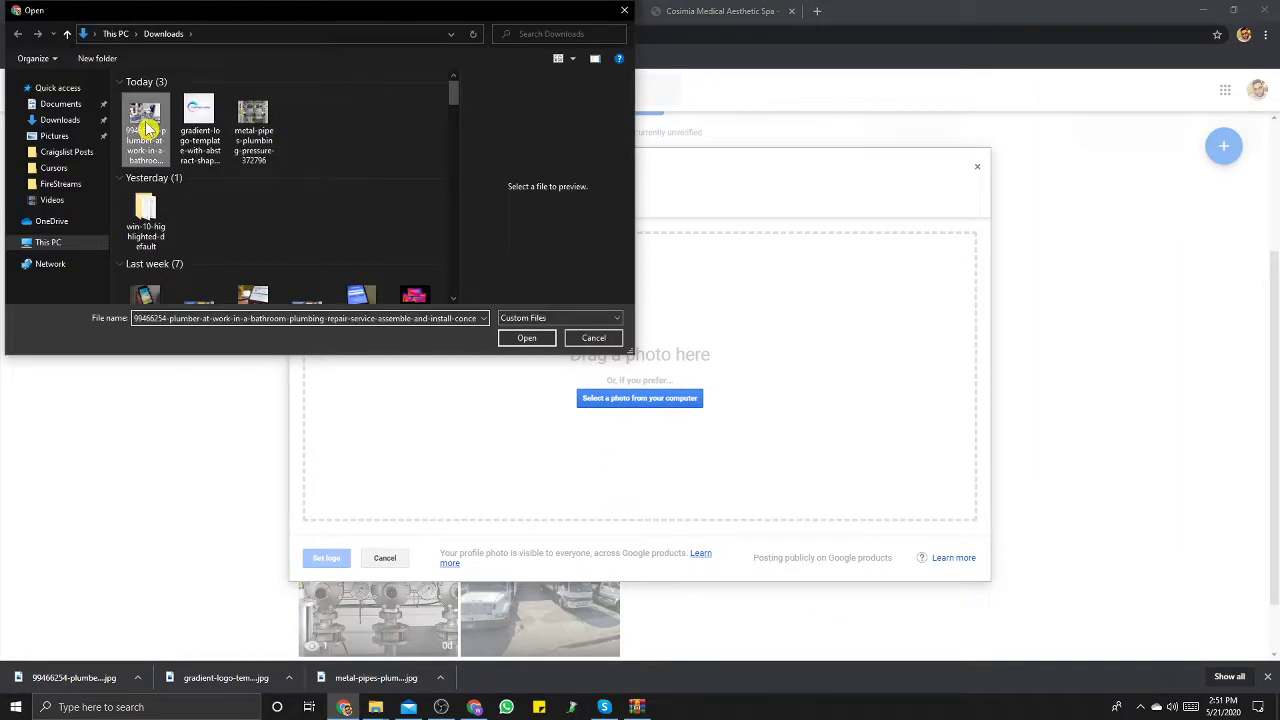
pyautogui.click(140, 125)
pyautogui.click(521, 339)
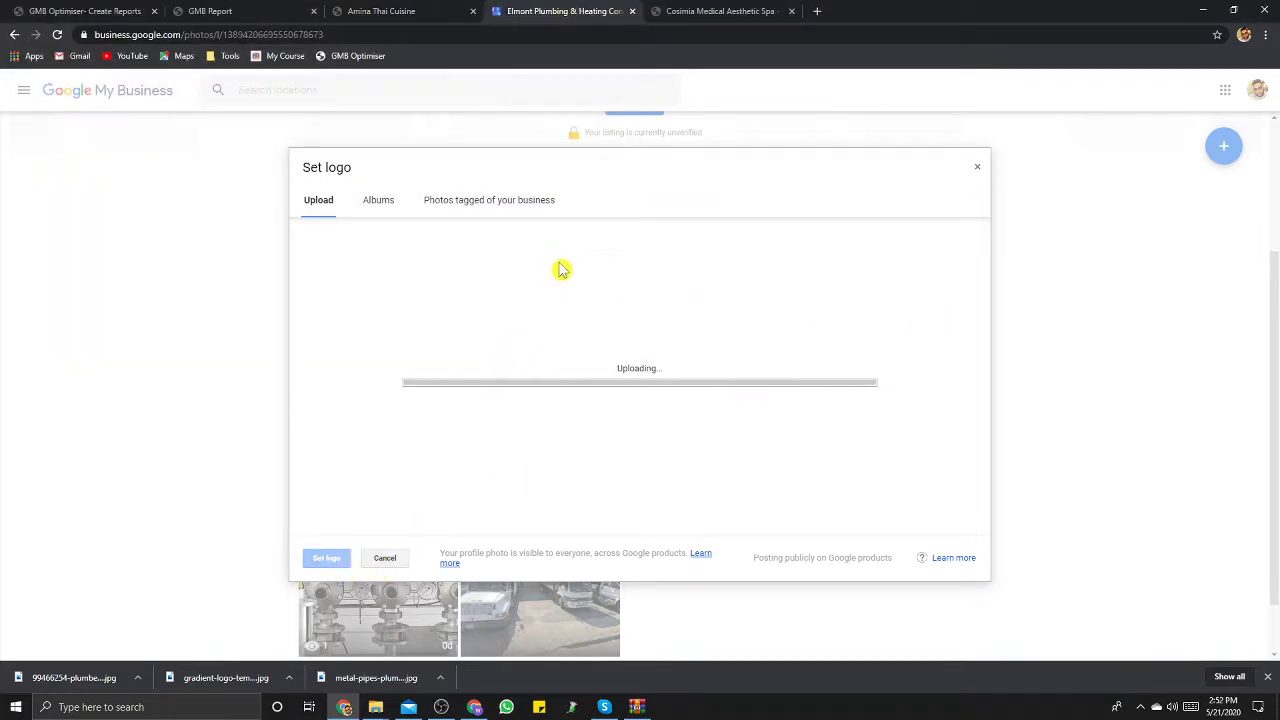
pyautogui.click(977, 167)
# Step: Set the gradient "COMPANY NAME" logo from Downloads as the listing's logo, enlarging the crop to include the full company name
pyautogui.click(352, 458)
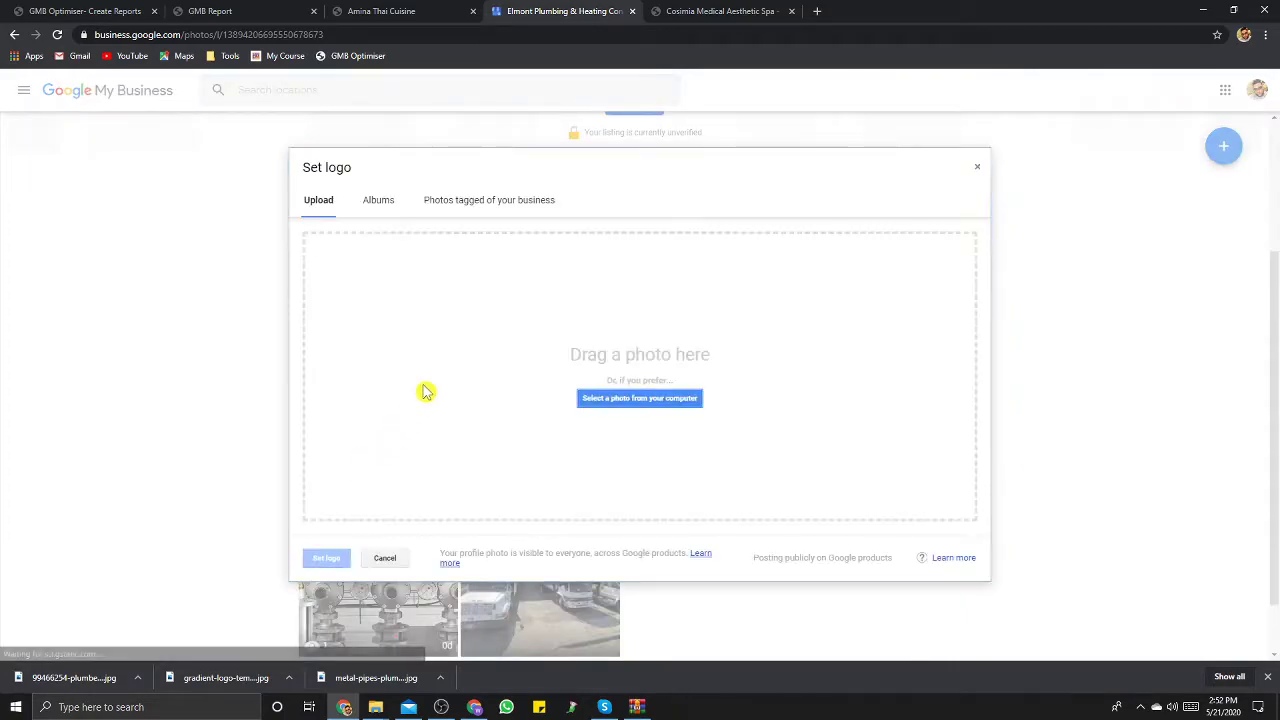
pyautogui.click(628, 405)
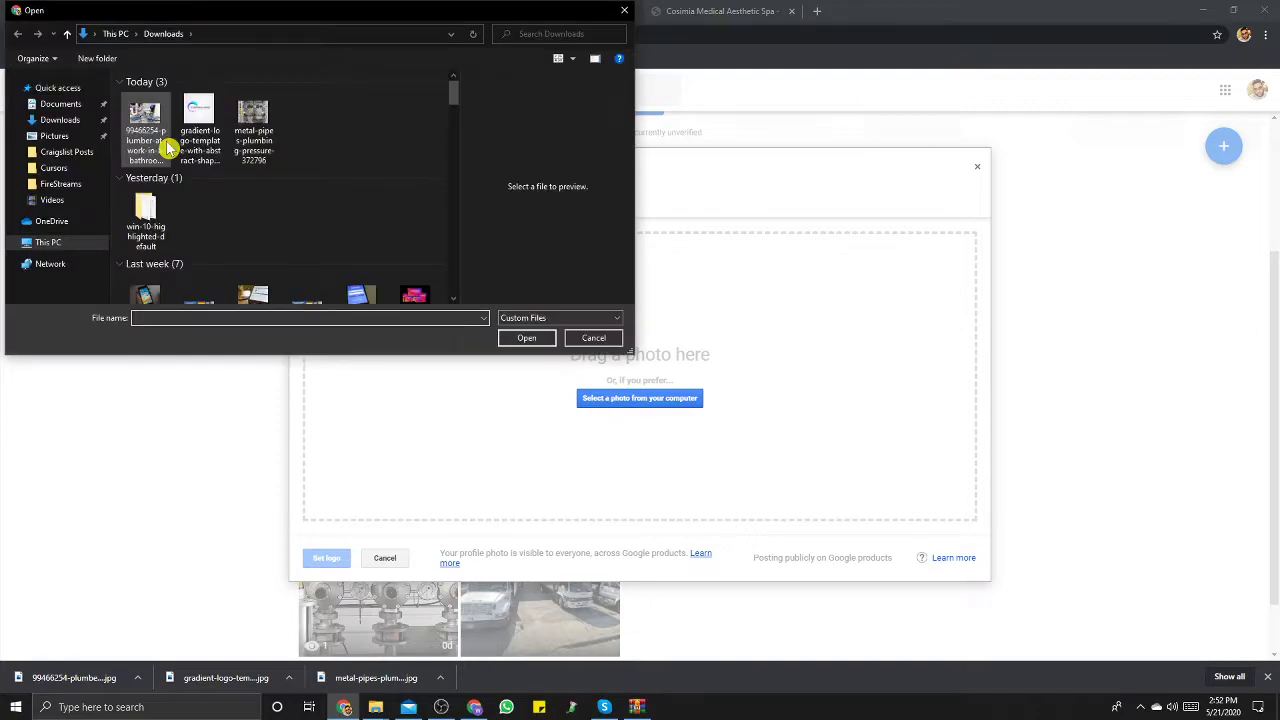
pyautogui.click(190, 122)
pyautogui.click(522, 335)
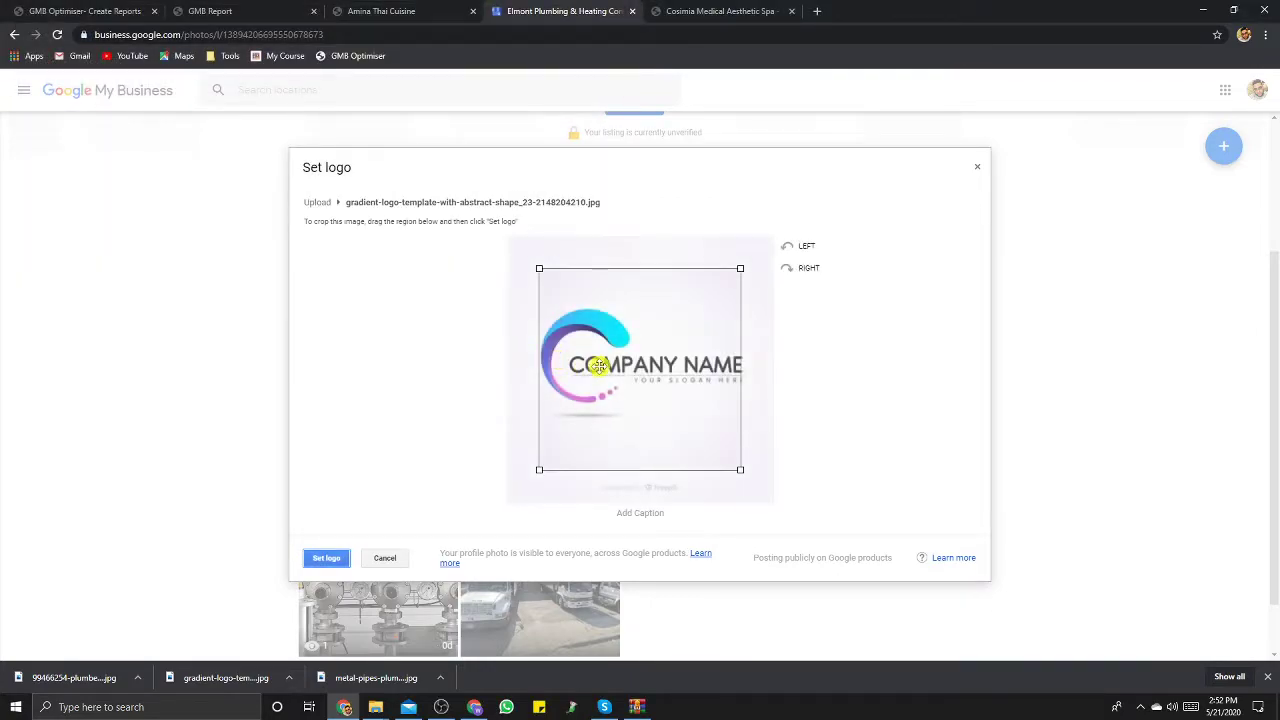
pyautogui.moveTo(748, 478); pyautogui.dragTo(756, 480)
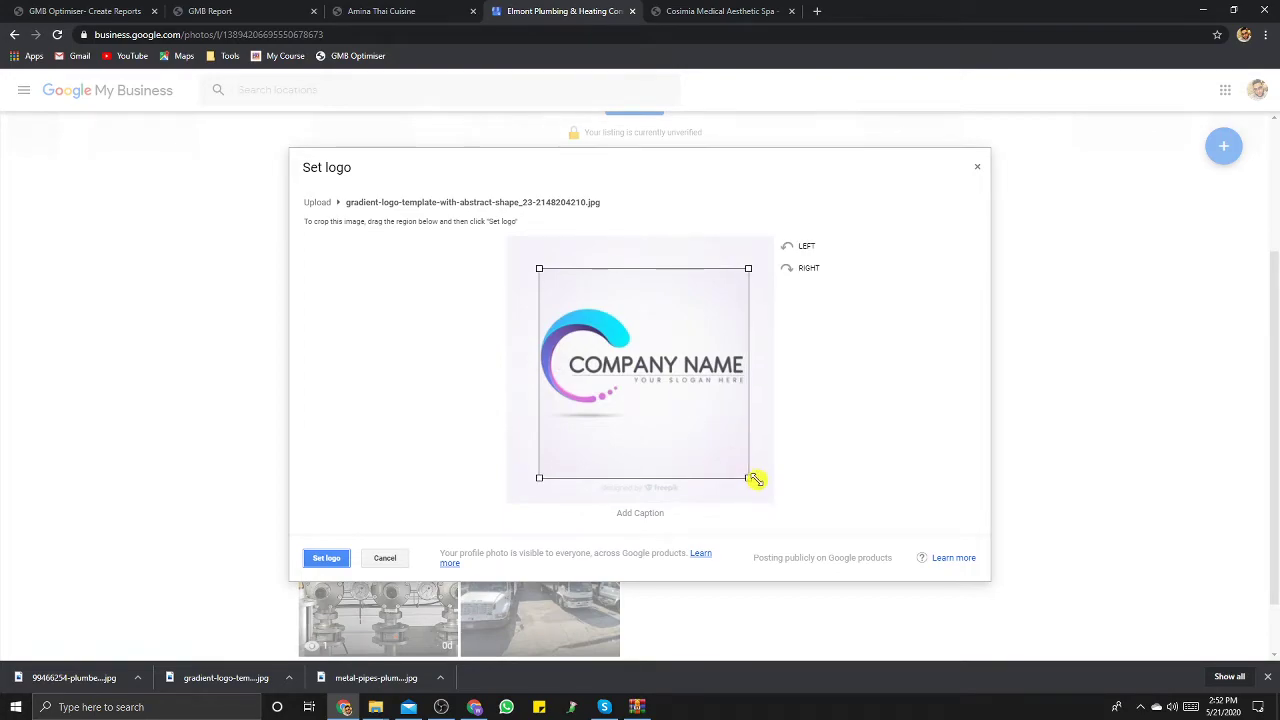
pyautogui.click(320, 562)
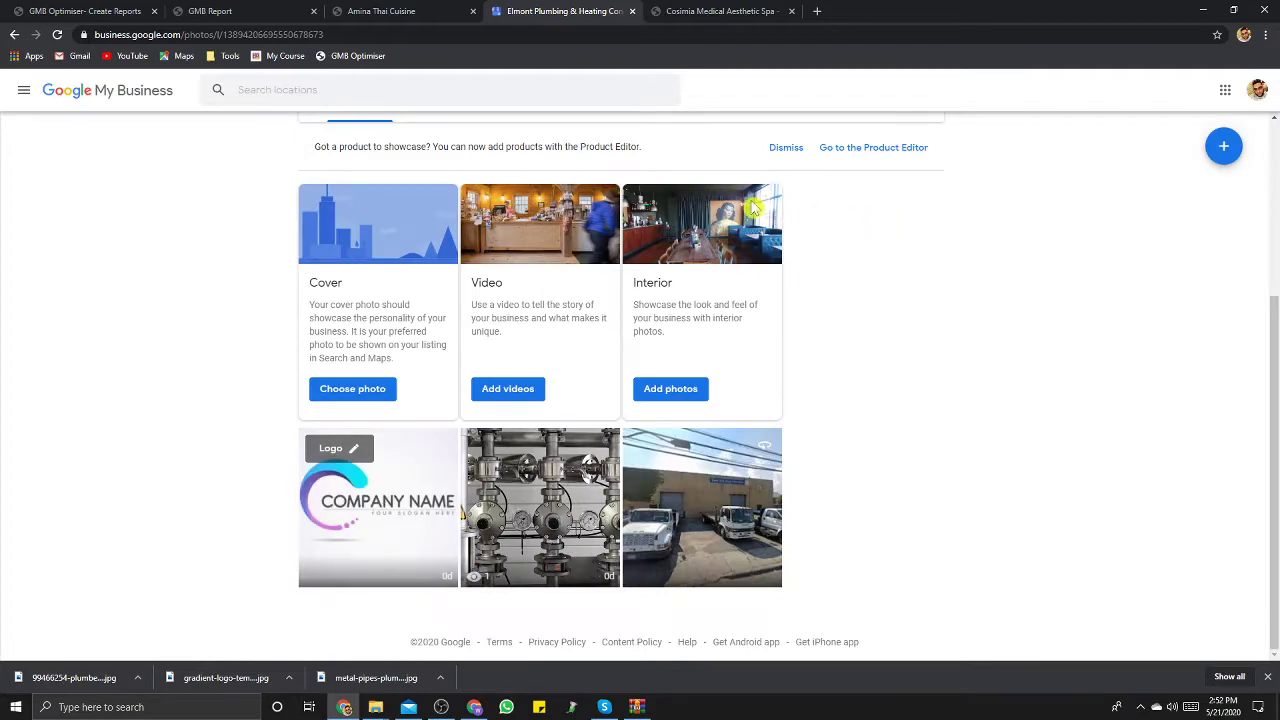
# Step: Set the plumber-at-work bathroom photo from Downloads as the listing's cover photo
pyautogui.click(357, 390)
pyautogui.click(669, 382)
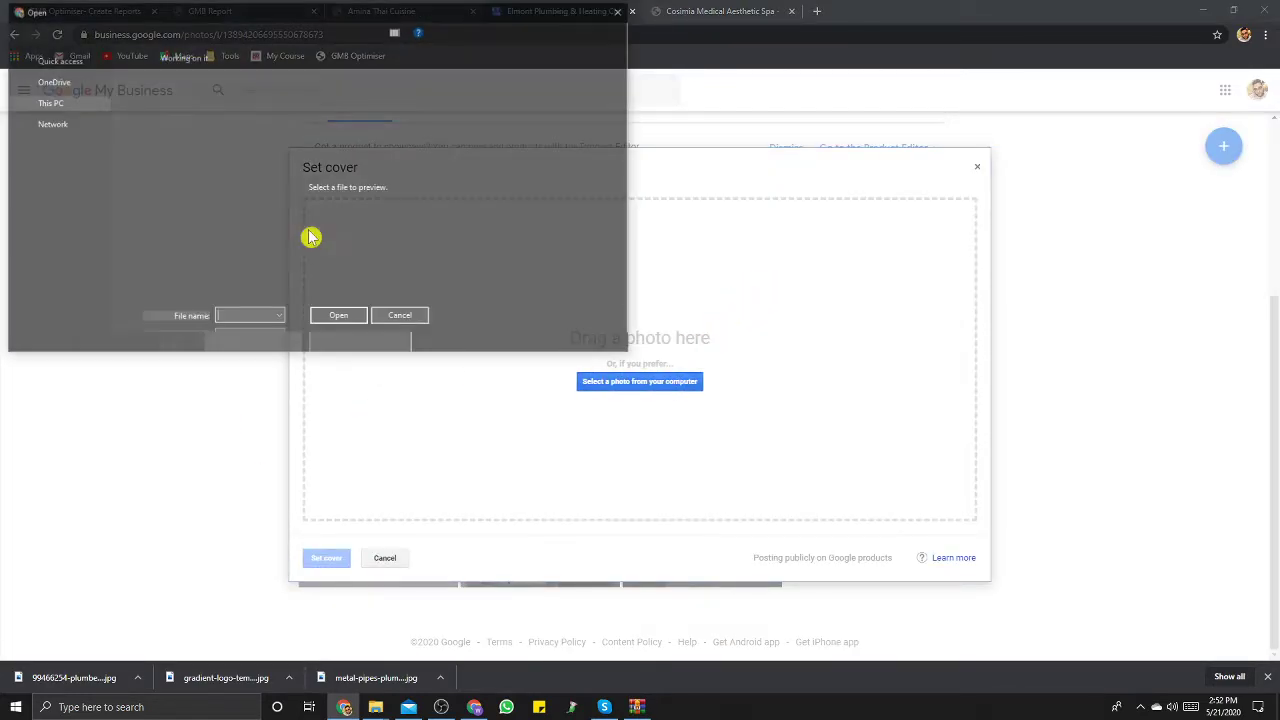
pyautogui.click(145, 125)
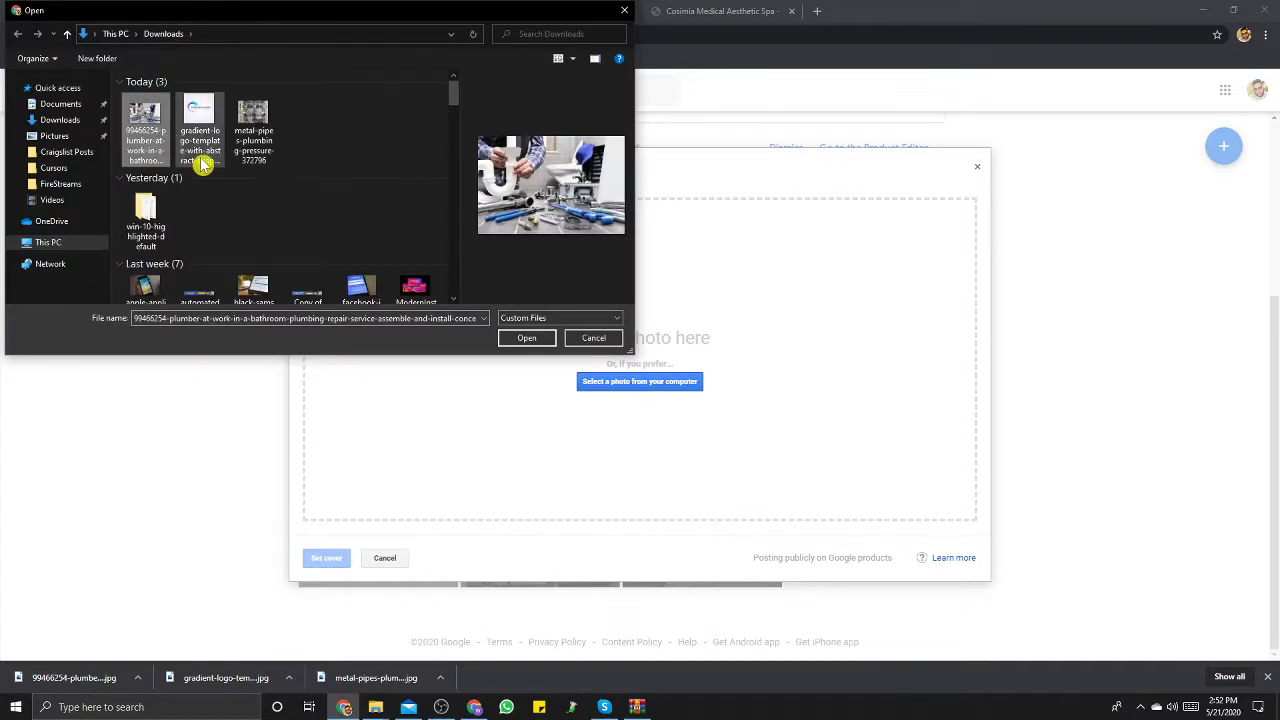
pyautogui.click(527, 339)
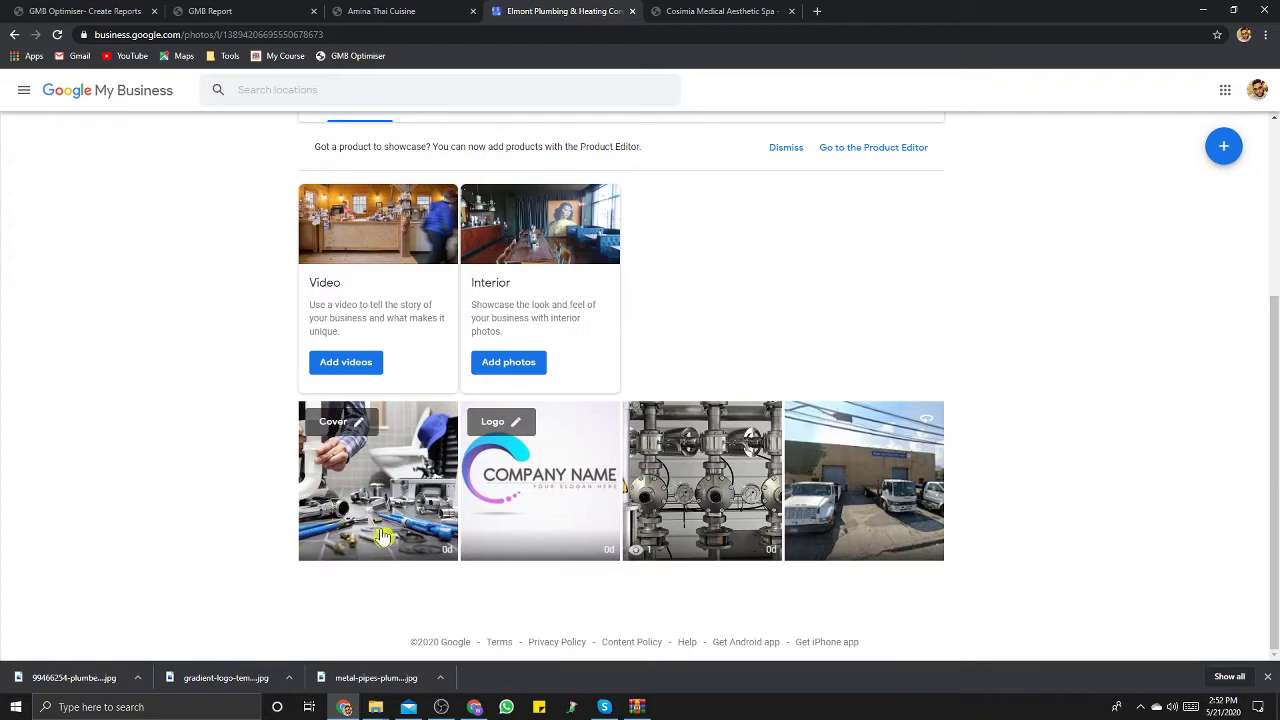
pyautogui.scroll(3, 785, 326)
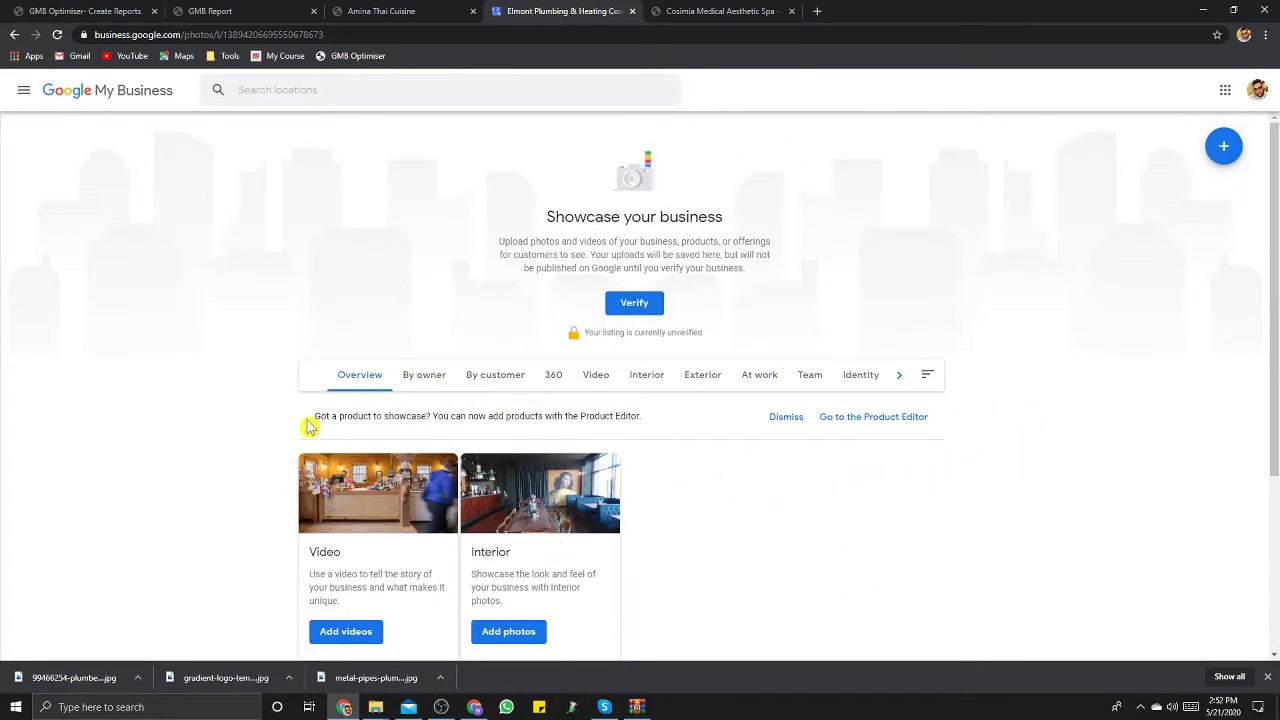
pyautogui.scroll(-1, 735, 554)
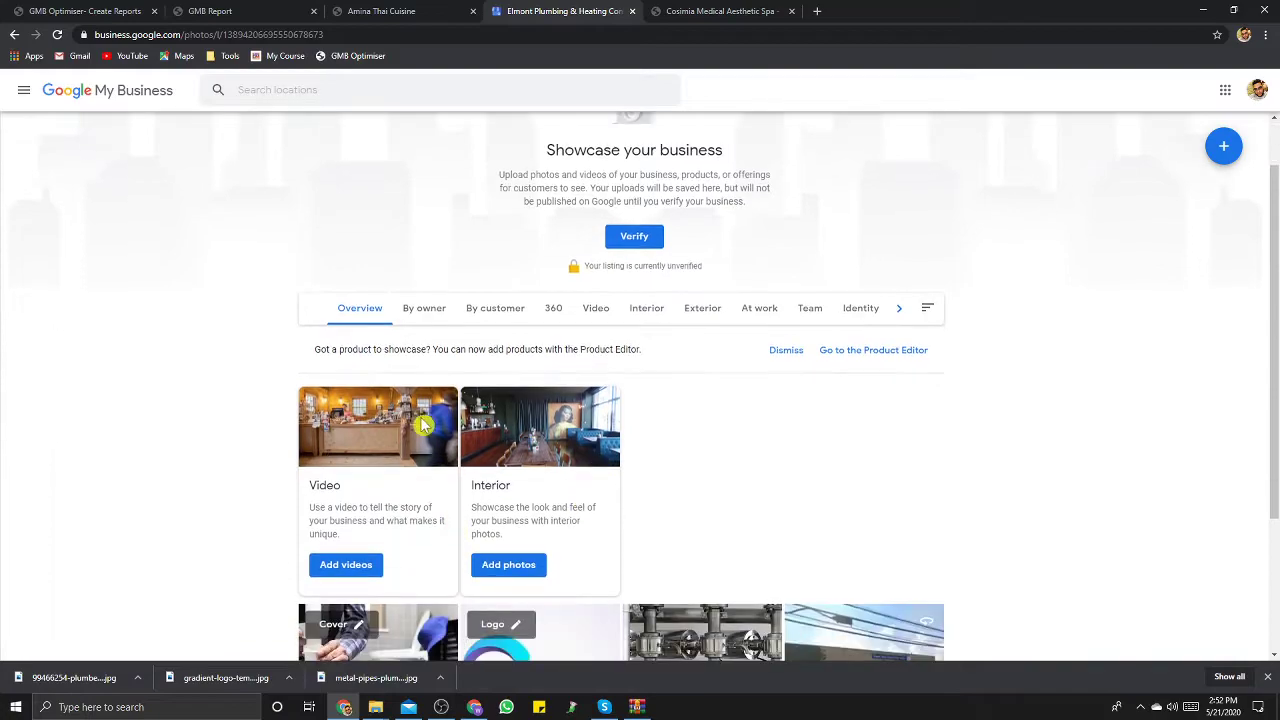
# Step: In GMB Optimiser, create a landing page for the first Elmont Plumbing & Heating Construction entry in the Elmont Plumbers project
pyautogui.click(260, 12)
pyautogui.click(95, 11)
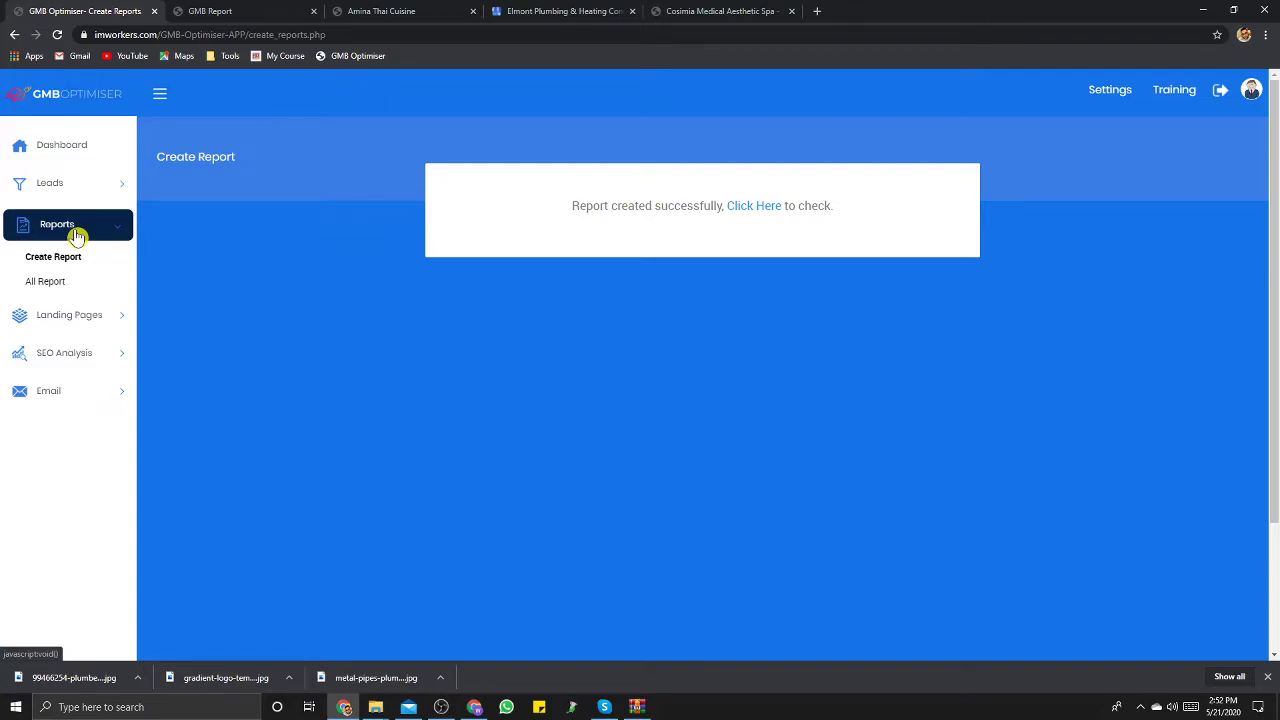
pyautogui.click(95, 317)
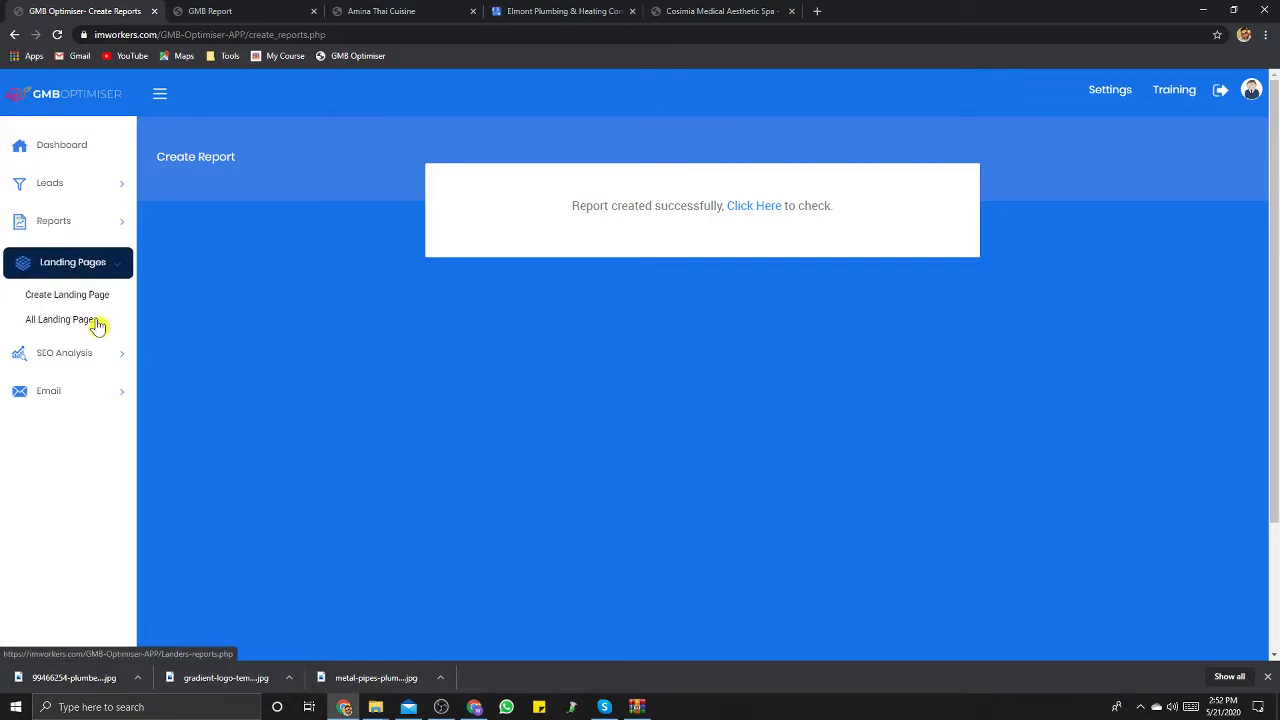
pyautogui.click(95, 297)
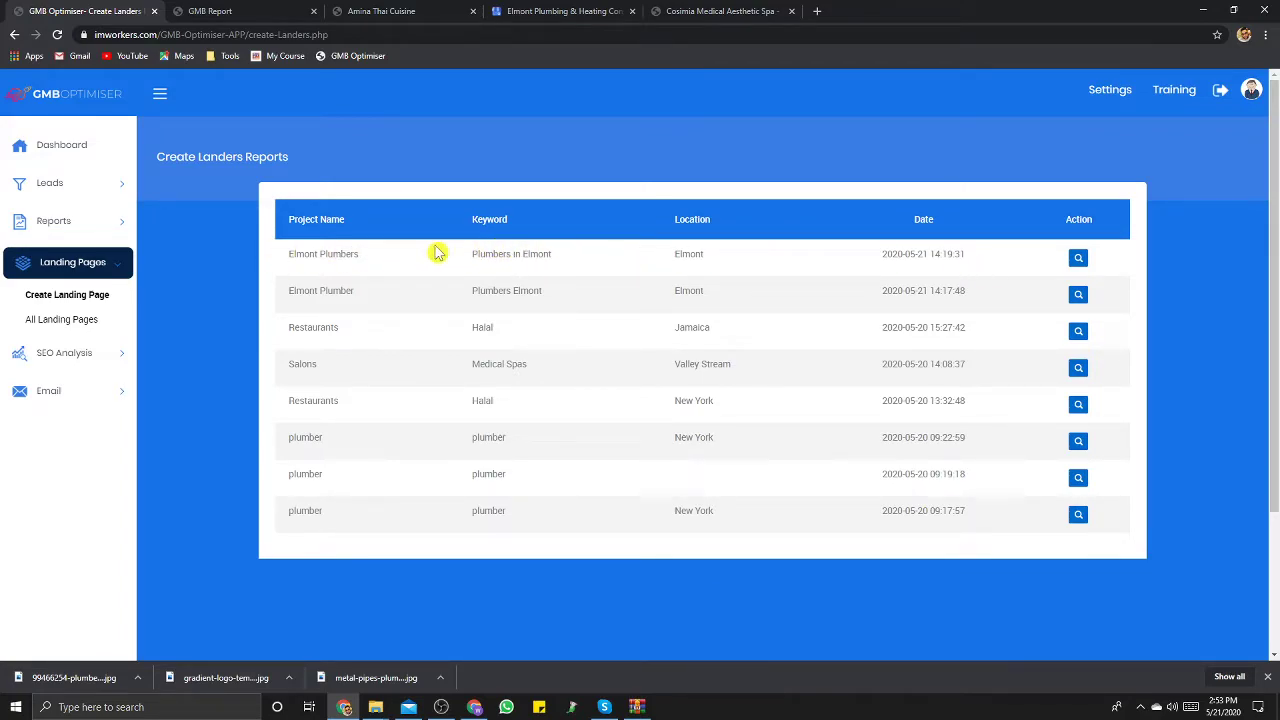
pyautogui.click(1078, 257)
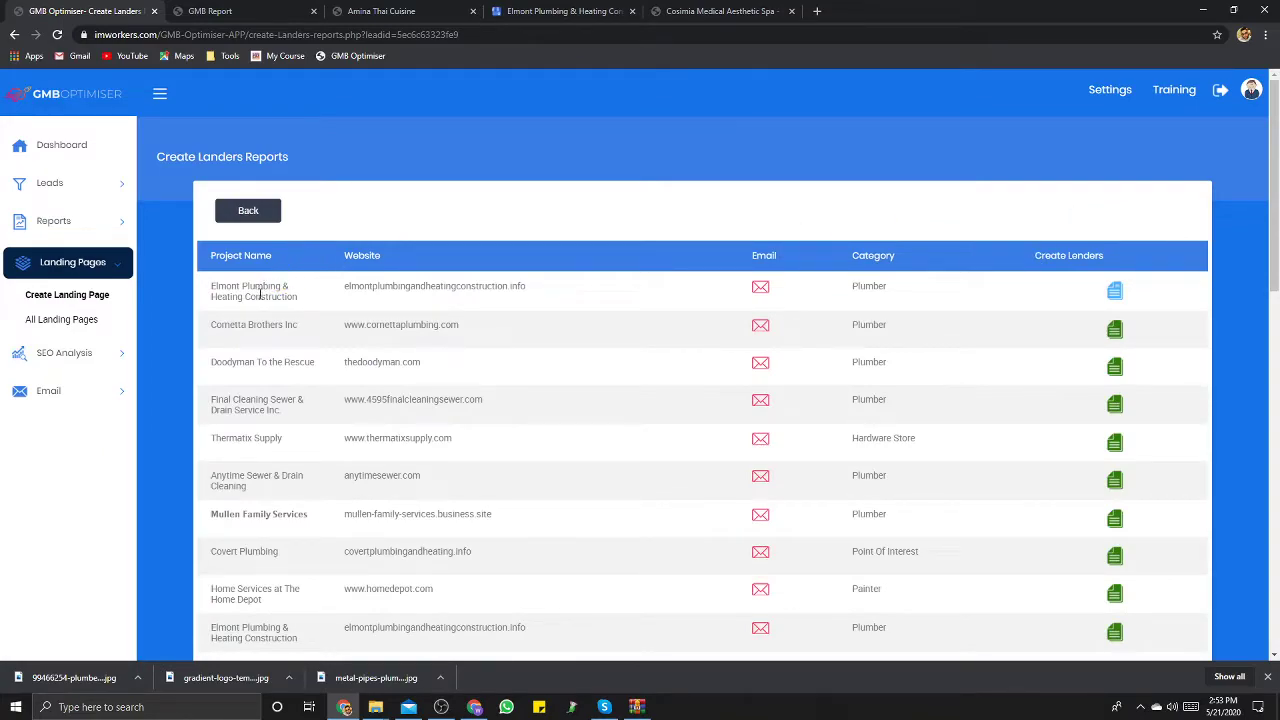
pyautogui.click(1115, 291)
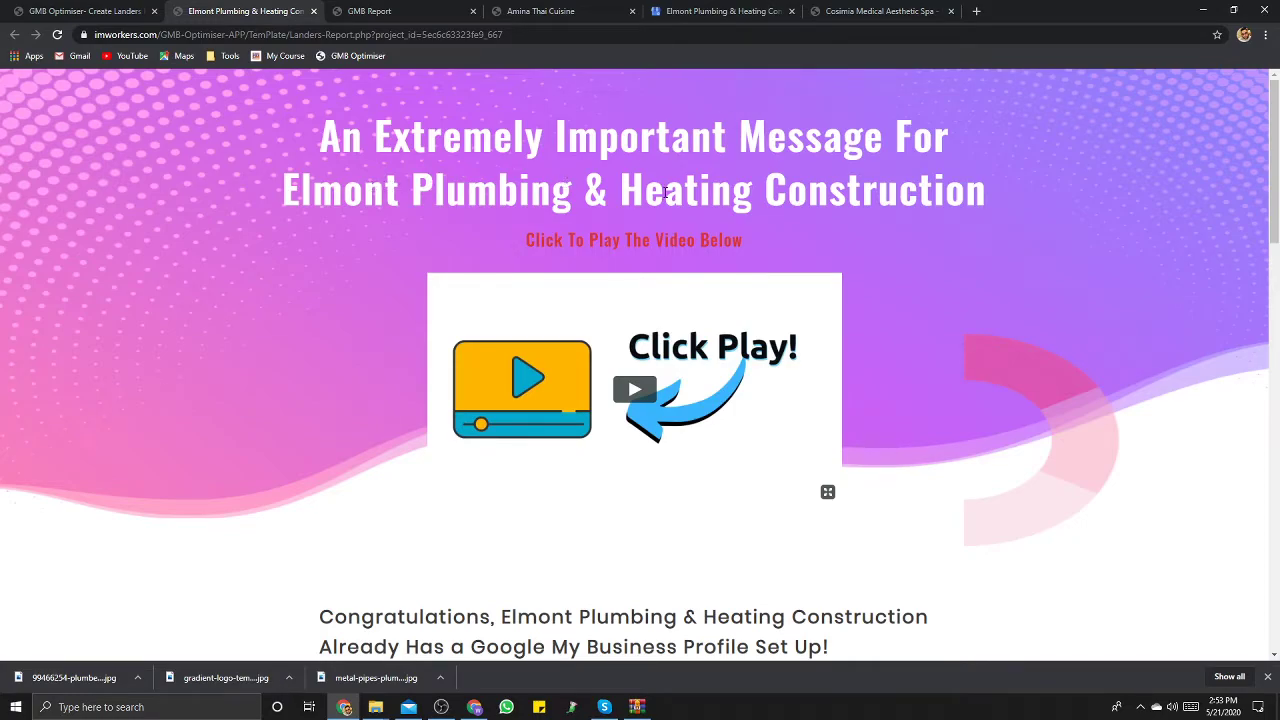
# Step: Play the intro video on the Elmont Plumbing & Heating Construction landing page and review the message below it
pyautogui.click(636, 385)
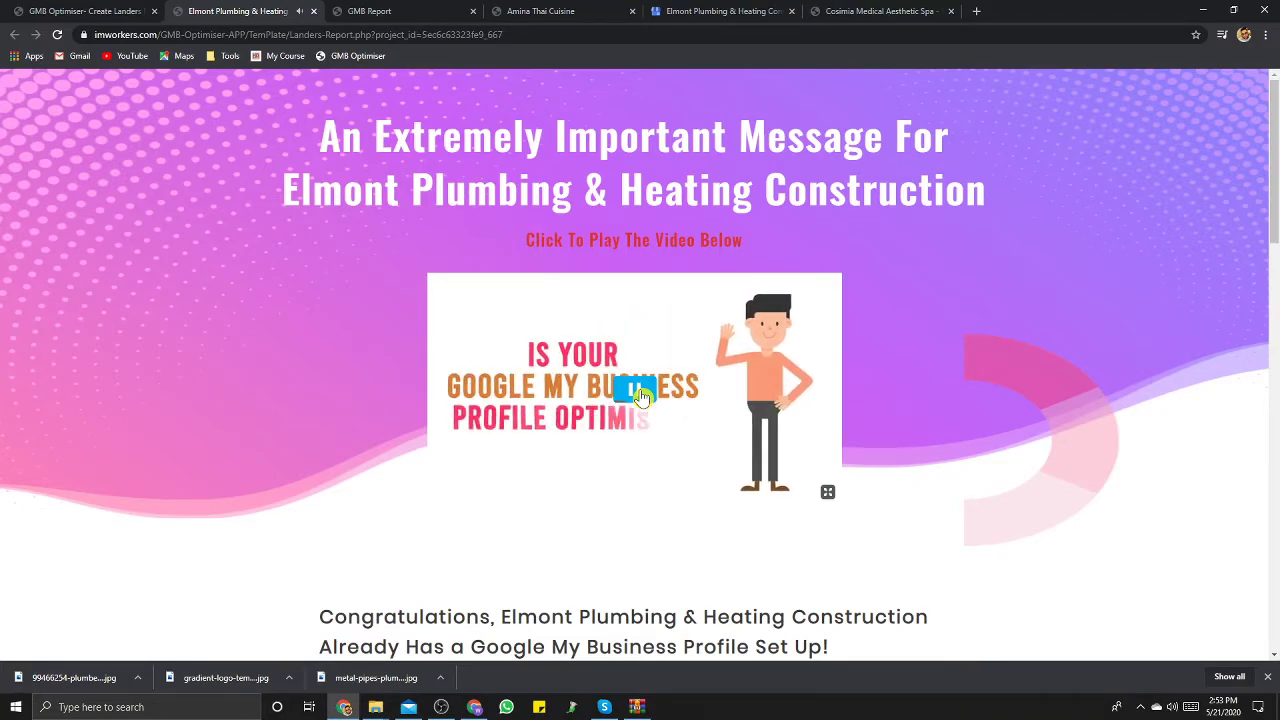
pyautogui.scroll(-5, 638, 395)
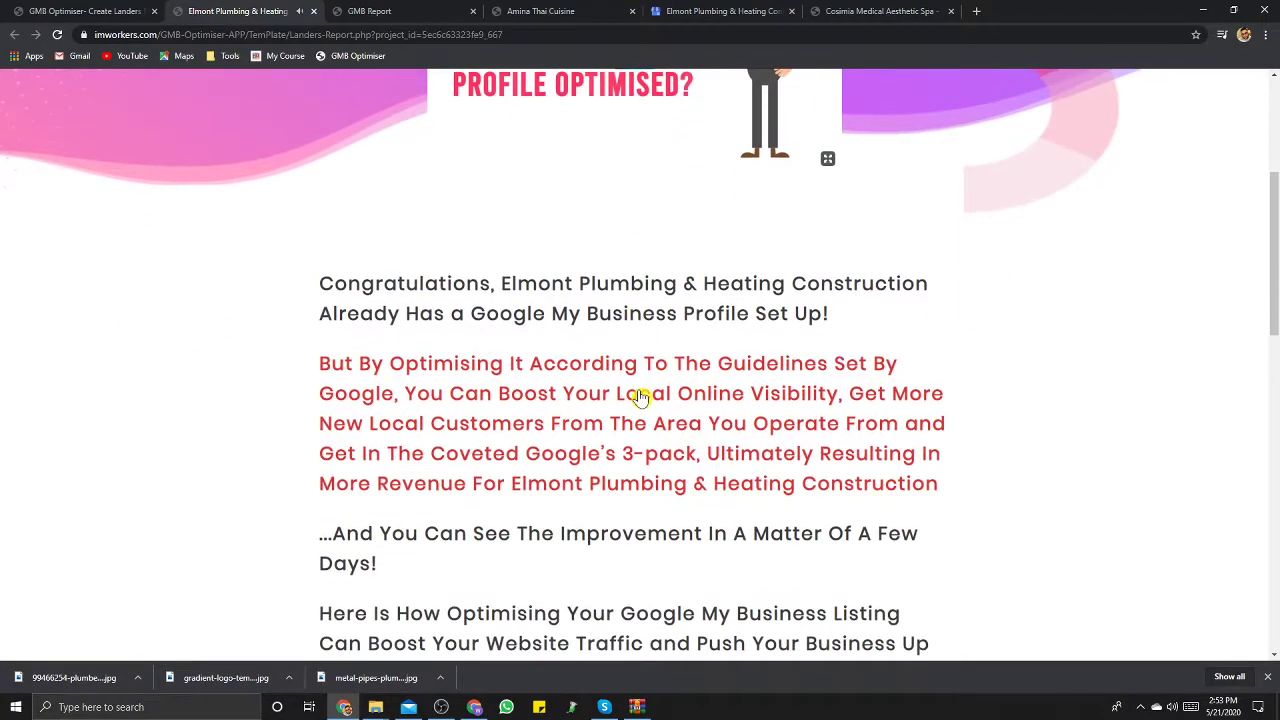
pyautogui.scroll(1, 641, 398)
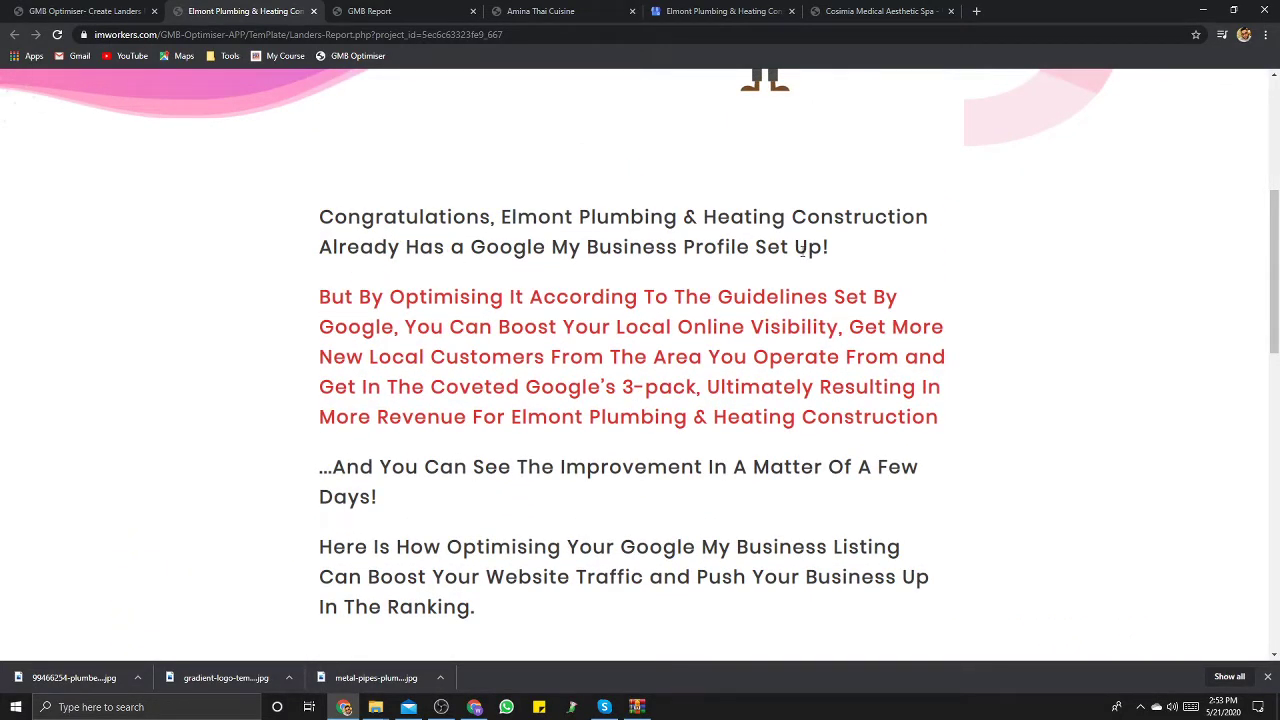
# Step: Review the rest of the Elmont Plumbing & Heating Construction landing page, down to the contact details in its footer
pyautogui.scroll(-1, 530, 270)
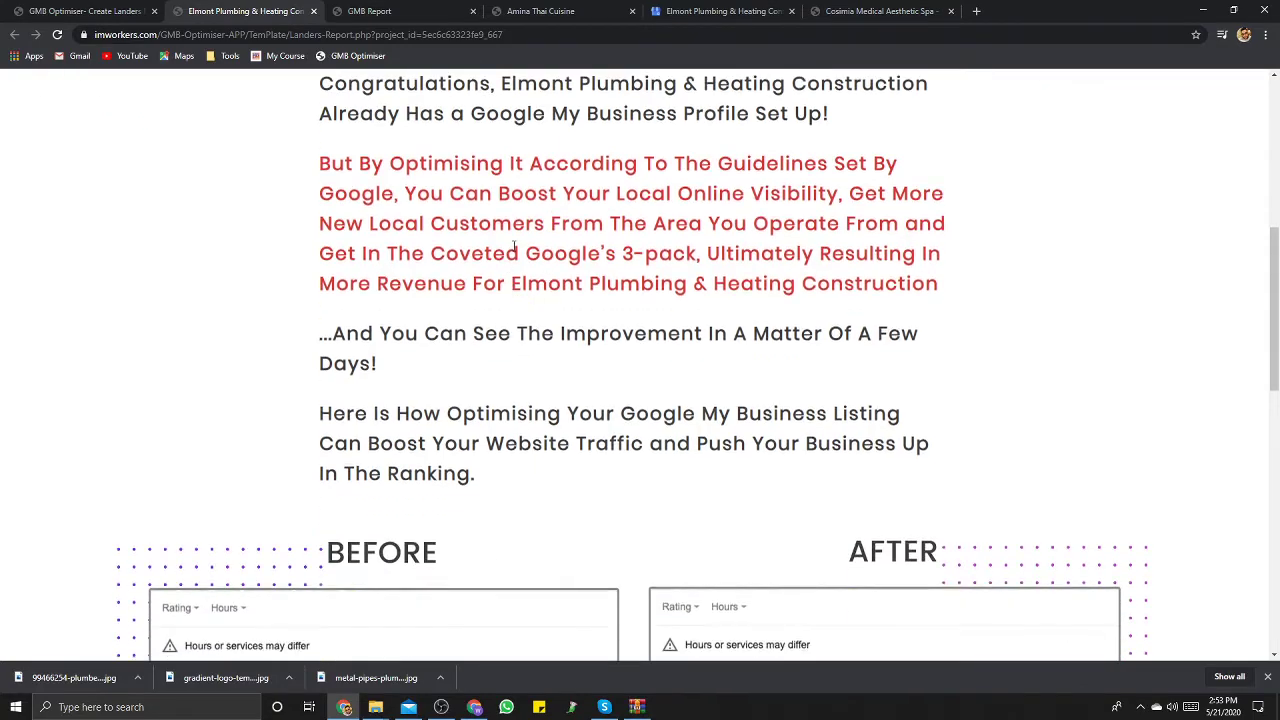
pyautogui.scroll(-10, 633, 365)
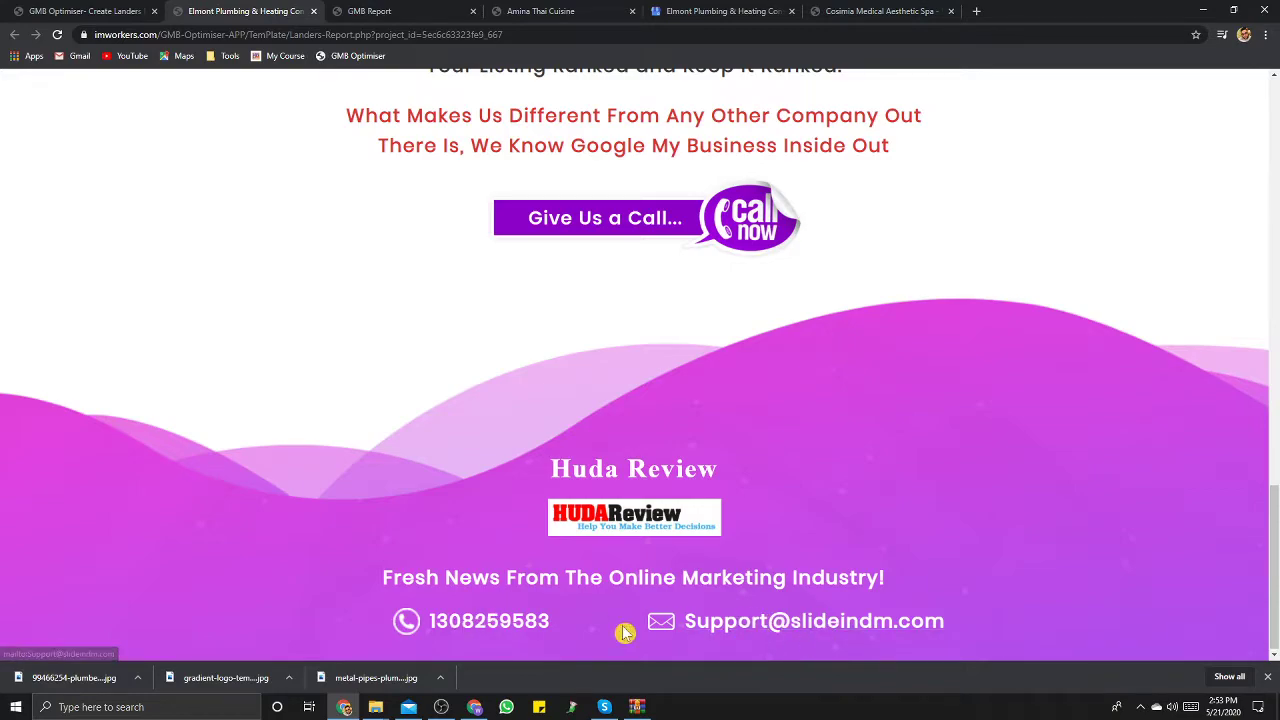
# Step: Open the form for creating a new SEO analysis in GMB Optimiser
pyautogui.click(100, 11)
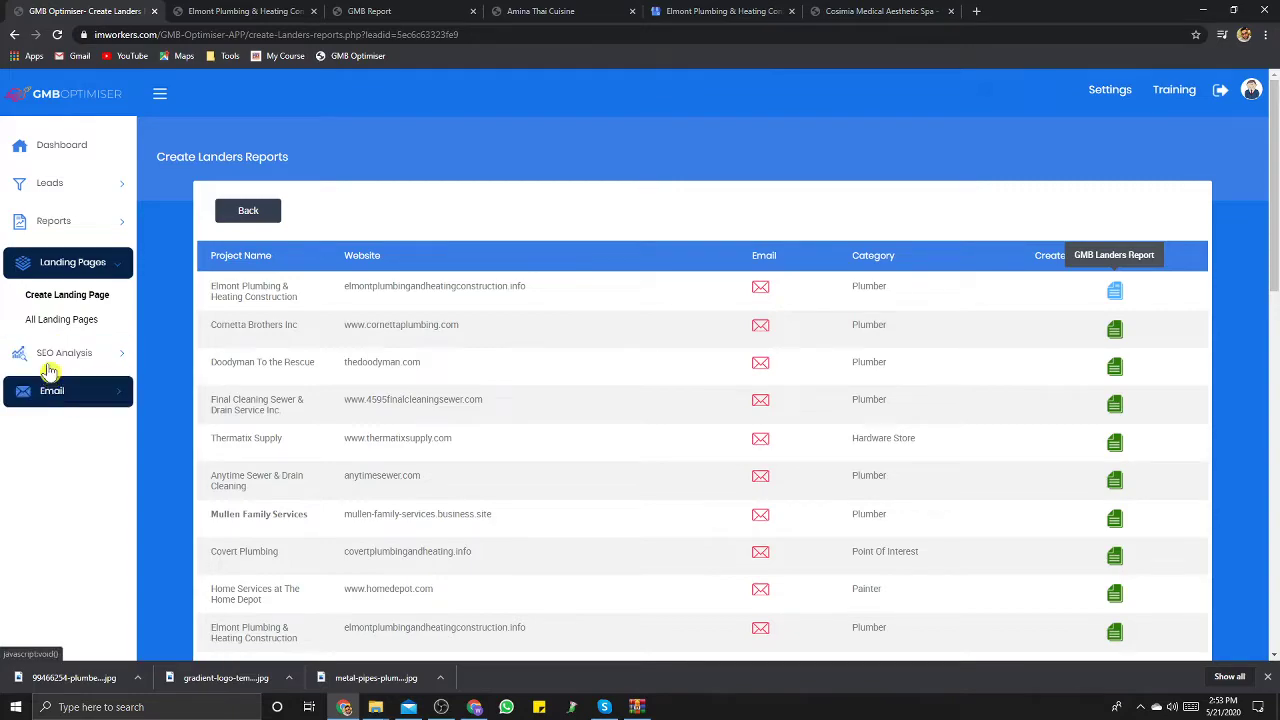
pyautogui.click(85, 355)
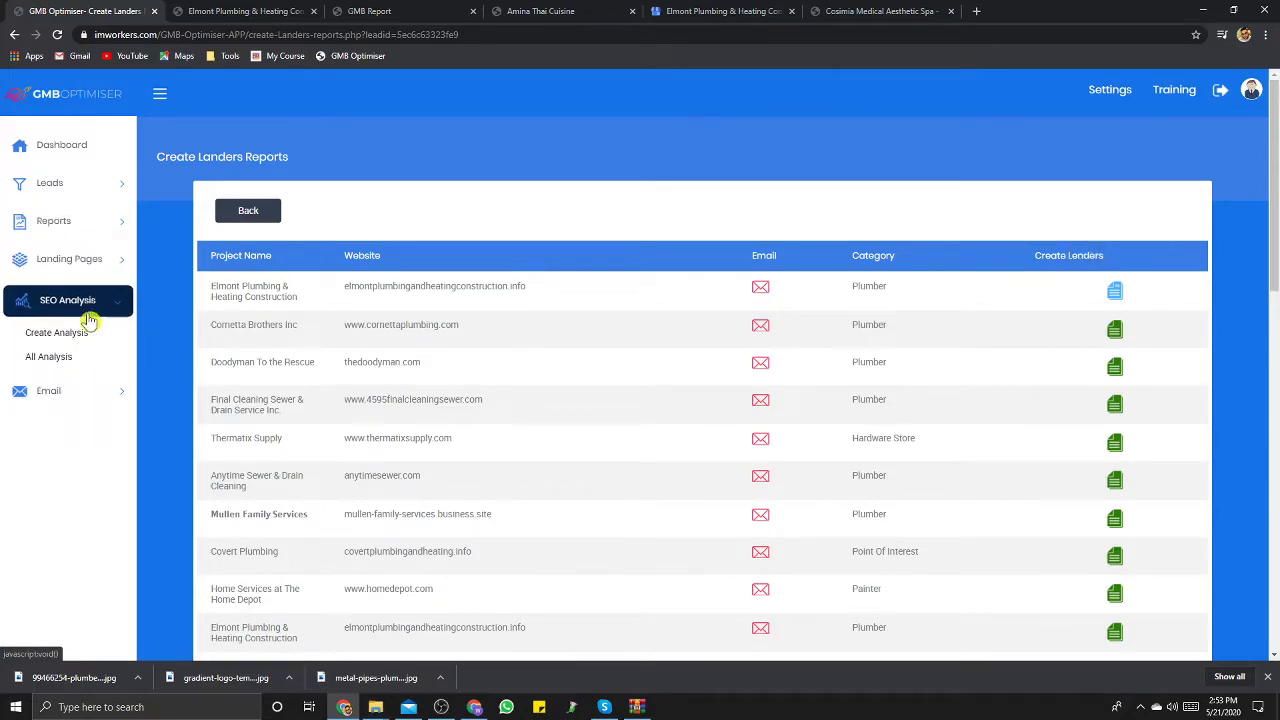
pyautogui.click(72, 336)
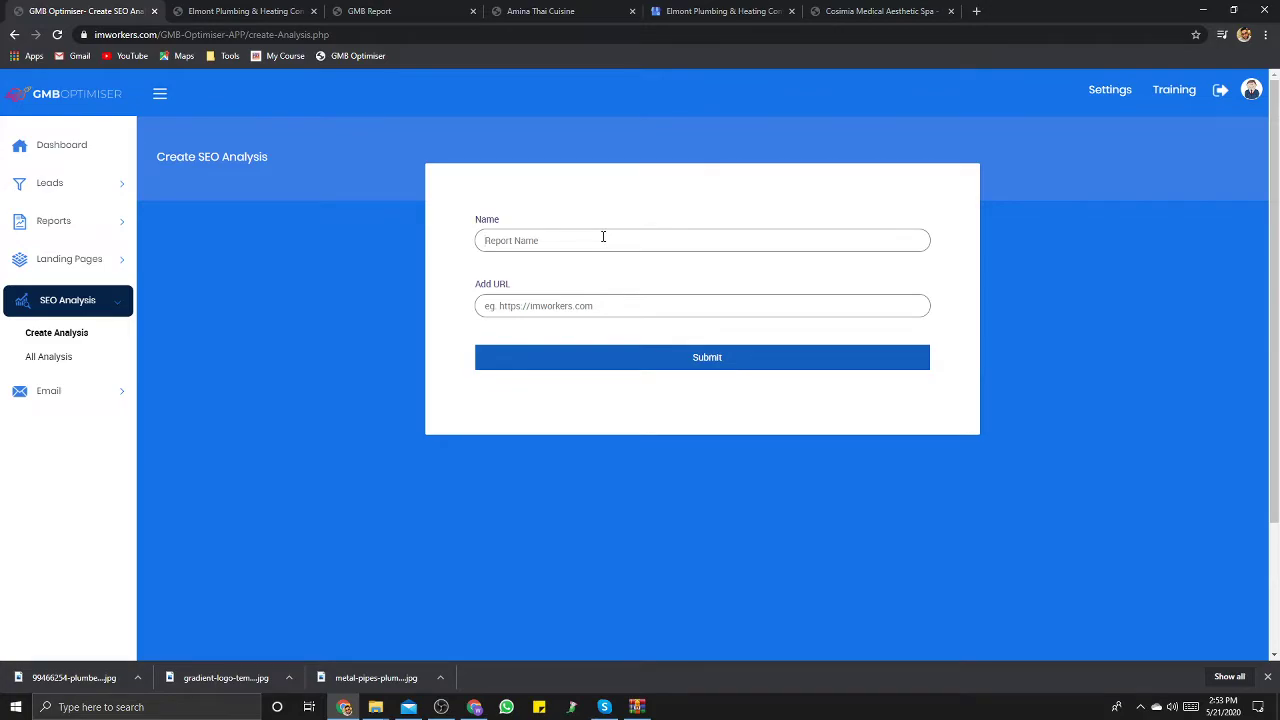
# Step: Look through the other open pages, including the Elmont landing page and GMB report, and close the Amina Thai Cuisine landing page
pyautogui.click(672, 12)
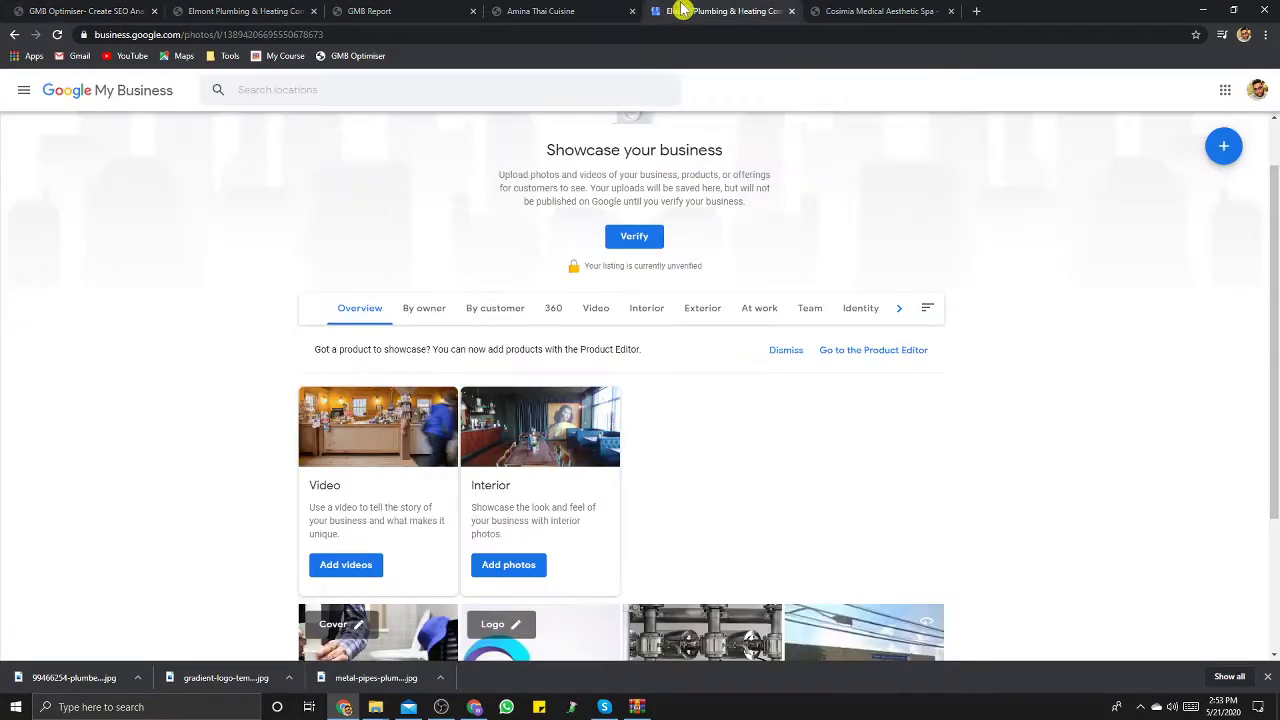
pyautogui.click(840, 14)
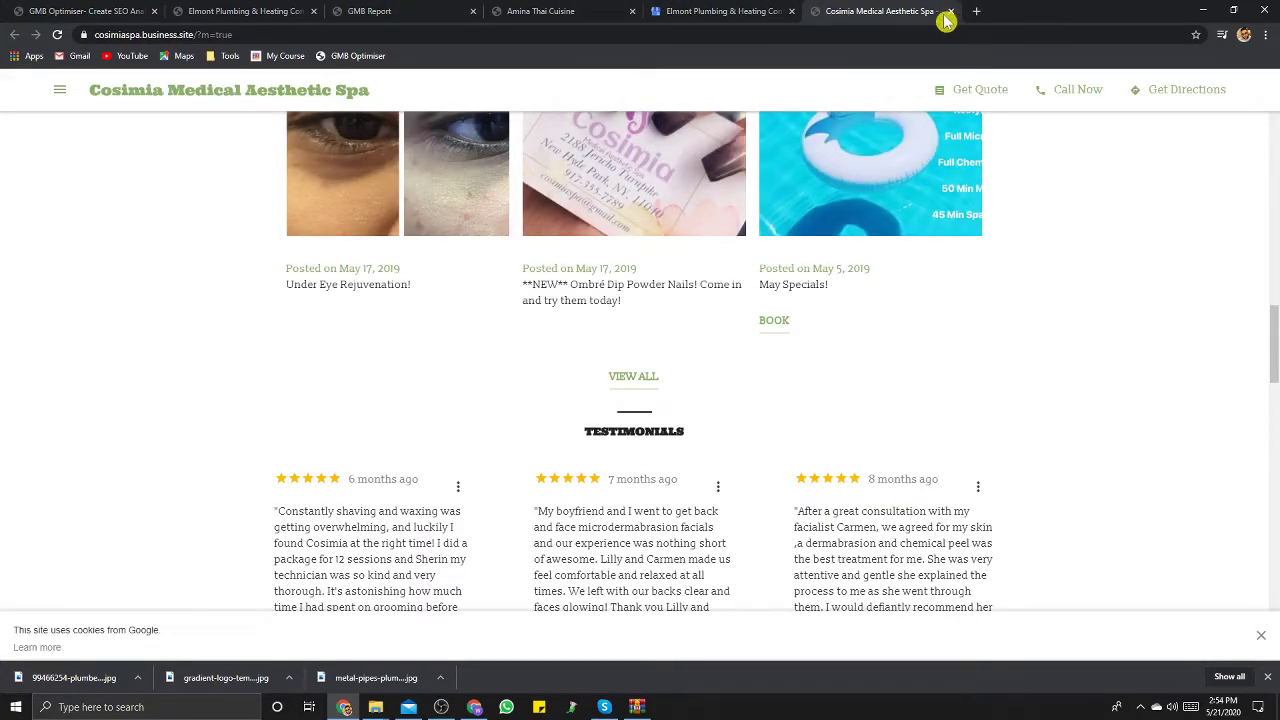
pyautogui.click(263, 14)
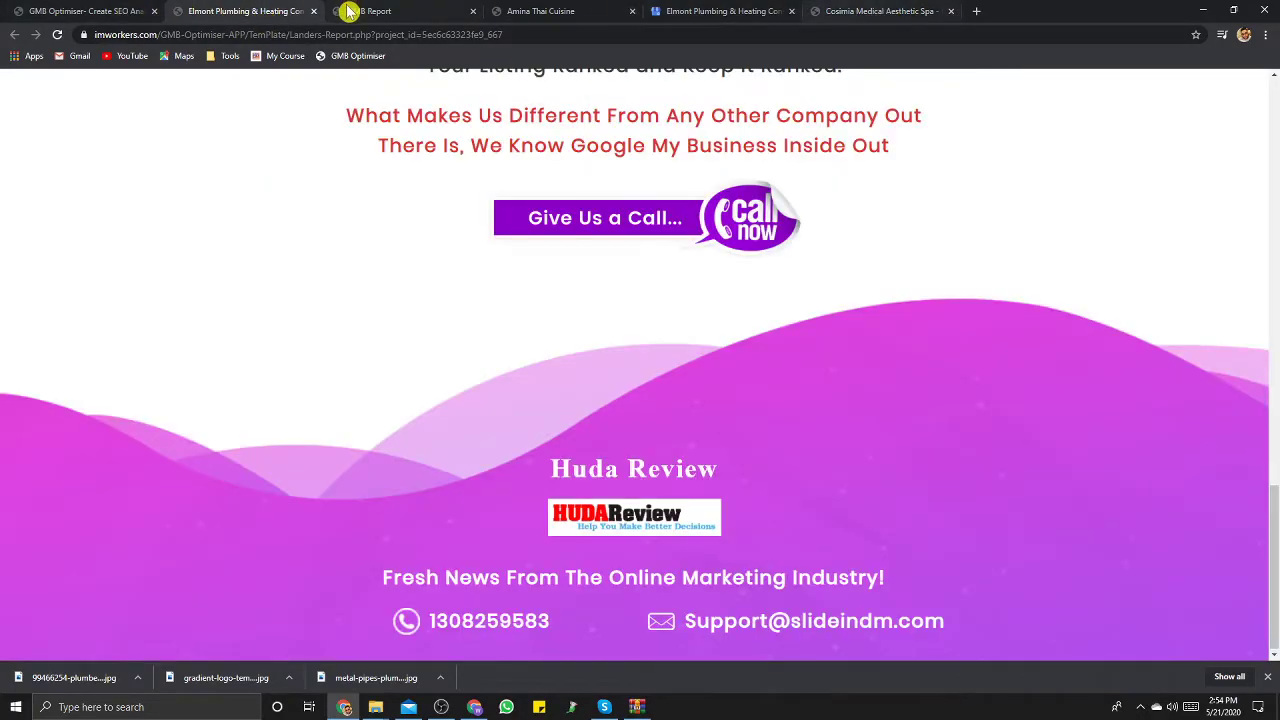
pyautogui.scroll(20, 660, 286)
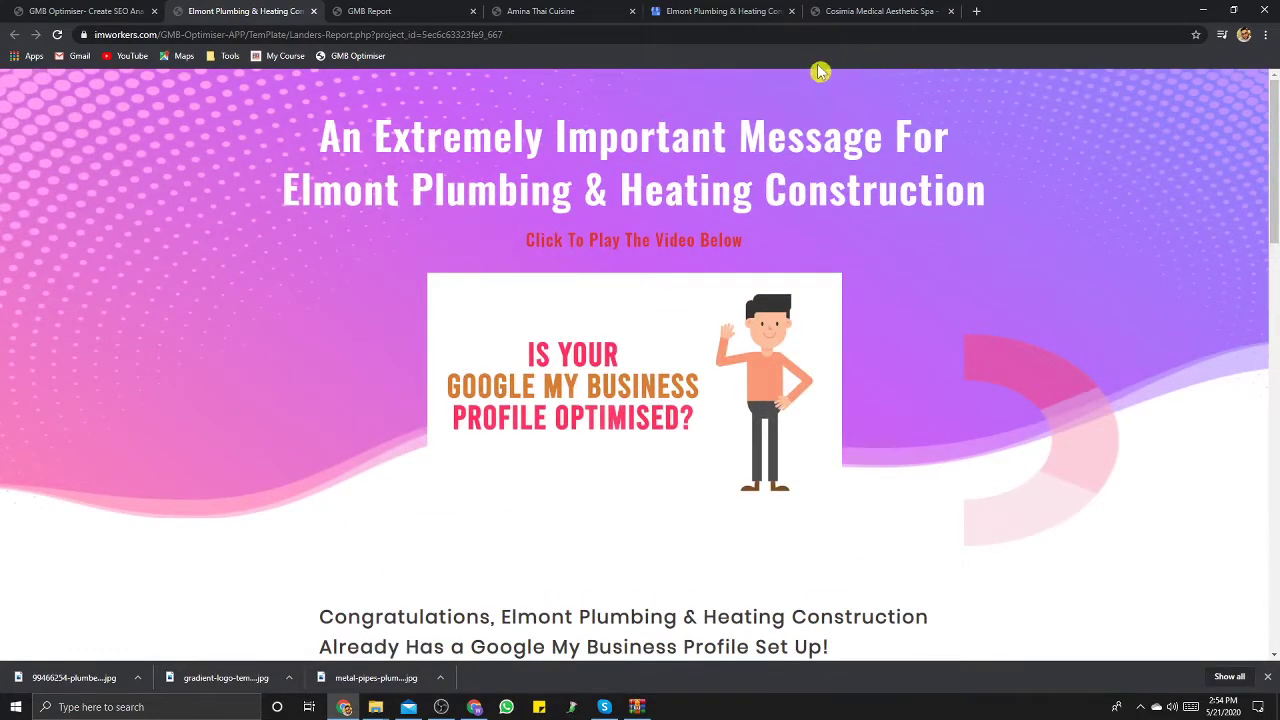
pyautogui.click(555, 10)
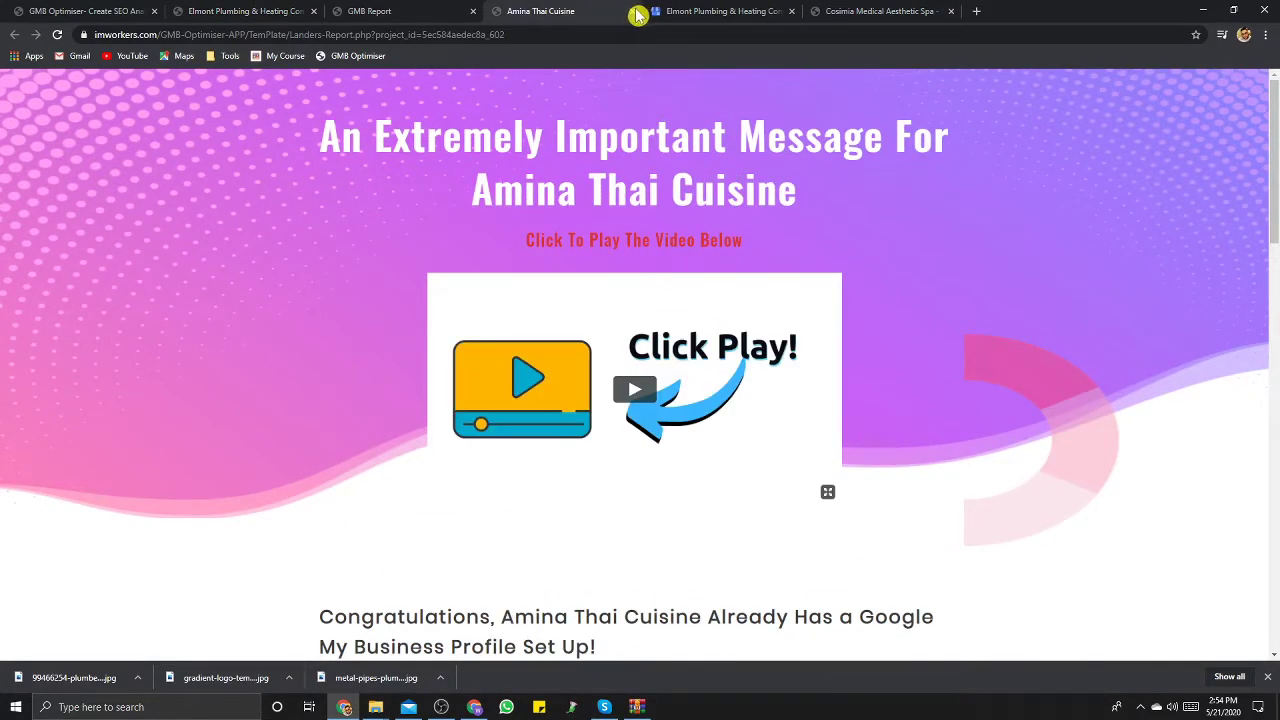
pyautogui.click(634, 11)
pyautogui.click(425, 9)
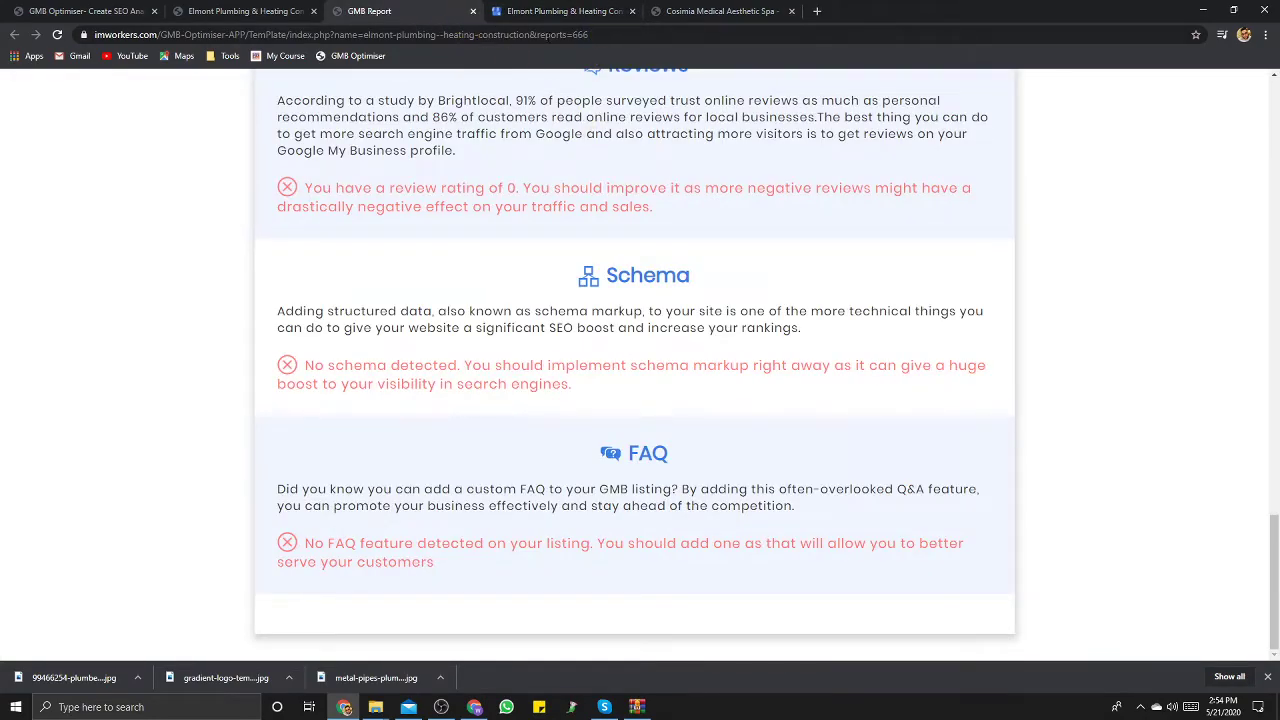
pyautogui.scroll(5, 209, 86)
pyautogui.click(235, 14)
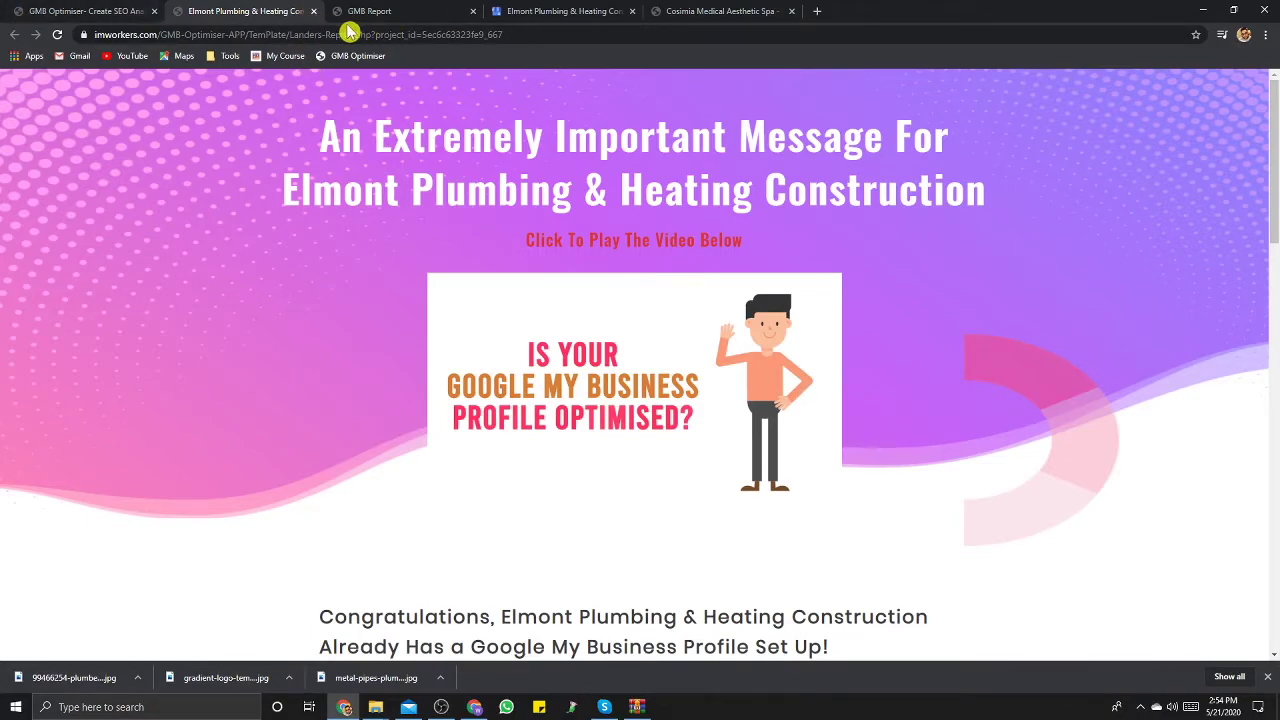
# Step: Go back from the Elmont listing's photos through its Google My Business dashboard to the Insights page
pyautogui.click(530, 11)
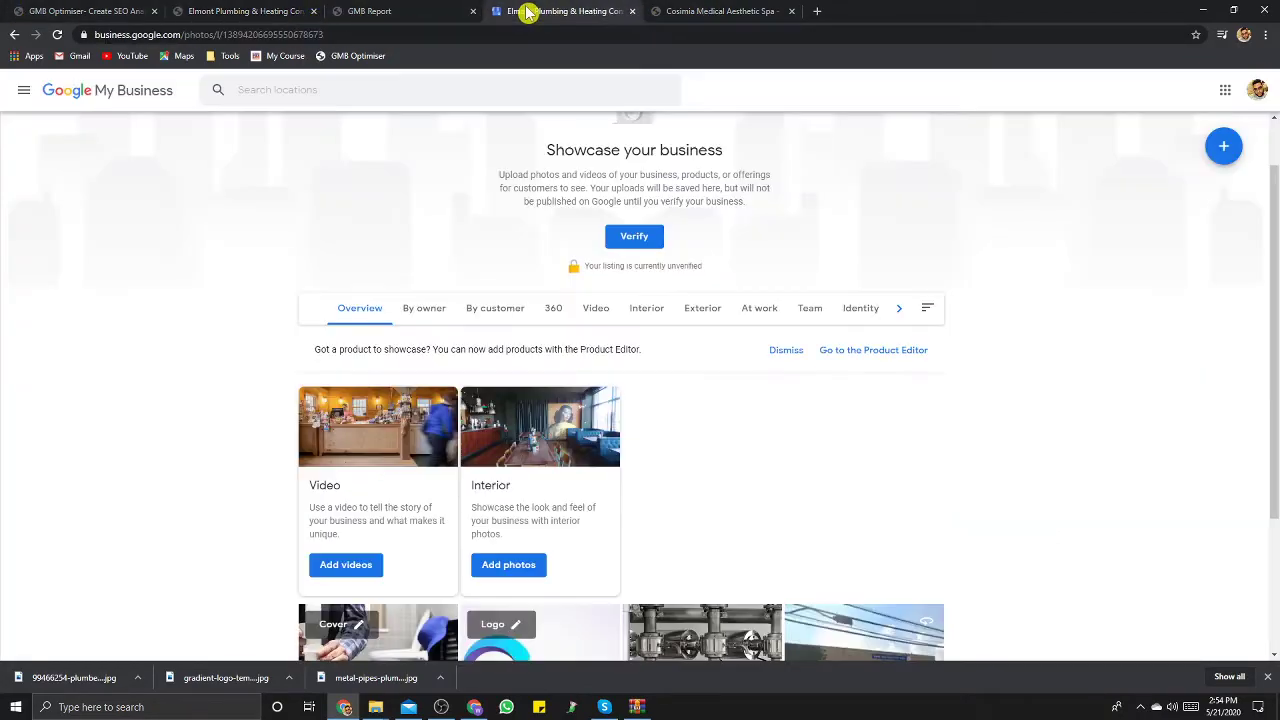
pyautogui.scroll(1, 771, 206)
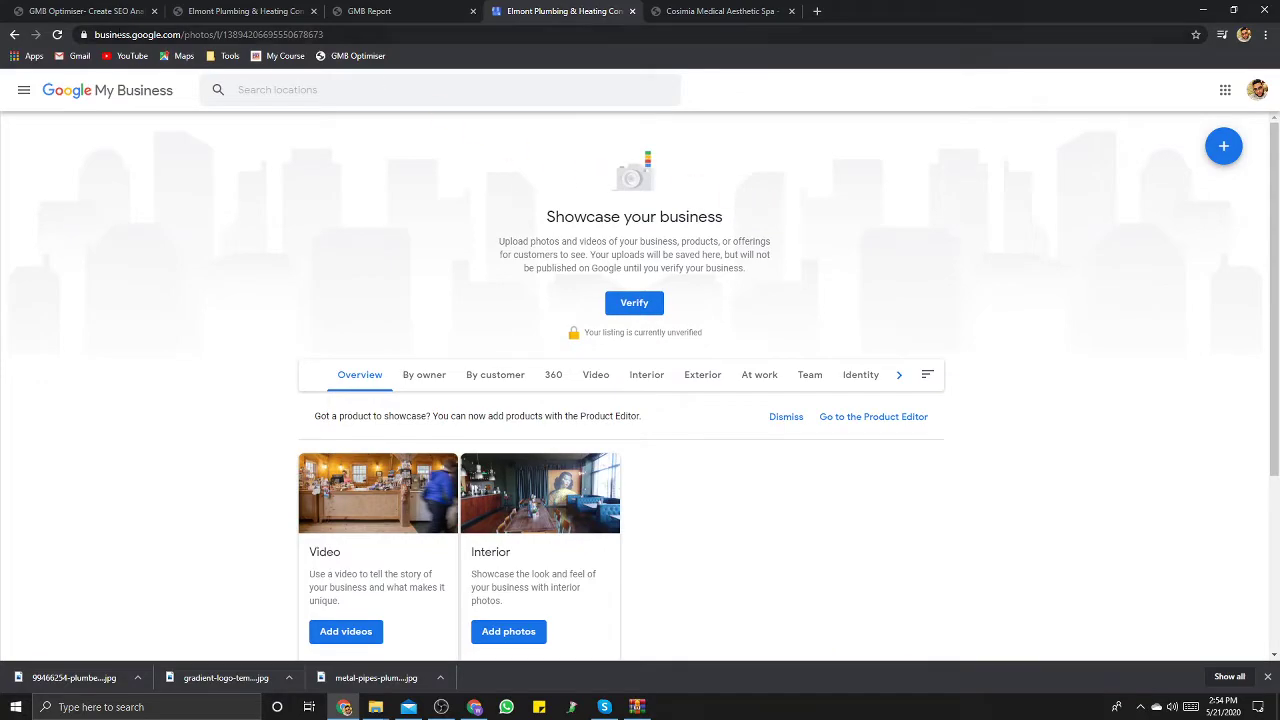
pyautogui.click(14, 34)
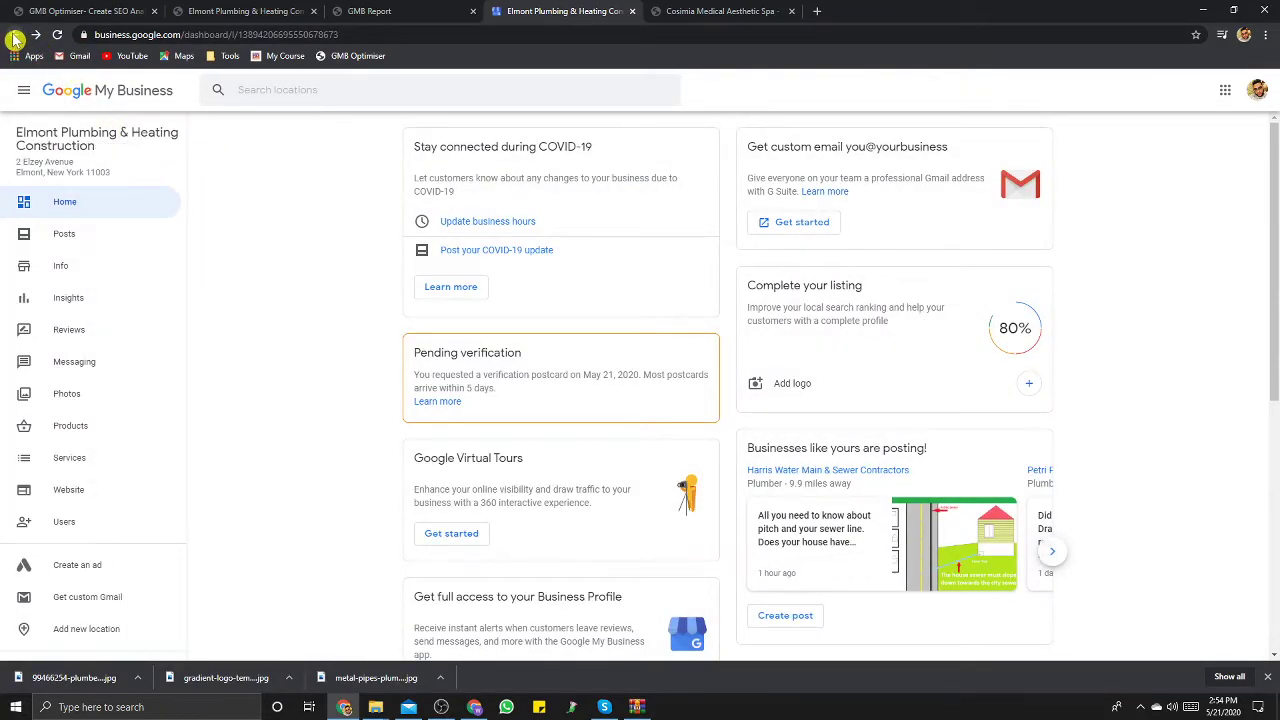
pyautogui.click(14, 34)
pyautogui.click(14, 34)
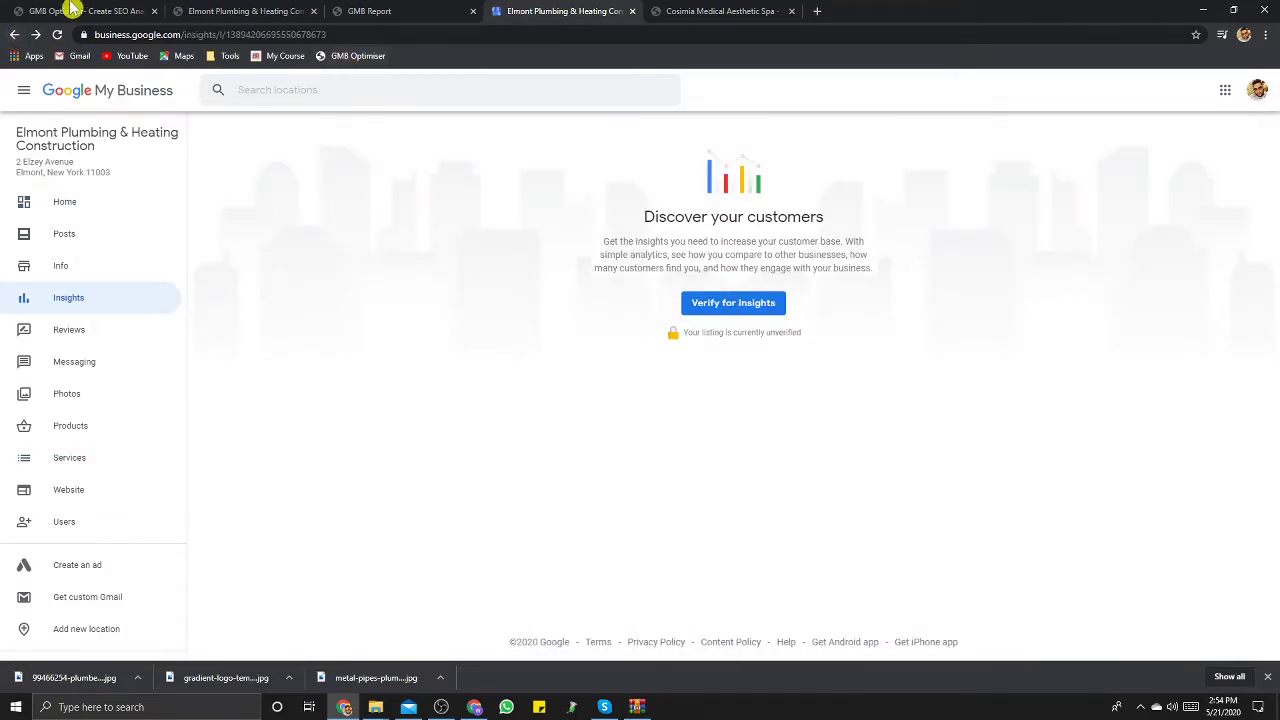
# Step: Search Google in a new tab for Elmont Plumbing & Heating Construction and open the company's own website
pyautogui.click(817, 12)
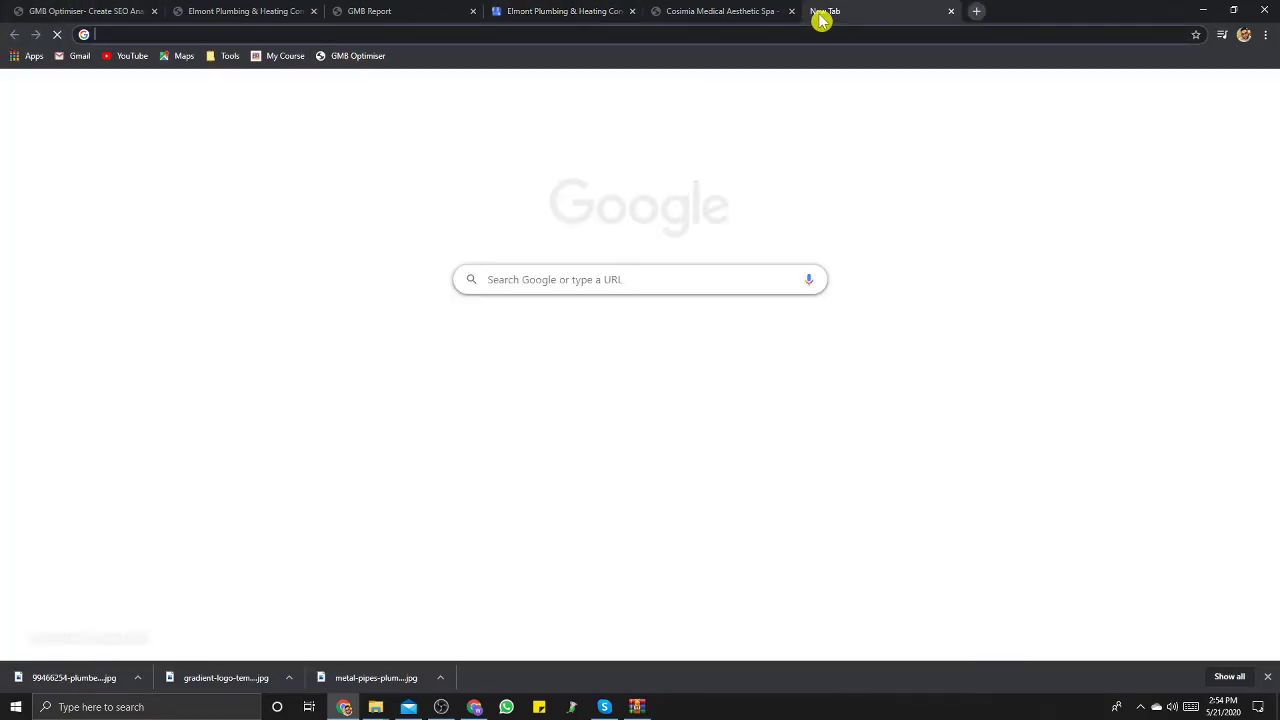
pyautogui.write('elmo')
pyautogui.press('Return')
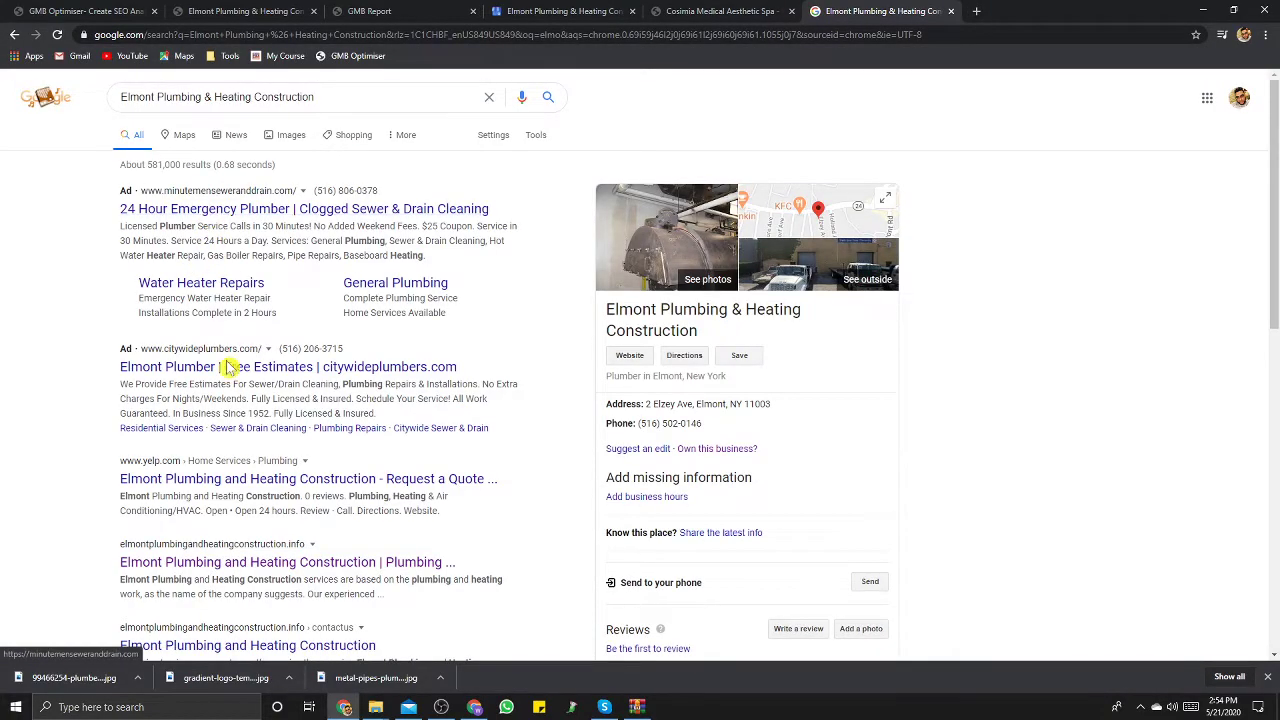
pyautogui.click(205, 562)
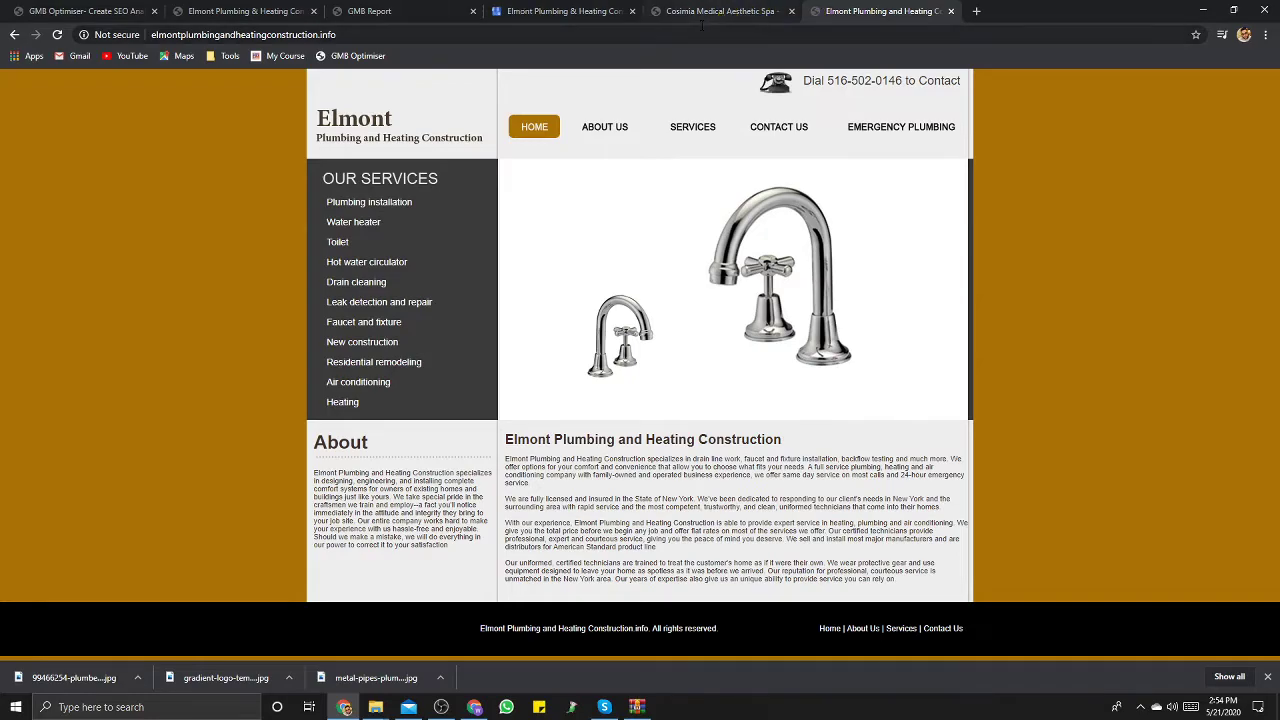
# Step: Examine the before-and-after comparison and call-to-action section on the Elmont landing page
pyautogui.click(237, 14)
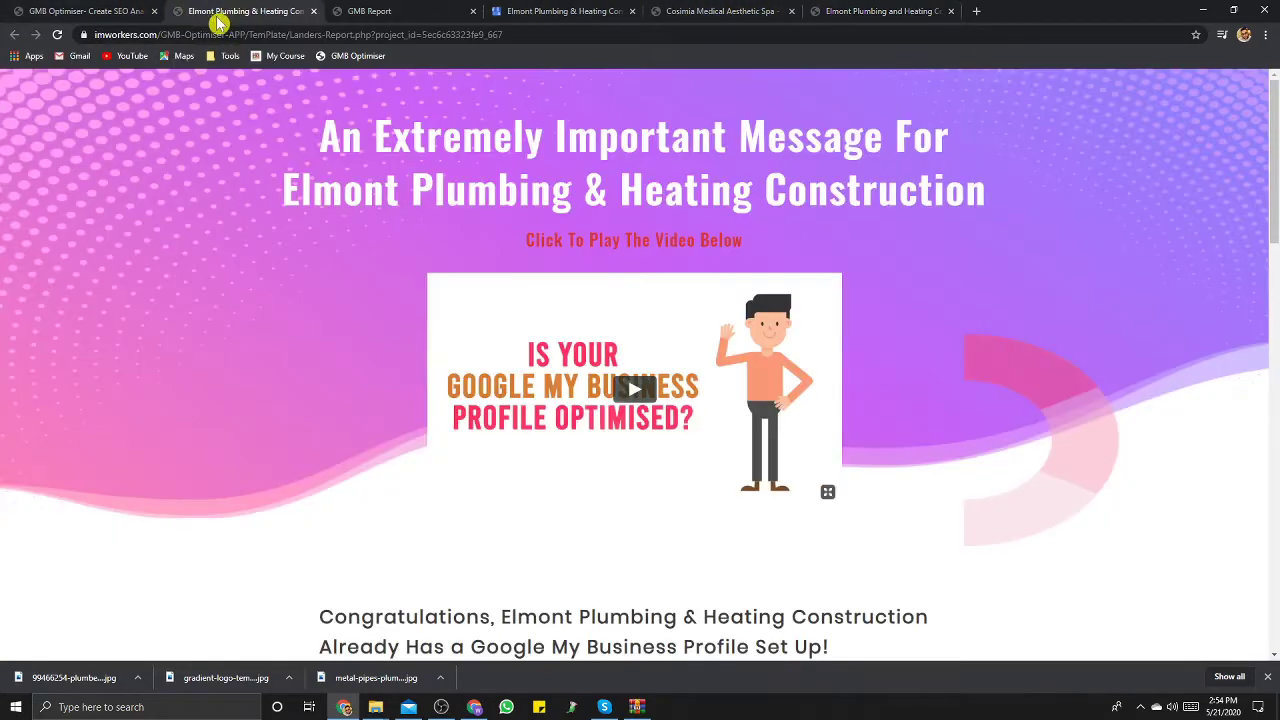
pyautogui.scroll(-15, 640, 280)
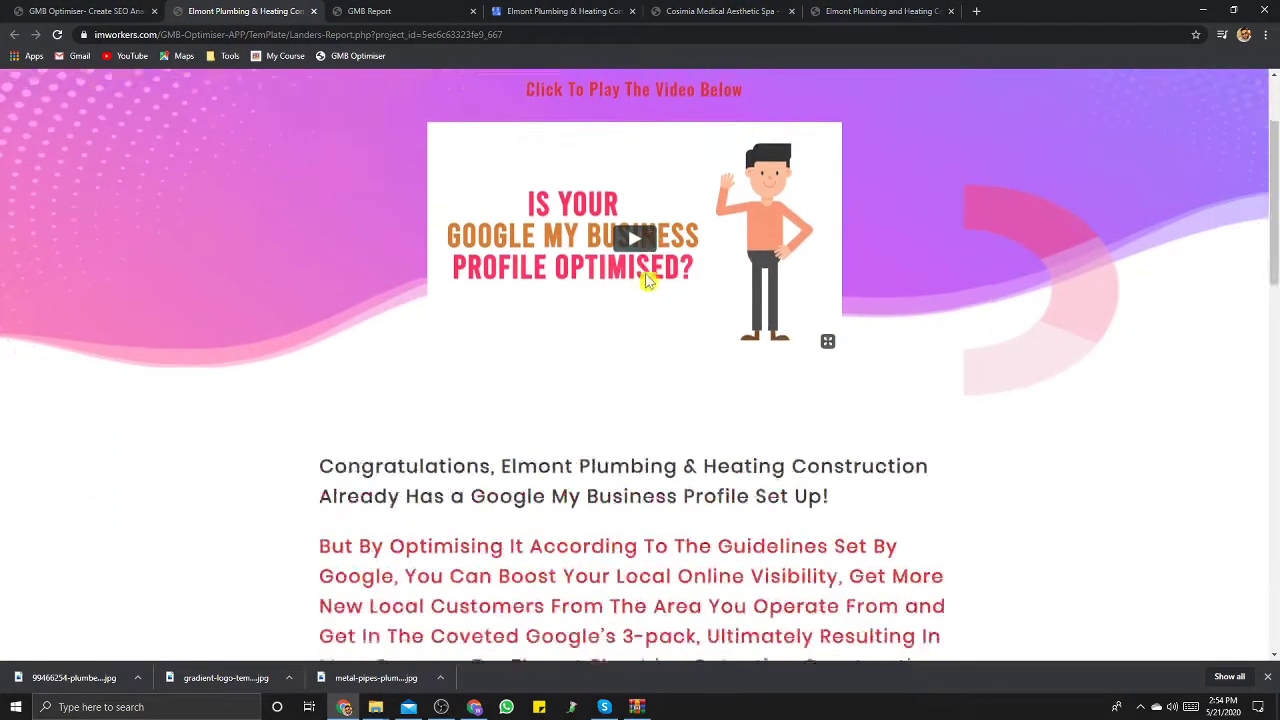
pyautogui.scroll(2, 636, 278)
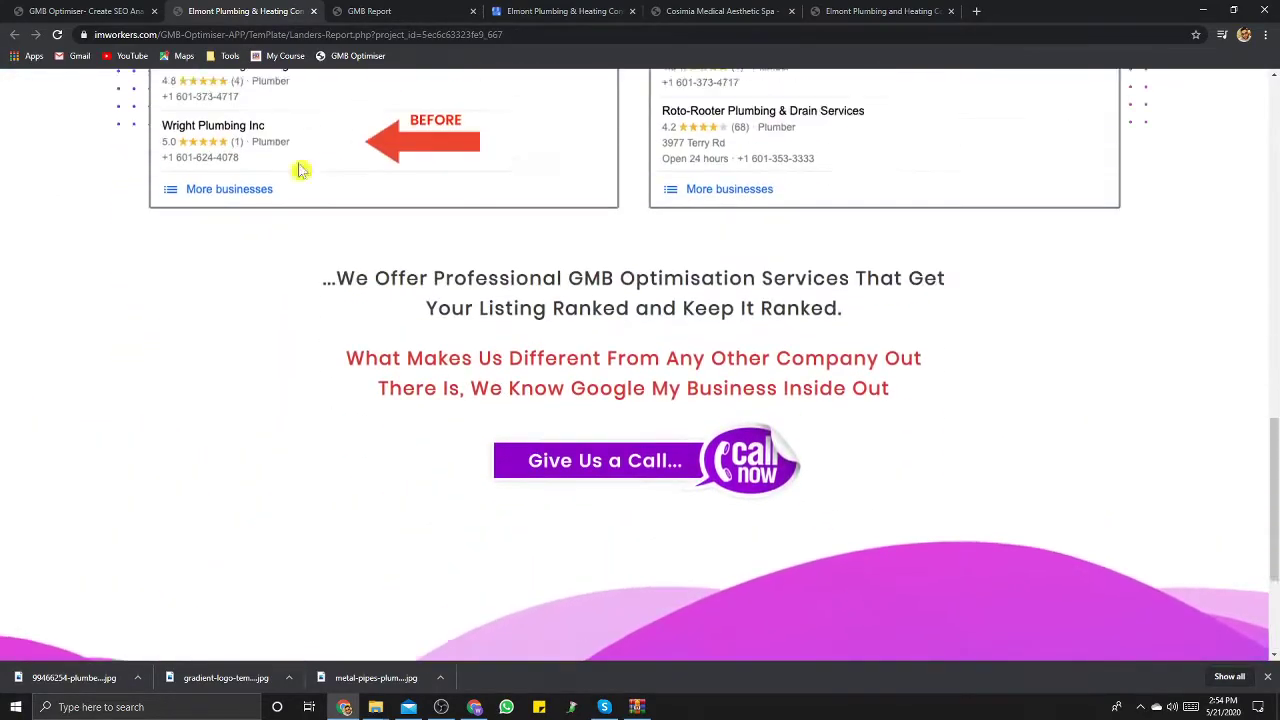
pyautogui.click(60, 12)
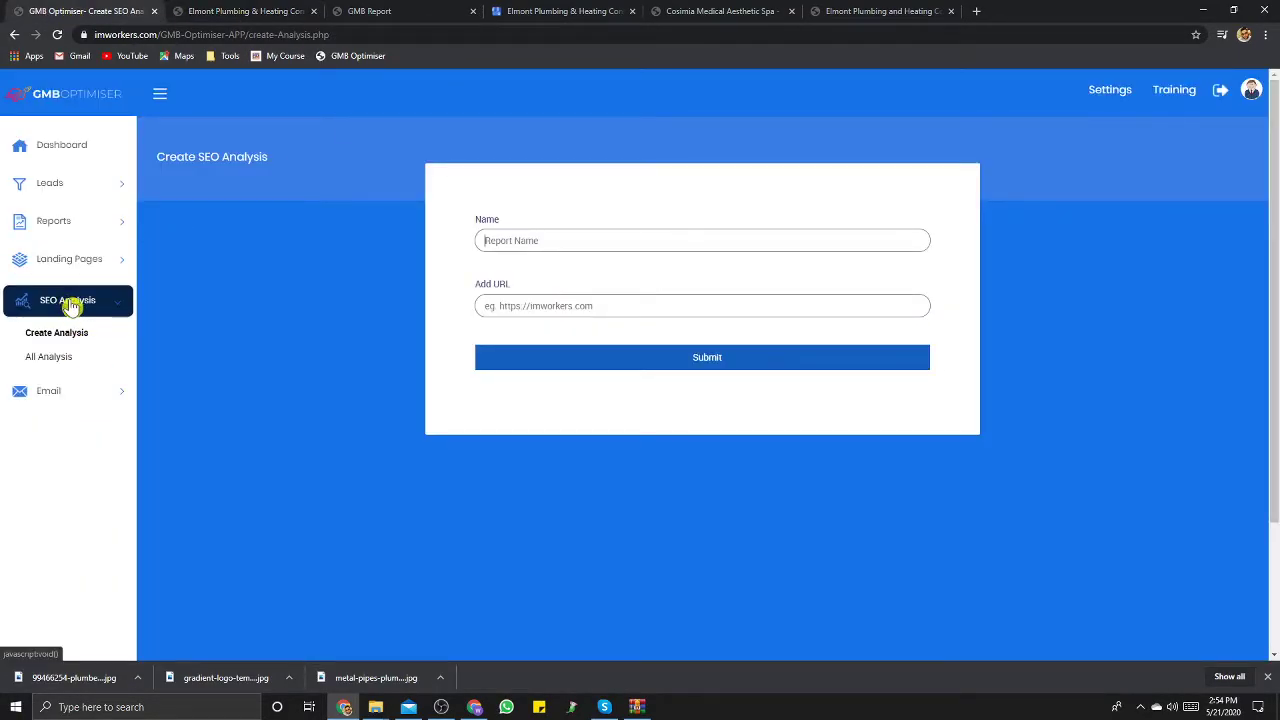
pyautogui.click(855, 11)
pyautogui.click(312, 35)
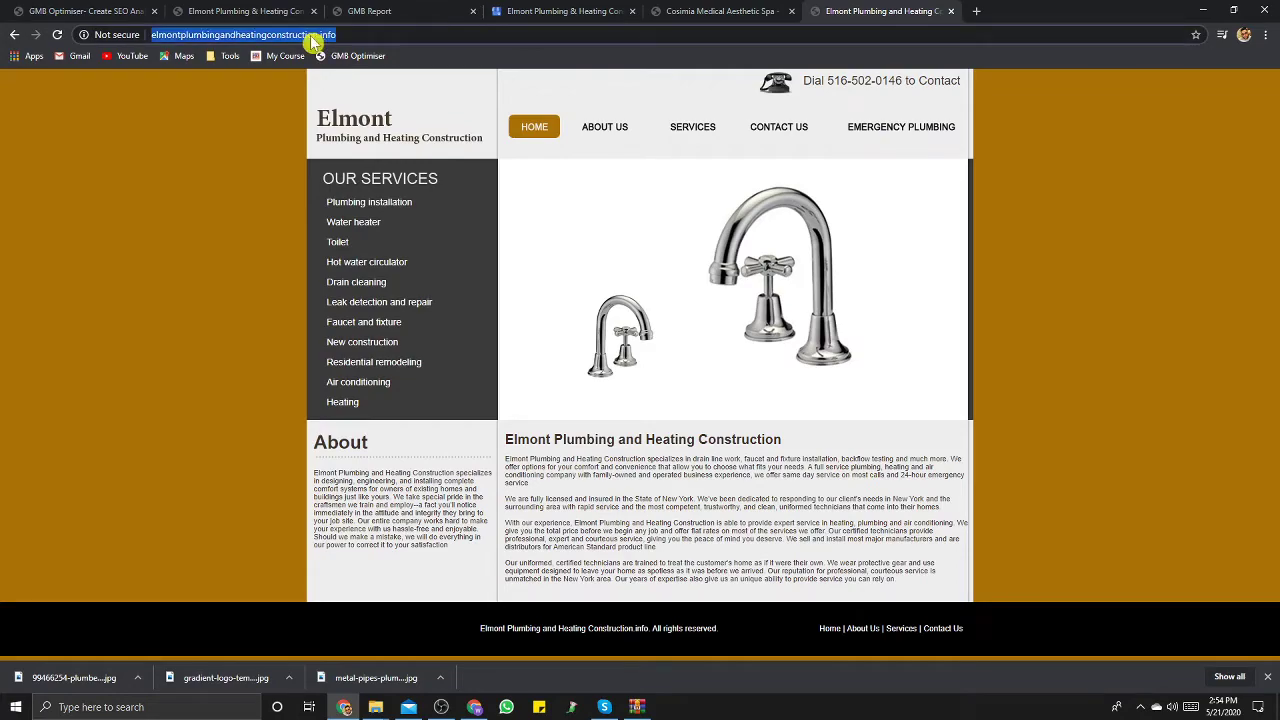
pyautogui.rightClick(312, 35)
pyautogui.click(340, 113)
pyautogui.click(86, 10)
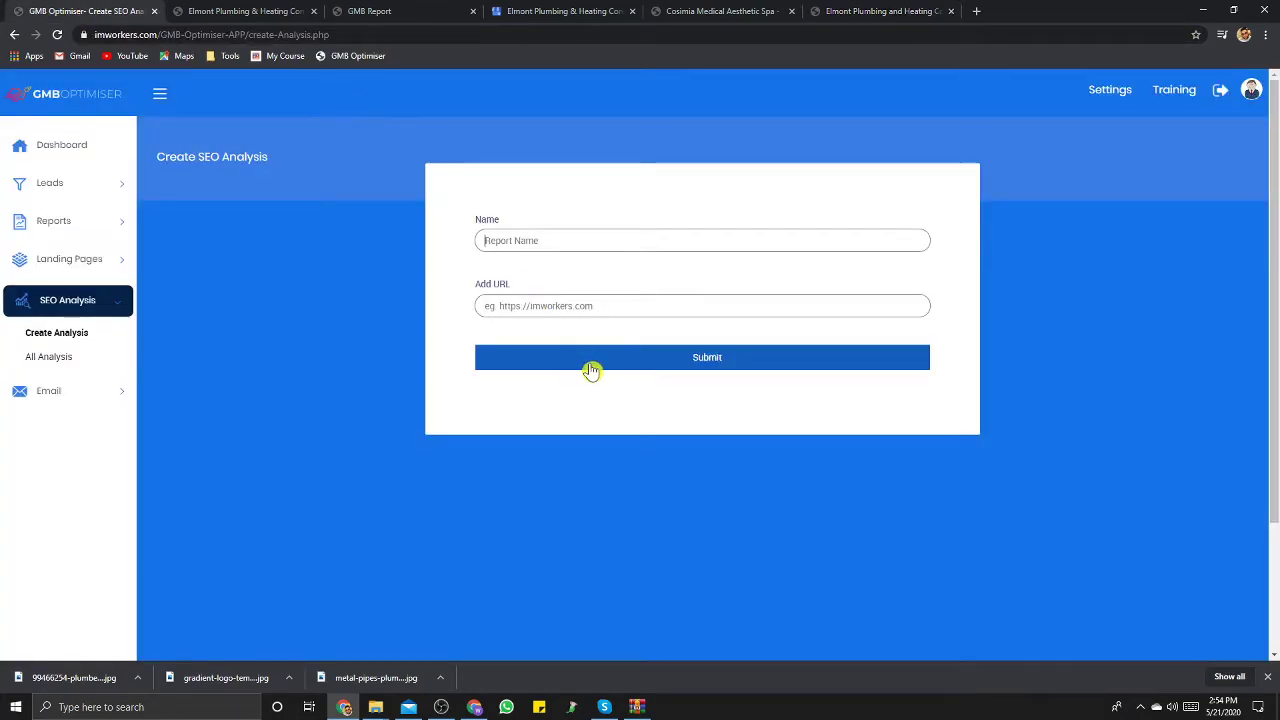
pyautogui.rightClick(560, 305)
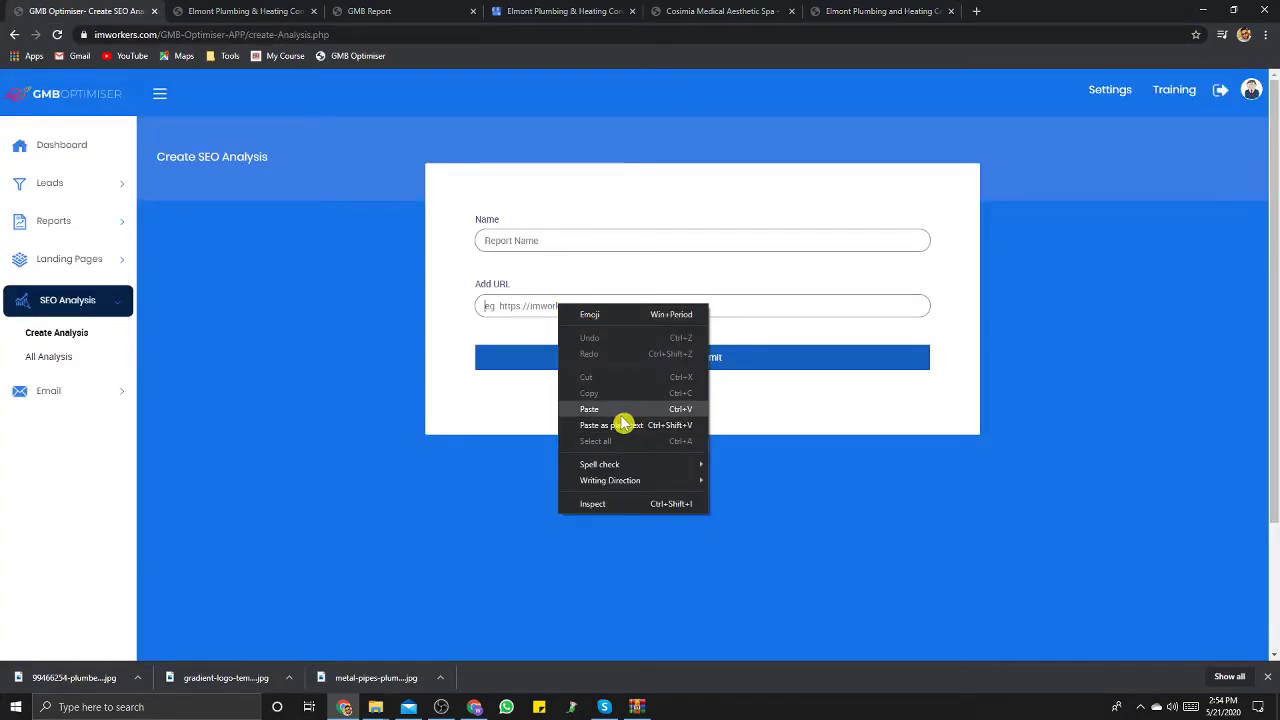
pyautogui.click(623, 420)
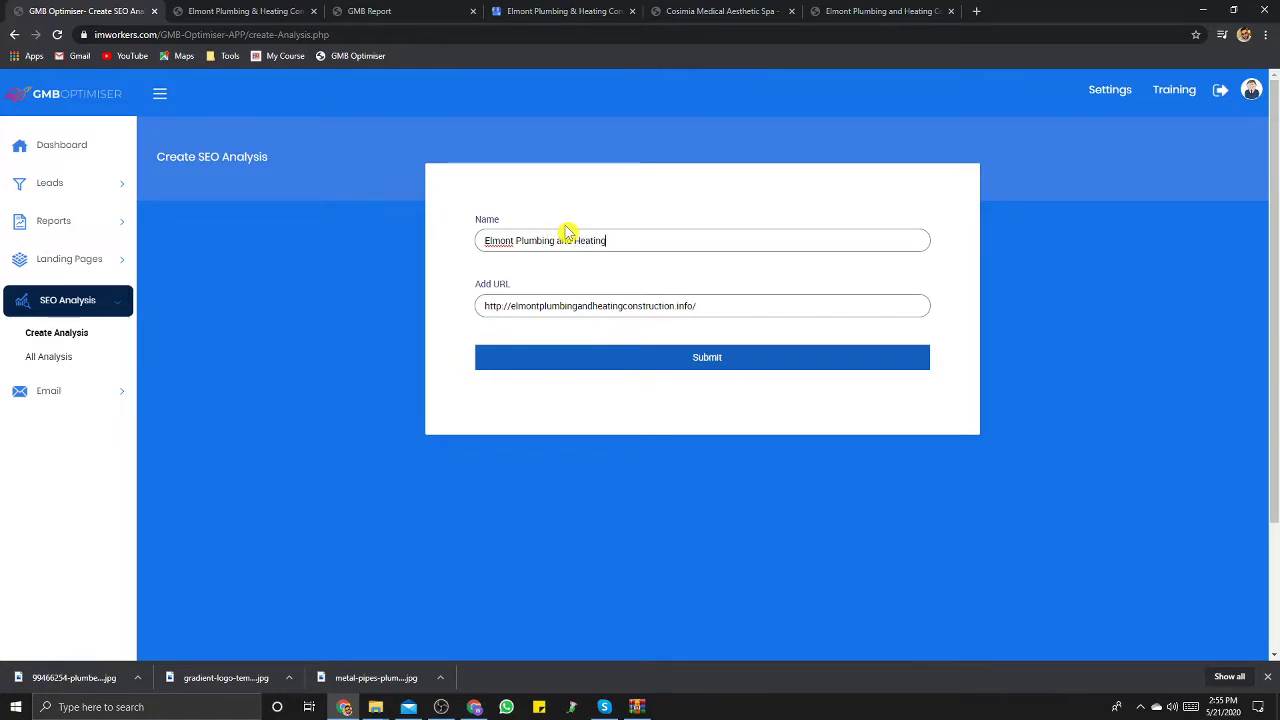
# Step: Create the SEO analysis under the name "Elmont Plumbing and Heating" and open its report in a separate tab
pyautogui.click(705, 360)
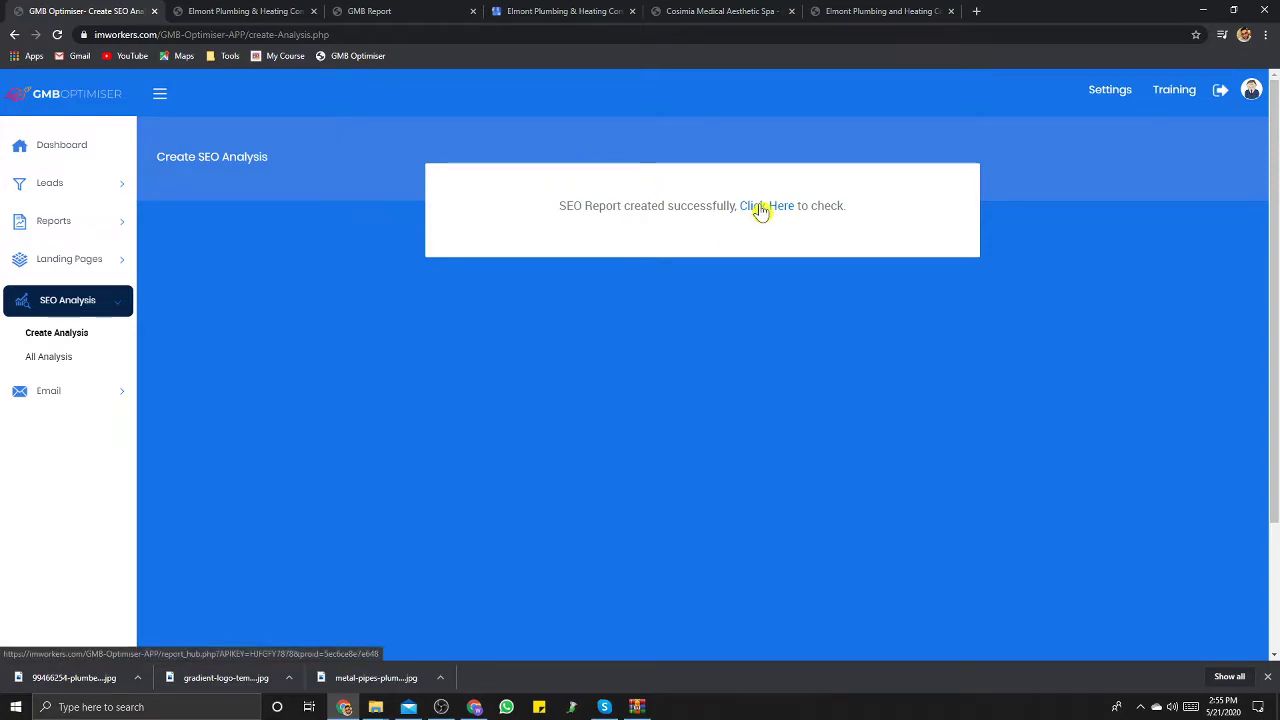
pyautogui.click(762, 208)
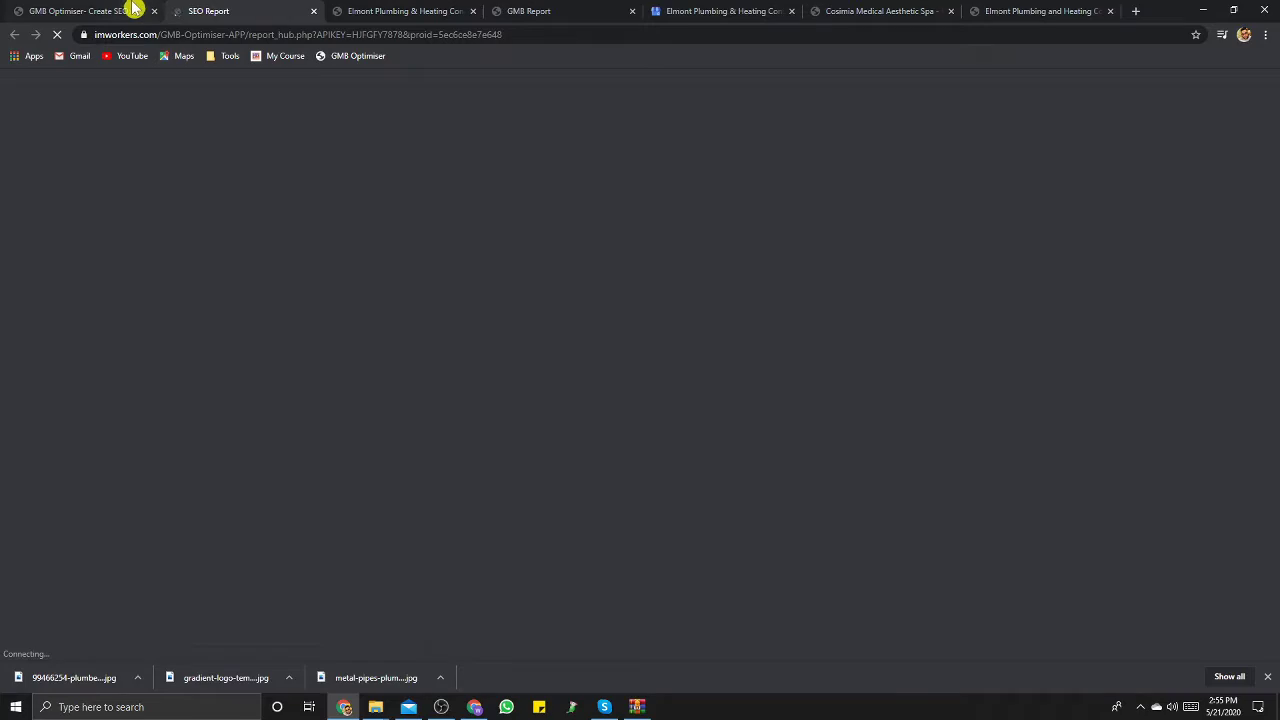
pyautogui.click(59, 9)
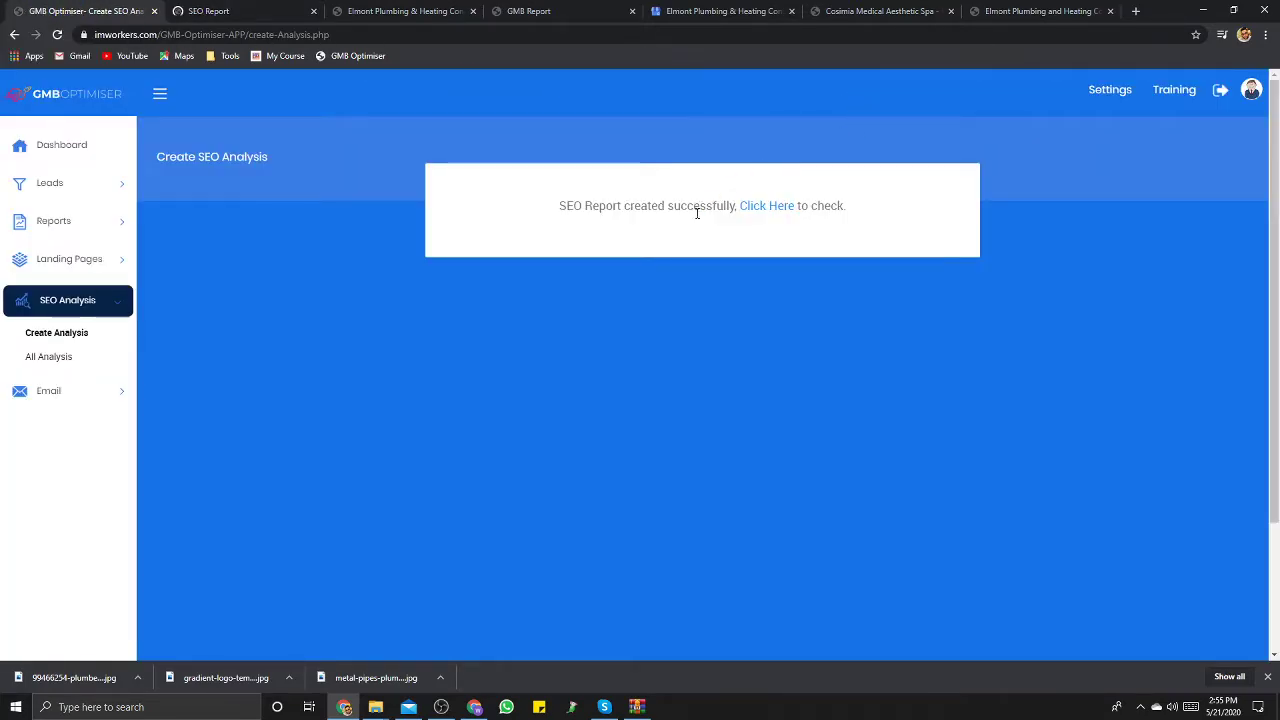
# Step: View GMB Optimiser's Gmail connection page, then open the Elmont Plumbers project from the email composing list
pyautogui.click(92, 400)
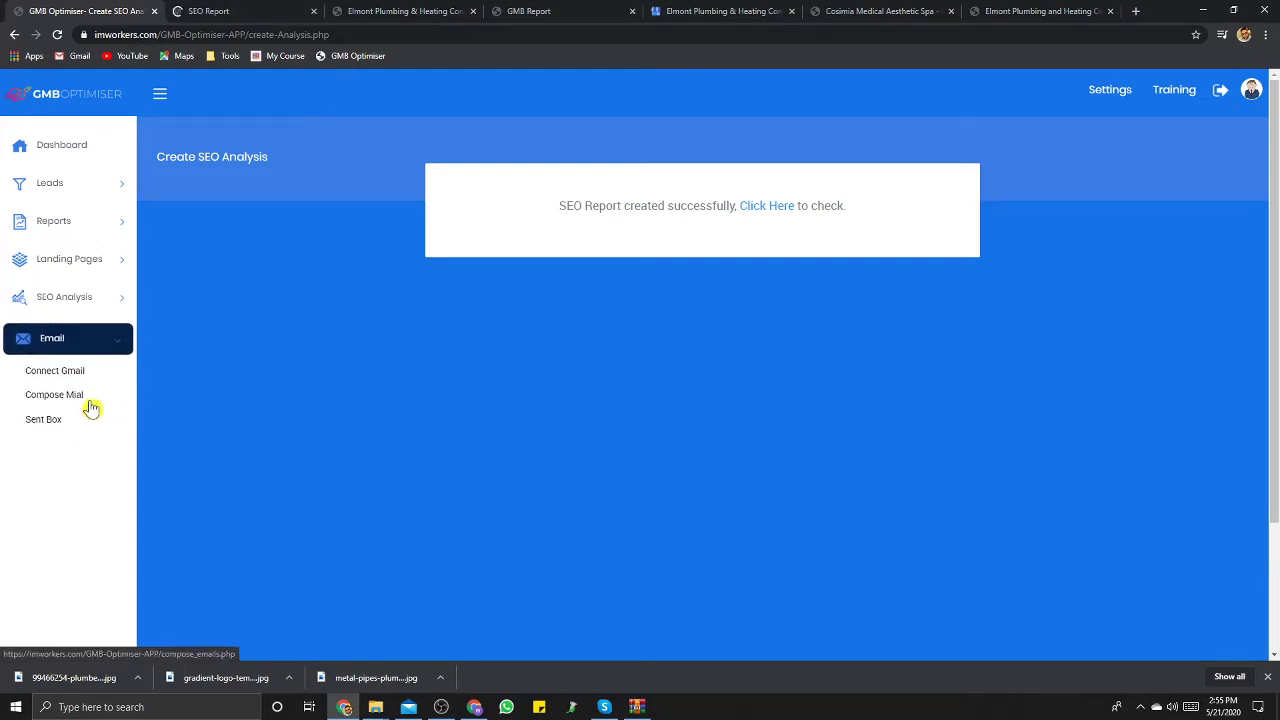
pyautogui.click(88, 378)
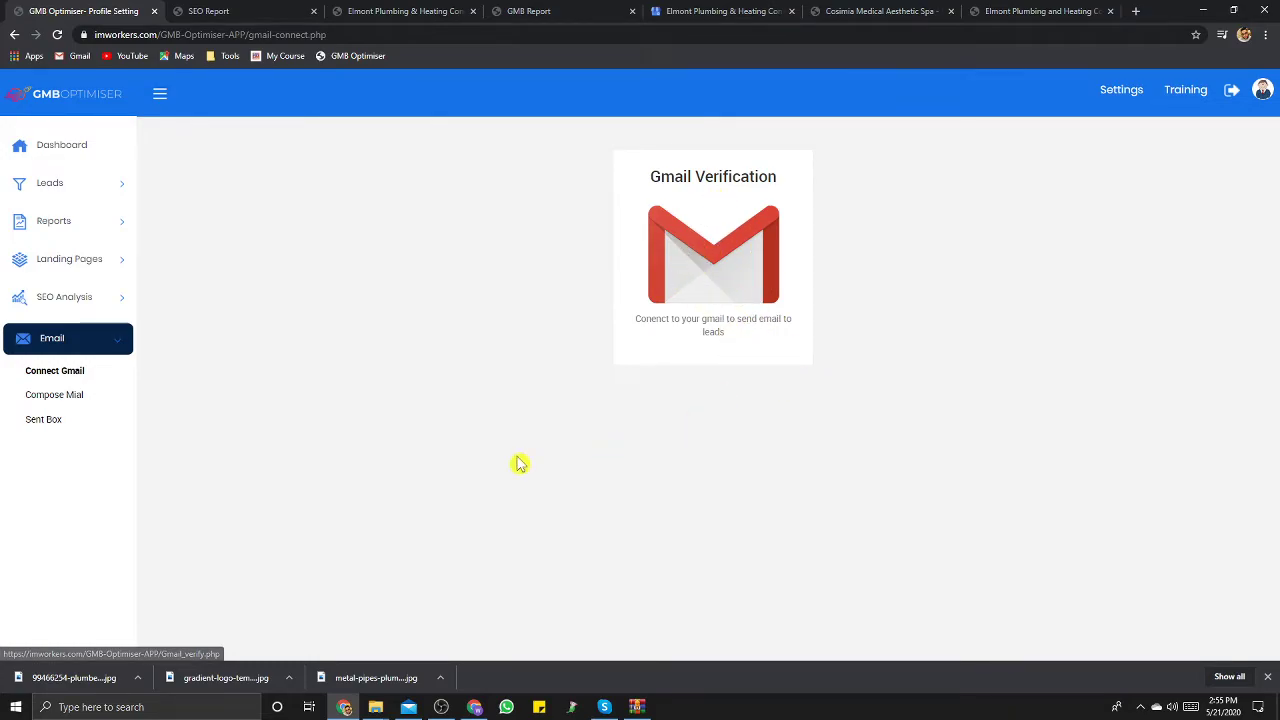
pyautogui.click(47, 396)
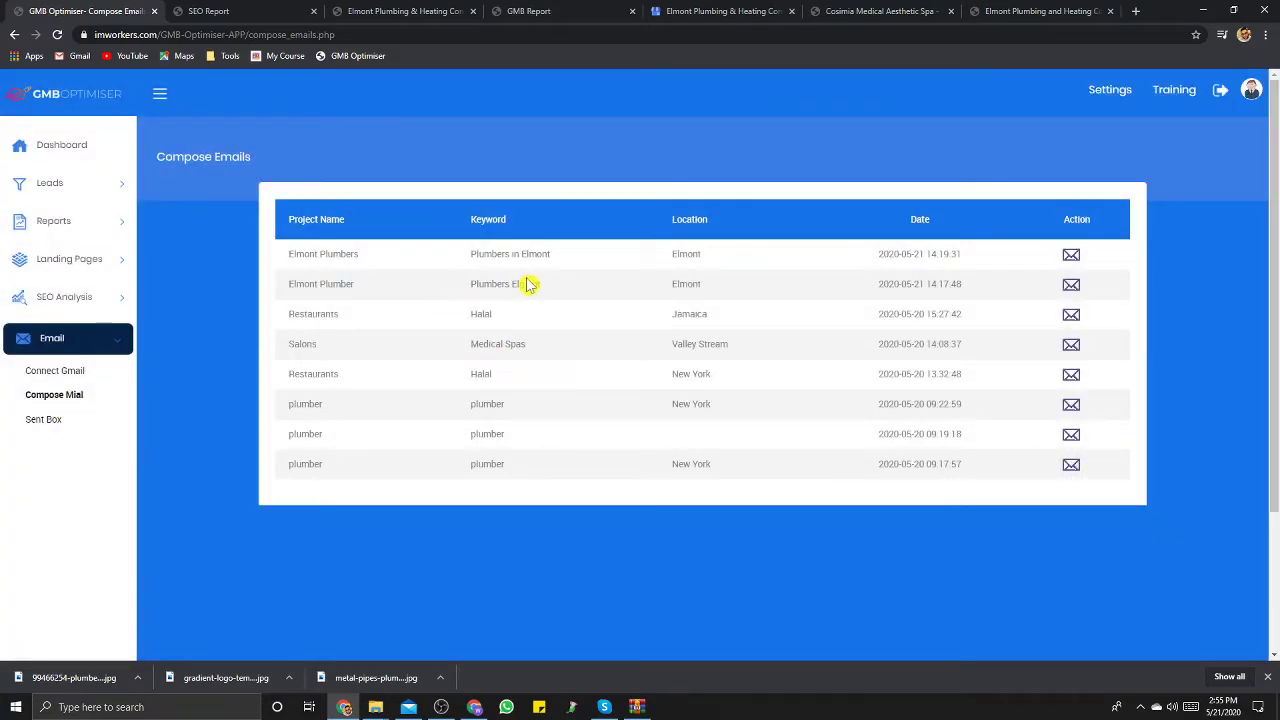
pyautogui.click(1072, 260)
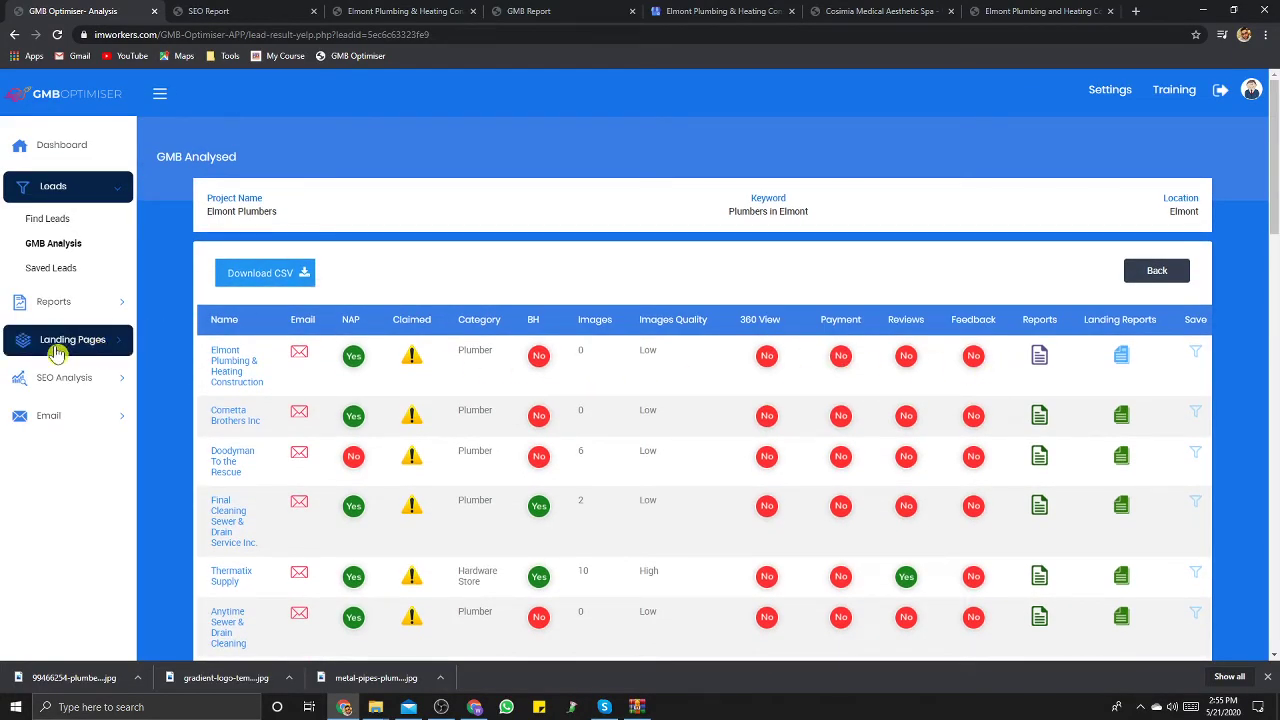
pyautogui.click(63, 425)
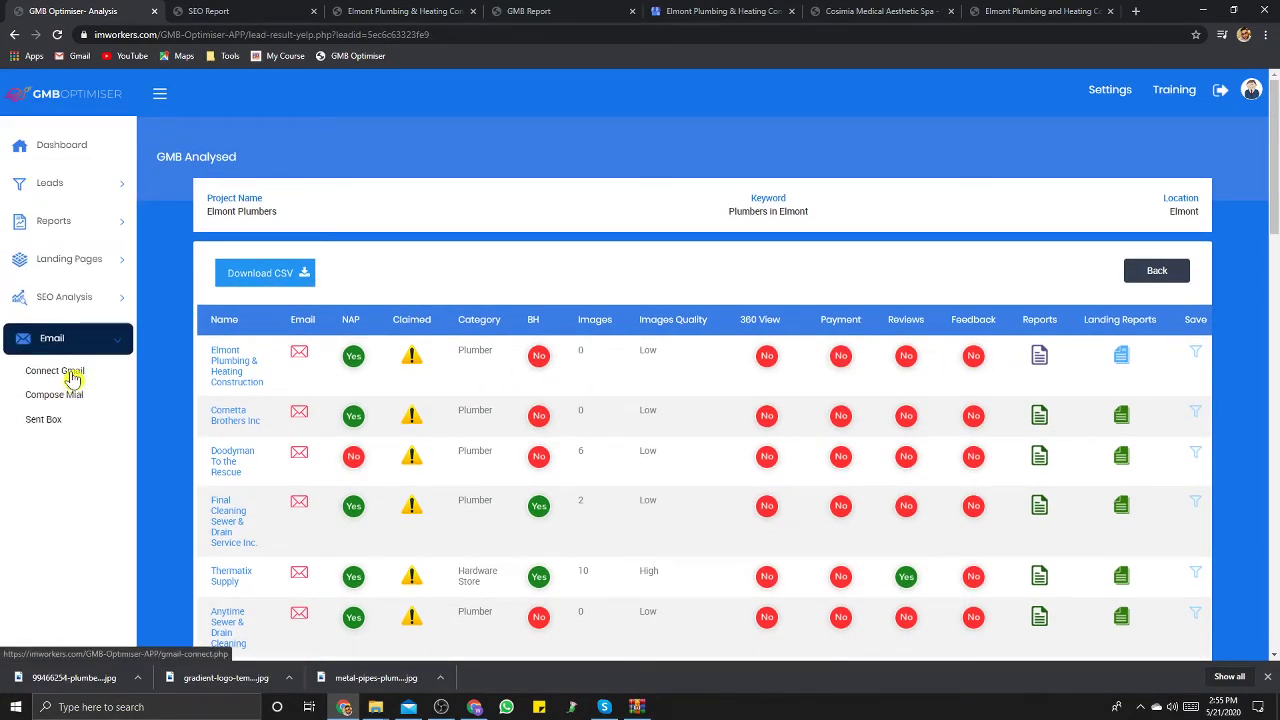
# Step: View the sent emails page, then open the Elmont Plumbers project from the email composing list
pyautogui.click(44, 420)
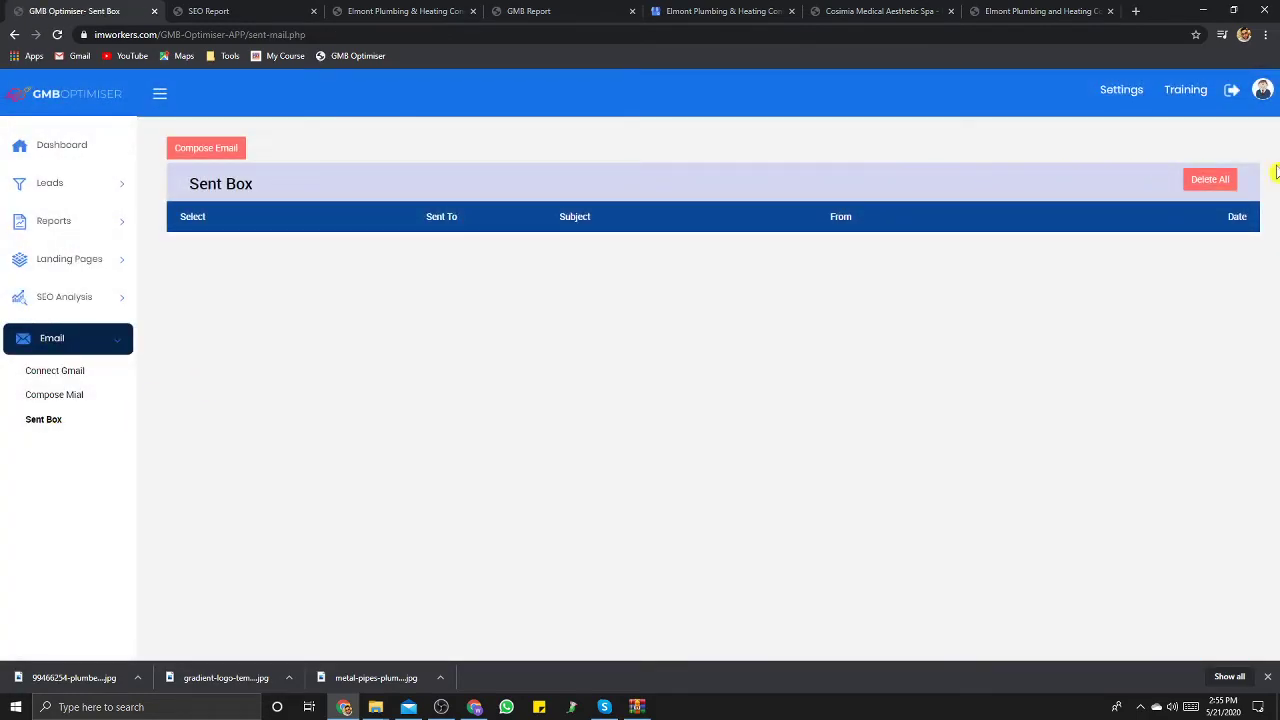
pyautogui.click(50, 398)
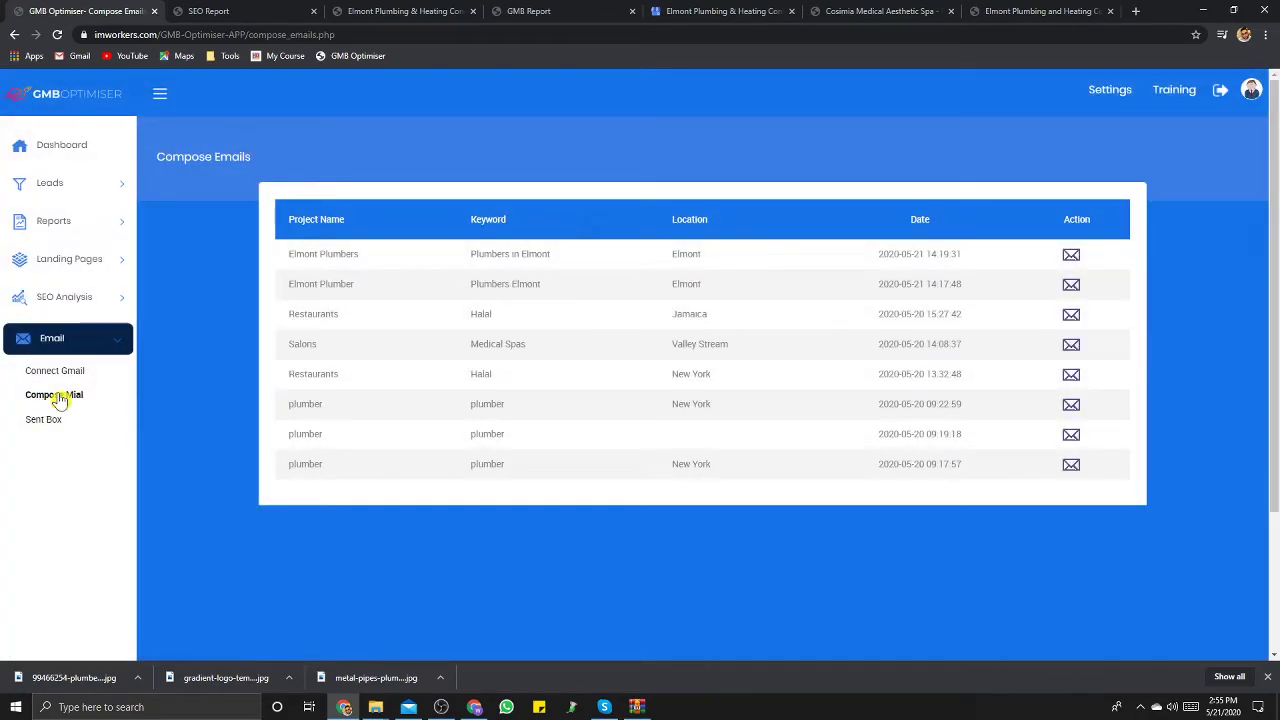
pyautogui.click(1069, 259)
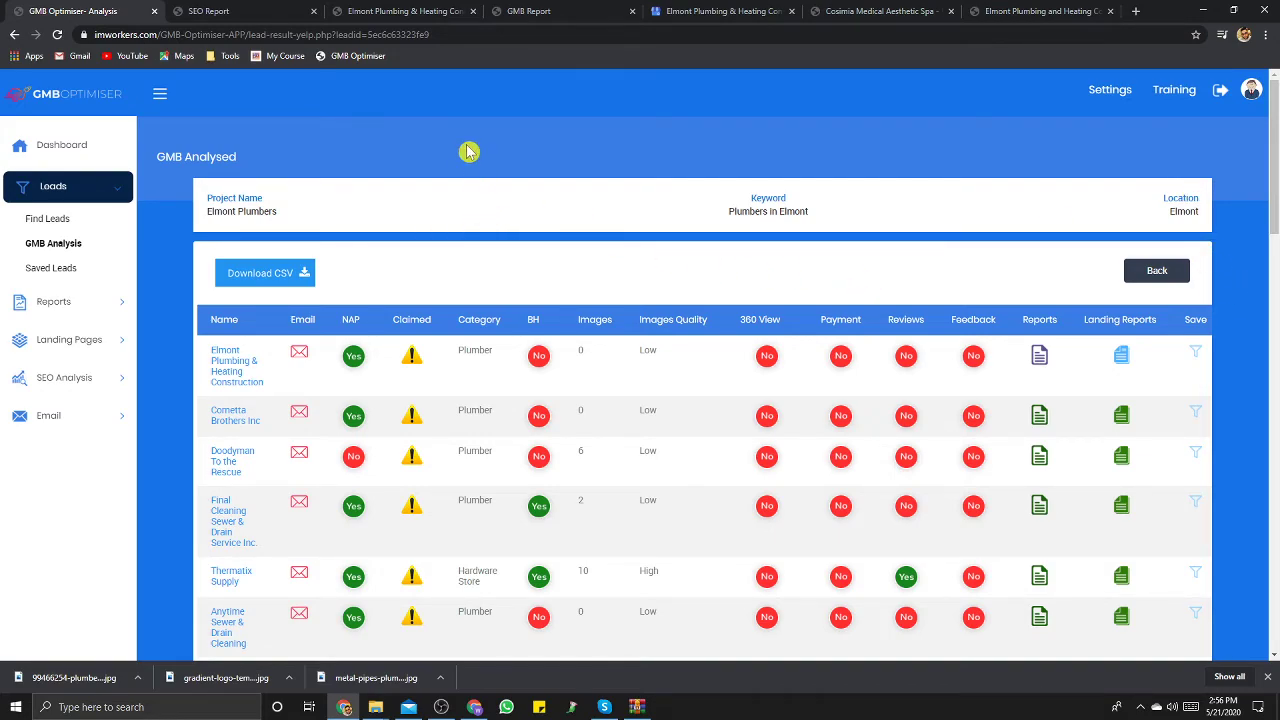
# Step: Return to the list of projects for composing emails and reopen the Elmont Plumbers project's analysed leads
pyautogui.click(80, 418)
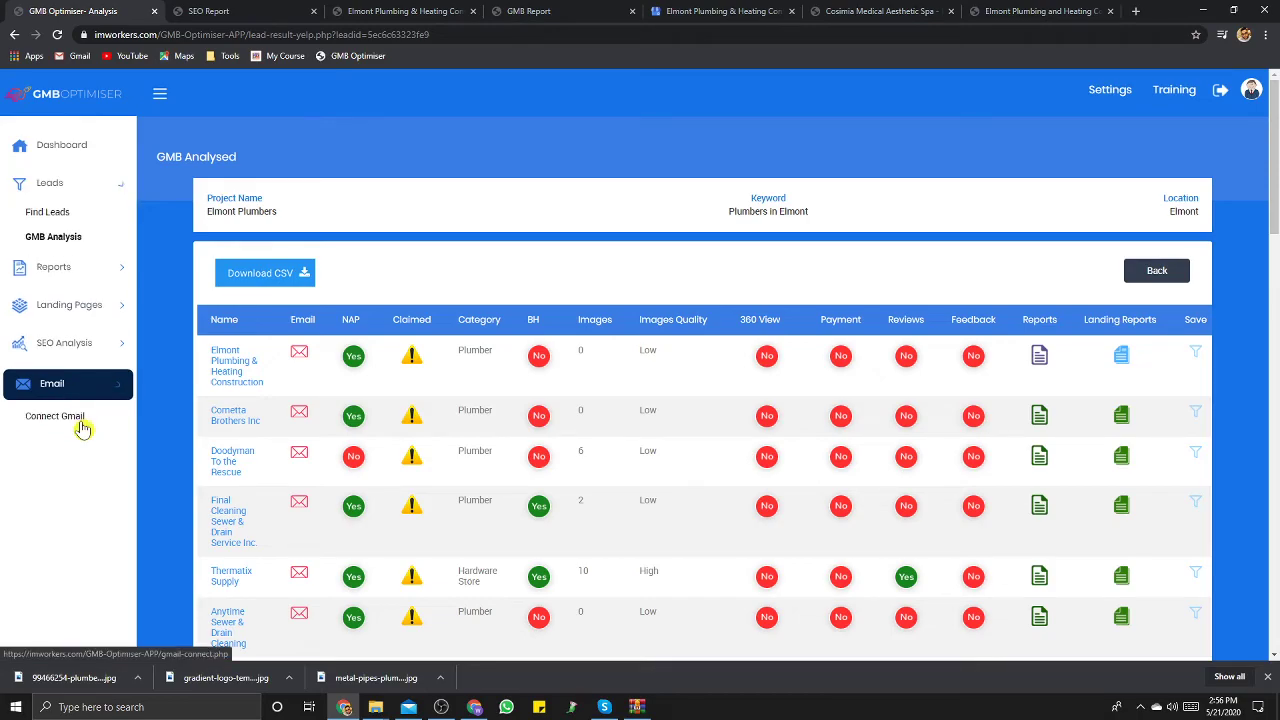
pyautogui.click(65, 396)
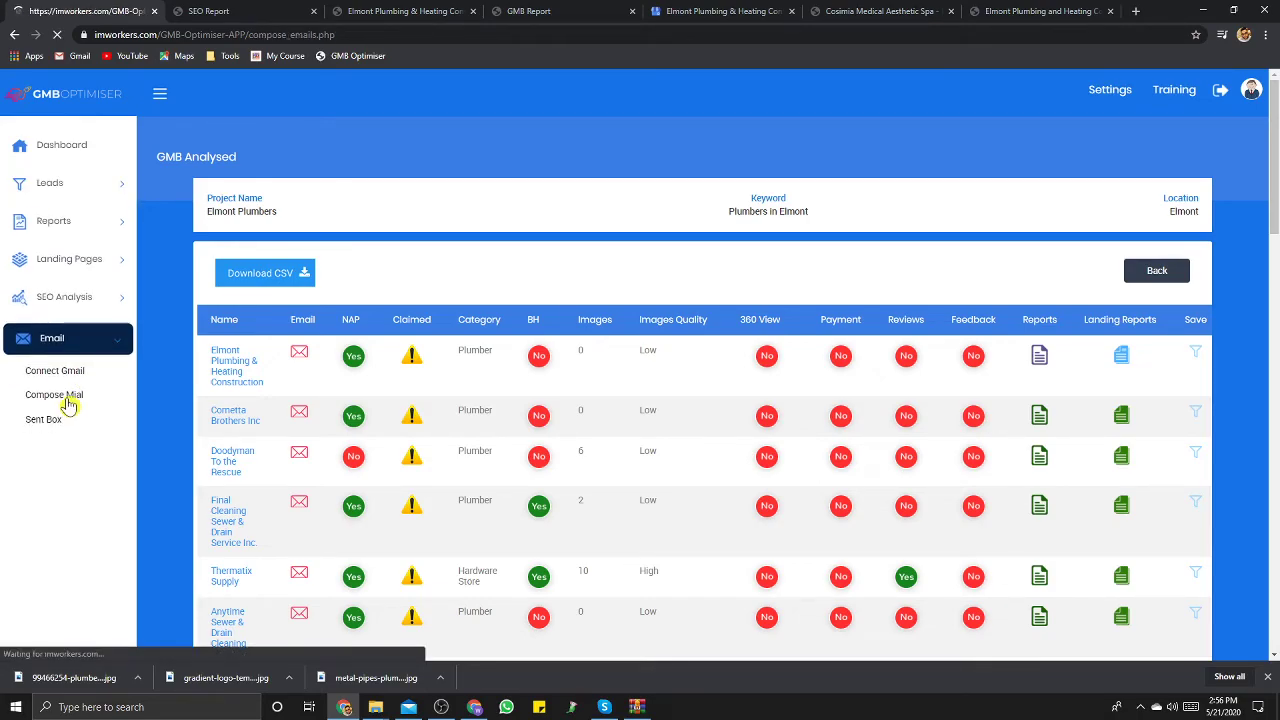
pyautogui.click(63, 396)
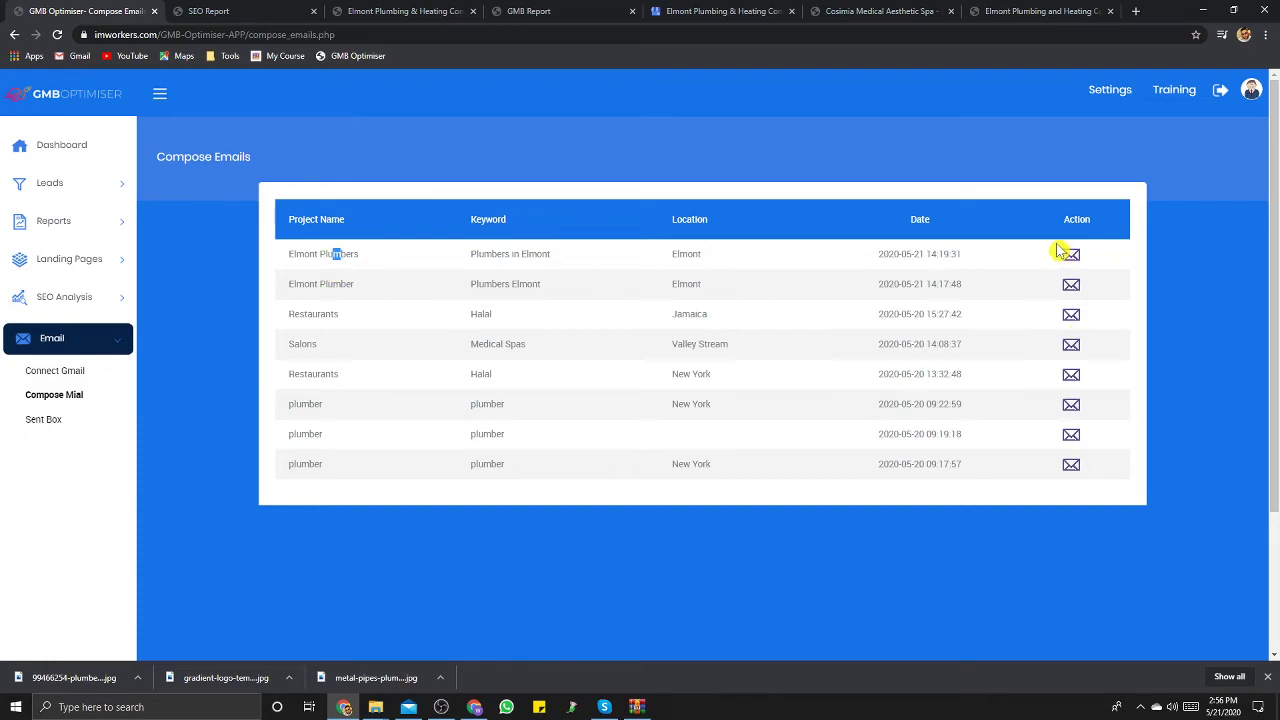
pyautogui.click(440, 246)
pyautogui.click(460, 273)
pyautogui.click(1070, 258)
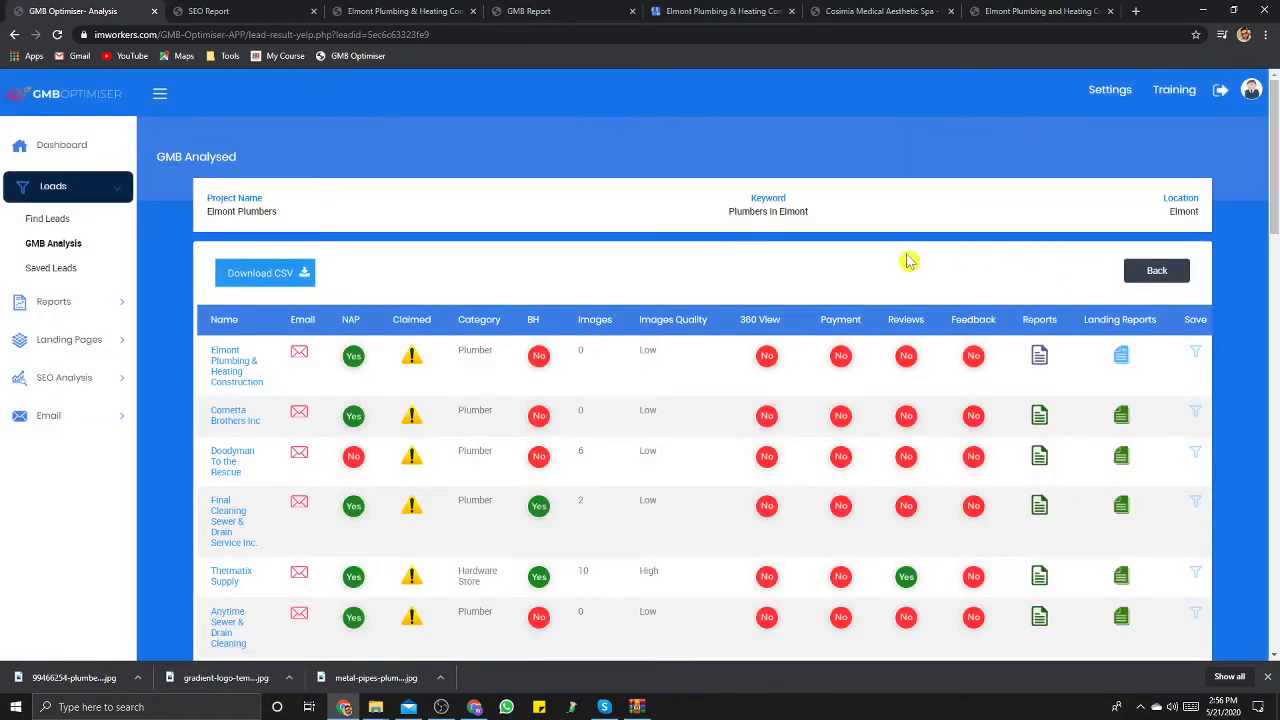
# Step: Create the landing report for Cometta Brothers Inc from the Elmont Plumbers lead results
pyautogui.scroll(-5, 413, 283)
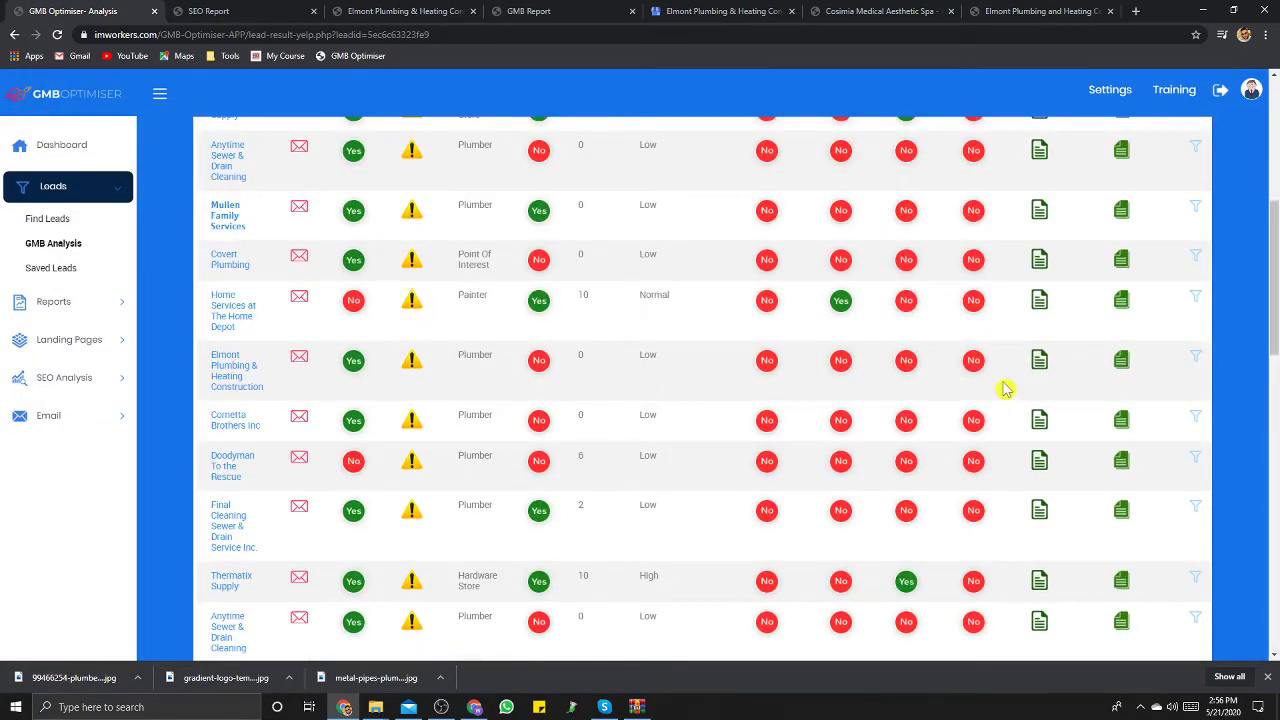
pyautogui.scroll(2, 1063, 260)
pyautogui.scroll(3, 1129, 190)
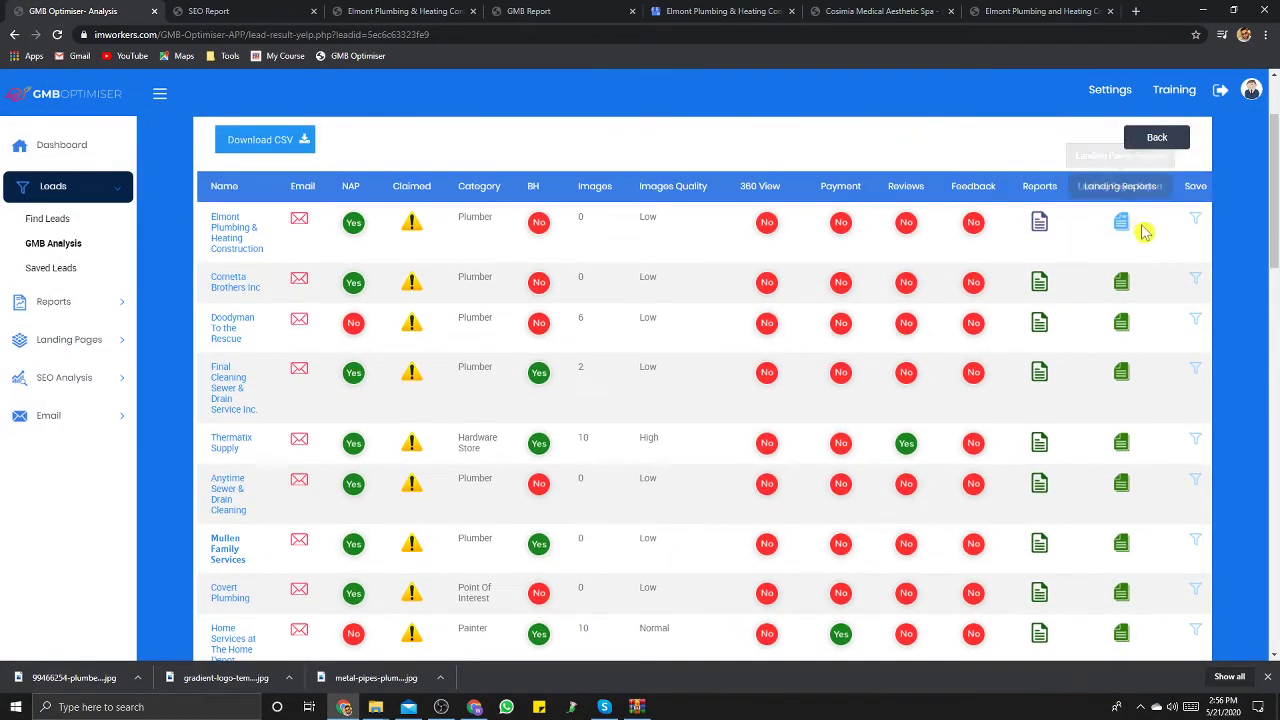
pyautogui.click(1124, 286)
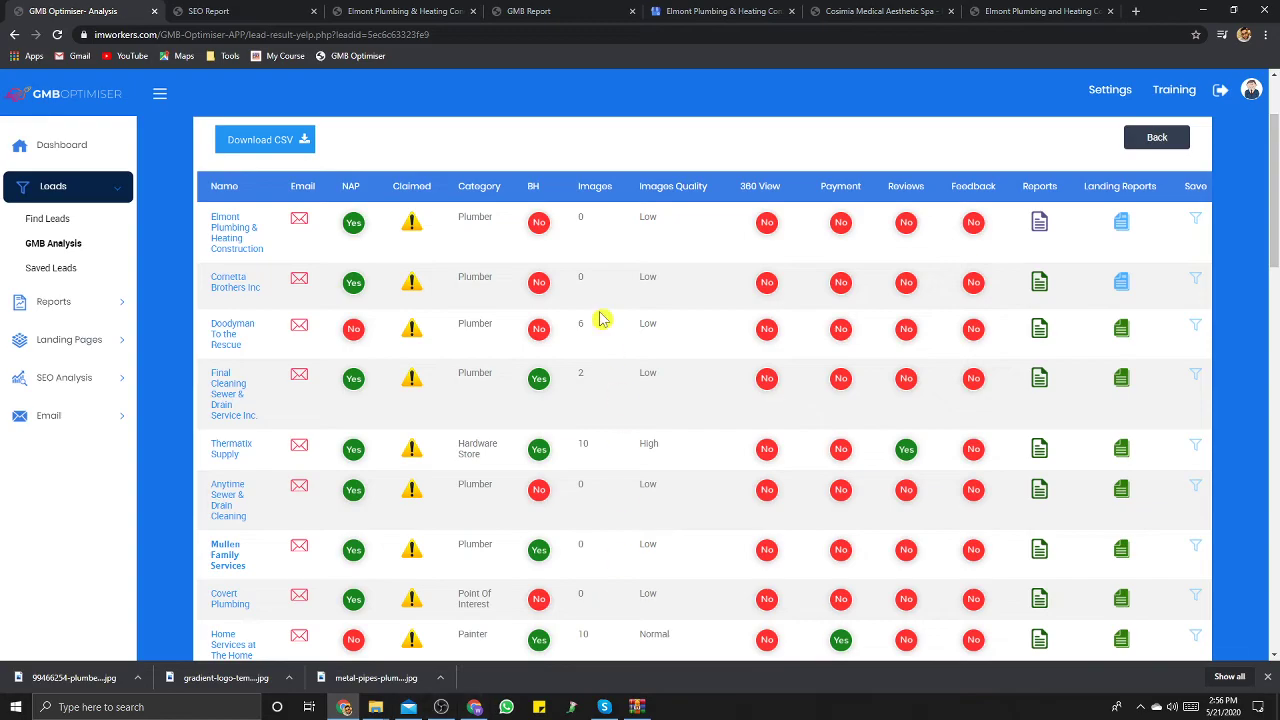
pyautogui.click(64, 386)
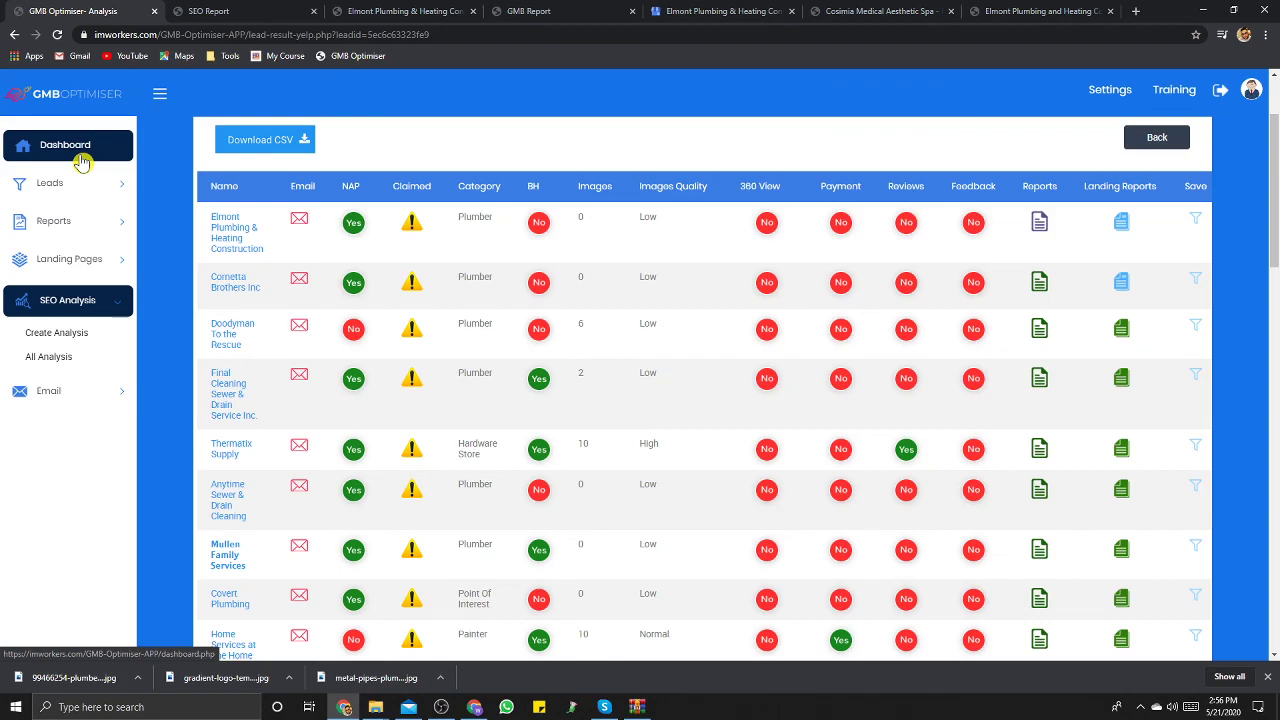
pyautogui.click(440, 707)
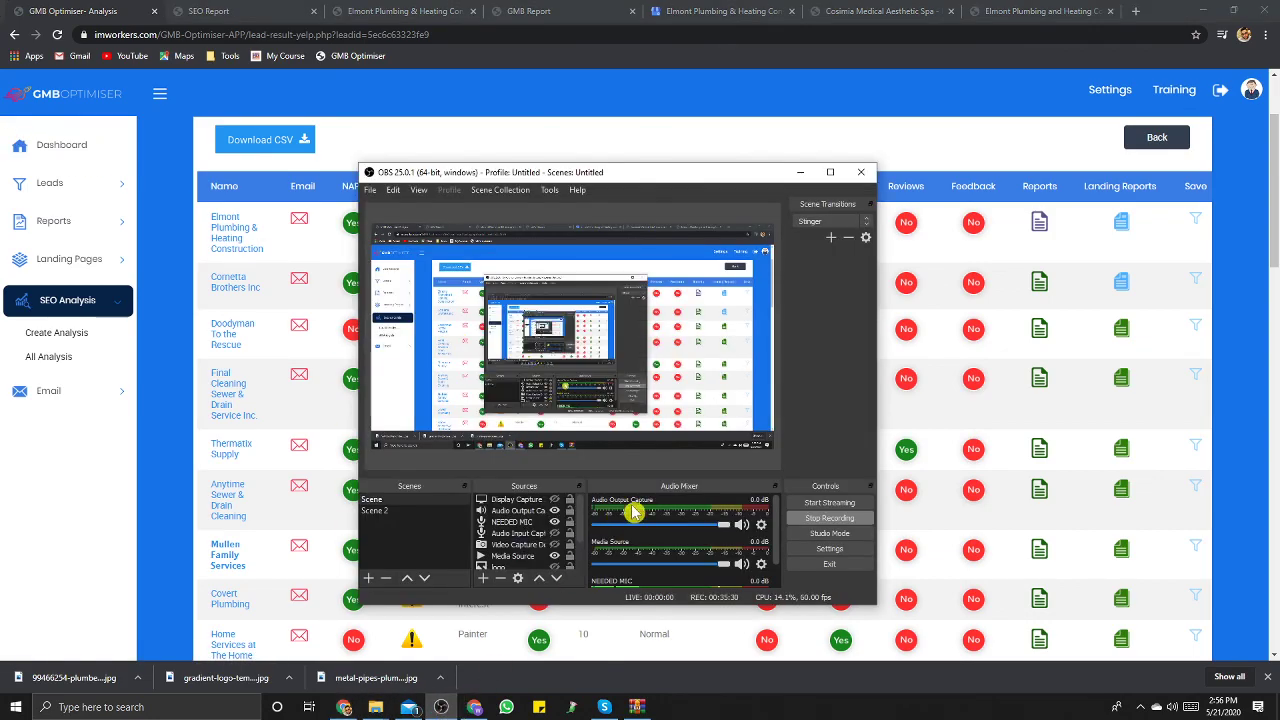